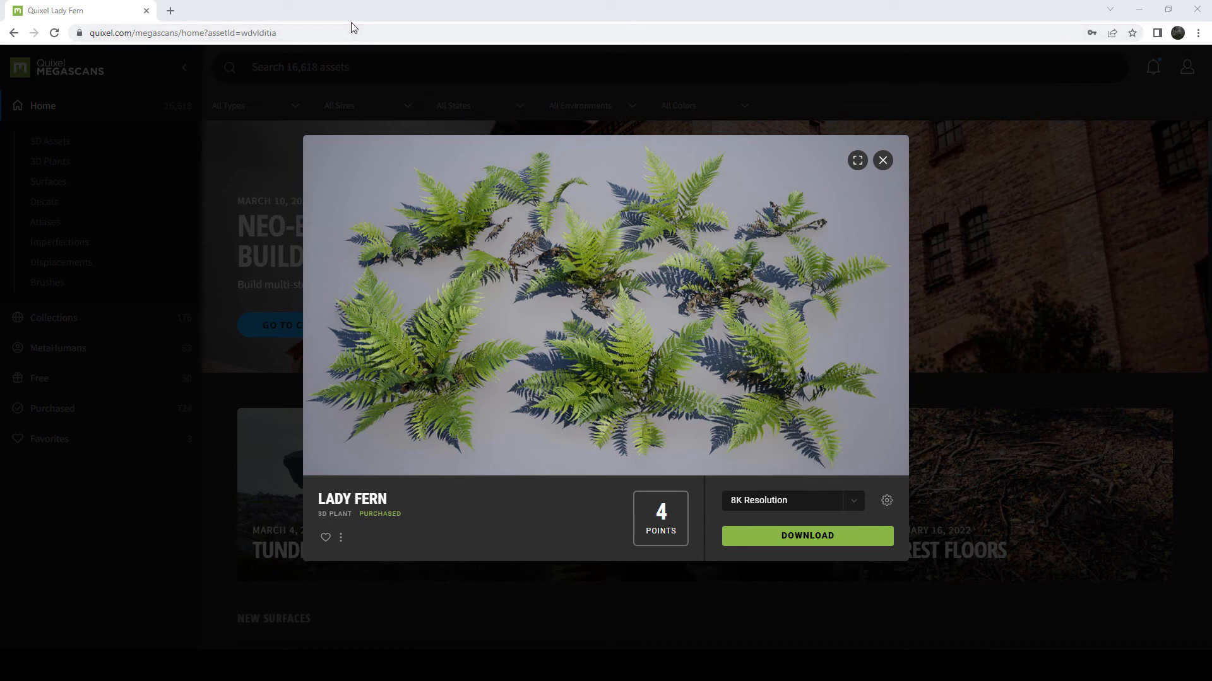
# - Switch from the browser to the Maya scene and select the A01_02 fern mesh near its stem bases
pyautogui.click(1136, 10)
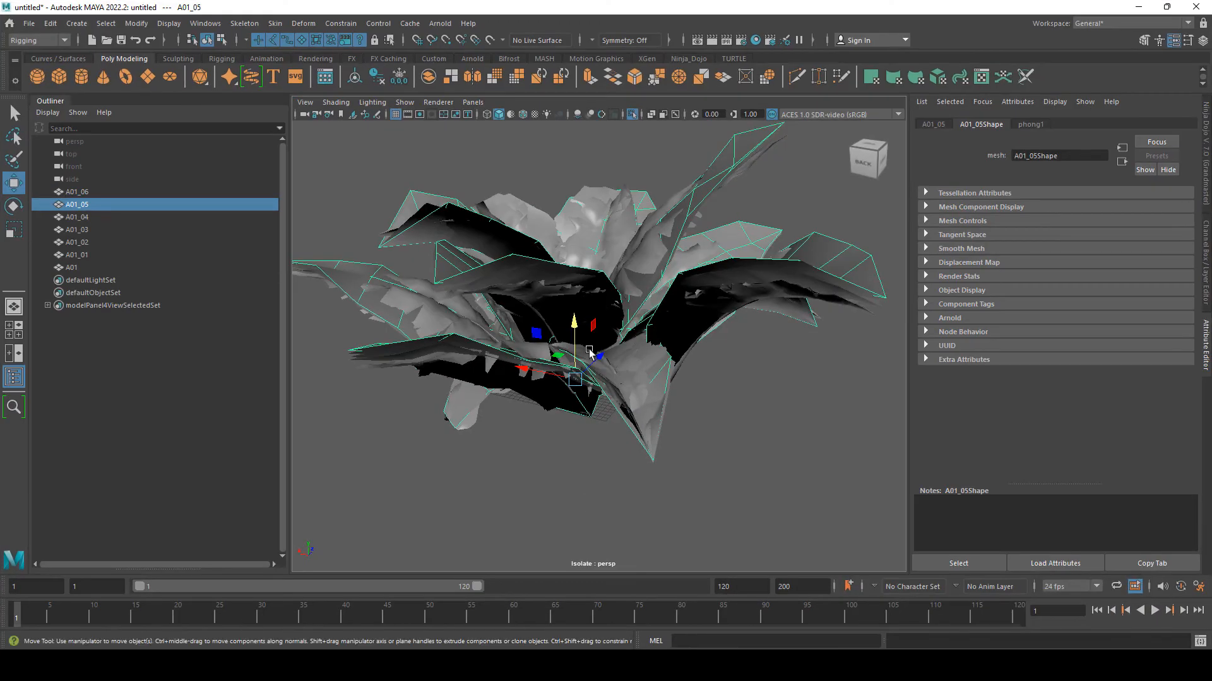
pyautogui.keyDown('alt'); pyautogui.moveTo(552, 427); pyautogui.dragTo(742, 345); pyautogui.keyUp('alt')
pyautogui.click(733, 350)
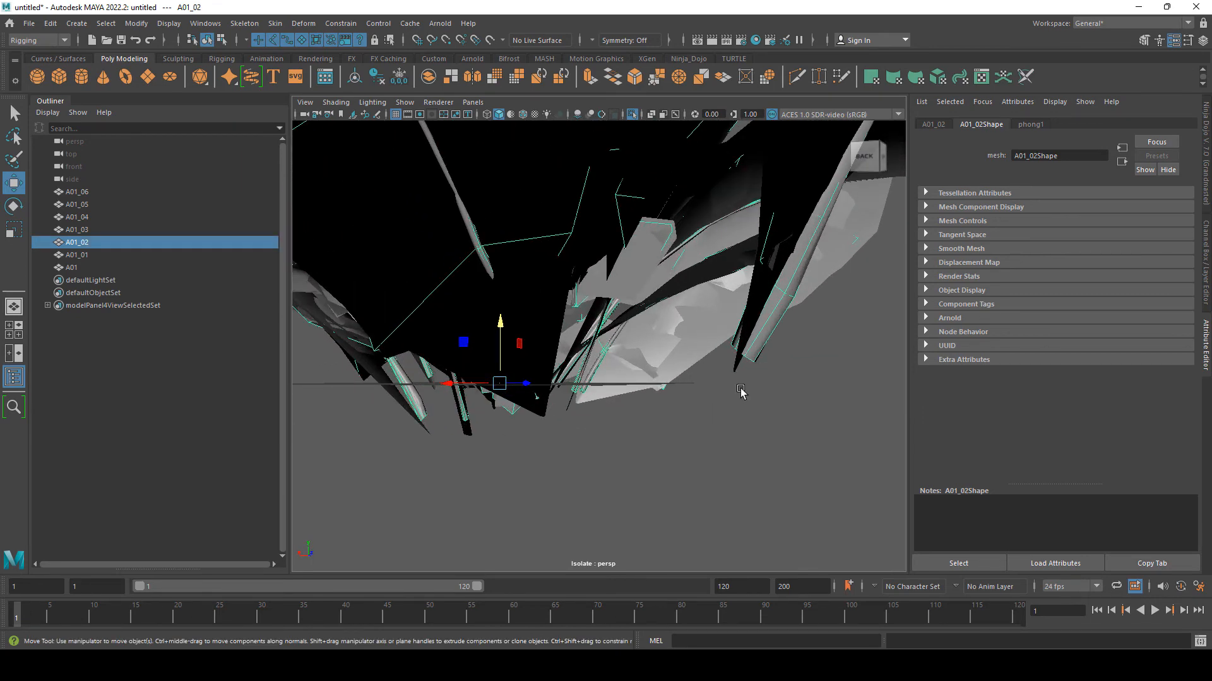
pyautogui.keyDown('alt'); pyautogui.moveTo(724, 387); pyautogui.dragTo(683, 420); pyautogui.keyUp('alt')
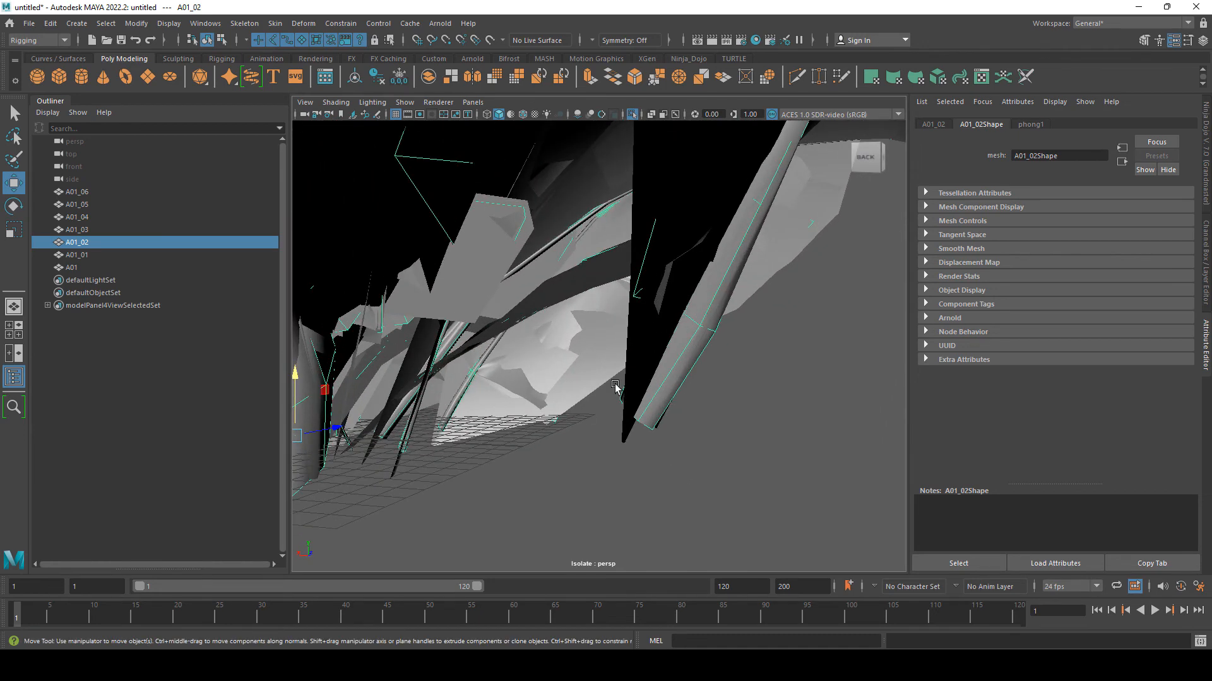
pyautogui.keyDown('alt'); pyautogui.moveTo(615, 386); pyautogui.dragTo(670, 351); pyautogui.keyUp('alt')
pyautogui.moveTo(675, 322); pyautogui.dragTo(674, 361, button='right')
pyautogui.keyDown('alt'); pyautogui.moveTo(675, 361); pyautogui.dragTo(626, 321); pyautogui.keyUp('alt')
pyautogui.keyDown('alt'); pyautogui.moveTo(619, 422); pyautogui.dragTo(526, 303); pyautogui.keyUp('alt')
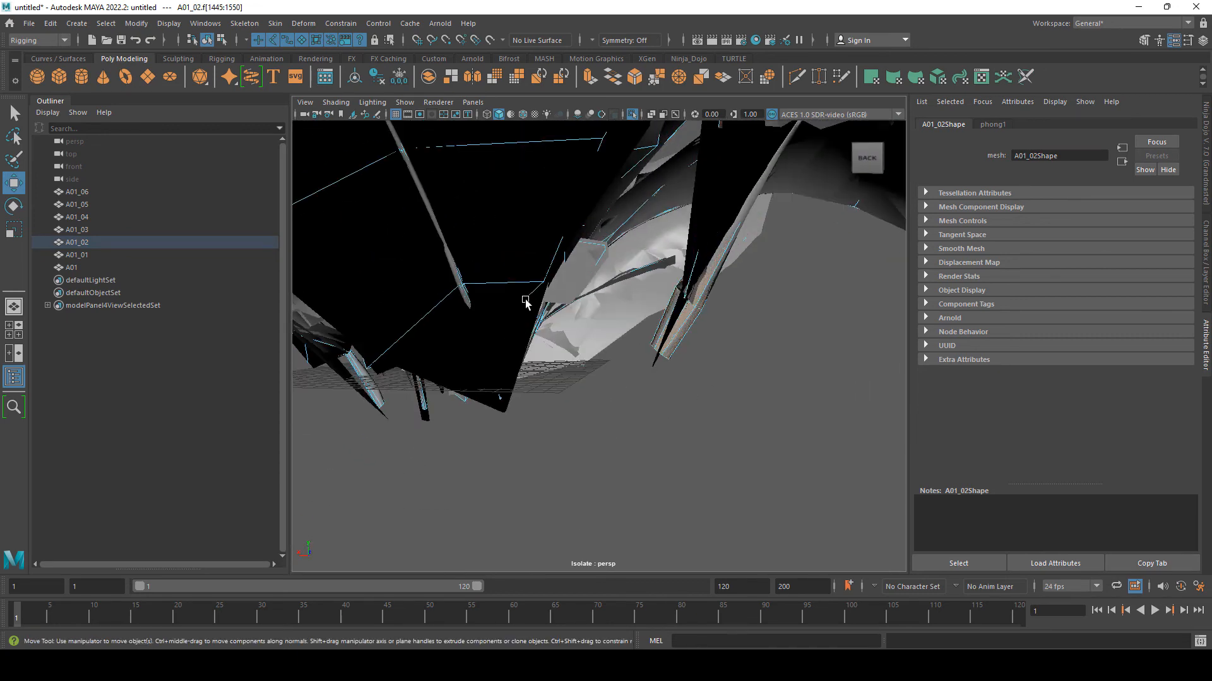
pyautogui.click(599, 276)
pyautogui.keyDown('alt'); pyautogui.moveTo(599, 276); pyautogui.dragTo(503, 373); pyautogui.keyUp('alt')
# - Create a polygon plane beneath the fern and scale it up as a ground reference
pyautogui.click(153, 79)
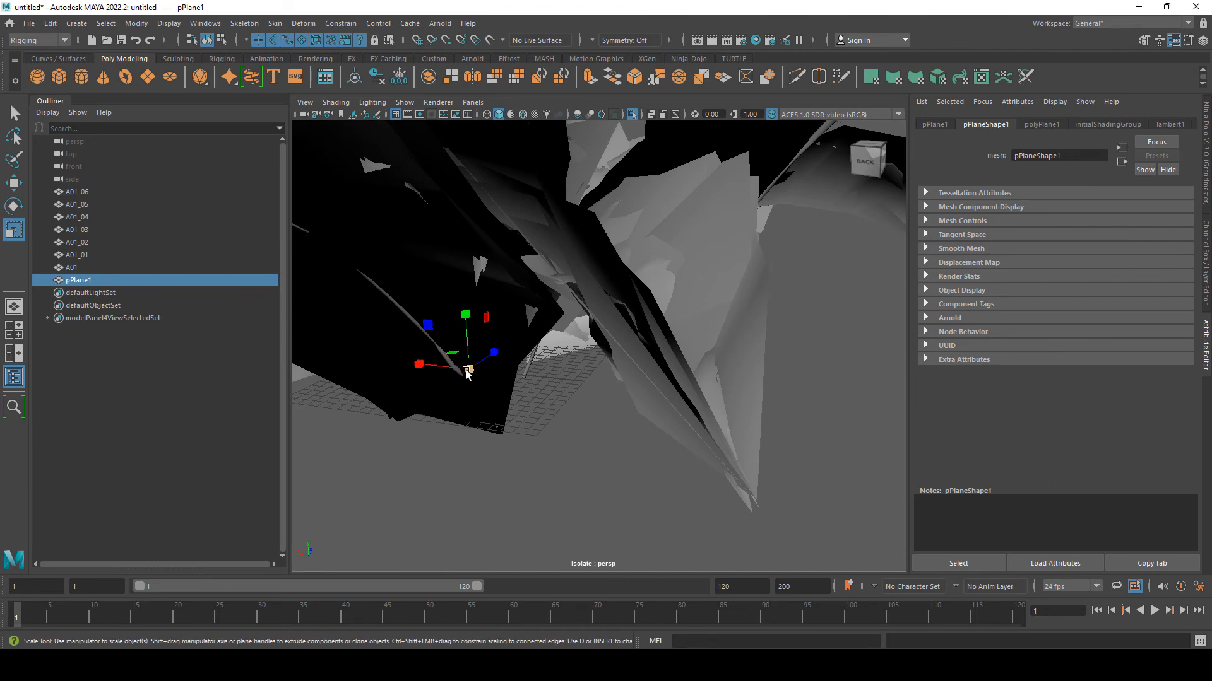
pyautogui.keyDown('alt'); pyautogui.moveTo(650, 381); pyautogui.dragTo(698, 405); pyautogui.keyUp('alt')
# - Select the stem and leaf faces of the outer frond on A01_02, with the viewport in wireframe display
pyautogui.click(719, 347)
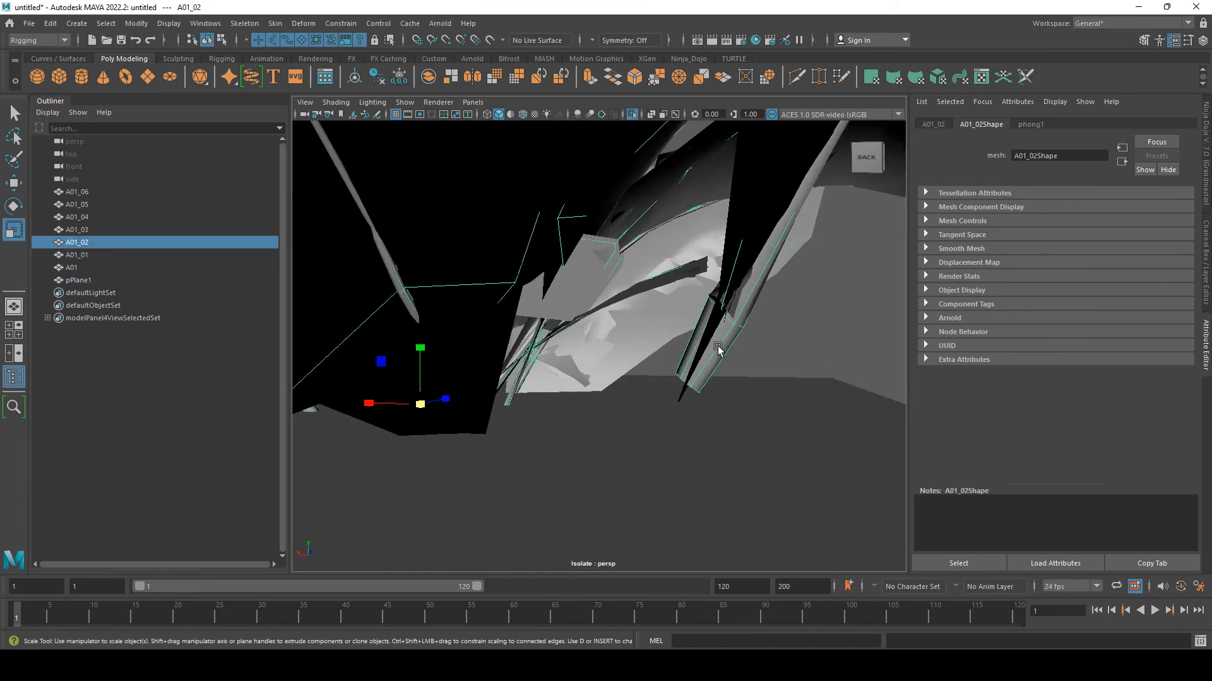
pyautogui.rightClick(720, 341)
pyautogui.click(720, 356)
pyautogui.moveTo(723, 361)
pyautogui.keyDown('alt'); pyautogui.mouseDown()
pyautogui.moveTo(766, 395)
pyautogui.moveTo(678, 351)
pyautogui.moveTo(689, 346)
pyautogui.moveTo(707, 402)
pyautogui.moveTo(660, 341)
pyautogui.moveTo(679, 376)
pyautogui.moveTo(663, 362)
pyautogui.moveTo(730, 379)
pyautogui.mouseUp(); pyautogui.keyUp('alt')
pyautogui.press('4')
pyautogui.keyDown('shift'); pyautogui.doubleClick(657, 341); pyautogui.keyUp('shift')
pyautogui.press('w')
pyautogui.keyDown('alt'); pyautogui.moveTo(730, 378); pyautogui.dragTo(710, 334, button='right'); pyautogui.keyUp('alt')
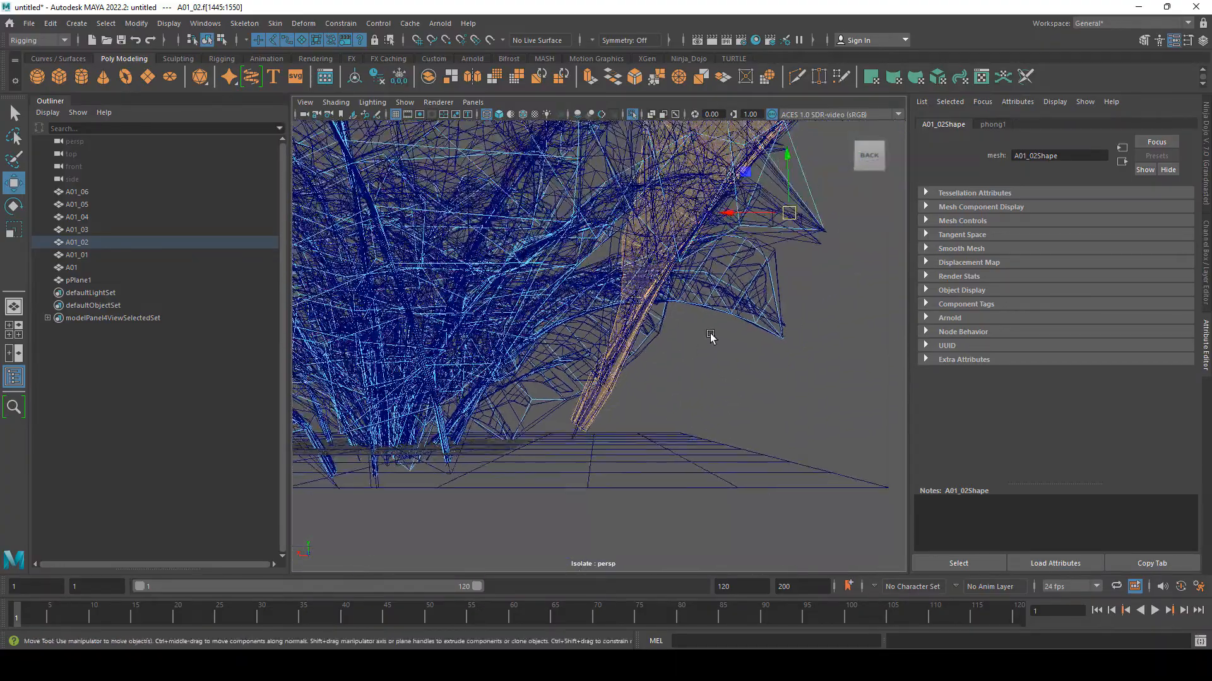
pyautogui.moveTo(709, 336)
pyautogui.keyDown('alt'); pyautogui.mouseDown()
pyautogui.moveTo(719, 317)
pyautogui.moveTo(691, 327)
pyautogui.mouseUp(); pyautogui.keyUp('alt')
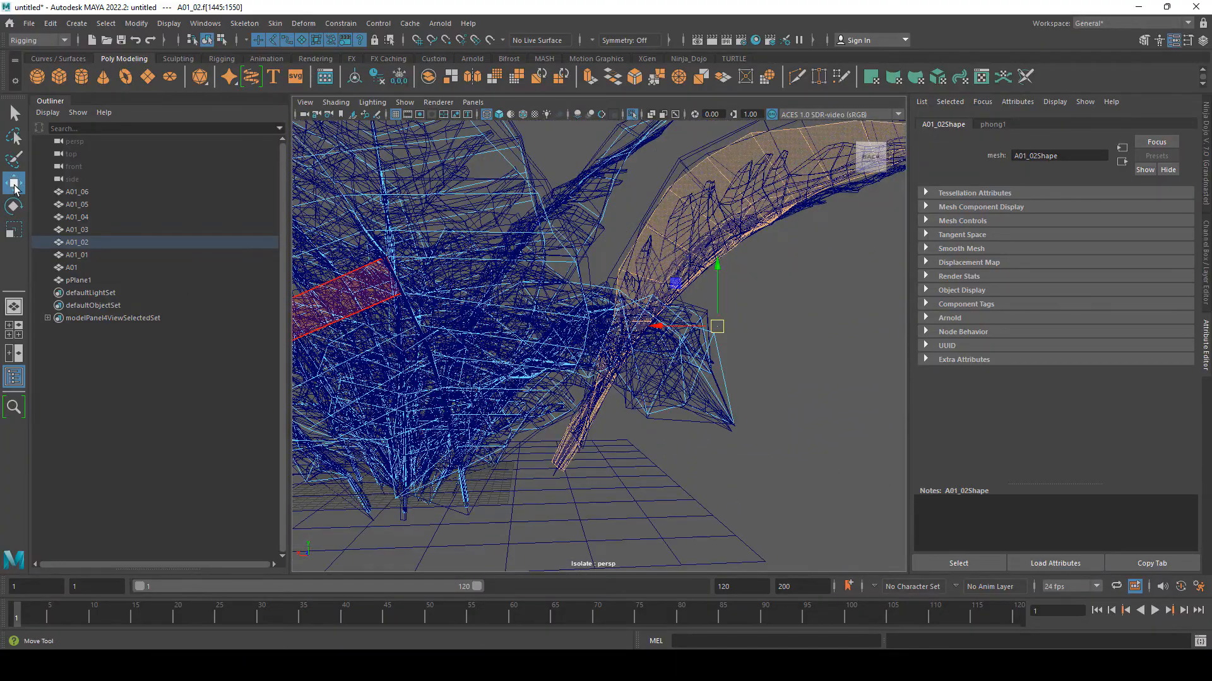
# - Check the Move tool's settings and lower the selected A01_02 frond towards the ground plane
pyautogui.doubleClick(14, 183)
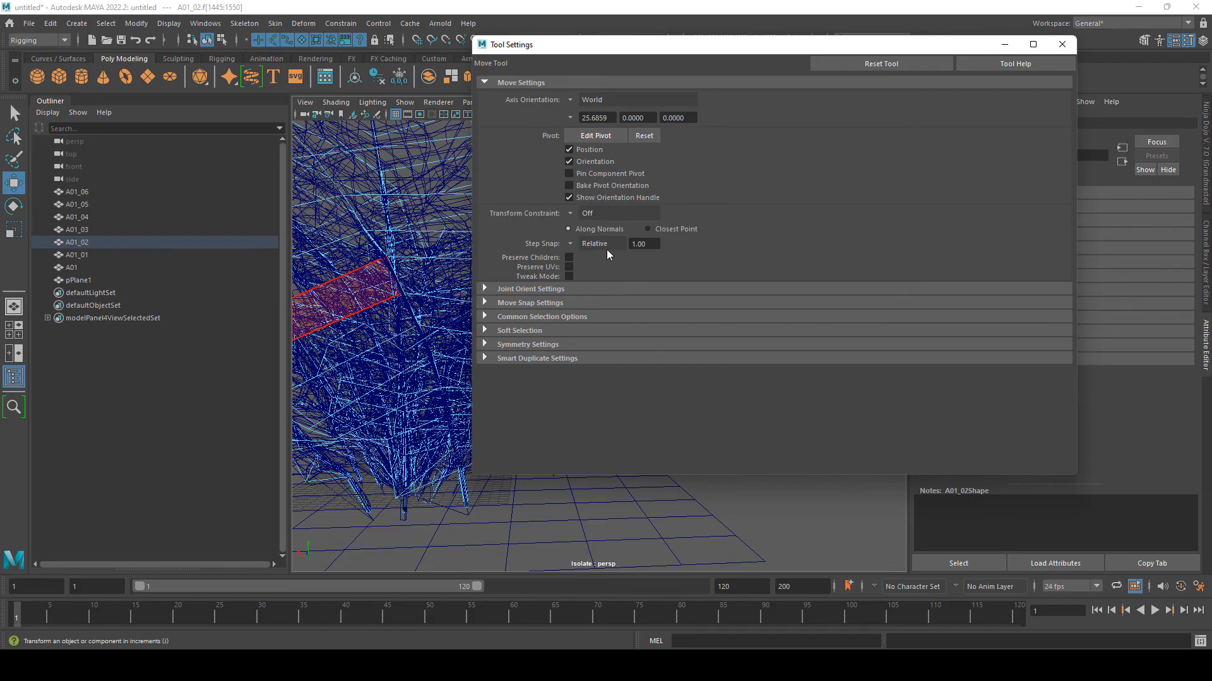
pyautogui.click(1004, 46)
pyautogui.keyDown('alt'); pyautogui.moveTo(805, 248); pyautogui.dragTo(735, 353); pyautogui.keyUp('alt')
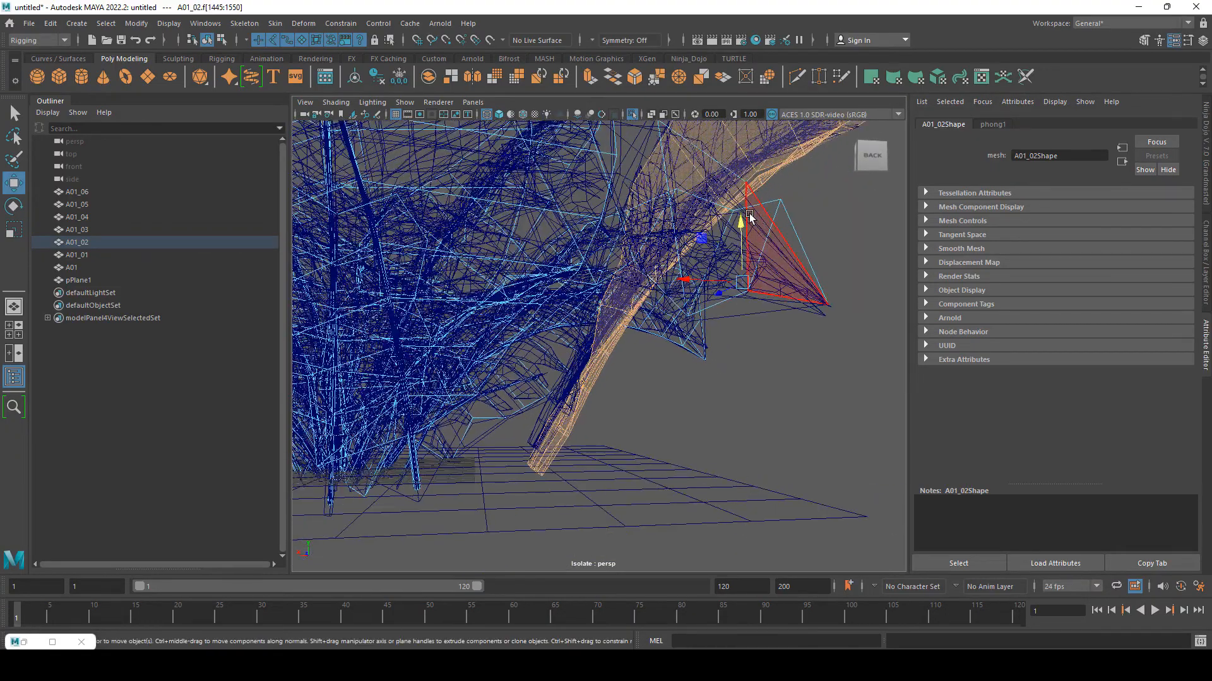
pyautogui.moveTo(741, 221); pyautogui.dragTo(741, 235)
# - Select the stem and leaf faces of the same outer frond on A01_03 and lower it to match A01_02
pyautogui.keyDown('alt'); pyautogui.moveTo(650, 412); pyautogui.dragTo(606, 381); pyautogui.keyUp('alt')
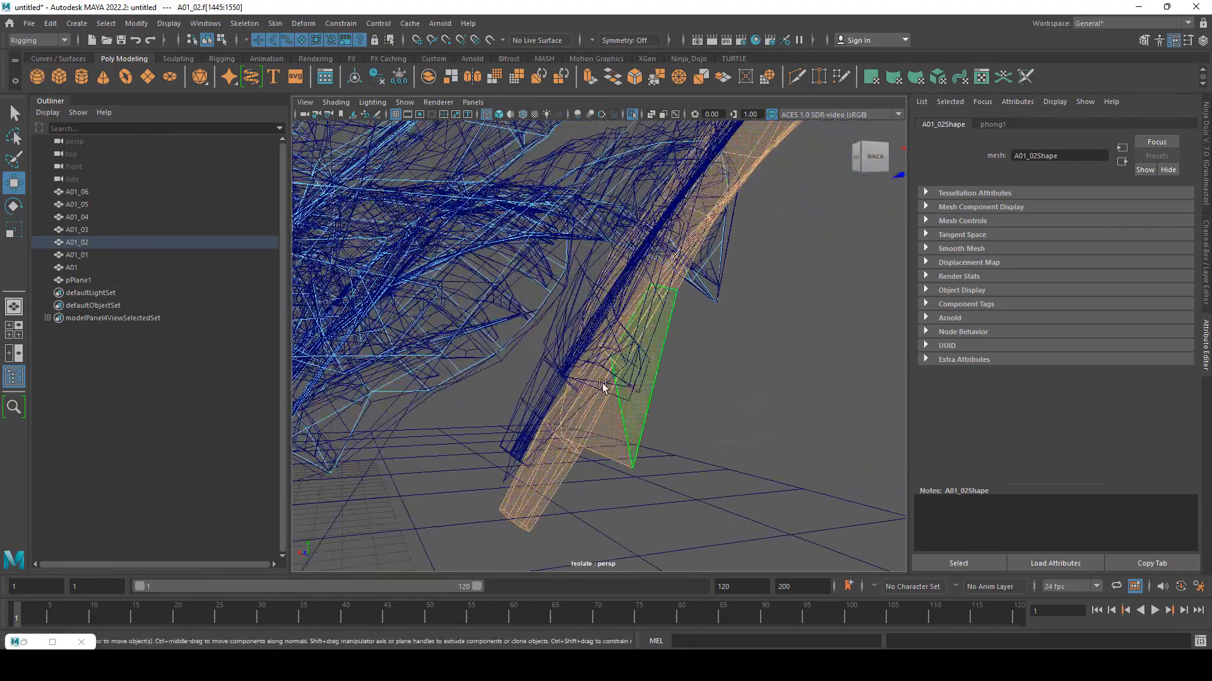
pyautogui.click(549, 373)
pyautogui.rightClick(543, 376)
pyautogui.moveTo(542, 377); pyautogui.dragTo(542, 358, button='right')
pyautogui.doubleClick(537, 376)
pyautogui.keyDown('shift'); pyautogui.click(599, 369); pyautogui.keyUp('shift')
pyautogui.keyDown('alt'); pyautogui.moveTo(600, 371); pyautogui.dragTo(771, 253); pyautogui.keyUp('alt')
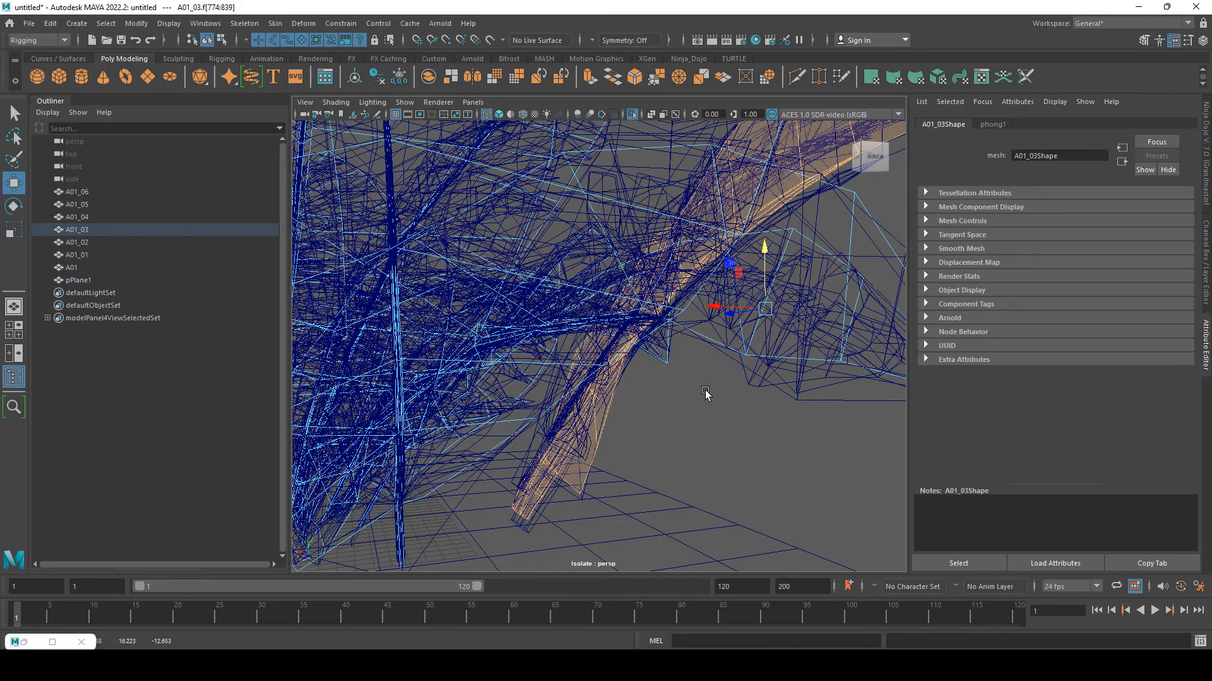
pyautogui.keyDown('alt'); pyautogui.moveTo(705, 394); pyautogui.dragTo(745, 286); pyautogui.keyUp('alt')
# - Select the stem and leaf faces of the outer frond on A01_04 and lower it to line up with the other LODs
pyautogui.keyDown('alt'); pyautogui.moveTo(664, 360); pyautogui.dragTo(701, 318, button='middle'); pyautogui.keyUp('alt')
pyautogui.scroll(5, 656, 378)
pyautogui.click(579, 382)
pyautogui.rightClick(581, 379)
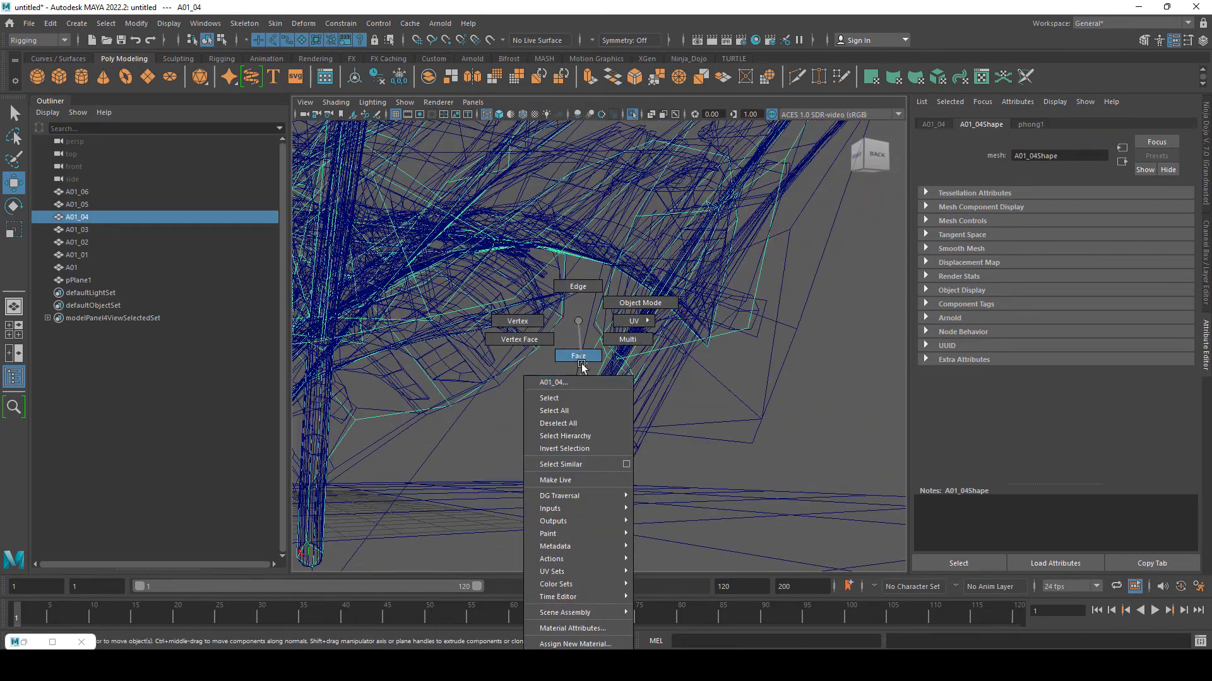
pyautogui.click(578, 355)
pyautogui.click(575, 388)
pyautogui.keyDown('shift'); pyautogui.doubleClick(697, 325); pyautogui.keyUp('shift')
pyautogui.keyDown('alt'); pyautogui.moveTo(695, 382); pyautogui.dragTo(779, 244); pyautogui.keyUp('alt')
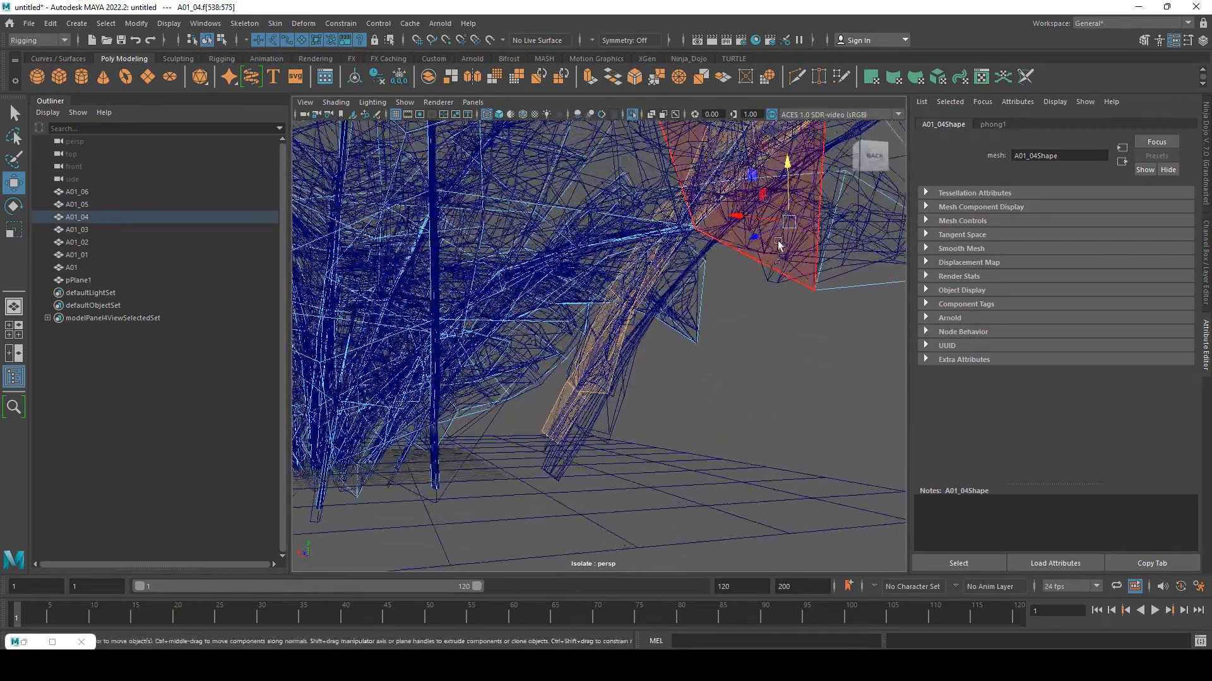
pyautogui.keyDown('alt'); pyautogui.moveTo(787, 173); pyautogui.dragTo(670, 377); pyautogui.keyUp('alt')
pyautogui.keyDown('alt'); pyautogui.moveTo(603, 450); pyautogui.dragTo(637, 445); pyautogui.keyUp('alt')
# - Switch to the Modeling menu set and smooth the ground plane twice, with one division each time
pyautogui.click(649, 404)
pyautogui.scroll(3, 649, 460)
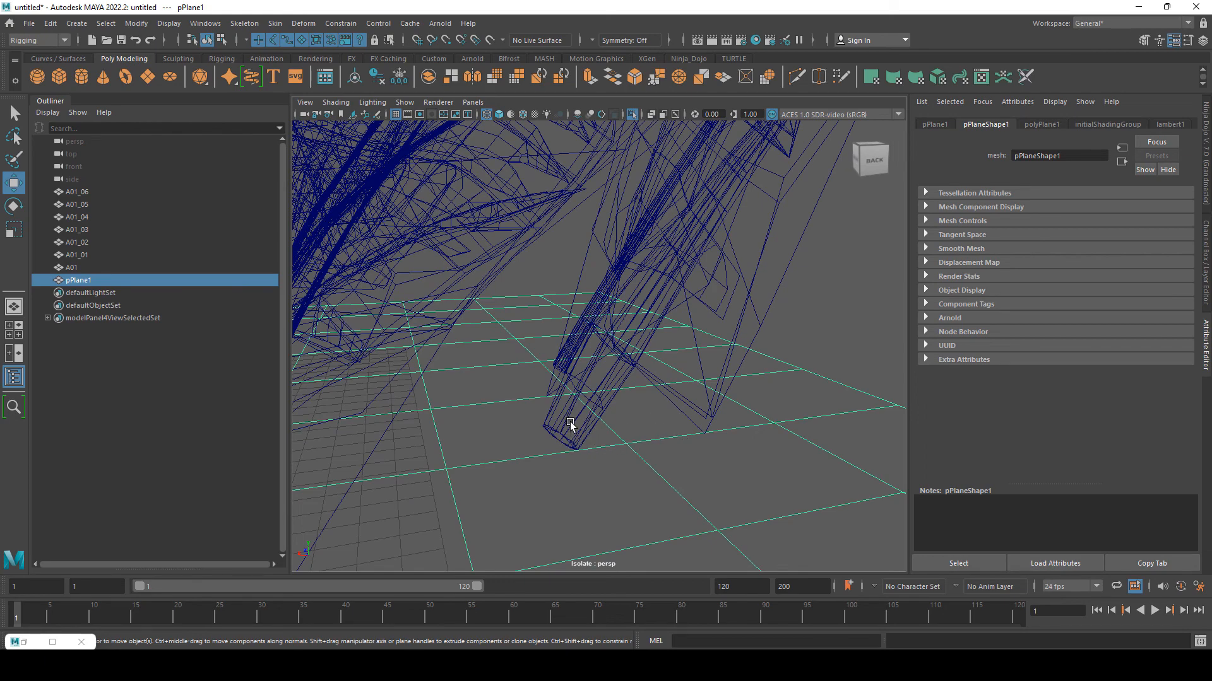
pyautogui.keyDown('alt'); pyautogui.moveTo(570, 424); pyautogui.dragTo(634, 402); pyautogui.keyUp('alt')
pyautogui.keyDown('alt'); pyautogui.moveTo(668, 441); pyautogui.dragTo(691, 433); pyautogui.keyUp('alt')
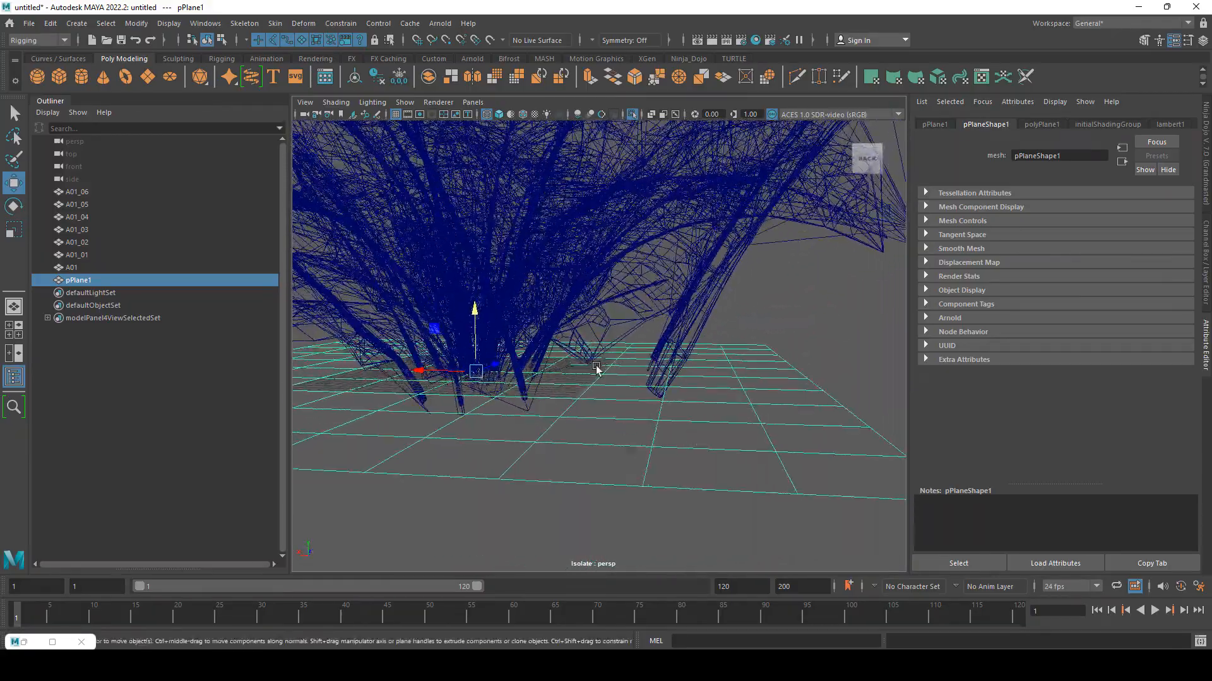
pyautogui.keyDown('alt'); pyautogui.moveTo(622, 407); pyautogui.dragTo(633, 435); pyautogui.keyUp('alt')
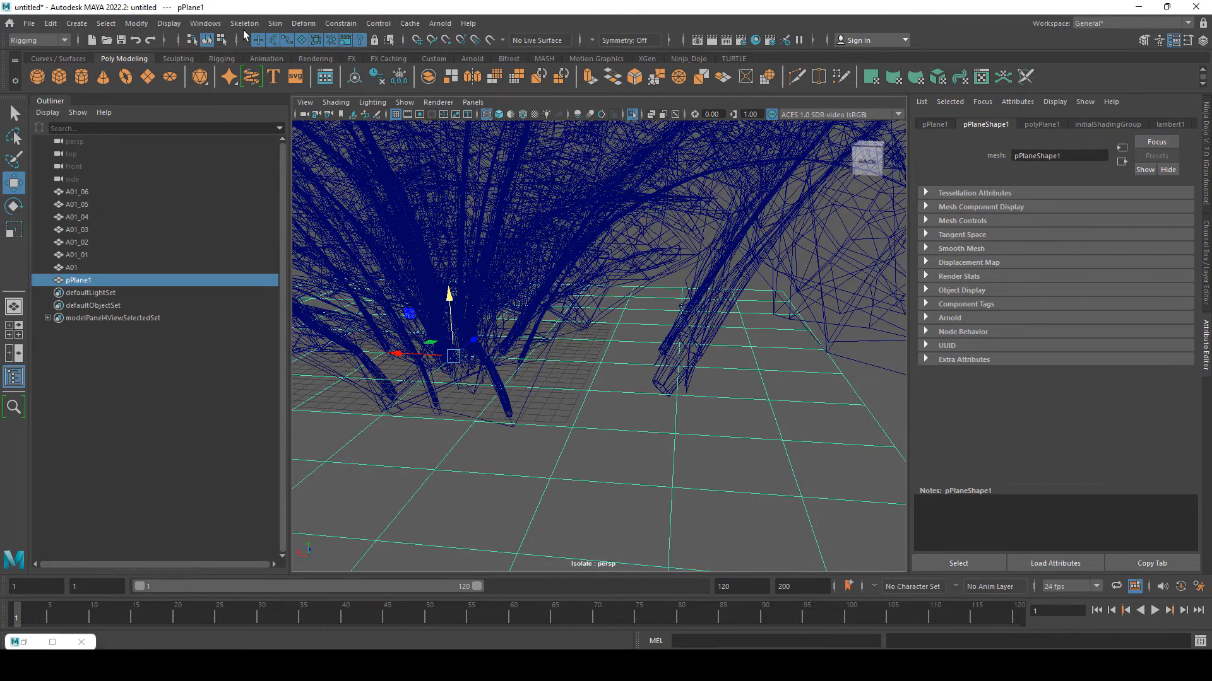
pyautogui.click(50, 39)
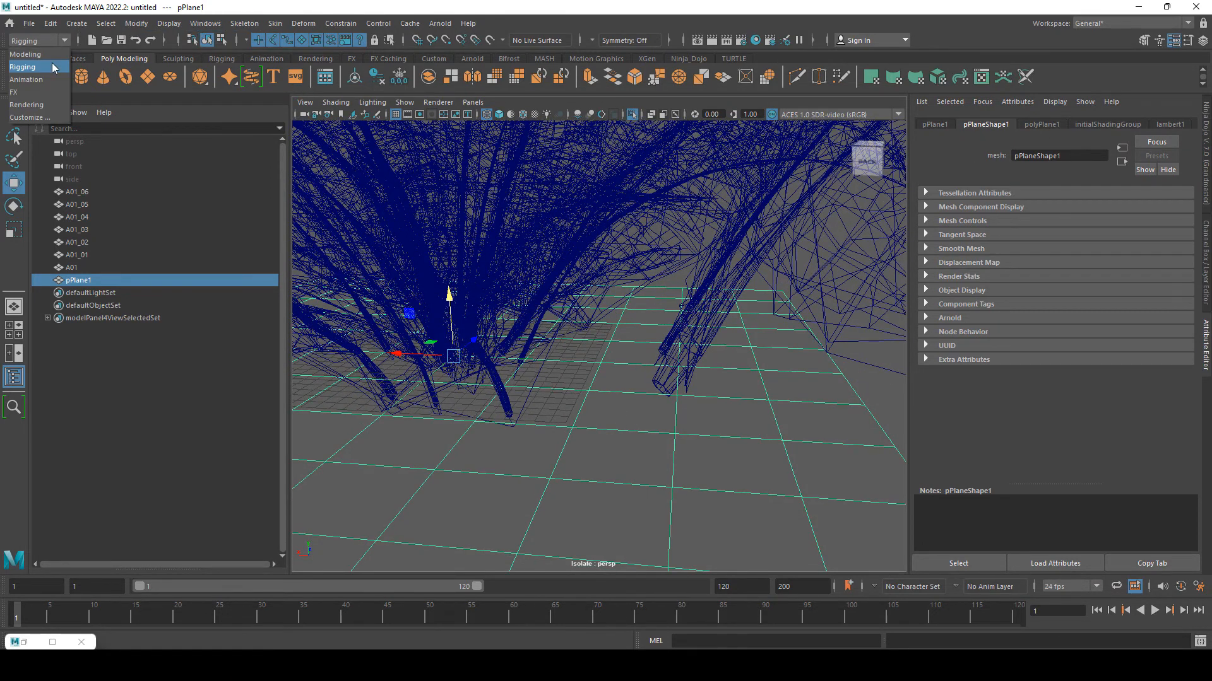
pyautogui.click(47, 56)
pyautogui.click(237, 24)
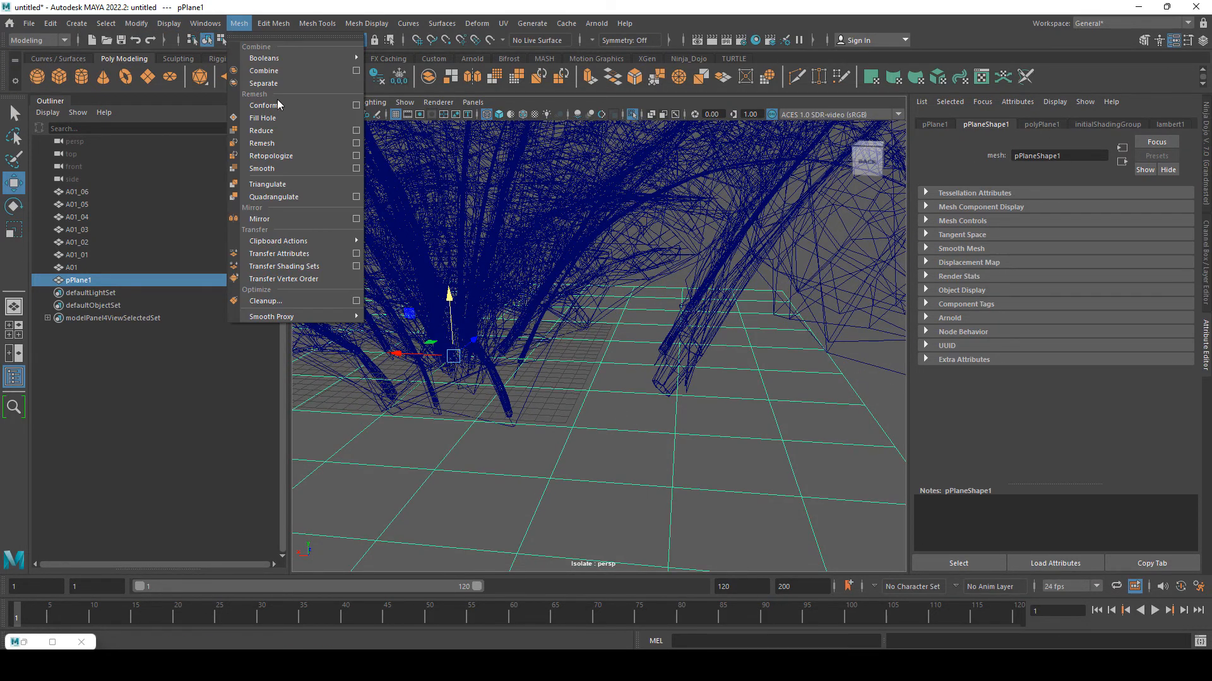
pyautogui.click(303, 168)
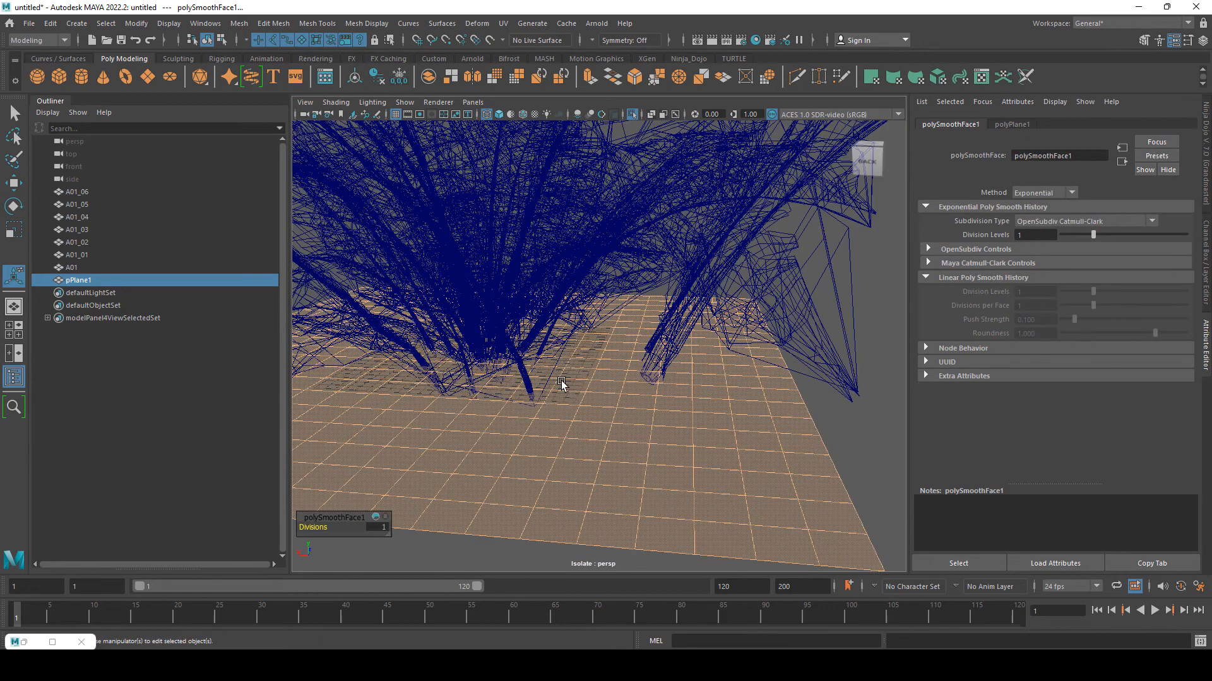
pyautogui.keyDown('alt'); pyautogui.moveTo(562, 381); pyautogui.dragTo(643, 375); pyautogui.keyUp('alt')
pyautogui.press('g')
pyautogui.click(676, 373)
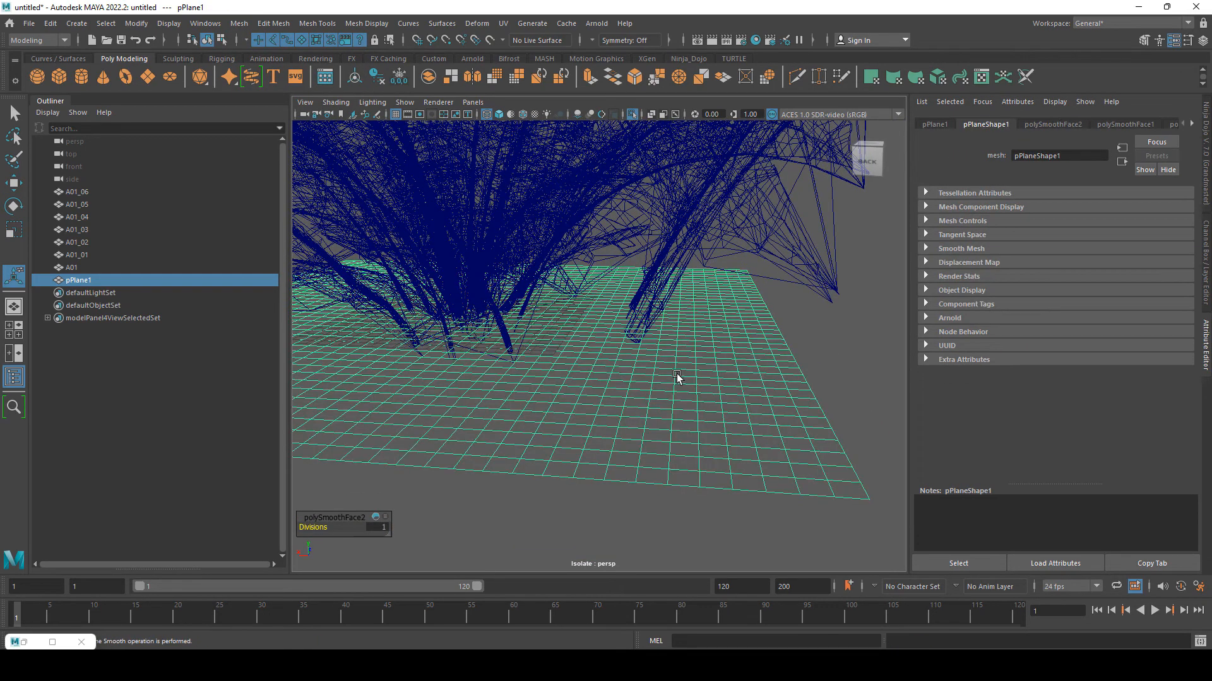
# - Delete the construction history of the smoothed ground plane
pyautogui.scroll(3, 675, 373)
pyautogui.click(50, 24)
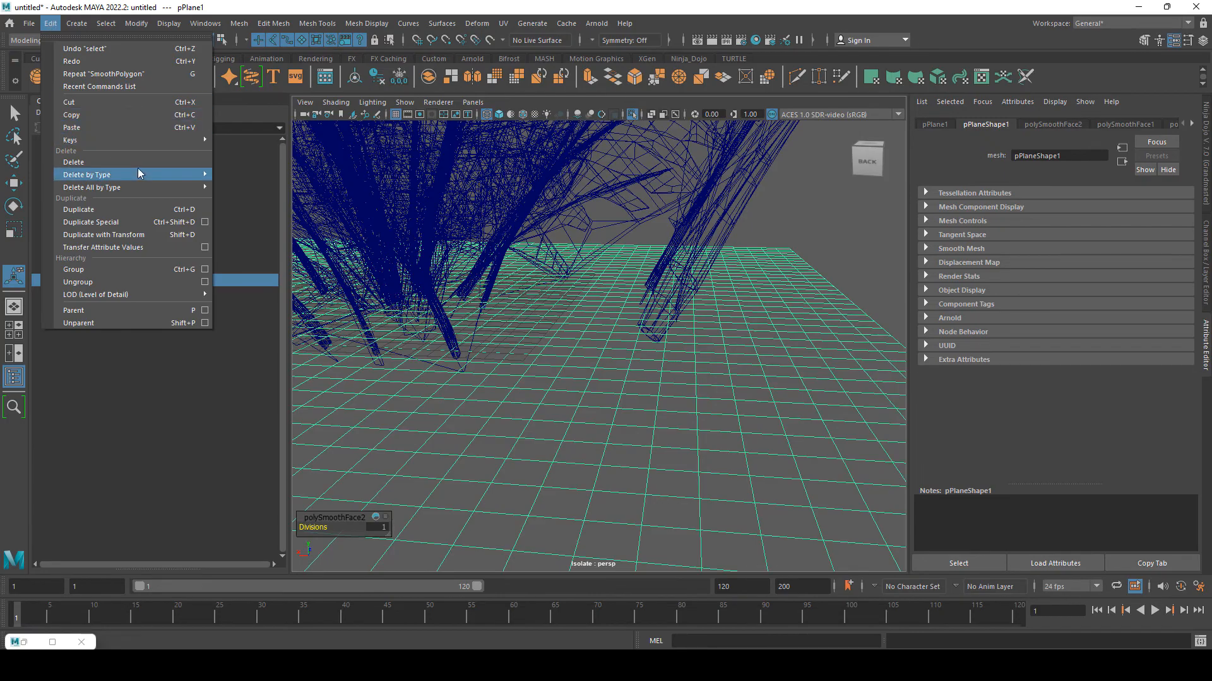
pyautogui.moveTo(141, 174)
pyautogui.click(230, 176)
# - Examine how the outer frond's stem bases on the fern meshes sit against the ground plane
pyautogui.keyDown('alt'); pyautogui.moveTo(505, 273); pyautogui.dragTo(588, 323); pyautogui.keyUp('alt')
pyautogui.scroll(3, 598, 381)
pyautogui.scroll(3, 600, 361)
pyautogui.click(544, 289)
pyautogui.keyDown('alt'); pyautogui.moveTo(522, 347); pyautogui.dragTo(540, 297); pyautogui.keyUp('alt')
pyautogui.keyDown('alt'); pyautogui.moveTo(610, 363); pyautogui.dragTo(596, 345); pyautogui.keyUp('alt')
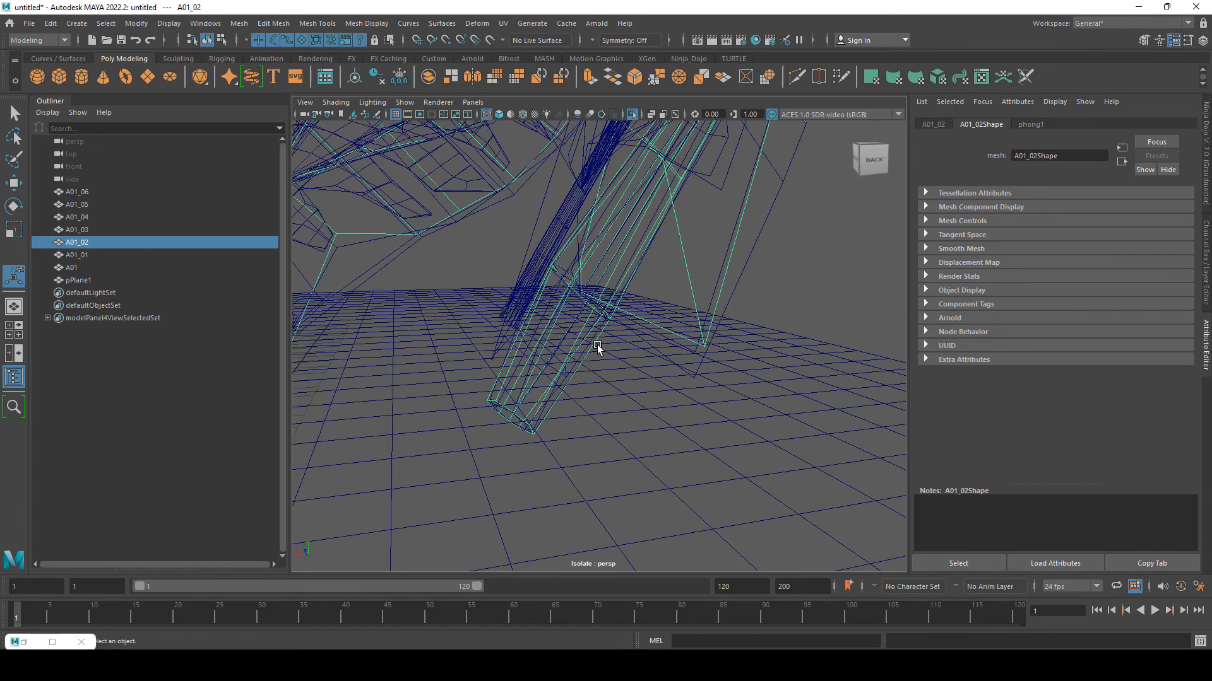
pyautogui.keyDown('alt'); pyautogui.moveTo(656, 417); pyautogui.dragTo(543, 350, button='right'); pyautogui.keyUp('alt')
pyautogui.click(660, 394)
pyautogui.click(704, 388)
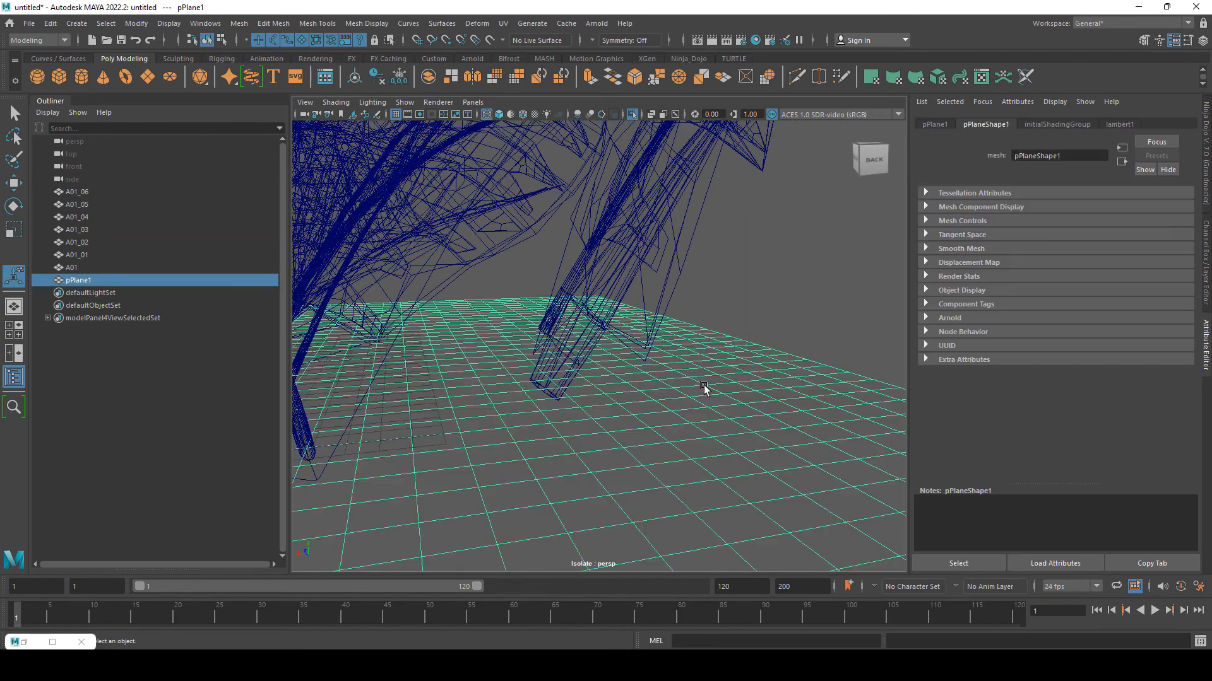
pyautogui.keyDown('alt'); pyautogui.moveTo(678, 387); pyautogui.dragTo(587, 416); pyautogui.keyUp('alt')
# - Select the stem and leaf faces of the outer frond on the A01 mesh
pyautogui.click(482, 287)
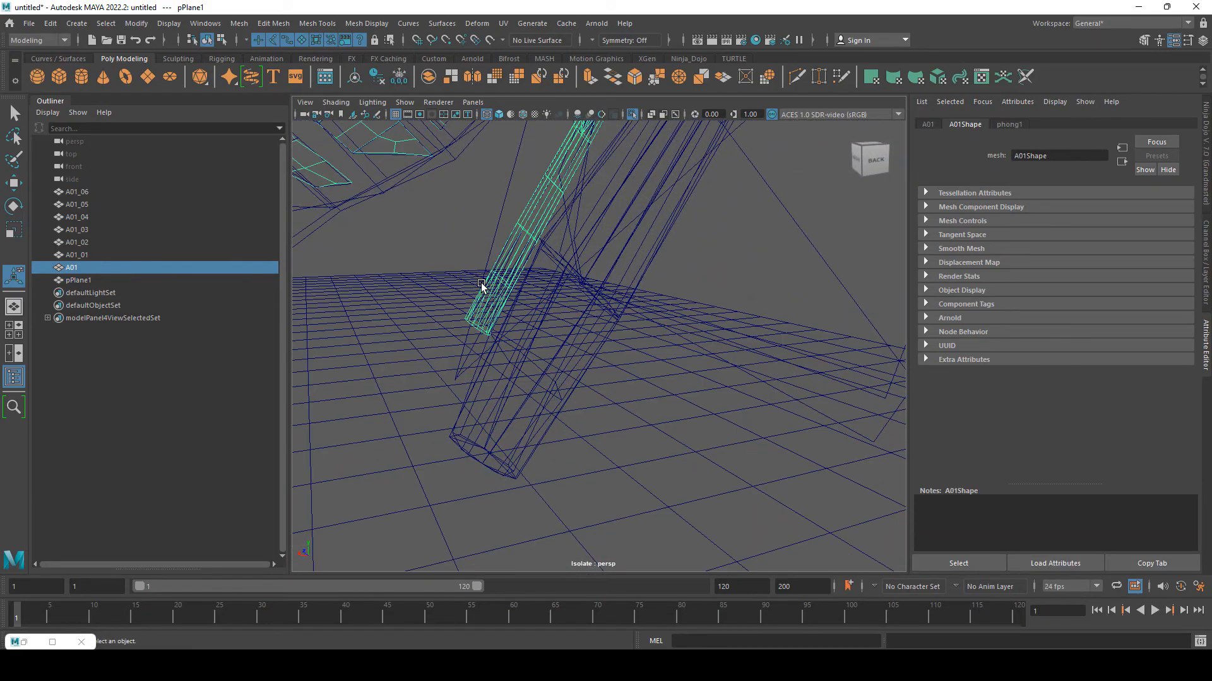
pyautogui.keyDown('alt'); pyautogui.moveTo(482, 287); pyautogui.dragTo(493, 284); pyautogui.keyUp('alt')
pyautogui.moveTo(493, 282); pyautogui.dragTo(495, 314, button='right')
pyautogui.press('q')
pyautogui.doubleClick(488, 297)
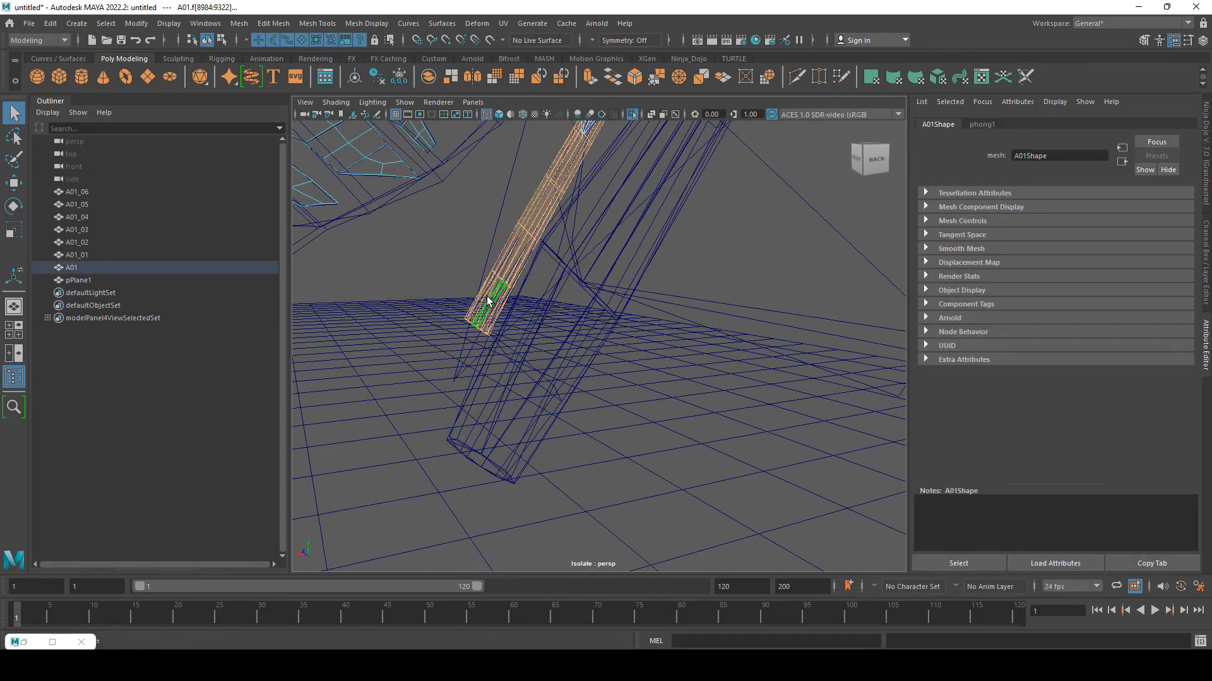
pyautogui.scroll(-5, 488, 298)
pyautogui.keyDown('alt'); pyautogui.moveTo(490, 303); pyautogui.dragTo(552, 398, button='middle'); pyautogui.keyUp('alt')
pyautogui.scroll(5, 568, 407)
pyautogui.keyDown('shift'); pyautogui.doubleClick(613, 365); pyautogui.keyUp('shift')
pyautogui.scroll(-5, 614, 365)
pyautogui.keyDown('alt'); pyautogui.moveTo(614, 366); pyautogui.dragTo(656, 347); pyautogui.keyUp('alt')
# - Lower the selected A01 frond until its stem base meets the ground plane like the other versions
pyautogui.press('w')
pyautogui.scroll(-5, 656, 347)
pyautogui.scroll(3, 657, 316)
pyautogui.moveTo(702, 176); pyautogui.dragTo(702, 180)
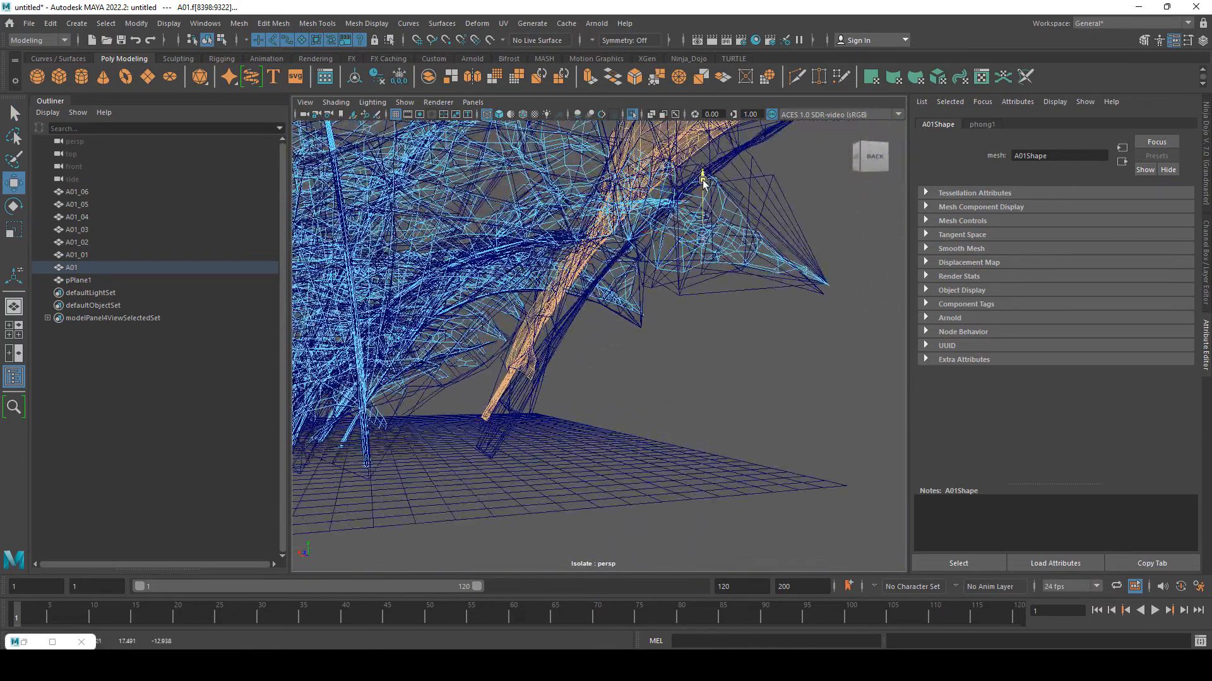
# - Select the faces of the matching outer frond on A01_01 and lower it towards the ground plane
pyautogui.keyDown('alt'); pyautogui.moveTo(585, 377); pyautogui.dragTo(576, 333); pyautogui.keyUp('alt')
pyautogui.scroll(3, 576, 333)
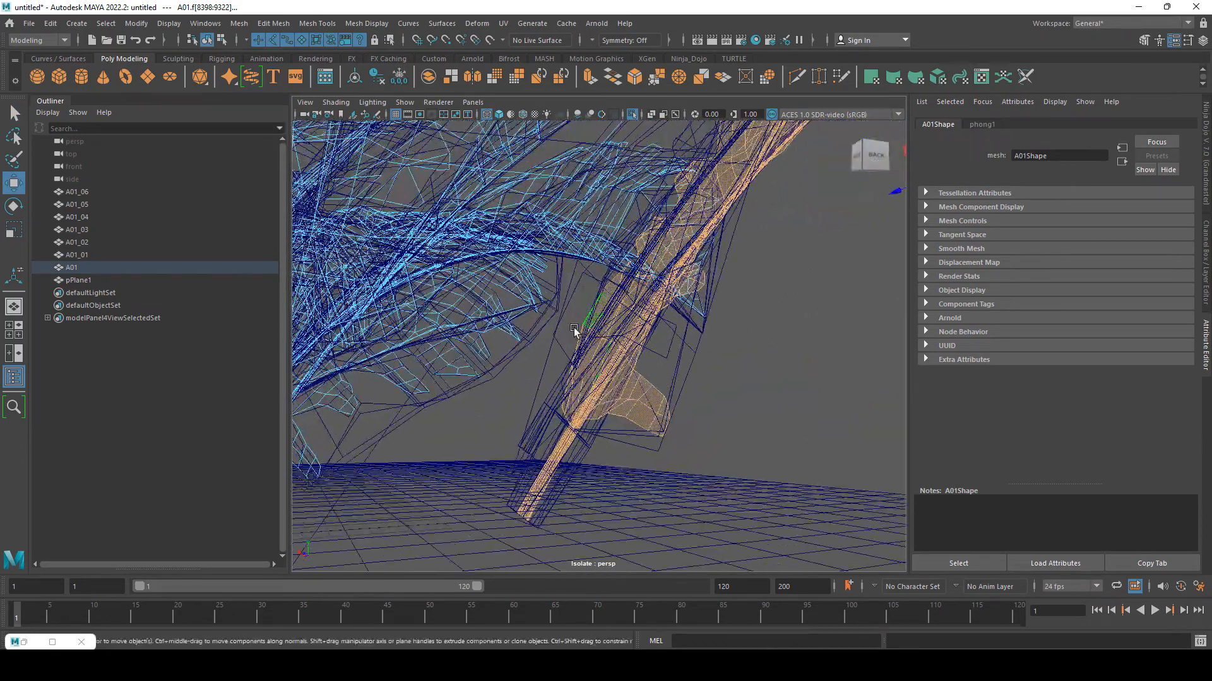
pyautogui.click(563, 310)
pyautogui.moveTo(563, 308); pyautogui.dragTo(563, 343, button='right')
pyautogui.doubleClick(574, 309)
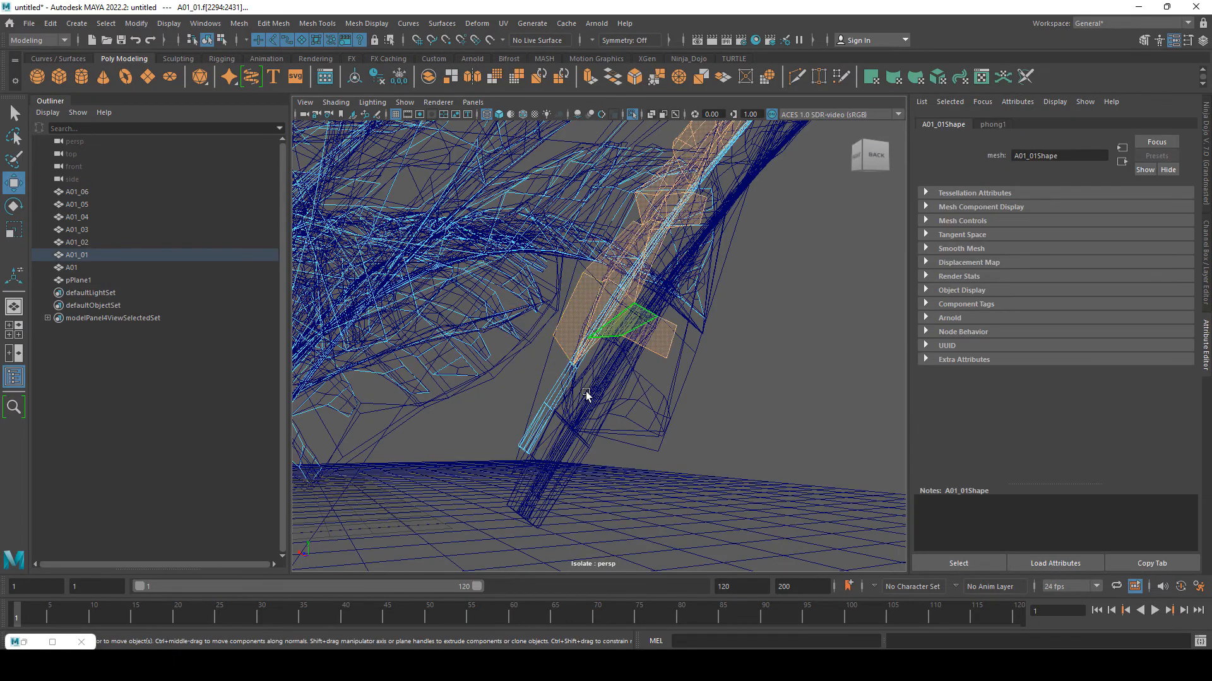
pyautogui.scroll(-5, 614, 385)
pyautogui.keyDown('alt'); pyautogui.moveTo(615, 388); pyautogui.dragTo(748, 237); pyautogui.keyUp('alt')
# - Select the stem and leaf faces of a second frond on A01_01, on the fern's opposite side, and adjust its height
pyautogui.keyDown('alt'); pyautogui.moveTo(707, 354); pyautogui.dragTo(590, 316); pyautogui.keyUp('alt')
pyautogui.scroll(-5, 644, 394)
pyautogui.keyDown('shift'); pyautogui.doubleClick(496, 258); pyautogui.keyUp('shift')
pyautogui.scroll(3, 524, 252)
pyautogui.moveTo(524, 252)
pyautogui.keyDown('alt'); pyautogui.mouseDown()
pyautogui.moveTo(590, 284)
pyautogui.moveTo(724, 402)
pyautogui.moveTo(735, 460)
pyautogui.moveTo(519, 270)
pyautogui.mouseUp(); pyautogui.keyUp('alt')
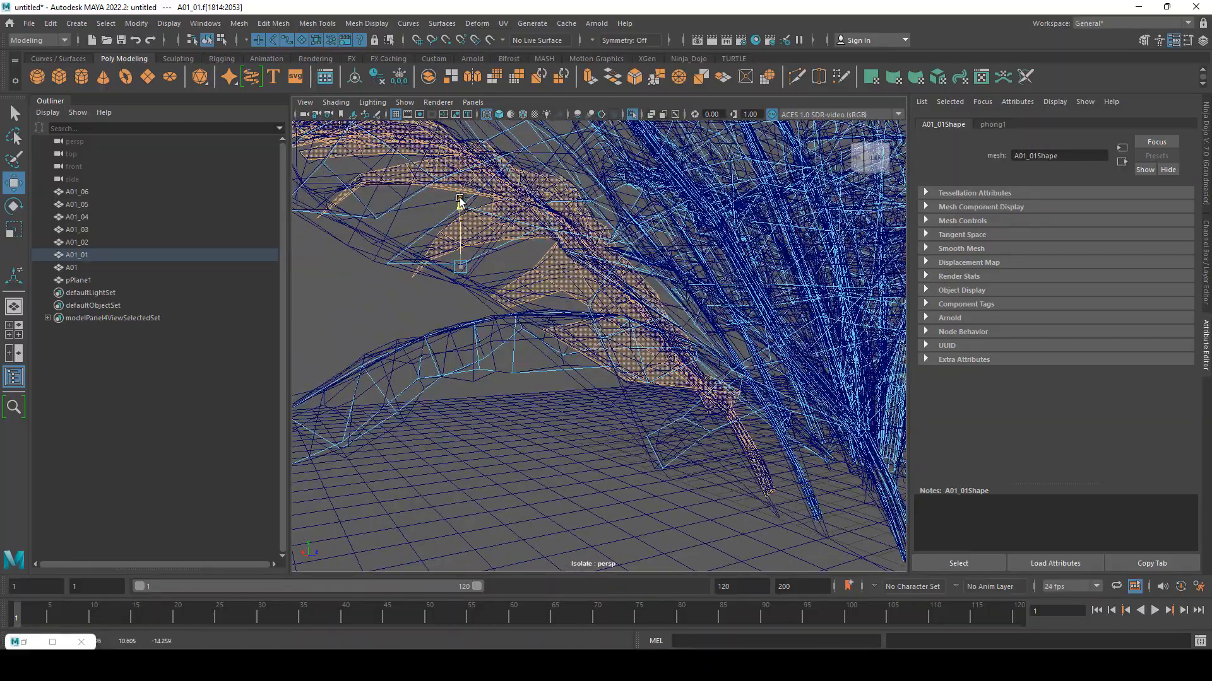
pyautogui.moveTo(460, 198); pyautogui.dragTo(460, 193)
# - Hide the ground plane so that the fern meshes can be picked without it
pyautogui.click(405, 101)
pyautogui.keyDown('alt'); pyautogui.moveTo(656, 353); pyautogui.dragTo(698, 422); pyautogui.keyUp('alt')
pyautogui.click(715, 458)
pyautogui.rightClick(709, 320)
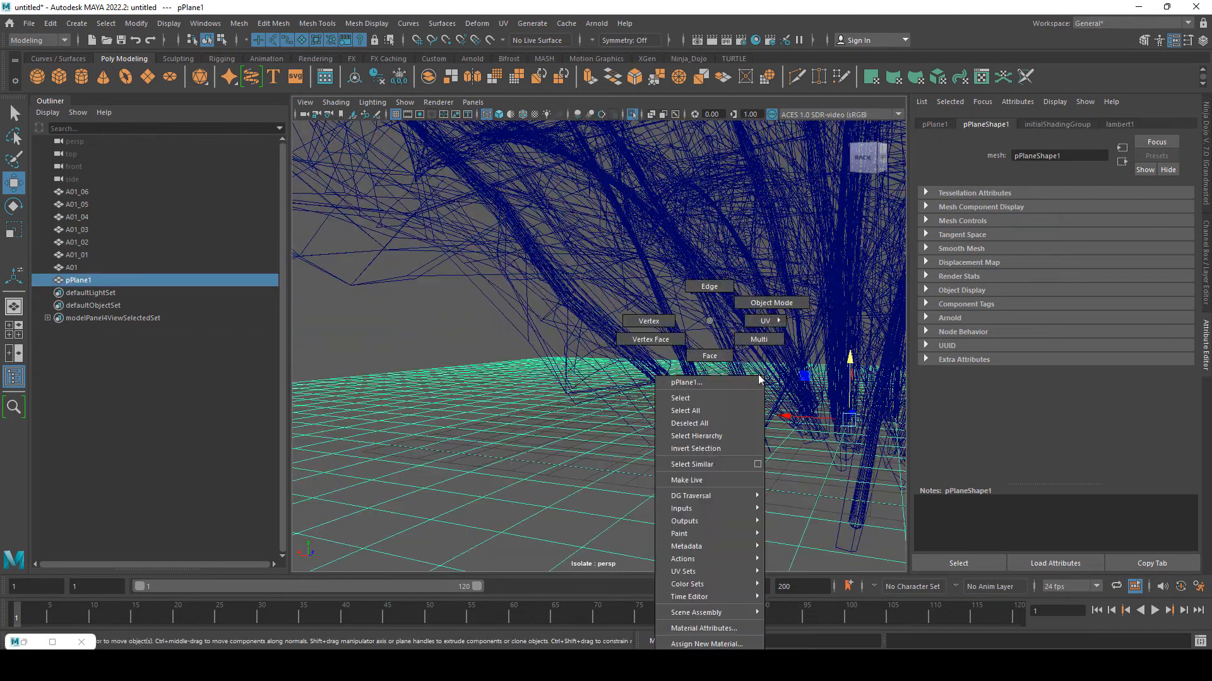
pyautogui.click(649, 399)
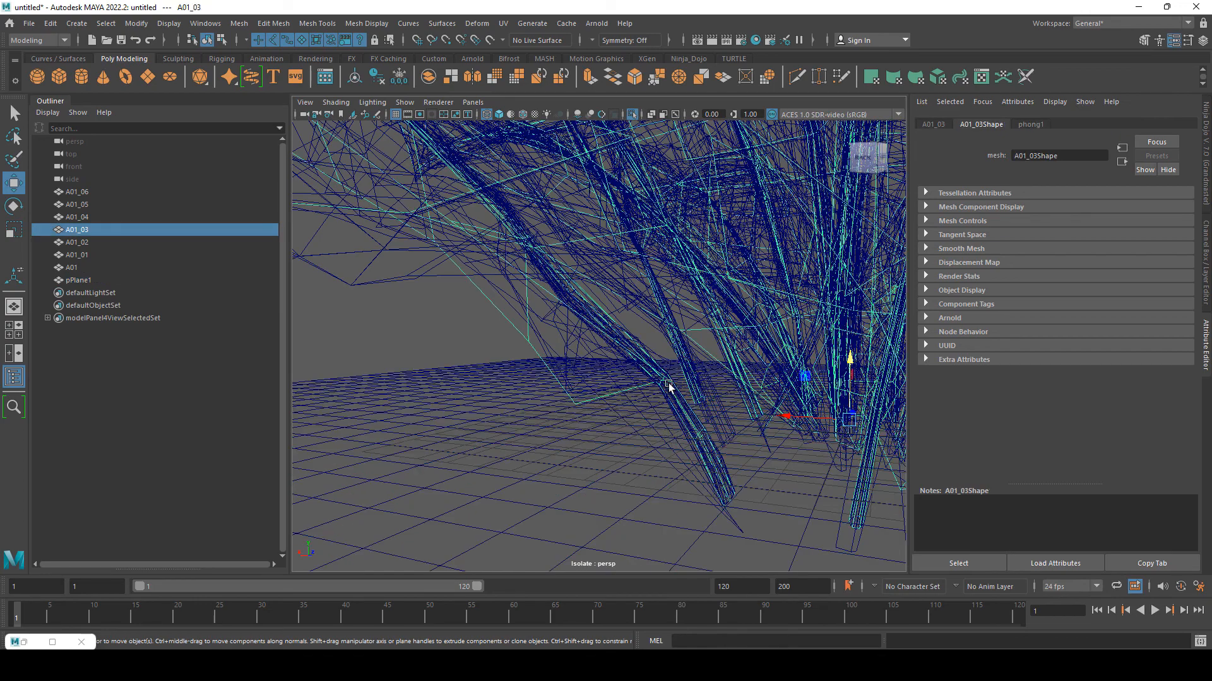
pyautogui.click(651, 446)
pyautogui.press('h')
# - Select the stem and leaf faces of the second frond on the A01 mesh
pyautogui.click(619, 335)
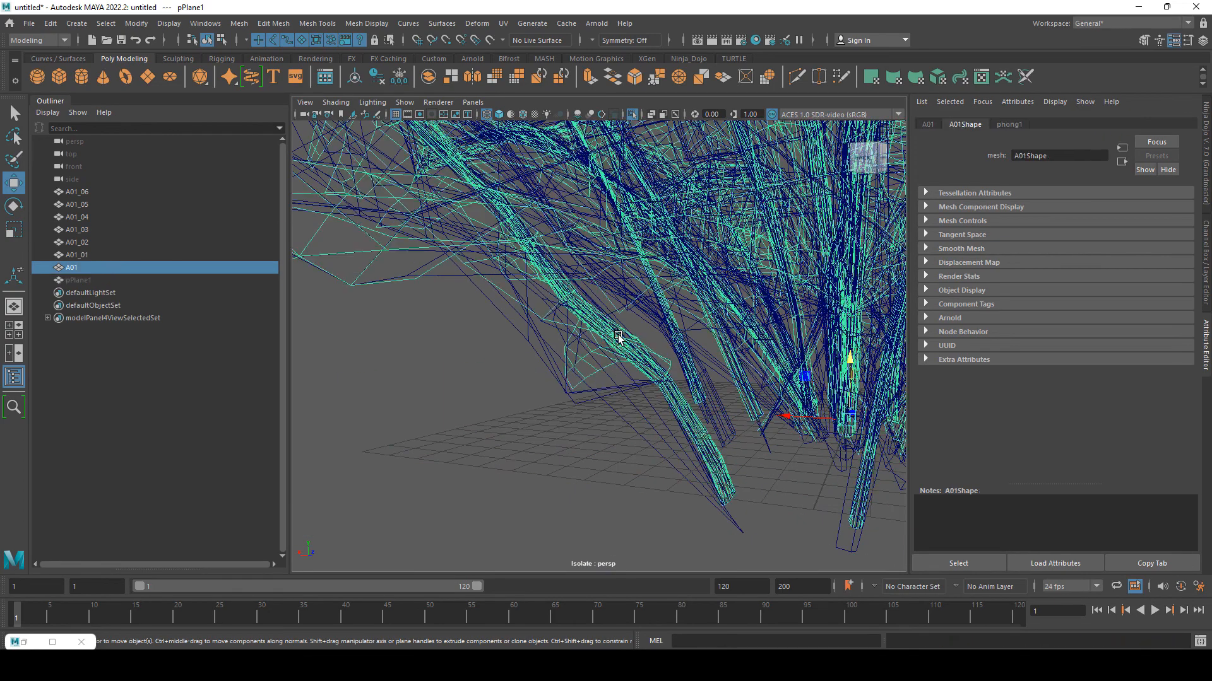
pyautogui.moveTo(618, 321); pyautogui.dragTo(635, 367, button='right')
pyautogui.doubleClick(696, 422)
pyautogui.keyDown('alt'); pyautogui.moveTo(697, 426); pyautogui.dragTo(644, 390); pyautogui.keyUp('alt')
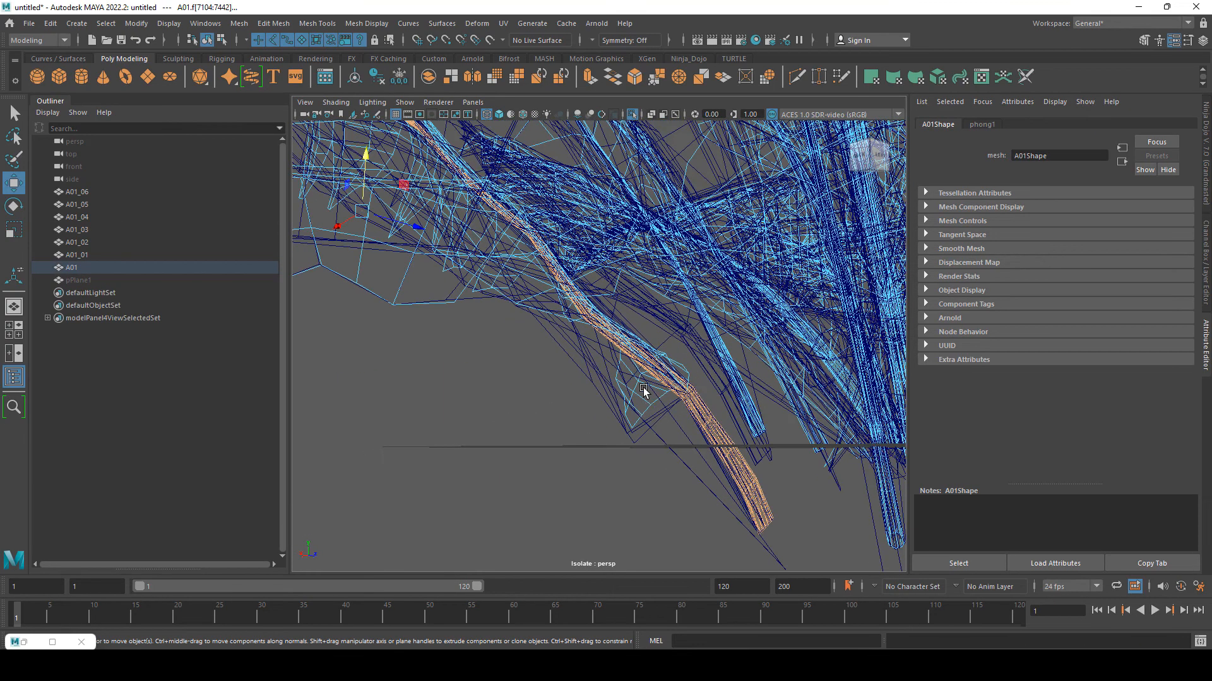
pyautogui.keyDown('shift'); pyautogui.doubleClick(643, 390); pyautogui.keyUp('shift')
pyautogui.keyDown('alt'); pyautogui.moveTo(644, 391); pyautogui.dragTo(561, 300, button='right'); pyautogui.keyUp('alt')
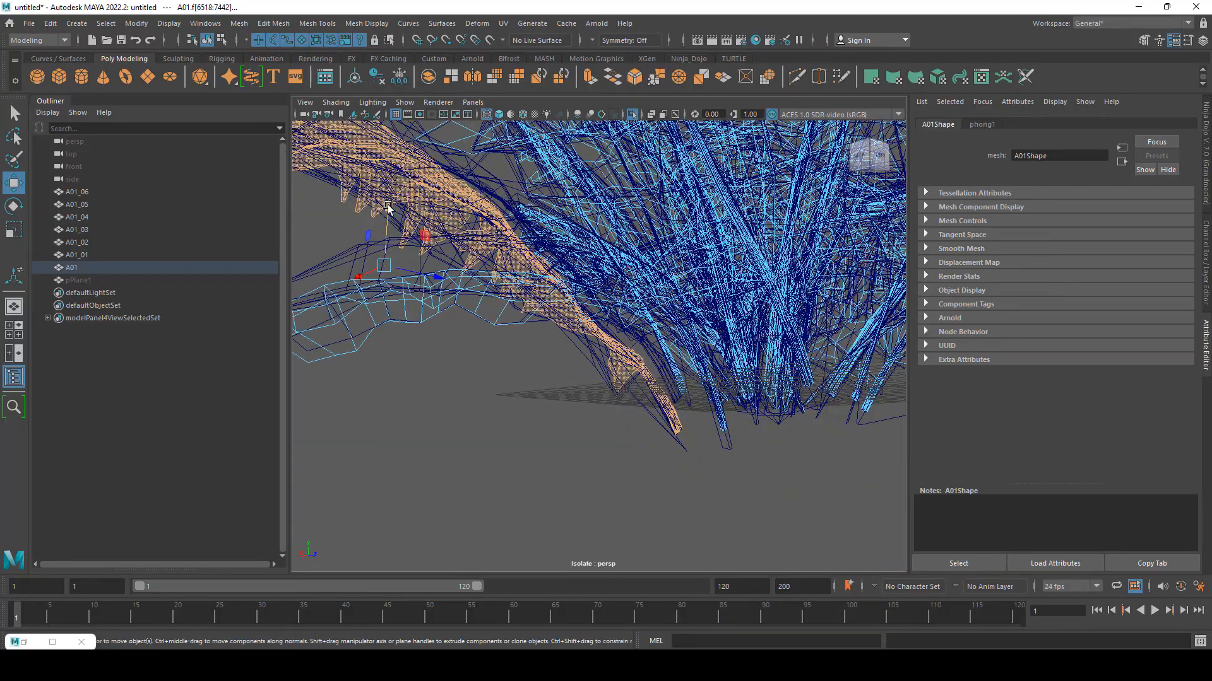
# - Raise the selected second frond on the A01 mesh towards the ground level
pyautogui.moveTo(387, 208); pyautogui.dragTo(388, 181)
pyautogui.moveTo(637, 350)
pyautogui.keyDown('alt'); pyautogui.mouseDown()
pyautogui.moveTo(580, 370)
pyautogui.moveTo(615, 409)
pyautogui.moveTo(642, 392)
pyautogui.moveTo(633, 347)
pyautogui.mouseUp(); pyautogui.keyUp('alt')
pyautogui.click(638, 391)
pyautogui.click(633, 347)
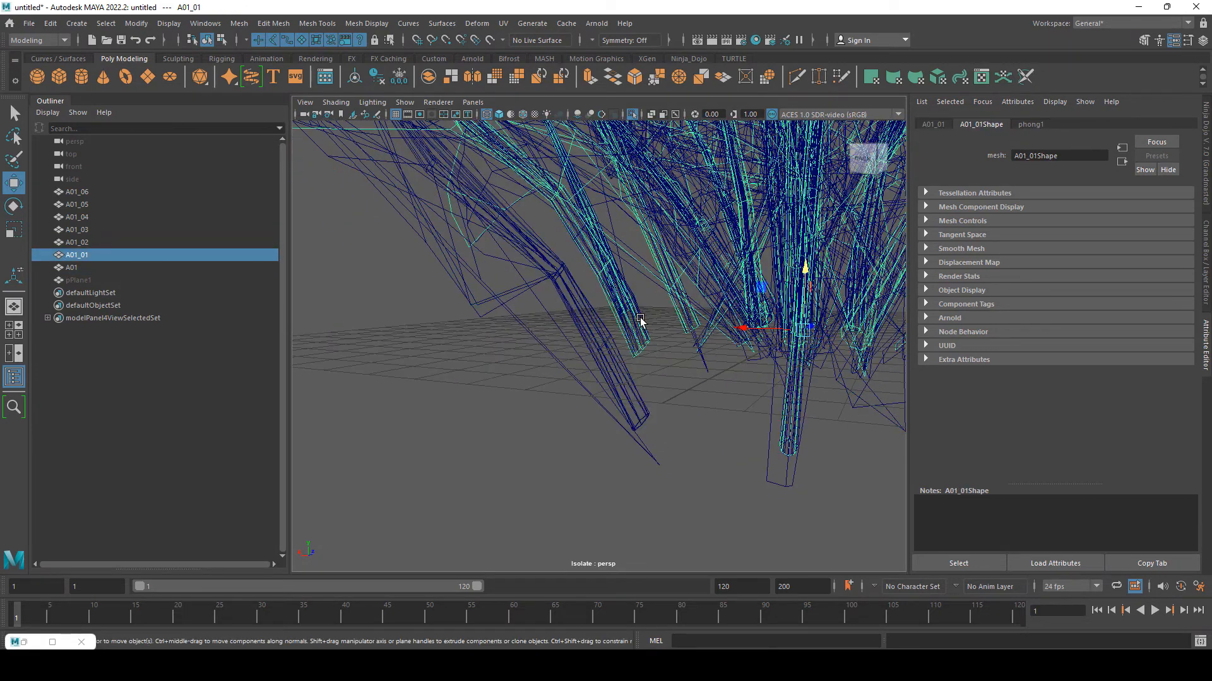
# - Select the stem and leaf faces of the matching second frond on A01_03 and raise it
pyautogui.click(639, 322)
pyautogui.click(616, 362)
pyautogui.moveTo(620, 320); pyautogui.dragTo(620, 363, button='right')
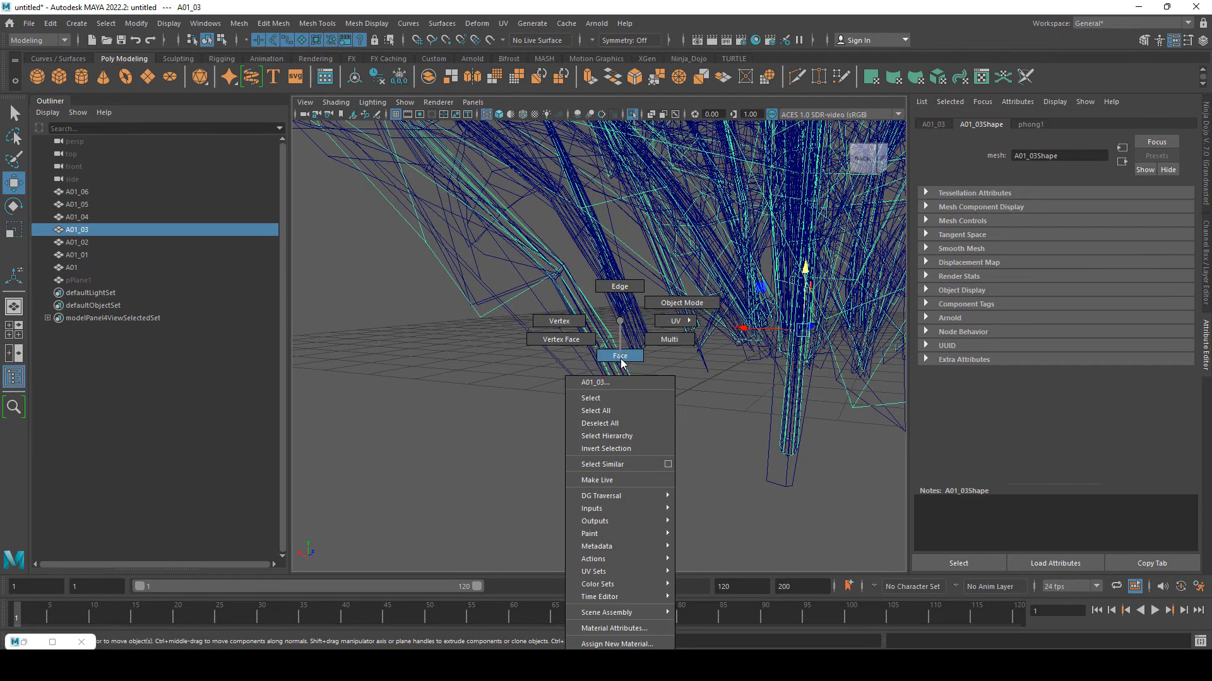
pyautogui.doubleClick(621, 362)
pyautogui.keyDown('shift'); pyautogui.doubleClick(524, 293); pyautogui.keyUp('shift')
pyautogui.scroll(-5, 616, 408)
pyautogui.keyDown('alt'); pyautogui.moveTo(616, 408); pyautogui.dragTo(408, 229); pyautogui.keyUp('alt')
pyautogui.scroll(3, 669, 496)
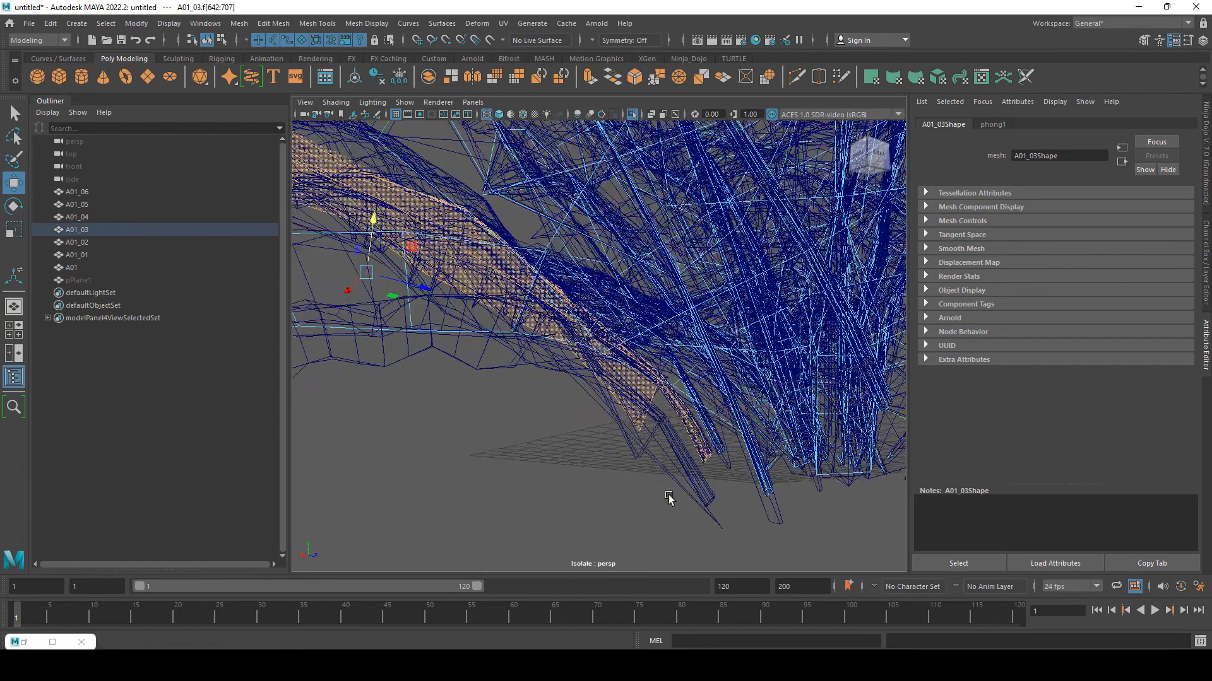
# - Select the faces of the matching second frond on A01_05 and raise it to the same height
pyautogui.click(679, 468)
pyautogui.moveTo(662, 467); pyautogui.dragTo(658, 377, button='right')
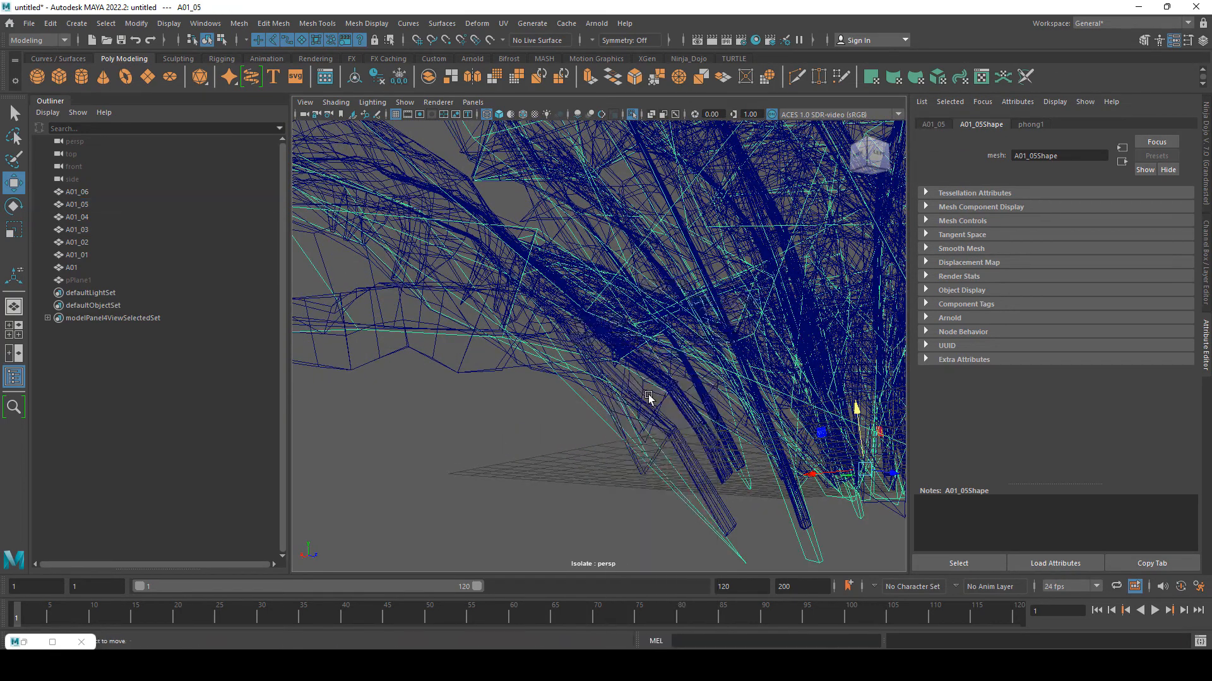
pyautogui.doubleClick(657, 476)
pyautogui.keyDown('alt'); pyautogui.moveTo(657, 476); pyautogui.dragTo(527, 452, button='right'); pyautogui.keyUp('alt')
pyautogui.scroll(2, 528, 452)
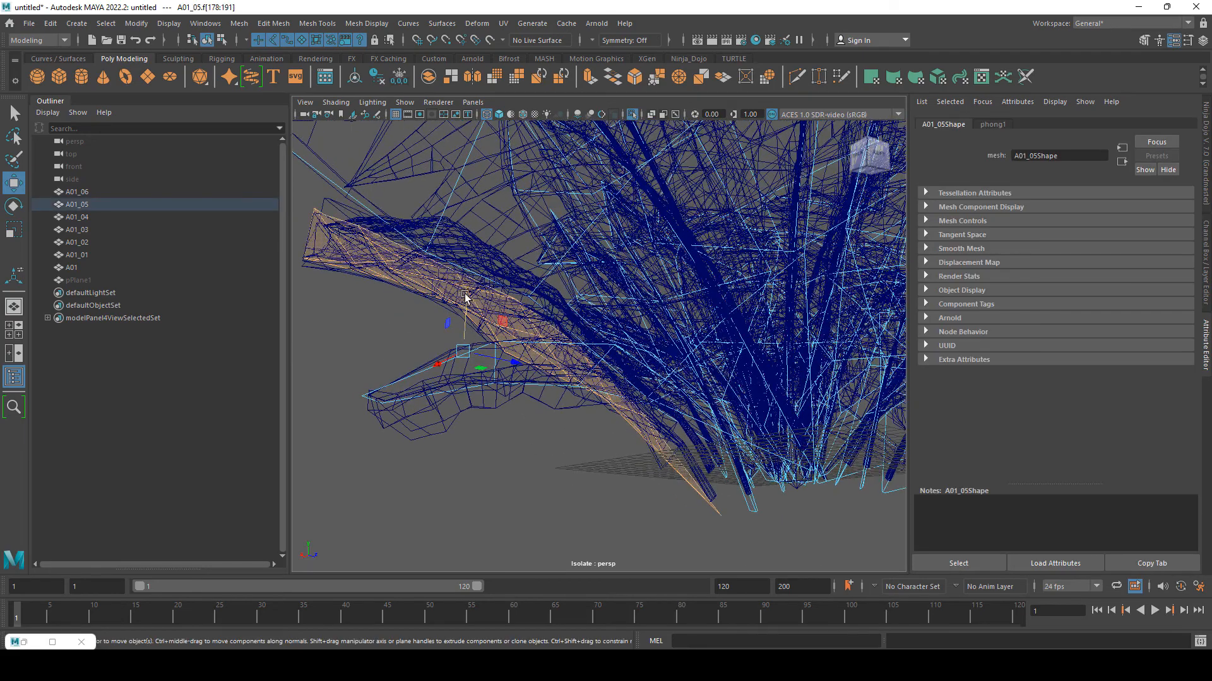
pyautogui.moveTo(466, 297); pyautogui.dragTo(466, 271)
pyautogui.keyDown('alt'); pyautogui.moveTo(600, 505); pyautogui.dragTo(644, 471); pyautogui.keyUp('alt')
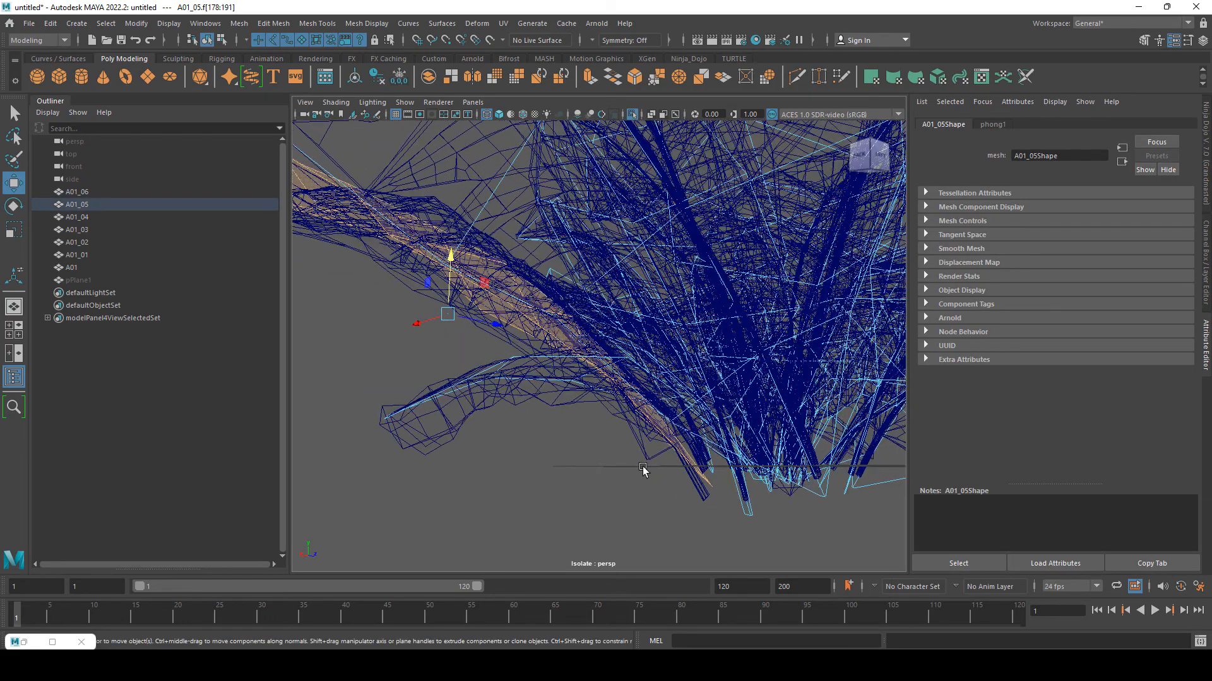
# - Select the stem and leaf faces of the matching second frond on A01_02 and raise it
pyautogui.scroll(3, 643, 471)
pyautogui.click(639, 438)
pyautogui.moveTo(639, 438); pyautogui.dragTo(639, 355, button='right')
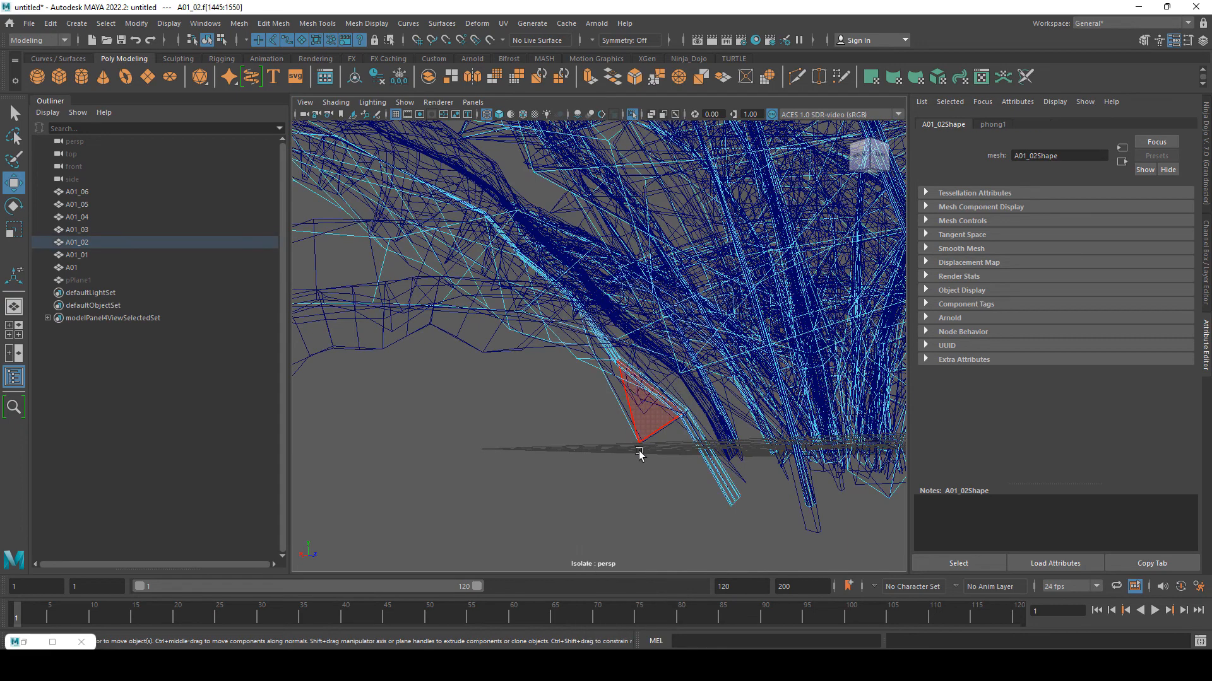
pyautogui.doubleClick(639, 429)
pyautogui.keyDown('shift'); pyautogui.doubleClick(711, 479); pyautogui.keyUp('shift')
pyautogui.keyDown('alt'); pyautogui.moveTo(711, 480); pyautogui.dragTo(600, 468); pyautogui.keyUp('alt')
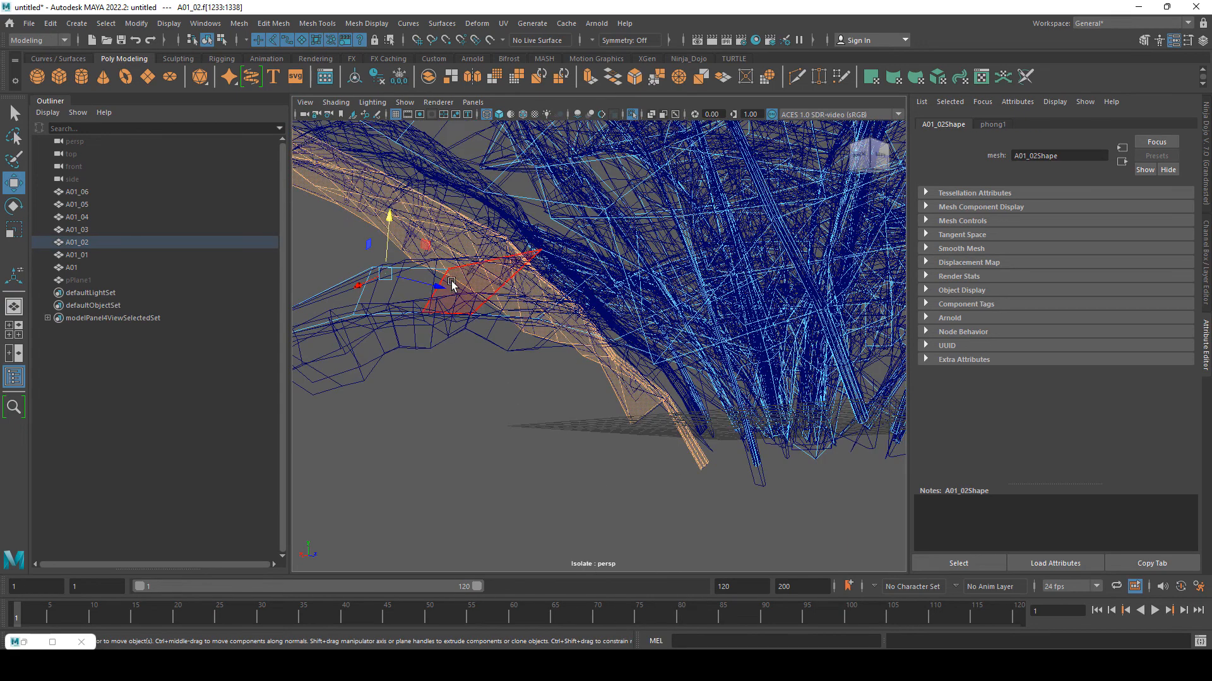
pyautogui.moveTo(391, 213); pyautogui.dragTo(392, 188)
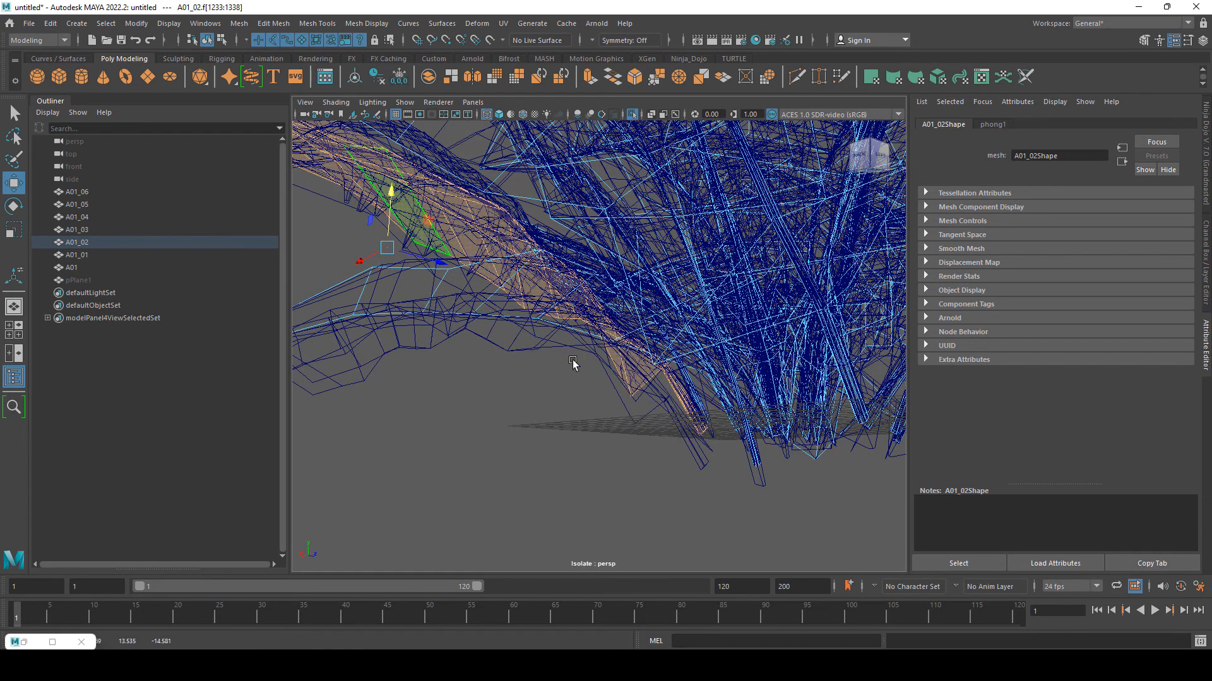
# - Select the faces of the matching second frond on A01_04 and raise it slightly to line up with the other LODs
pyautogui.keyDown('alt'); pyautogui.moveTo(572, 361); pyautogui.dragTo(592, 386); pyautogui.keyUp('alt')
pyautogui.scroll(3, 593, 386)
pyautogui.click(678, 445)
pyautogui.rightClick(679, 446)
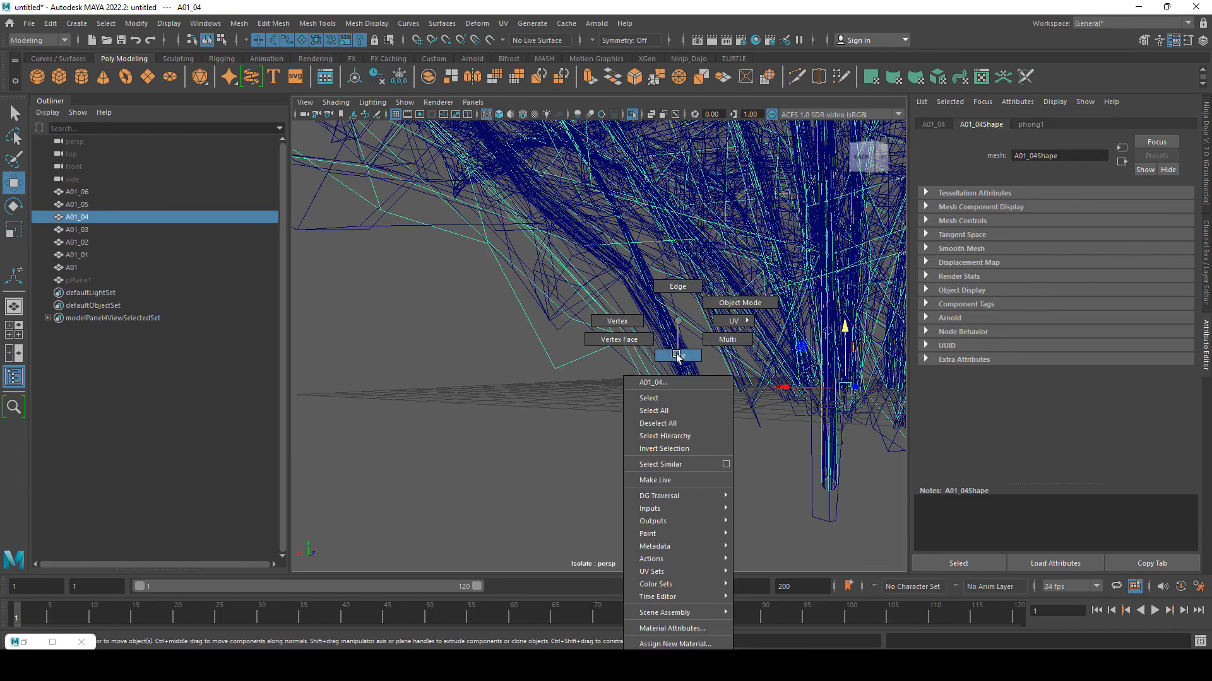
pyautogui.moveTo(677, 356); pyautogui.dragTo(677, 357, button='right')
pyautogui.keyDown('alt'); pyautogui.moveTo(590, 372); pyautogui.dragTo(417, 240); pyautogui.keyUp('alt')
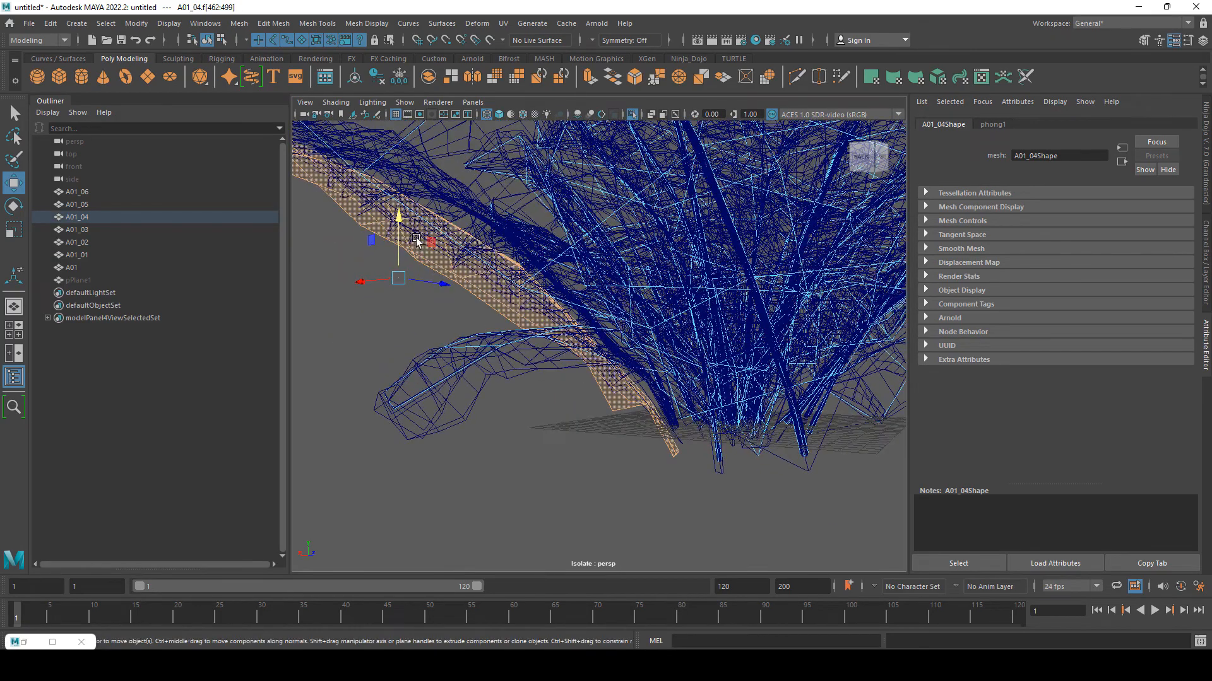
pyautogui.keyDown('alt'); pyautogui.moveTo(402, 198); pyautogui.dragTo(581, 440); pyautogui.keyUp('alt')
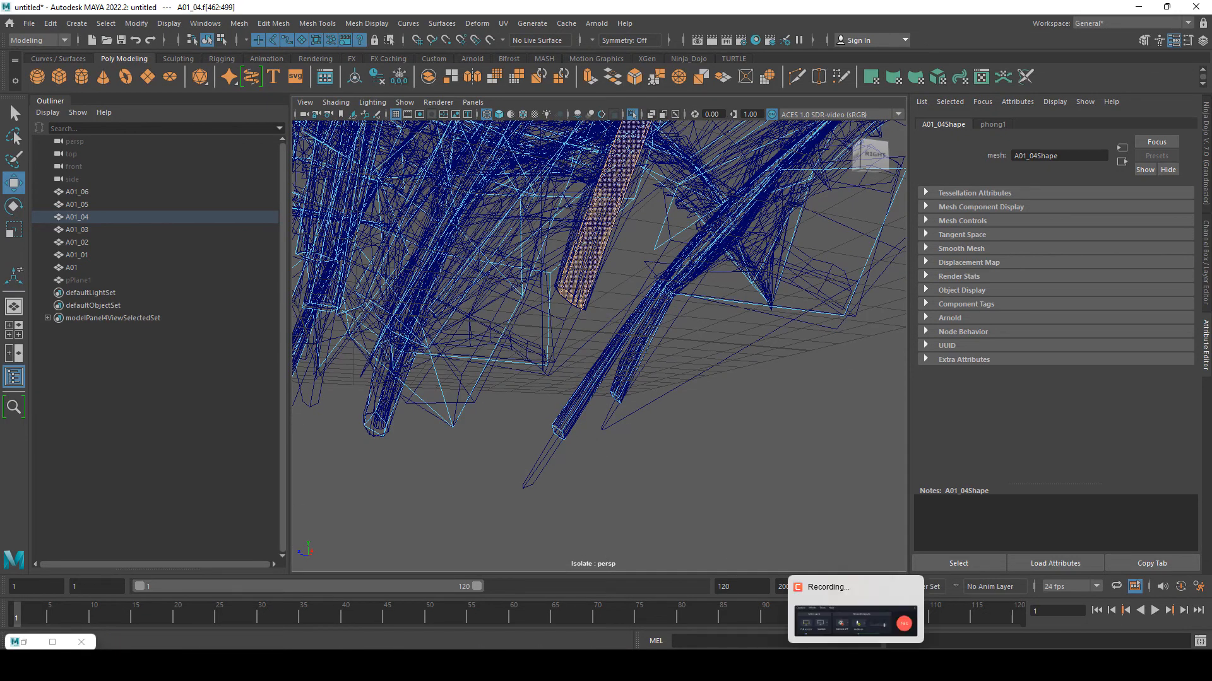
pyautogui.click(855, 664)
pyautogui.click(1150, 606)
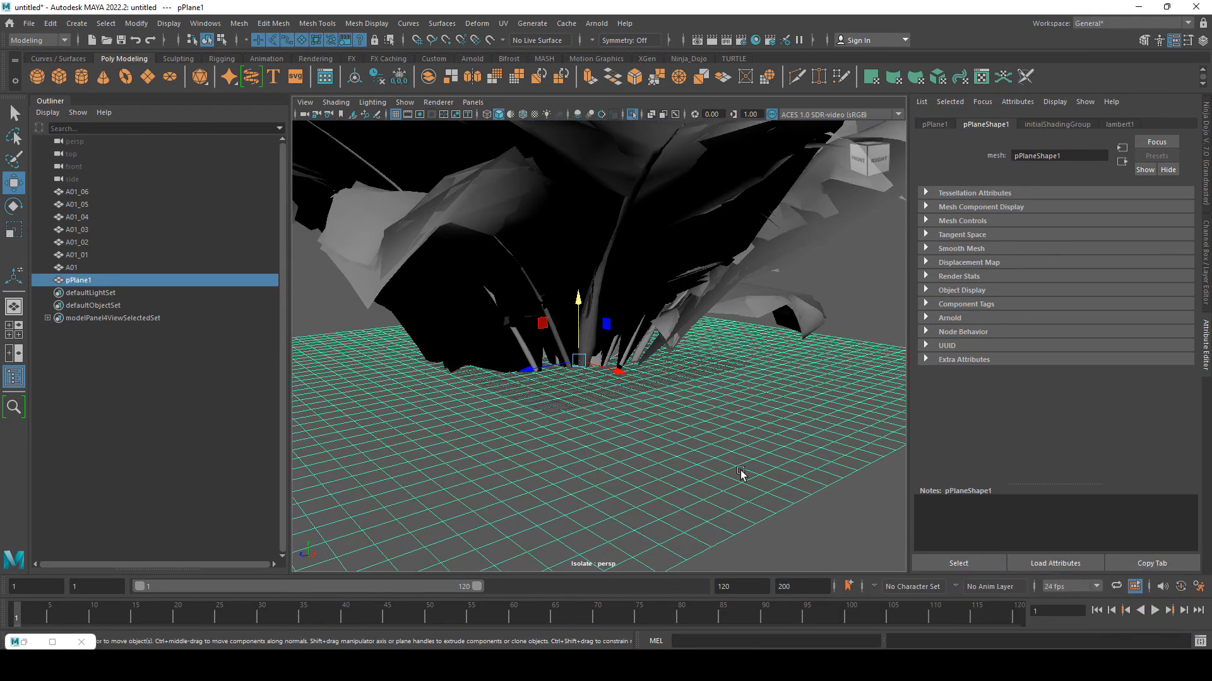
pyautogui.moveTo(741, 476)
pyautogui.keyDown('alt'); pyautogui.mouseDown()
pyautogui.moveTo(697, 373)
pyautogui.moveTo(713, 470)
pyautogui.moveTo(736, 405)
pyautogui.moveTo(641, 406)
pyautogui.moveTo(654, 395)
pyautogui.moveTo(629, 391)
pyautogui.mouseUp(); pyautogui.keyUp('alt')
pyautogui.keyDown('alt'); pyautogui.moveTo(765, 402); pyautogui.dragTo(634, 396); pyautogui.keyUp('alt')
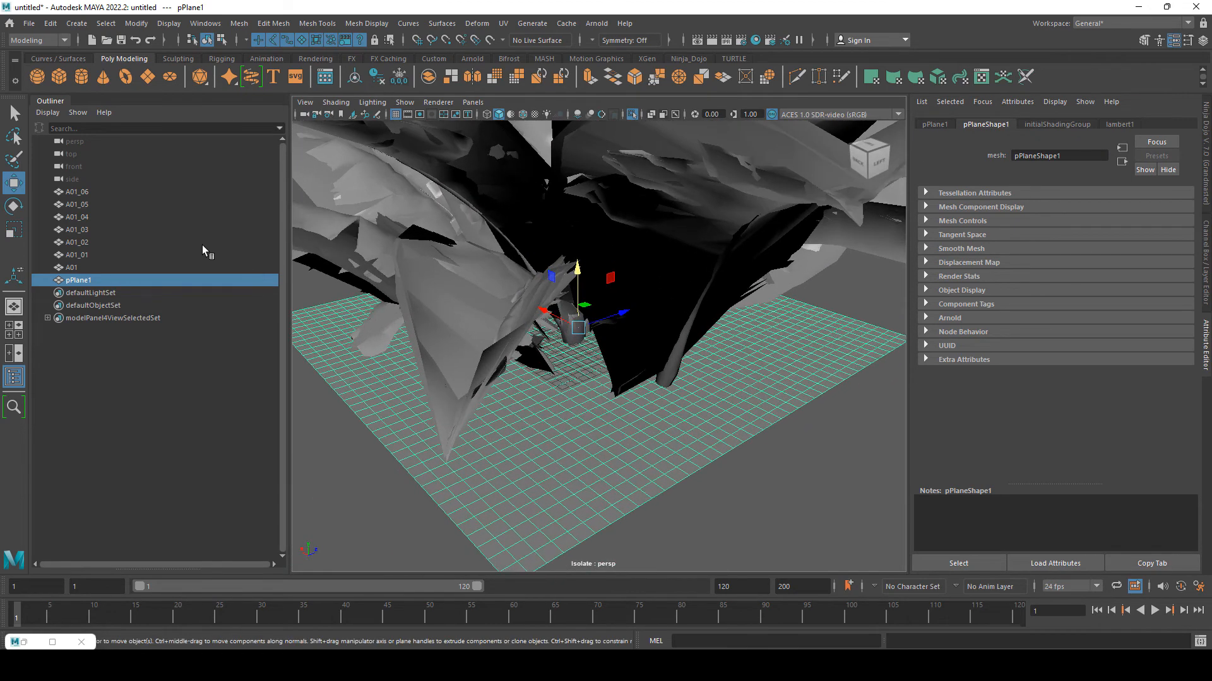
# - Isolate the A01 fern mesh and separate it into its individual pieces
pyautogui.click(674, 276)
pyautogui.press('f')
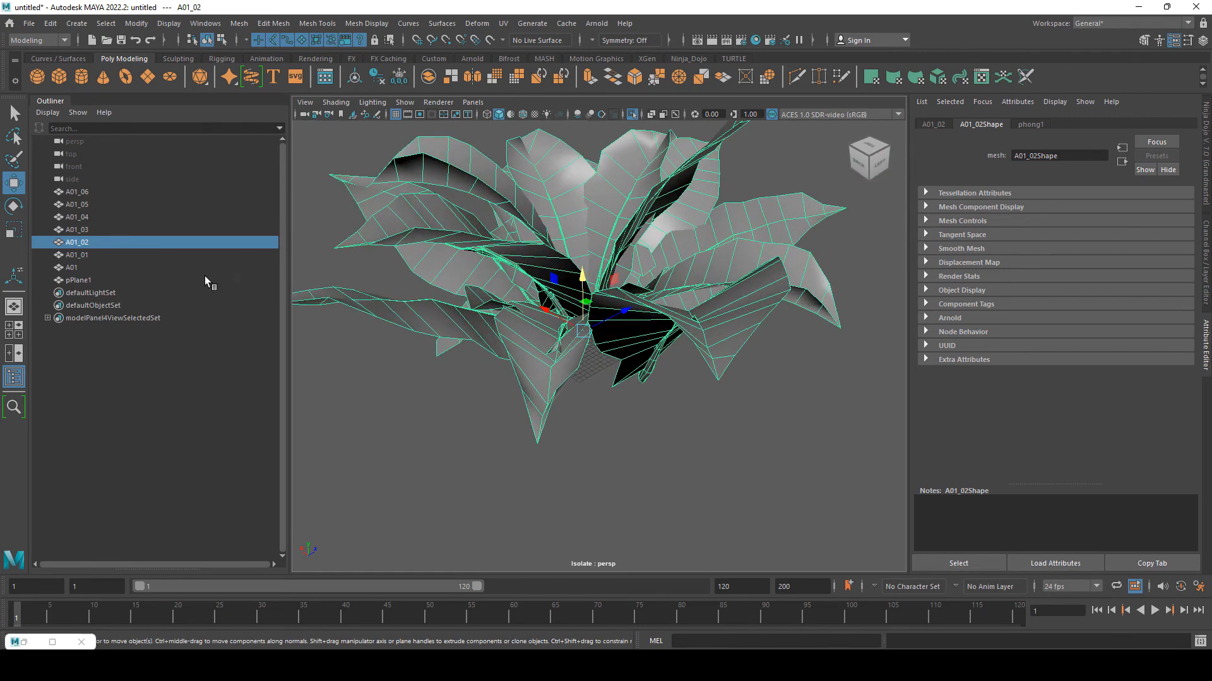
pyautogui.click(95, 267)
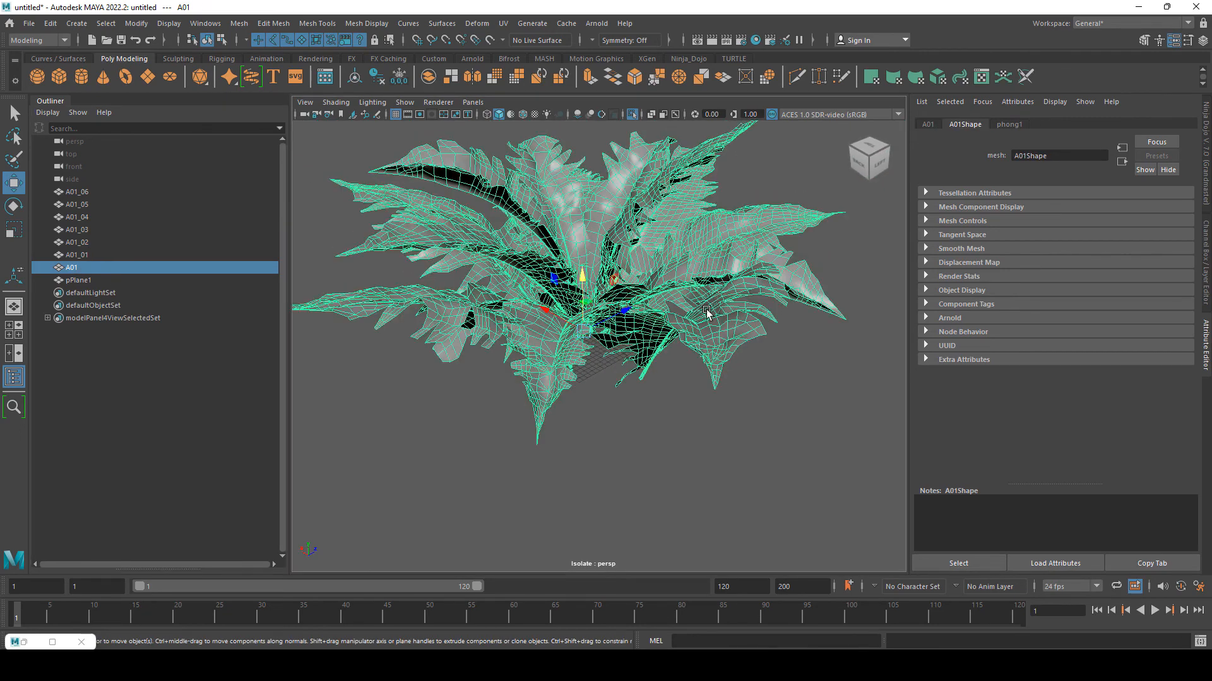
pyautogui.scroll(10, 707, 313)
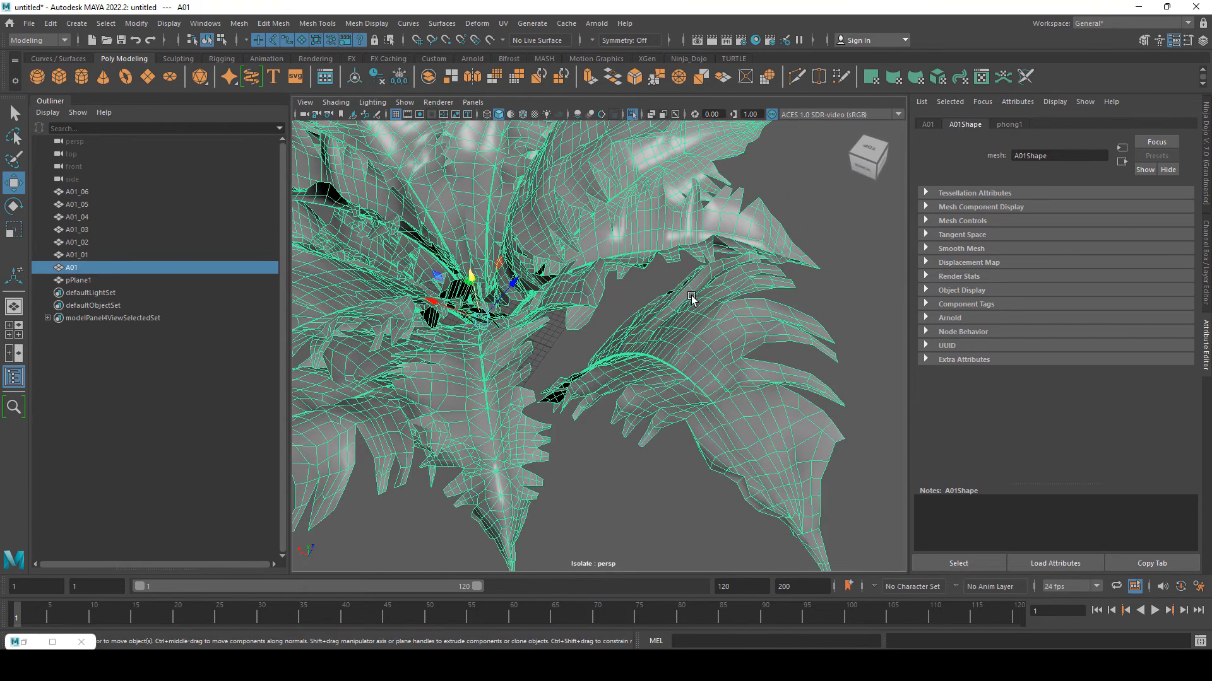
pyautogui.click(239, 23)
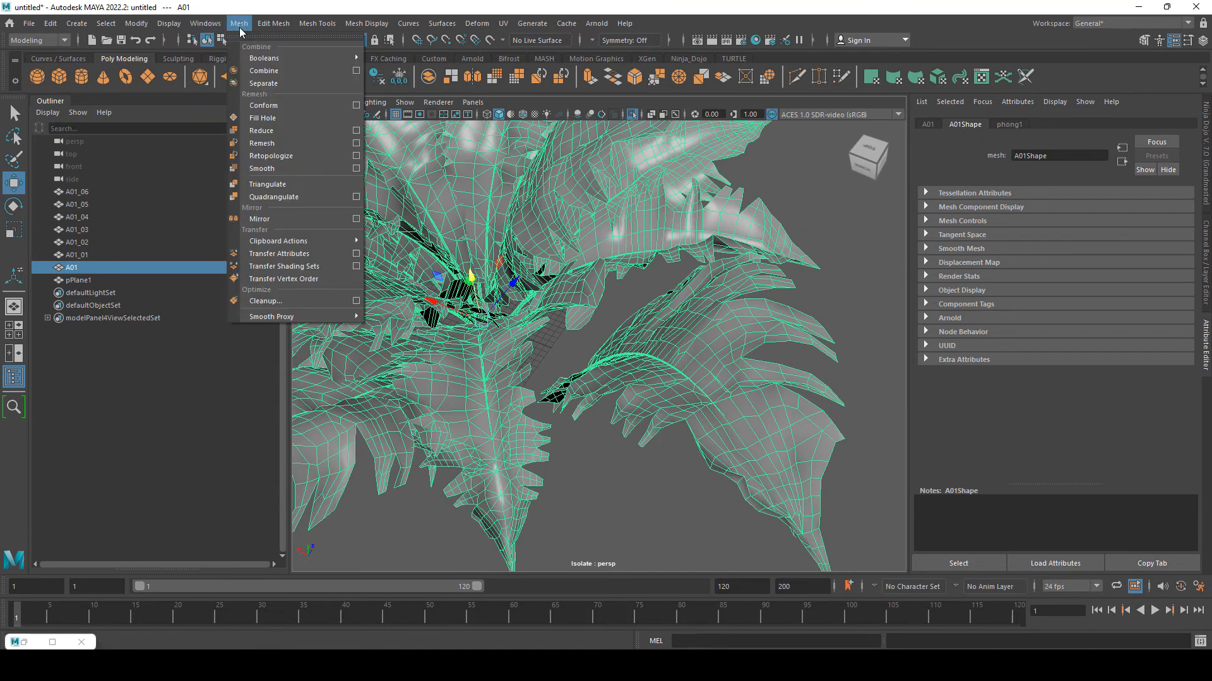
pyautogui.click(264, 84)
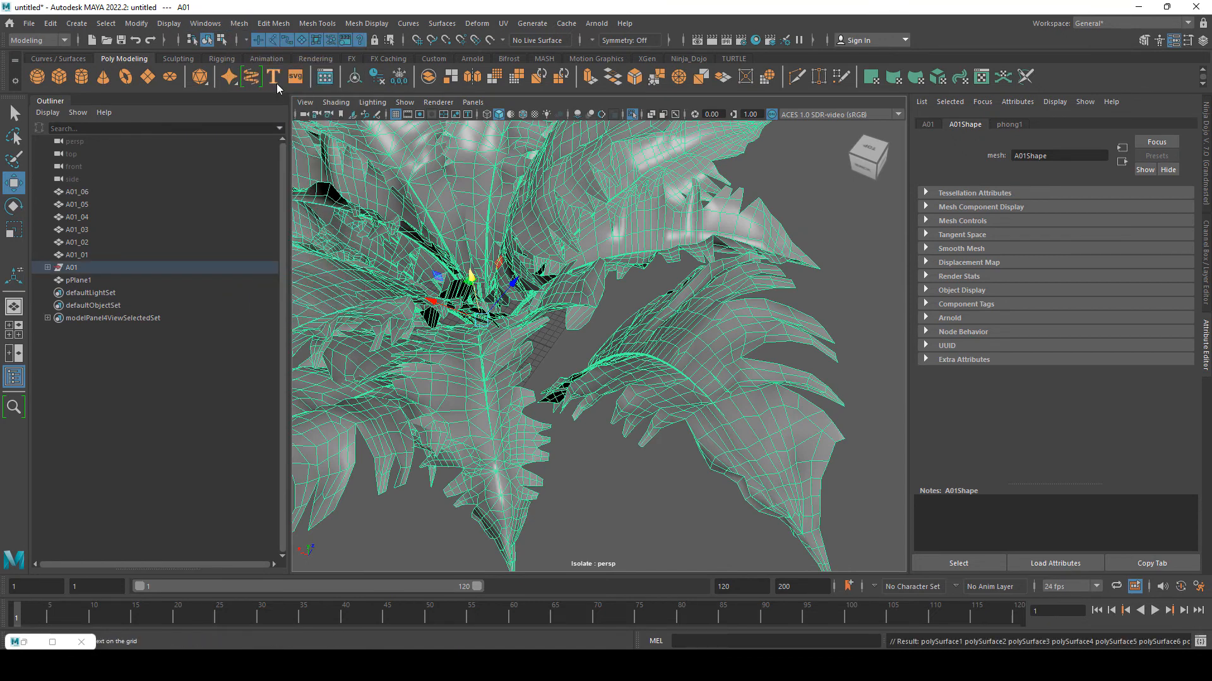
# - Select all separated pieces of A01, polySurface1 to polySurface97, and delete their history
pyautogui.click(48, 268)
pyautogui.click(91, 282)
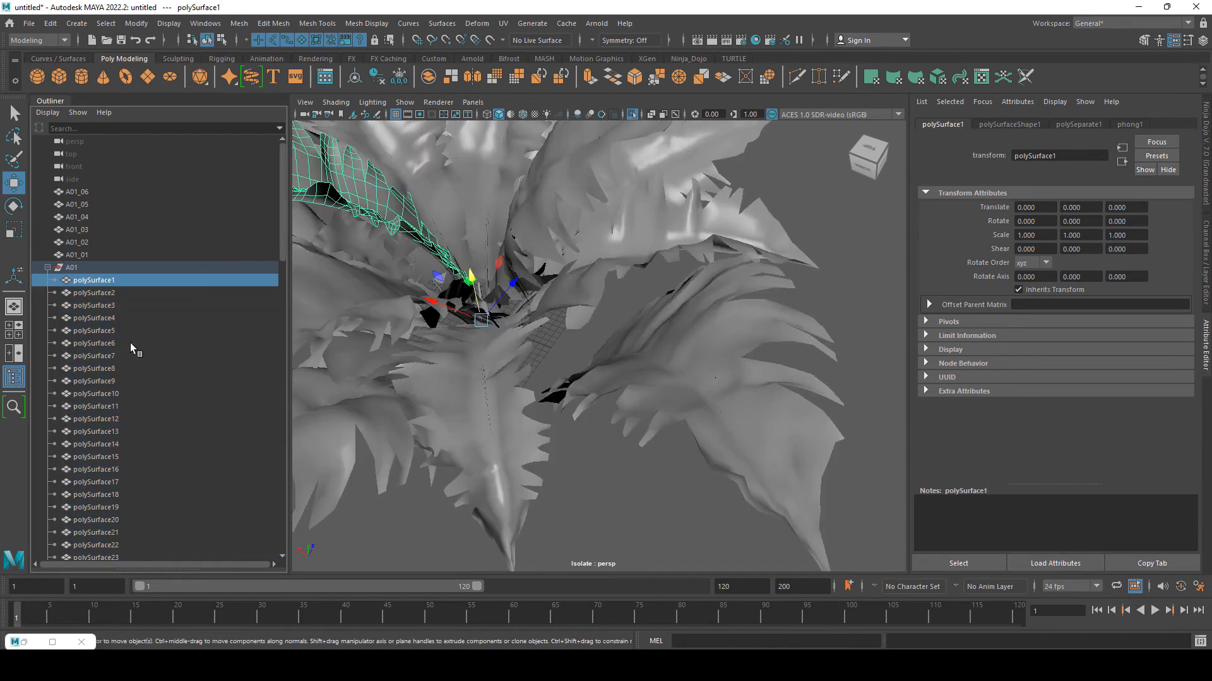
pyautogui.scroll(-15, 130, 378)
pyautogui.keyDown('shift'); pyautogui.click(108, 483); pyautogui.keyUp('shift')
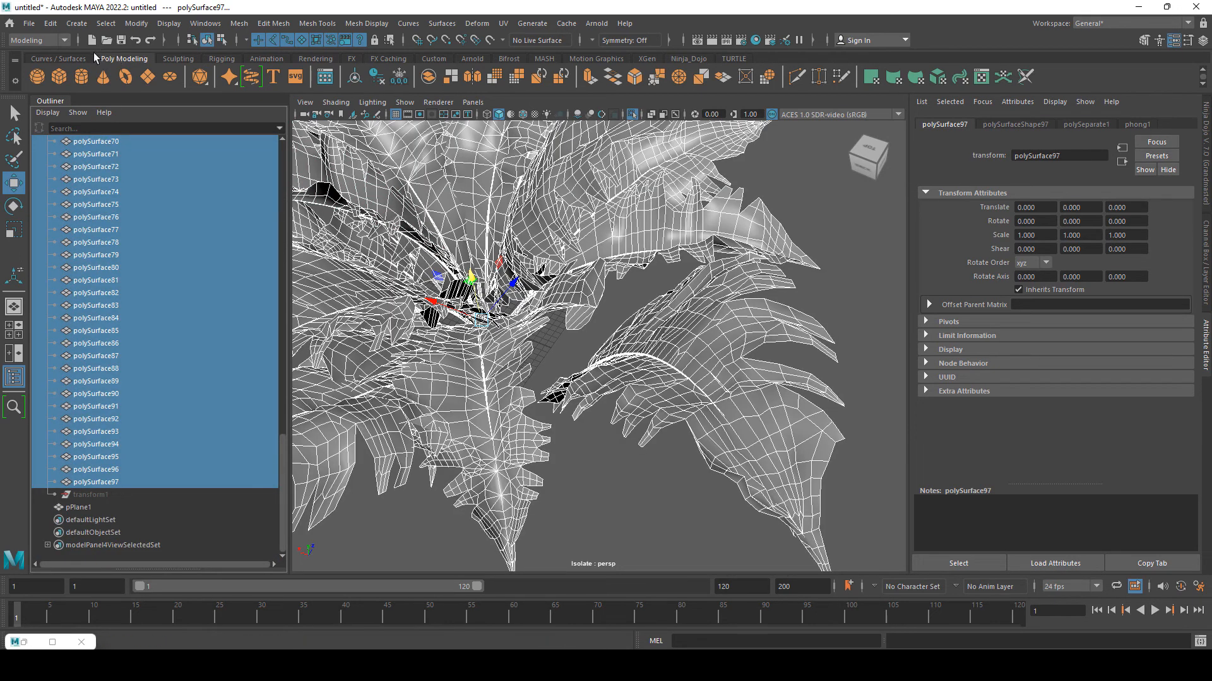
pyautogui.click(50, 24)
pyautogui.moveTo(160, 177)
pyautogui.click(233, 173)
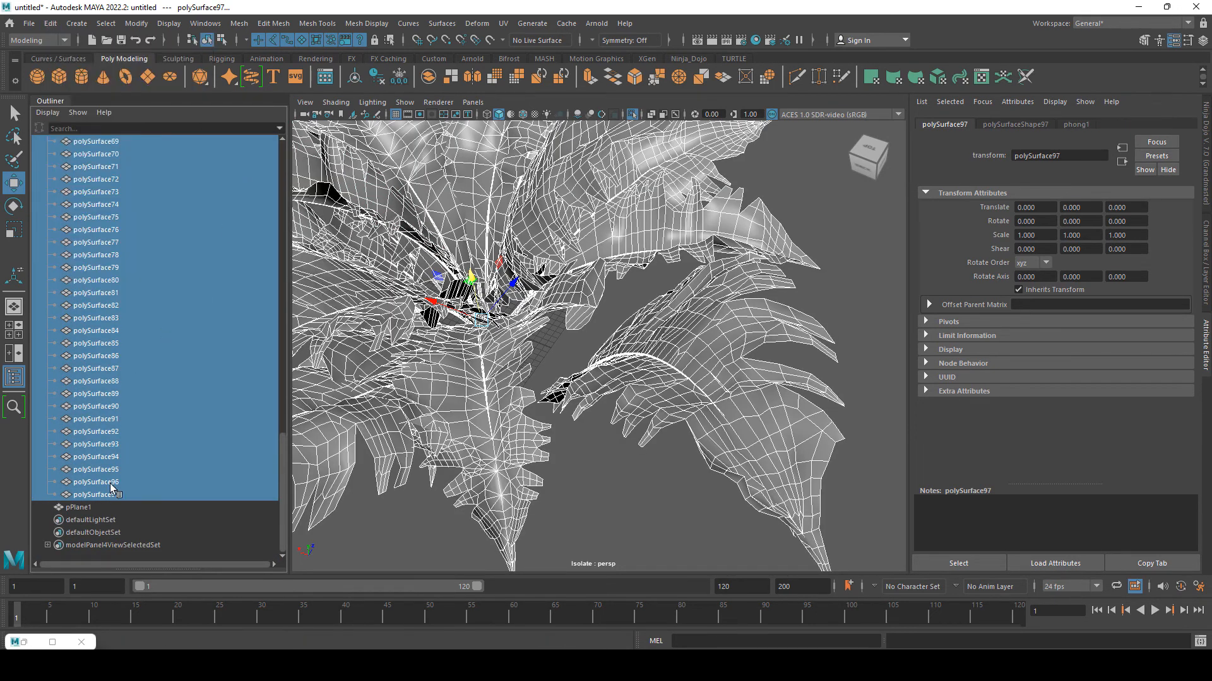
# - Examine the last separated pieces, polySurface94 to polySurface97, close up in wireframe to find where they sit on the fern
pyautogui.click(108, 494)
pyautogui.moveTo(605, 388)
pyautogui.keyDown('alt'); pyautogui.mouseDown()
pyautogui.moveTo(638, 297)
pyautogui.moveTo(627, 289)
pyautogui.moveTo(622, 379)
pyautogui.mouseUp(); pyautogui.keyUp('alt')
pyautogui.press('4')
pyautogui.keyDown('alt'); pyautogui.moveTo(623, 379); pyautogui.dragTo(628, 339, button='middle'); pyautogui.keyUp('alt')
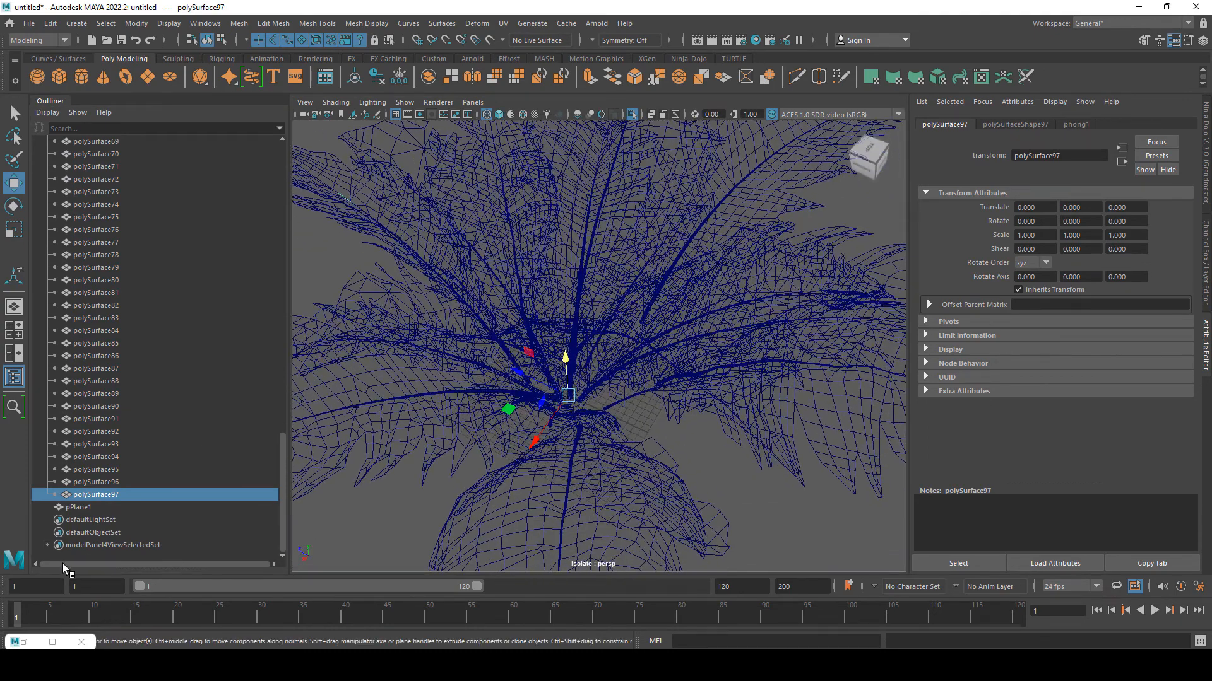
pyautogui.moveTo(99, 492); pyautogui.dragTo(99, 456)
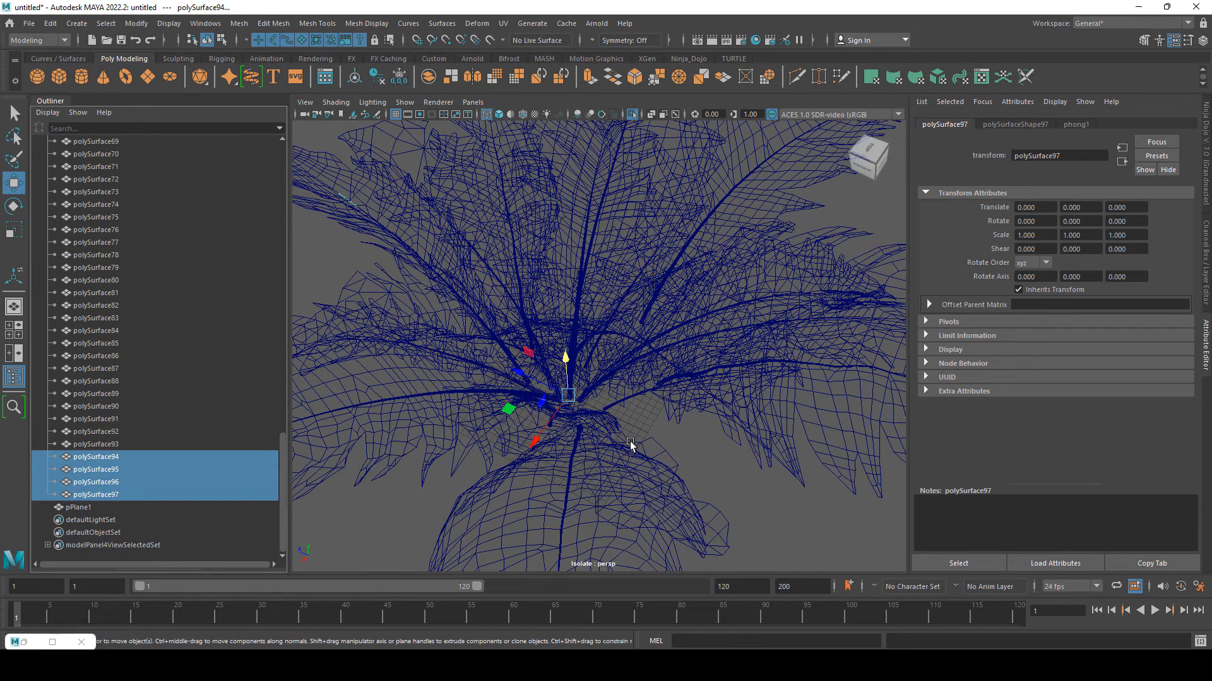
pyautogui.scroll(-5, 630, 444)
pyautogui.keyDown('alt'); pyautogui.moveTo(630, 444); pyautogui.dragTo(533, 428); pyautogui.keyUp('alt')
pyautogui.scroll(8, 609, 426)
pyautogui.keyDown('alt'); pyautogui.moveTo(614, 423); pyautogui.dragTo(563, 386, button='middle'); pyautogui.keyUp('alt')
pyautogui.scroll(3, 562, 391)
# - Delete the stray pieces polySurface94 to polySurface97 from the A01 group
pyautogui.click(101, 432)
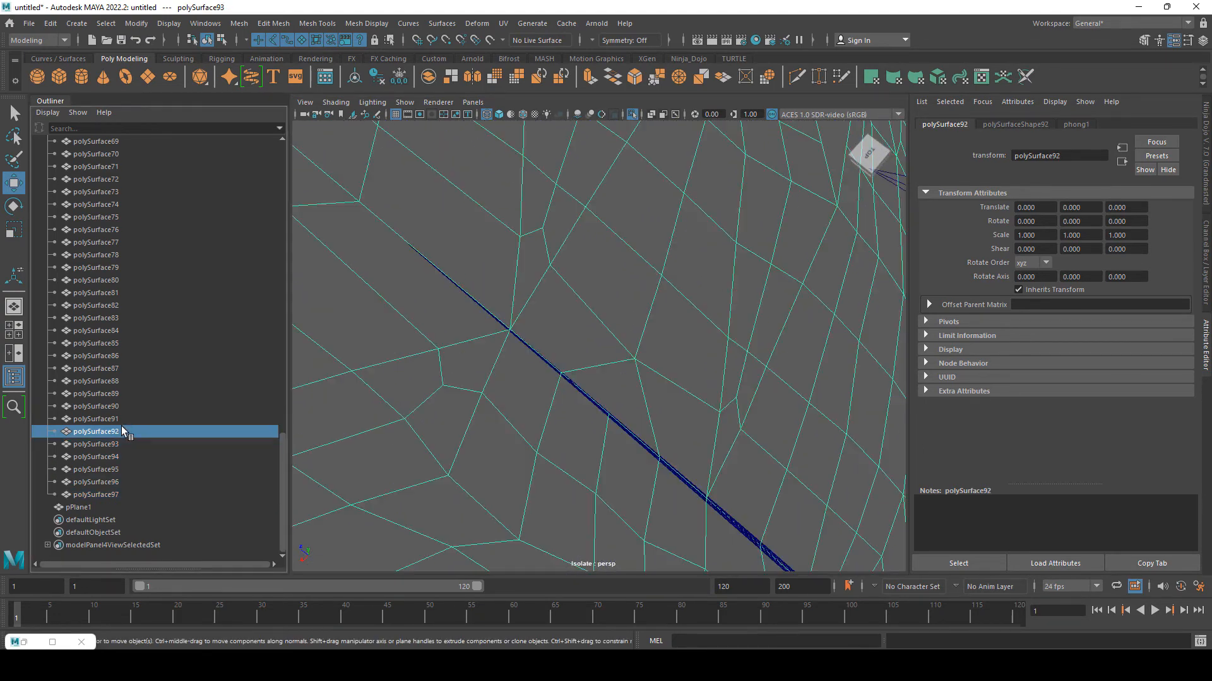
pyautogui.click(106, 494)
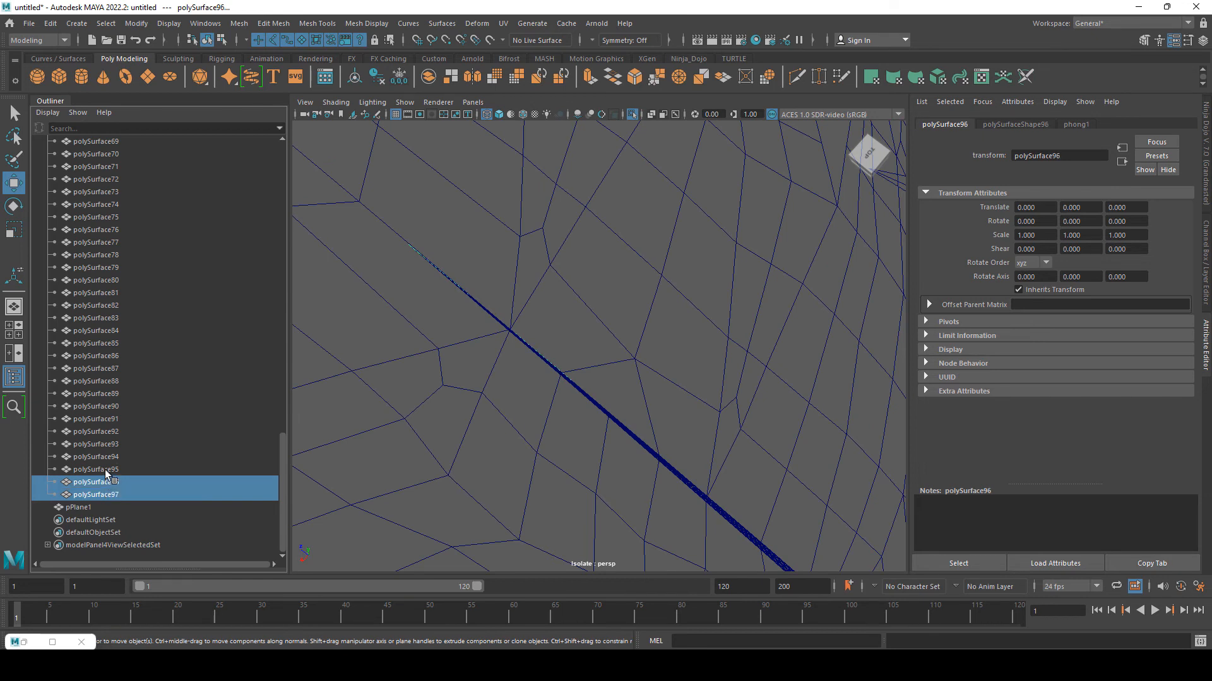
pyautogui.keyDown('ctrl'); pyautogui.click(106, 470); pyautogui.keyUp('ctrl')
pyautogui.press('Delete')
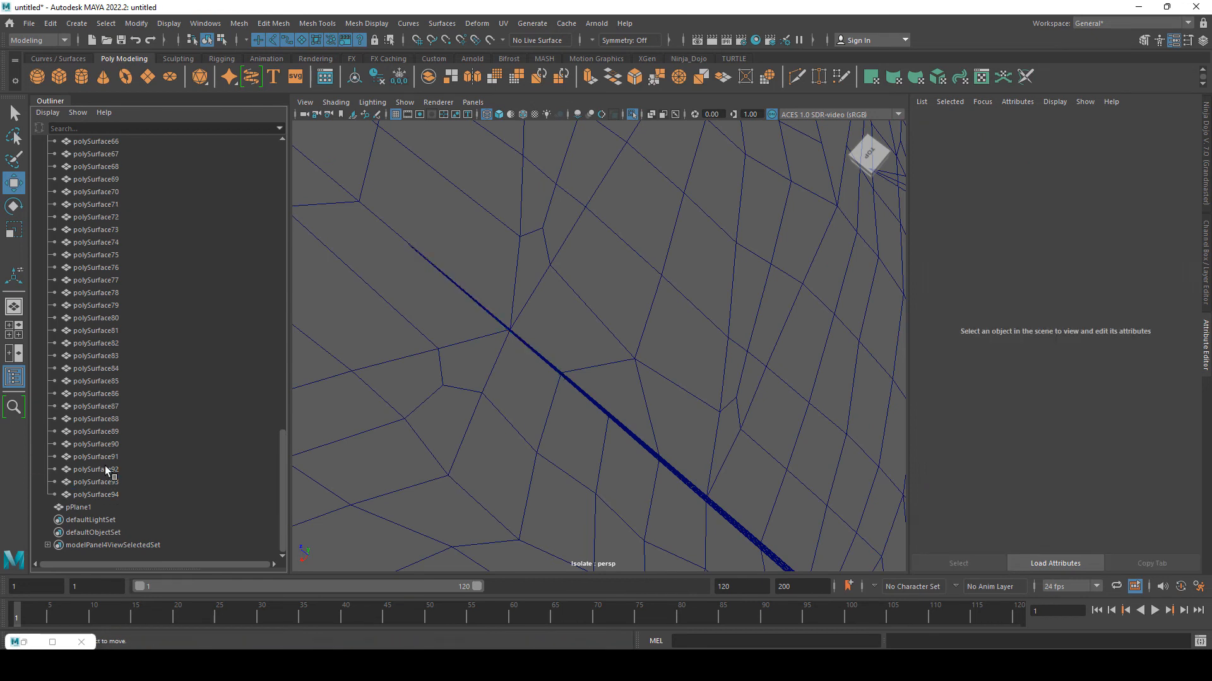
pyautogui.click(111, 492)
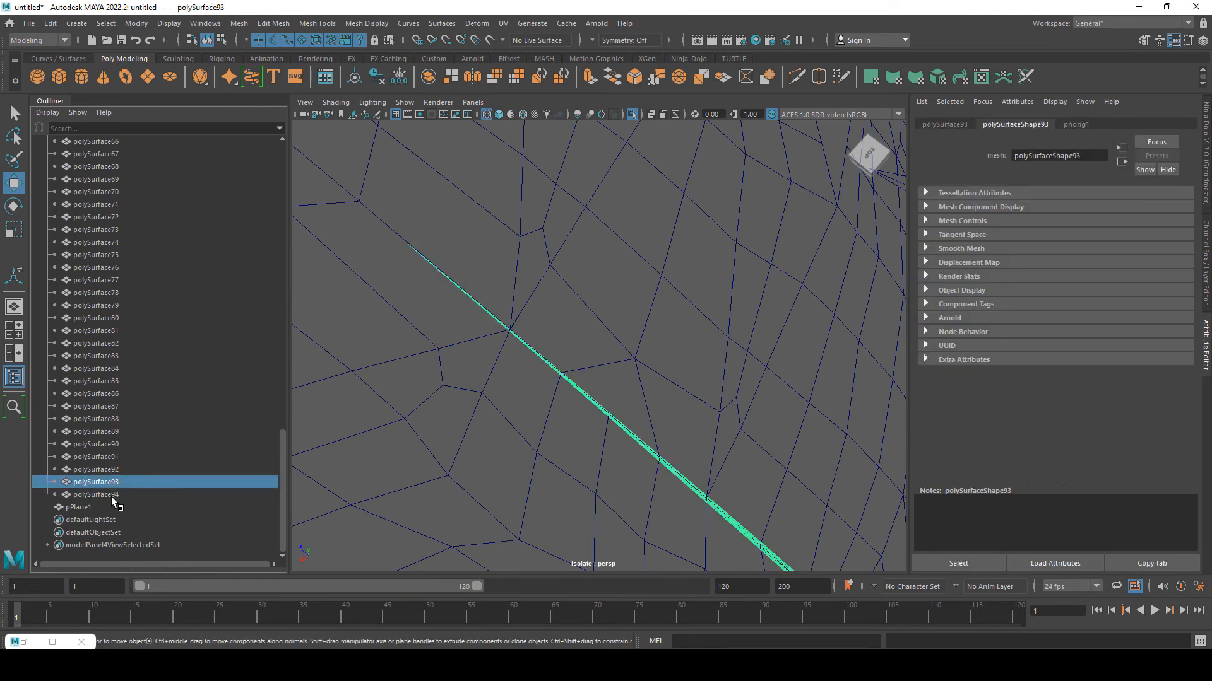
pyautogui.press('Delete')
# - Examine the pieces polySurface91 to polySurface93 close up along the frond's stem
pyautogui.click(110, 494)
pyautogui.click(109, 481)
pyautogui.click(105, 466)
pyautogui.scroll(-10, 540, 325)
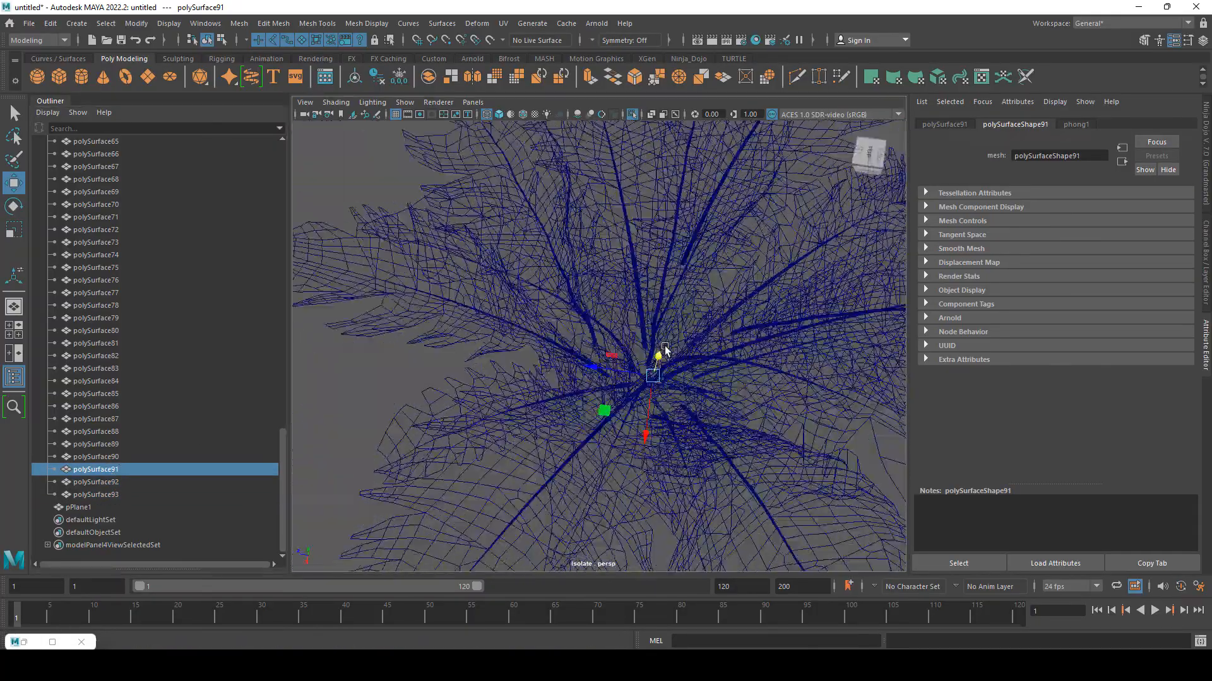
pyautogui.keyDown('alt'); pyautogui.moveTo(595, 377); pyautogui.dragTo(620, 337); pyautogui.keyUp('alt')
pyautogui.scroll(10, 620, 338)
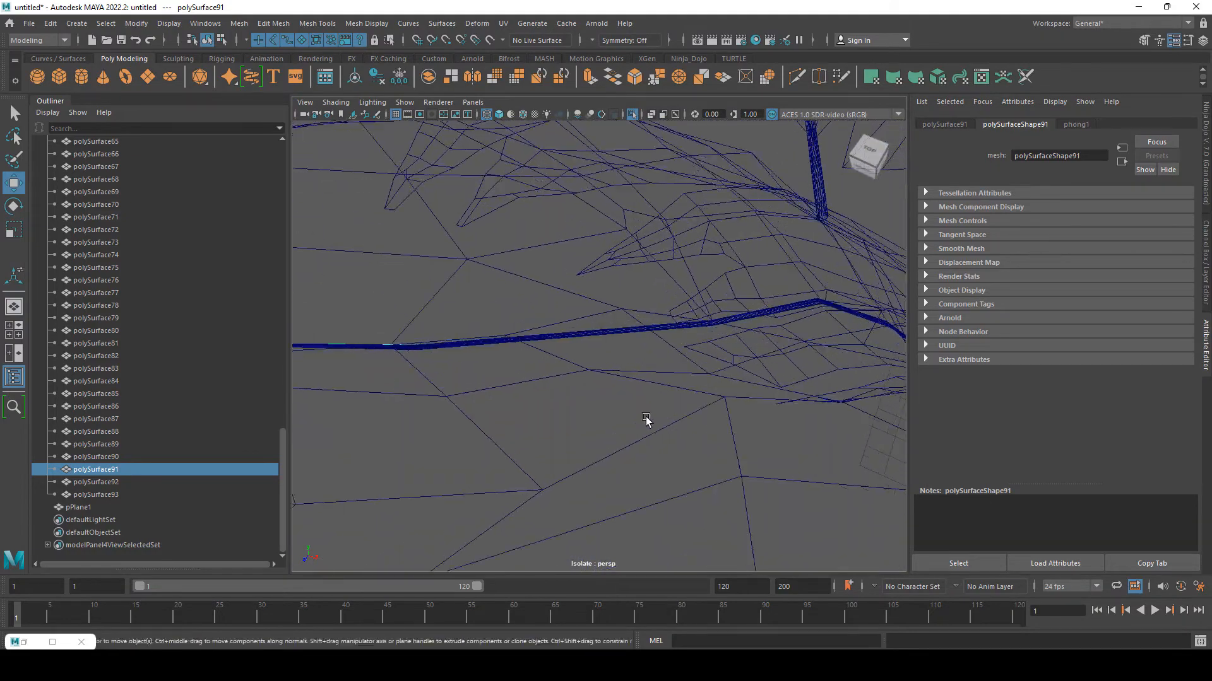
pyautogui.keyDown('alt'); pyautogui.moveTo(611, 390); pyautogui.dragTo(641, 379); pyautogui.keyUp('alt')
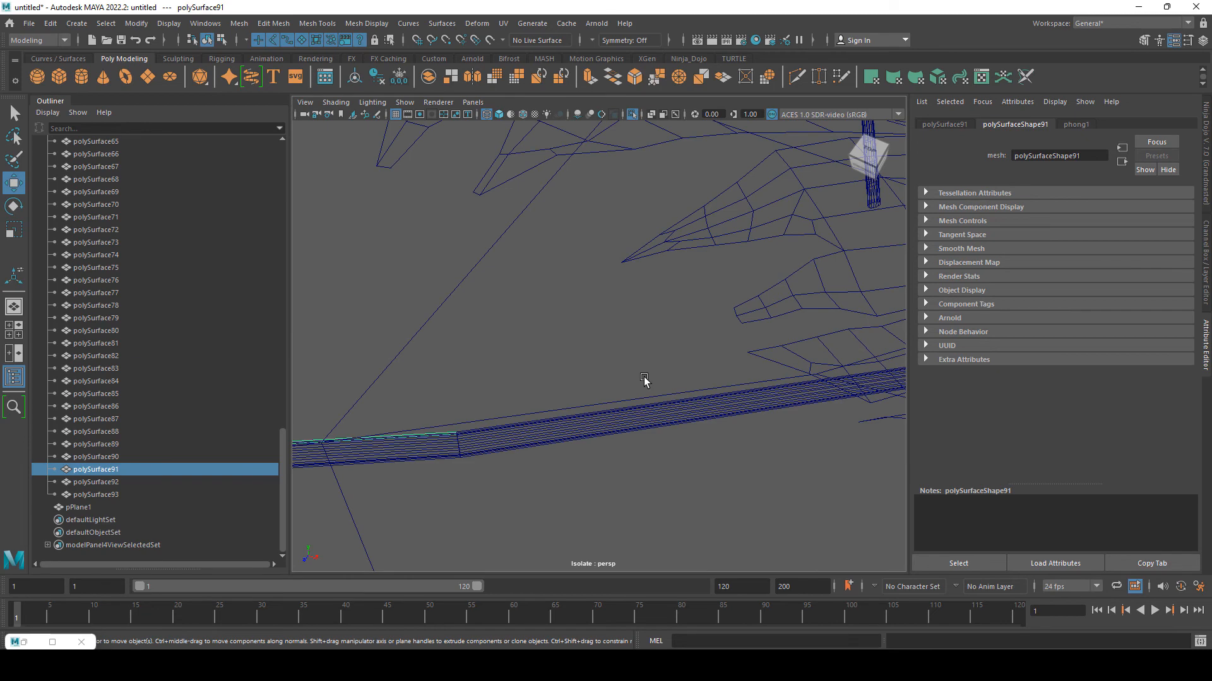
pyautogui.keyDown('alt'); pyautogui.moveTo(675, 437); pyautogui.dragTo(638, 414, button='right'); pyautogui.keyUp('alt')
# - Undo the deletions of the stray stem pieces and the history deletion on the separated A01 pieces
pyautogui.hotkey('ctrl', 'z')
pyautogui.hotkey('ctrl', 'z')
pyautogui.hotkey('ctrl', 'z')
pyautogui.hotkey('ctrl', 'z')
pyautogui.hotkey('ctrl', 'z')
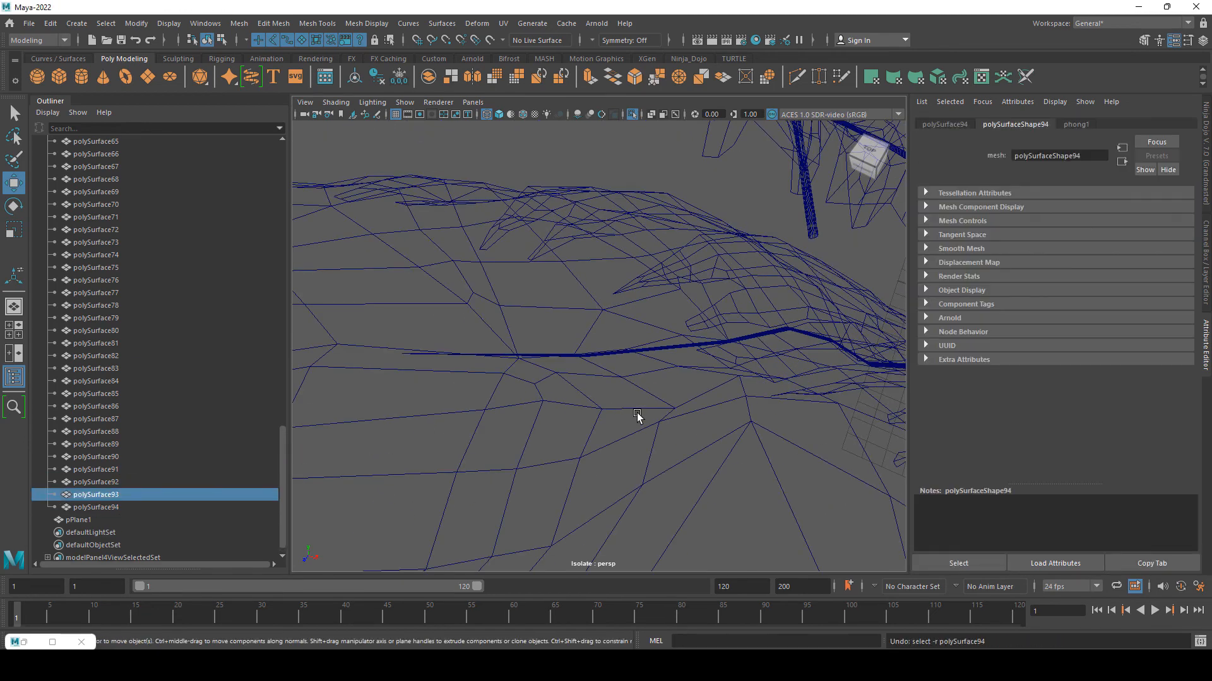
pyautogui.hotkey('ctrl', 'z')
pyautogui.hotkey('ctrl', 'z')
pyautogui.hotkey('ctrl', 'z')
pyautogui.hotkey('ctrl', 'z')
pyautogui.hotkey('ctrl', 'z')
pyautogui.hotkey('ctrl', 'z')
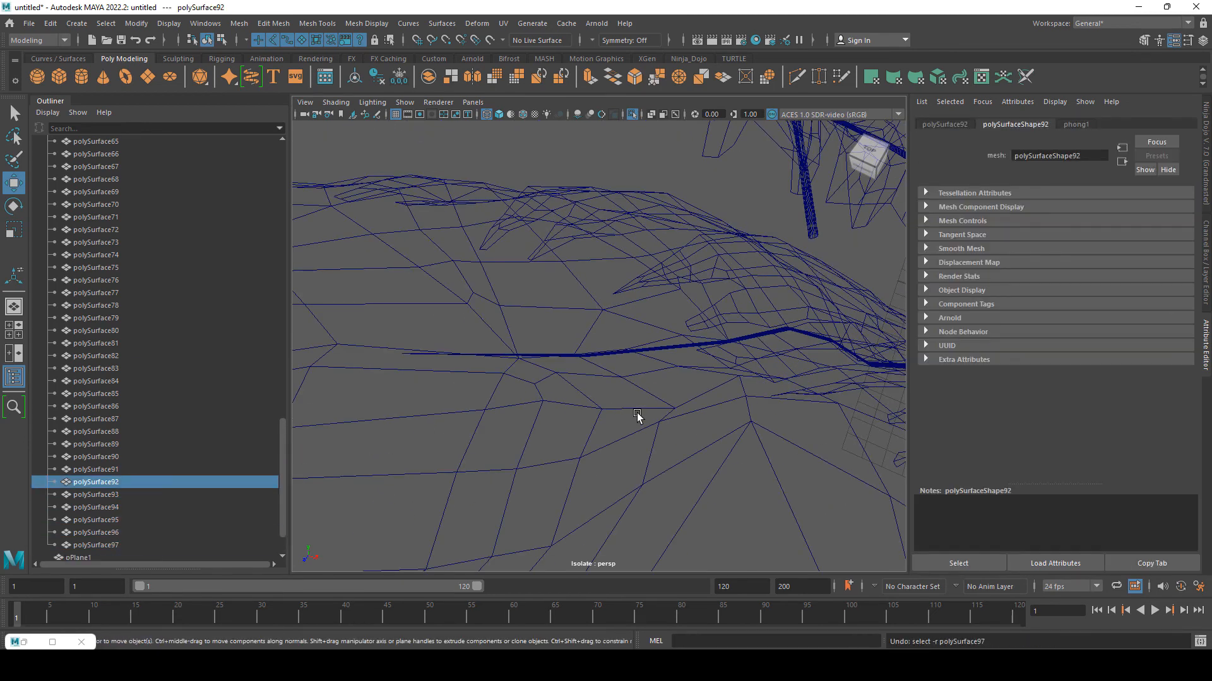
pyautogui.hotkey('ctrl', 'z')
pyautogui.hotkey('ctrl', 'z')
pyautogui.hotkey('ctrl', 'z')
pyautogui.hotkey('ctrl', 'z')
pyautogui.hotkey('ctrl', 'z')
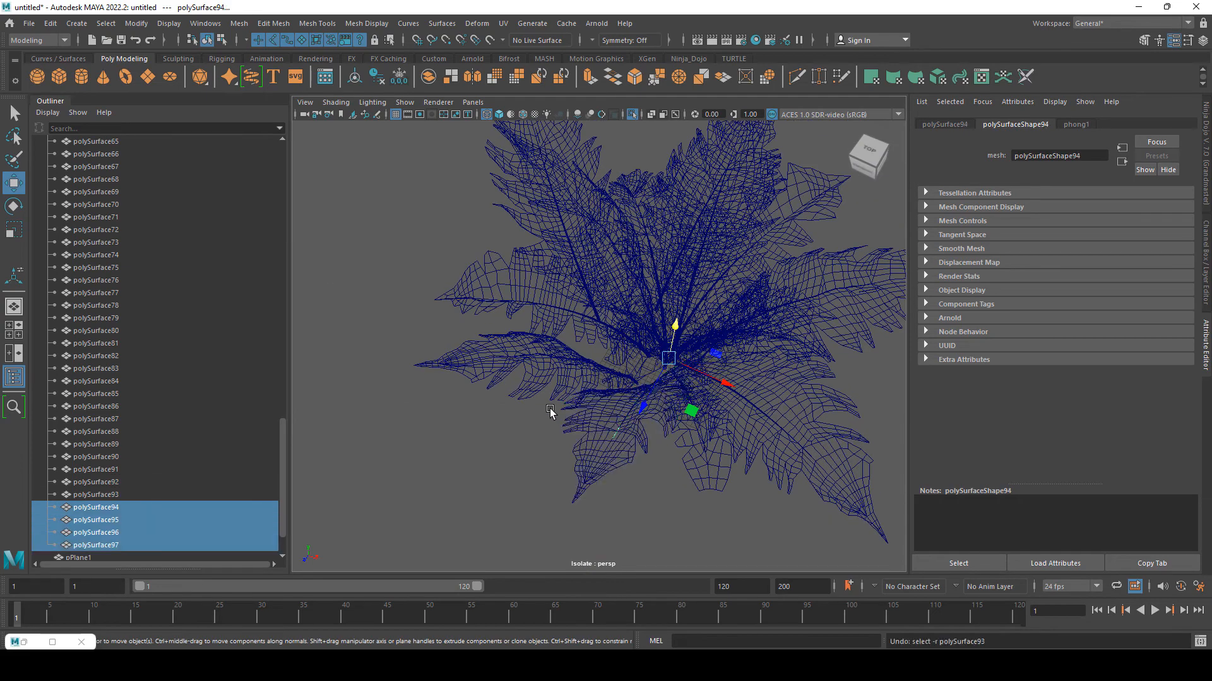
pyautogui.hotkey('ctrl', 'z')
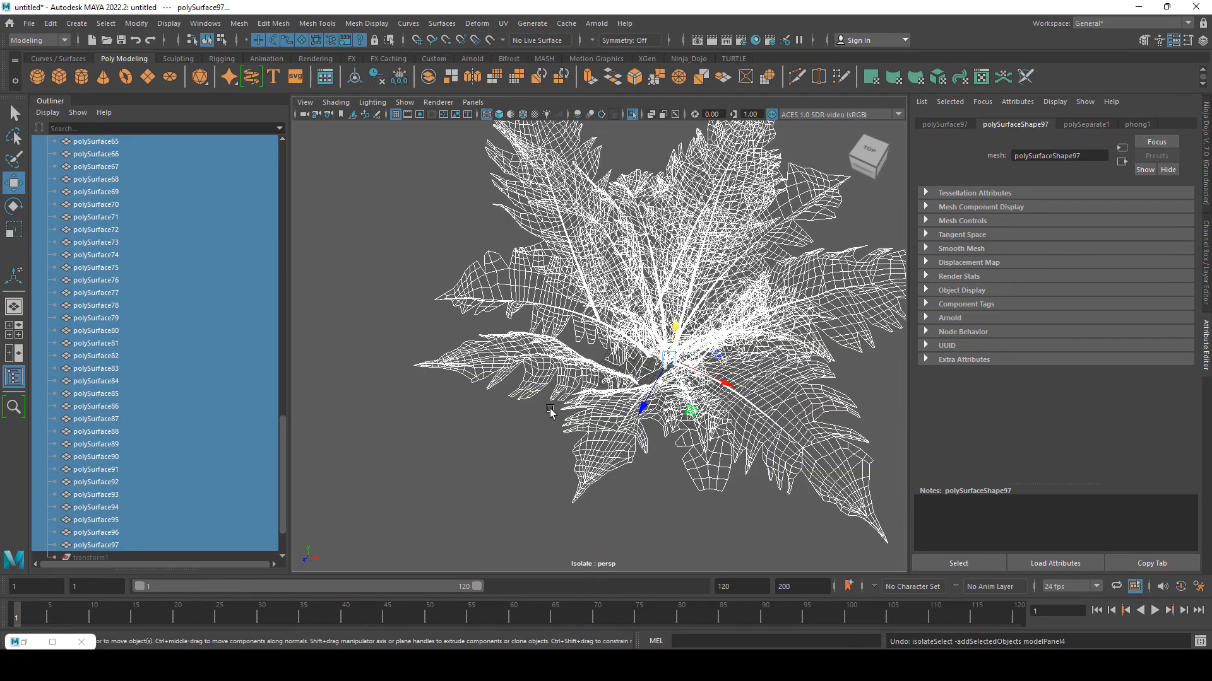
# - Undo the separation of A01 to restore it as a single mesh
pyautogui.hotkey('ctrl', 'z')
pyautogui.hotkey('ctrl', 'z')
pyautogui.hotkey('ctrl', 'z')
pyautogui.hotkey('ctrl', 'z')
pyautogui.hotkey('ctrl', 'z')
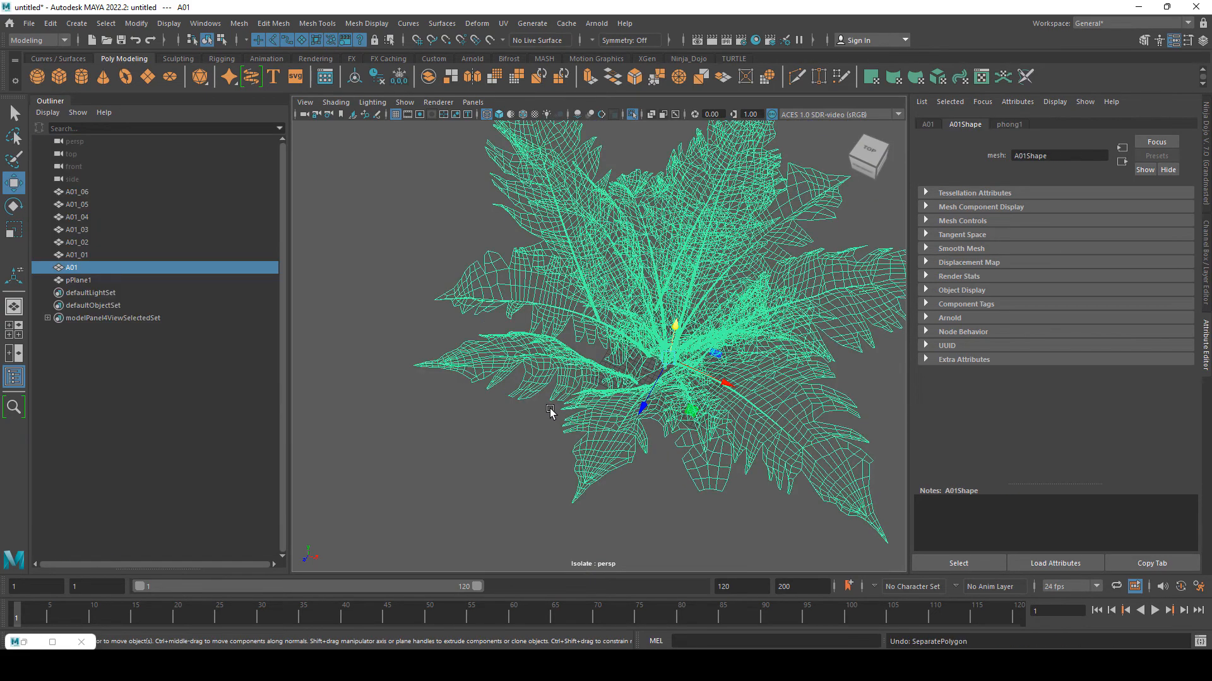
# - Merge all vertices of the A01 fern mesh using a threshold of 0.0001
pyautogui.moveTo(650, 296); pyautogui.dragTo(589, 297, button='right')
pyautogui.scroll(-6, 422, 206)
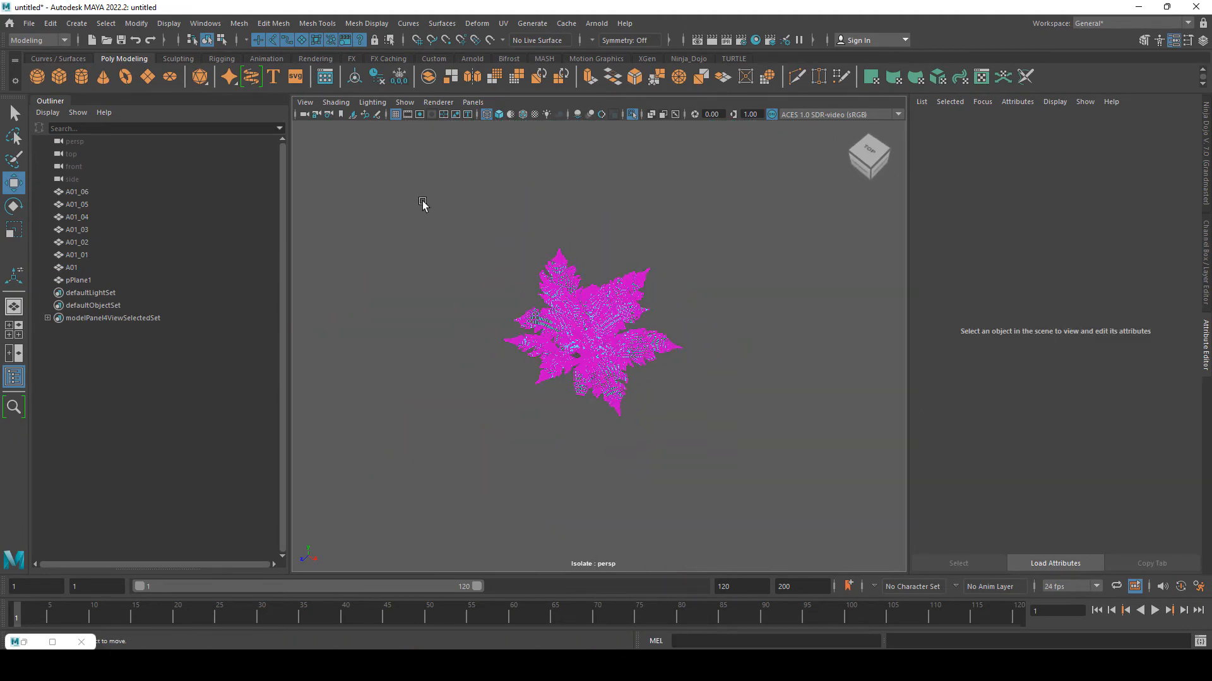
pyautogui.moveTo(423, 205); pyautogui.dragTo(765, 424)
pyautogui.scroll(8, 715, 412)
pyautogui.keyDown('alt'); pyautogui.moveTo(631, 353); pyautogui.dragTo(568, 278); pyautogui.keyUp('alt')
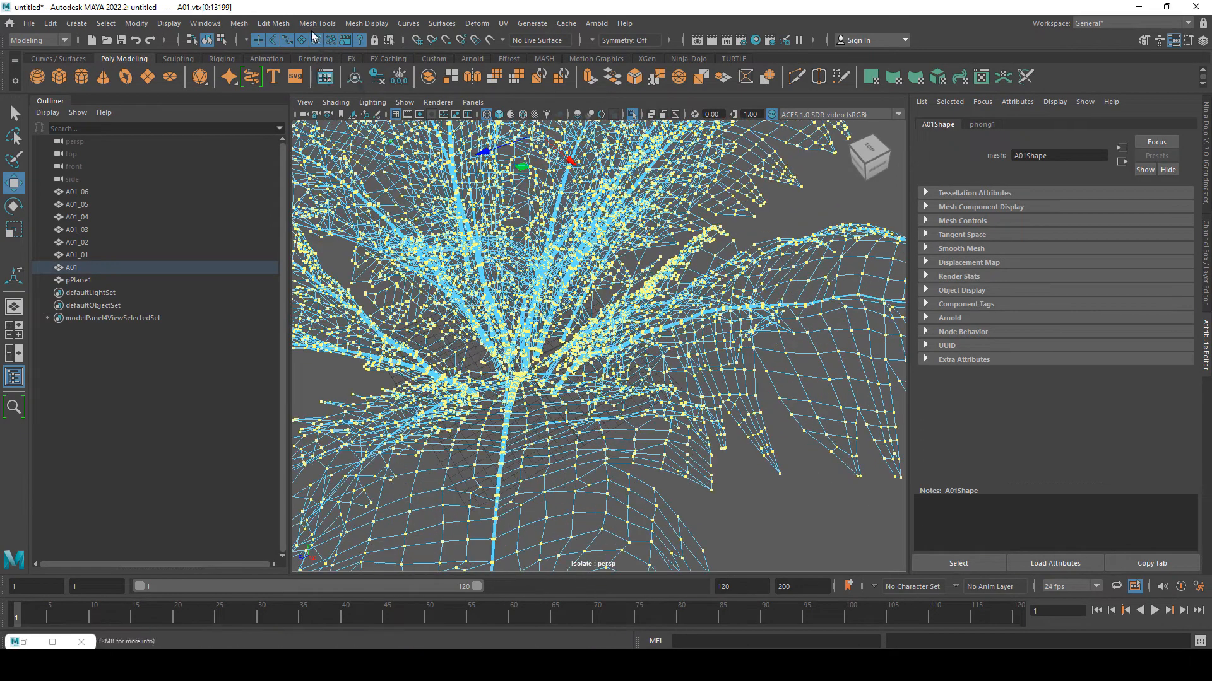
pyautogui.click(272, 25)
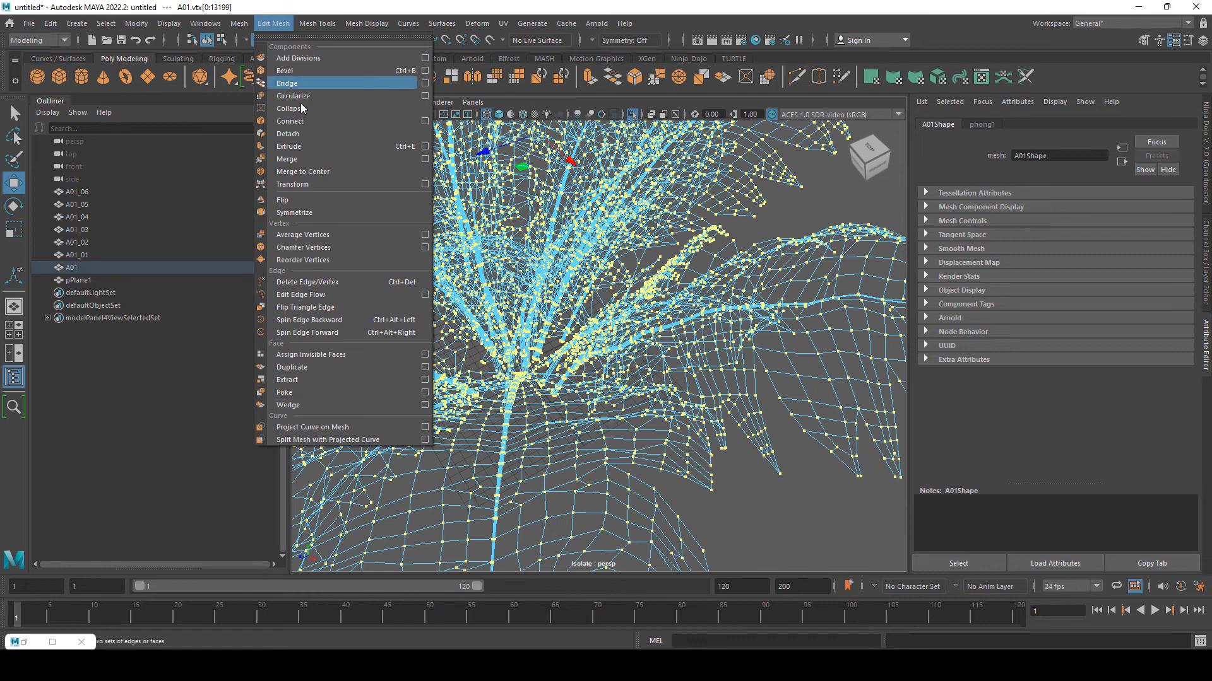
pyautogui.click(425, 159)
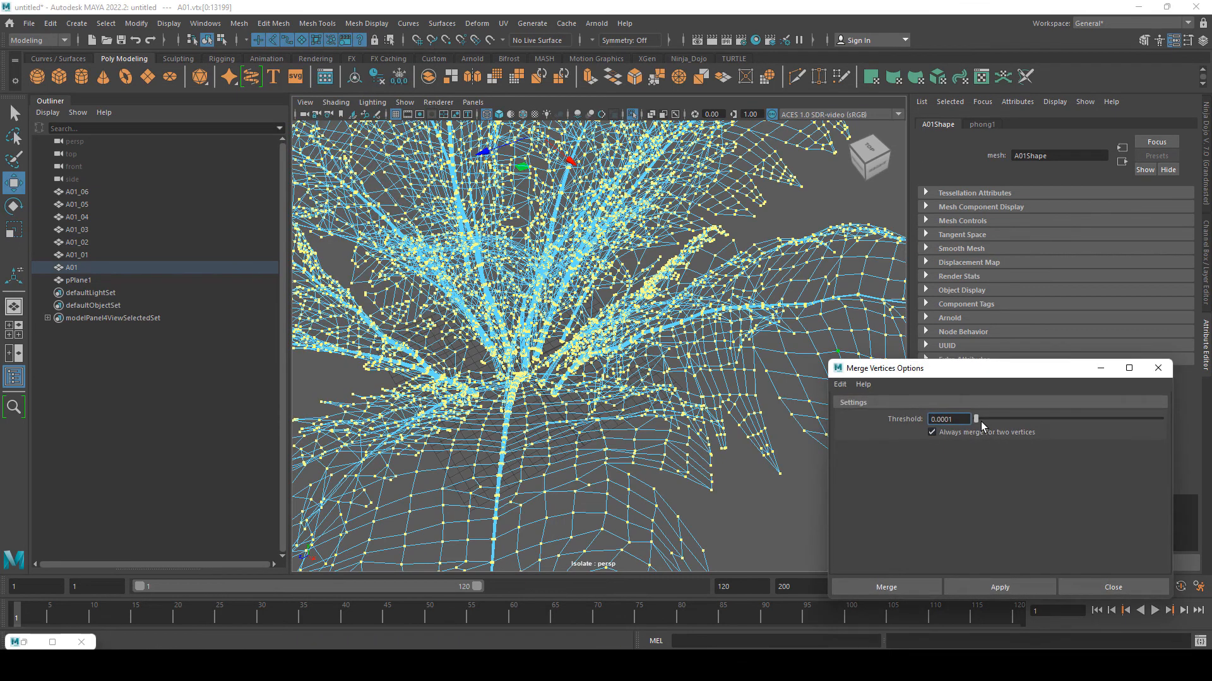
pyautogui.click(1018, 588)
pyautogui.click(1097, 585)
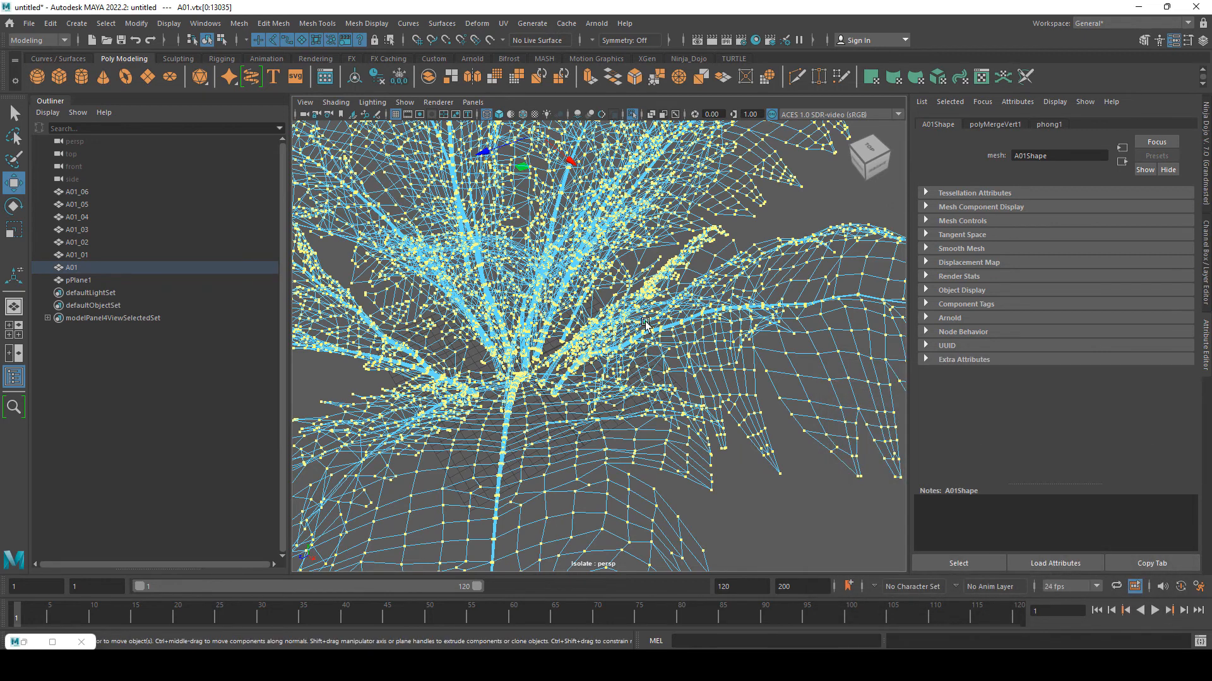
# - Delete A01's construction history and separate the mesh into its individual pieces
pyautogui.moveTo(645, 324); pyautogui.dragTo(720, 287, button='right')
pyautogui.click(50, 24)
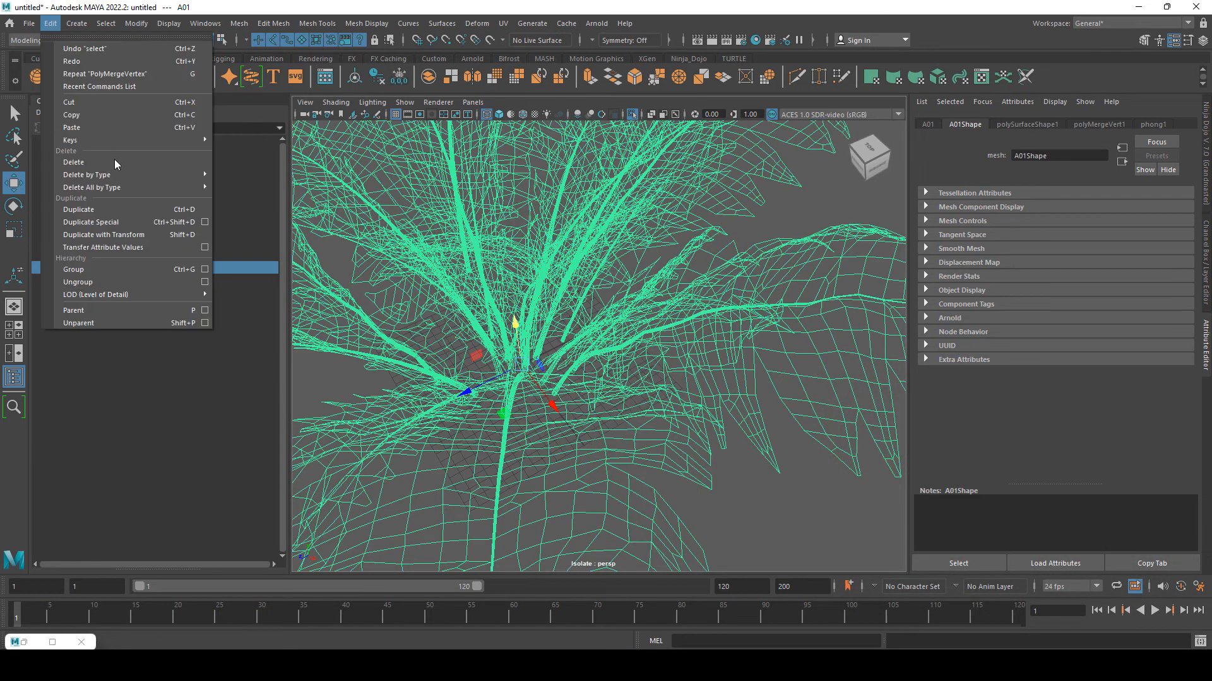
pyautogui.moveTo(126, 175)
pyautogui.click(247, 174)
pyautogui.click(239, 23)
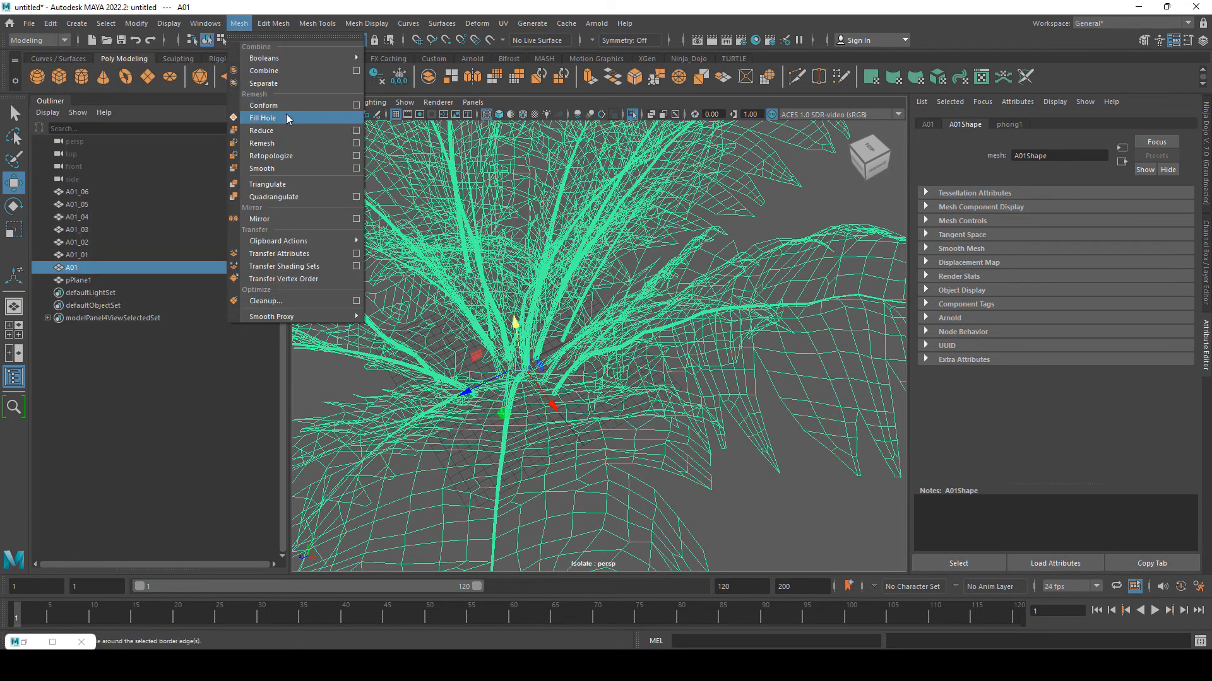
pyautogui.click(278, 83)
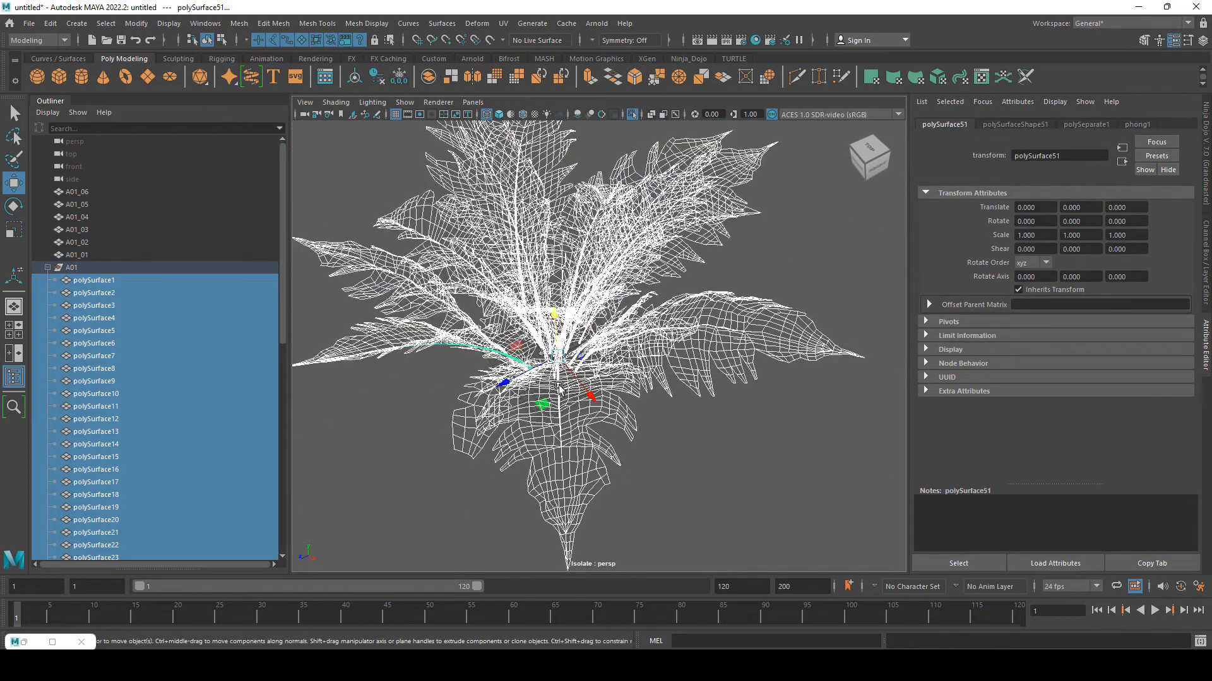
# - Examine the last separated pieces, polySurface50 and polySurface51, to identify which frond they form
pyautogui.keyDown('alt'); pyautogui.moveTo(558, 388); pyautogui.dragTo(524, 388); pyautogui.keyUp('alt')
pyautogui.keyDown('alt'); pyautogui.moveTo(523, 388); pyautogui.dragTo(618, 377, button='middle'); pyautogui.keyUp('alt')
pyautogui.scroll(-10, 125, 358)
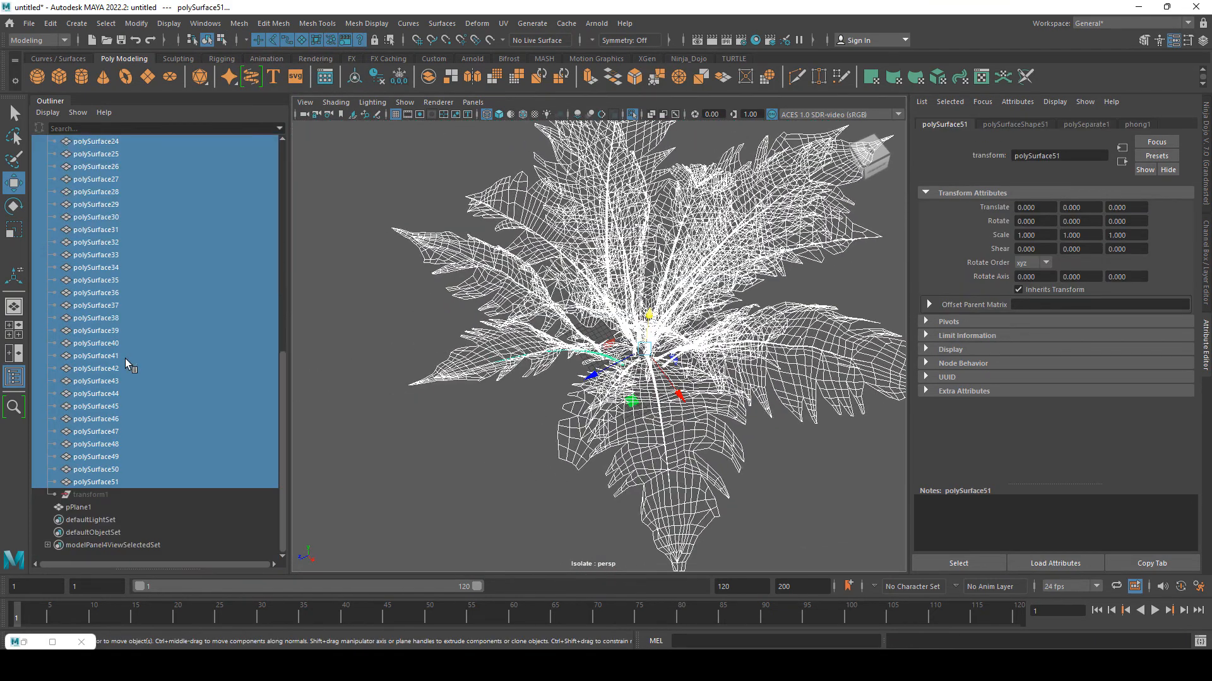
pyautogui.click(117, 480)
pyautogui.keyDown('shift'); pyautogui.click(115, 470); pyautogui.keyUp('shift')
pyautogui.keyDown('alt'); pyautogui.moveTo(378, 347); pyautogui.dragTo(331, 422); pyautogui.keyUp('alt')
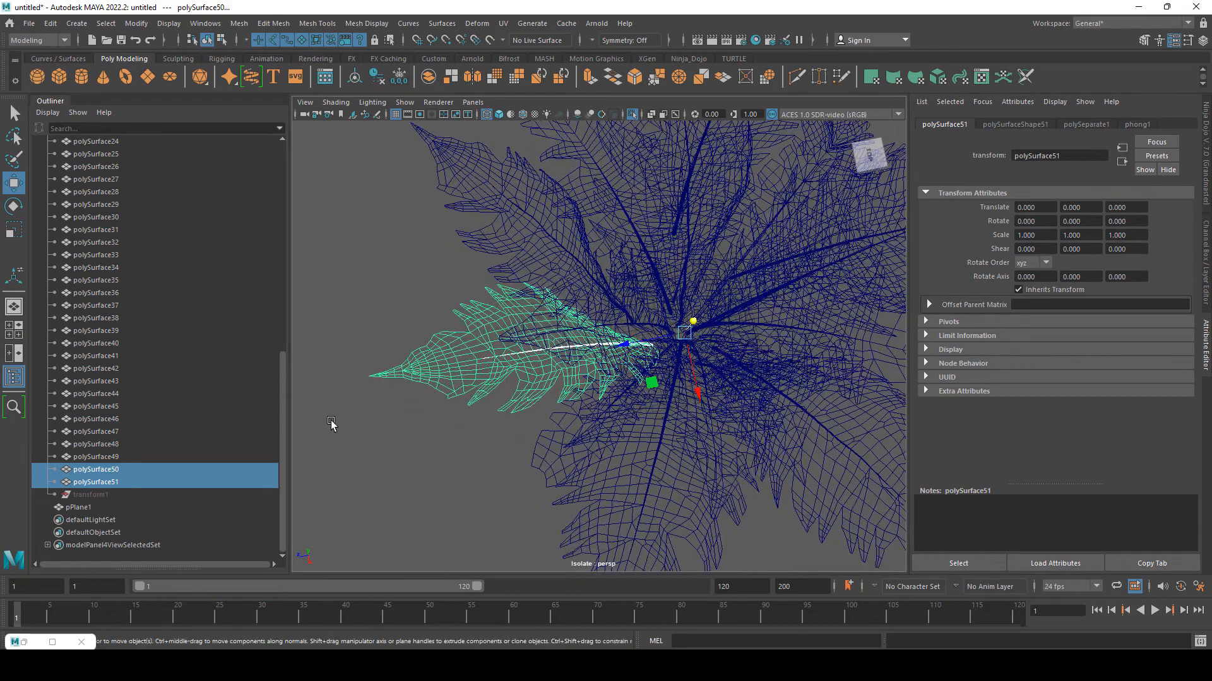
# - Delete the construction history of all separated pieces, polySurface1 to polySurface51, in the A01 group
pyautogui.scroll(10, 125, 326)
pyautogui.keyDown('shift'); pyautogui.click(105, 169); pyautogui.keyUp('shift')
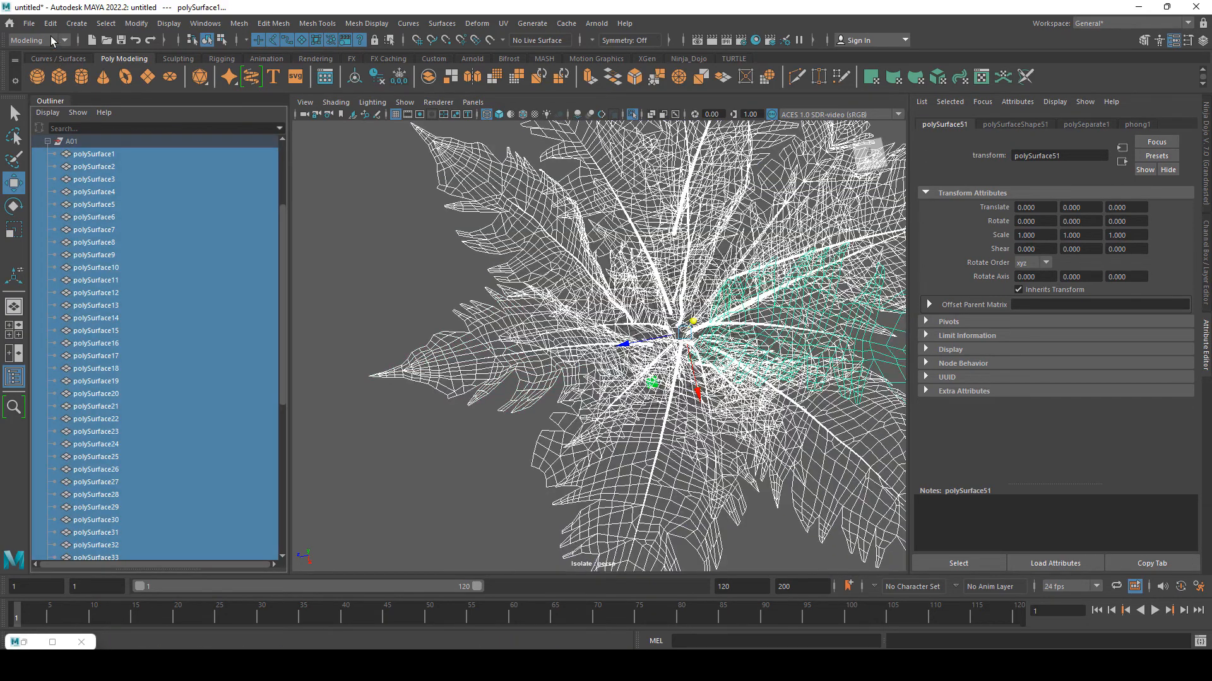
pyautogui.click(49, 24)
pyautogui.moveTo(196, 177)
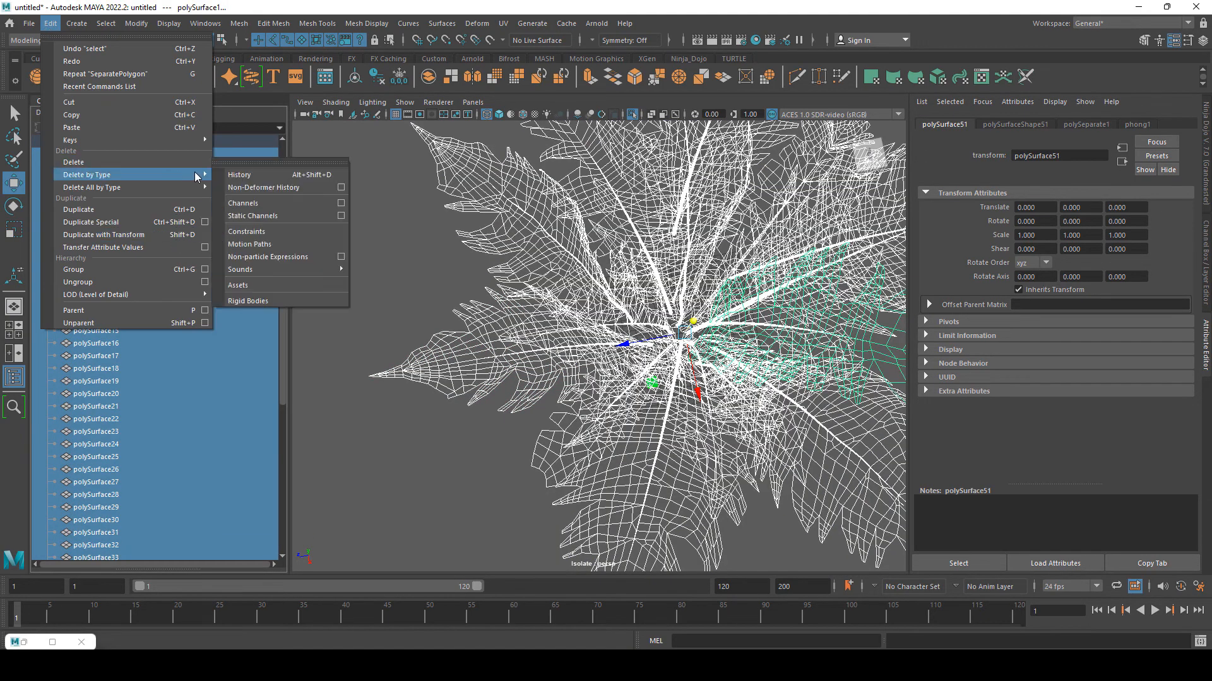
pyautogui.click(235, 176)
# - Combine the stem and leaf pieces polySurface50 and polySurface51 into one frond mesh
pyautogui.keyDown('alt'); pyautogui.moveTo(518, 353); pyautogui.dragTo(672, 371); pyautogui.keyUp('alt')
pyautogui.scroll(5, 643, 376)
pyautogui.scroll(-5, 645, 372)
pyautogui.scroll(-8, 207, 372)
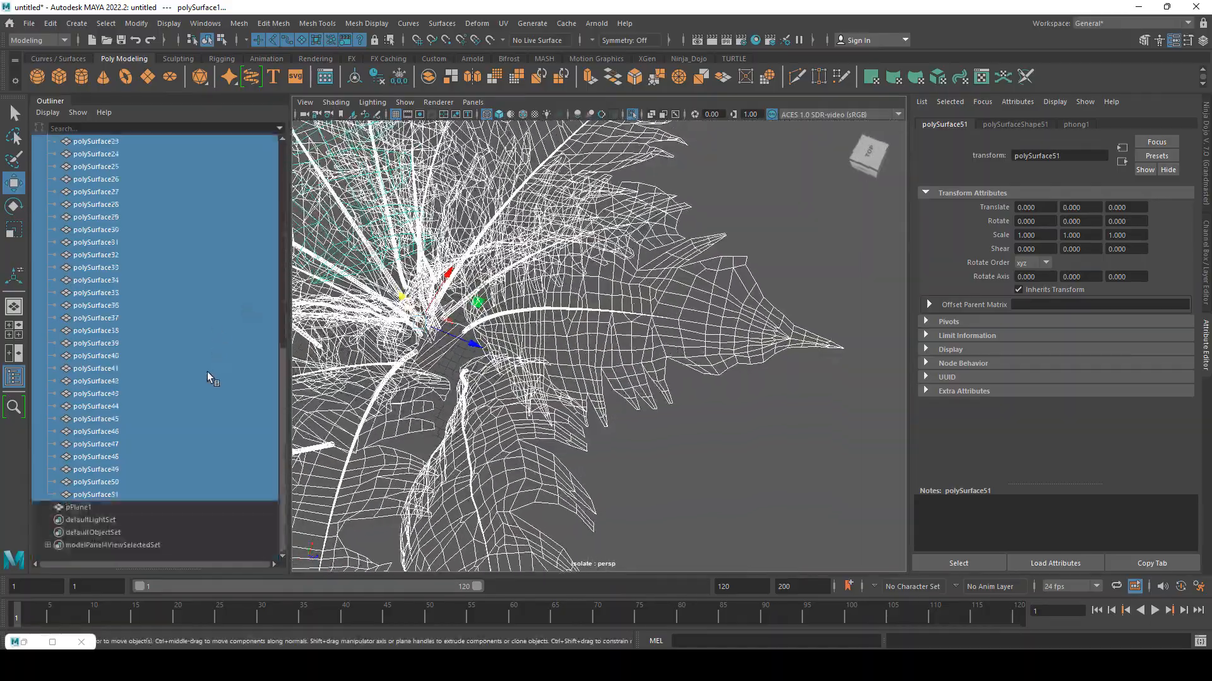
pyautogui.click(116, 491)
pyautogui.keyDown('ctrl'); pyautogui.click(115, 483); pyautogui.keyUp('ctrl')
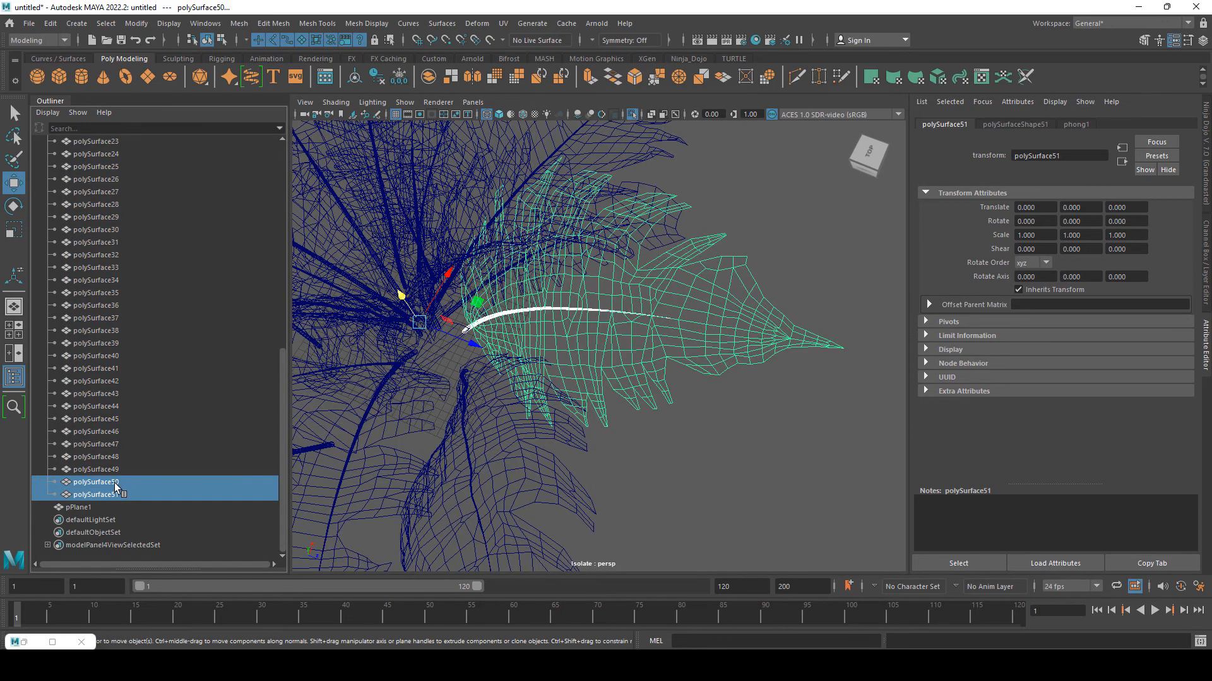
pyautogui.click(115, 505)
pyautogui.click(112, 495)
pyautogui.keyDown('ctrl'); pyautogui.click(112, 482); pyautogui.keyUp('ctrl')
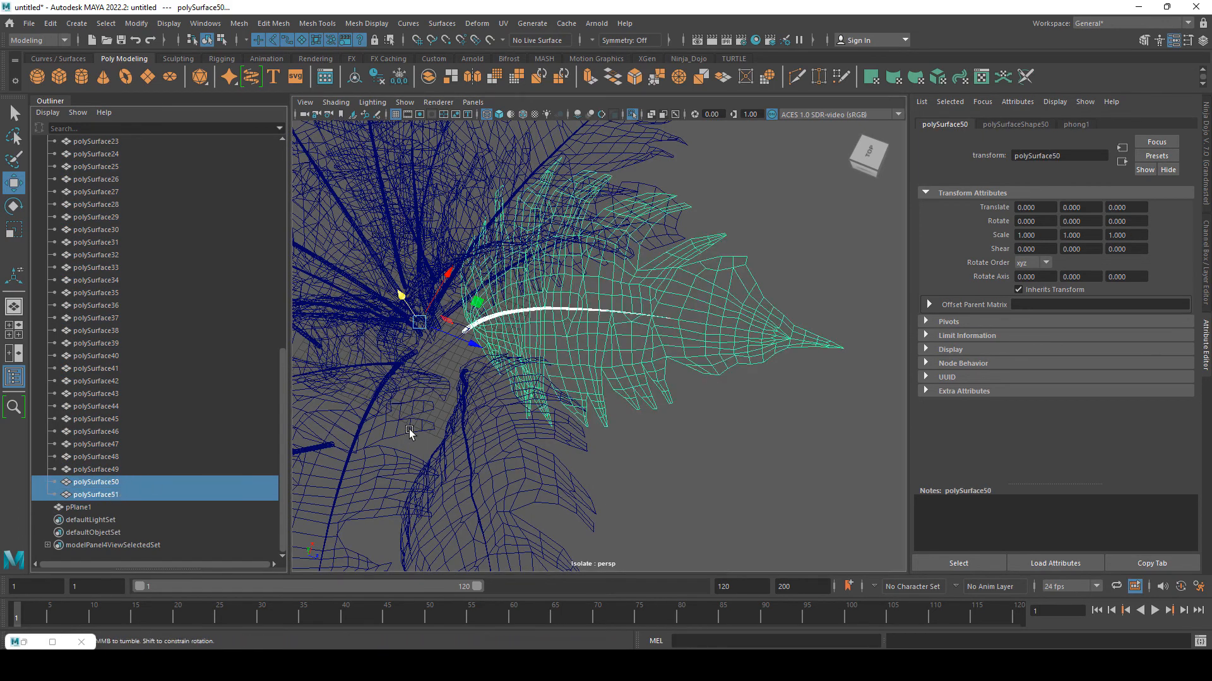
pyautogui.keyDown('alt'); pyautogui.moveTo(411, 433); pyautogui.dragTo(428, 414); pyautogui.keyUp('alt')
pyautogui.keyDown('alt'); pyautogui.moveTo(510, 334); pyautogui.dragTo(588, 336); pyautogui.keyUp('alt')
pyautogui.keyDown('alt'); pyautogui.moveTo(575, 320); pyautogui.dragTo(567, 305, button='middle'); pyautogui.keyUp('alt')
pyautogui.click(239, 23)
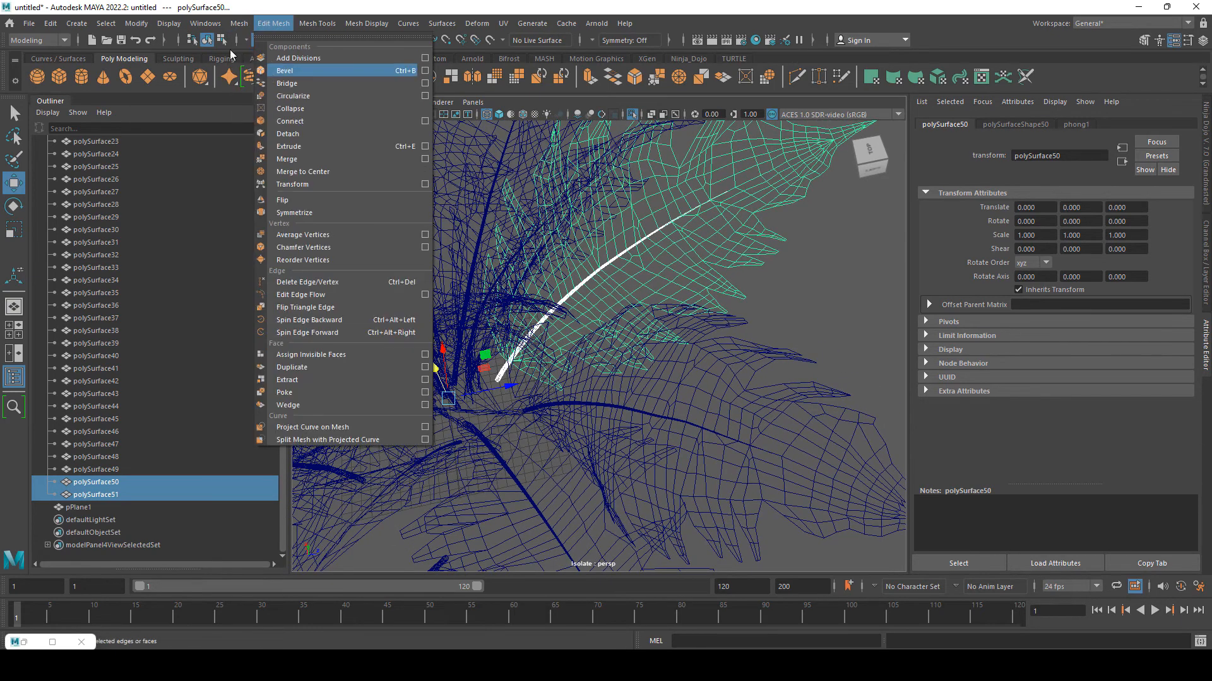
pyautogui.click(258, 71)
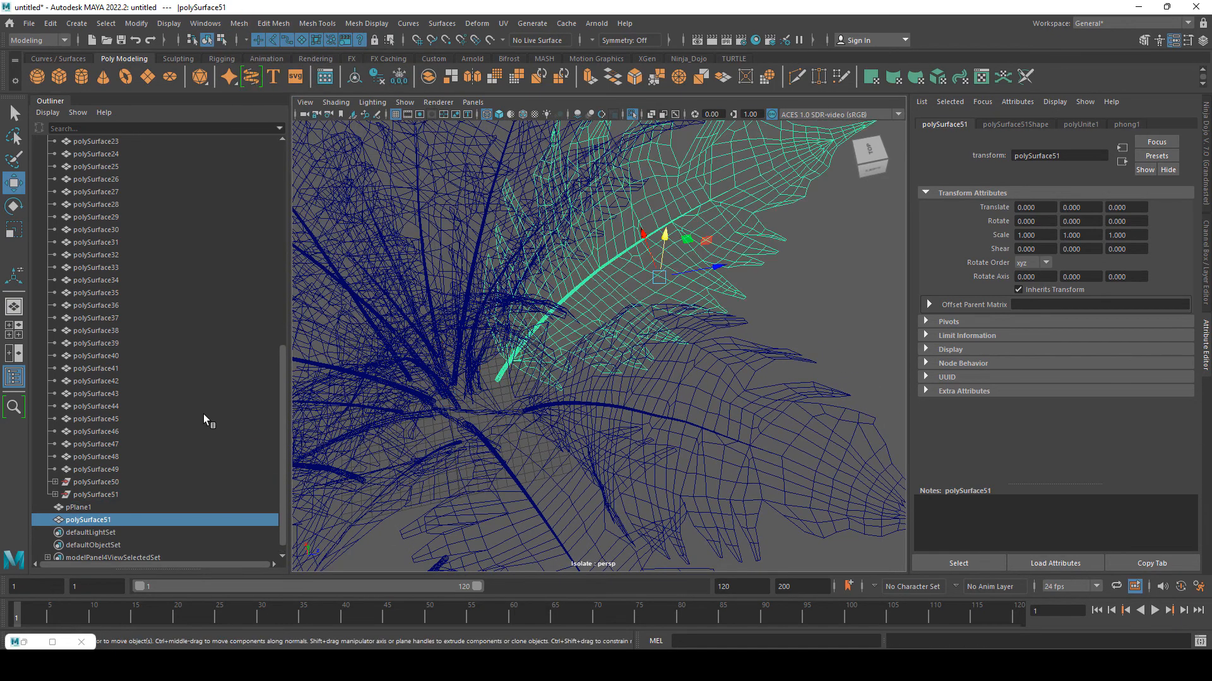
# - Combine polySurface48 and polySurface49 into a single frond mesh
pyautogui.click(108, 493)
pyautogui.click(104, 472)
pyautogui.keyDown('ctrl'); pyautogui.click(101, 457); pyautogui.keyUp('ctrl')
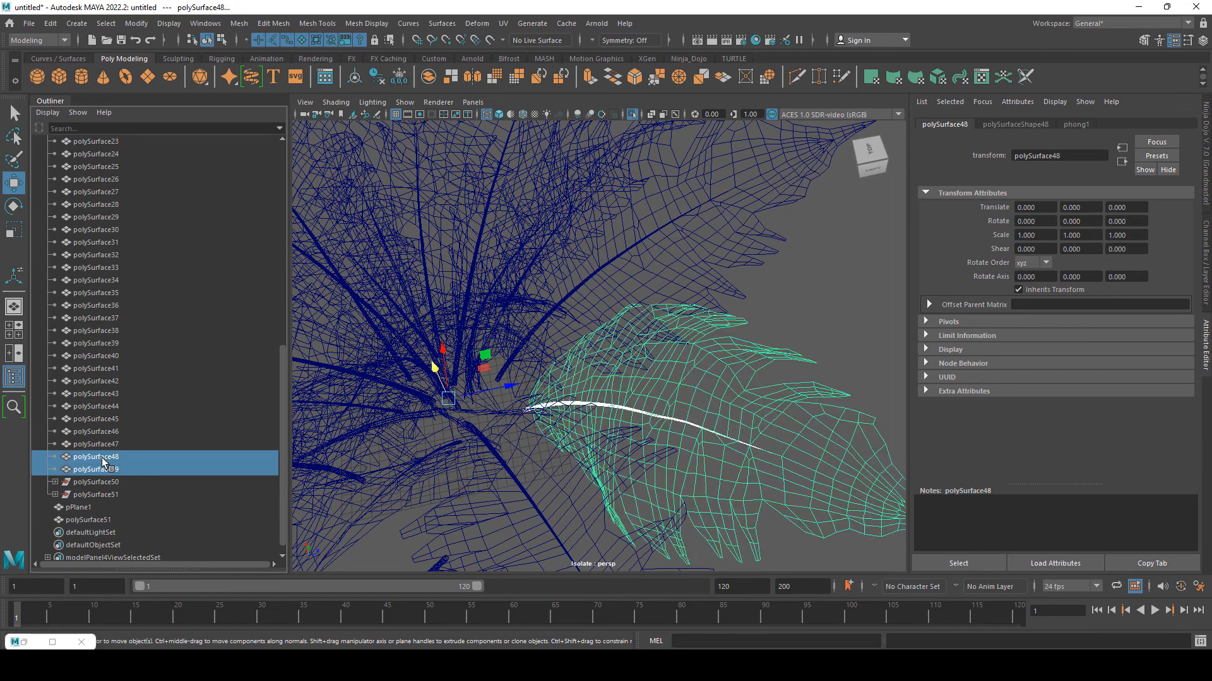
pyautogui.press('g')
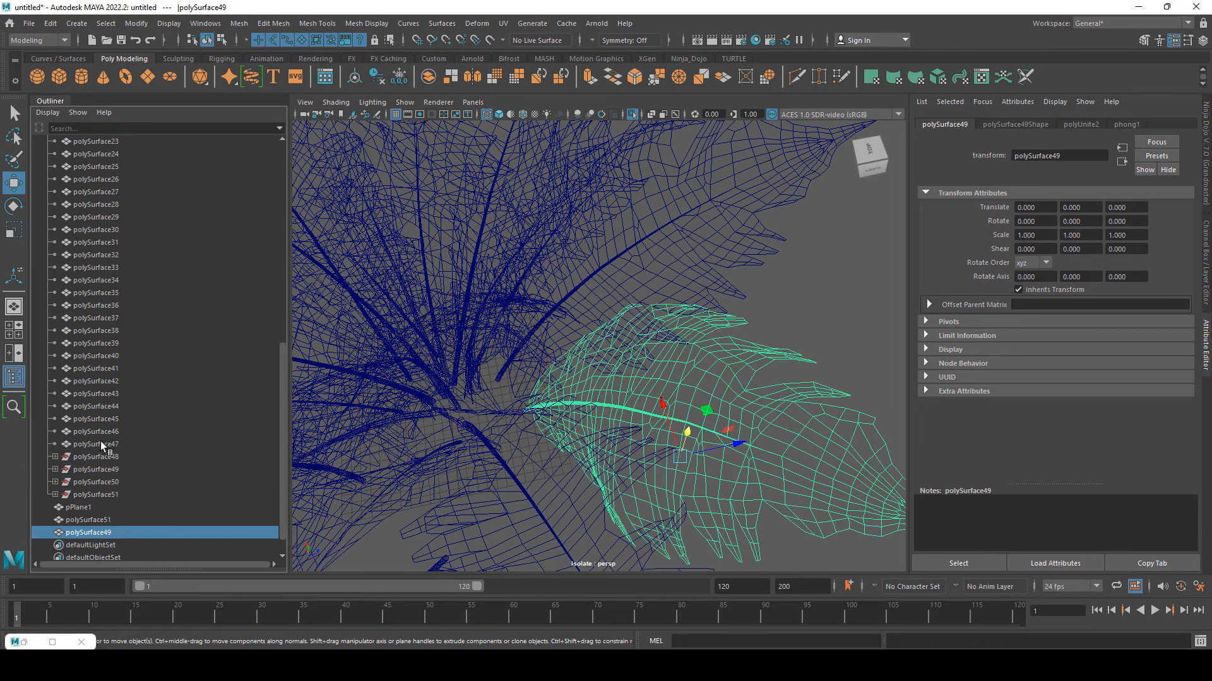
pyautogui.click(100, 442)
pyautogui.keyDown('ctrl'); pyautogui.click(100, 432); pyautogui.keyUp('ctrl')
pyautogui.moveTo(92, 532); pyautogui.dragTo(126, 482)
pyautogui.scroll(-1, 91, 474)
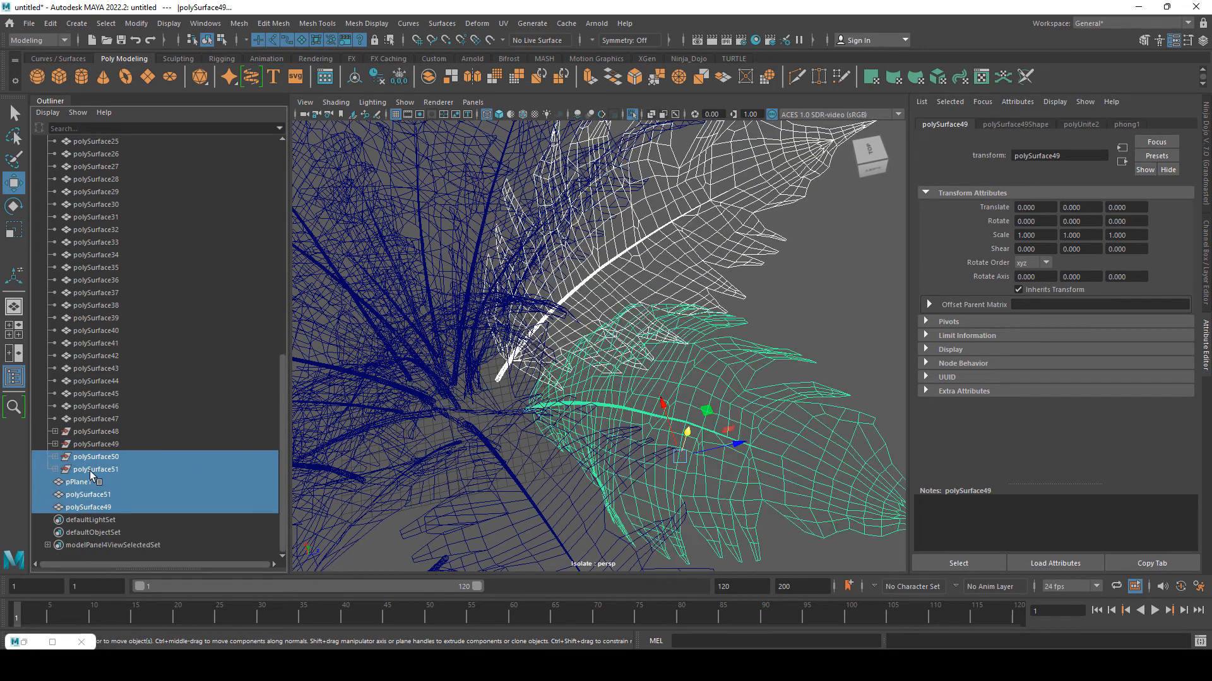
pyautogui.click(90, 444)
# - Delete the stray slivers polySurface46 and polySurface47 beside the stem of the low-hanging frond
pyautogui.click(94, 419)
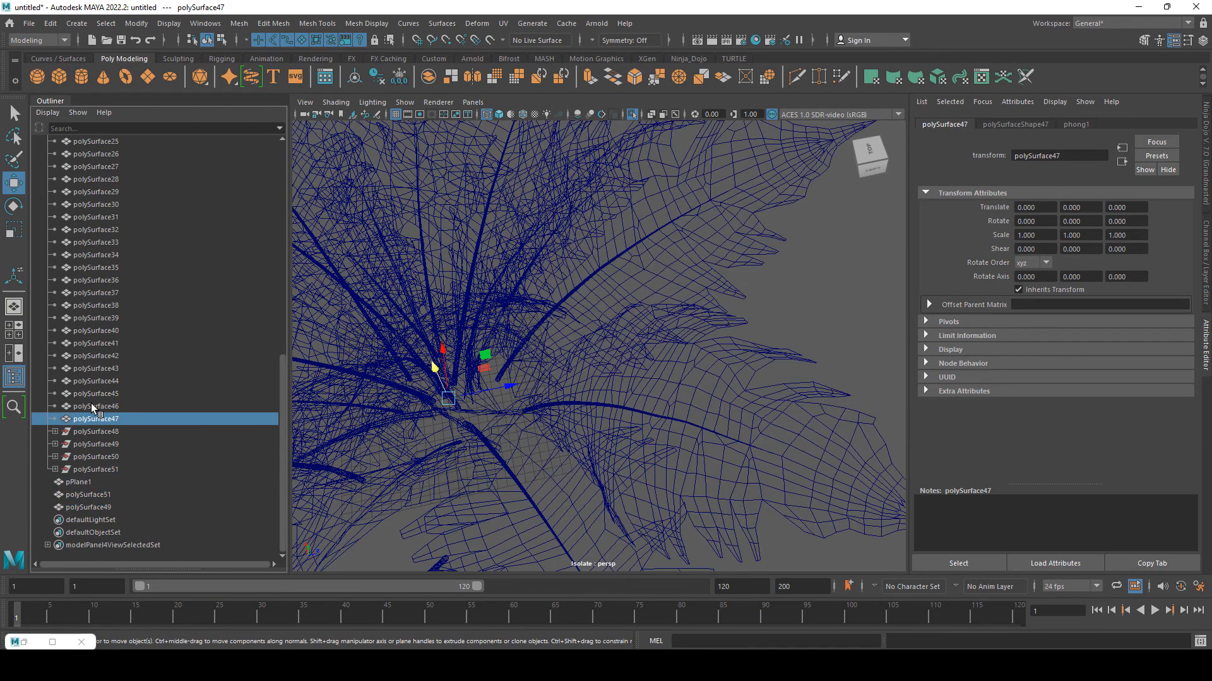
pyautogui.keyDown('ctrl'); pyautogui.click(91, 406); pyautogui.keyUp('ctrl')
pyautogui.scroll(-6, 497, 411)
pyautogui.keyDown('alt'); pyautogui.moveTo(508, 460); pyautogui.dragTo(546, 362); pyautogui.keyUp('alt')
pyautogui.scroll(3, 546, 363)
pyautogui.keyDown('alt'); pyautogui.moveTo(550, 486); pyautogui.dragTo(563, 382, button='middle'); pyautogui.keyUp('alt')
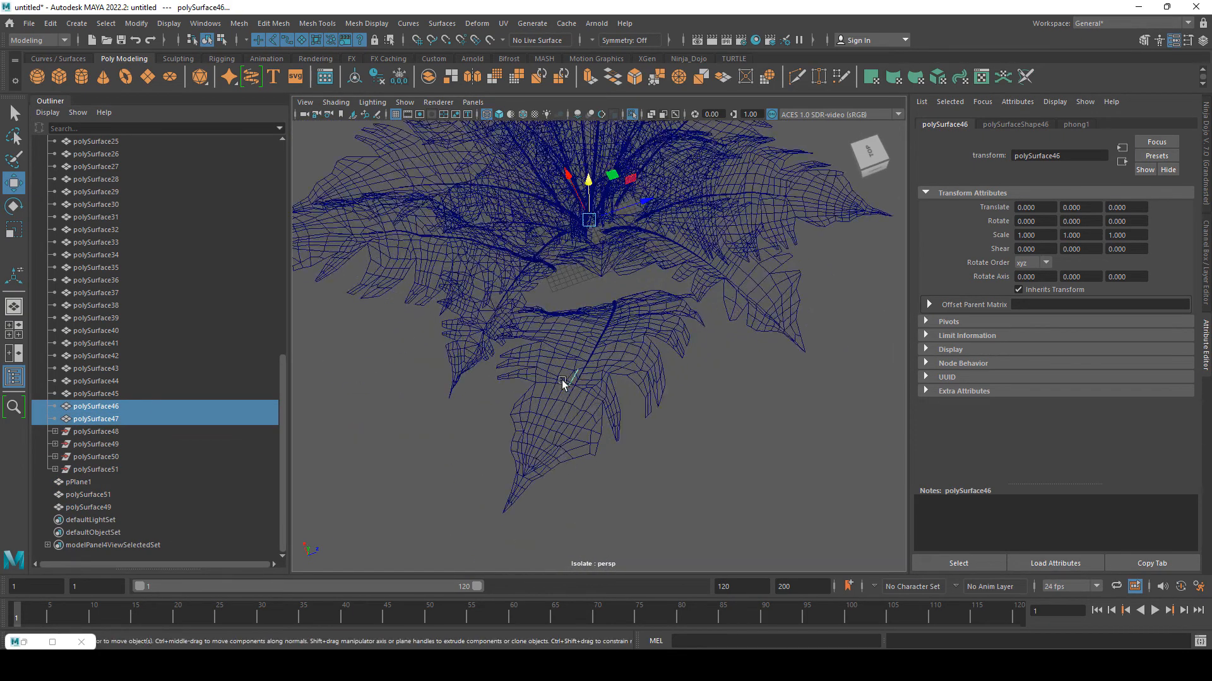
pyautogui.keyDown('shift'); pyautogui.moveTo(562, 382); pyautogui.dragTo(600, 430); pyautogui.keyUp('shift')
pyautogui.scroll(6, 603, 435)
pyautogui.keyDown('alt'); pyautogui.moveTo(541, 513); pyautogui.dragTo(562, 476, button='middle'); pyautogui.keyUp('alt')
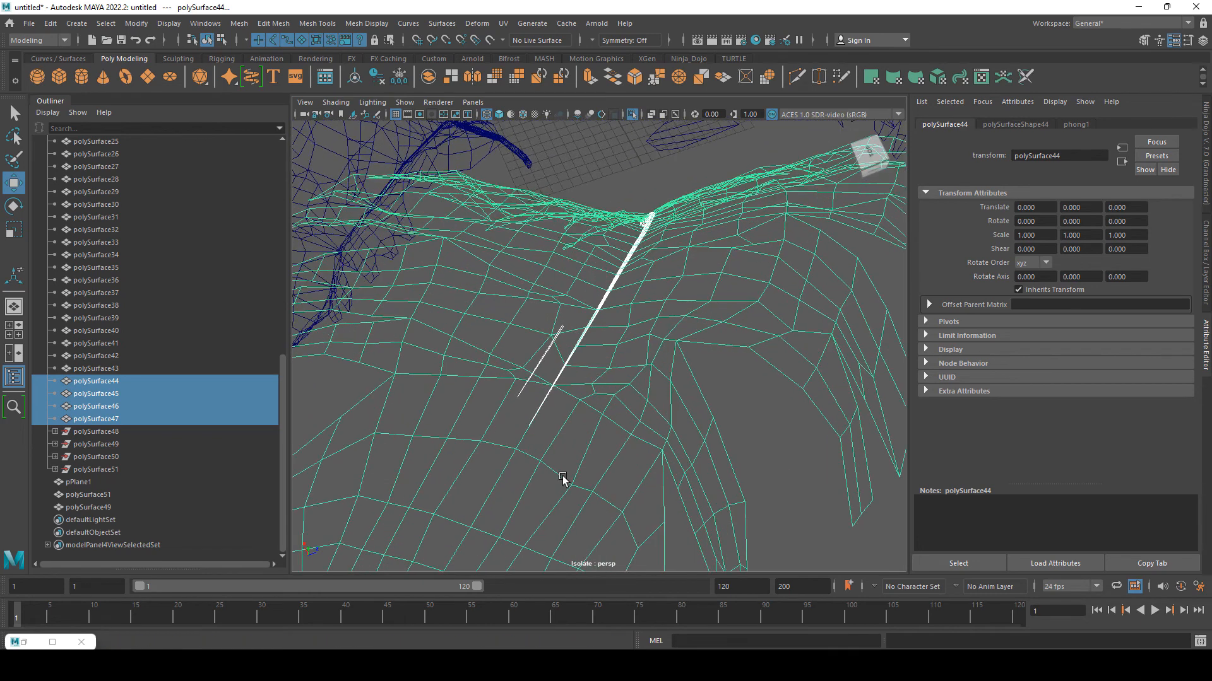
pyautogui.click(539, 350)
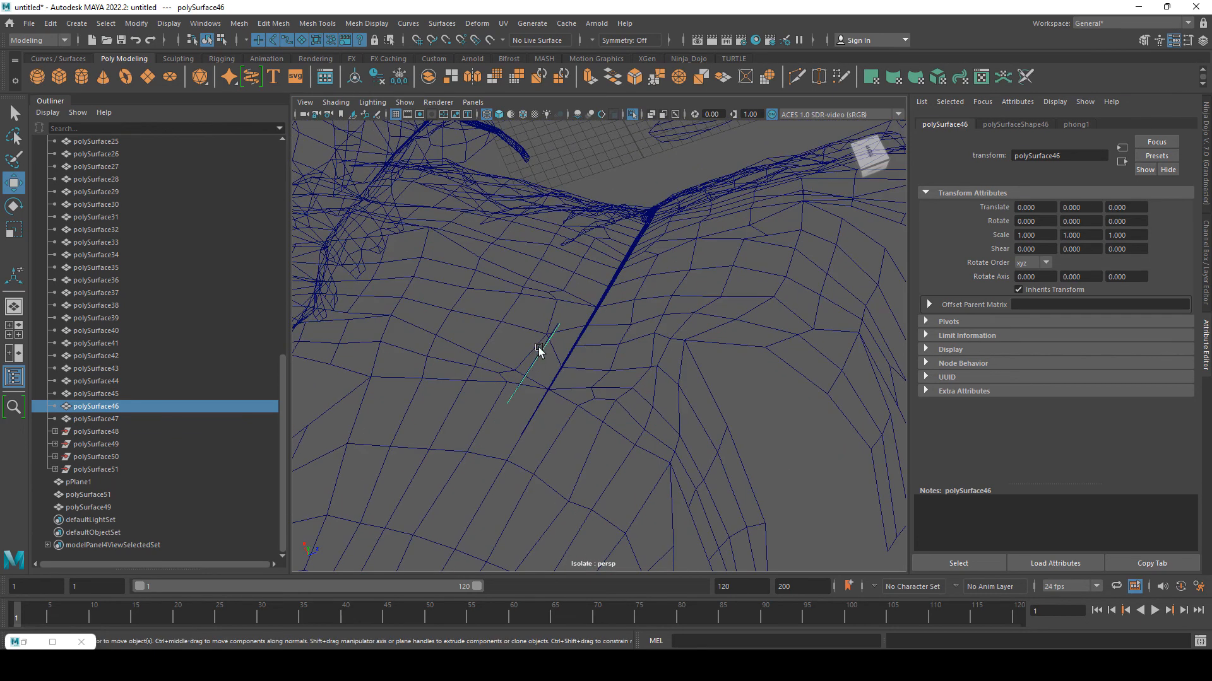
pyautogui.keyDown('ctrl'); pyautogui.click(106, 419); pyautogui.keyUp('ctrl')
pyautogui.press('Delete')
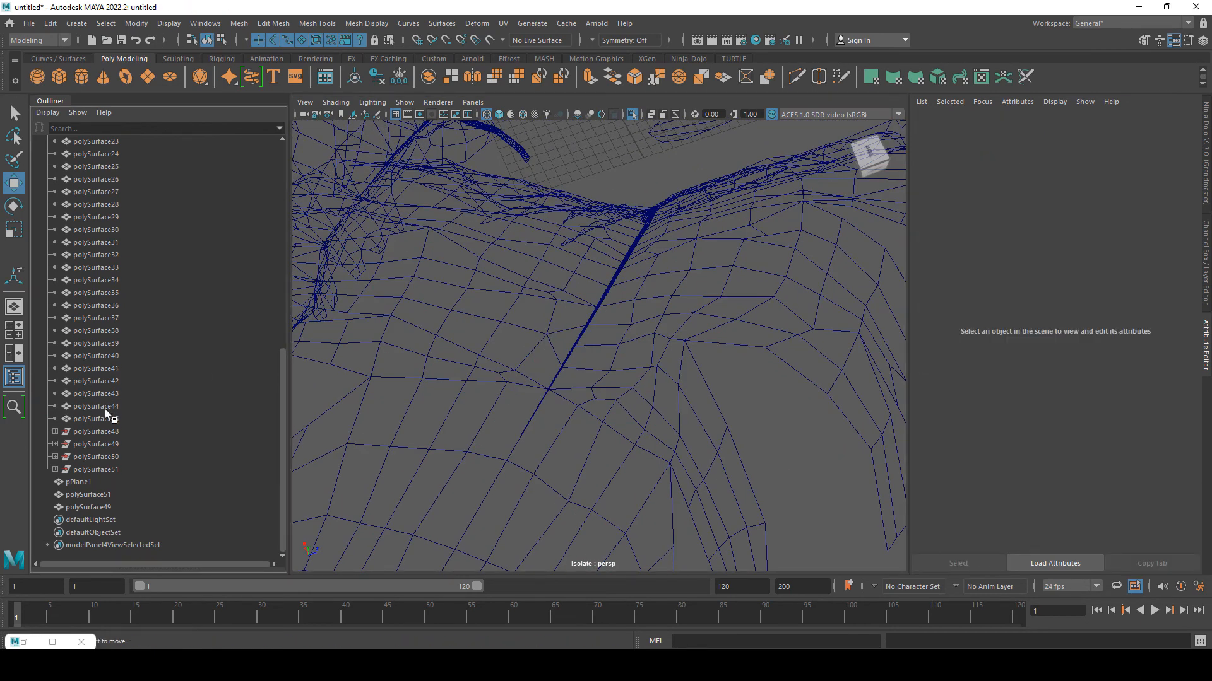
# - Combine polySurface44 and polySurface45, the low-hanging frond's stem and leaf, into one mesh
pyautogui.click(101, 416)
pyautogui.keyDown('ctrl'); pyautogui.click(99, 406); pyautogui.keyUp('ctrl')
pyautogui.press('f')
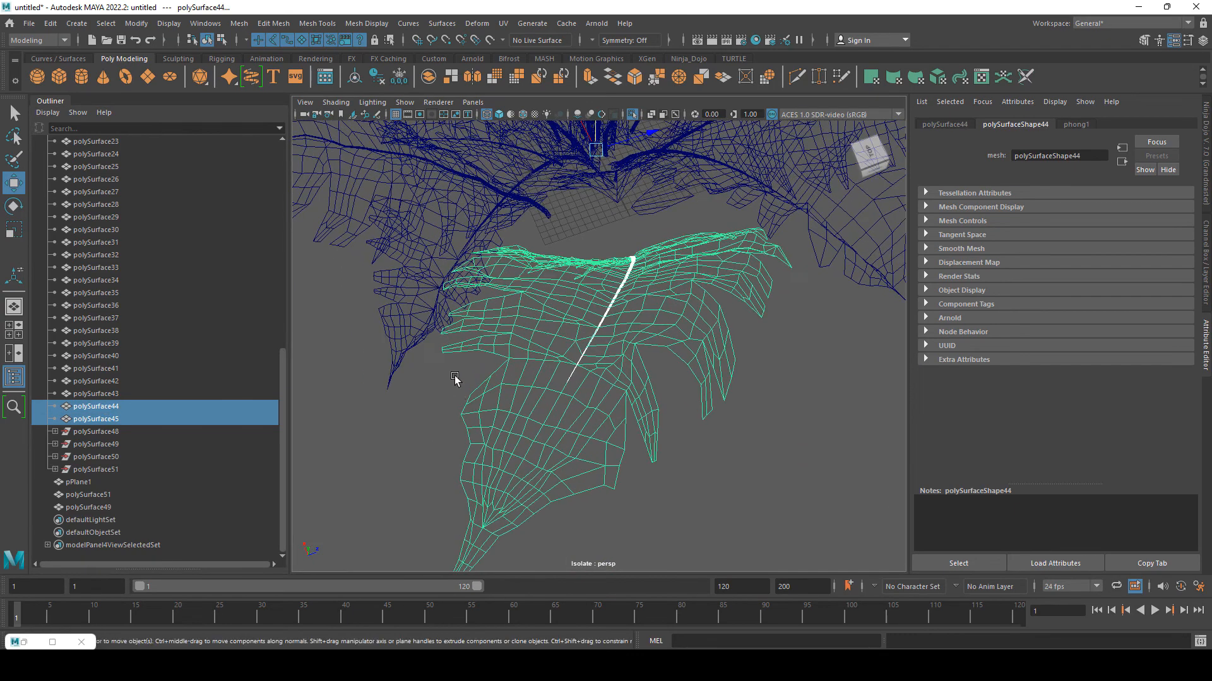
pyautogui.click(239, 23)
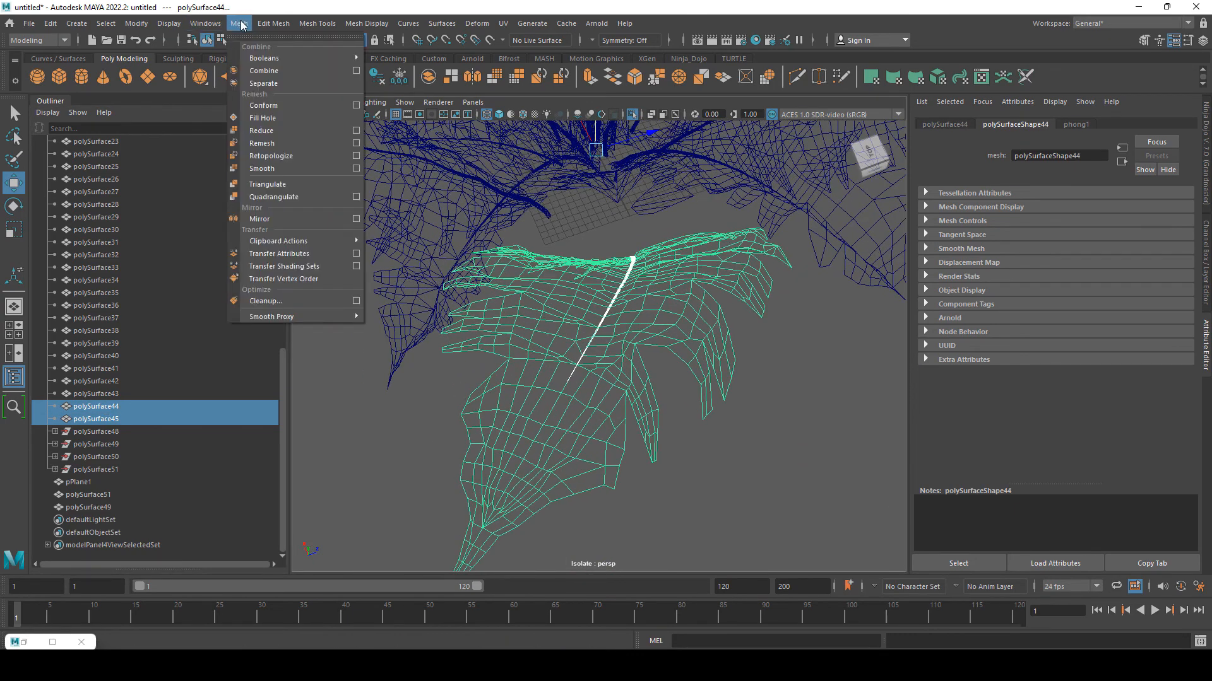
pyautogui.click(263, 70)
# - Delete the construction history of the three combined fronds, polySurface51, polySurface49 and polySurface45
pyautogui.keyDown('shift'); pyautogui.click(98, 498); pyautogui.keyUp('shift')
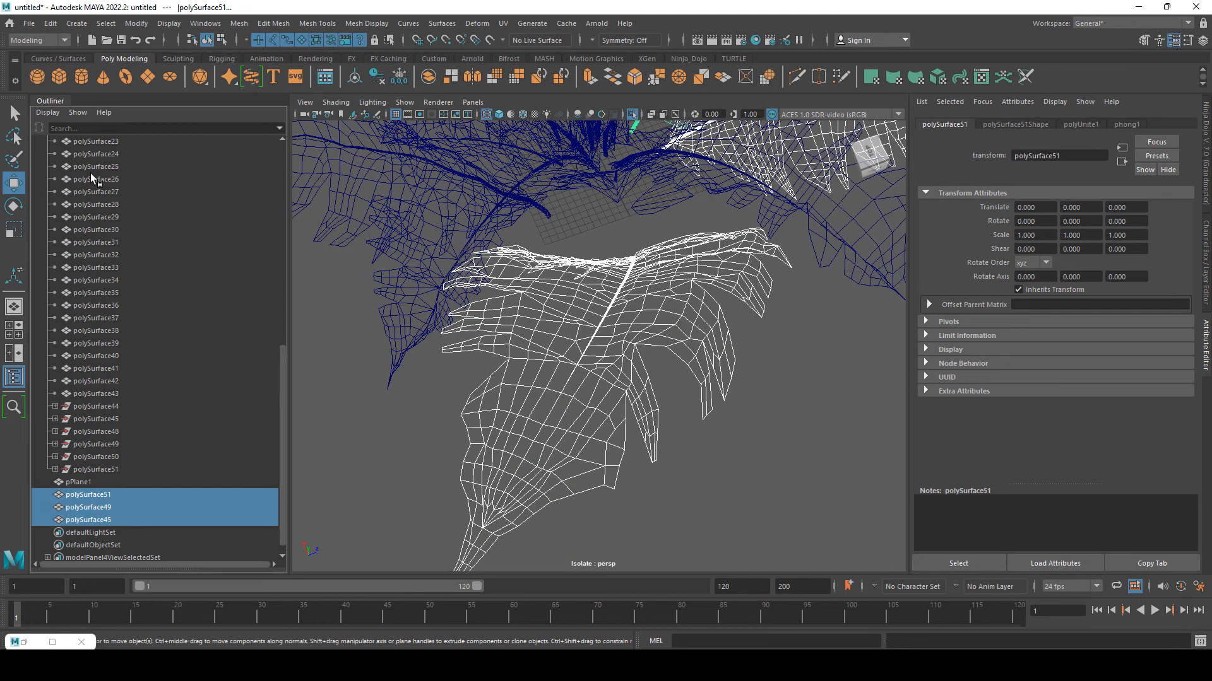
pyautogui.click(50, 23)
pyautogui.moveTo(108, 176)
pyautogui.click(231, 176)
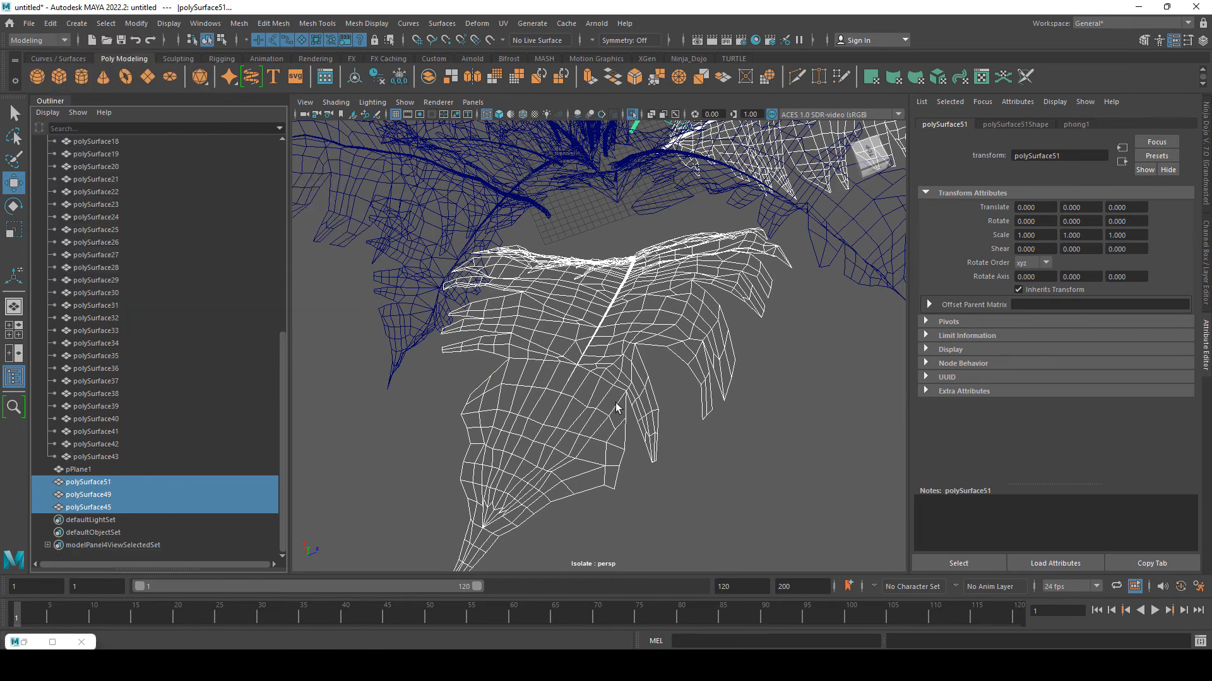
# - Combine polySurface42 and polySurface43 into a single frond mesh
pyautogui.scroll(-3, 616, 406)
pyautogui.click(102, 457)
pyautogui.keyDown('shift'); pyautogui.click(107, 445); pyautogui.keyUp('shift')
pyautogui.keyDown('alt'); pyautogui.moveTo(617, 362); pyautogui.dragTo(640, 429); pyautogui.keyUp('alt')
pyautogui.scroll(2, 533, 264)
pyautogui.keyDown('alt'); pyautogui.moveTo(534, 264); pyautogui.dragTo(688, 300, button='middle'); pyautogui.keyUp('alt')
pyautogui.click(239, 23)
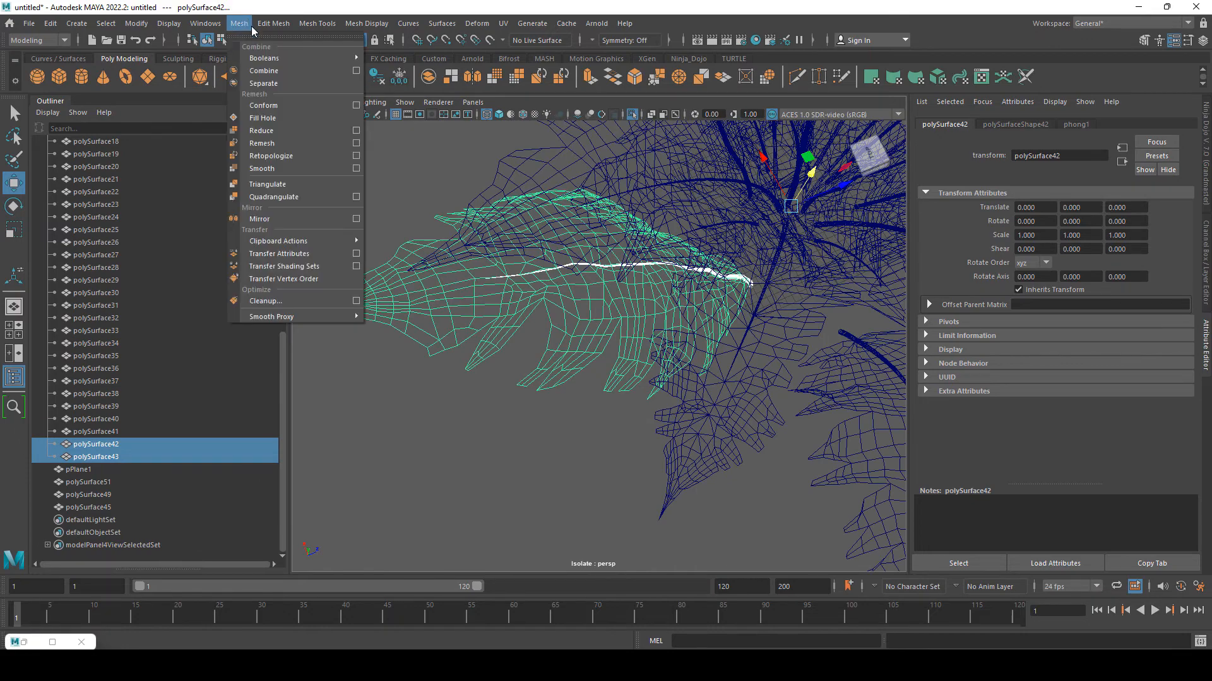
pyautogui.click(265, 70)
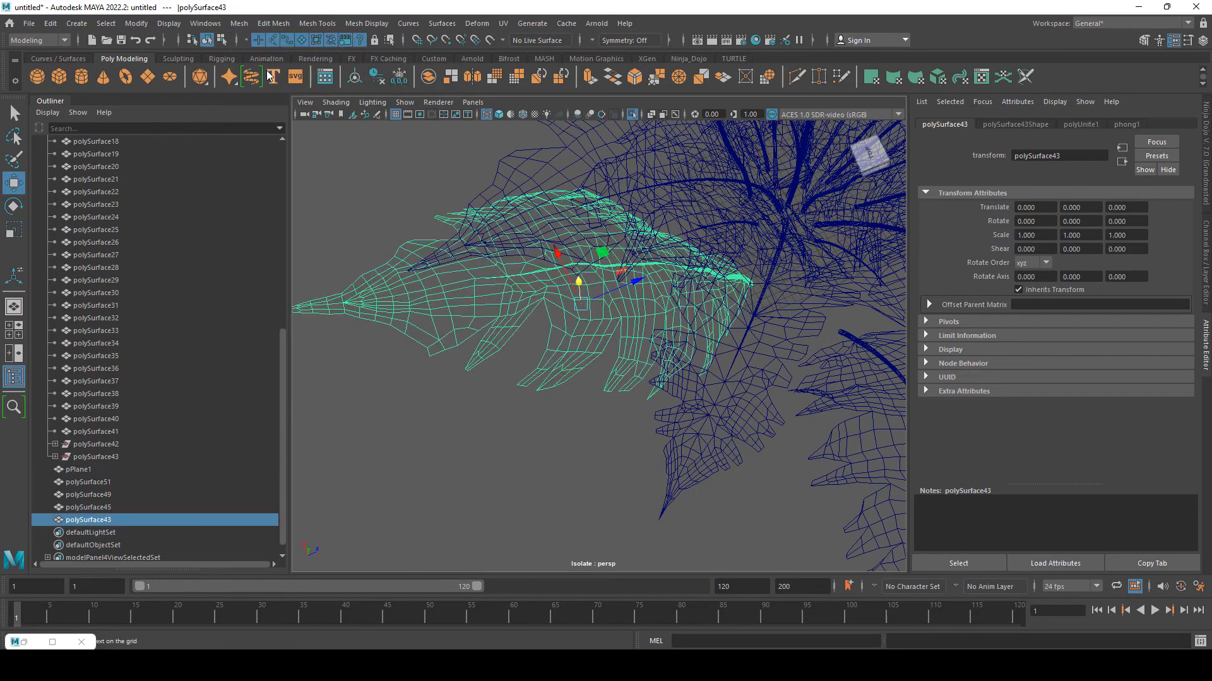
pyautogui.keyDown('alt'); pyautogui.moveTo(650, 385); pyautogui.dragTo(654, 330); pyautogui.keyUp('alt')
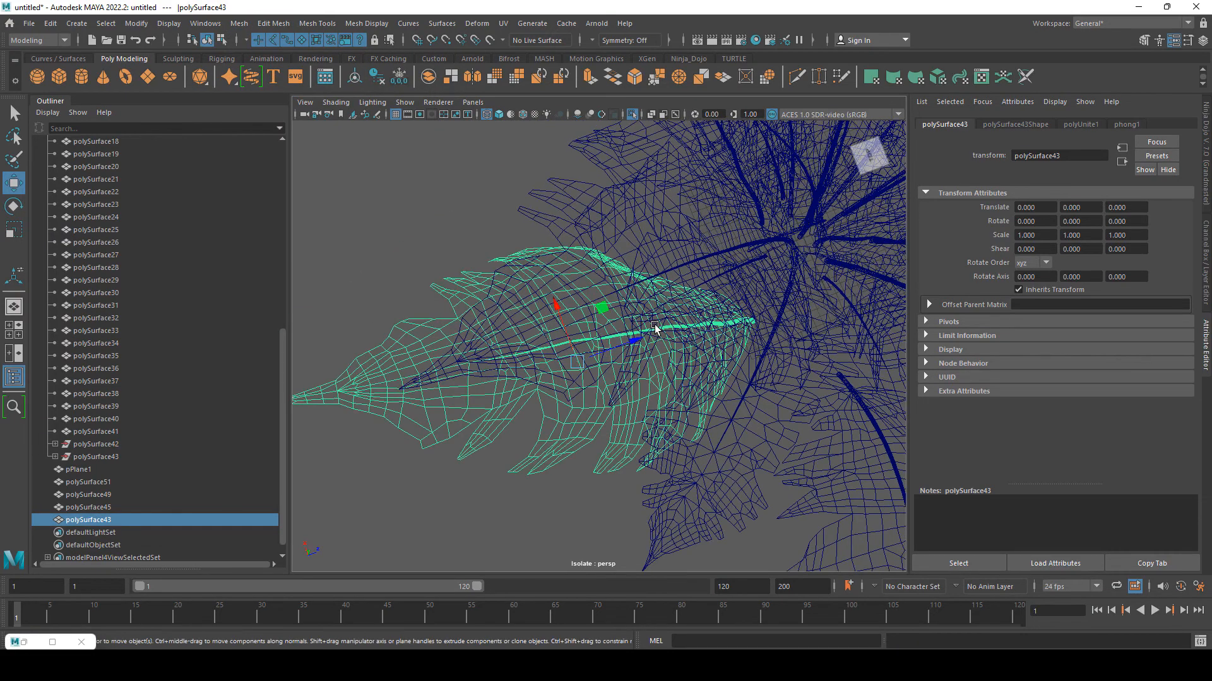
pyautogui.scroll(2, 654, 330)
pyautogui.keyDown('alt'); pyautogui.moveTo(700, 353); pyautogui.dragTo(617, 376, button='middle'); pyautogui.keyUp('alt')
pyautogui.keyDown('alt'); pyautogui.moveTo(617, 376); pyautogui.dragTo(628, 435); pyautogui.keyUp('alt')
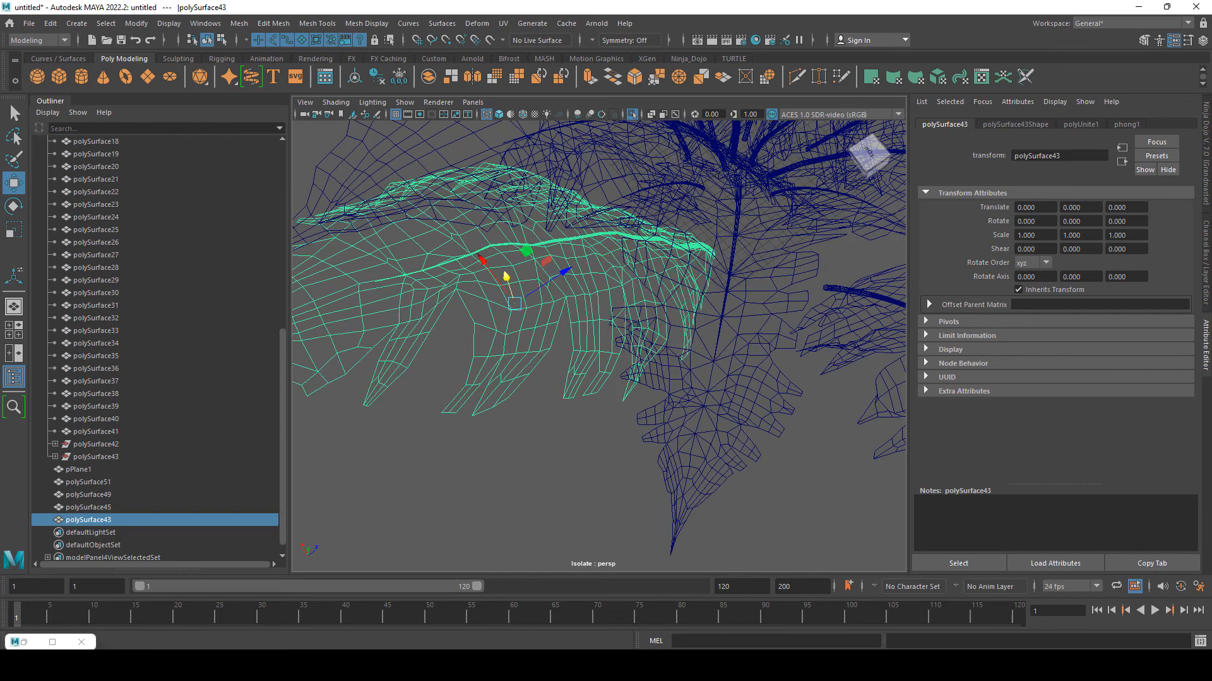
pyautogui.click(1152, 607)
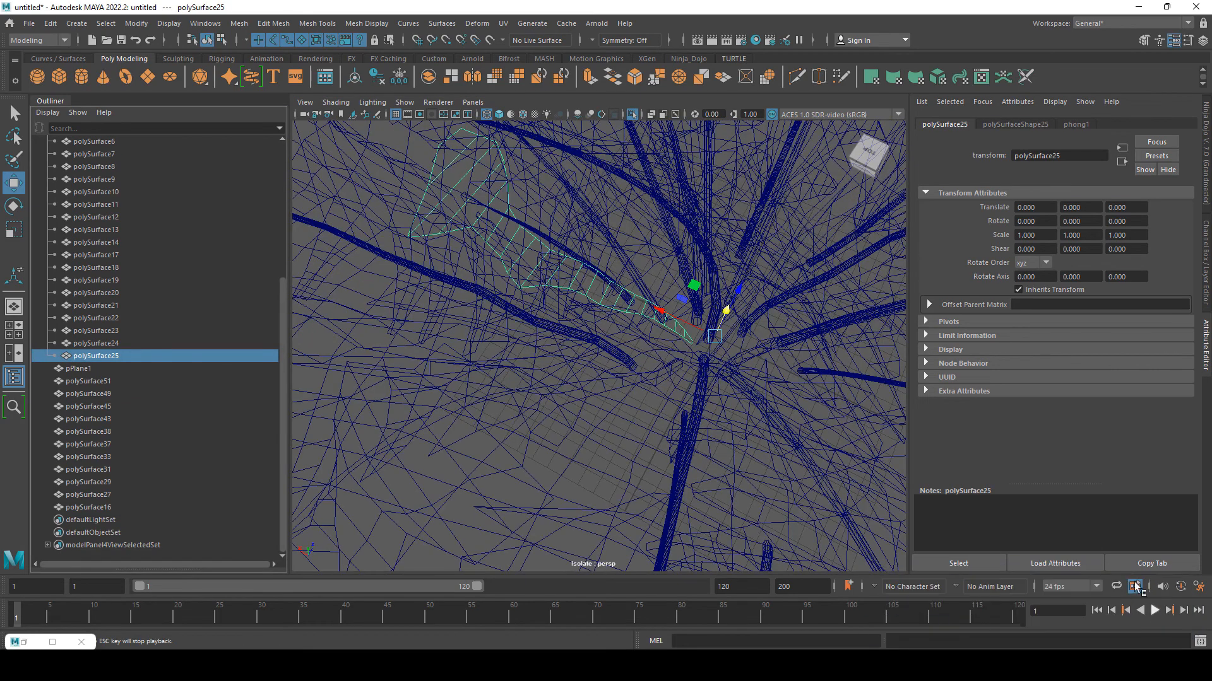
# - Examine the leaf pieces polySurface25 down to polySurface14 one by one to see which stems they belong to
pyautogui.keyDown('alt'); pyautogui.moveTo(506, 440); pyautogui.dragTo(576, 415); pyautogui.keyUp('alt')
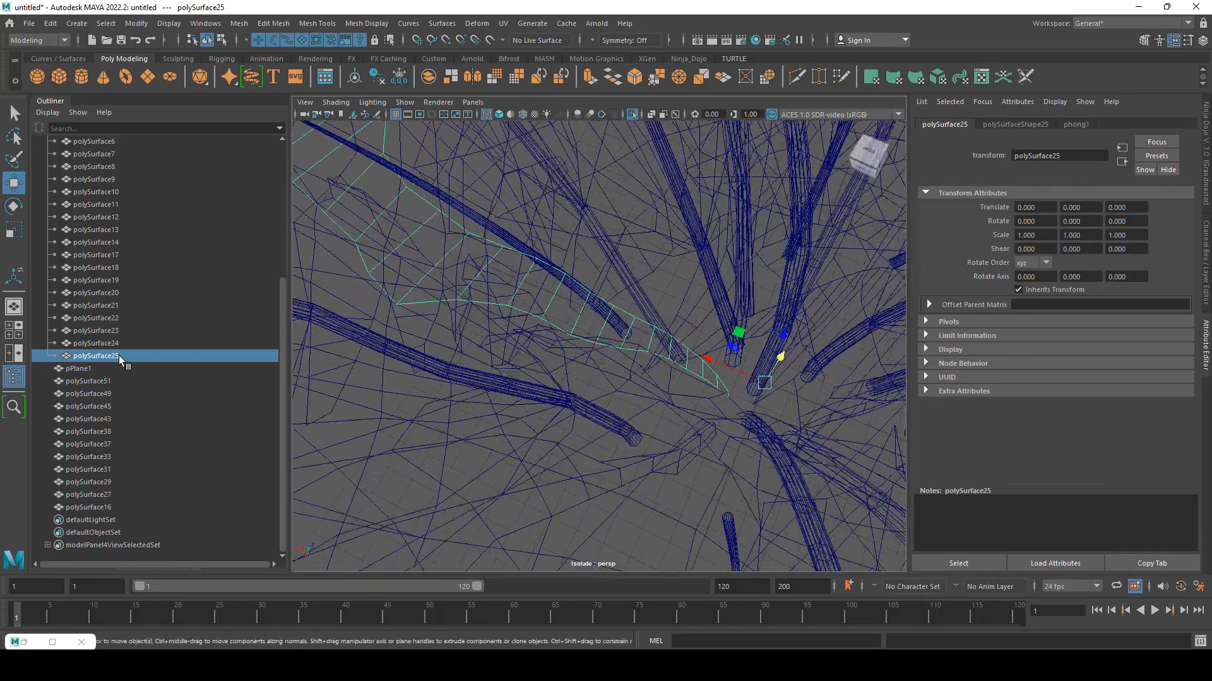
pyautogui.click(96, 343)
pyautogui.click(113, 330)
pyautogui.scroll(1, 256, 335)
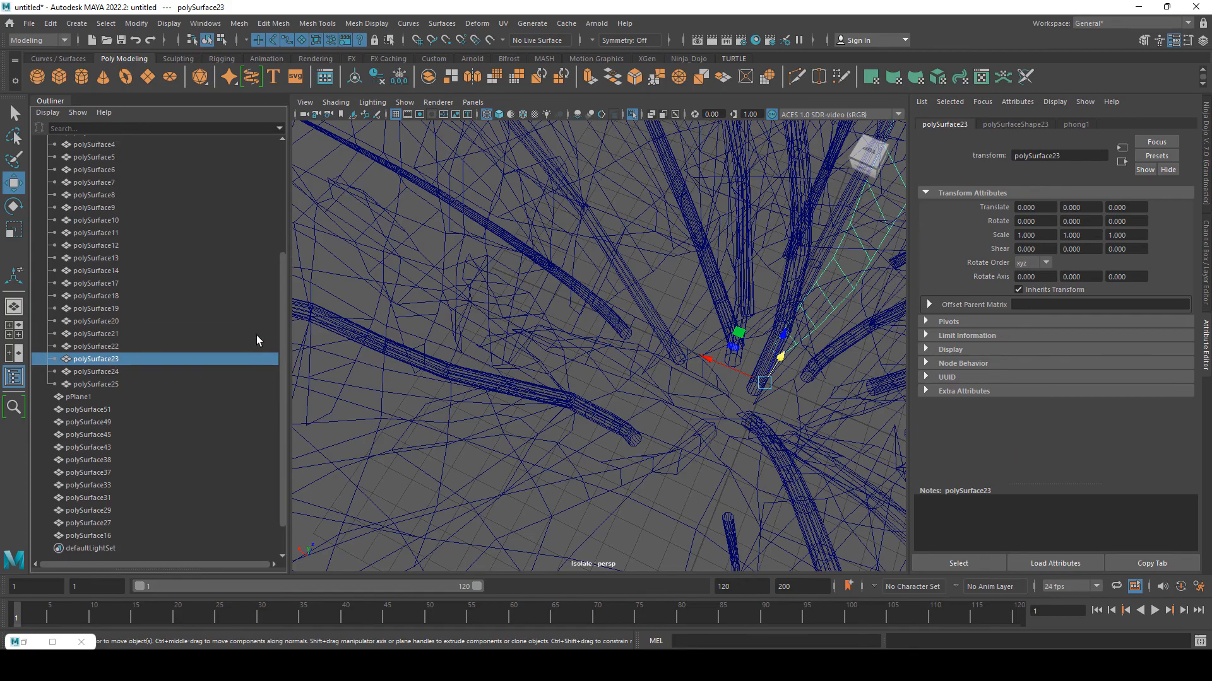
pyautogui.keyDown('alt'); pyautogui.moveTo(555, 344); pyautogui.dragTo(569, 368); pyautogui.keyUp('alt')
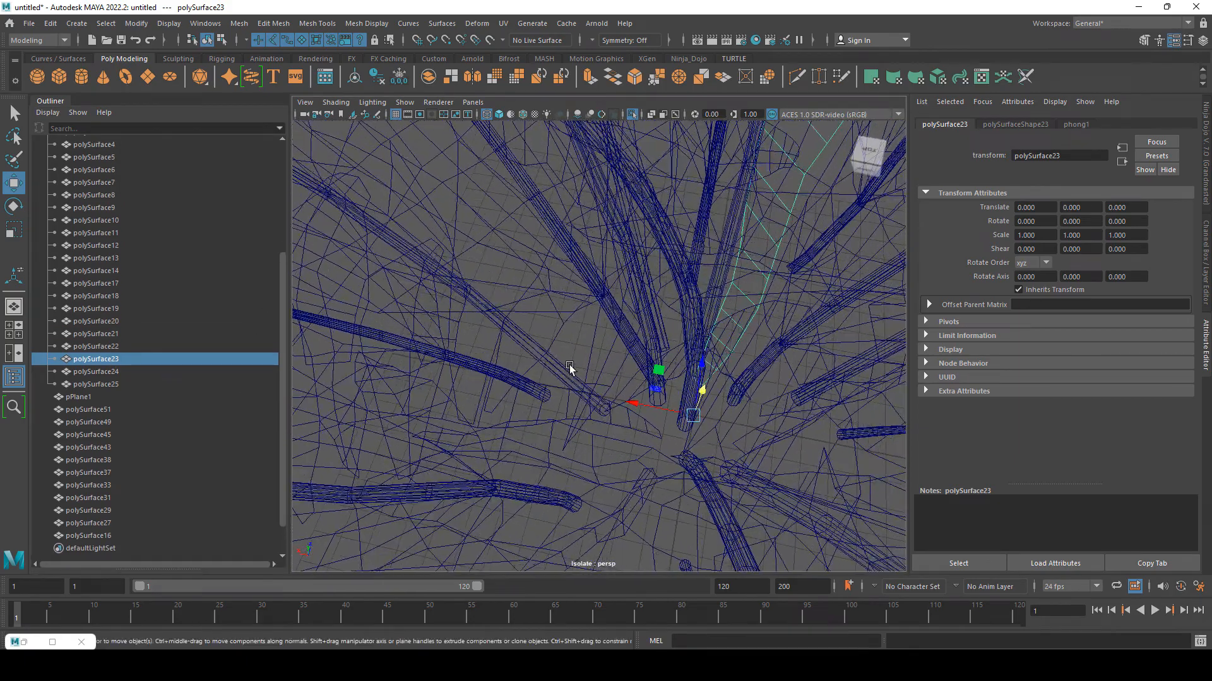
pyautogui.click(105, 381)
pyautogui.click(105, 371)
pyautogui.click(104, 358)
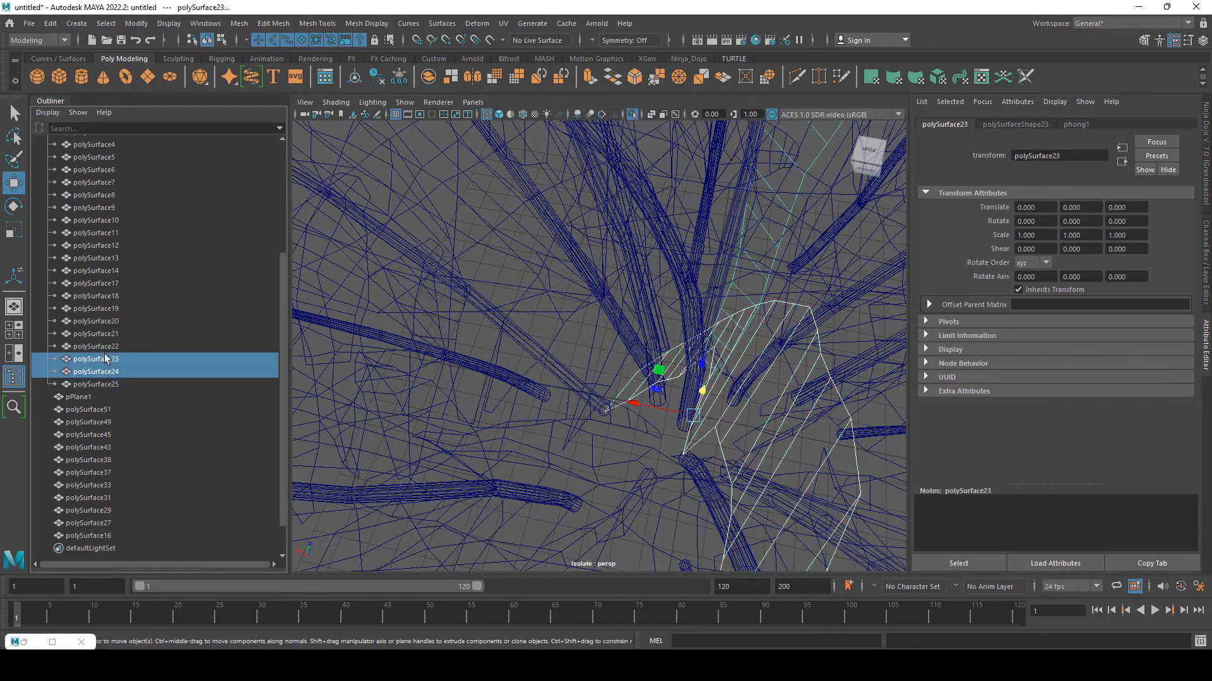
pyautogui.click(104, 347)
pyautogui.click(107, 330)
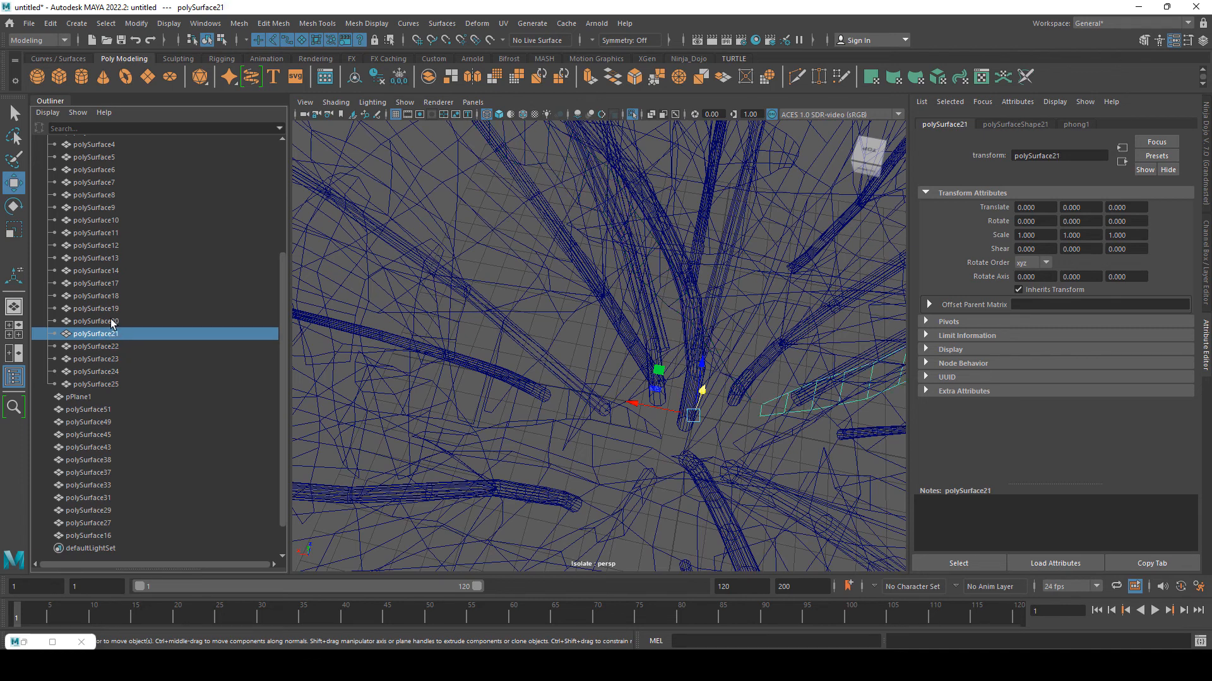
pyautogui.click(102, 321)
pyautogui.click(106, 307)
pyautogui.click(103, 295)
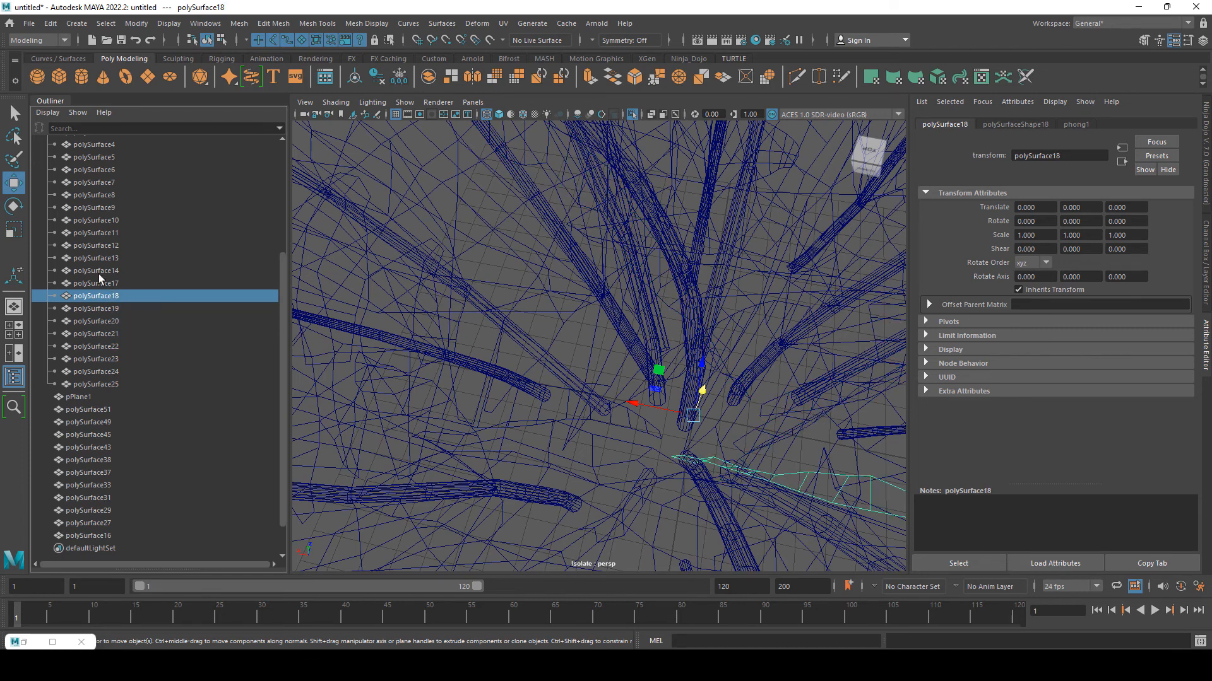
pyautogui.click(104, 284)
pyautogui.click(100, 270)
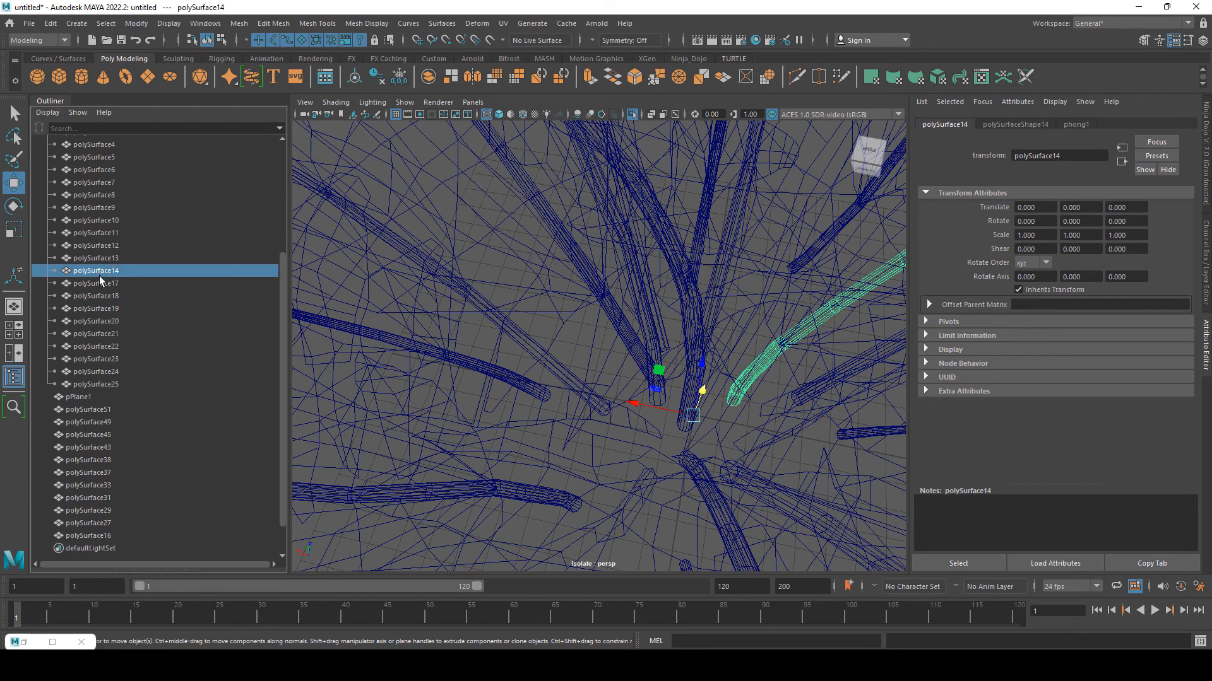
# - Move polySurface17 through polySurface25 out of their parent group to the scene's top level, directly below pPlane1
pyautogui.click(99, 283)
pyautogui.keyDown('shift'); pyautogui.click(111, 384); pyautogui.keyUp('shift')
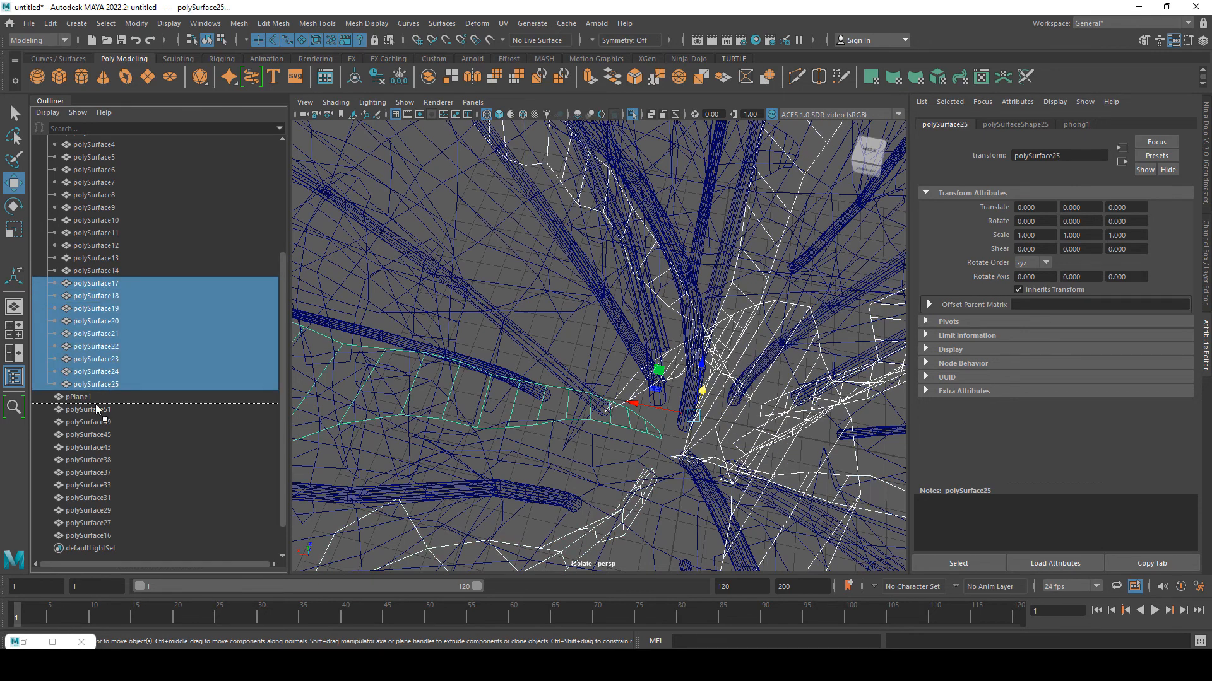
pyautogui.moveTo(96, 410); pyautogui.dragTo(95, 407)
pyautogui.scroll(-1, 99, 502)
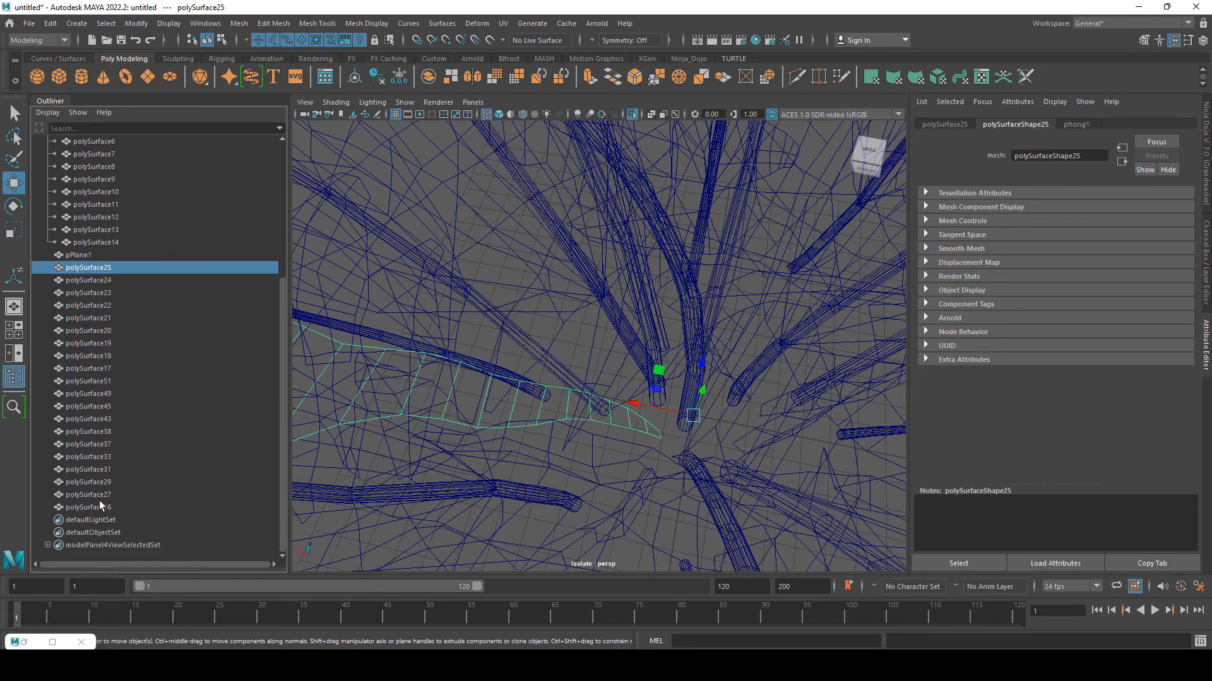
# - Combine polySurface13 and polySurface14, a leaf and its stem, into a single frond mesh
pyautogui.click(103, 242)
pyautogui.keyDown('shift'); pyautogui.click(102, 233); pyautogui.keyUp('shift')
pyautogui.press('f')
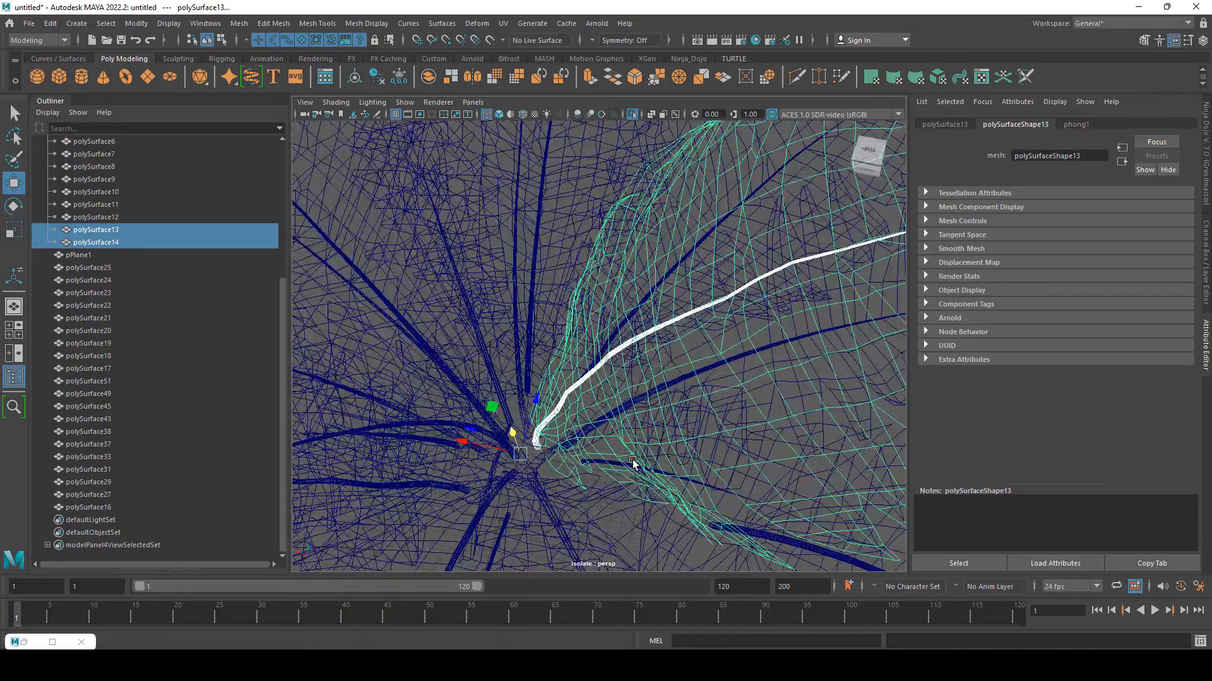
pyautogui.keyDown('alt'); pyautogui.moveTo(677, 430); pyautogui.dragTo(535, 429); pyautogui.keyUp('alt')
pyautogui.keyDown('alt'); pyautogui.moveTo(529, 422); pyautogui.dragTo(619, 468, button='right'); pyautogui.keyUp('alt')
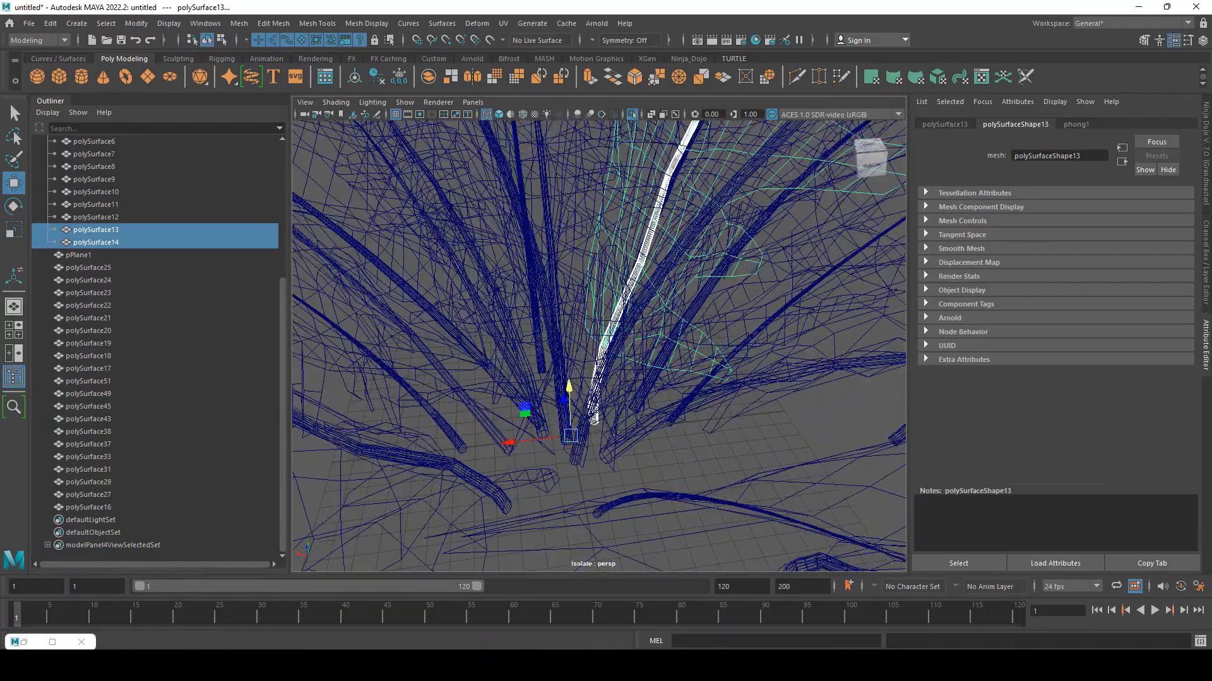
pyautogui.click(1152, 607)
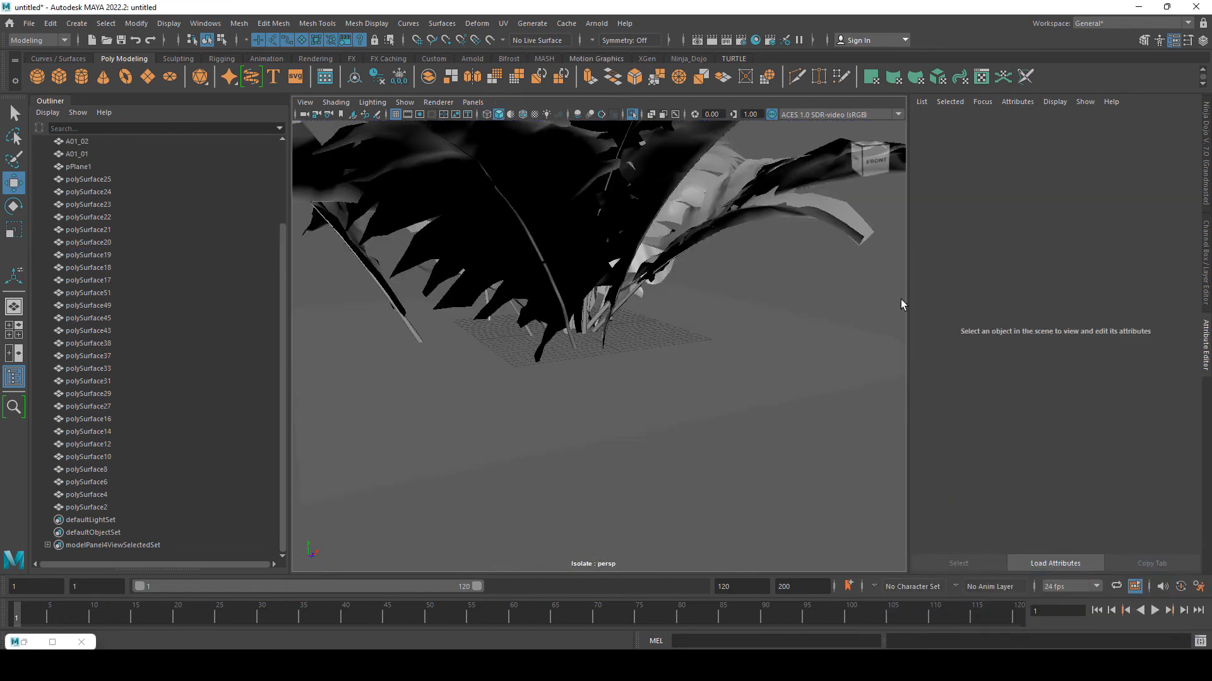
# - Check the separate frond meshes around the fern in shaded view, selecting several from different angles
pyautogui.click(541, 312)
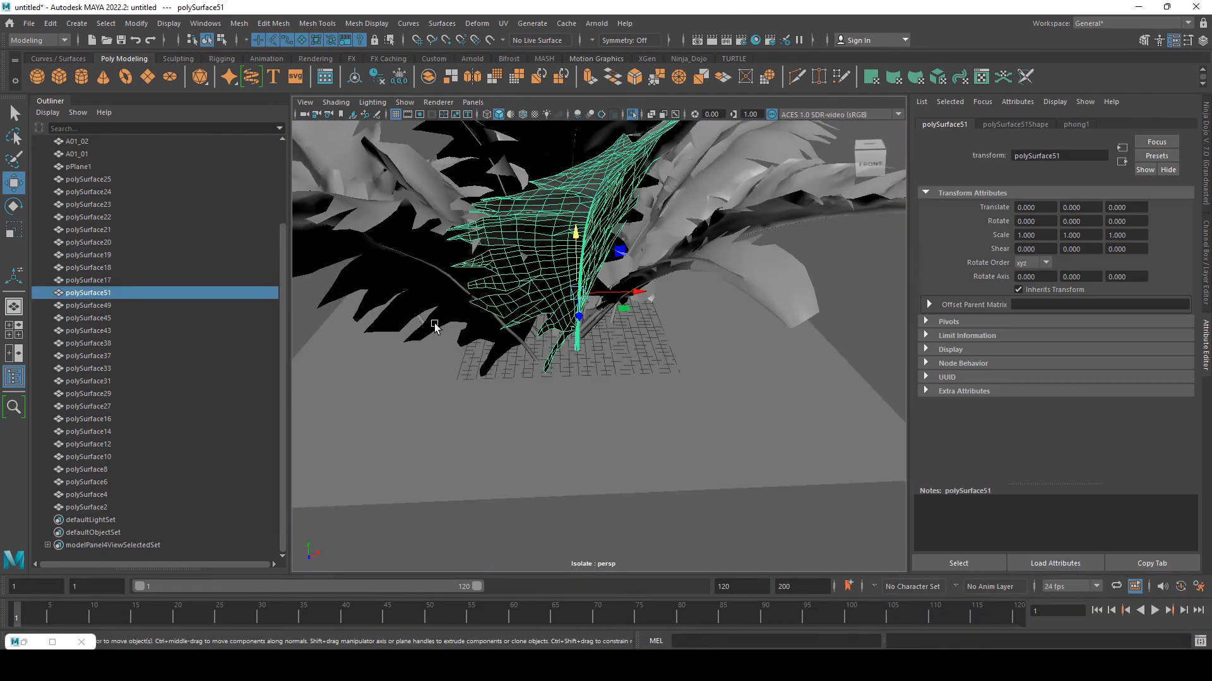
pyautogui.click(423, 289)
pyautogui.keyDown('alt'); pyautogui.moveTo(549, 371); pyautogui.dragTo(604, 419); pyautogui.keyUp('alt')
pyautogui.click(502, 378)
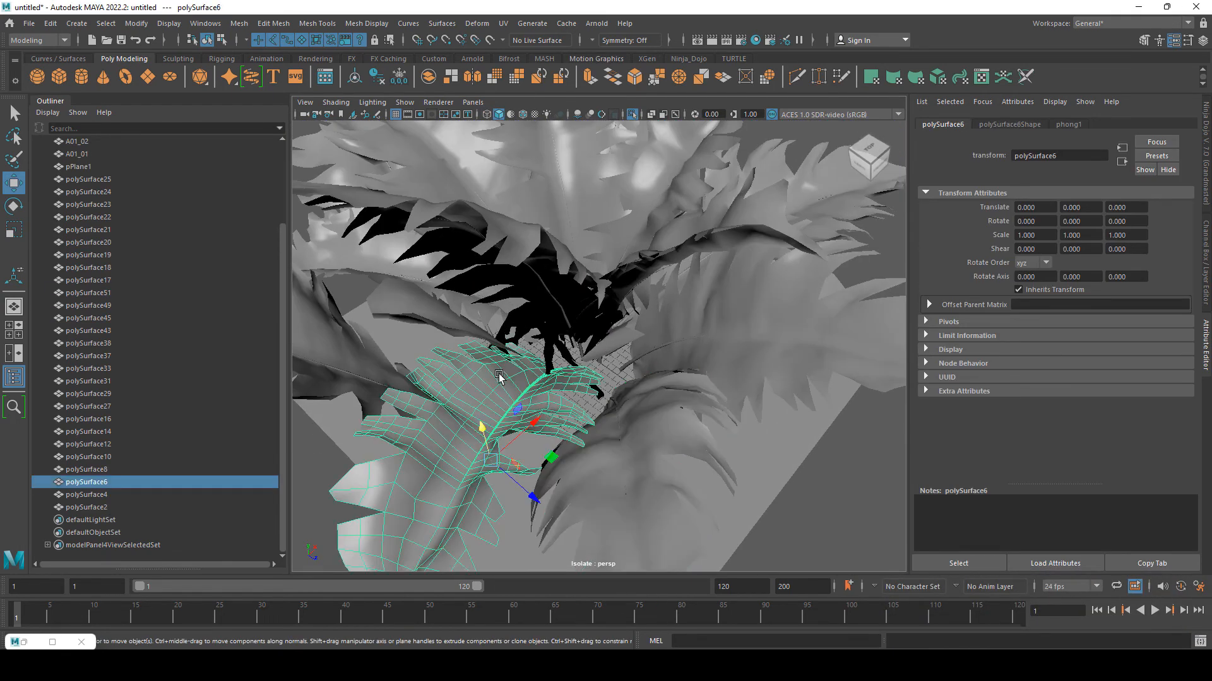
pyautogui.keyDown('alt'); pyautogui.moveTo(502, 378); pyautogui.dragTo(563, 398); pyautogui.keyUp('alt')
pyautogui.click(540, 318)
pyautogui.keyDown('alt'); pyautogui.moveTo(540, 317); pyautogui.dragTo(677, 380); pyautogui.keyUp('alt')
pyautogui.click(463, 294)
pyautogui.keyDown('alt'); pyautogui.moveTo(609, 379); pyautogui.dragTo(482, 331); pyautogui.keyUp('alt')
# - Scale the ground plane pPlane1 uniformly to about 38 so that it reaches beneath the outer stems
pyautogui.click(725, 360)
pyautogui.press('r')
pyautogui.keyDown('alt'); pyautogui.moveTo(603, 356); pyautogui.dragTo(433, 341); pyautogui.keyUp('alt')
pyautogui.keyDown('alt'); pyautogui.moveTo(713, 337); pyautogui.dragTo(687, 363); pyautogui.keyUp('alt')
pyautogui.keyDown('alt'); pyautogui.moveTo(687, 362); pyautogui.dragTo(771, 389, button='right'); pyautogui.keyUp('alt')
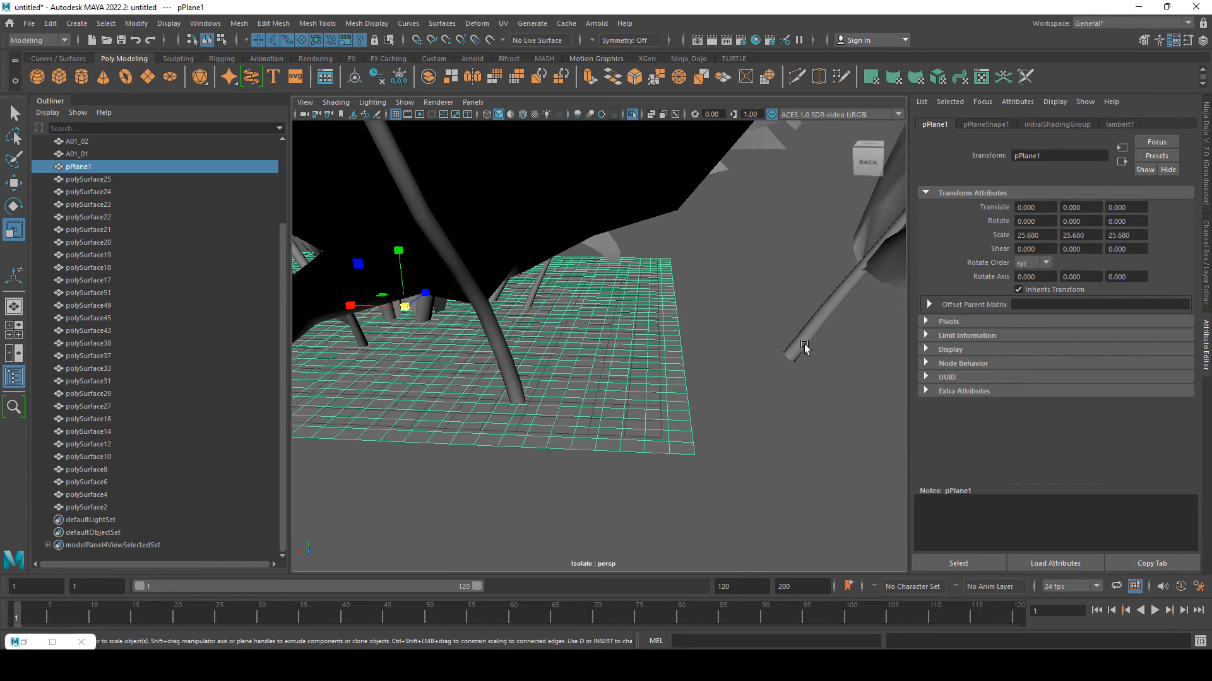
pyautogui.keyDown('alt'); pyautogui.moveTo(694, 362); pyautogui.dragTo(675, 402); pyautogui.keyUp('alt')
pyautogui.keyDown('alt'); pyautogui.moveTo(701, 440); pyautogui.dragTo(670, 412, button='right'); pyautogui.keyUp('alt')
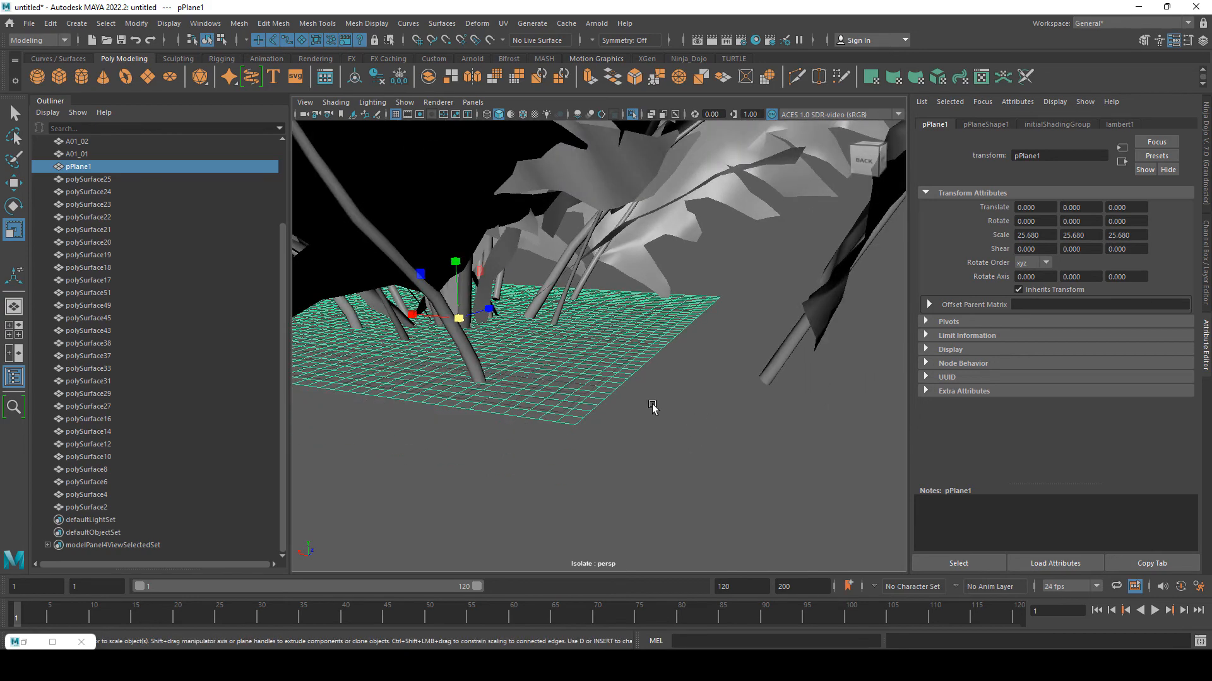
pyautogui.keyDown('alt'); pyautogui.moveTo(651, 406); pyautogui.dragTo(561, 353); pyautogui.keyUp('alt')
pyautogui.moveTo(490, 311); pyautogui.dragTo(630, 349)
pyautogui.keyDown('alt'); pyautogui.moveTo(725, 436); pyautogui.dragTo(698, 417, button='right'); pyautogui.keyUp('alt')
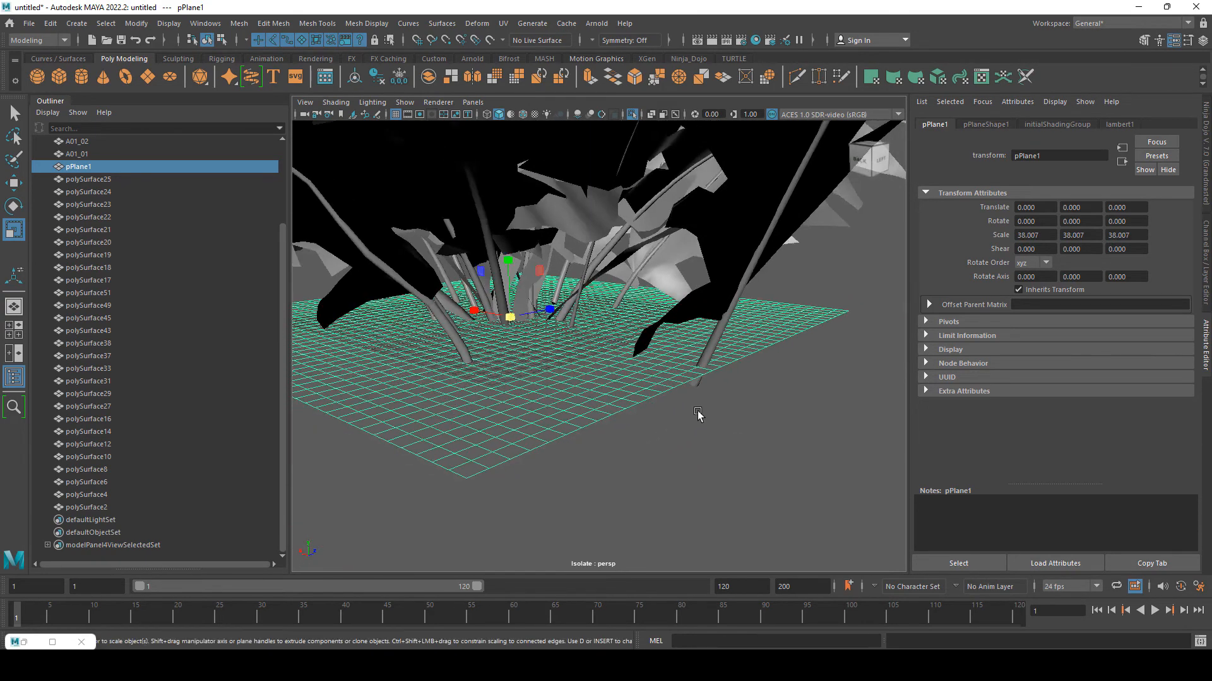
# - Inspect from several sides how the stem bases meet the enlarged ground plane
pyautogui.keyDown('alt'); pyautogui.moveTo(698, 417); pyautogui.dragTo(743, 414); pyautogui.keyUp('alt')
pyautogui.keyDown('alt'); pyautogui.moveTo(634, 379); pyautogui.dragTo(710, 386); pyautogui.keyUp('alt')
pyautogui.keyDown('alt'); pyautogui.moveTo(606, 394); pyautogui.dragTo(760, 406); pyautogui.keyUp('alt')
pyautogui.keyDown('alt'); pyautogui.moveTo(701, 417); pyautogui.dragTo(782, 454, button='right'); pyautogui.keyUp('alt')
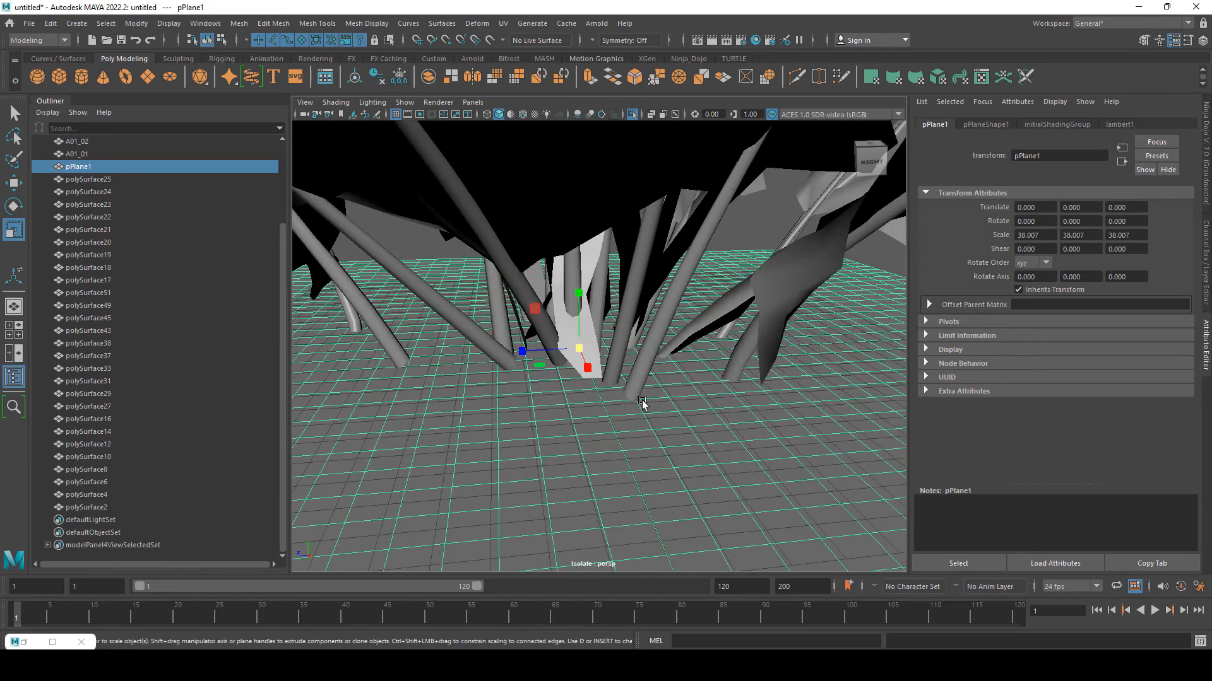
pyautogui.click(638, 408)
pyautogui.click(637, 415)
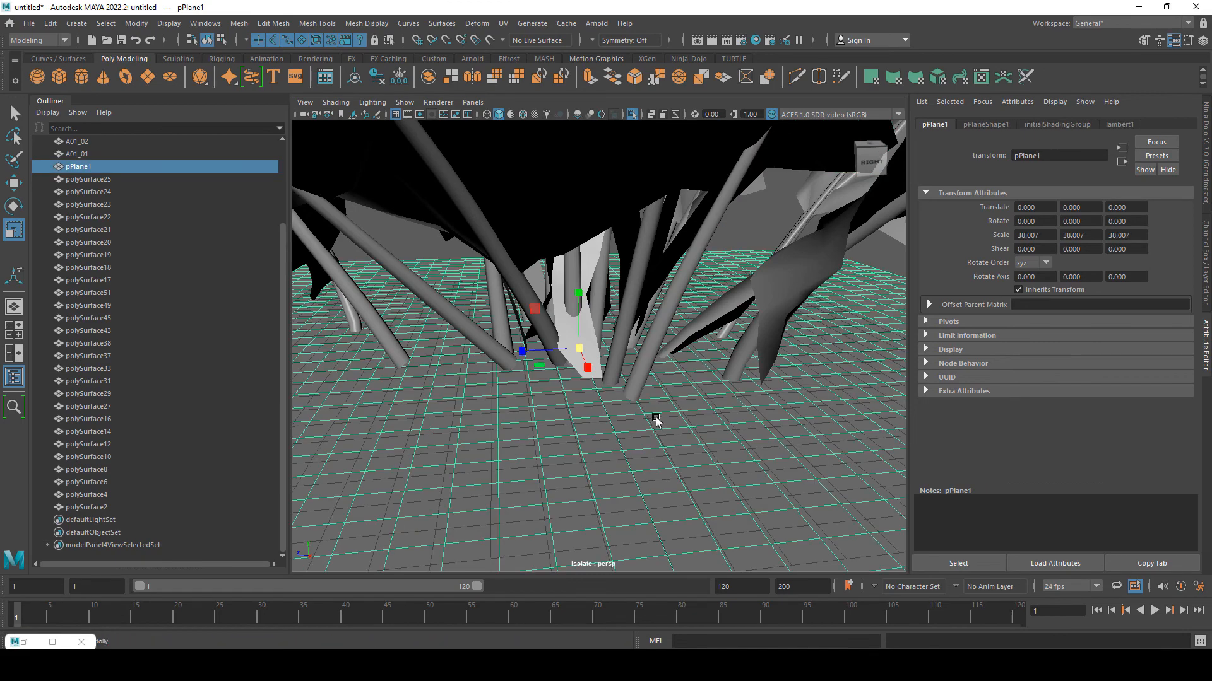
pyautogui.keyDown('alt'); pyautogui.moveTo(650, 432); pyautogui.dragTo(588, 407, button='right'); pyautogui.keyUp('alt')
pyautogui.keyDown('alt'); pyautogui.moveTo(603, 442); pyautogui.dragTo(628, 435); pyautogui.keyUp('alt')
pyautogui.keyDown('alt'); pyautogui.moveTo(628, 435); pyautogui.dragTo(604, 404, button='right'); pyautogui.keyUp('alt')
# - Parent all the frond meshes from polySurface25 through polySurface2 under pPlane1
pyautogui.scroll(3, 126, 208)
pyautogui.click(108, 281)
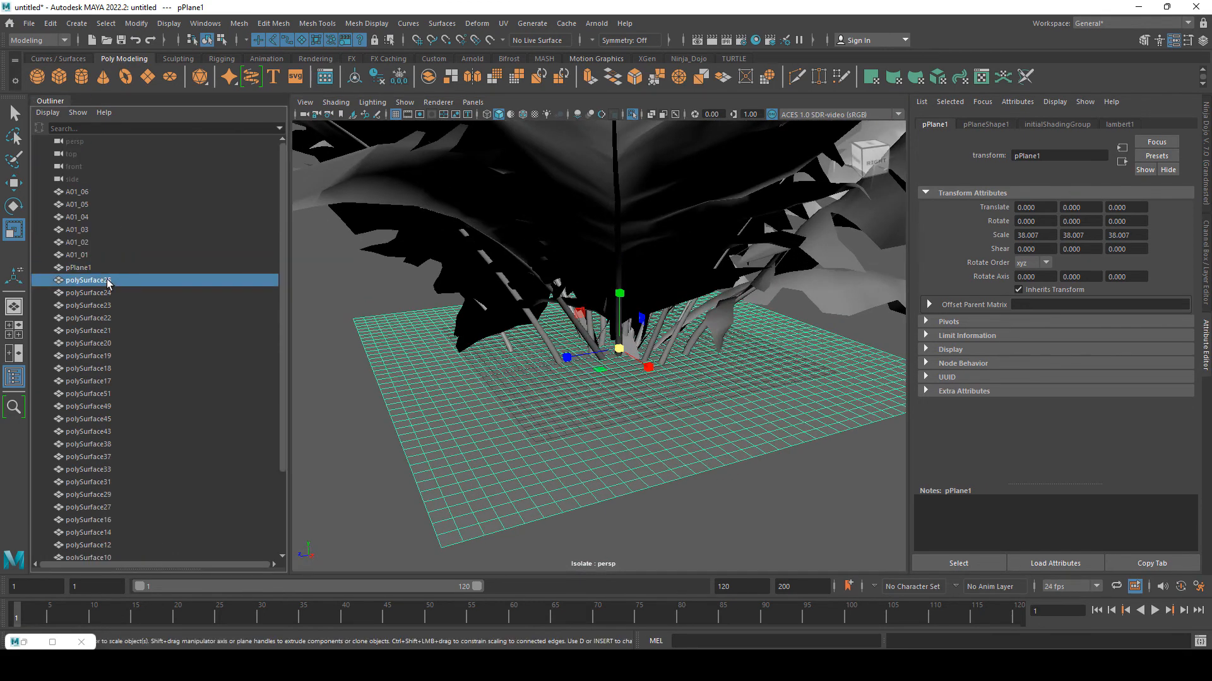
pyautogui.scroll(-3, 122, 335)
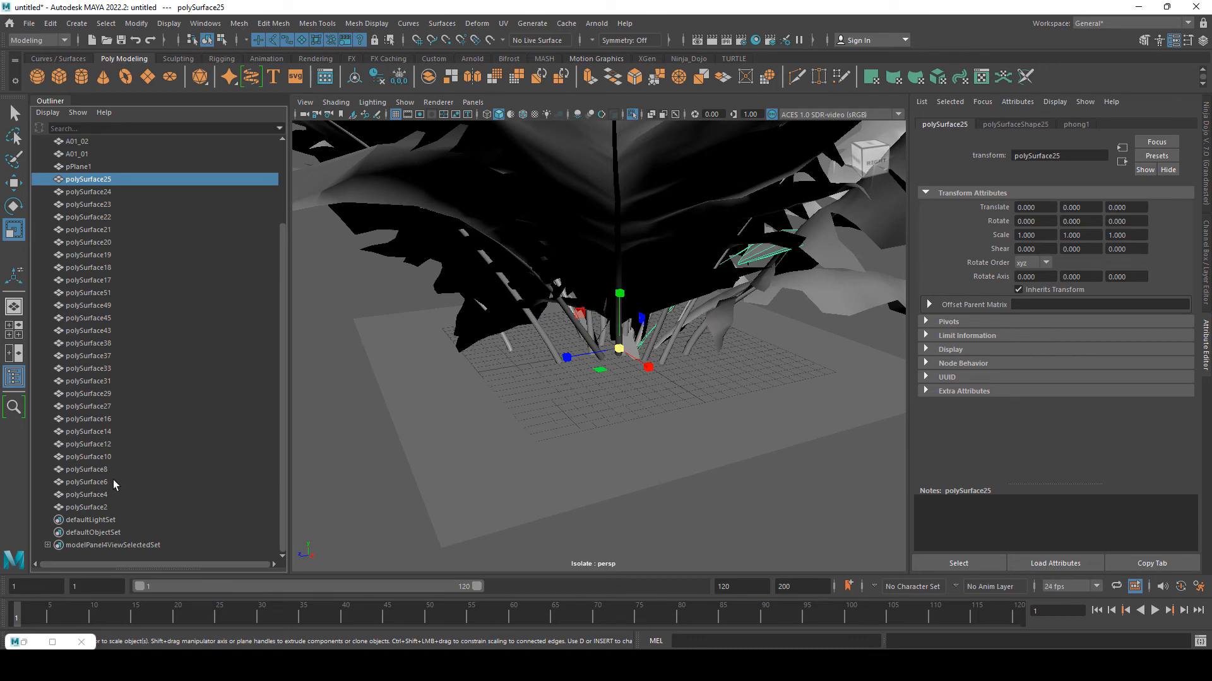
pyautogui.keyDown('shift'); pyautogui.click(97, 508); pyautogui.keyUp('shift')
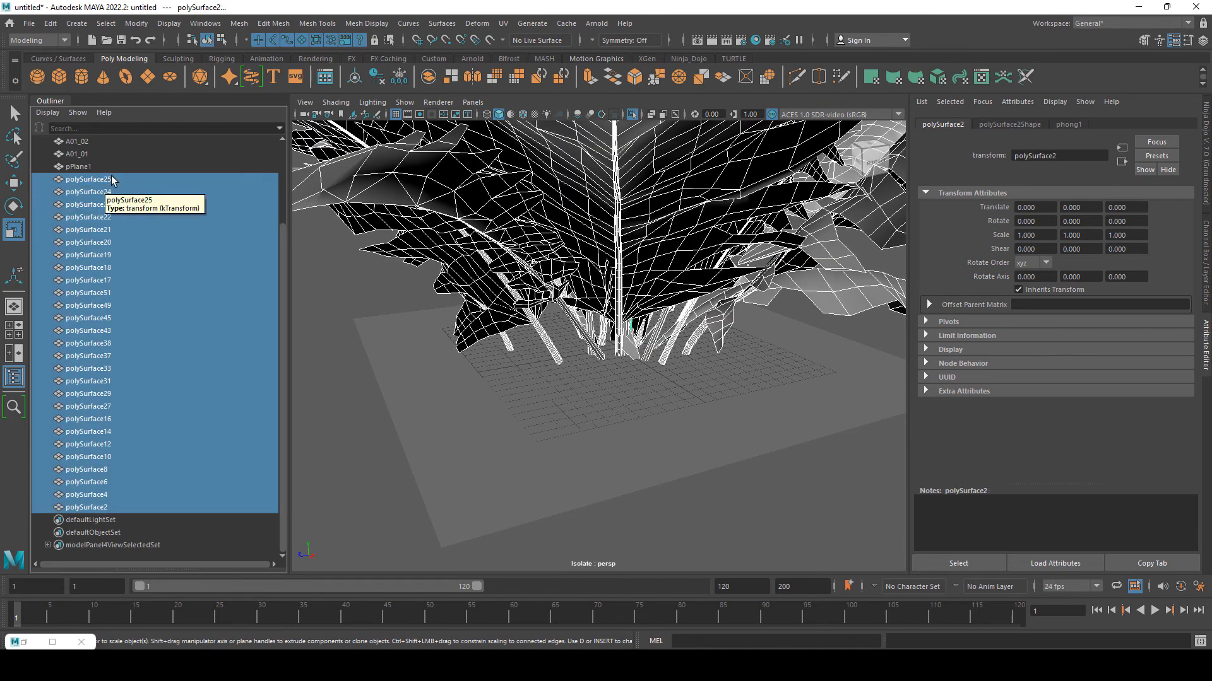
pyautogui.moveTo(98, 183); pyautogui.dragTo(84, 172)
# - Rename the parent plane pPlane1 as A01_Stem
pyautogui.click(78, 270)
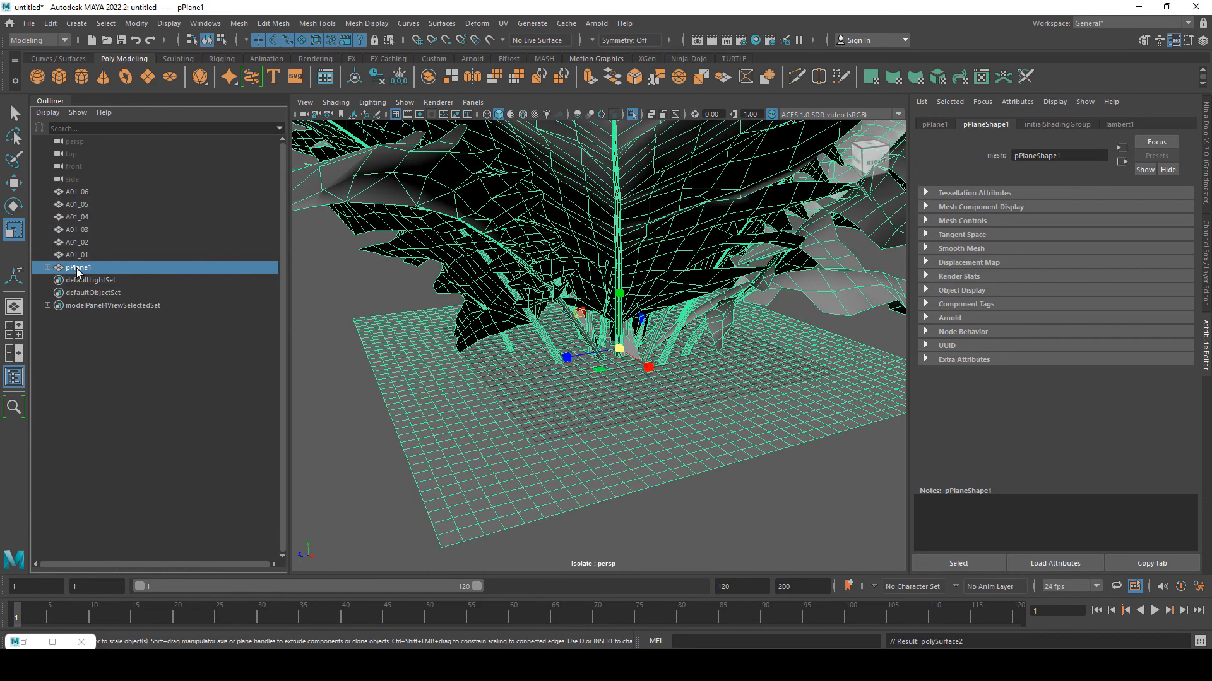
pyautogui.doubleClick(89, 270)
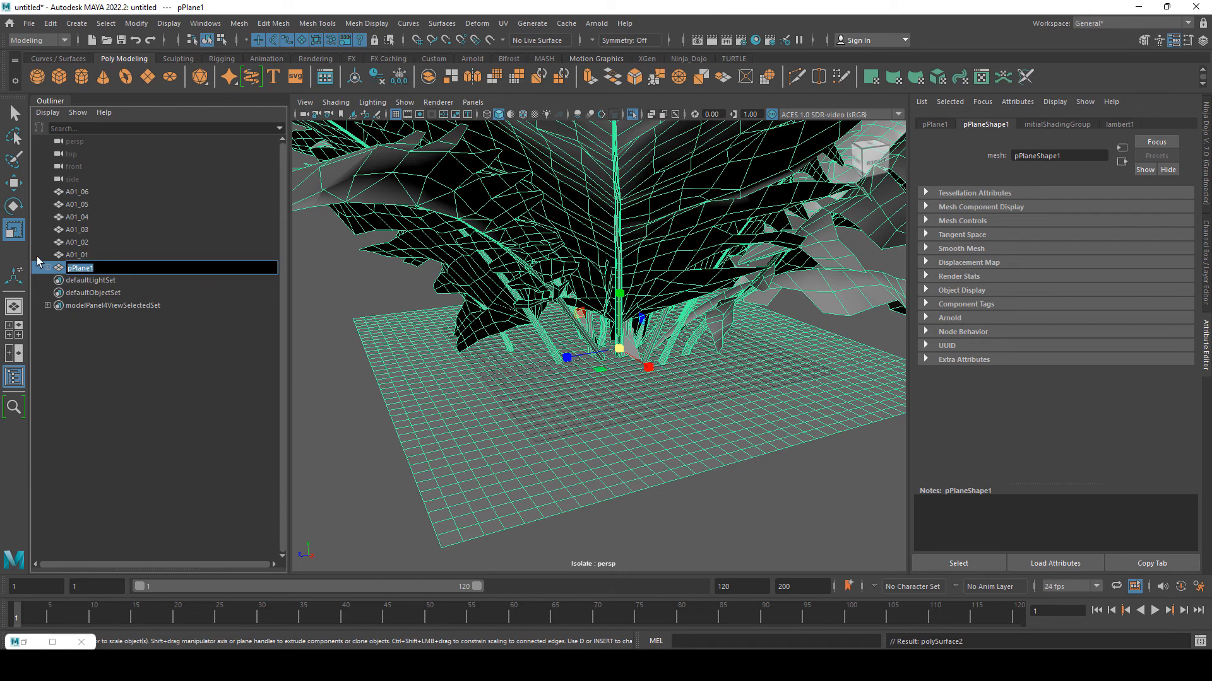
pyautogui.write('A01_Stem')
pyautogui.press('Return')
pyautogui.keyDown('alt'); pyautogui.moveTo(576, 425); pyautogui.dragTo(637, 441); pyautogui.keyUp('alt')
pyautogui.keyDown('alt'); pyautogui.moveTo(532, 363); pyautogui.dragTo(584, 407); pyautogui.keyUp('alt')
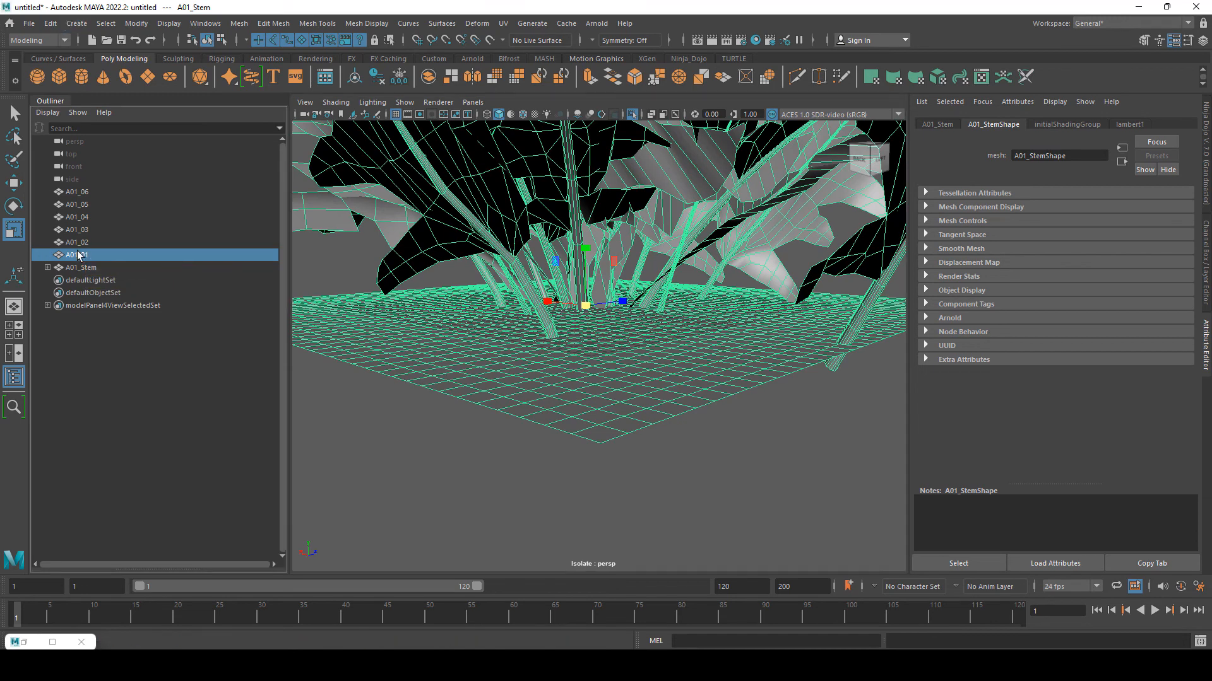
# - Export the selected A01_Stem hierarchy as FBX to the Desktop, overwriting S_LadyFernA01.fbx, and clear the selection
pyautogui.click(28, 24)
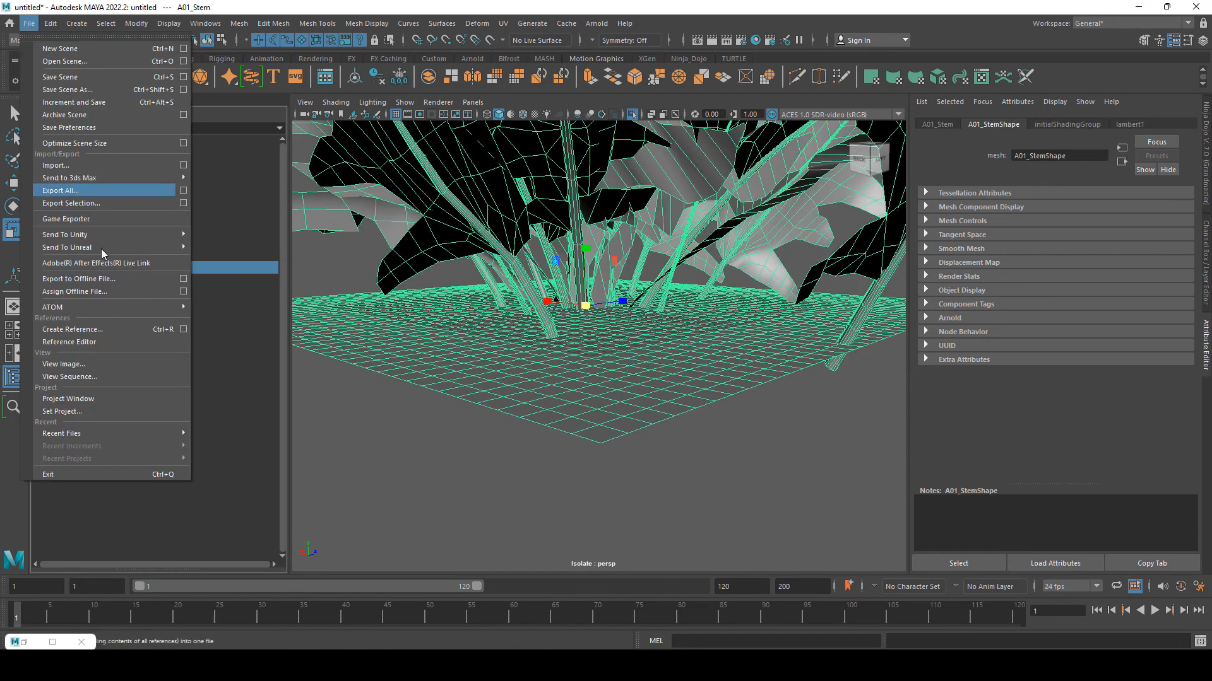
pyautogui.click(119, 207)
pyautogui.click(230, 94)
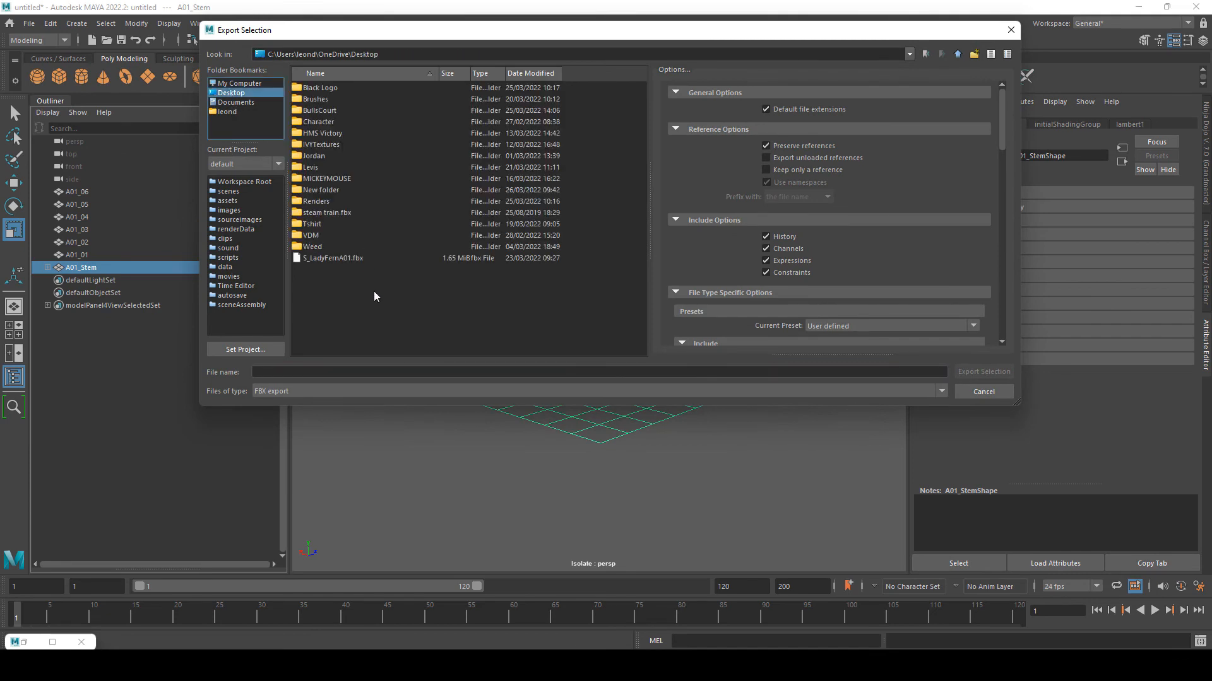
pyautogui.click(345, 370)
pyautogui.click(335, 259)
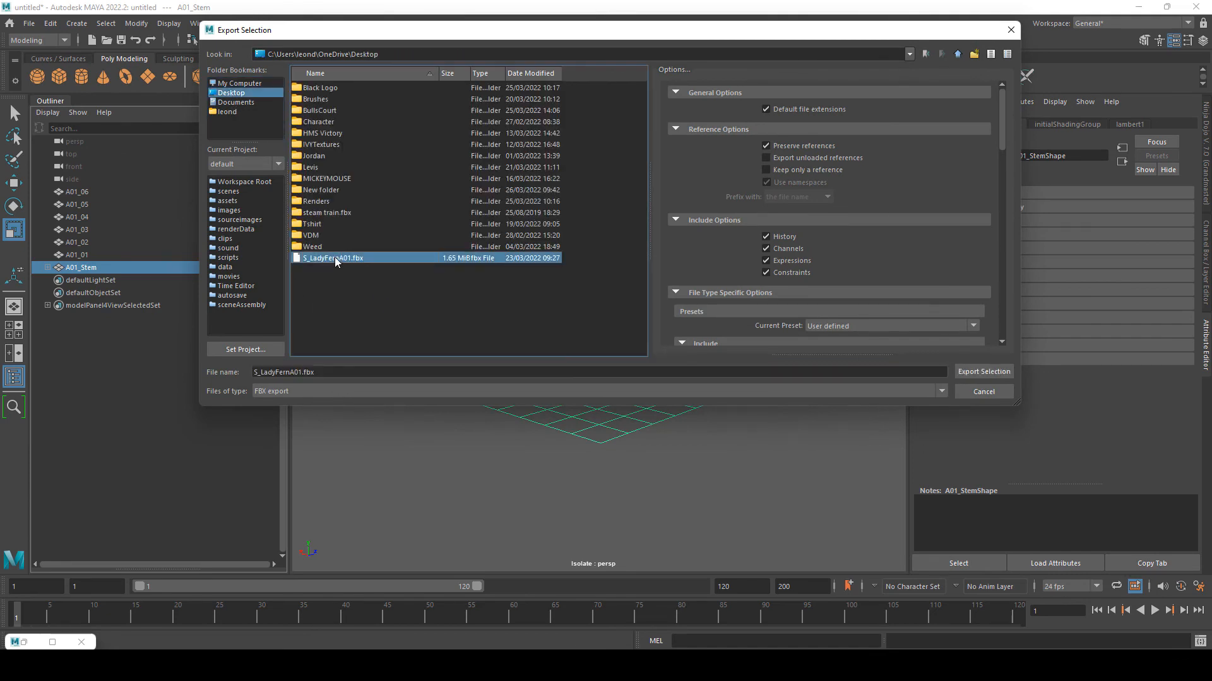
pyautogui.click(985, 372)
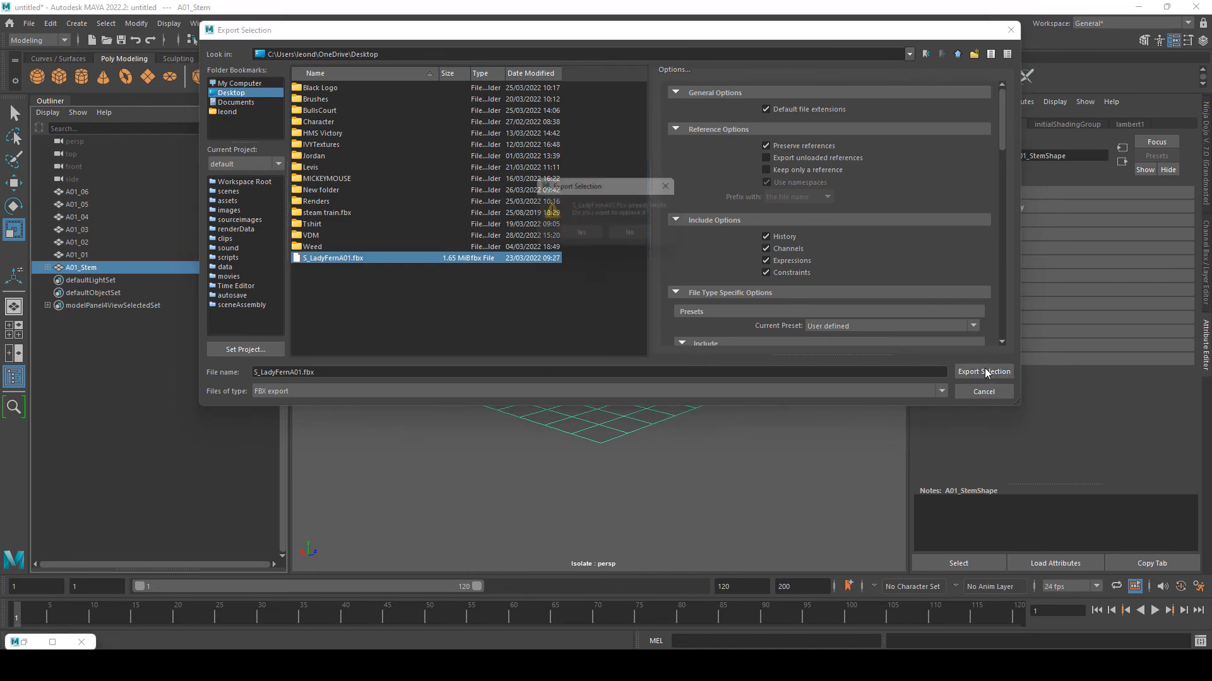
pyautogui.click(582, 237)
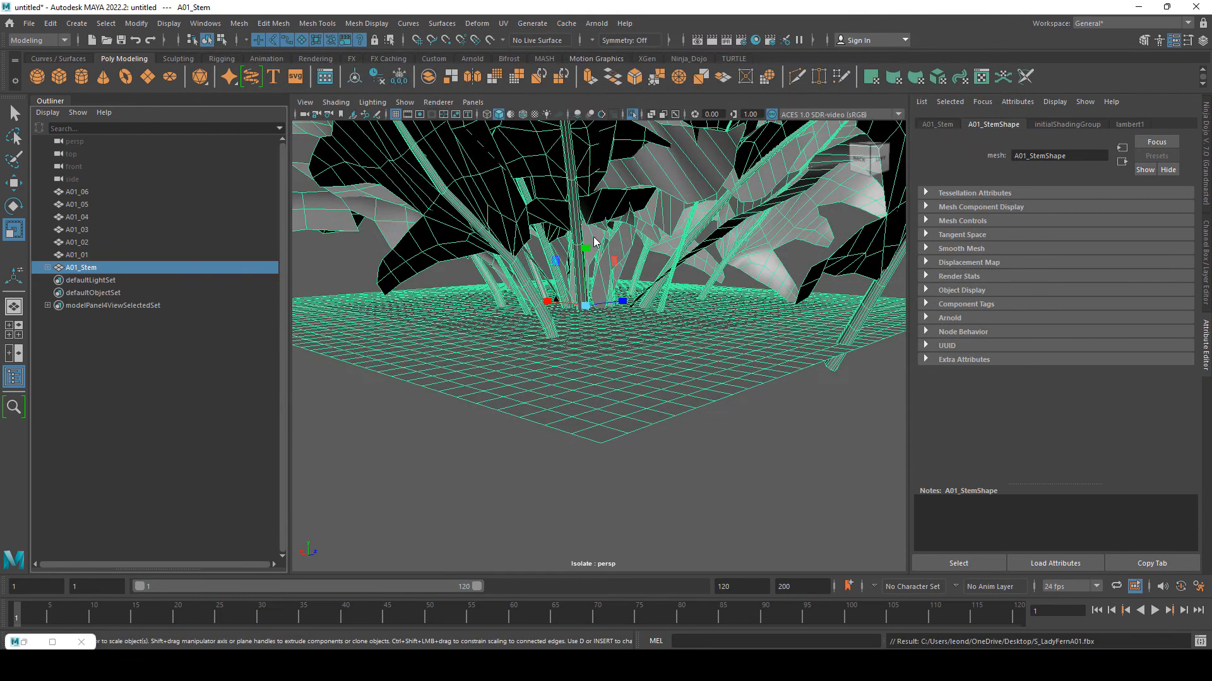
pyautogui.click(777, 427)
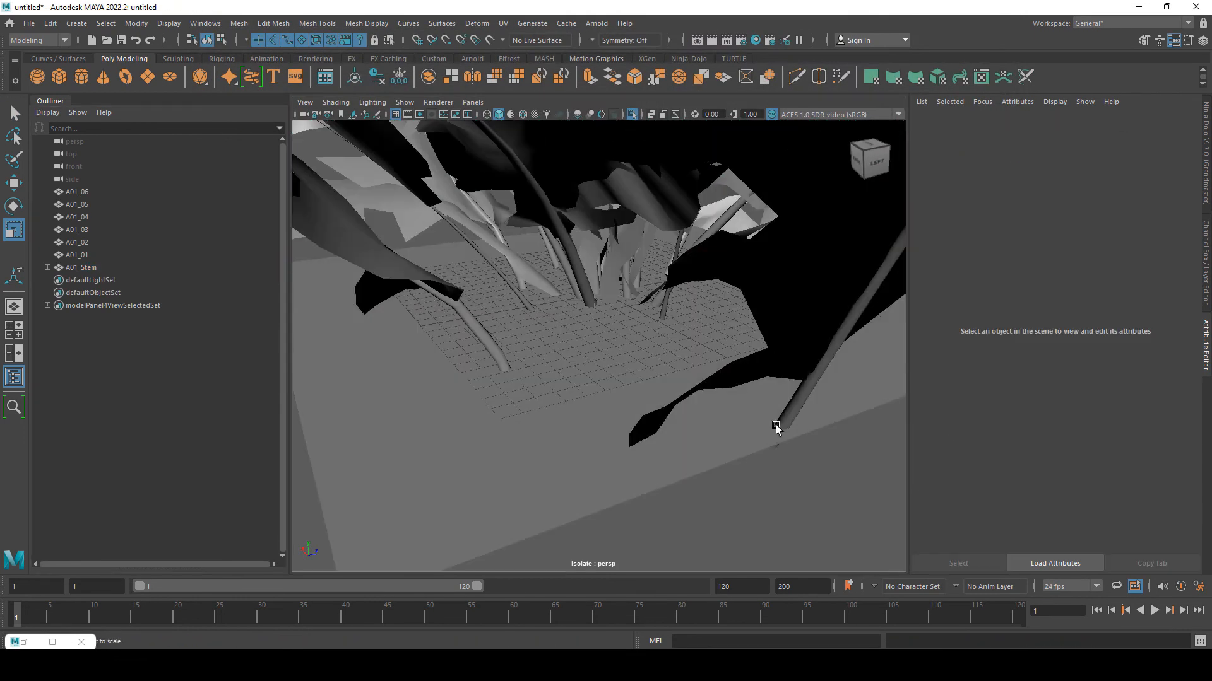
# - Switch to 3ds Max and open the folder C:\Program Files\Epic Games\UE_4.27\Engine\Extras\3dsMaxScripts in File Explorer
pyautogui.click(1138, 7)
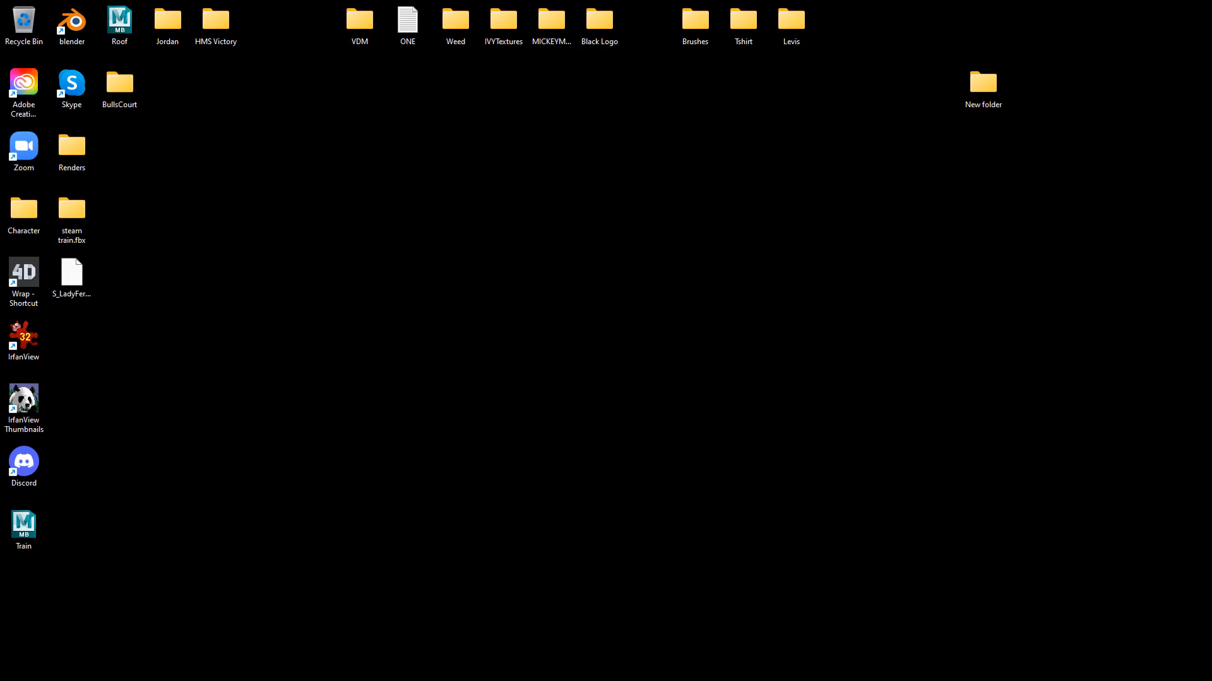
pyautogui.click(476, 666)
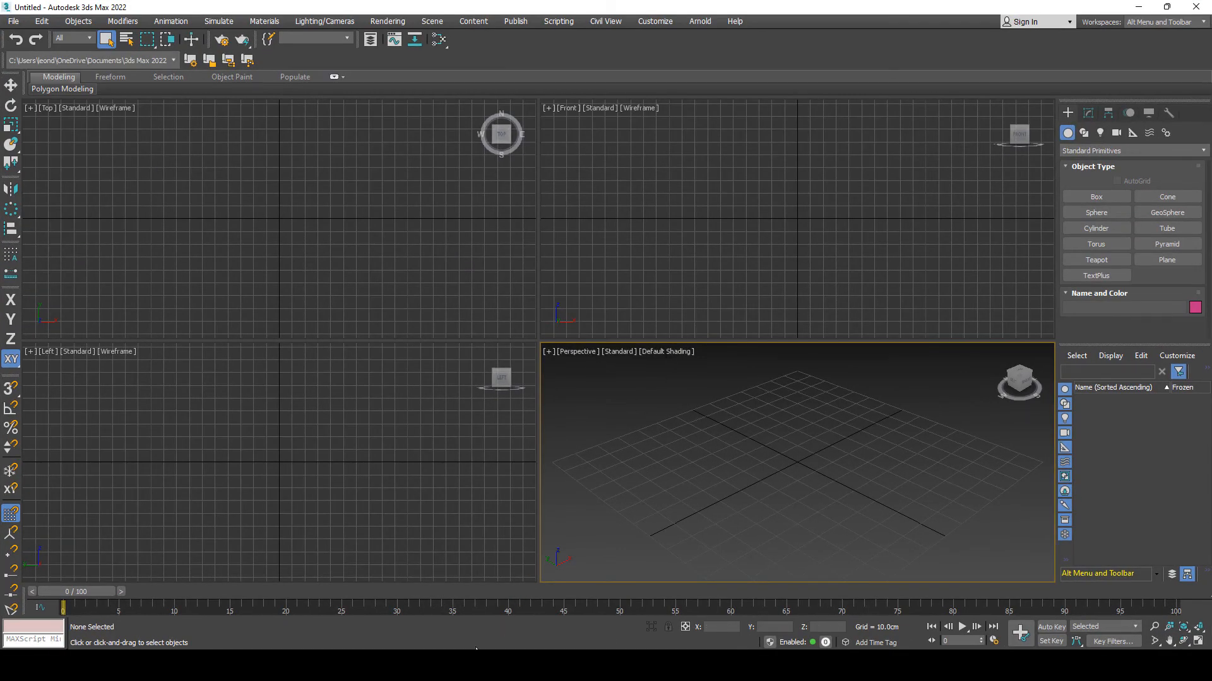
pyautogui.press('super+e')
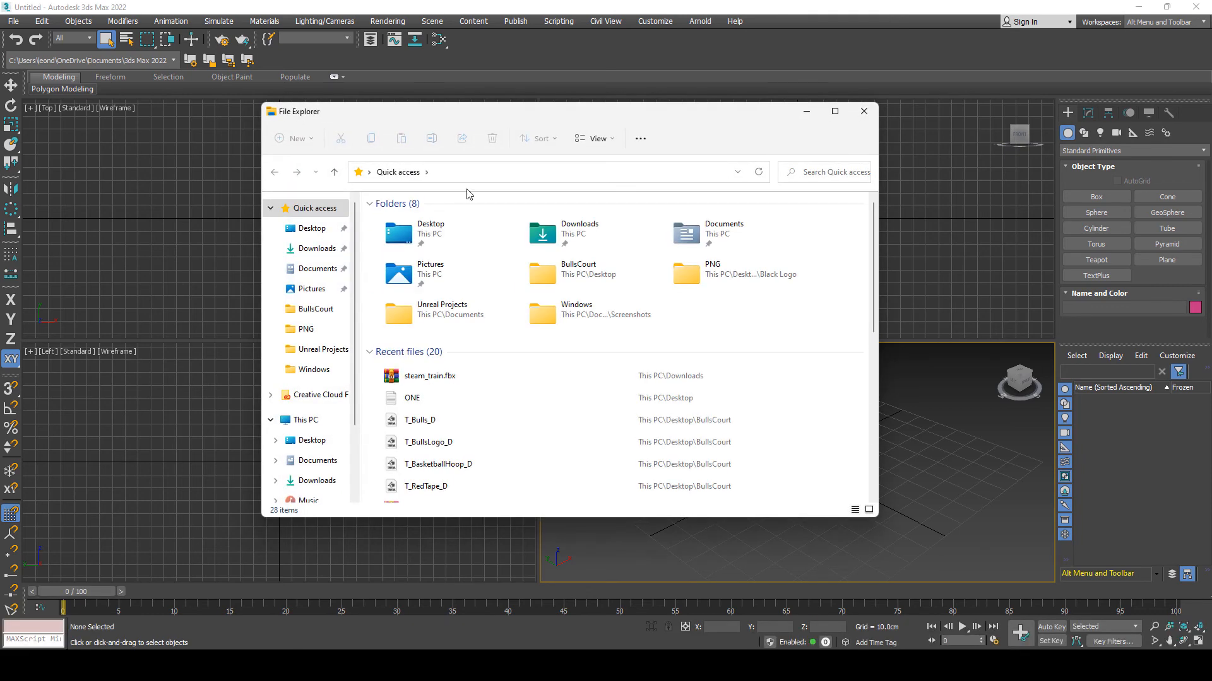
pyautogui.scroll(-3, 328, 373)
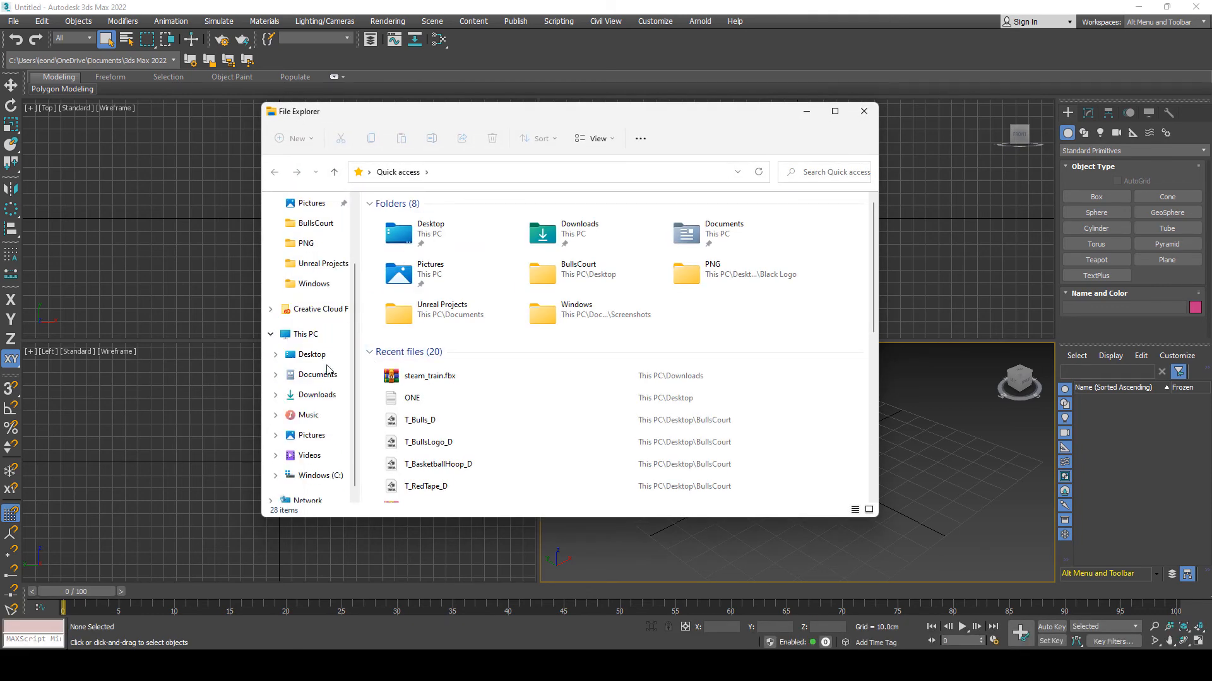
pyautogui.click(330, 452)
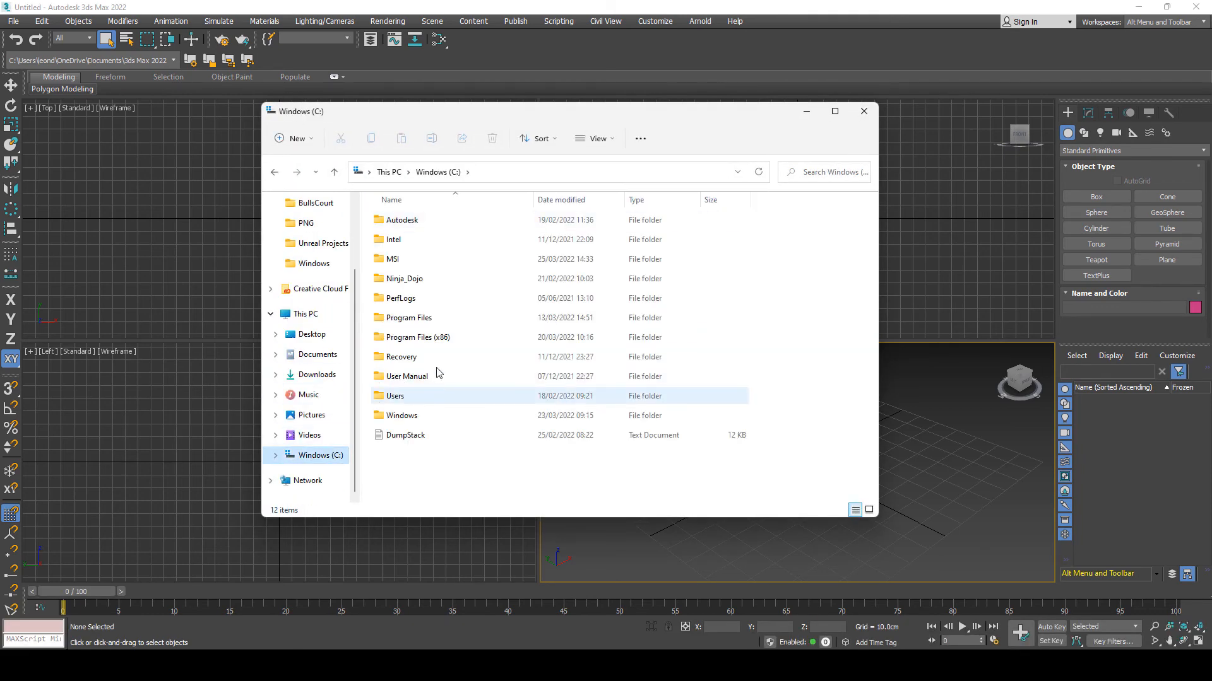
pyautogui.doubleClick(433, 320)
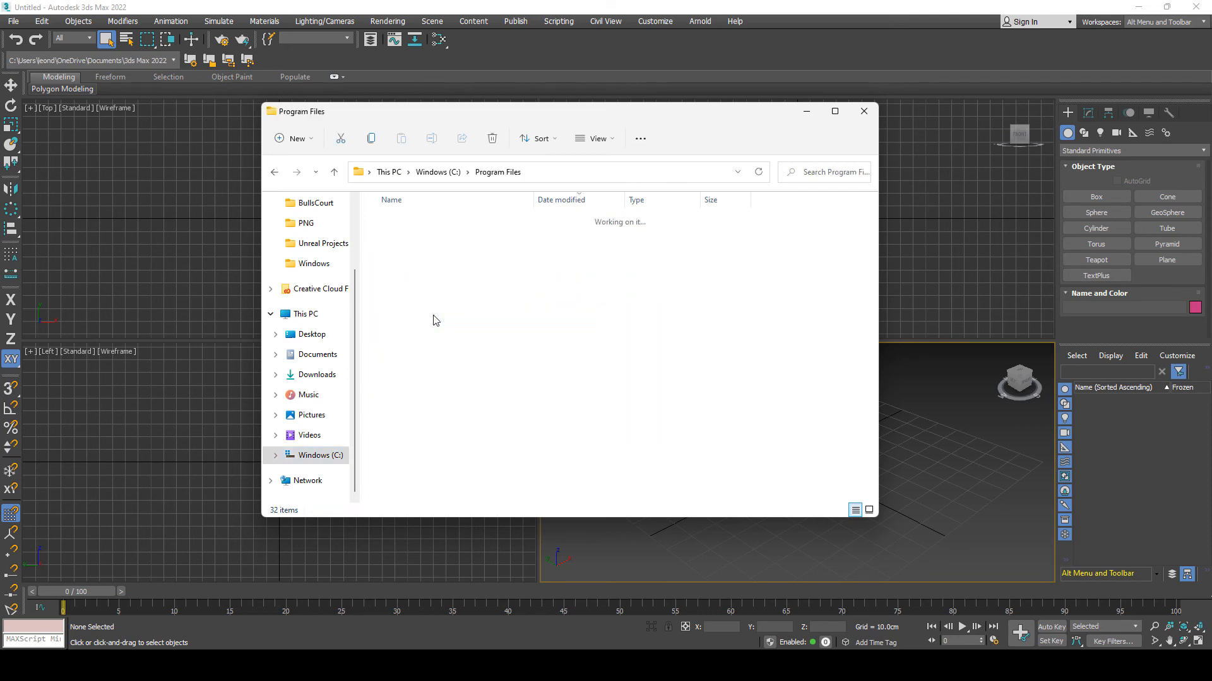
pyautogui.scroll(-5, 436, 322)
pyautogui.scroll(2, 433, 298)
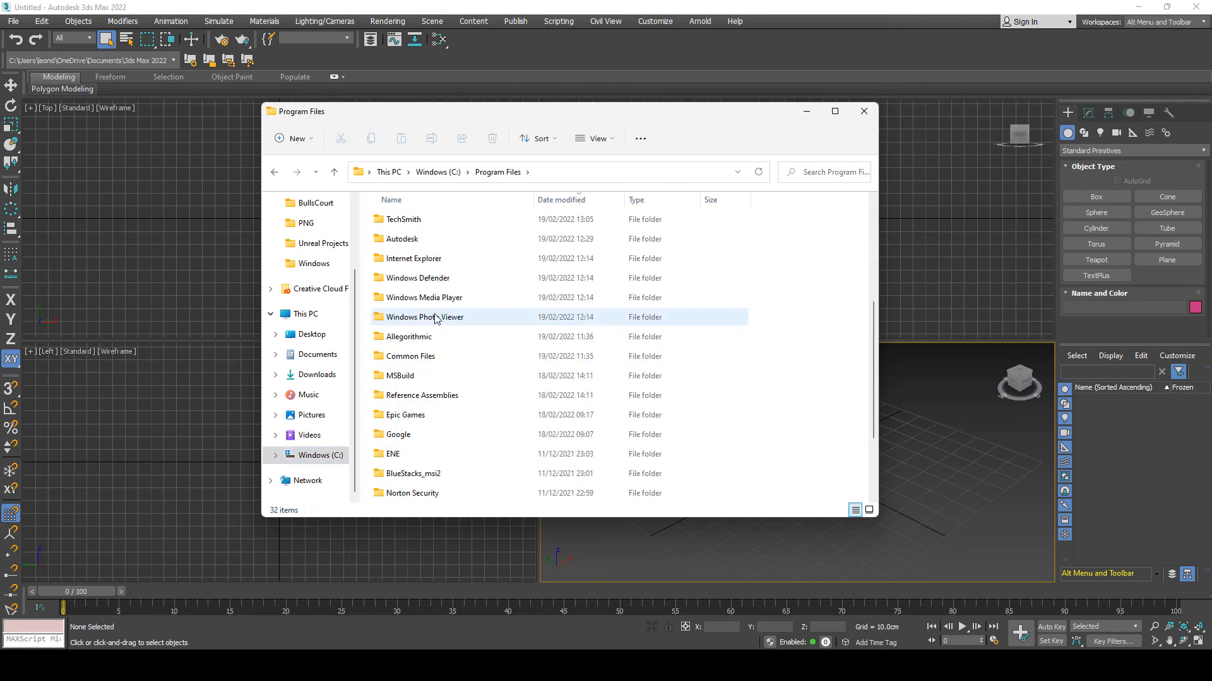
pyautogui.doubleClick(424, 414)
pyautogui.doubleClick(410, 220)
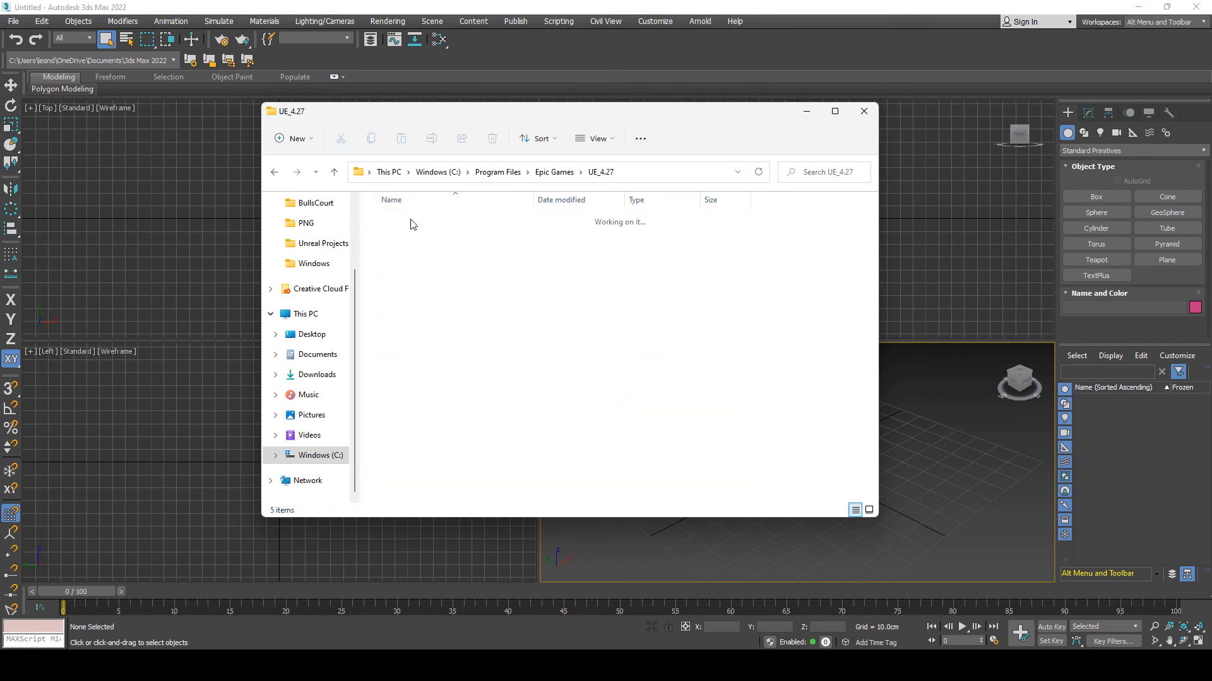
pyautogui.doubleClick(412, 239)
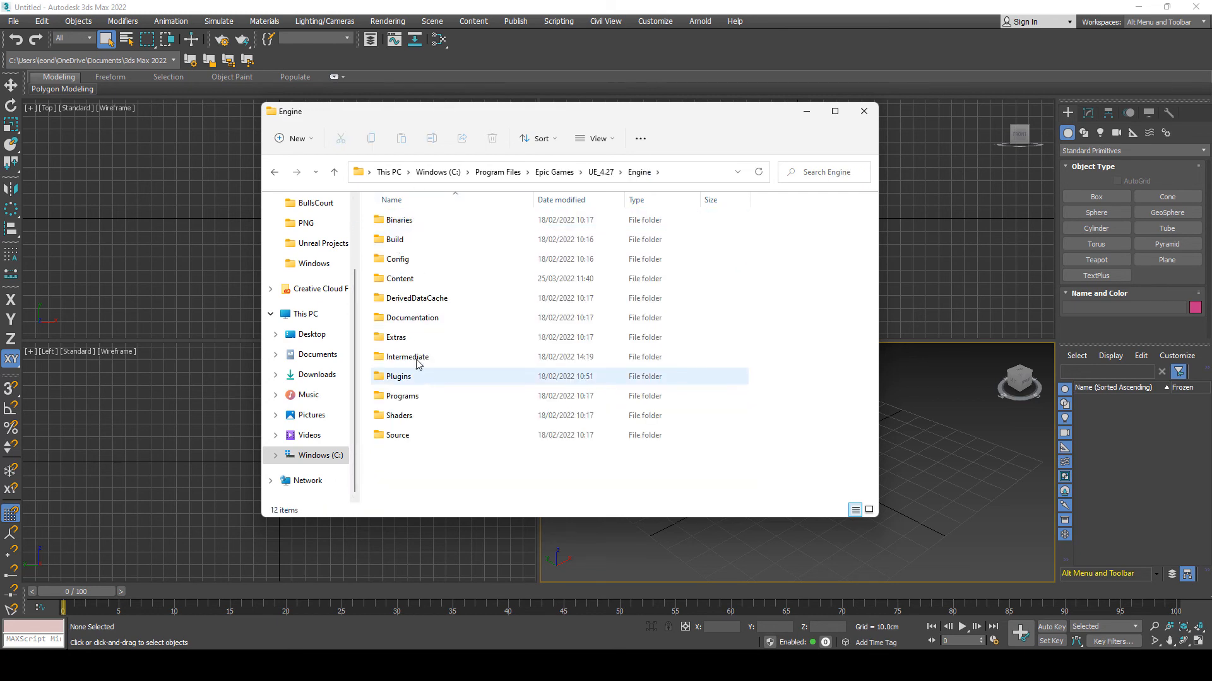
pyautogui.doubleClick(411, 337)
pyautogui.doubleClick(412, 219)
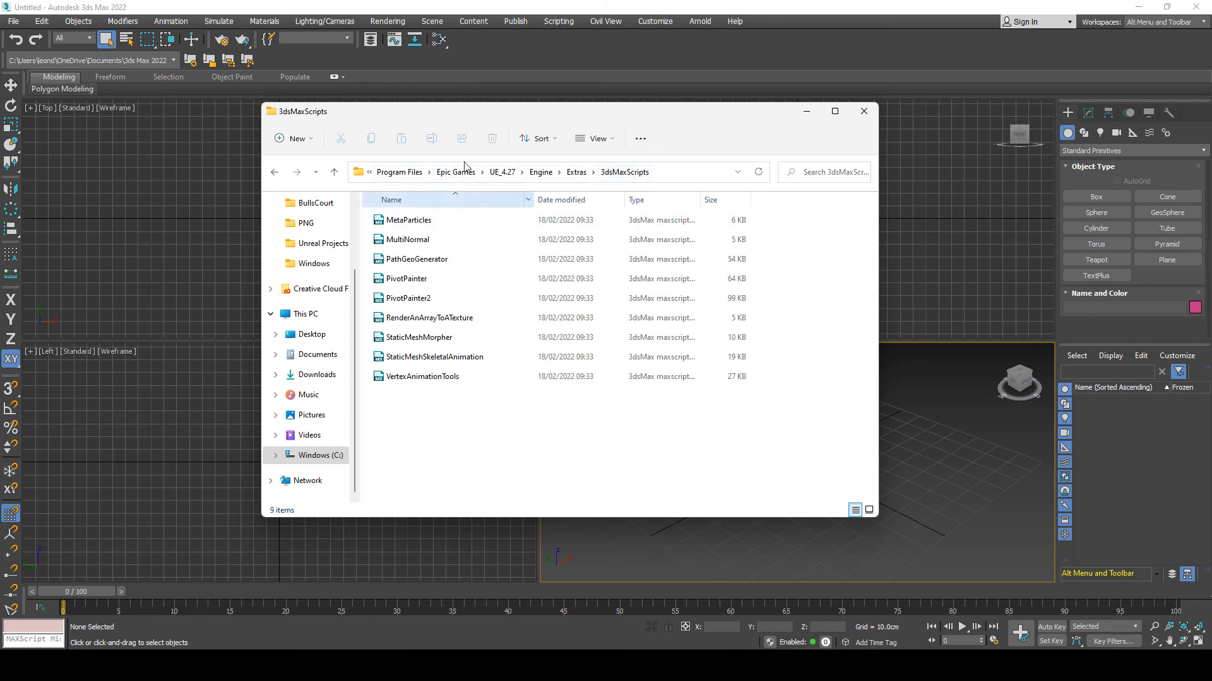
# - Load the PivotPainter2 script into 3ds Max and move its window clear of the perspective view
pyautogui.click(480, 300)
pyautogui.moveTo(496, 307)
pyautogui.mouseDown()
pyautogui.moveTo(931, 429)
pyautogui.moveTo(941, 468)
pyautogui.mouseUp()
pyautogui.click(806, 111)
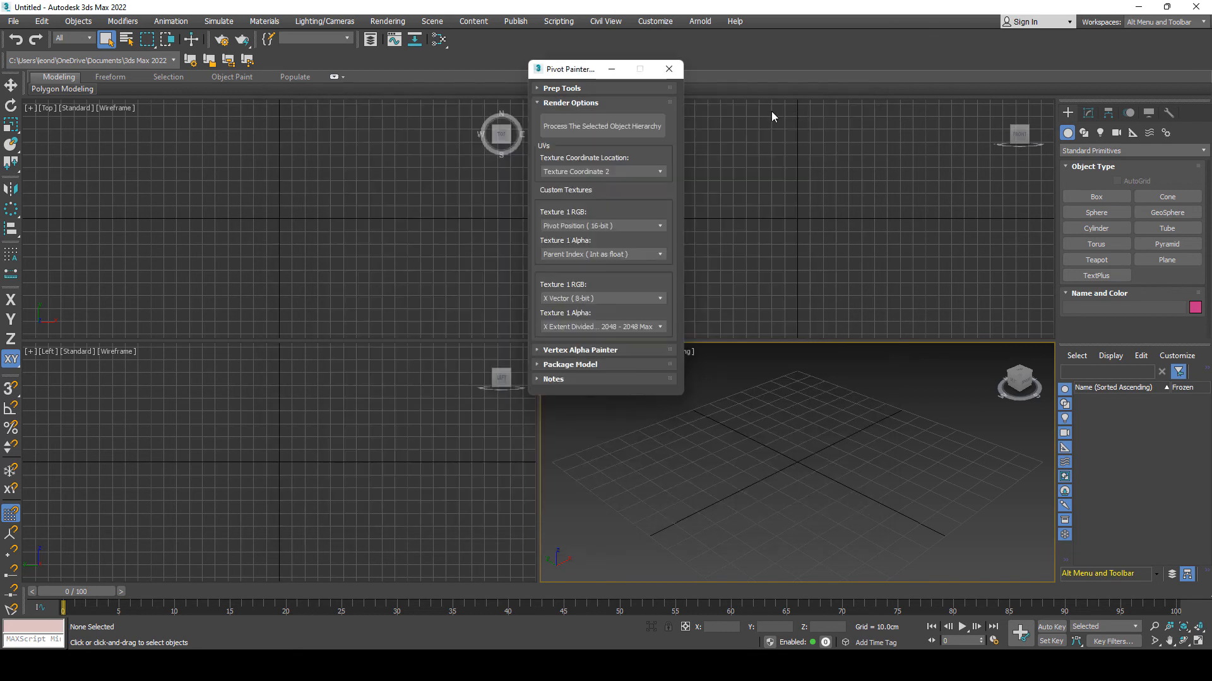
pyautogui.moveTo(581, 69)
pyautogui.mouseDown()
pyautogui.moveTo(241, 119)
pyautogui.moveTo(176, 150)
pyautogui.mouseUp()
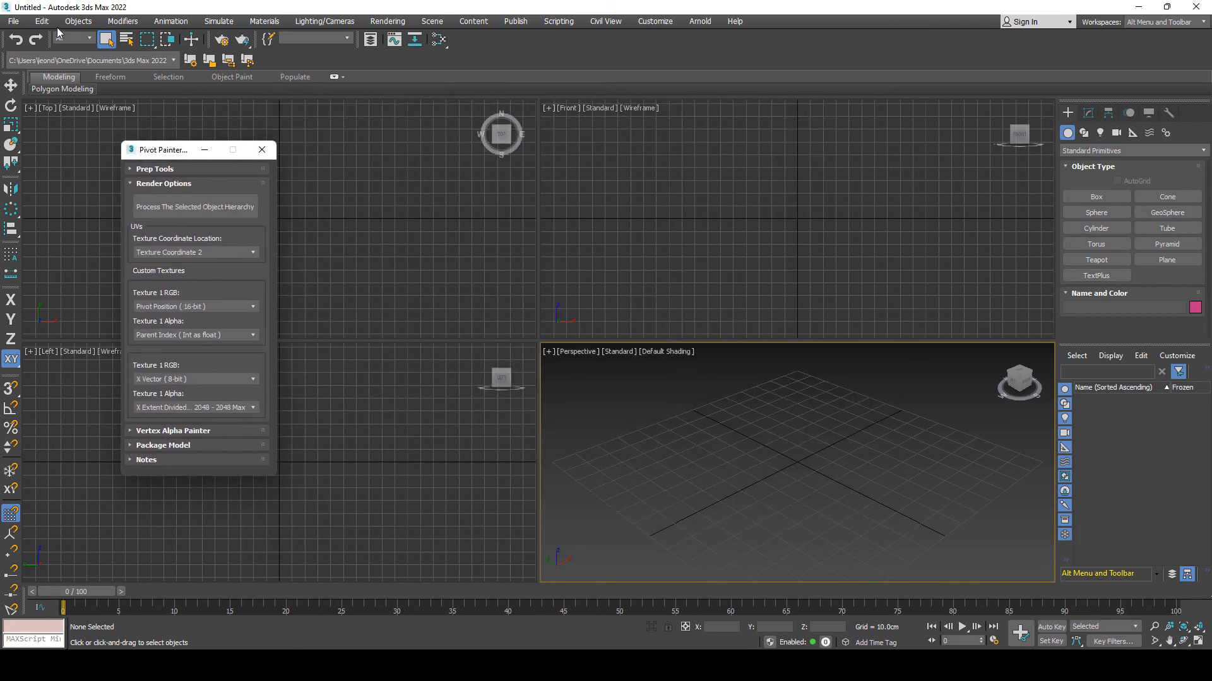
# - Import S_LadyFernA01.fbx from the Desktop into the empty scene
pyautogui.click(13, 21)
pyautogui.moveTo(93, 191)
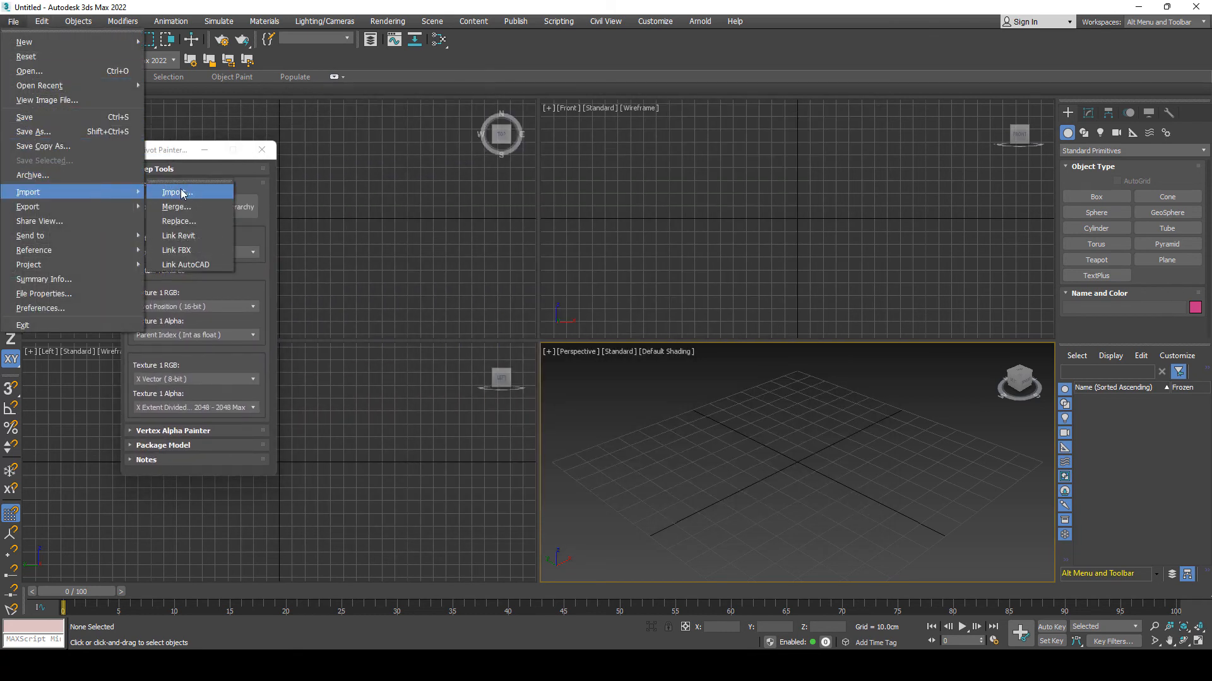
pyautogui.click(182, 192)
pyautogui.click(36, 134)
pyautogui.scroll(-3, 171, 225)
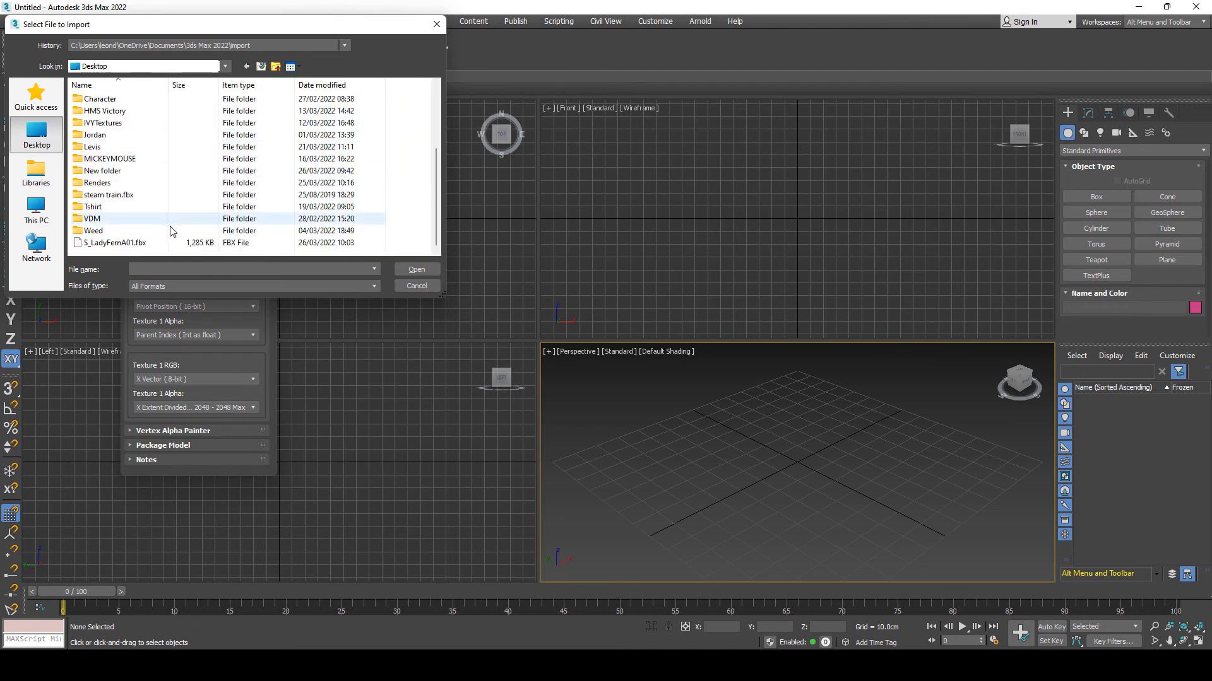
pyautogui.click(146, 245)
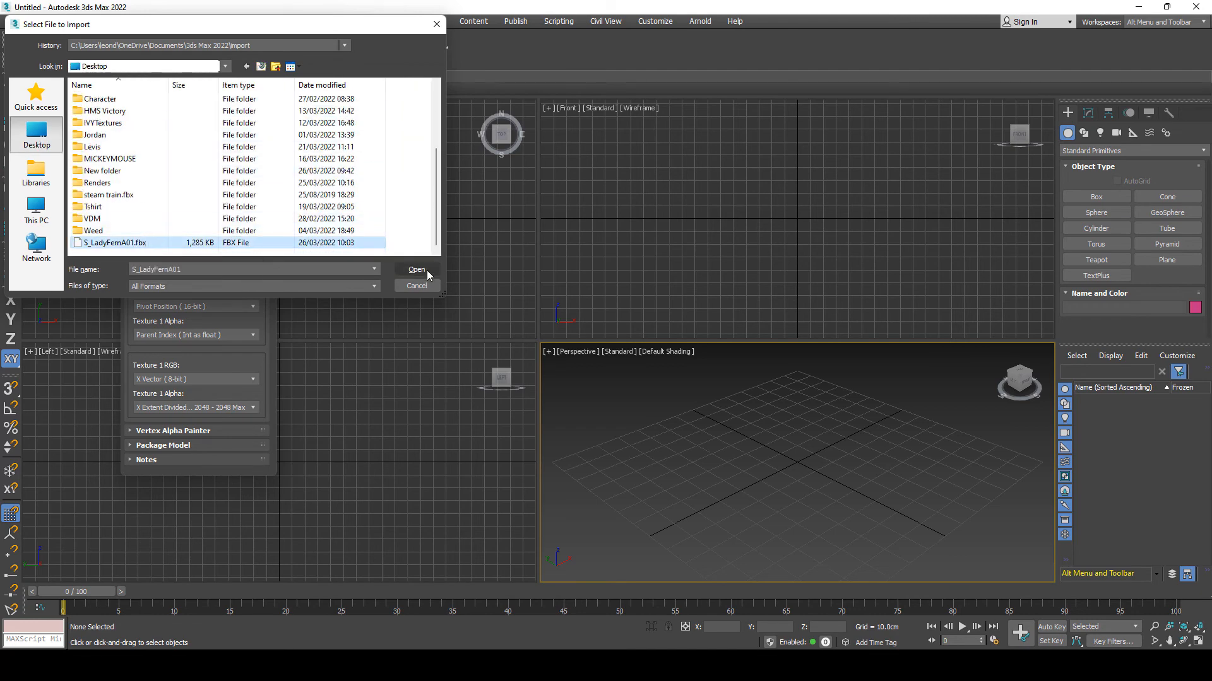
pyautogui.click(417, 269)
pyautogui.click(710, 493)
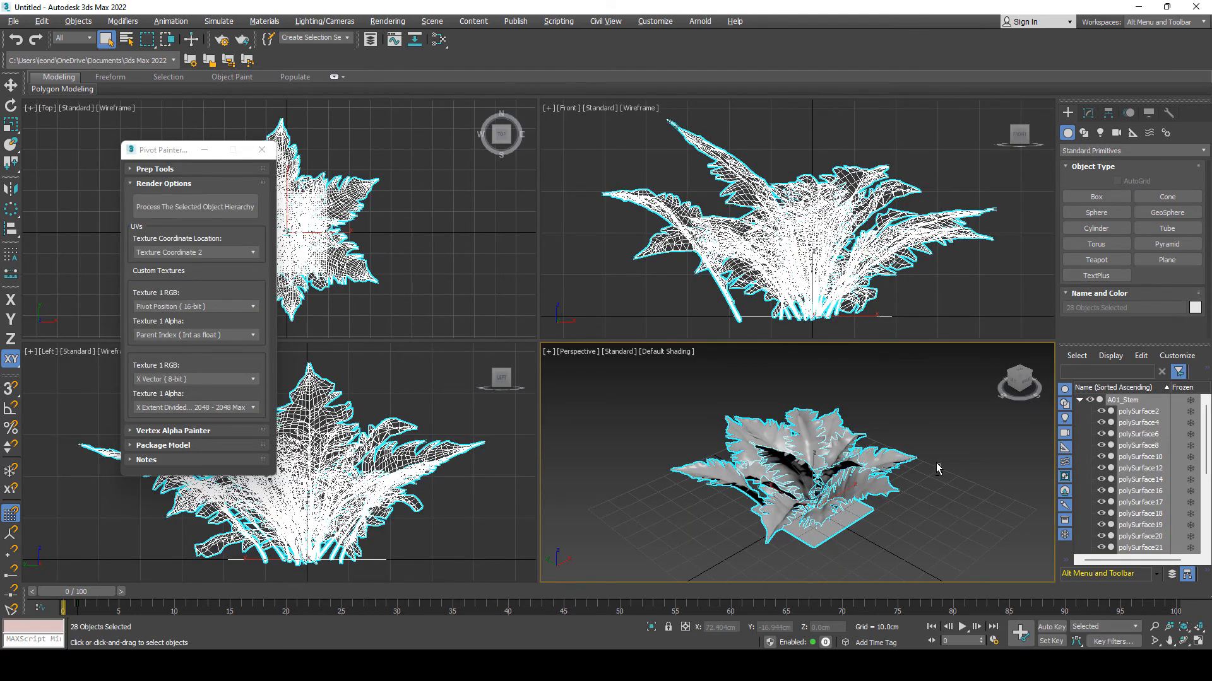
# - Rotate only the pivot of the A01_Stem plane to X 0 and Y -90 degrees
pyautogui.click(954, 456)
pyautogui.keyDown('alt'); pyautogui.moveTo(954, 457); pyautogui.dragTo(871, 499, button='middle'); pyautogui.keyUp('alt')
pyautogui.scroll(4, 938, 506)
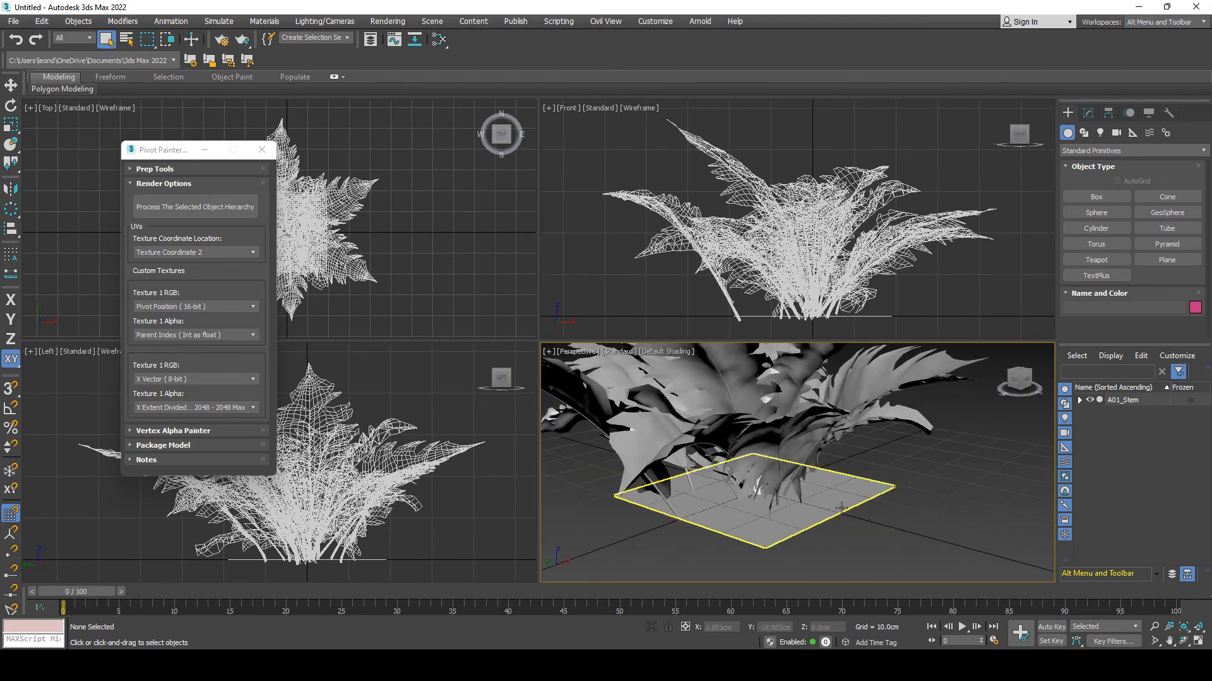
pyautogui.click(855, 496)
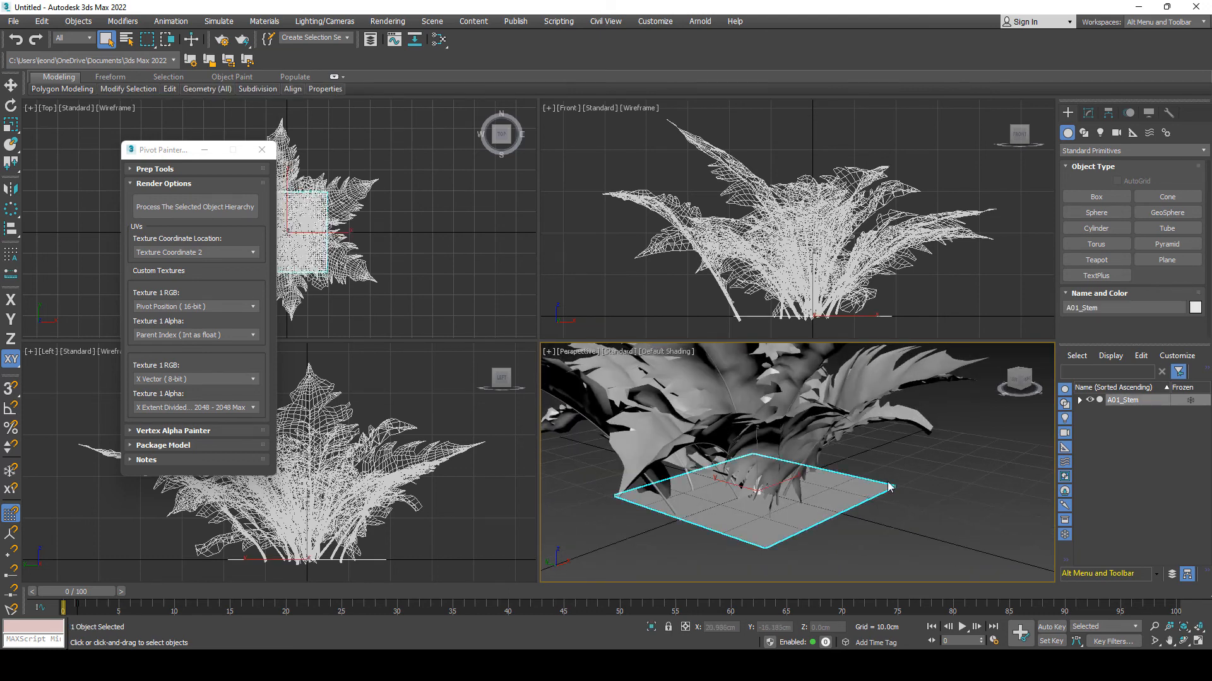
pyautogui.press('e')
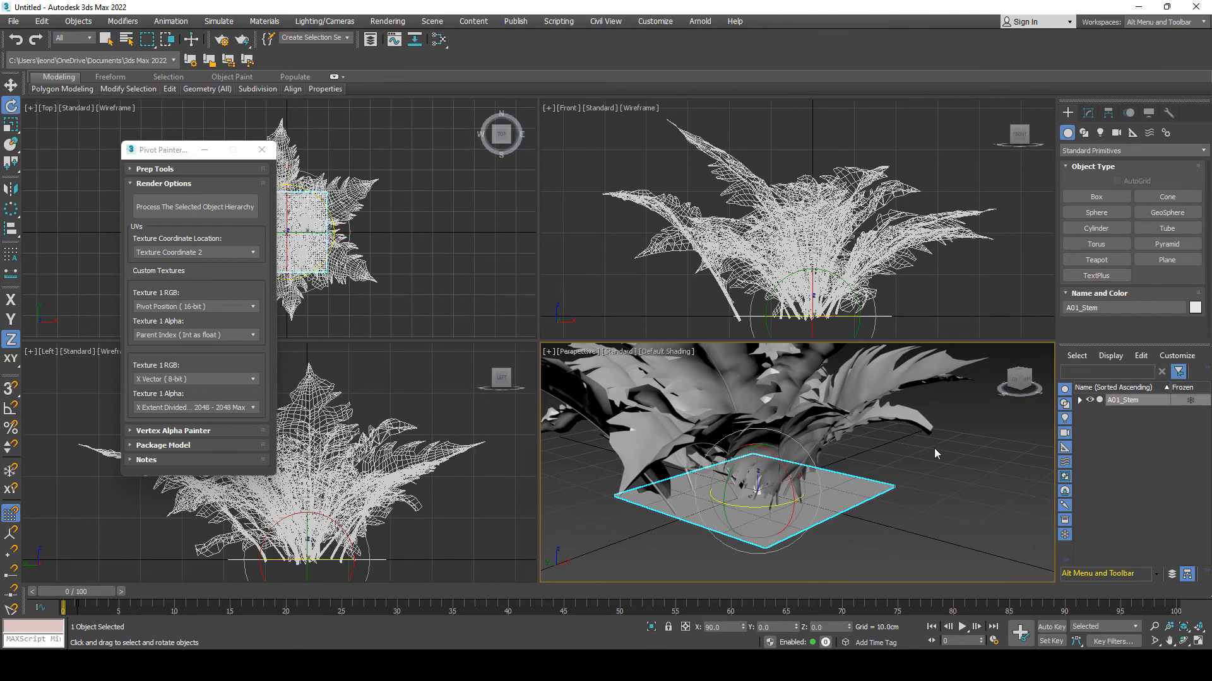
pyautogui.click(1108, 114)
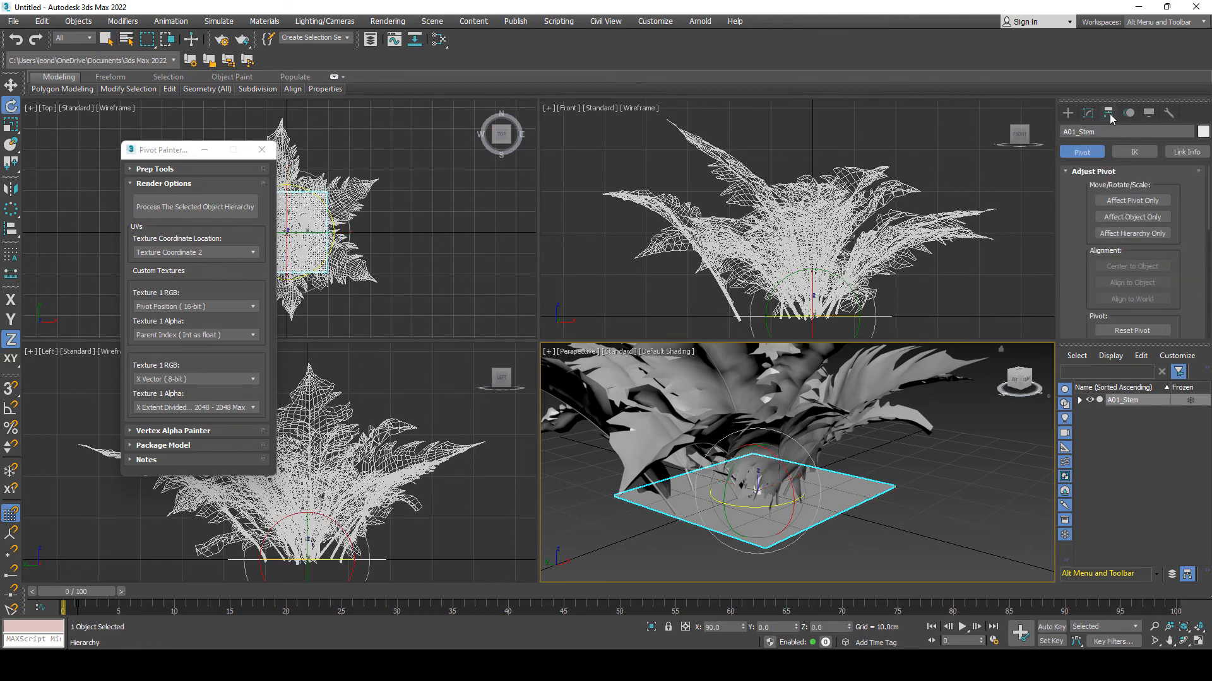
pyautogui.click(1132, 200)
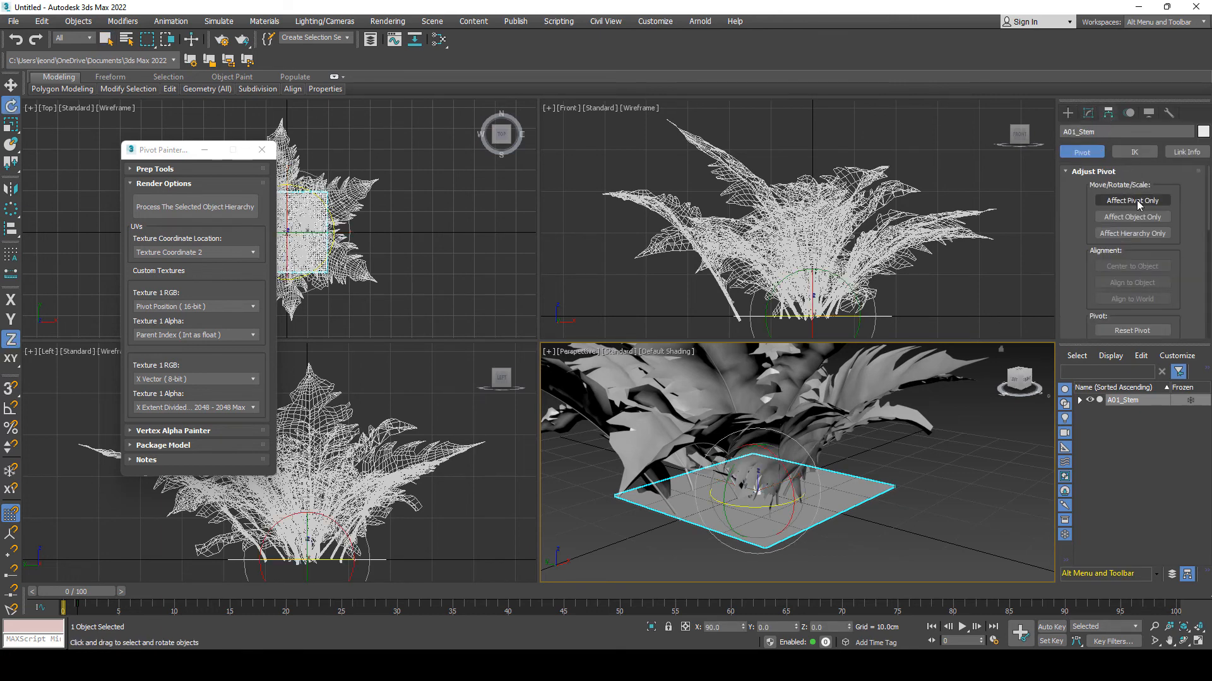
pyautogui.doubleClick(726, 628)
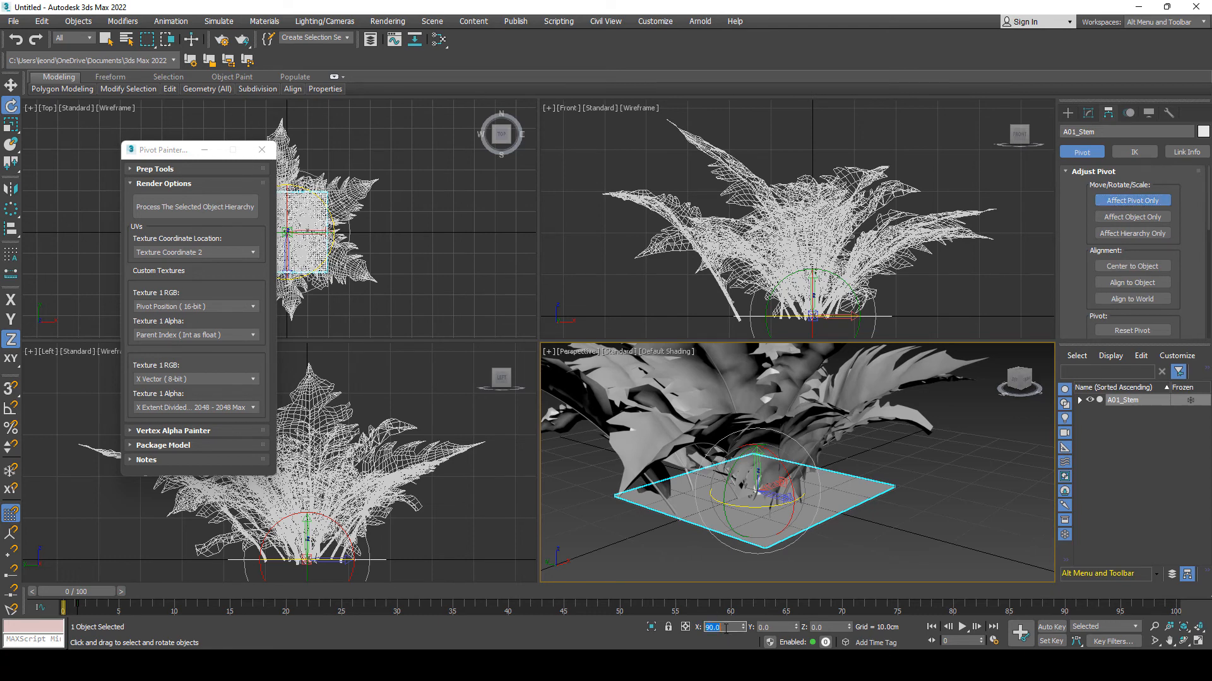
pyautogui.click(770, 628)
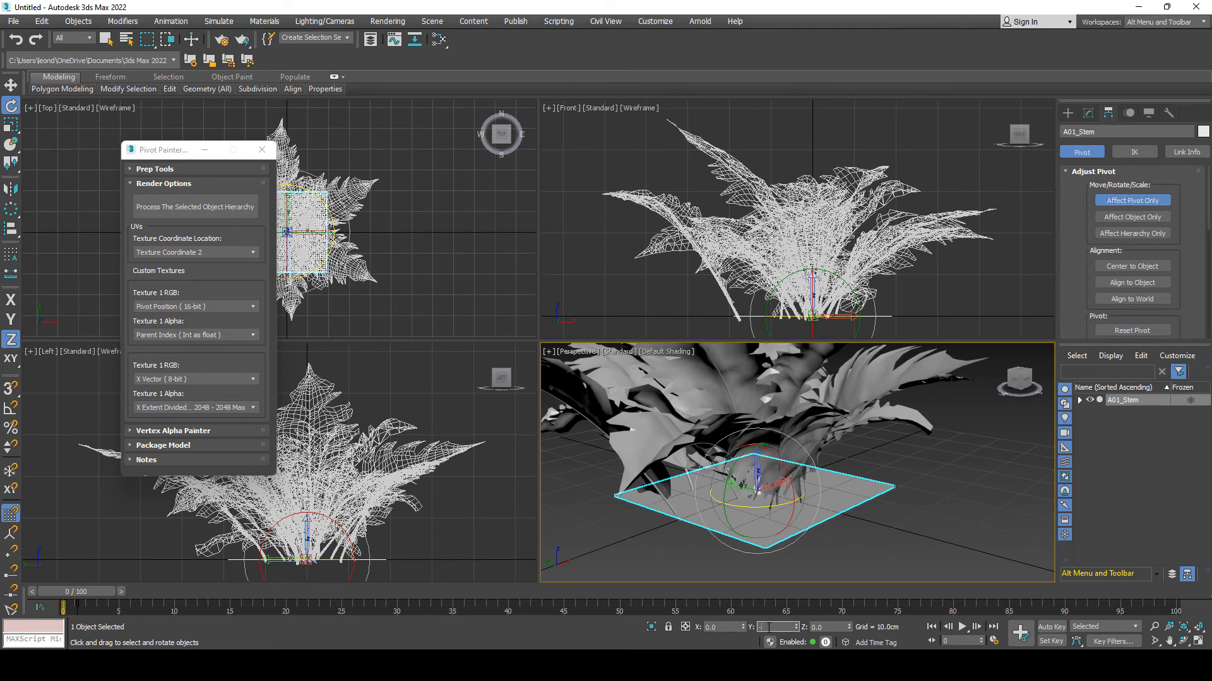
pyautogui.write('-90')
pyautogui.press('Return')
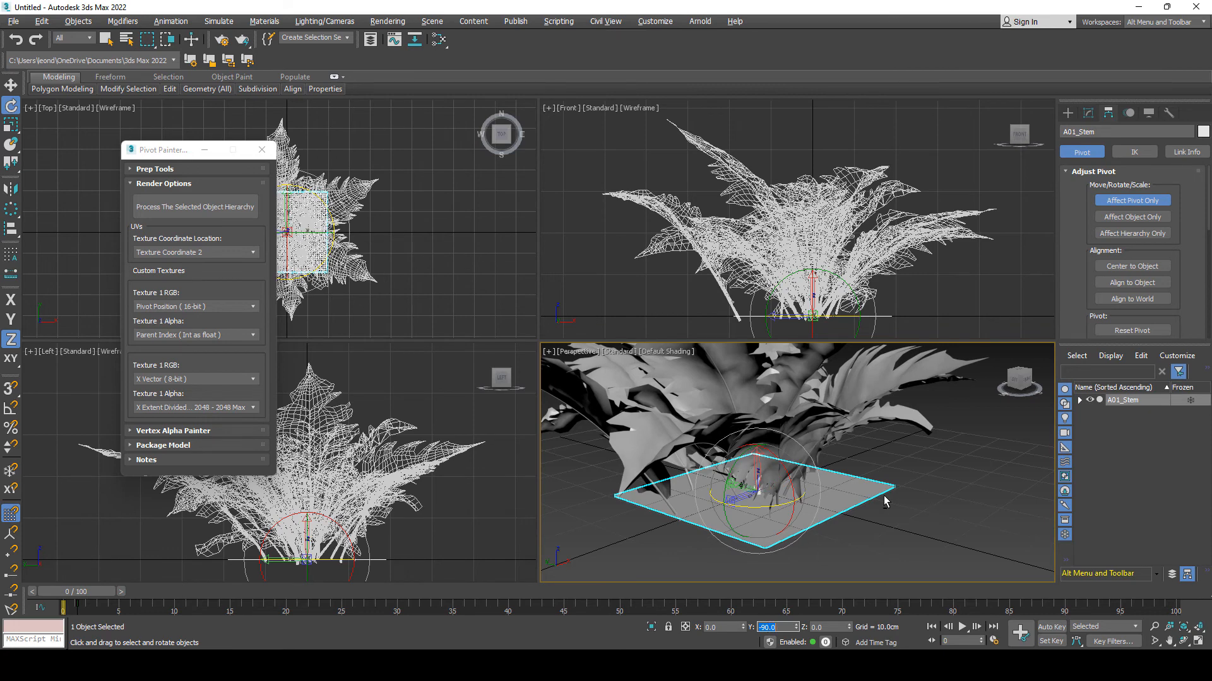
pyautogui.keyDown('alt'); pyautogui.moveTo(890, 507); pyautogui.dragTo(817, 469, button='middle'); pyautogui.keyUp('alt')
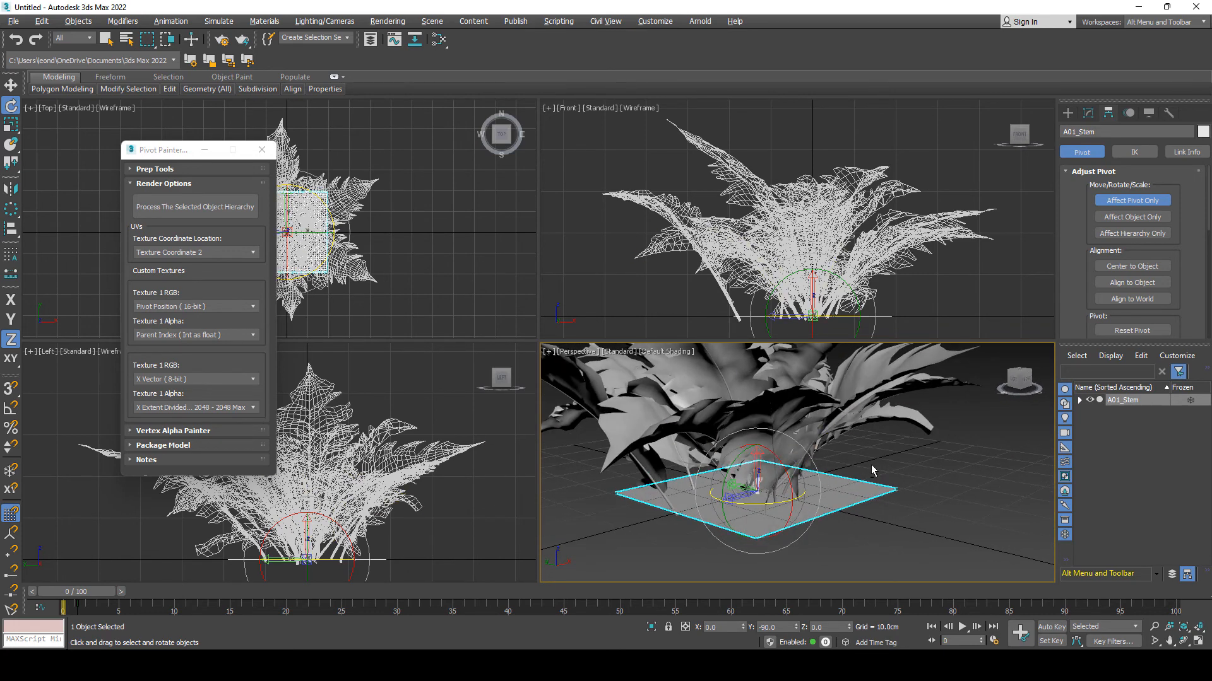
pyautogui.keyDown('alt'); pyautogui.moveTo(873, 470); pyautogui.dragTo(891, 481, button='middle'); pyautogui.keyUp('alt')
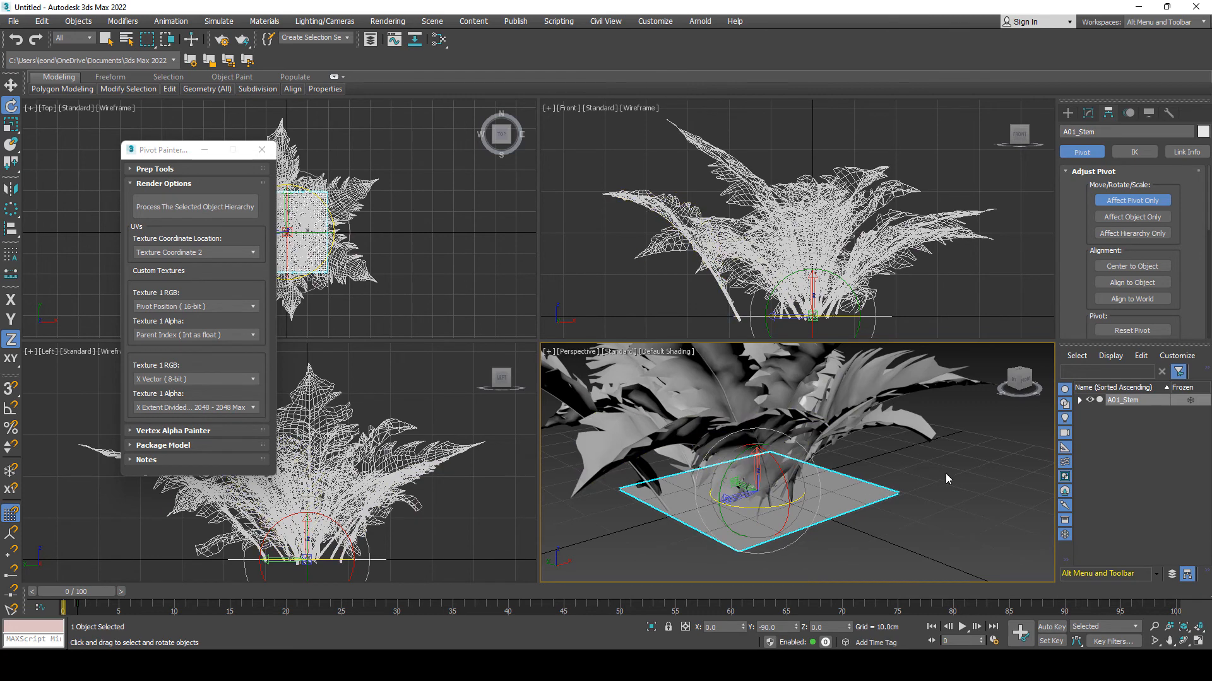
pyautogui.keyDown('alt'); pyautogui.moveTo(913, 472); pyautogui.dragTo(914, 470, button='middle'); pyautogui.keyUp('alt')
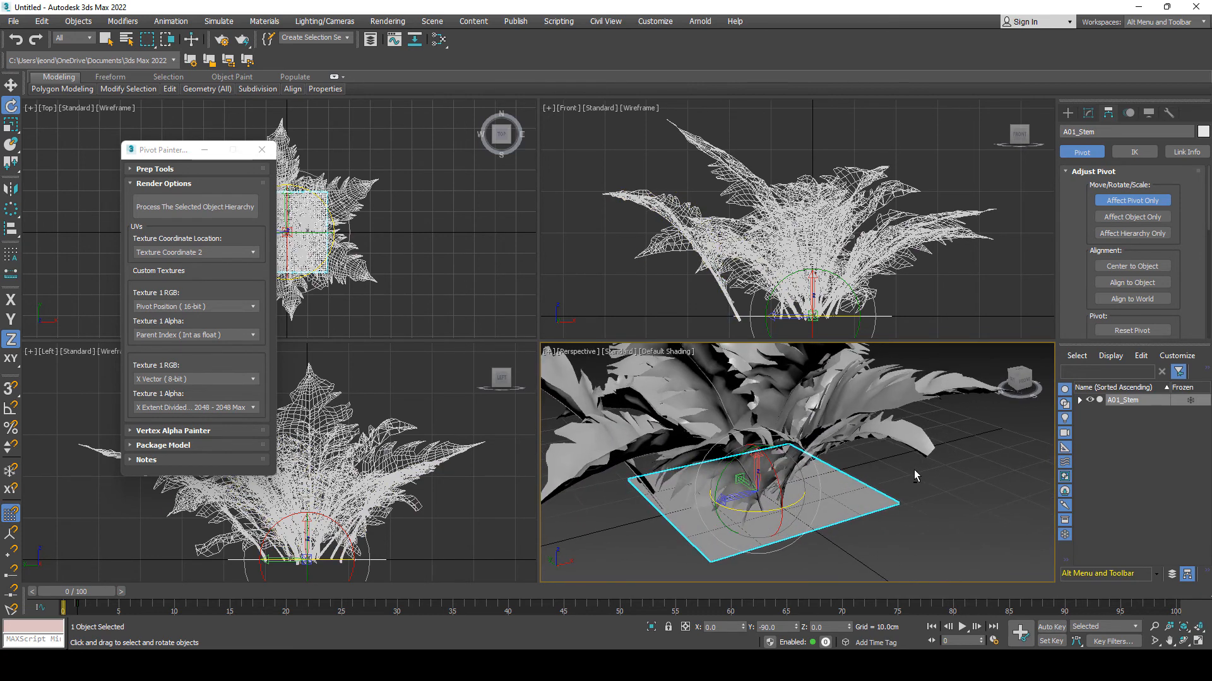
# - Create a named selection set with the default name from the frond meshes polySurface2 through polySurface51 under A01_Stem
pyautogui.click(133, 169)
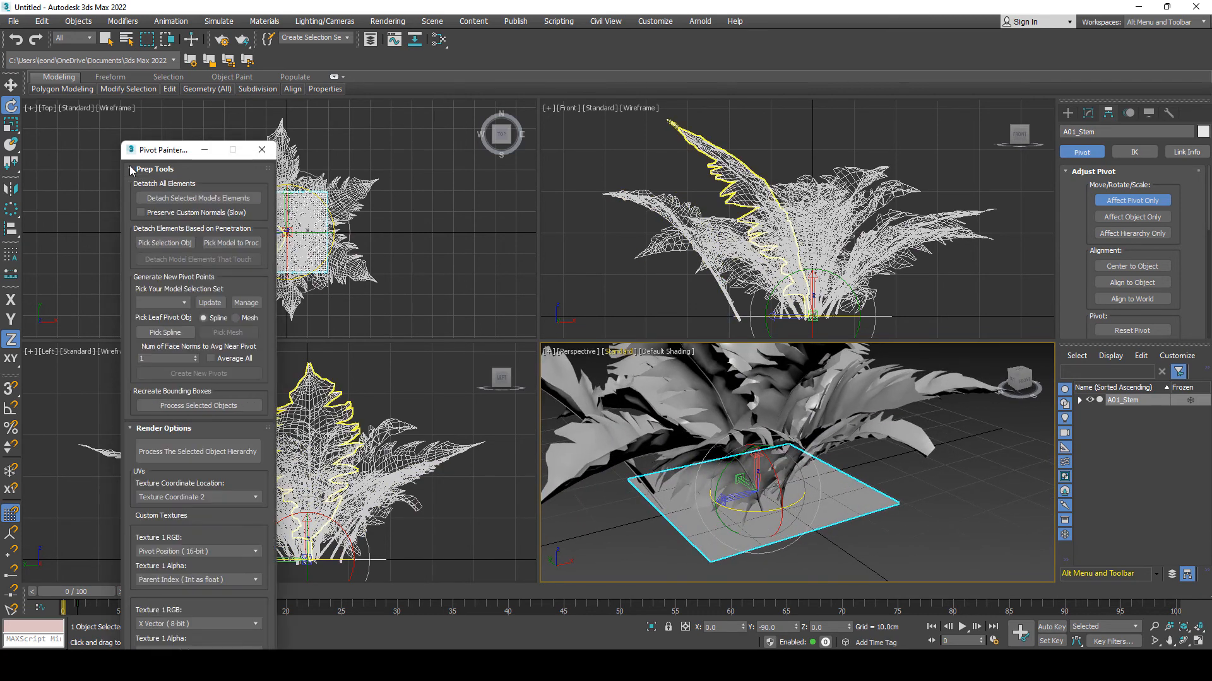
pyautogui.click(247, 304)
pyautogui.moveTo(153, 181)
pyautogui.mouseDown()
pyautogui.moveTo(174, 155)
pyautogui.moveTo(414, 135)
pyautogui.mouseUp()
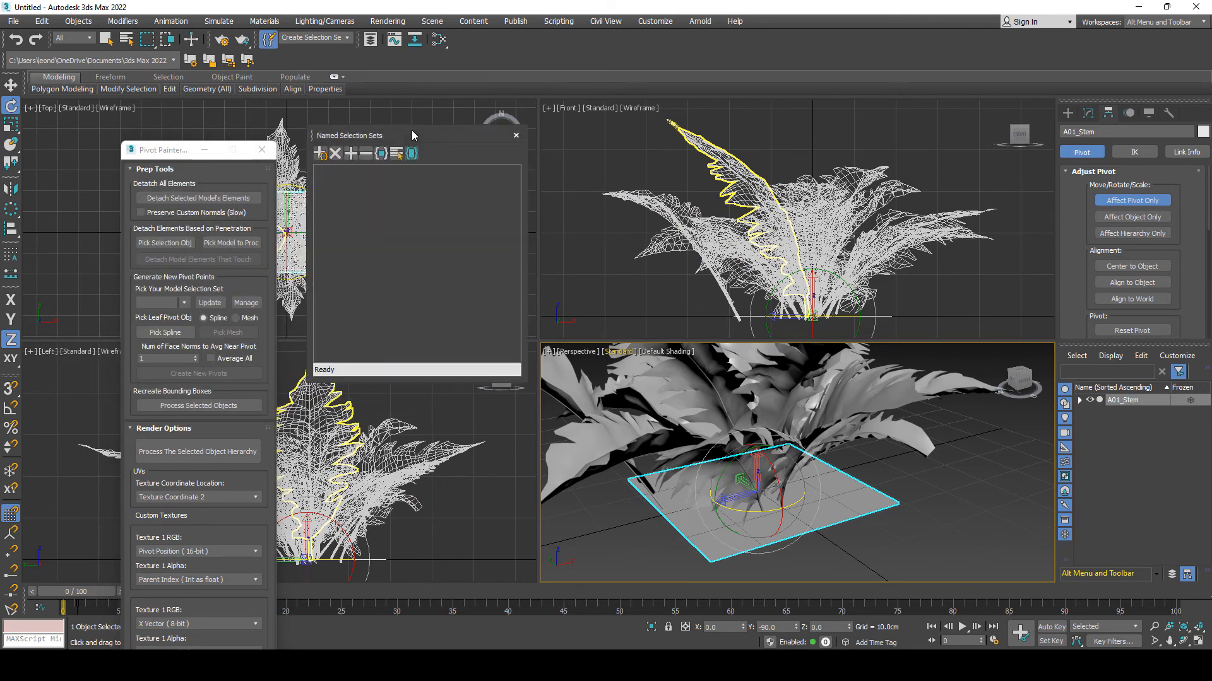
pyautogui.click(1080, 400)
pyautogui.click(1140, 412)
pyautogui.scroll(-5, 1153, 480)
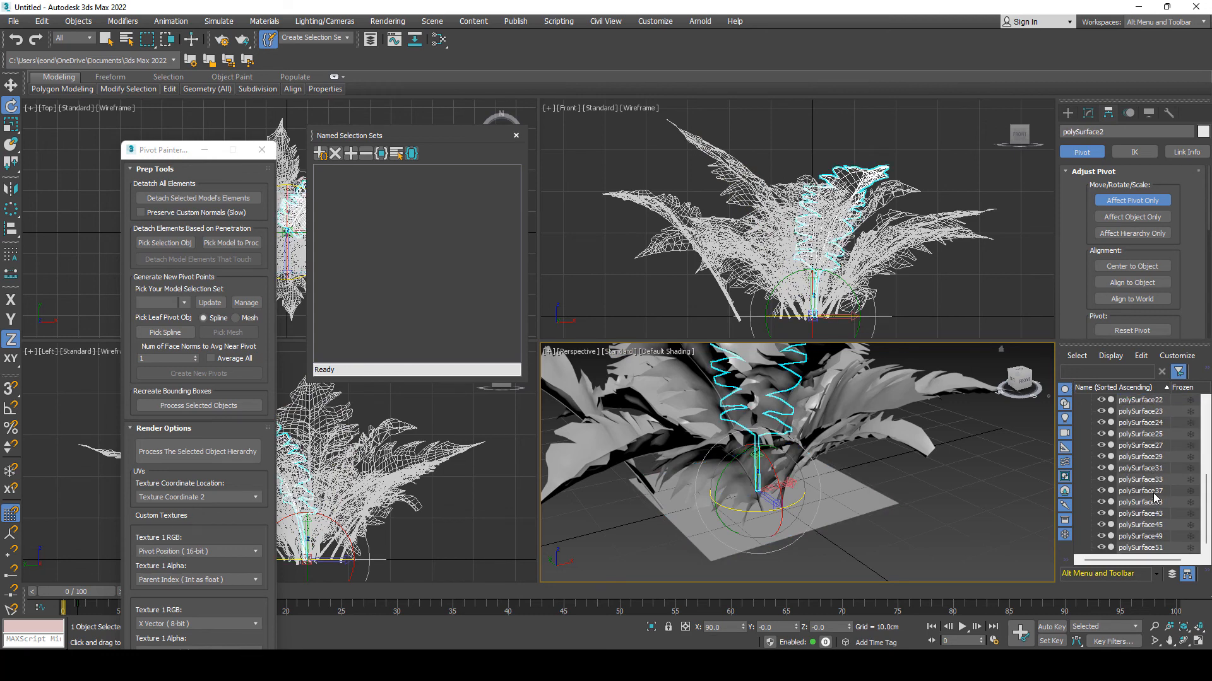
pyautogui.keyDown('shift'); pyautogui.click(1140, 548); pyautogui.keyUp('shift')
pyautogui.scroll(5, 1148, 479)
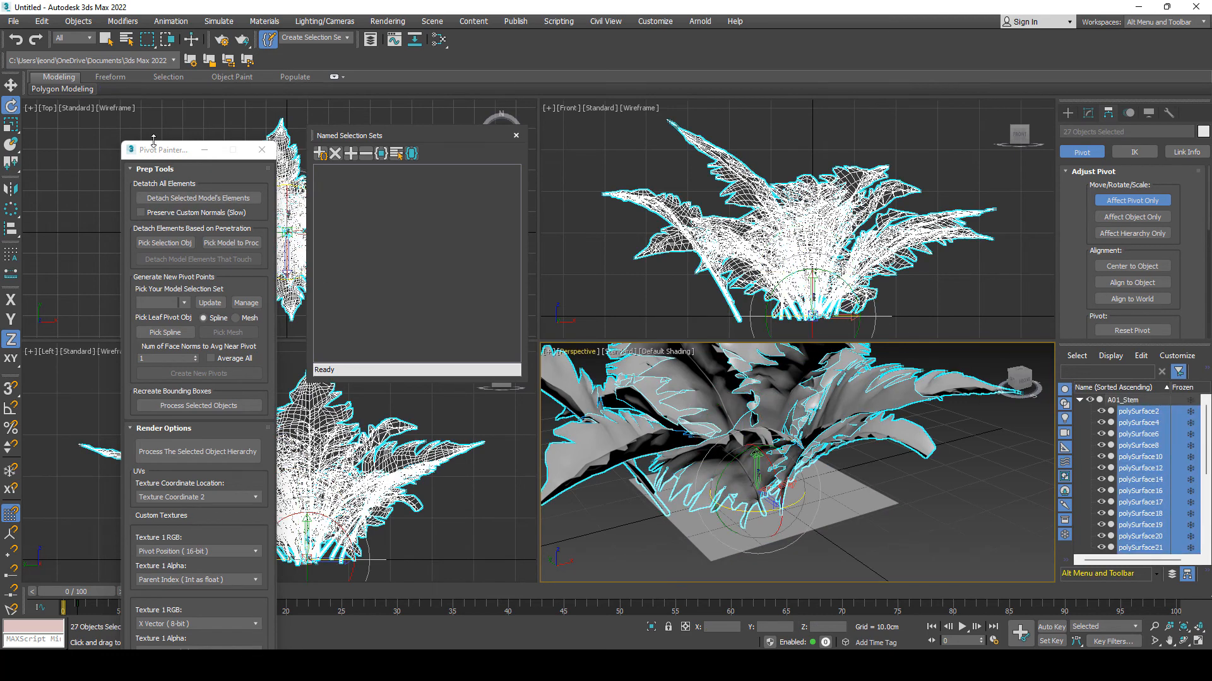
pyautogui.click(320, 155)
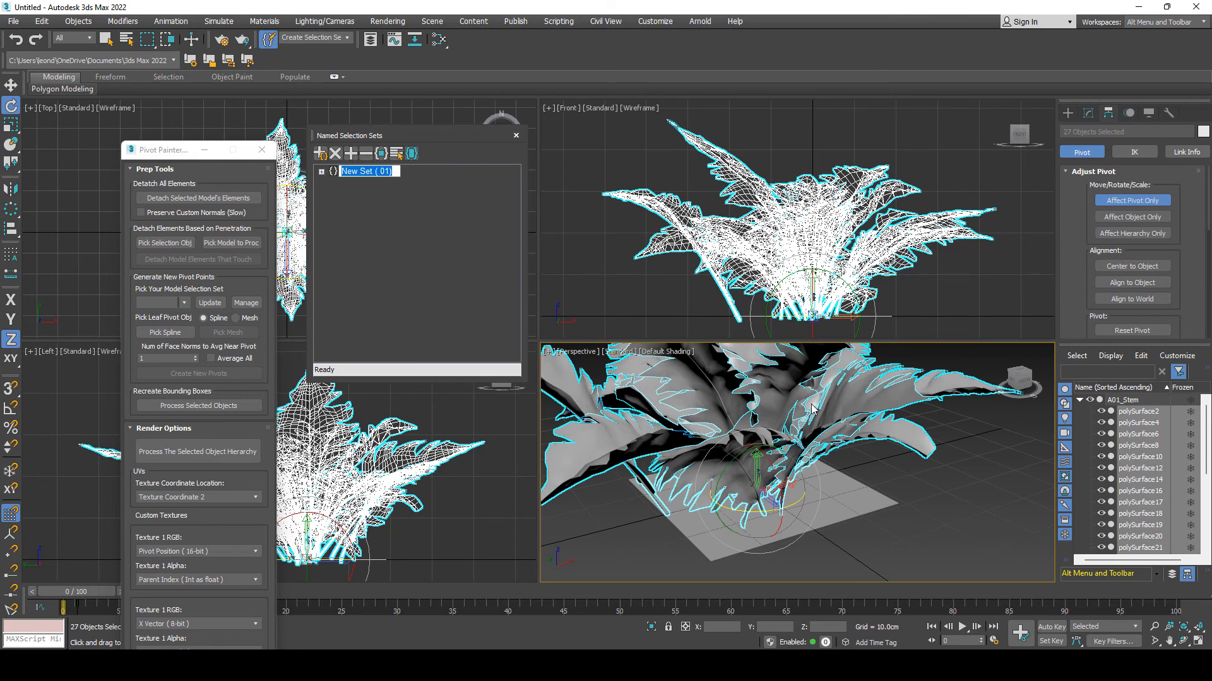
pyautogui.press('Return')
# - Review the members of the new selection set and update the model selection set list in Pivot Painter's Prep Tools
pyautogui.click(322, 172)
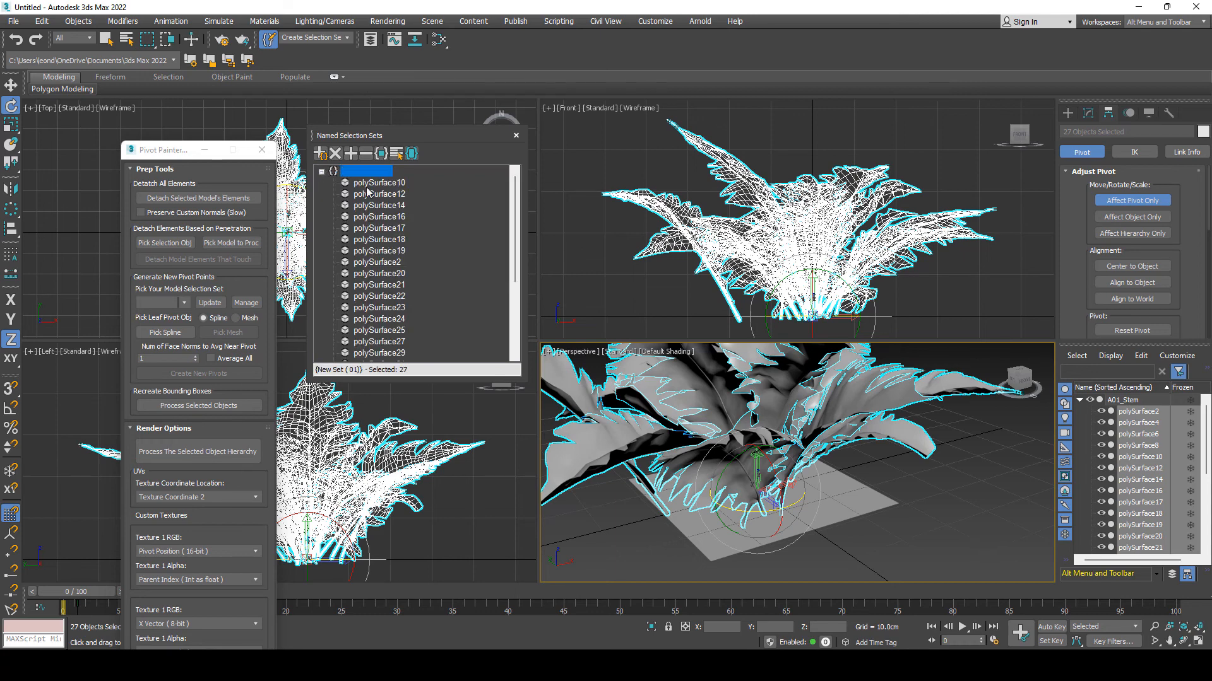
pyautogui.scroll(-2, 441, 243)
pyautogui.scroll(2, 448, 256)
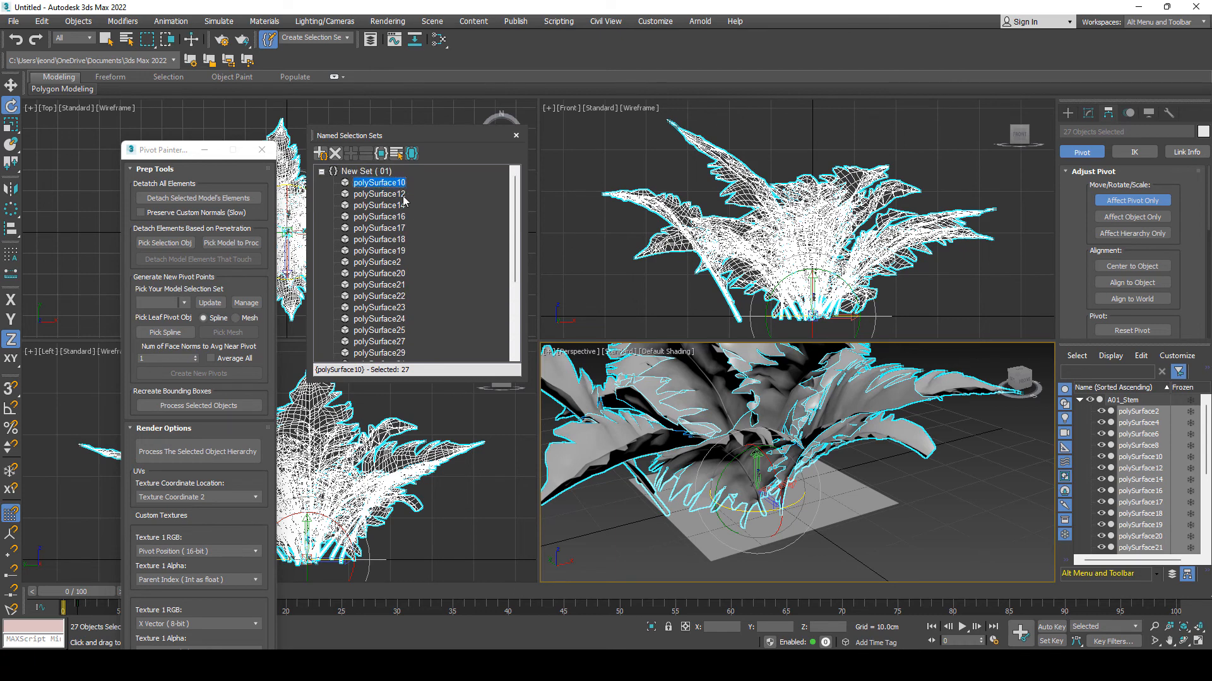
pyautogui.click(209, 304)
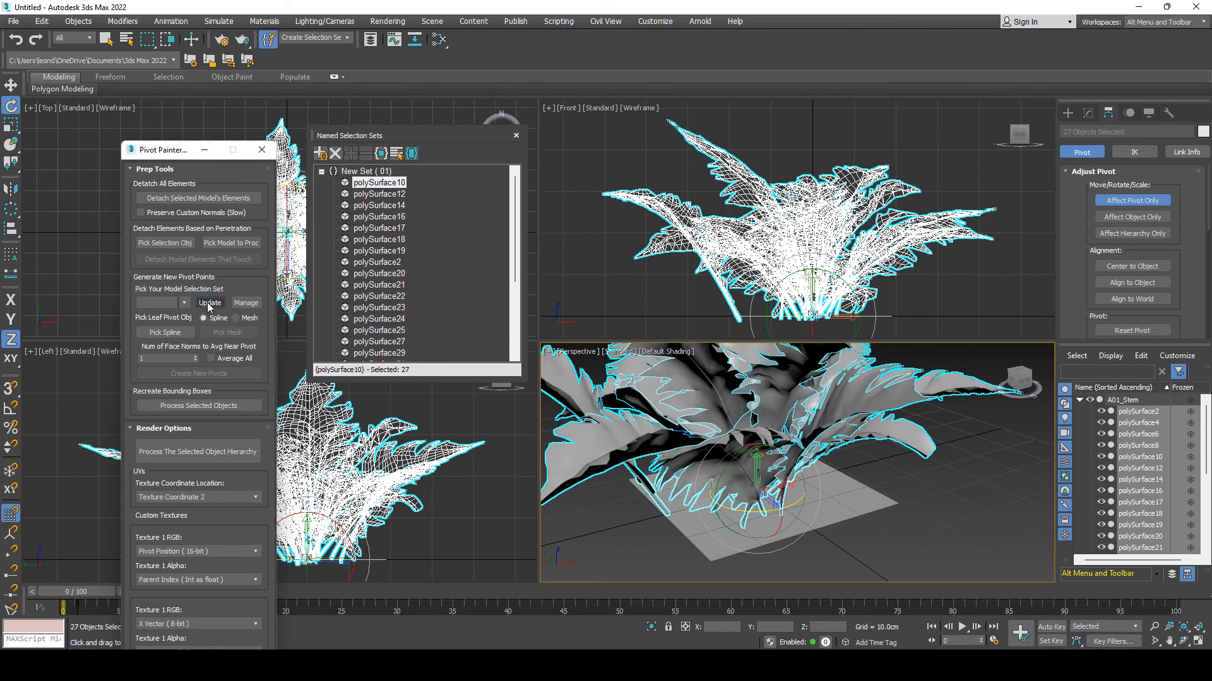
# - Set New Set (01) as the model selection set and pick the A01_Stem mesh as the leaf pivot object
pyautogui.click(181, 303)
pyautogui.click(172, 315)
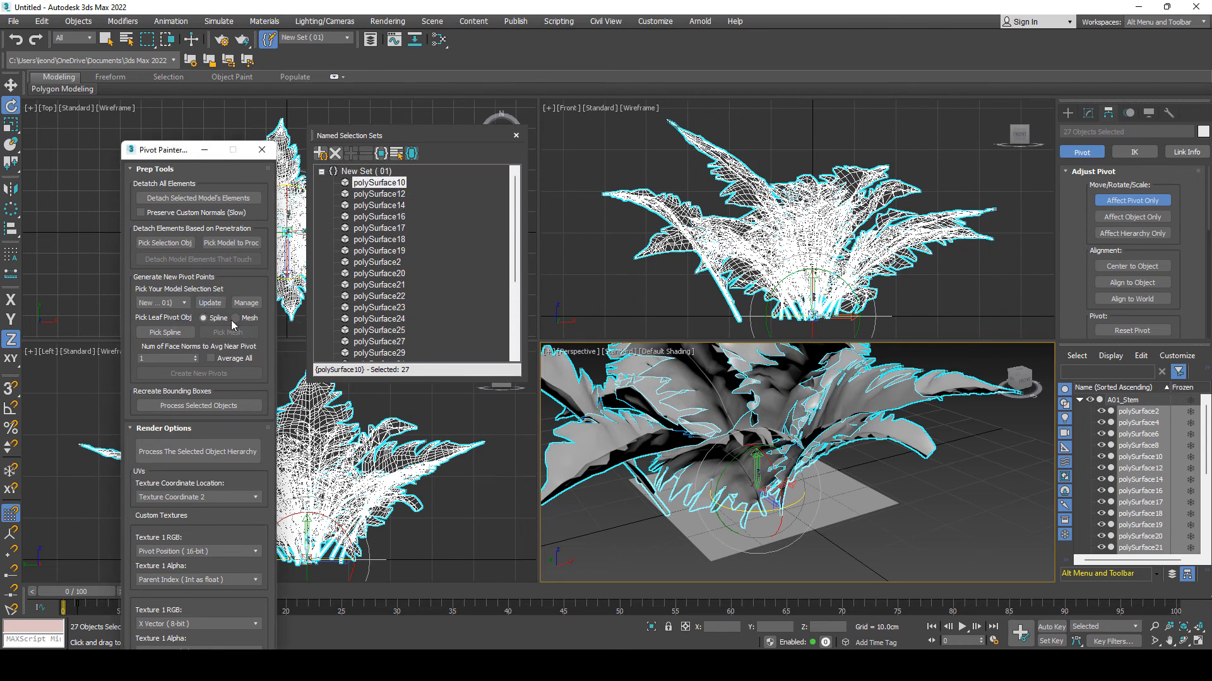
pyautogui.click(243, 319)
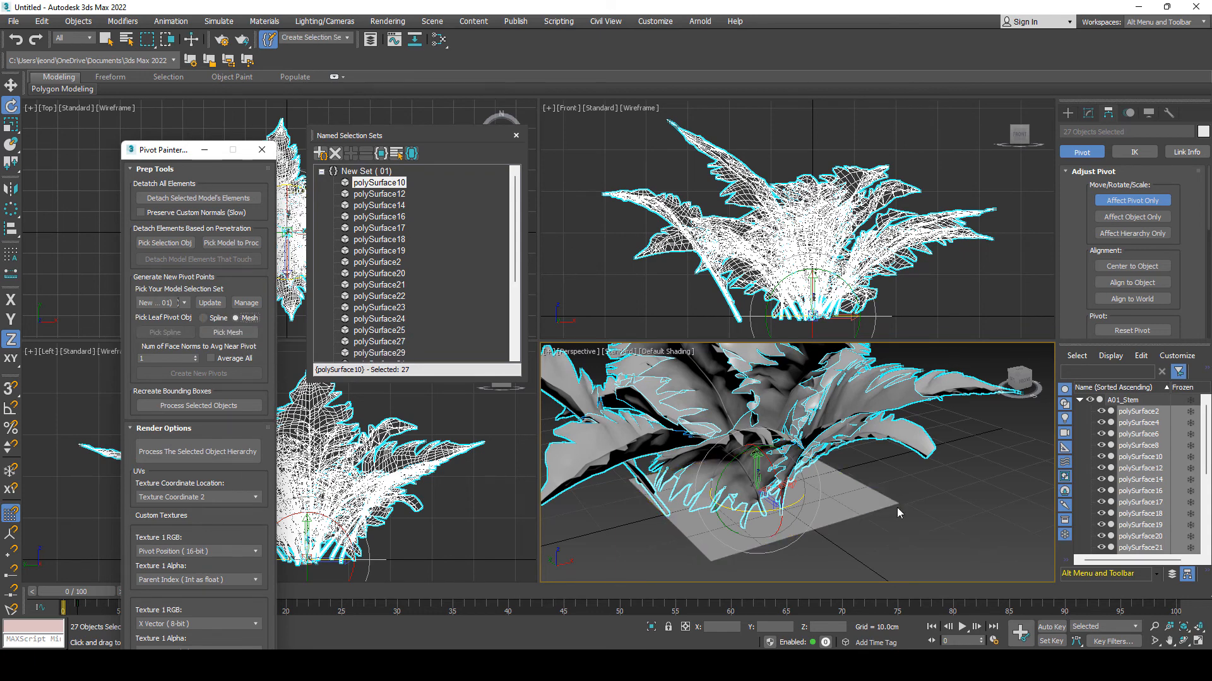
pyautogui.click(855, 496)
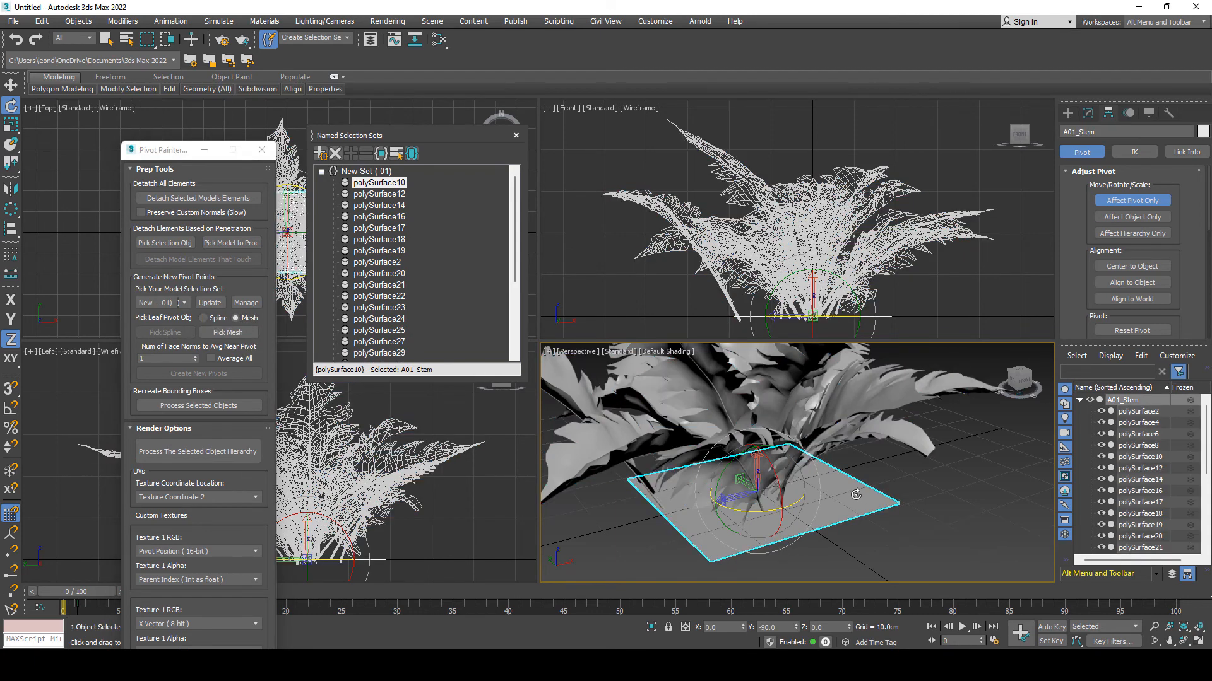
pyautogui.click(227, 333)
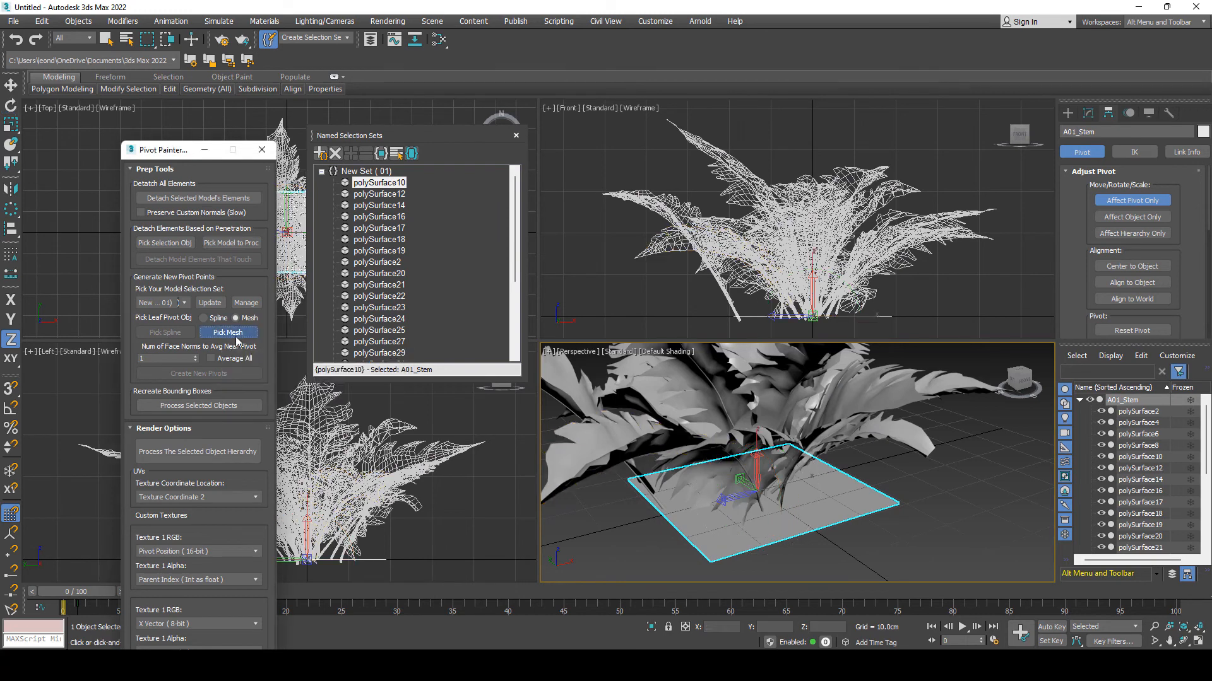
pyautogui.click(852, 504)
pyautogui.scroll(-5, 856, 505)
pyautogui.click(930, 532)
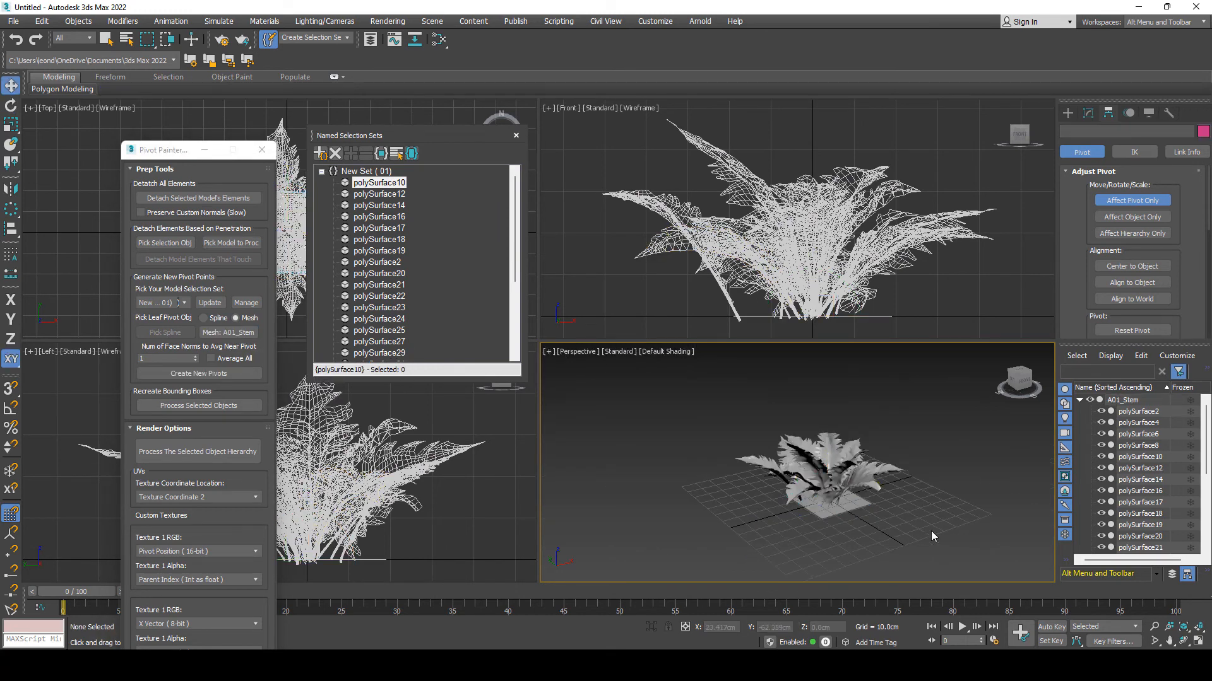
# - Convert all the fern fronds and the A01_Stem plane to Editable Poly
pyautogui.scroll(4, 930, 531)
pyautogui.scroll(-4, 905, 526)
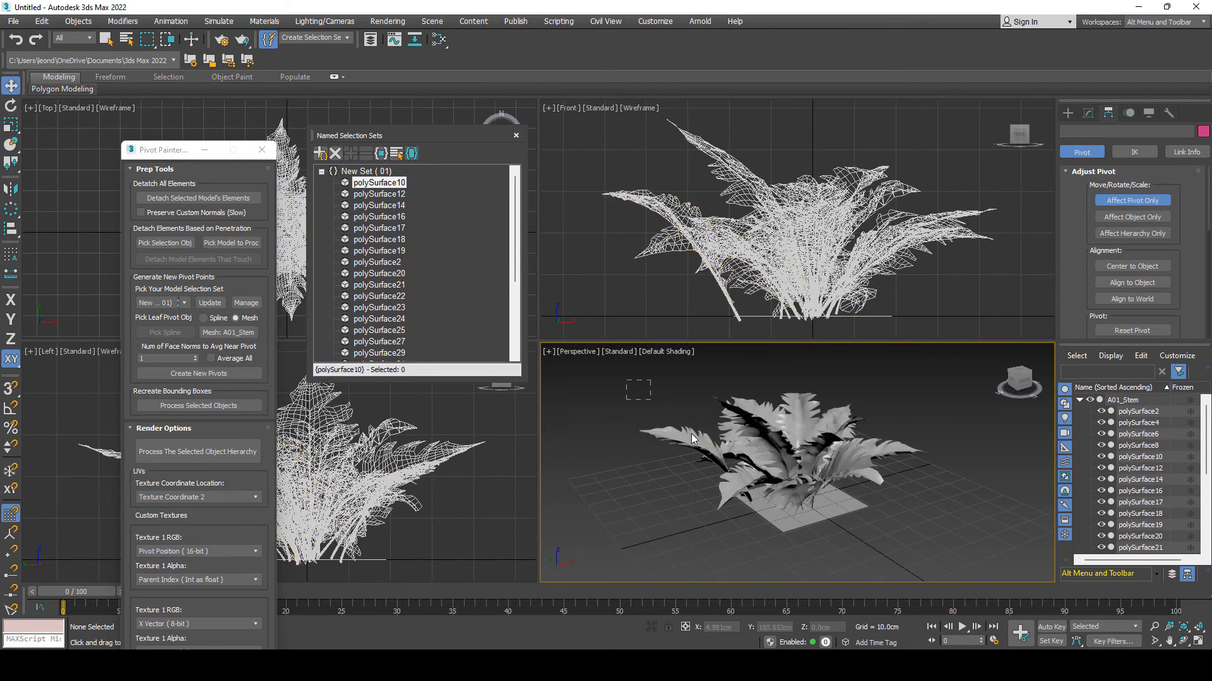
pyautogui.moveTo(941, 555); pyautogui.dragTo(970, 551)
pyautogui.rightClick(903, 444)
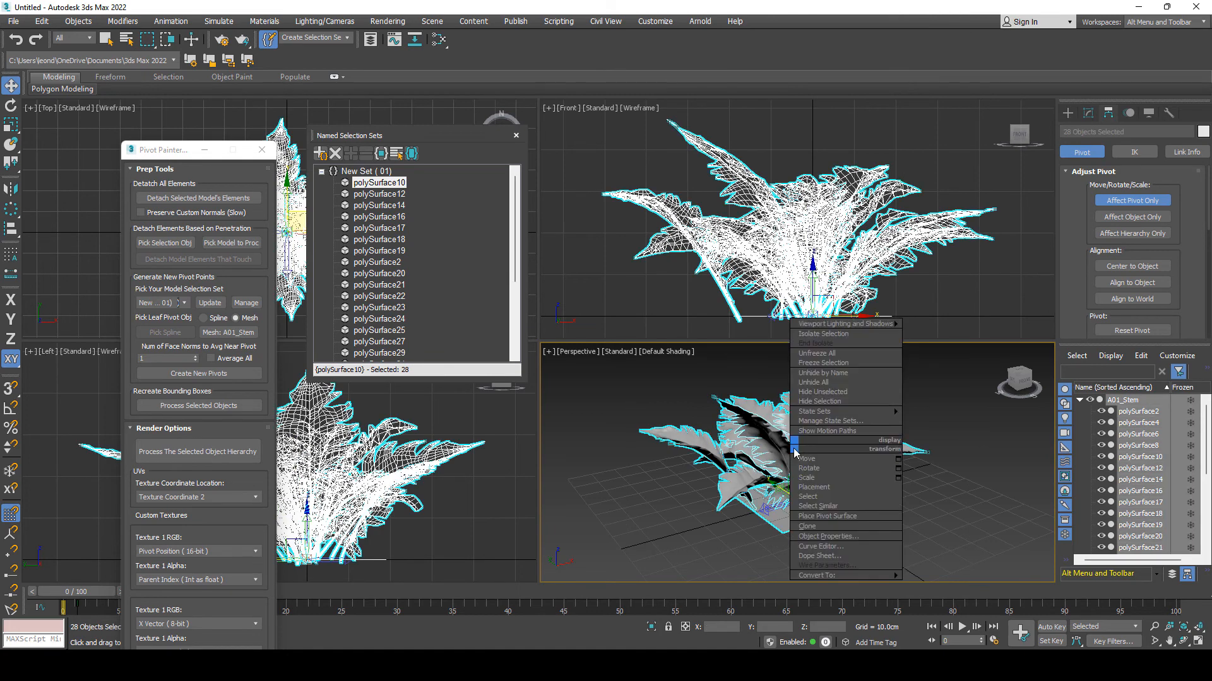
pyautogui.moveTo(829, 576)
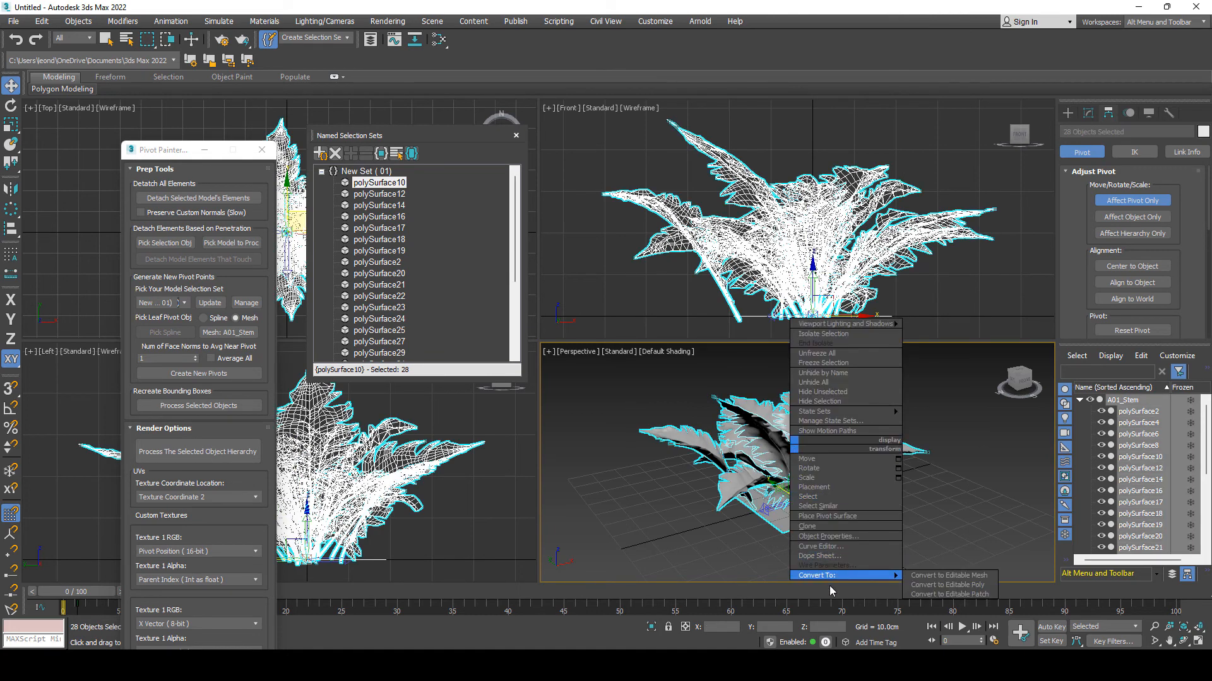
pyautogui.click(976, 586)
pyautogui.click(944, 512)
# - Create new pivots for the frond selection set using the picked A01_Stem mesh
pyautogui.scroll(3, 944, 511)
pyautogui.scroll(-3, 852, 509)
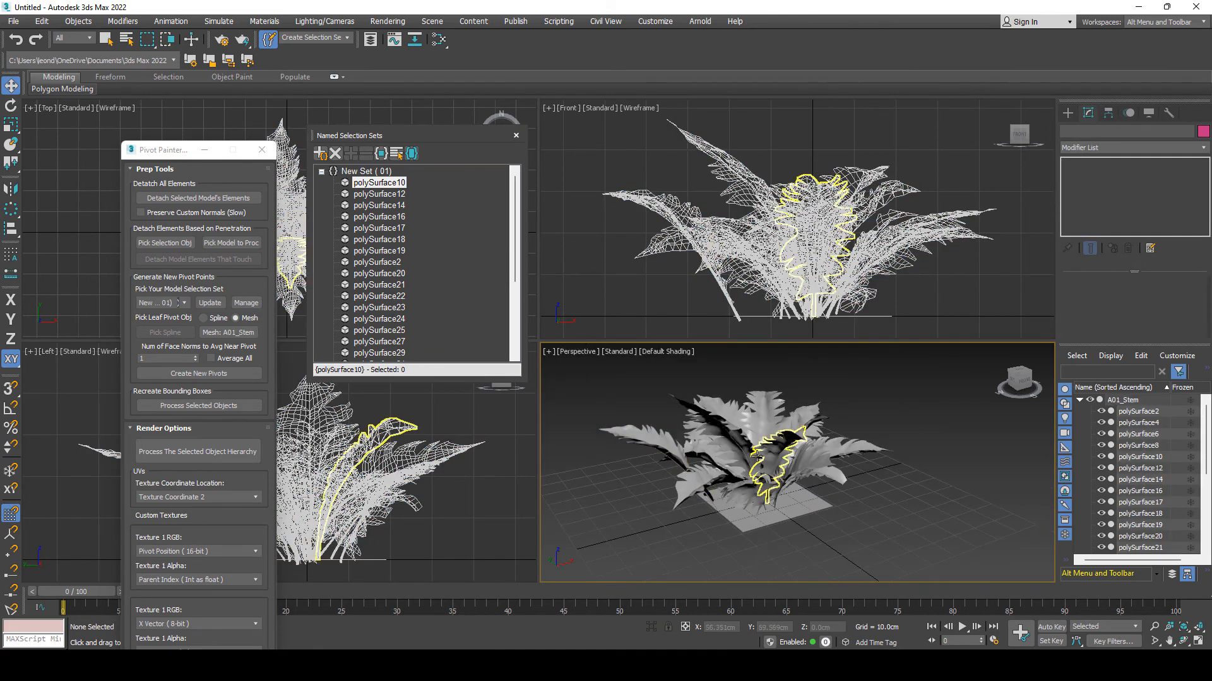
pyautogui.scroll(3, 906, 499)
pyautogui.scroll(-4, 791, 477)
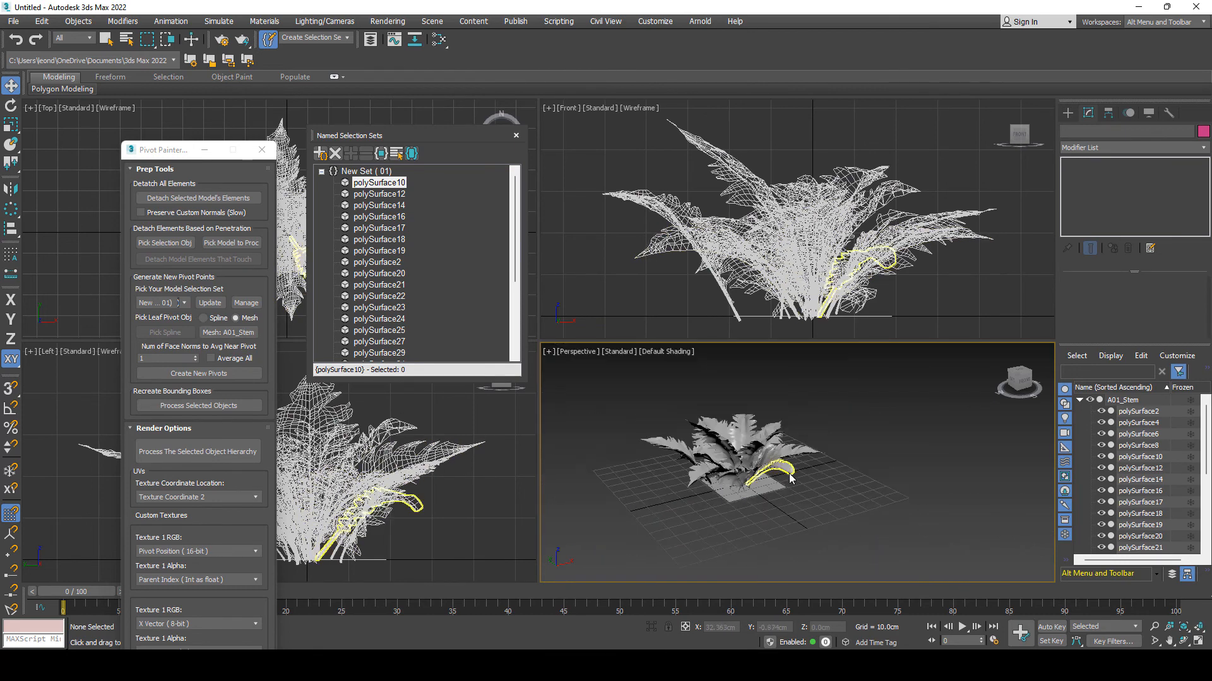
pyautogui.scroll(3, 789, 474)
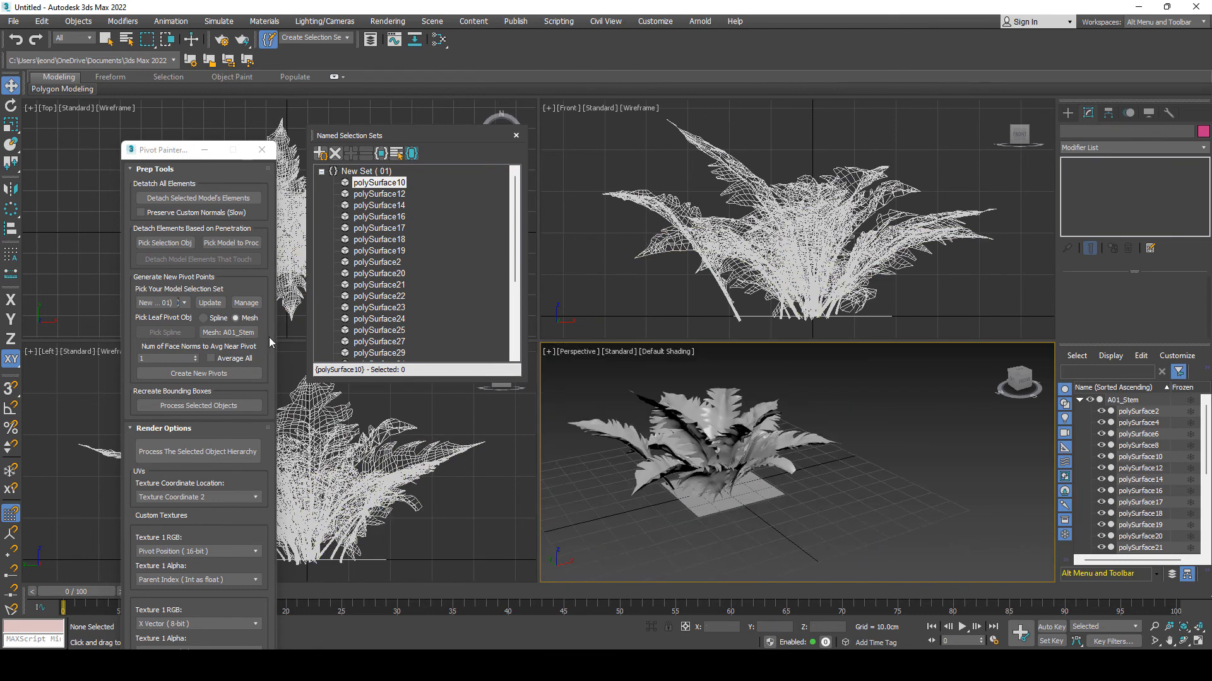
pyautogui.click(214, 375)
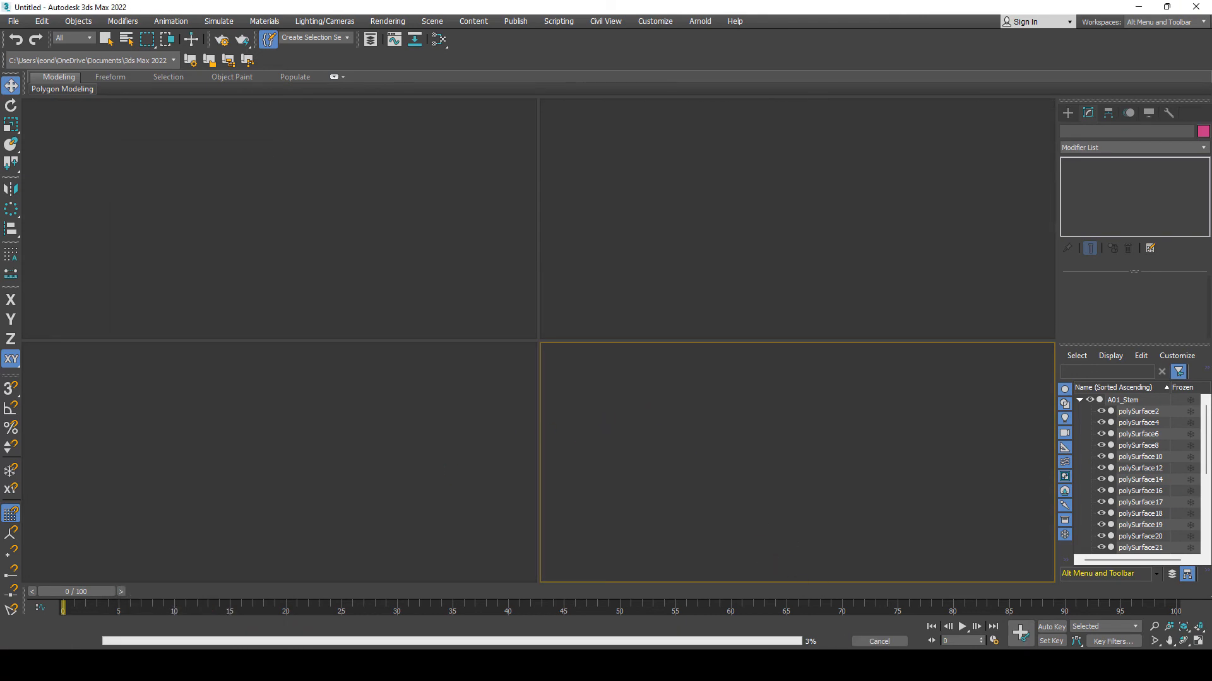
pyautogui.click(1150, 607)
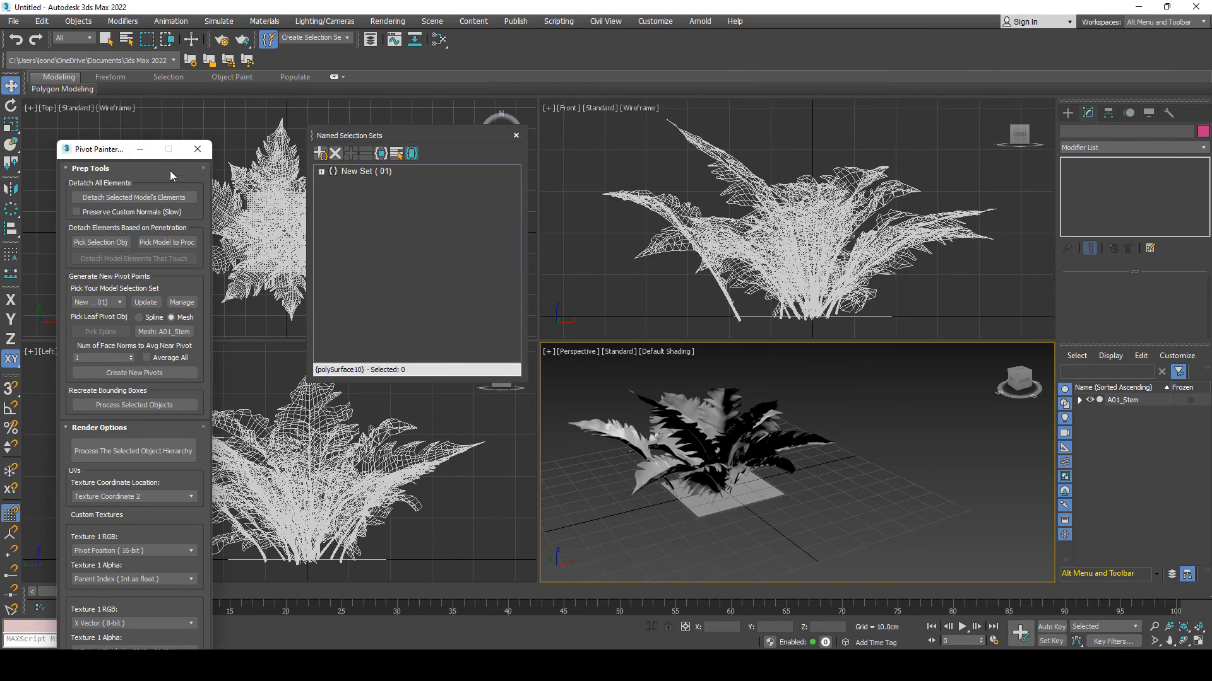
# - Move the Pivot Painter window off the perspective view and display that view as Bounding Box
pyautogui.moveTo(118, 160); pyautogui.dragTo(983, 76)
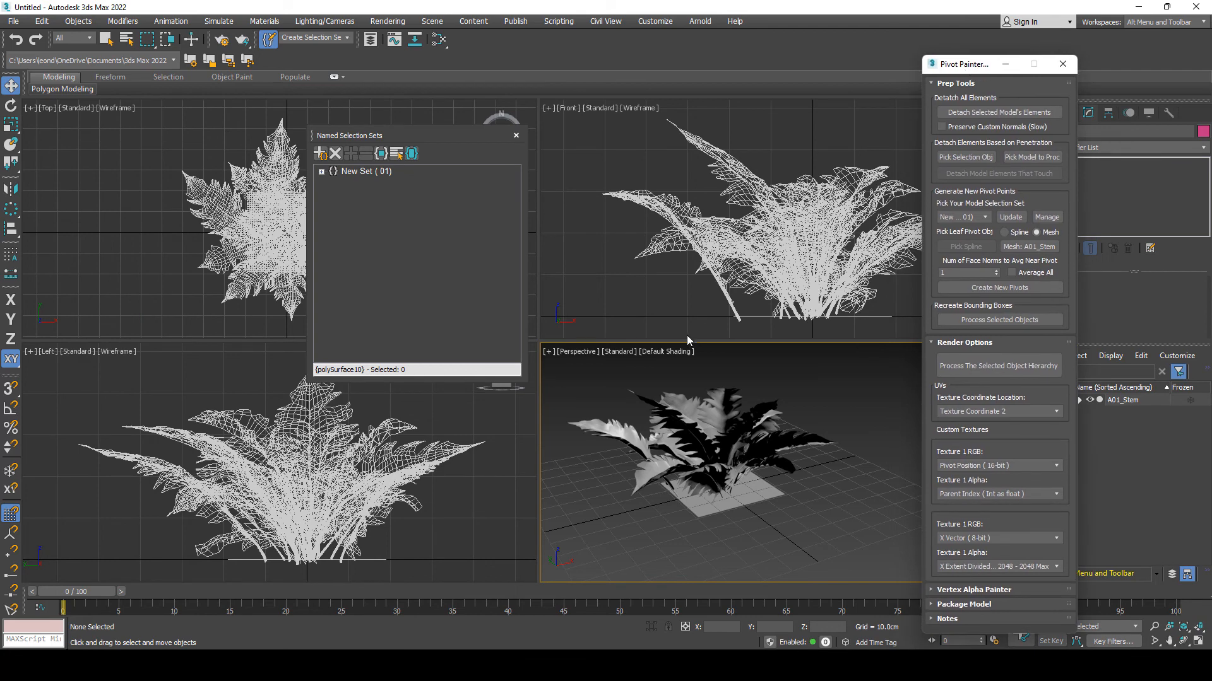
pyautogui.click(677, 352)
pyautogui.click(679, 394)
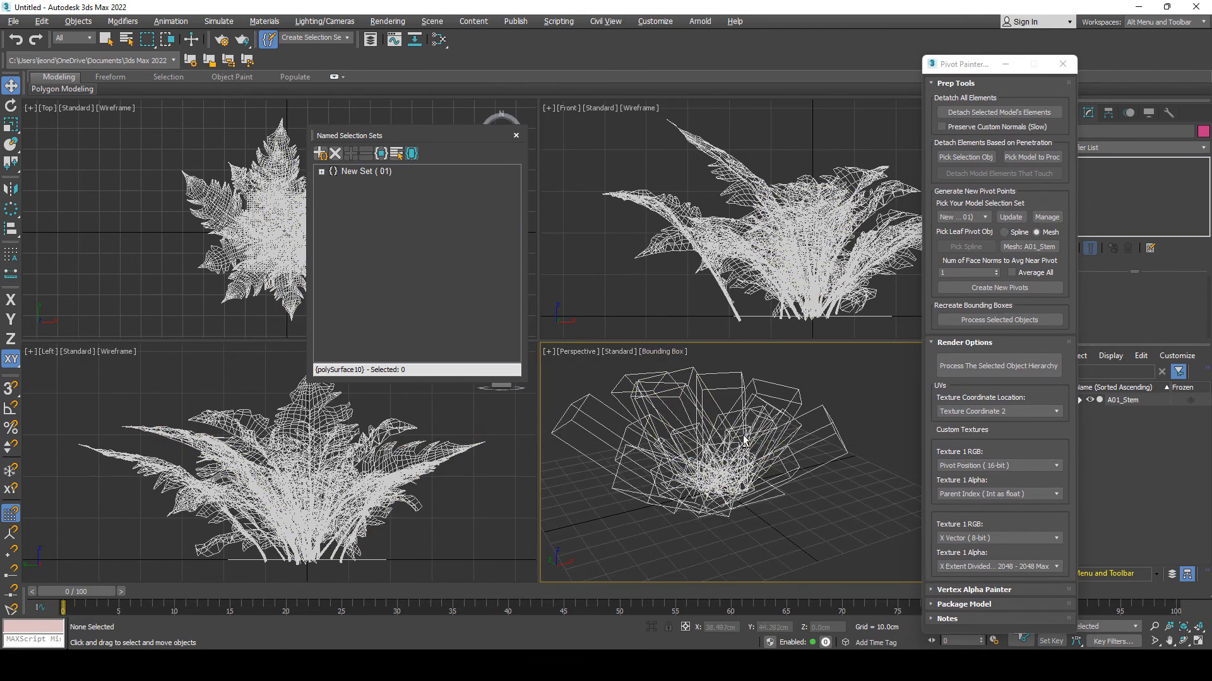
pyautogui.keyDown('alt'); pyautogui.moveTo(814, 442); pyautogui.dragTo(782, 463, button='middle'); pyautogui.keyUp('alt')
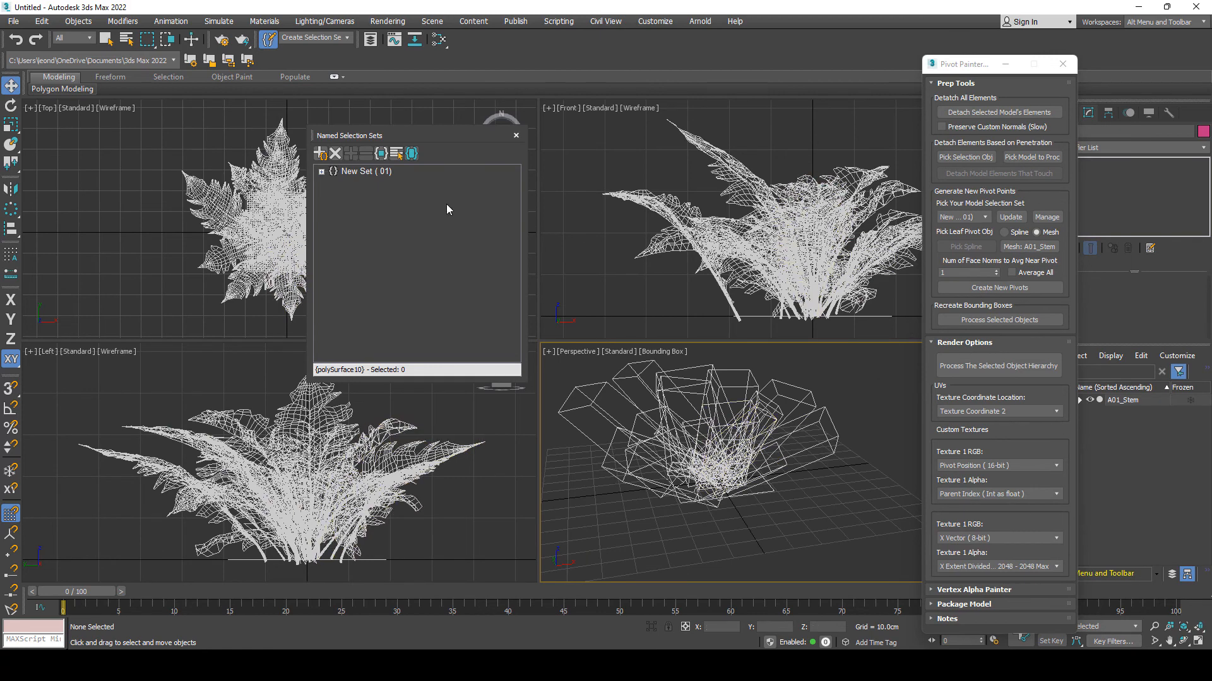
# - Recreate the bounding boxes of the frond meshes polySurface2 through polySurface51 with Pivot Painter
pyautogui.moveTo(932, 74); pyautogui.dragTo(282, 146)
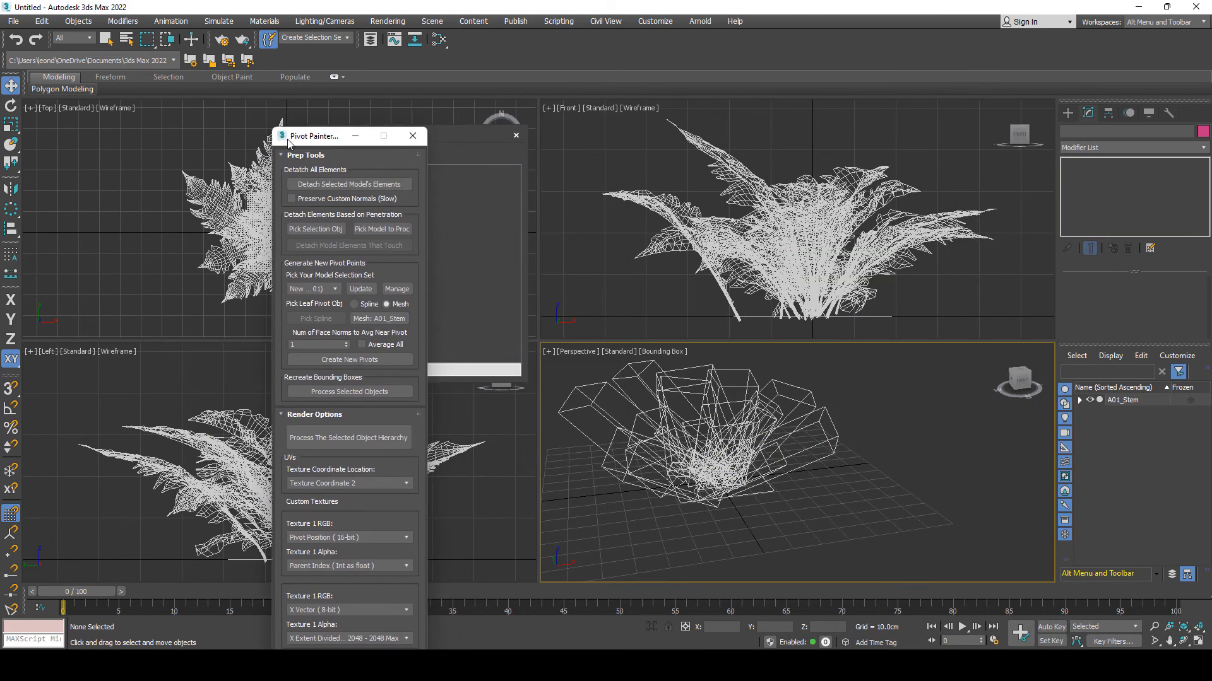
pyautogui.click(1080, 400)
pyautogui.scroll(-2, 1123, 462)
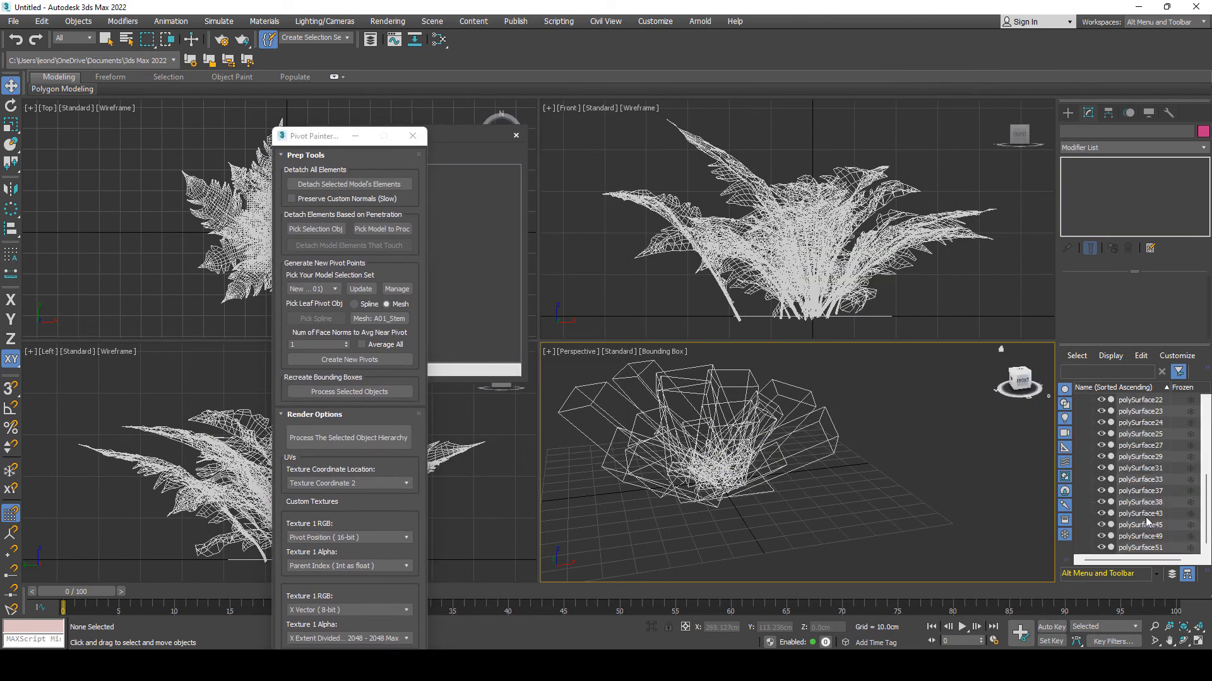
pyautogui.scroll(4, 1141, 470)
pyautogui.click(1157, 413)
pyautogui.scroll(-4, 1166, 498)
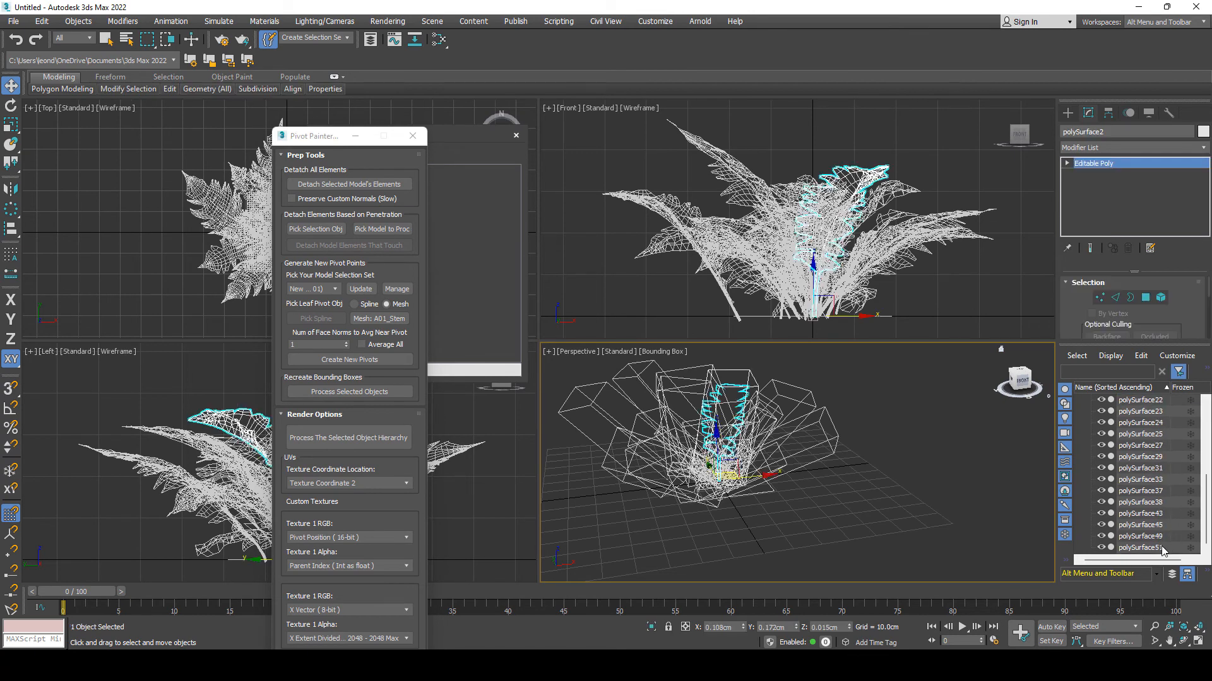
pyautogui.keyDown('shift'); pyautogui.click(1140, 547); pyautogui.keyUp('shift')
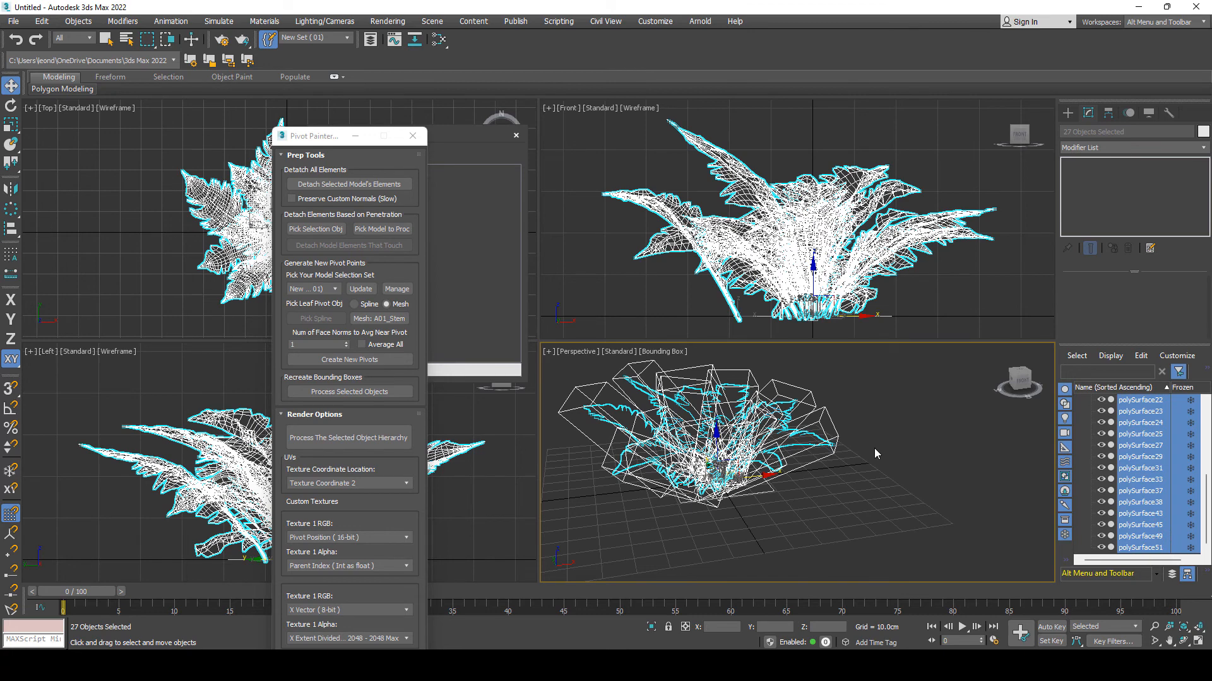
pyautogui.keyDown('alt'); pyautogui.moveTo(882, 437); pyautogui.dragTo(922, 467, button='middle'); pyautogui.keyUp('alt')
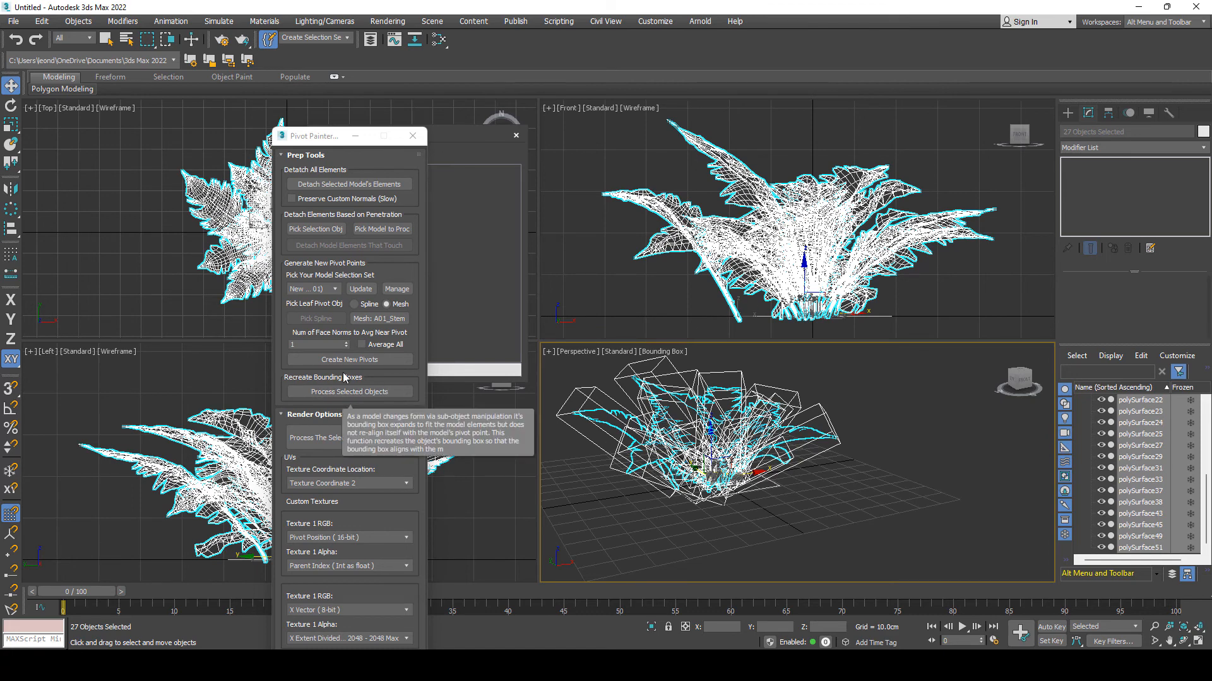
pyautogui.click(379, 392)
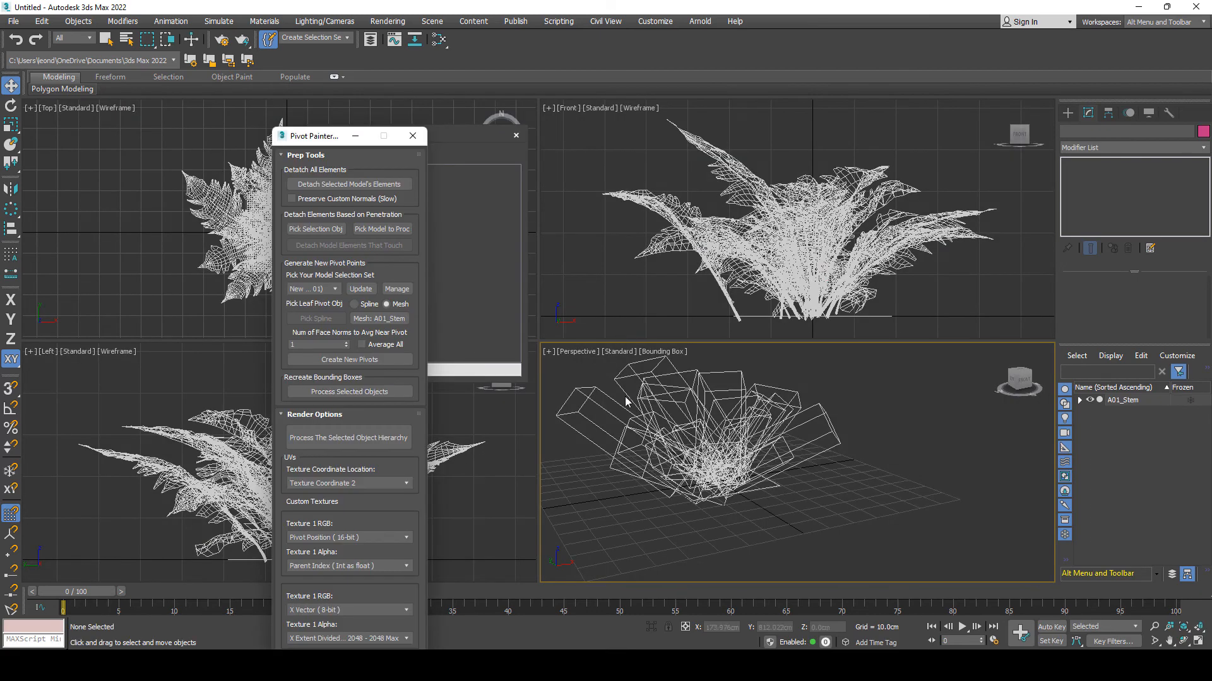
# - Expand the A01_Stem hierarchy and review the frond meshes listed under it
pyautogui.click(1079, 400)
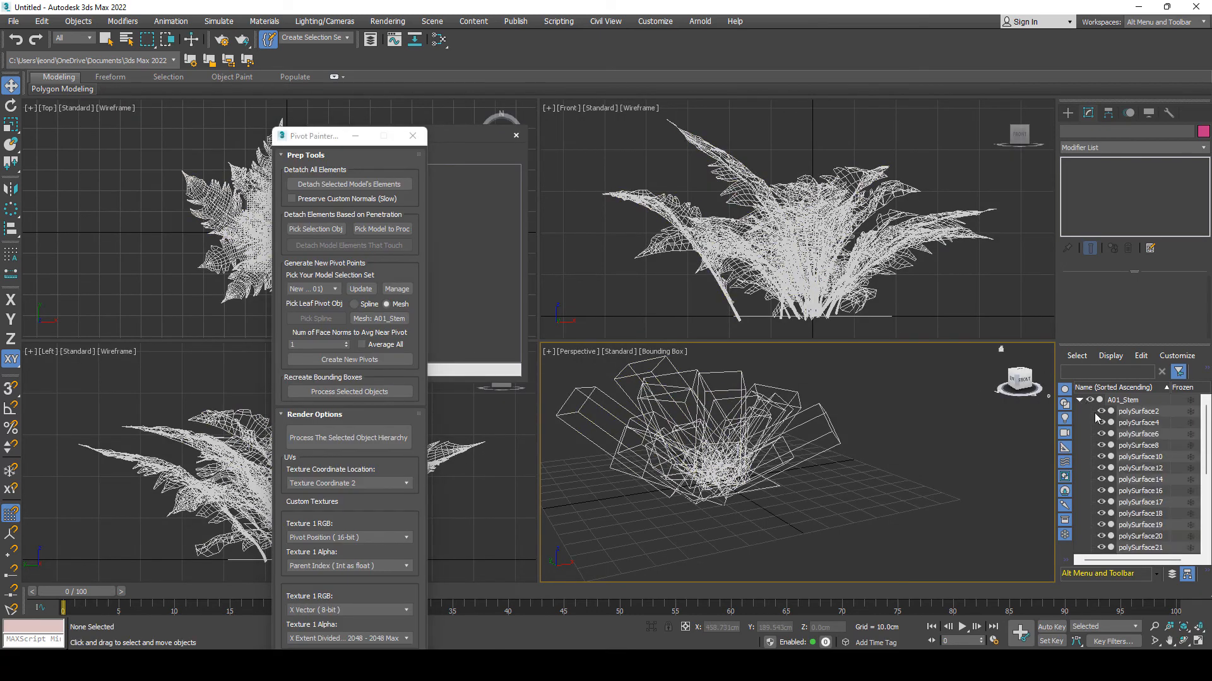
pyautogui.scroll(-5, 1158, 472)
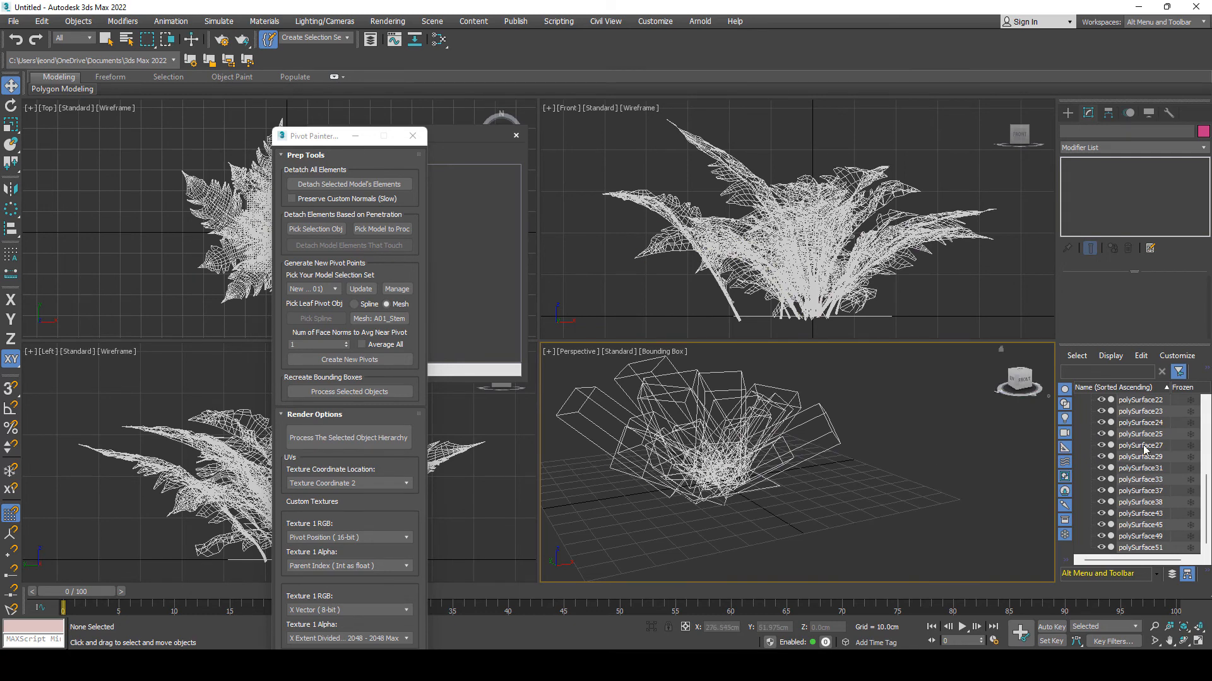
pyautogui.scroll(4, 1177, 481)
pyautogui.scroll(1, 1177, 481)
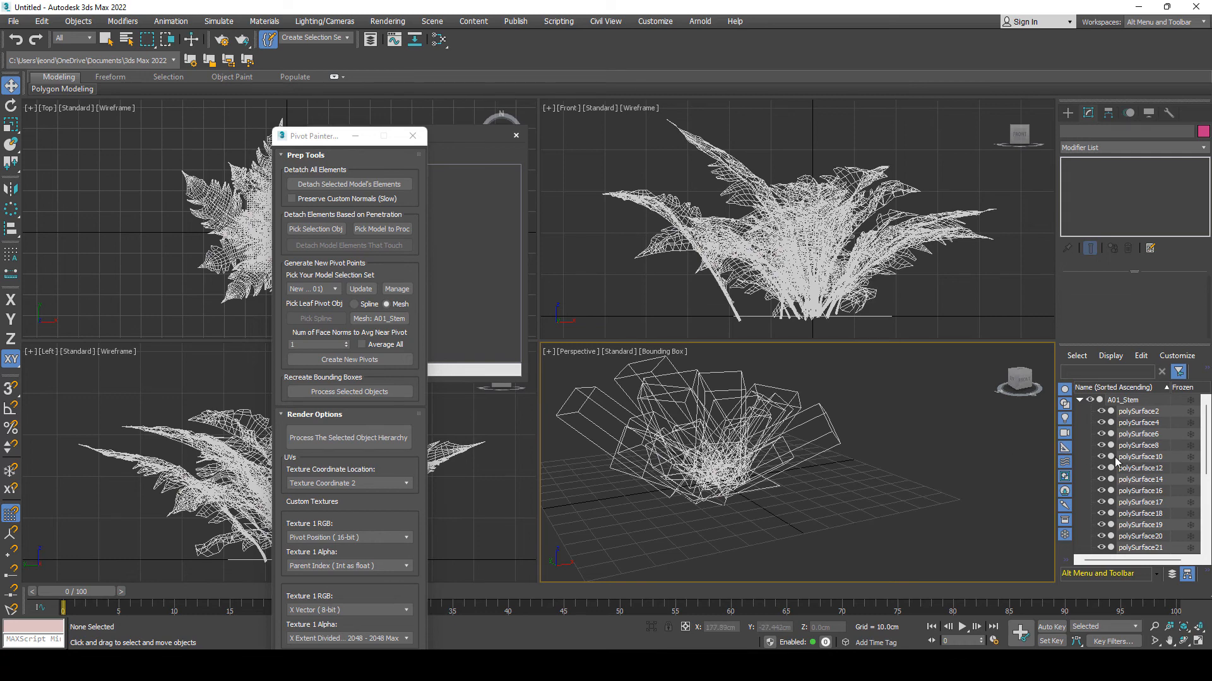
# - Switch to File Explorer and copy the path of the Textures folder under LastBee's LadyFern plant content
pyautogui.click(346, 440)
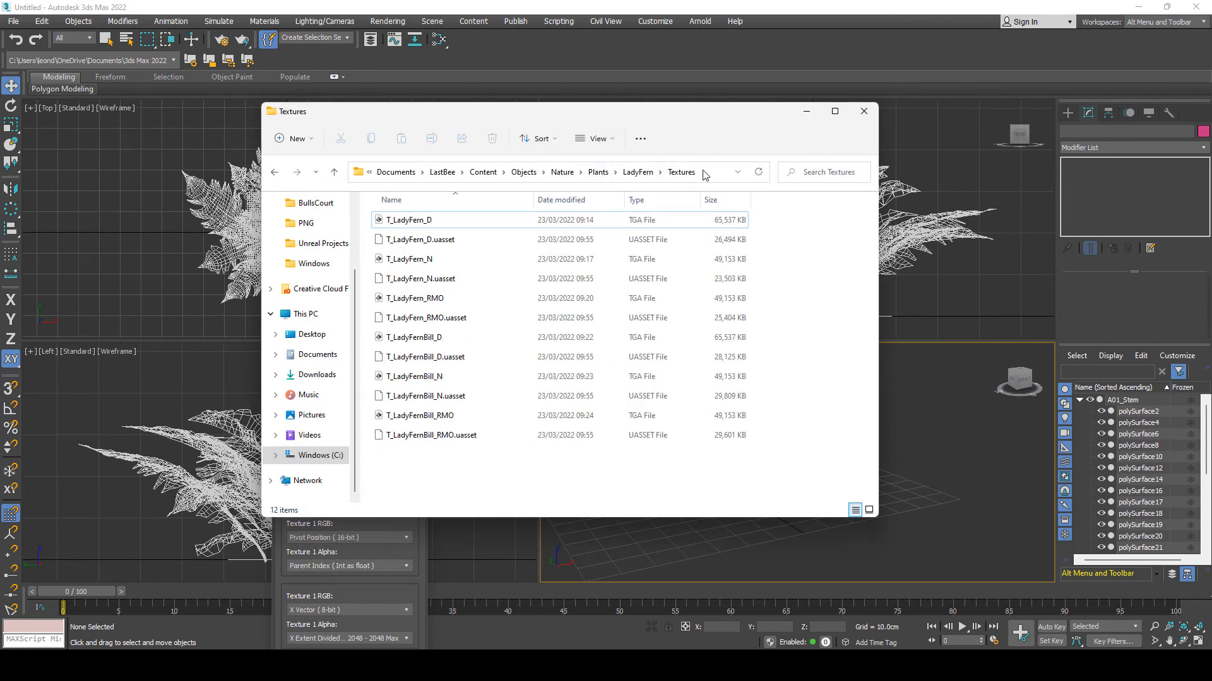
pyautogui.click(705, 174)
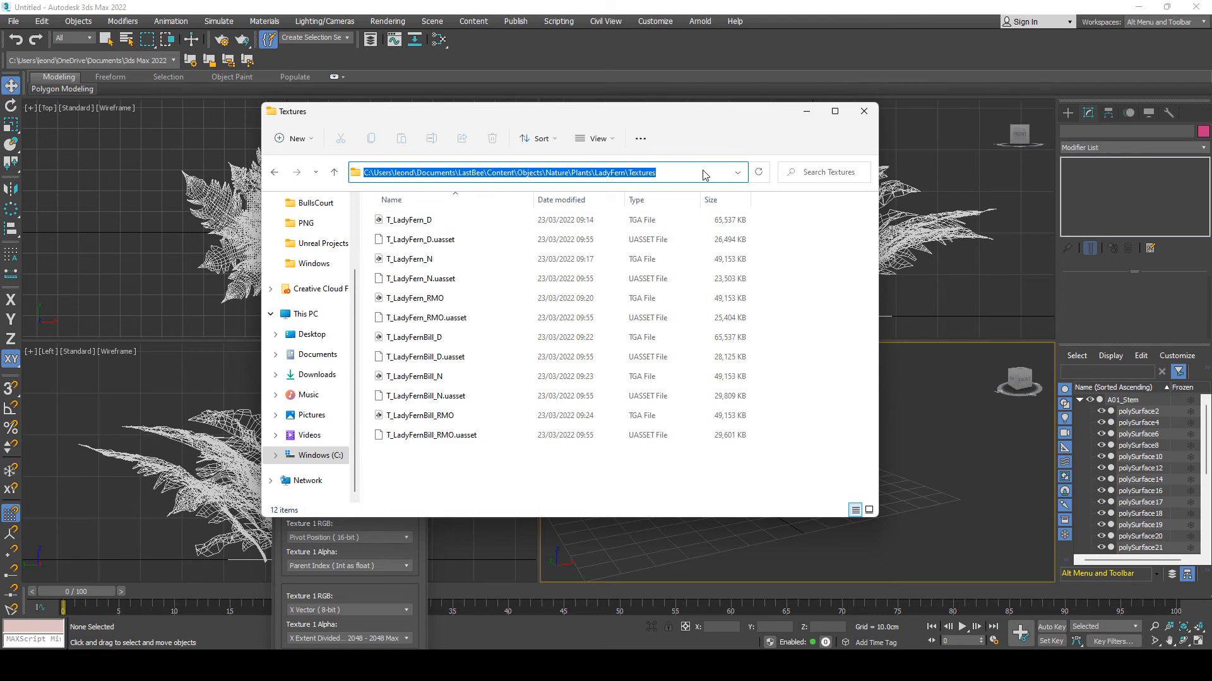
pyautogui.click(500, 5)
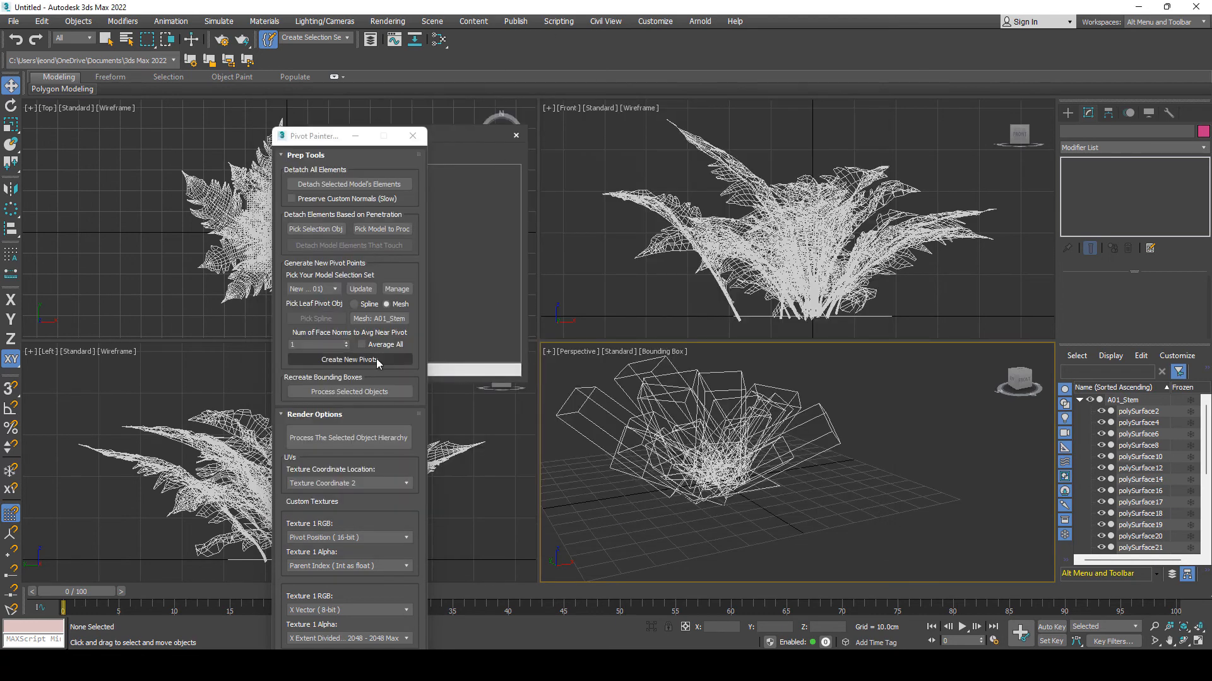
# - Try to process the A01_Stem object hierarchy with the LadyFern Textures folder as the image directory
pyautogui.click(348, 440)
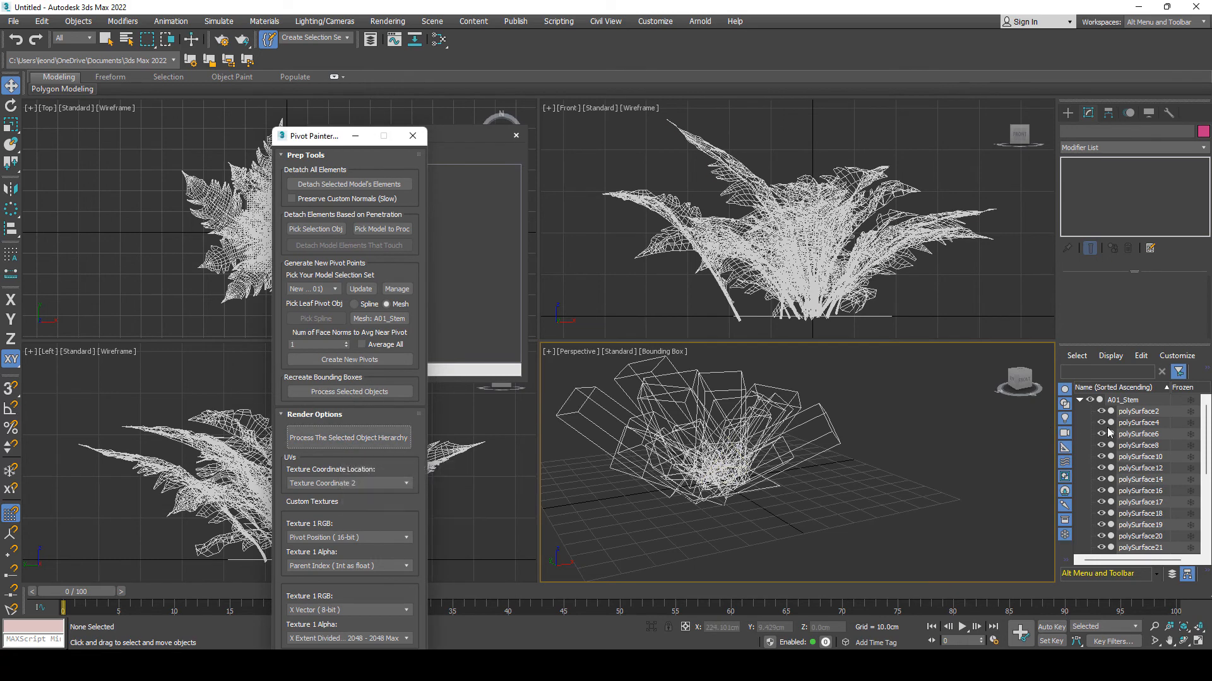
pyautogui.click(1104, 400)
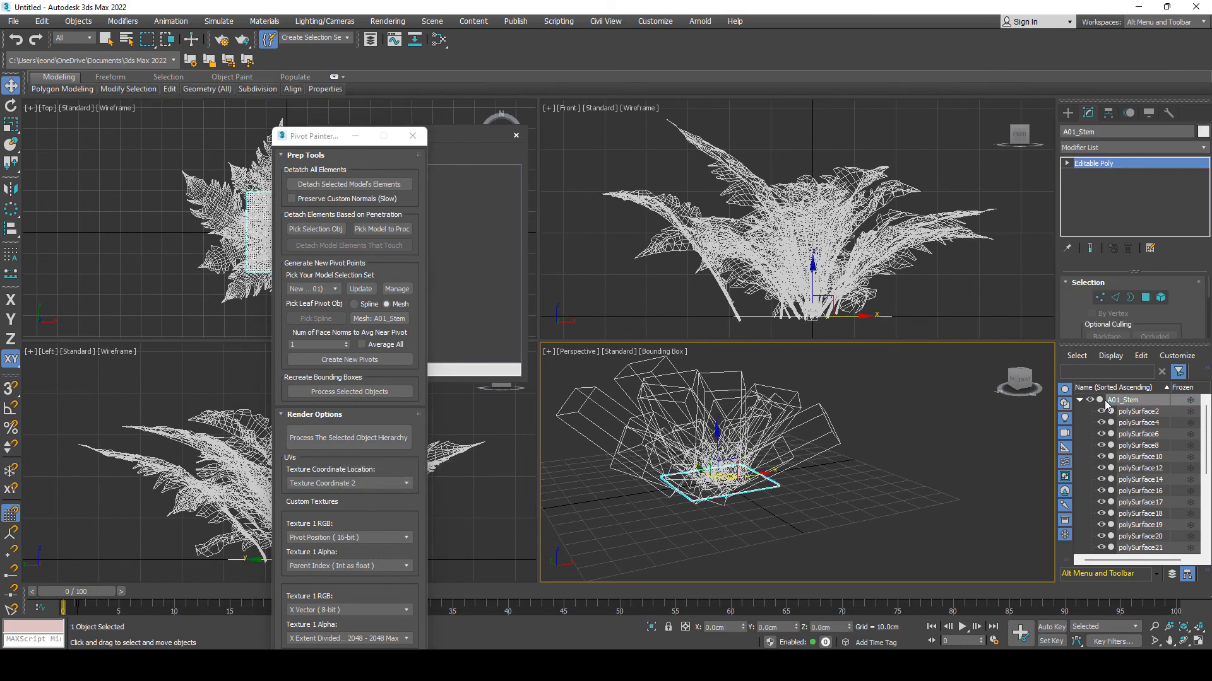
pyautogui.click(348, 438)
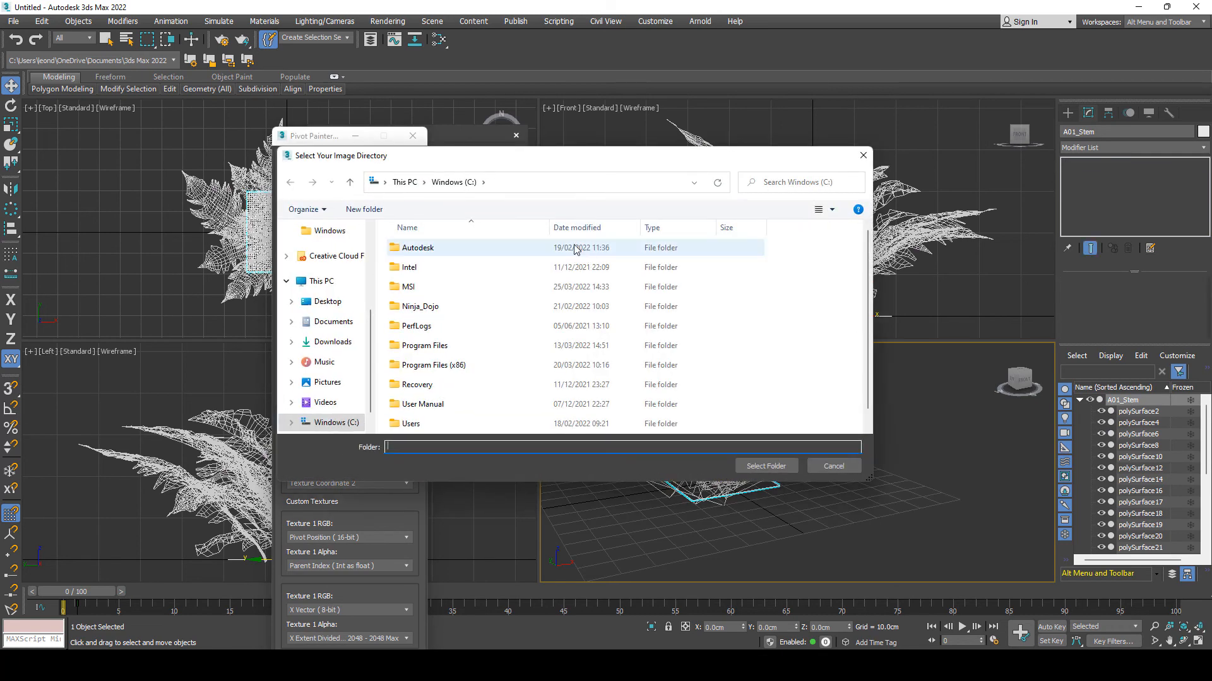
pyautogui.click(510, 183)
pyautogui.write('C:\\Users\\leond\\Documents\\LadFee_Content\\Objects\\Nature\\Plants\\LadyFern\\Textures')
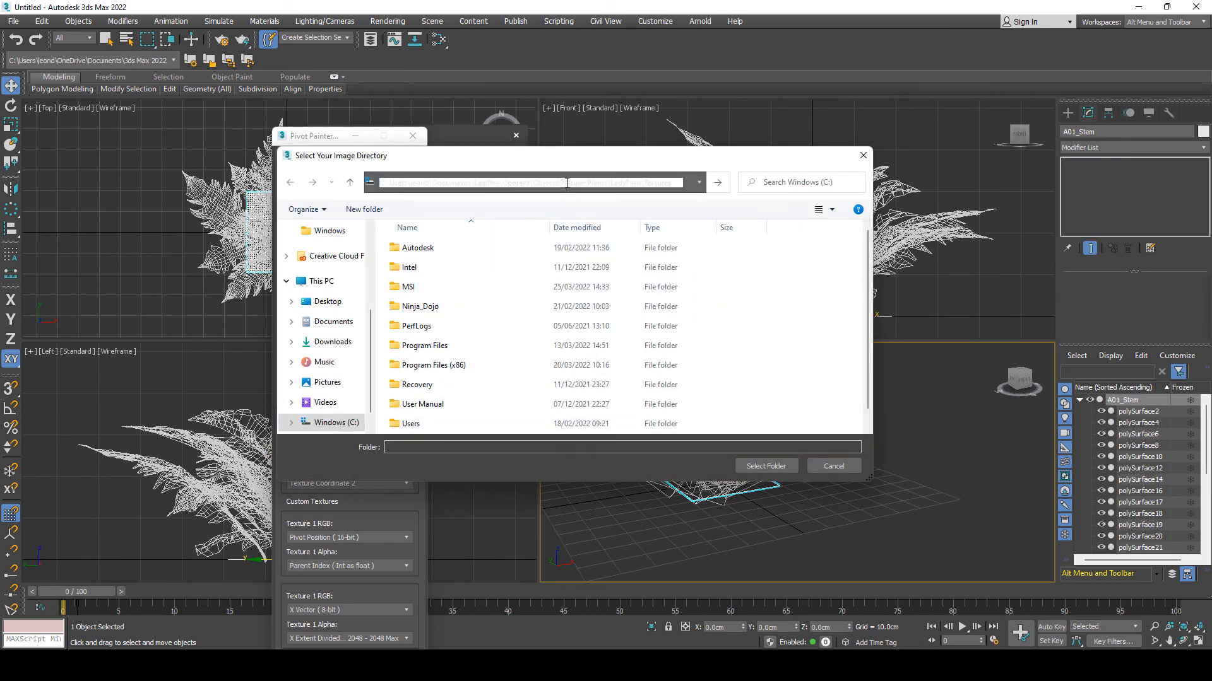
pyautogui.click(699, 183)
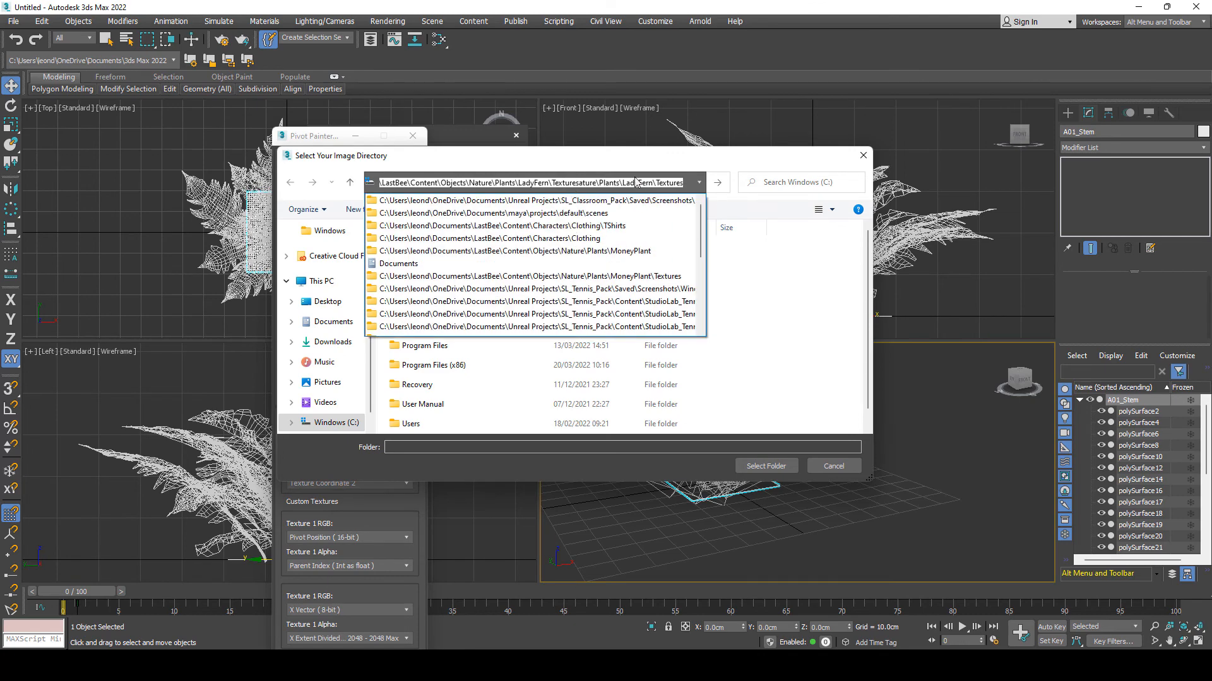
pyautogui.click(643, 166)
pyautogui.click(862, 155)
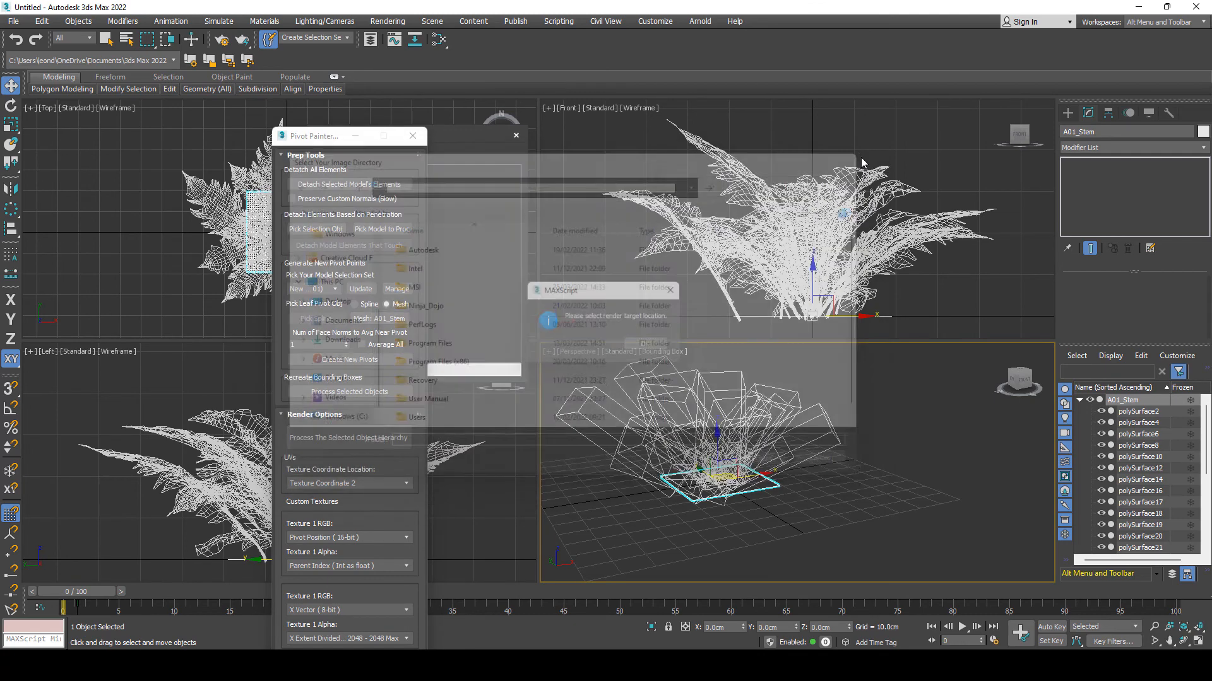
pyautogui.click(650, 347)
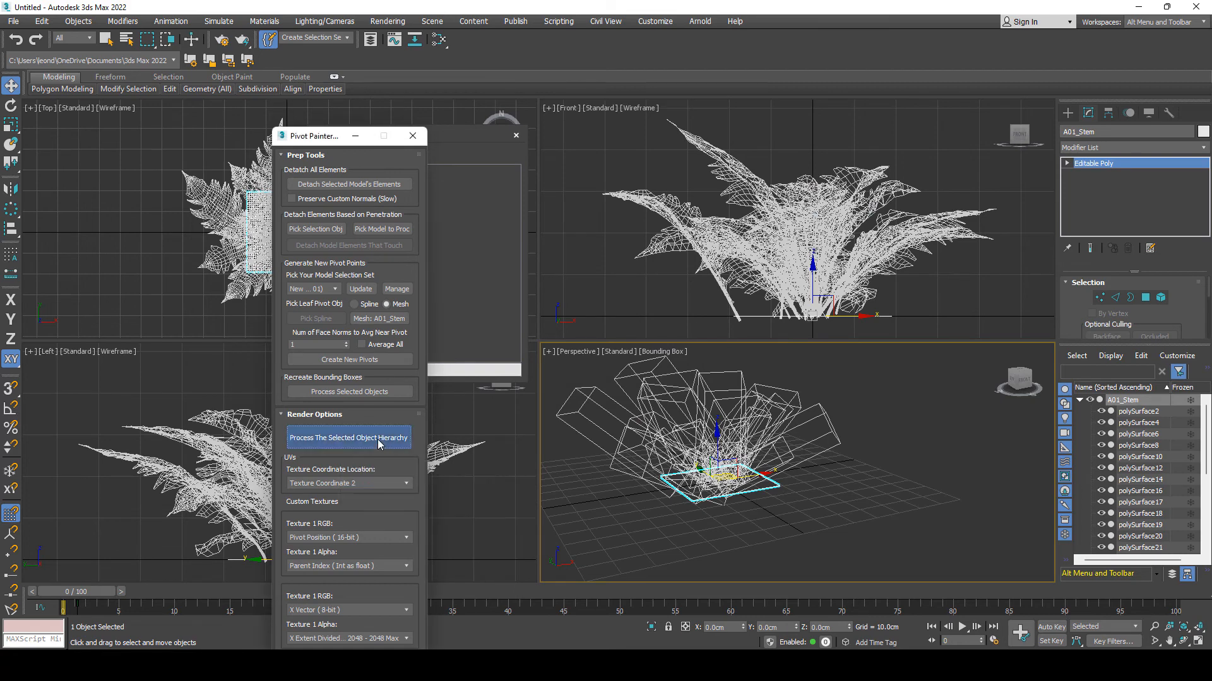
# - Process the A01_Stem object hierarchy into Pivot Painter textures saved in LastBee's LadyFern Textures folder and check the generated files
pyautogui.click(380, 444)
pyautogui.click(509, 184)
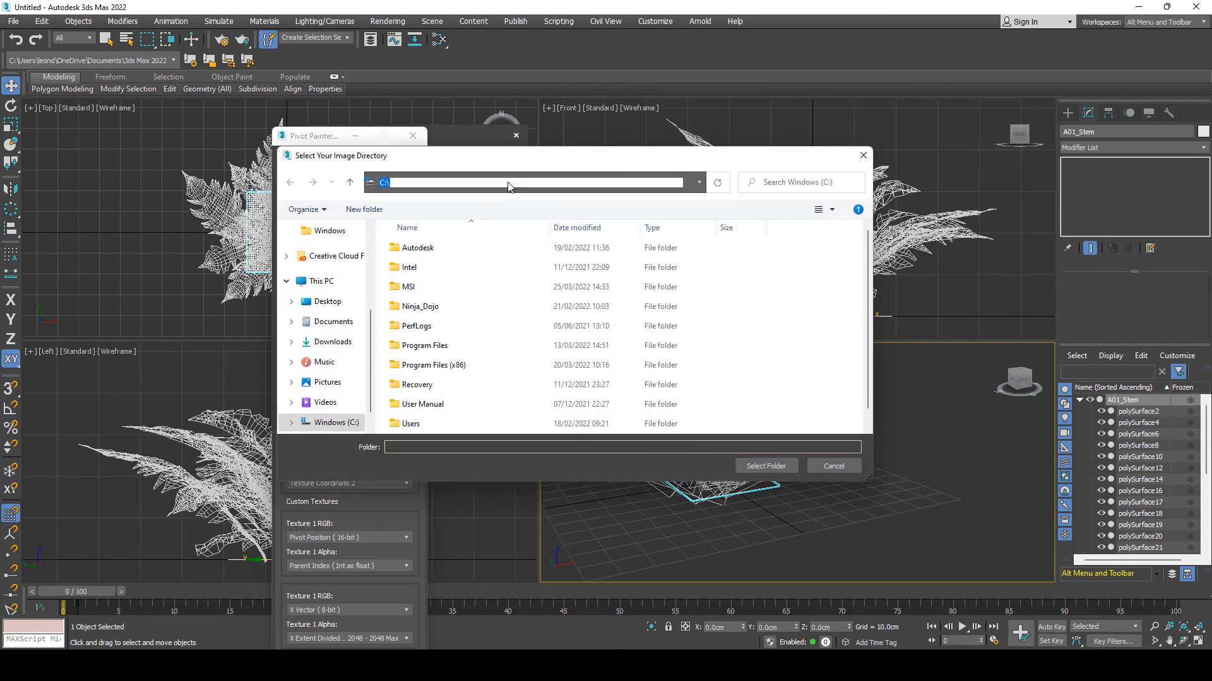
pyautogui.hotkey('ctrl', 'v')
pyautogui.press('Return')
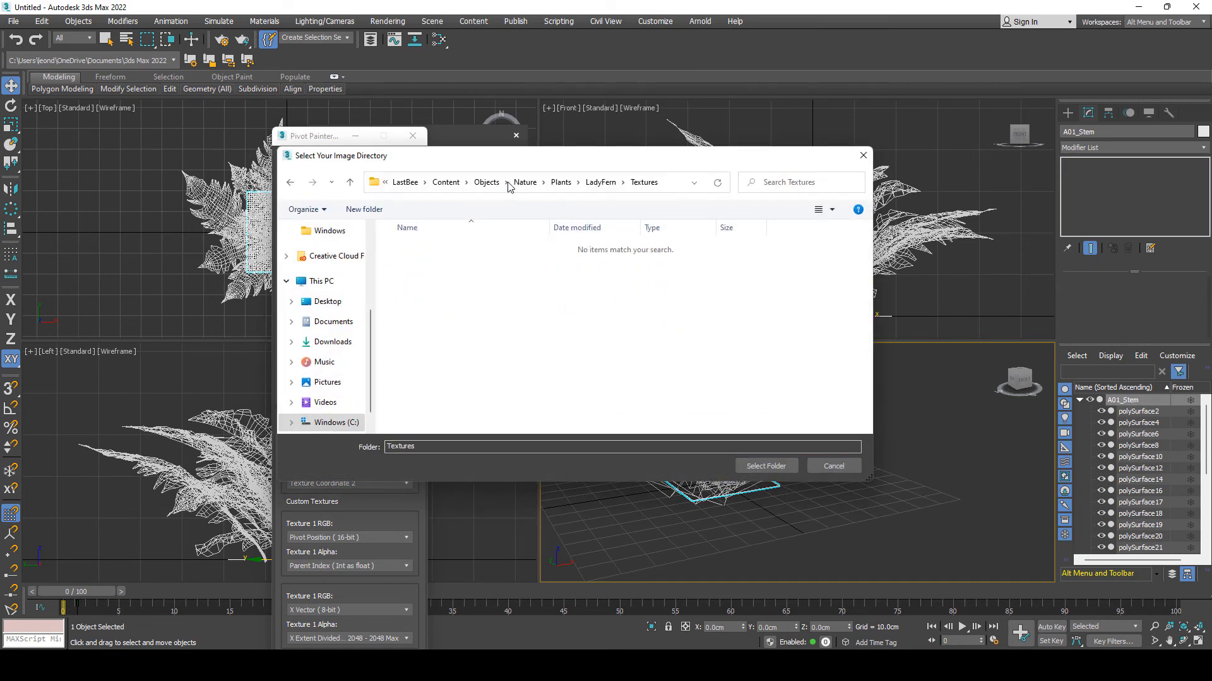
pyautogui.click(765, 466)
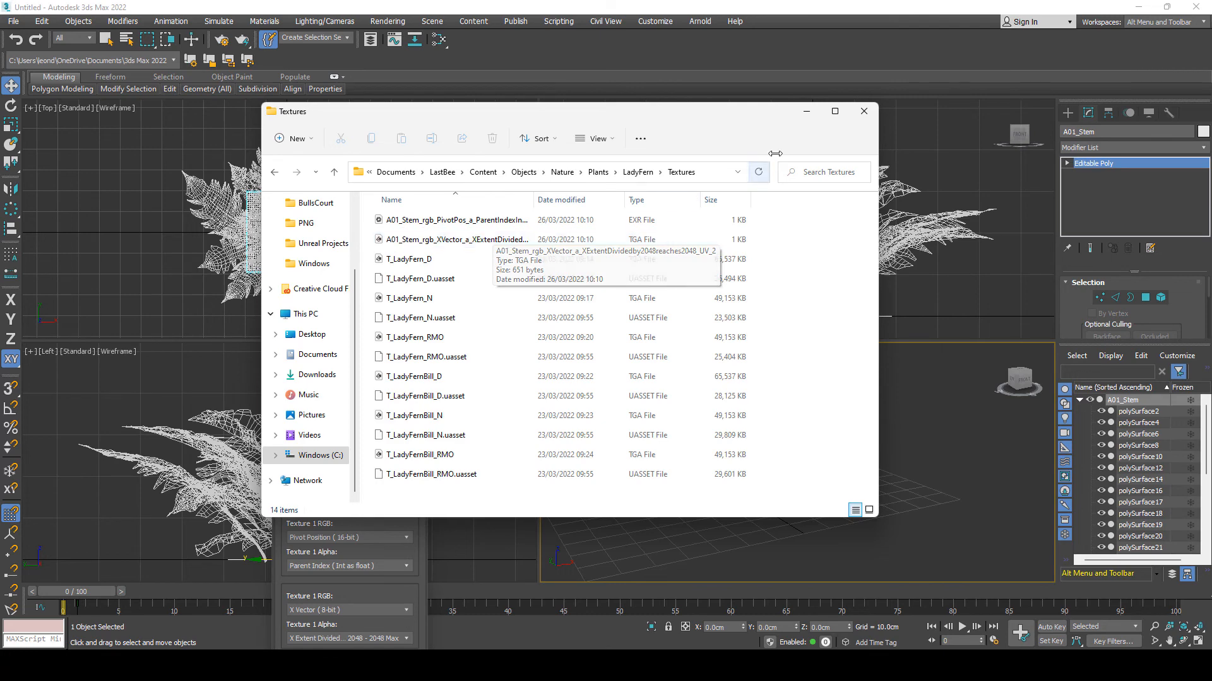
pyautogui.click(801, 118)
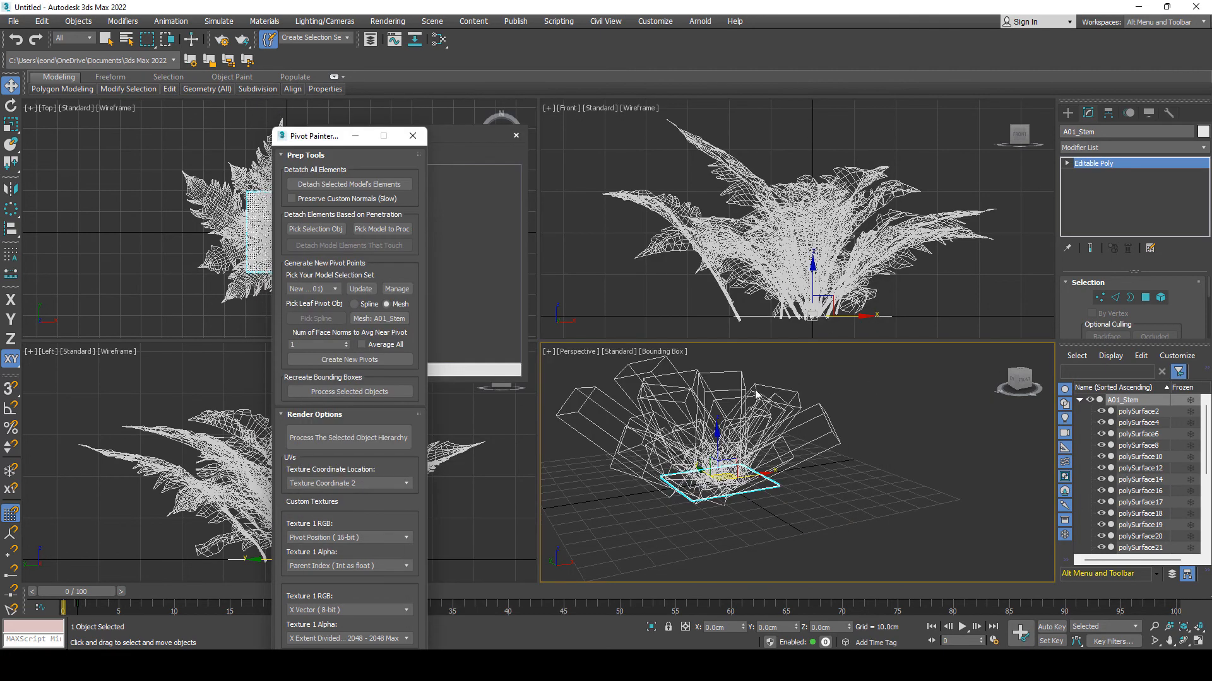
# - Export the processed fern as FBX to the Desktop, overwriting S_LadyFernA01.fbx and keeping the current FBX export options
pyautogui.moveTo(315, 130); pyautogui.dragTo(214, 121)
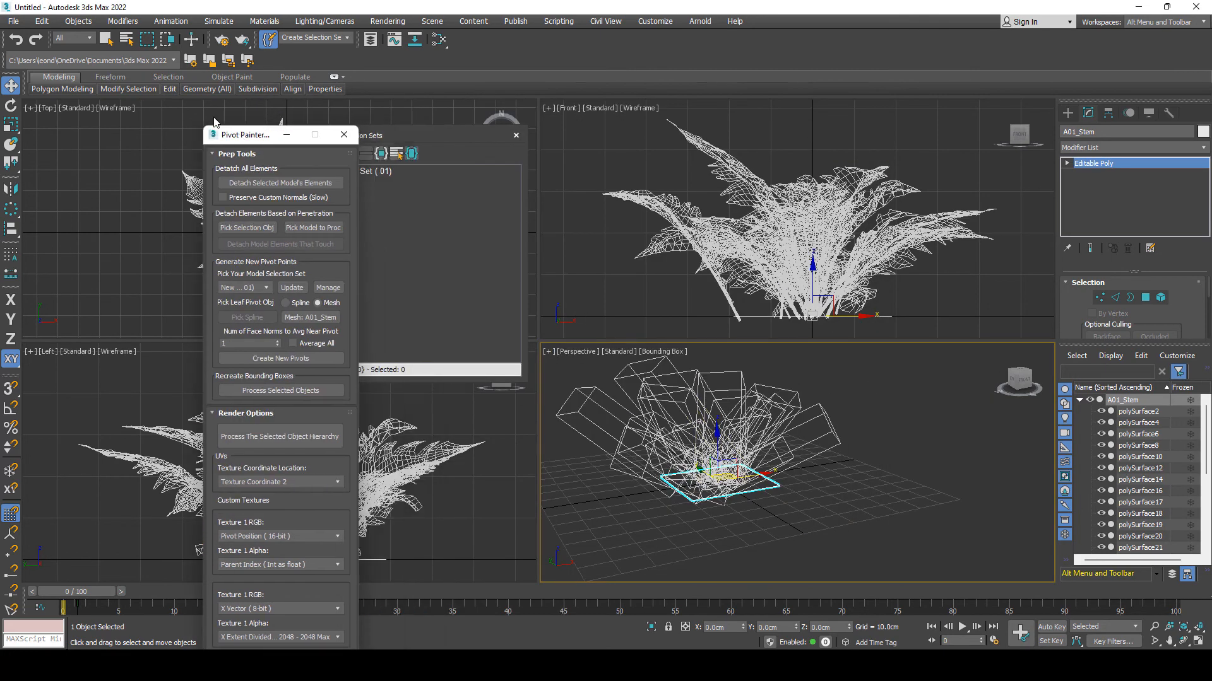
pyautogui.click(13, 21)
pyautogui.moveTo(95, 207)
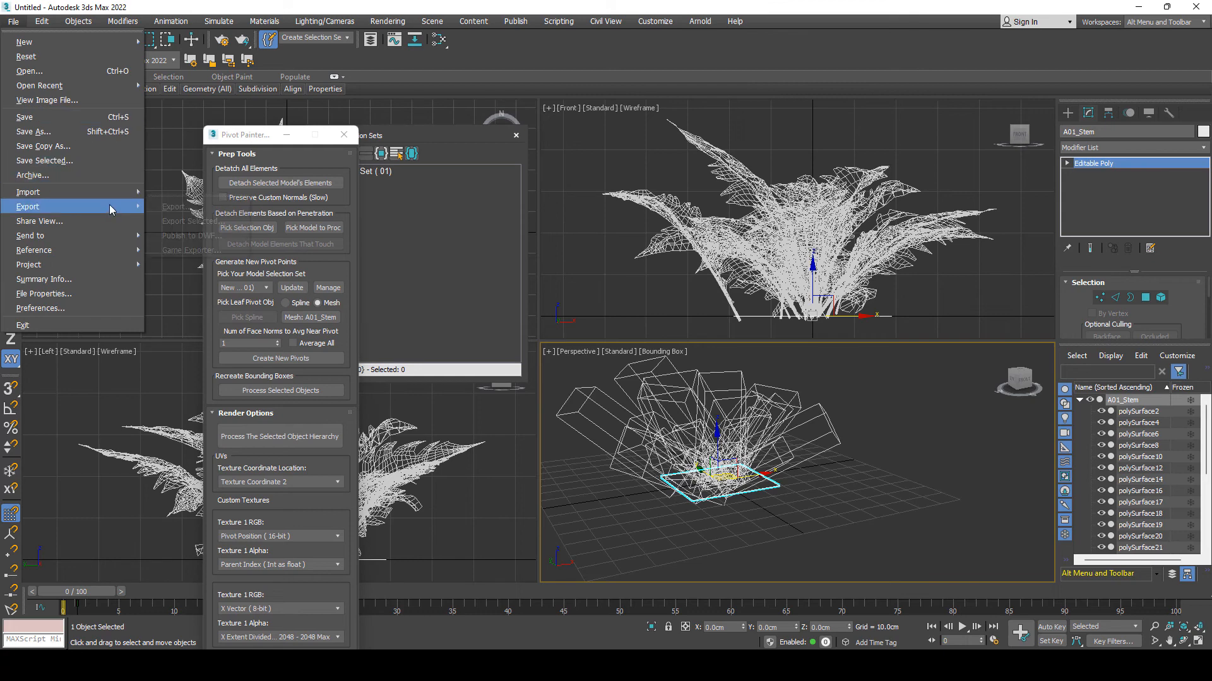
pyautogui.click(207, 208)
pyautogui.click(36, 135)
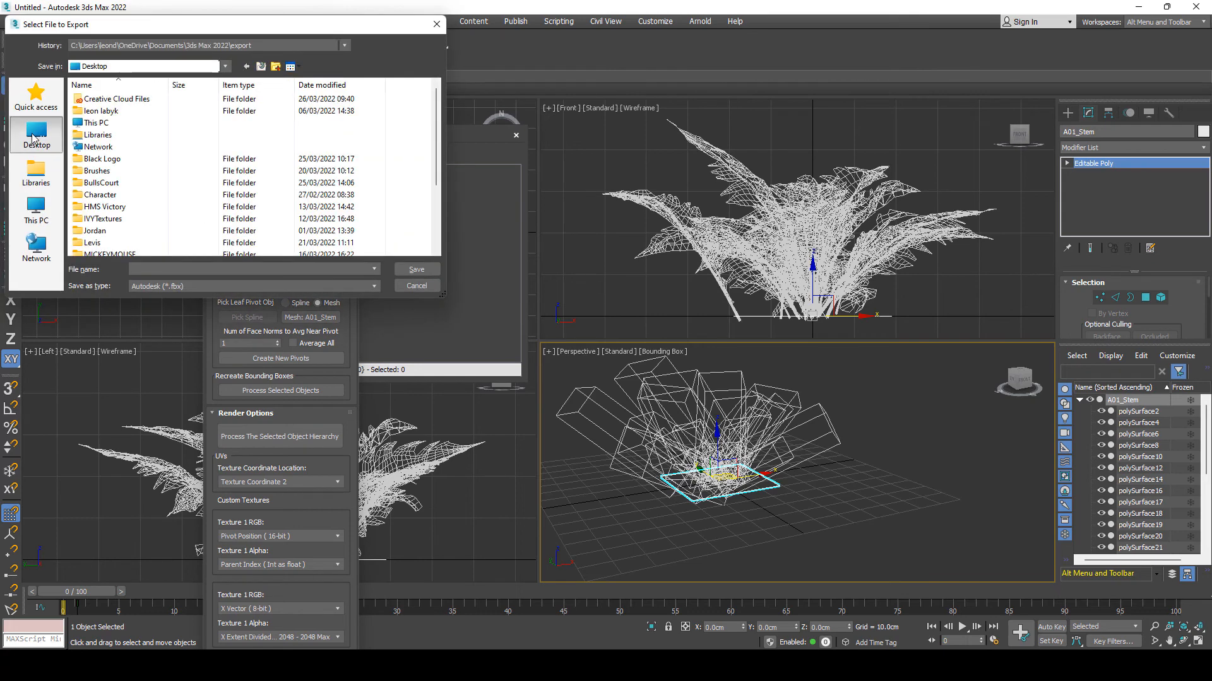
pyautogui.click(130, 244)
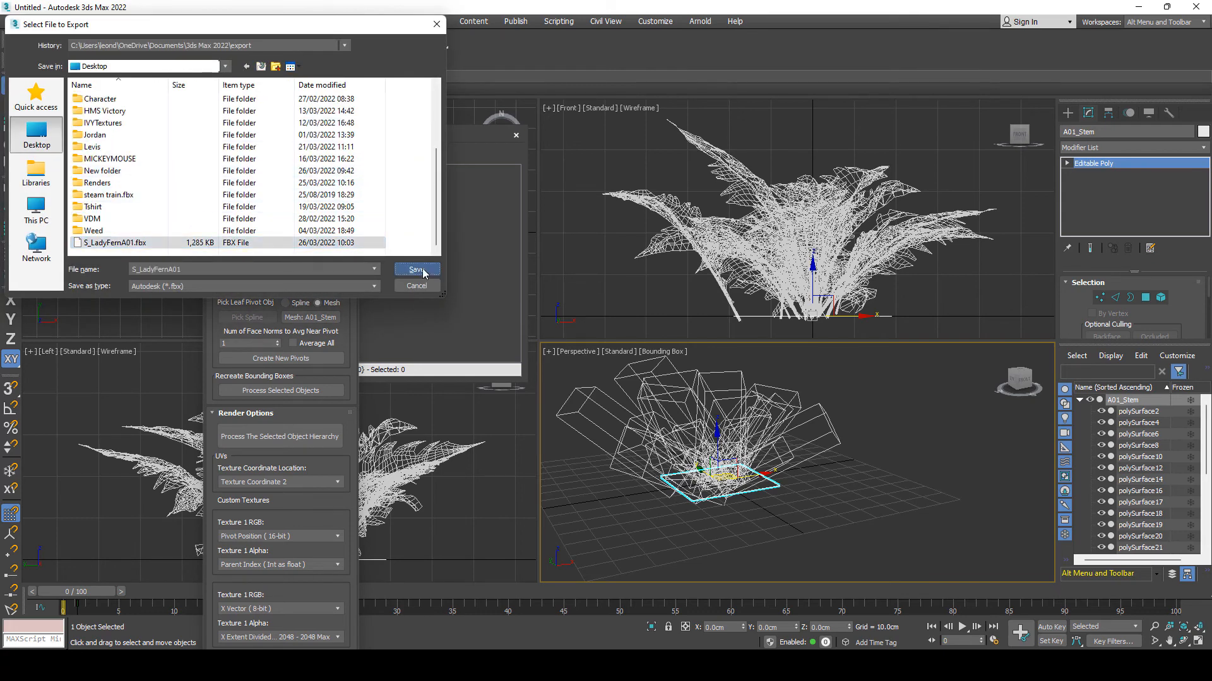
pyautogui.click(424, 269)
pyautogui.click(673, 347)
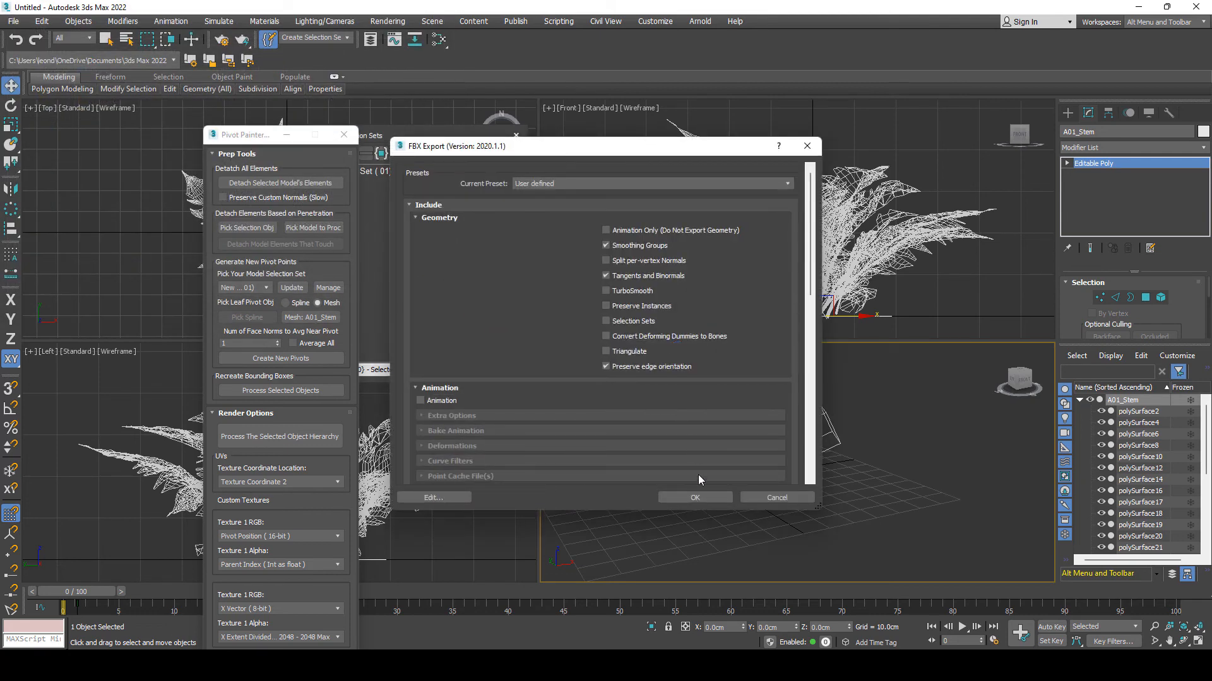
pyautogui.scroll(-5, 677, 319)
pyautogui.scroll(-2, 677, 319)
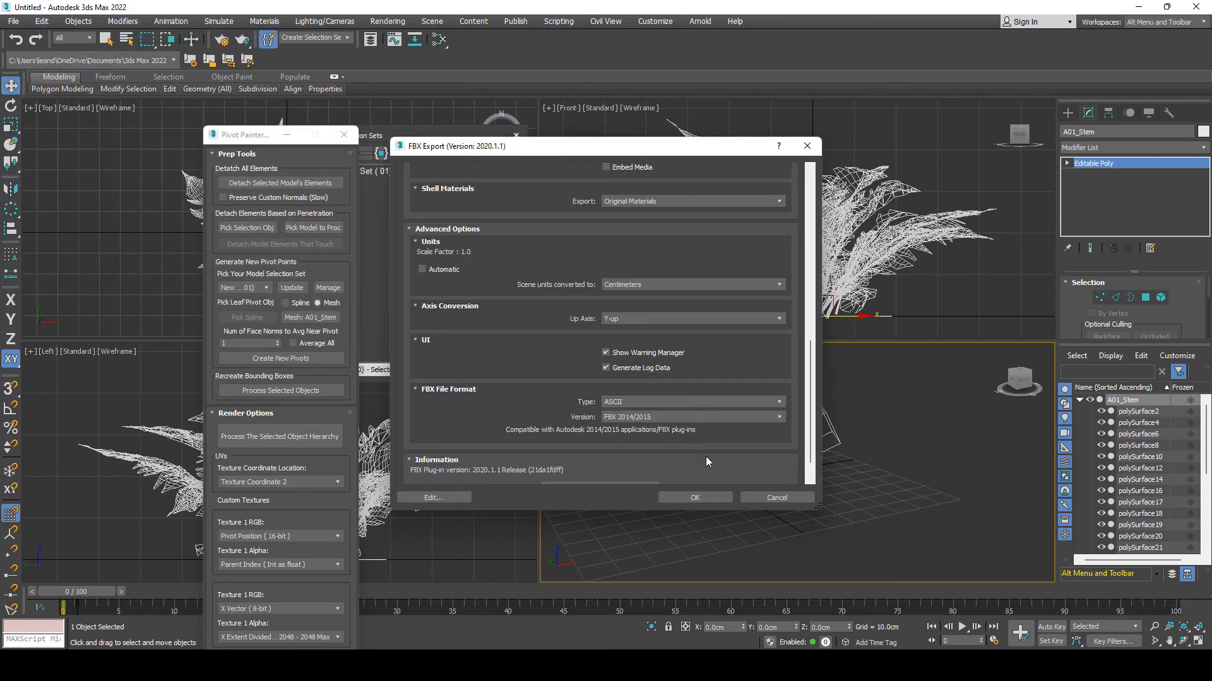
pyautogui.click(700, 498)
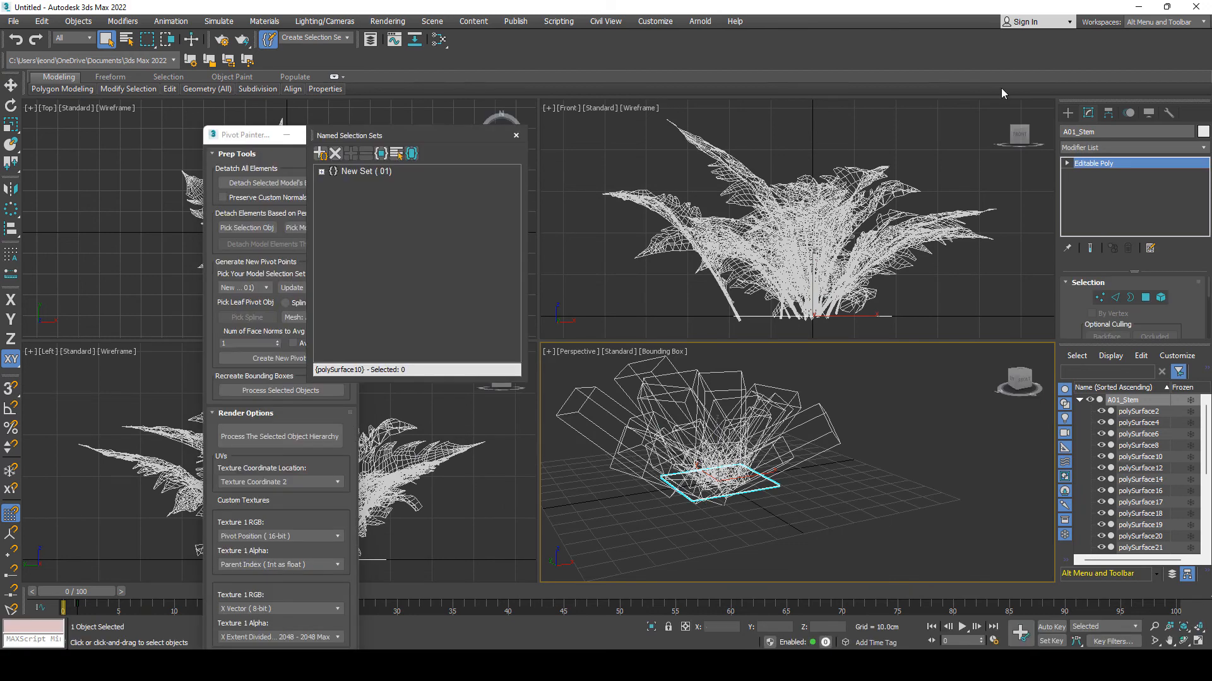
# - Switch to Maya, dismiss the Tool Settings window and delete the old A01_Stem hierarchy from the scene
pyautogui.click(1141, 10)
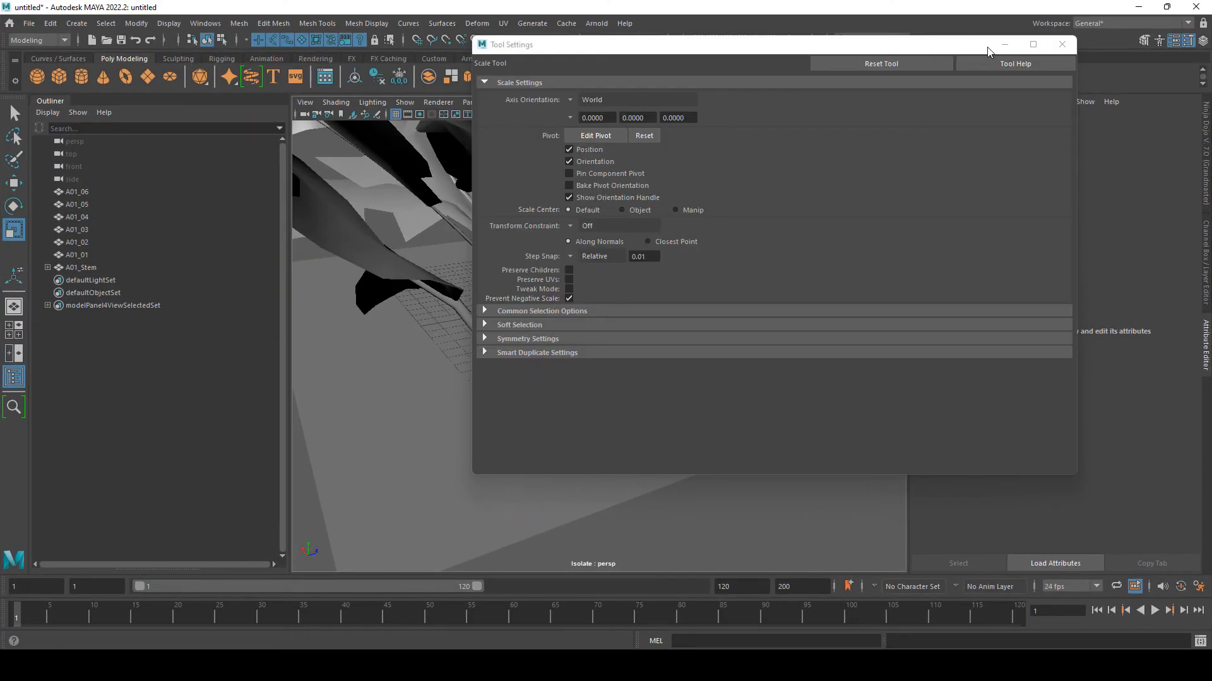
pyautogui.click(1004, 44)
pyautogui.click(80, 268)
pyautogui.press('f')
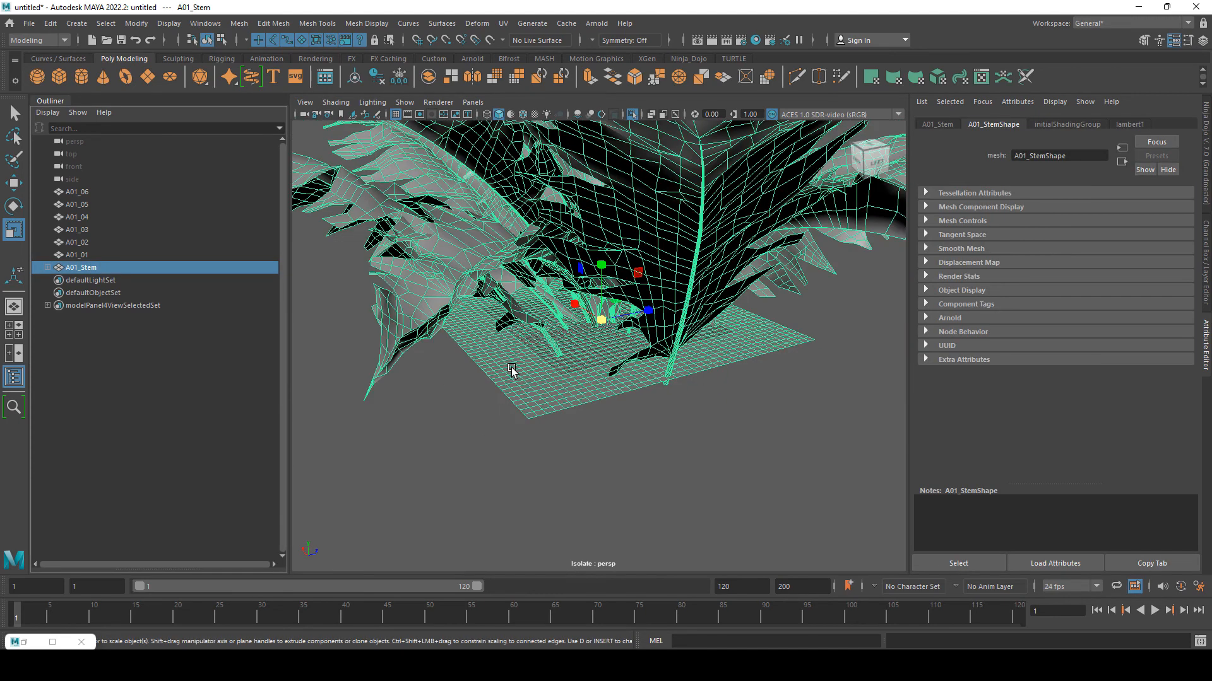
pyautogui.press('Delete')
# - Import S_LadyFernA01.fbx from the Desktop into the Maya scene and isolate the imported group in the viewport
pyautogui.moveTo(464, 9); pyautogui.dragTo(584, 18)
pyautogui.moveTo(71, 271); pyautogui.dragTo(555, 273)
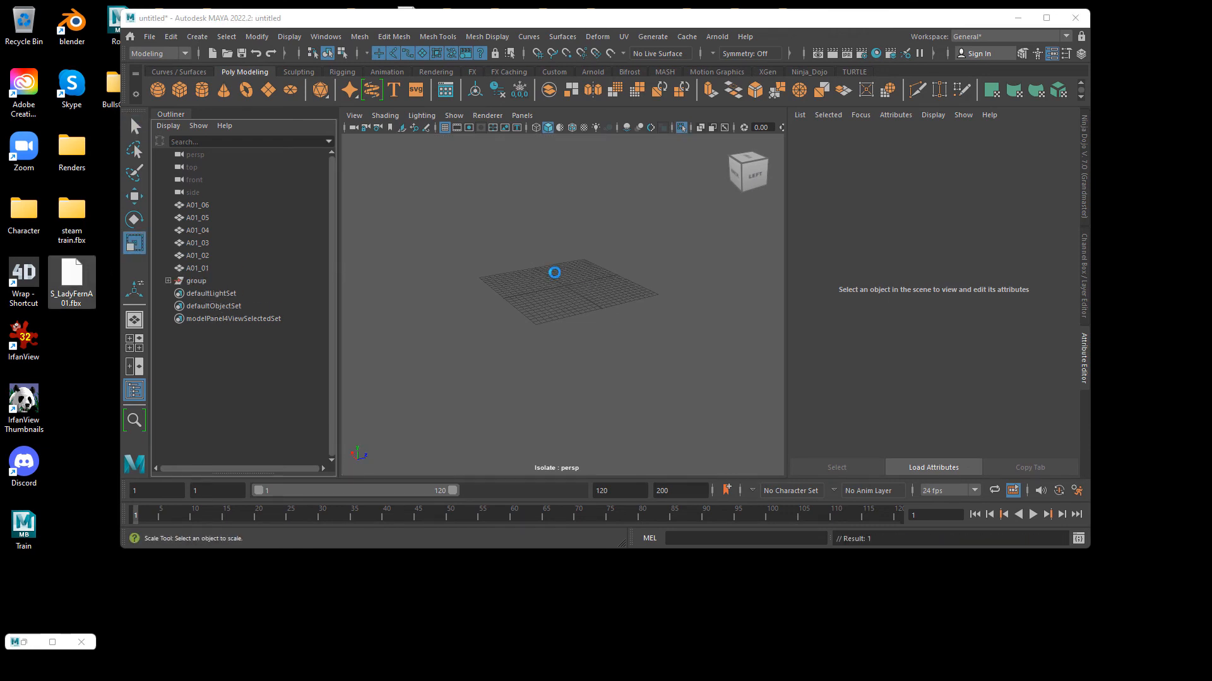
pyautogui.doubleClick(587, 13)
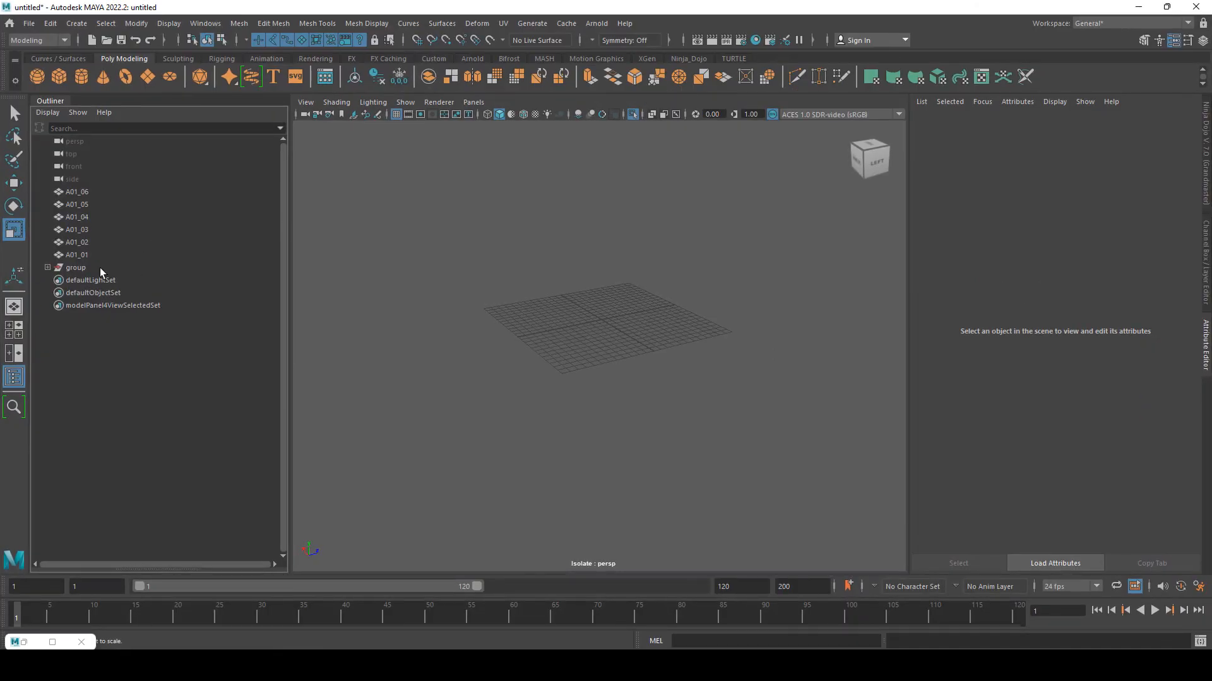
pyautogui.click(99, 268)
pyautogui.hotkey('ctrl', '1')
pyautogui.hotkey('ctrl', '1')
pyautogui.scroll(-3, 697, 307)
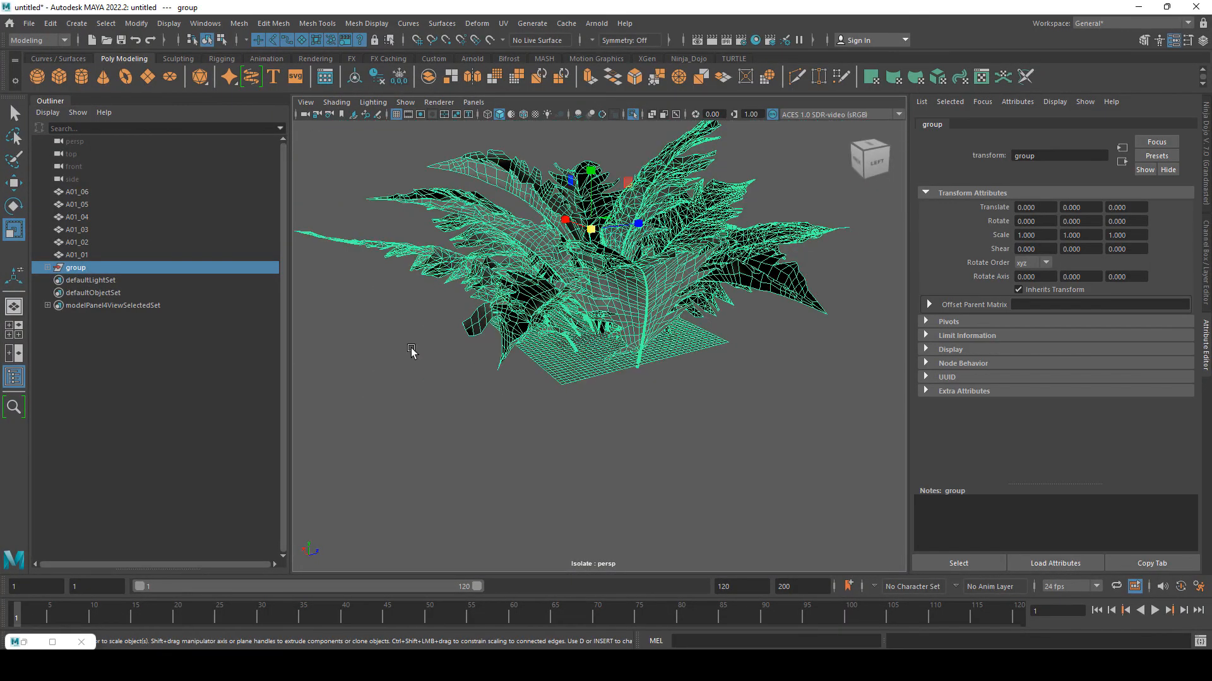
# - Combine the imported frond meshes polySurface2 through polySurface51 under A01_Stem into a single mesh
pyautogui.click(48, 268)
pyautogui.click(89, 280)
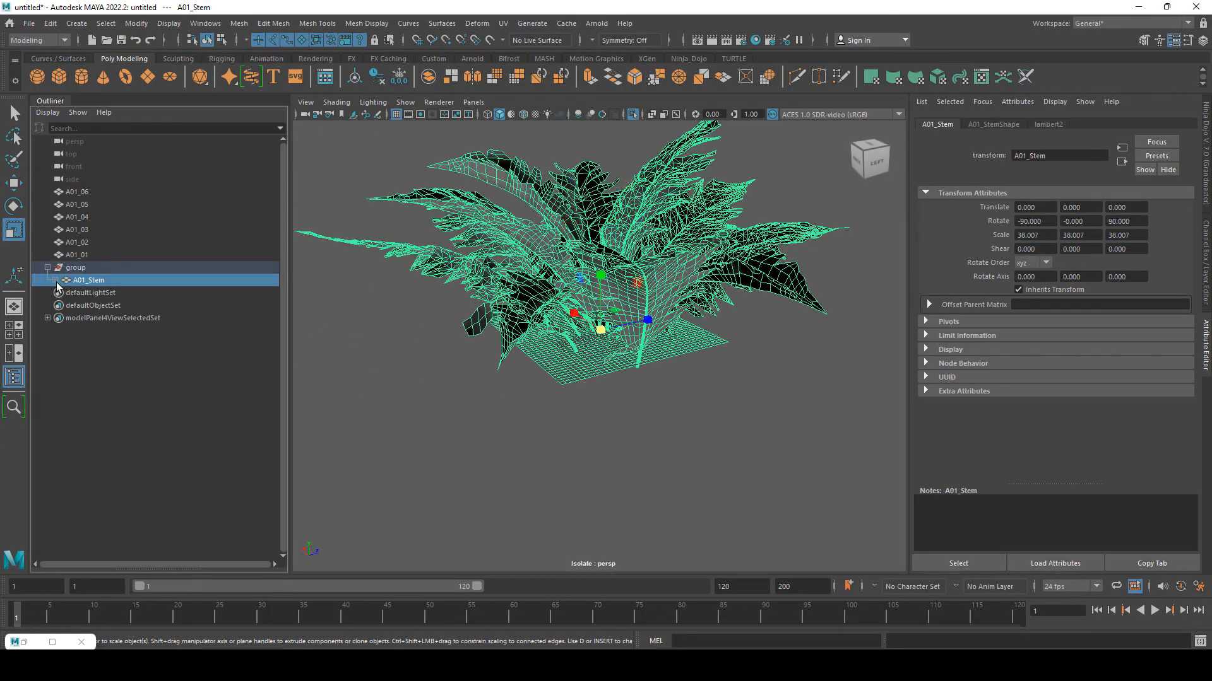
pyautogui.click(56, 280)
pyautogui.click(101, 293)
pyautogui.scroll(-3, 136, 371)
pyautogui.keyDown('shift'); pyautogui.click(120, 508); pyautogui.keyUp('shift')
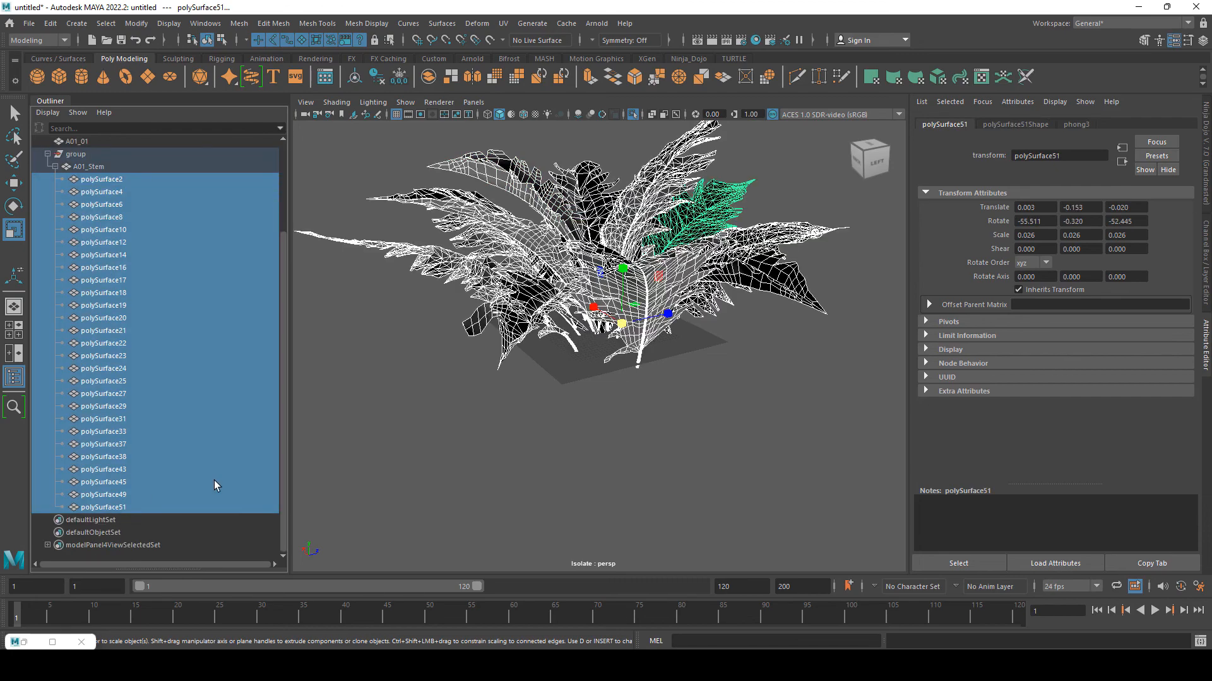
pyautogui.scroll(3, 617, 374)
pyautogui.scroll(2, 617, 374)
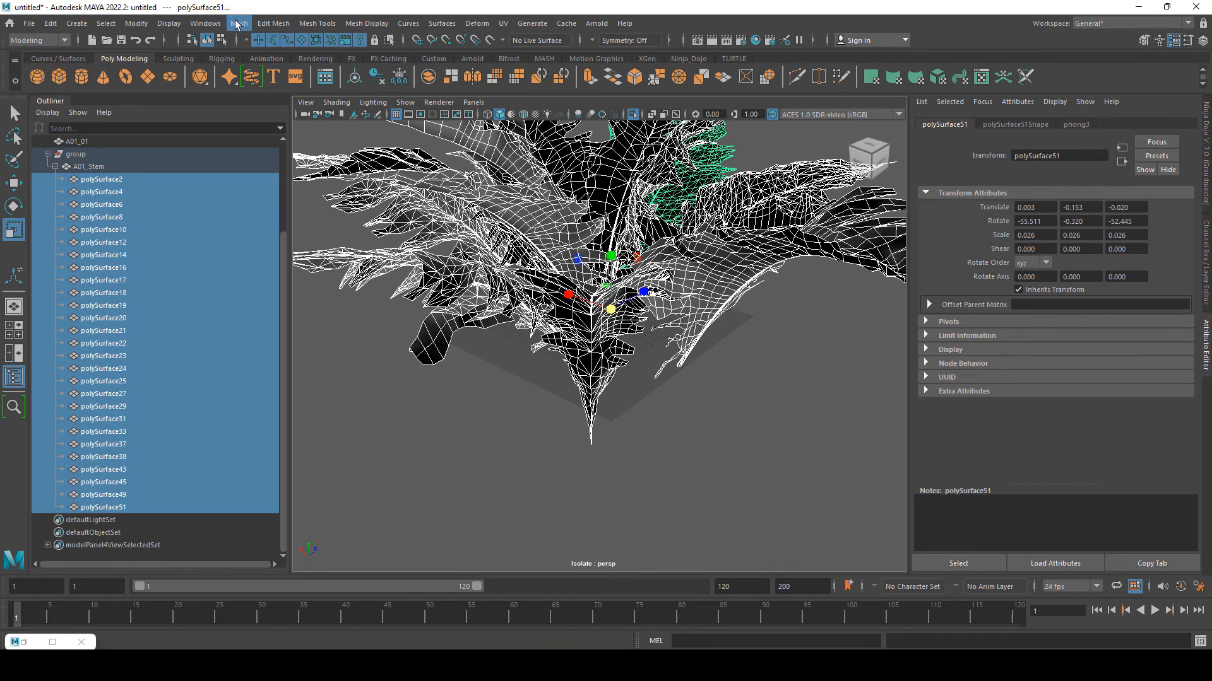
pyautogui.click(238, 23)
pyautogui.click(267, 71)
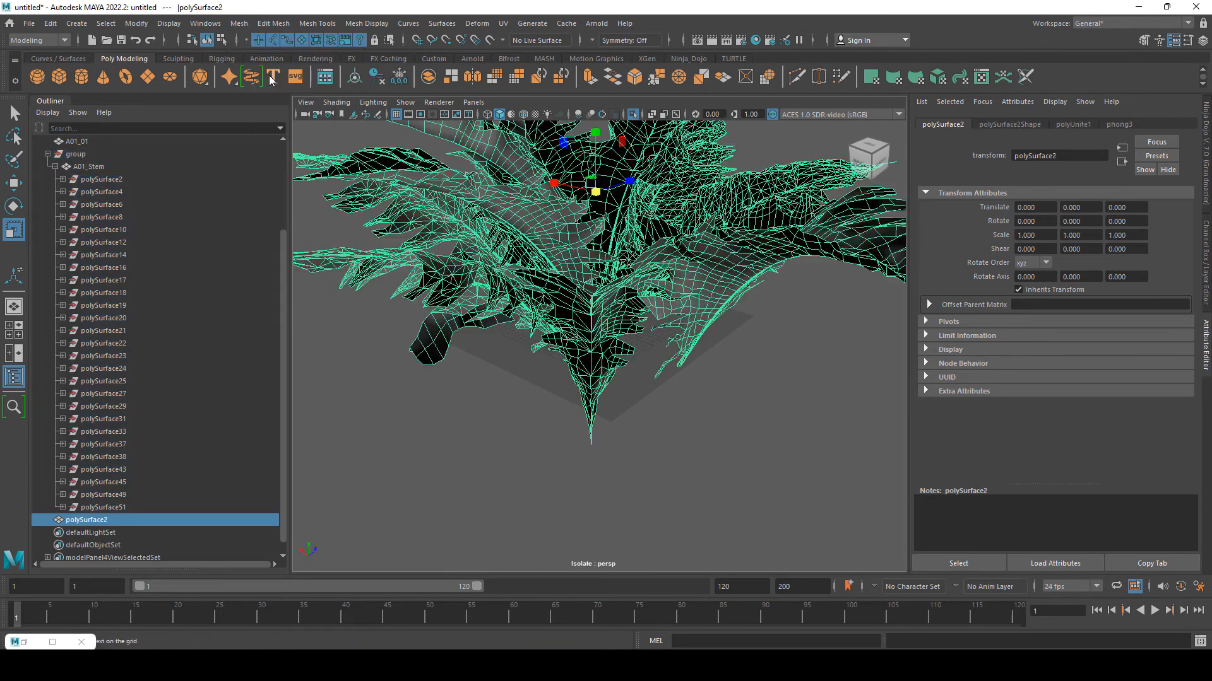
# - Delete the construction history of the newly combined frond mesh
pyautogui.click(50, 23)
pyautogui.moveTo(126, 175)
pyautogui.click(246, 175)
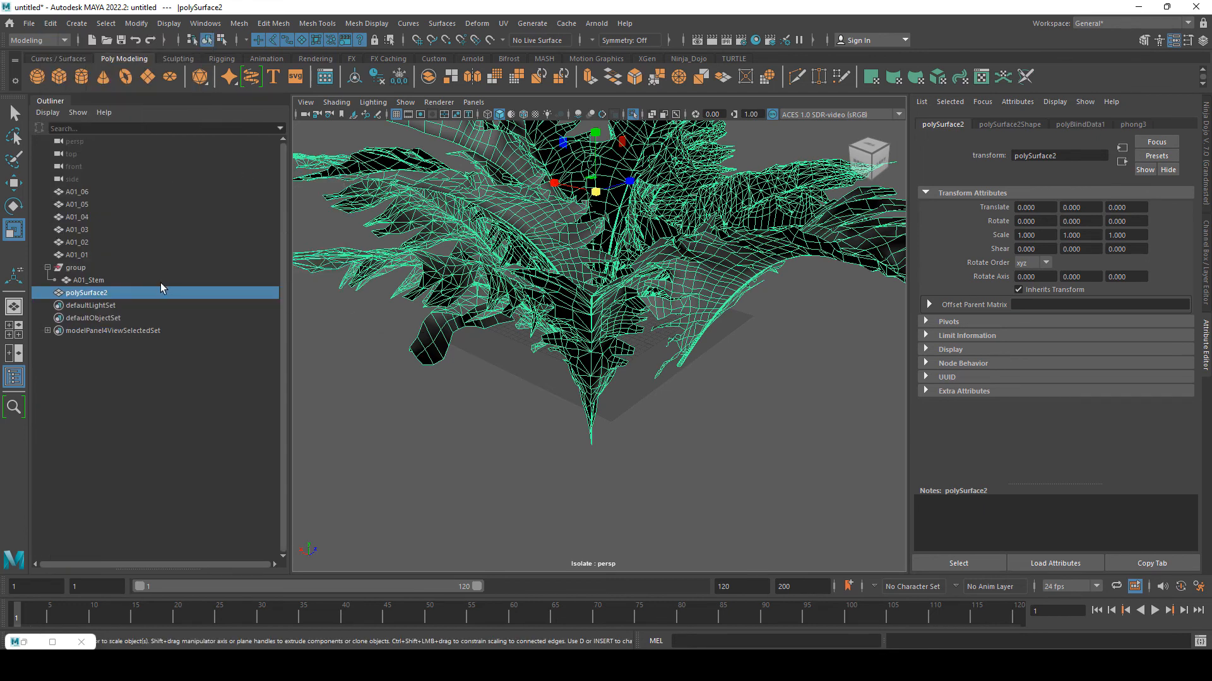
# - Delete the leftover imported group containing the A01_Stem plane
pyautogui.click(99, 281)
pyautogui.keyDown('alt'); pyautogui.moveTo(486, 392); pyautogui.dragTo(599, 386); pyautogui.keyUp('alt')
pyautogui.click(89, 270)
pyautogui.press('Delete')
# - Set the normals of the combined fern mesh to face
pyautogui.scroll(-4, 596, 341)
pyautogui.click(595, 319)
pyautogui.scroll(3, 600, 309)
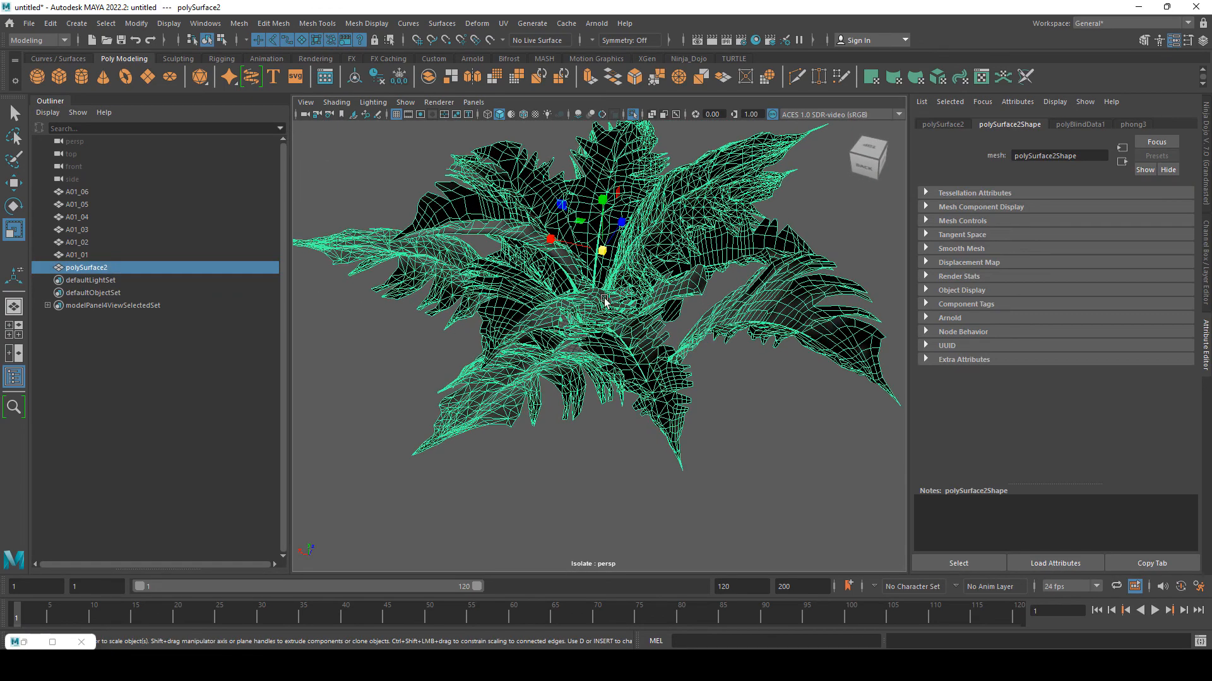
pyautogui.click(367, 28)
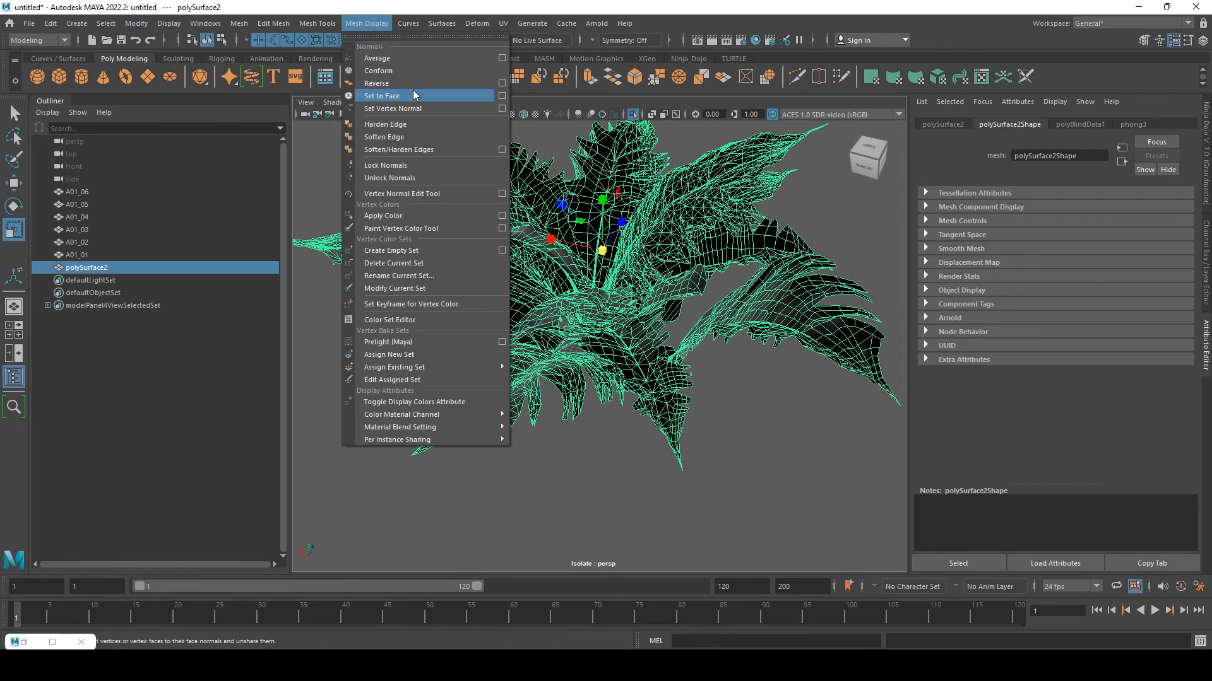
pyautogui.click(749, 389)
pyautogui.scroll(3, 697, 368)
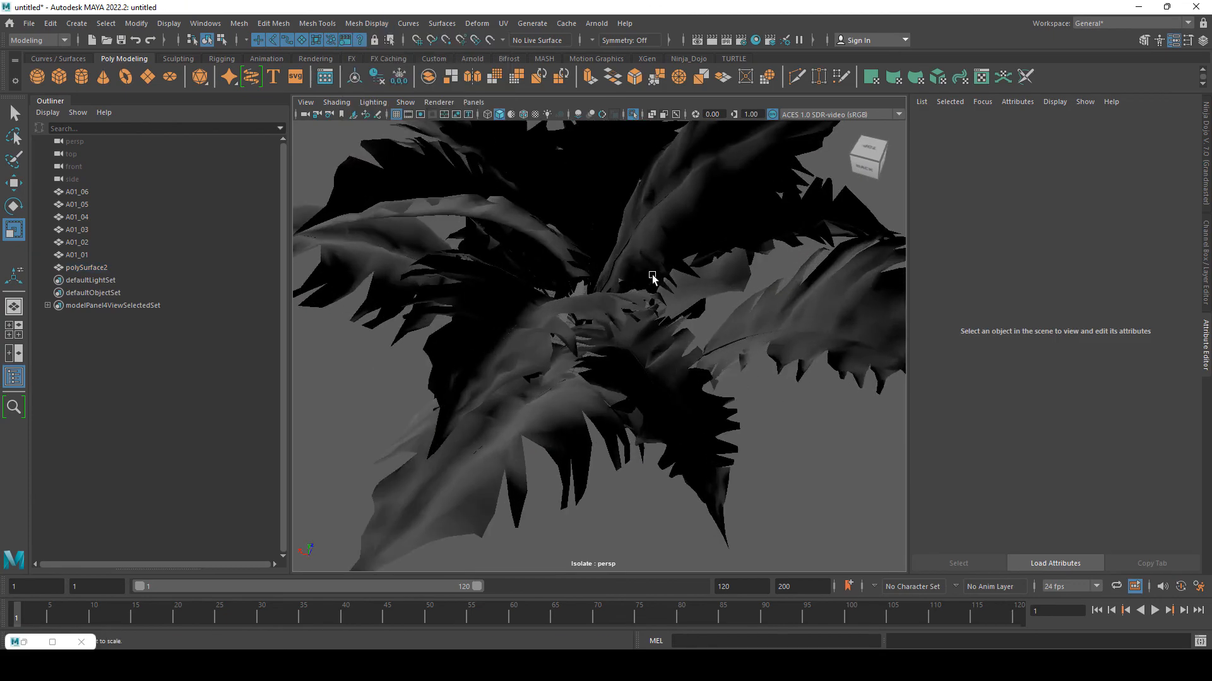
pyautogui.click(651, 279)
pyautogui.scroll(1, 656, 322)
pyautogui.click(366, 24)
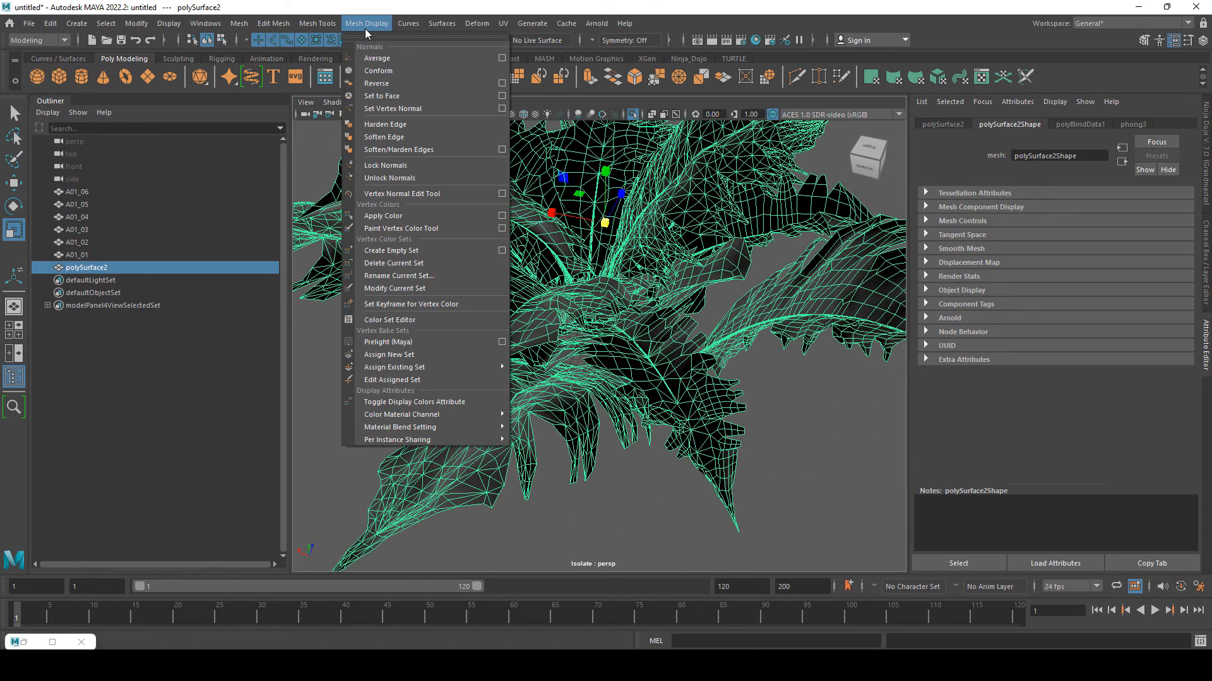
pyautogui.click(400, 96)
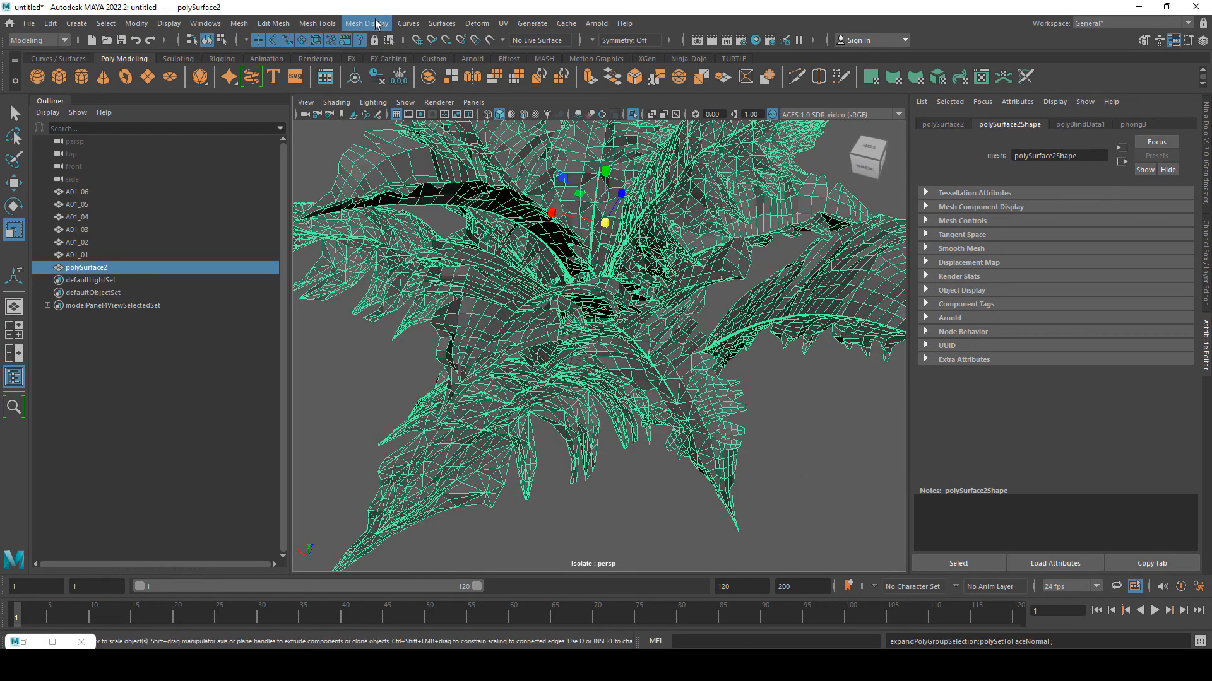
# - Soften the edges of the combined fern mesh and inspect its smoothed shading
pyautogui.click(366, 23)
pyautogui.click(409, 140)
pyautogui.click(817, 440)
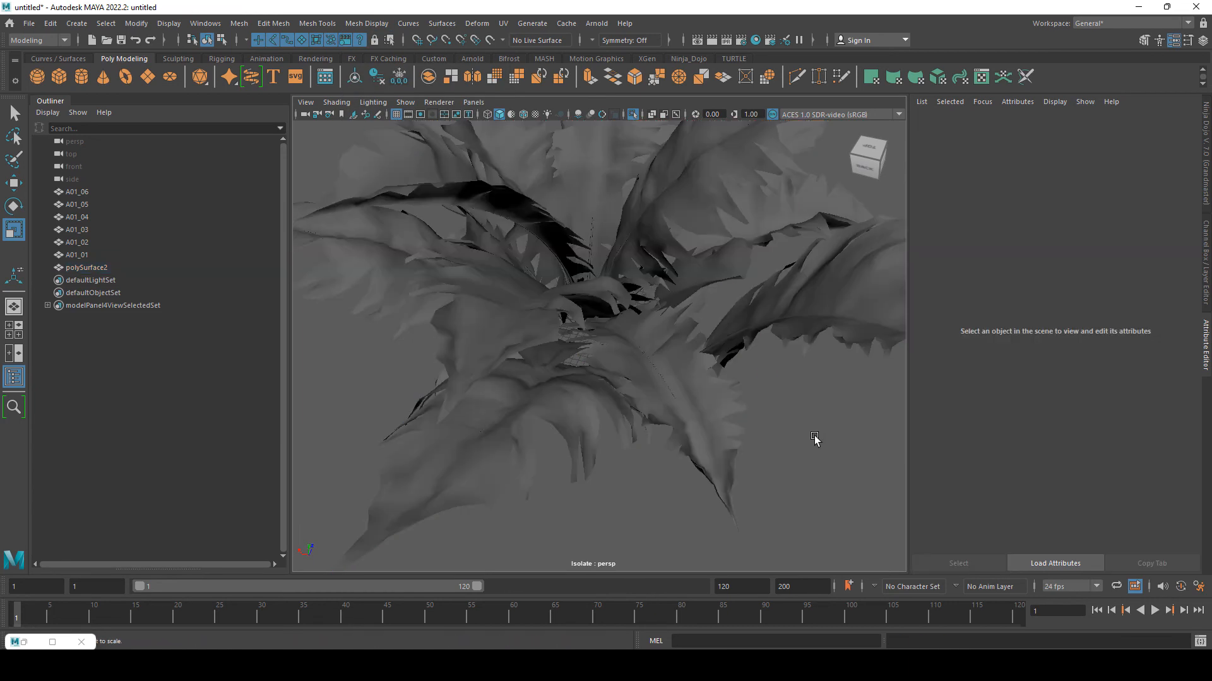
pyautogui.scroll(-3, 744, 444)
pyautogui.keyDown('alt'); pyautogui.moveTo(743, 444); pyautogui.dragTo(740, 494); pyautogui.keyUp('alt')
# - Clear the fern mesh's history left by the normal and edge changes
pyautogui.click(435, 204)
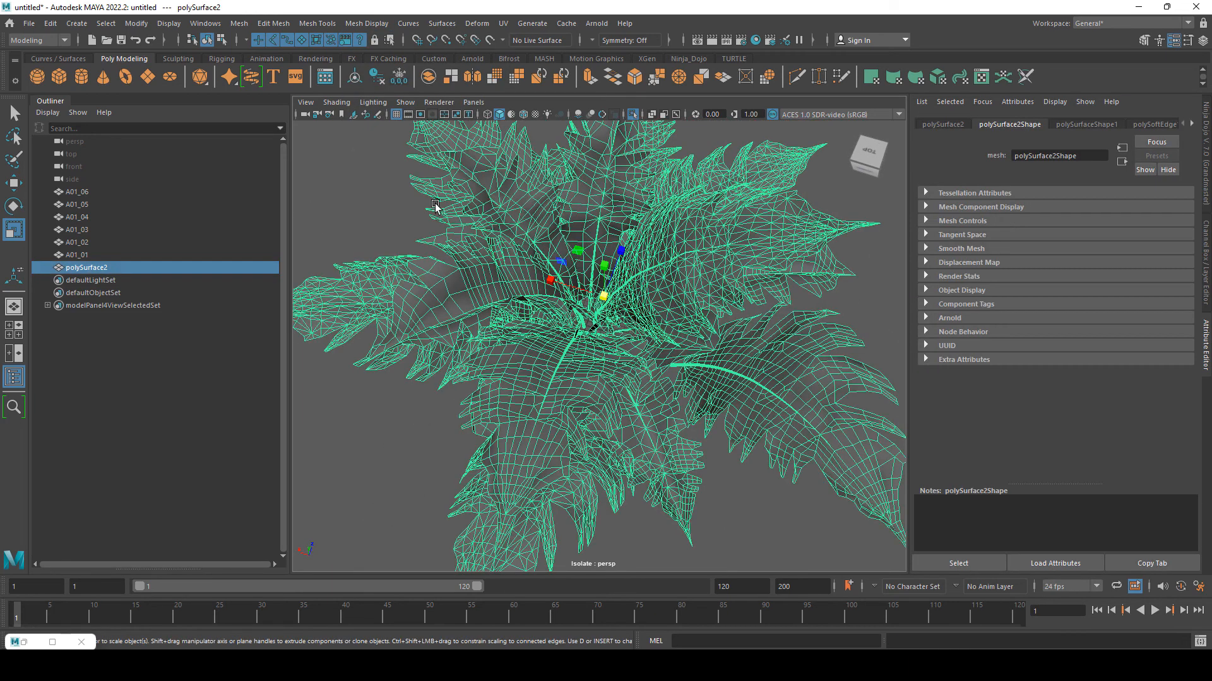
pyautogui.click(50, 23)
pyautogui.moveTo(216, 177)
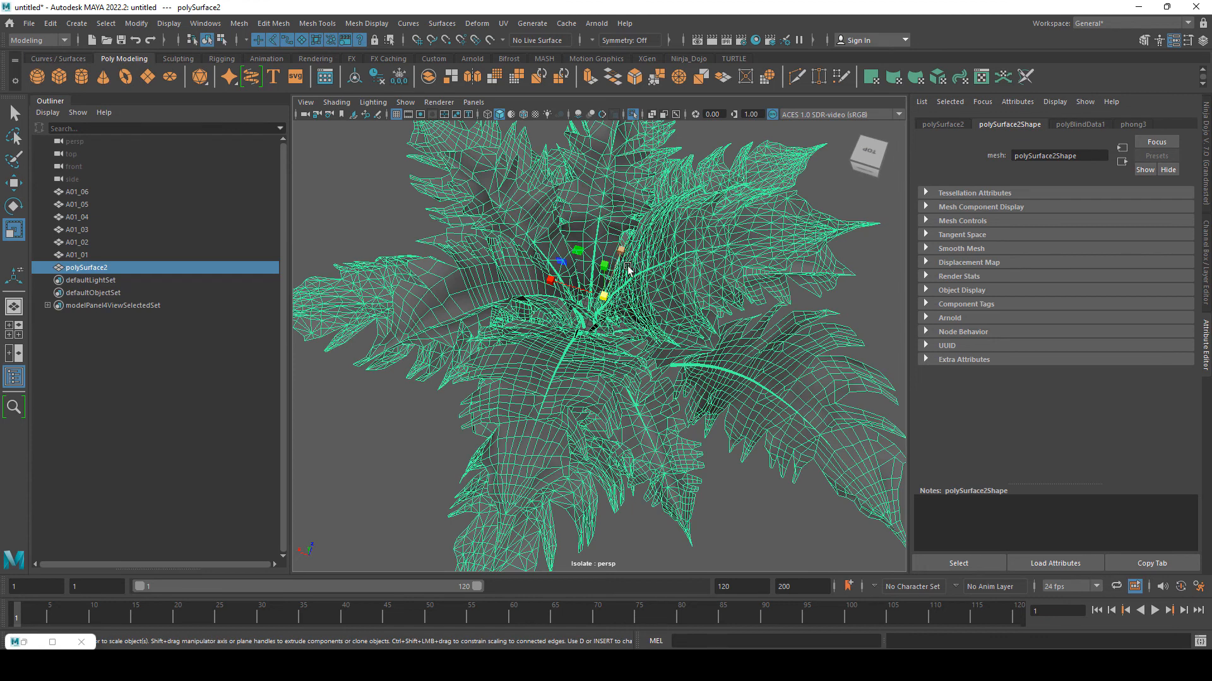
# - Assign the existing phong1 material to the combined polySurface2 fern mesh
pyautogui.click(85, 255)
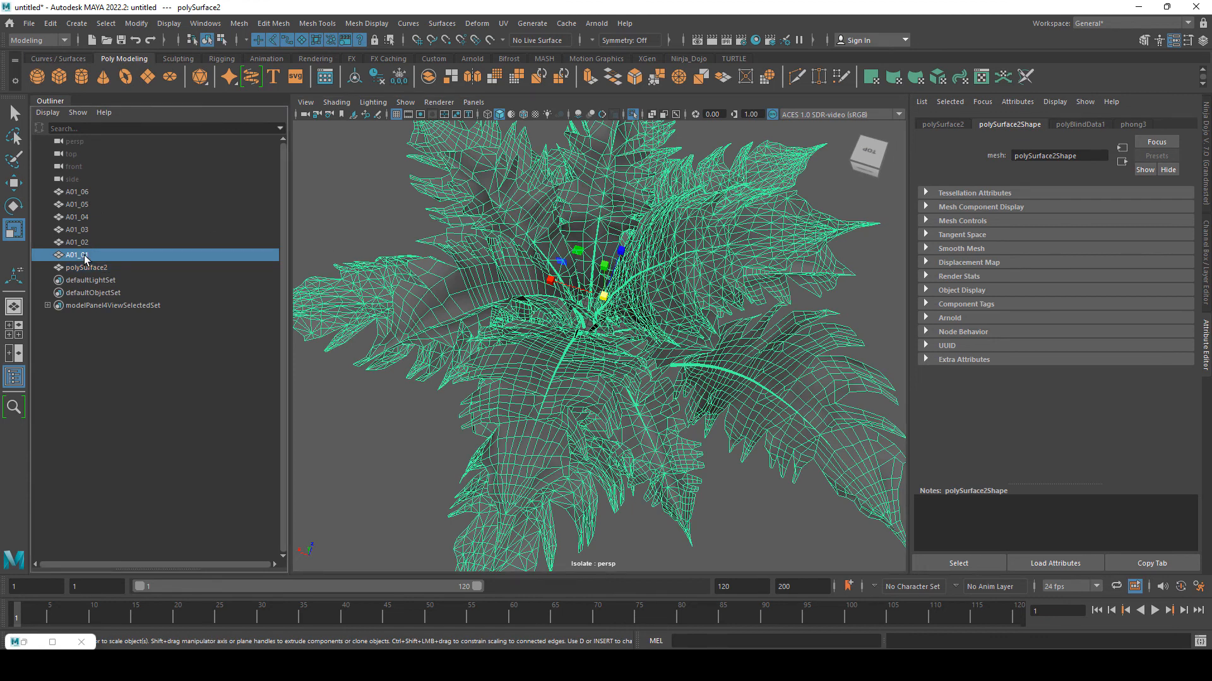
pyautogui.click(87, 268)
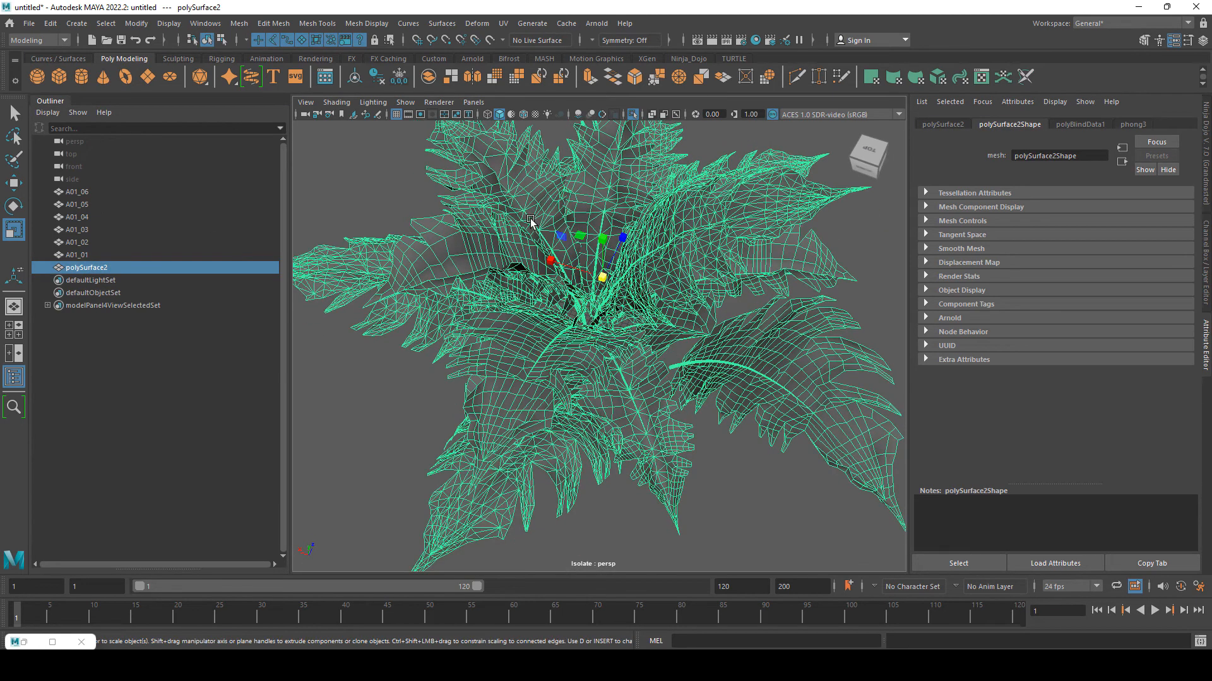
pyautogui.rightClick(532, 219)
pyautogui.moveTo(564, 568)
pyautogui.click(614, 581)
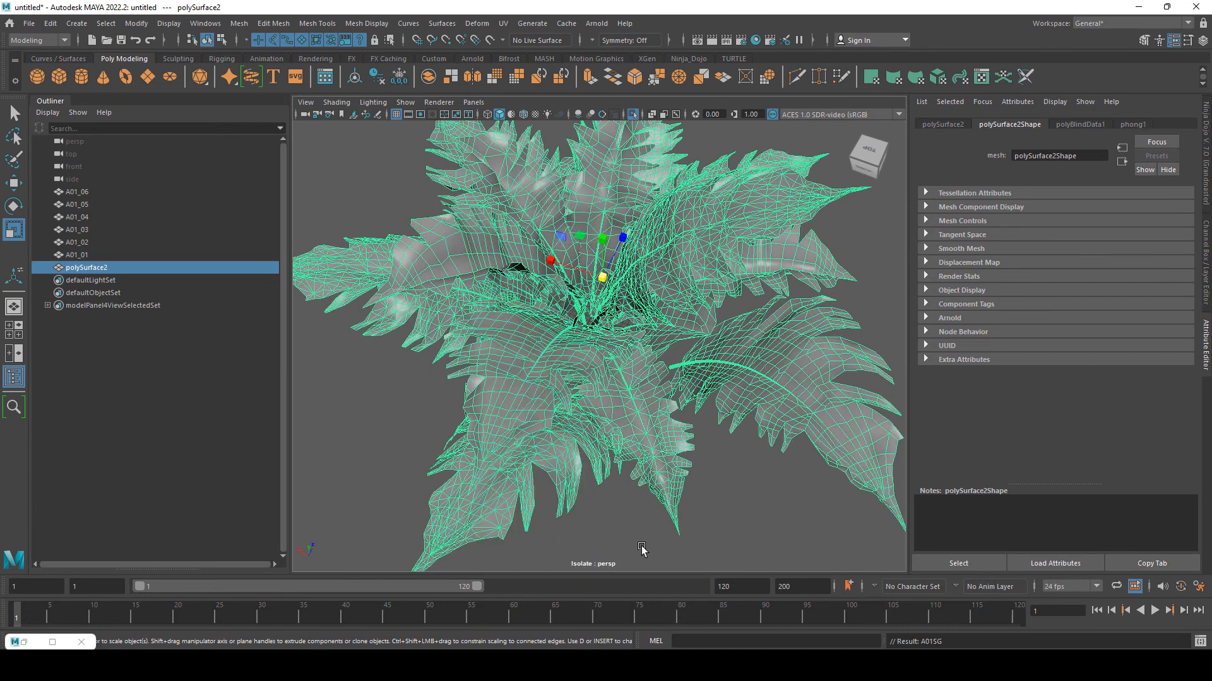
# - Rename the fern mesh's phong1 material to S_LadyFernSub
pyautogui.click(1133, 125)
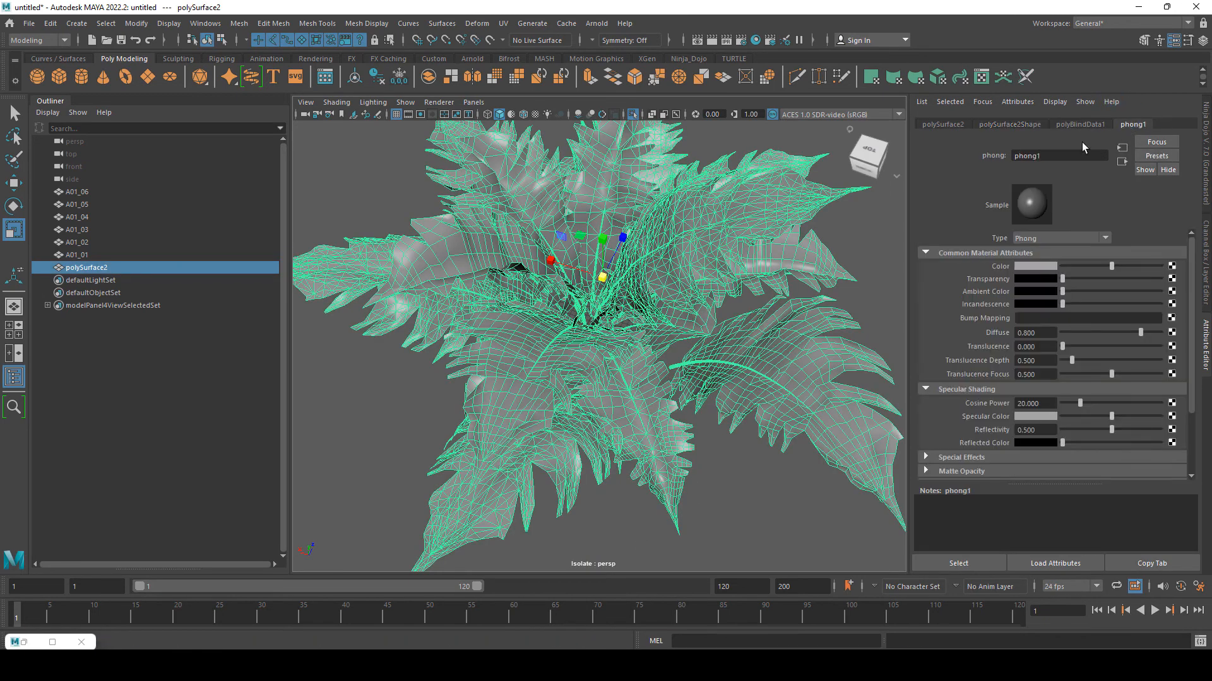
pyautogui.doubleClick(1024, 158)
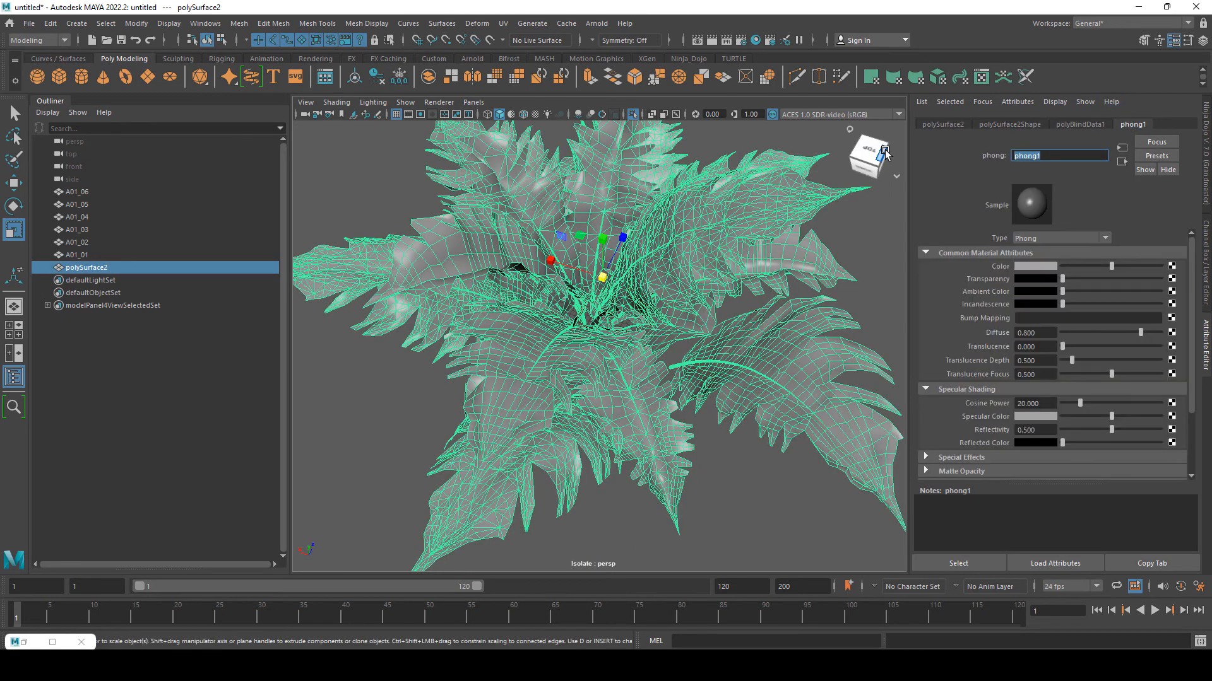
pyautogui.write('S_LadyFernSub')
pyautogui.press('Return')
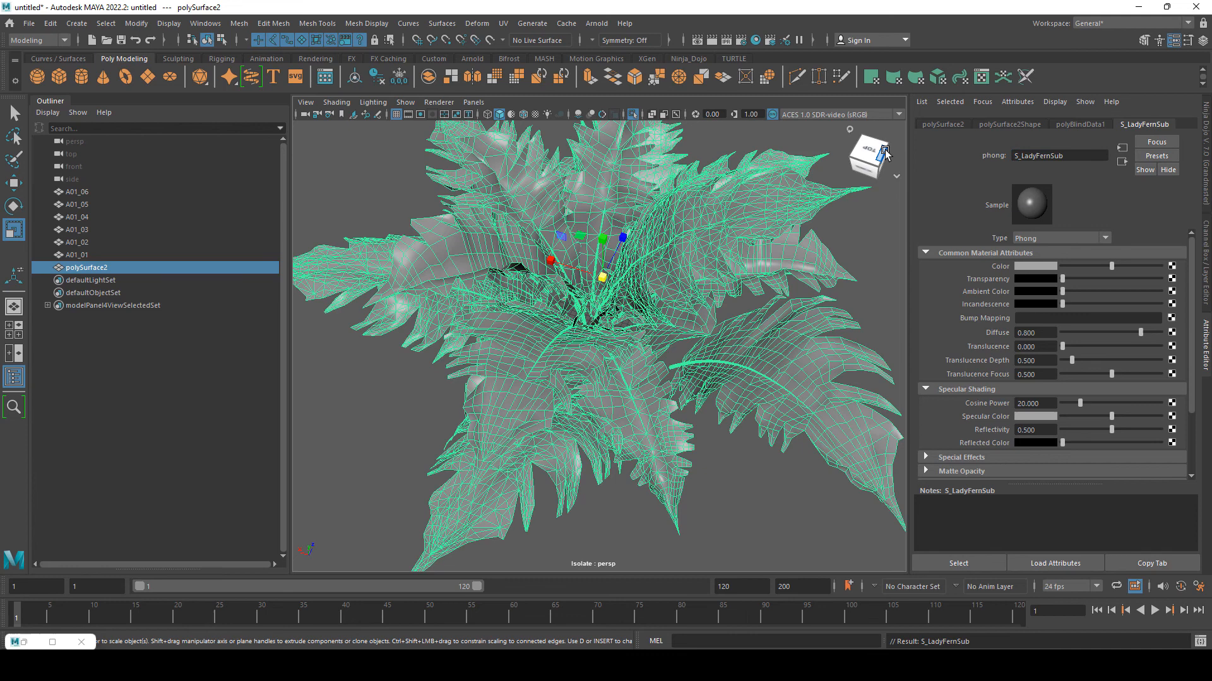
# - Check the materials assigned to the A01_06 mesh and to the A01_05 through A01_01 meshes
pyautogui.click(85, 191)
pyautogui.keyDown('alt'); pyautogui.moveTo(294, 198); pyautogui.dragTo(319, 244); pyautogui.keyUp('alt')
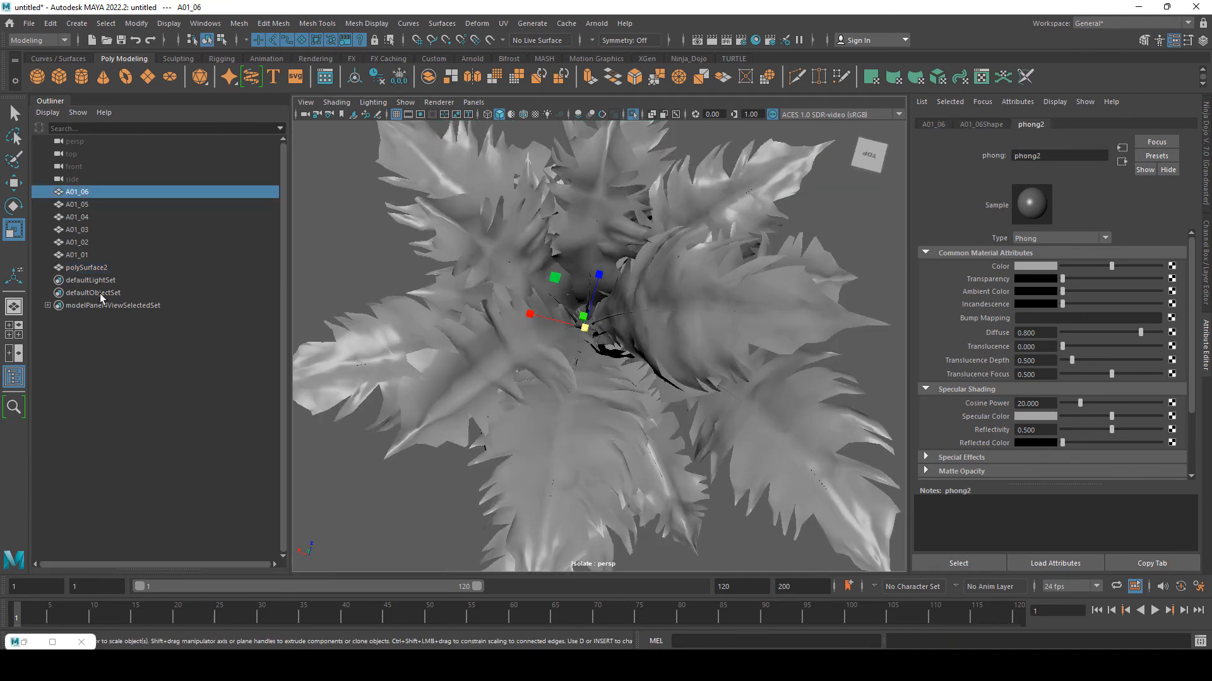
pyautogui.click(91, 203)
pyautogui.keyDown('shift'); pyautogui.click(94, 255); pyautogui.keyUp('shift')
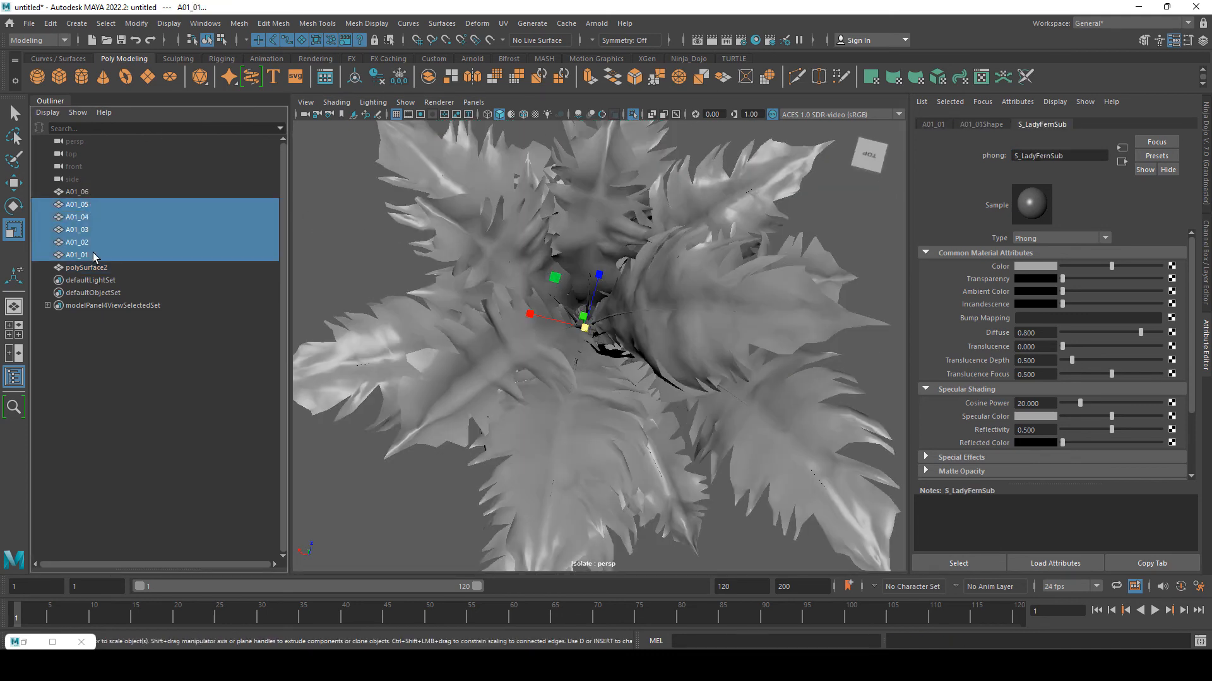
# - Isolate the A01_06 mesh and rename its phong2 material to S_LadyFernBillSub
pyautogui.click(81, 193)
pyautogui.keyDown('alt'); pyautogui.moveTo(616, 307); pyautogui.dragTo(620, 291); pyautogui.keyUp('alt')
pyautogui.hotkey('ctrl', '1')
pyautogui.hotkey('ctrl', '1')
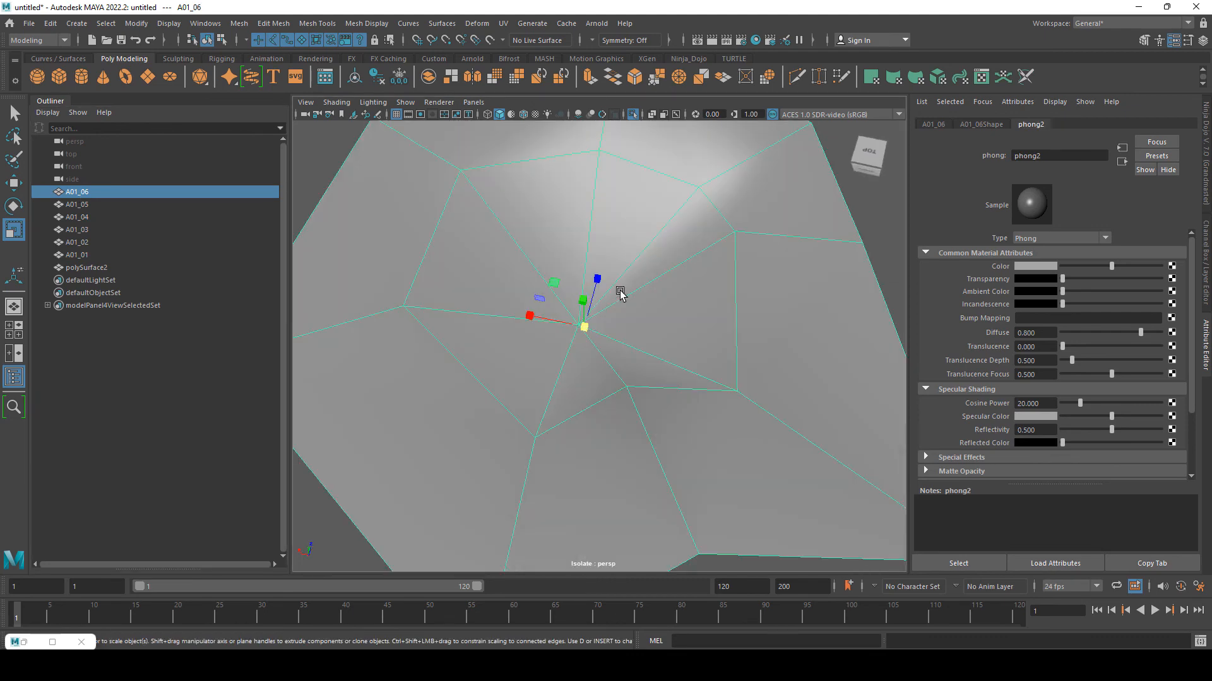
pyautogui.moveTo(622, 218); pyautogui.dragTo(622, 214, button='right')
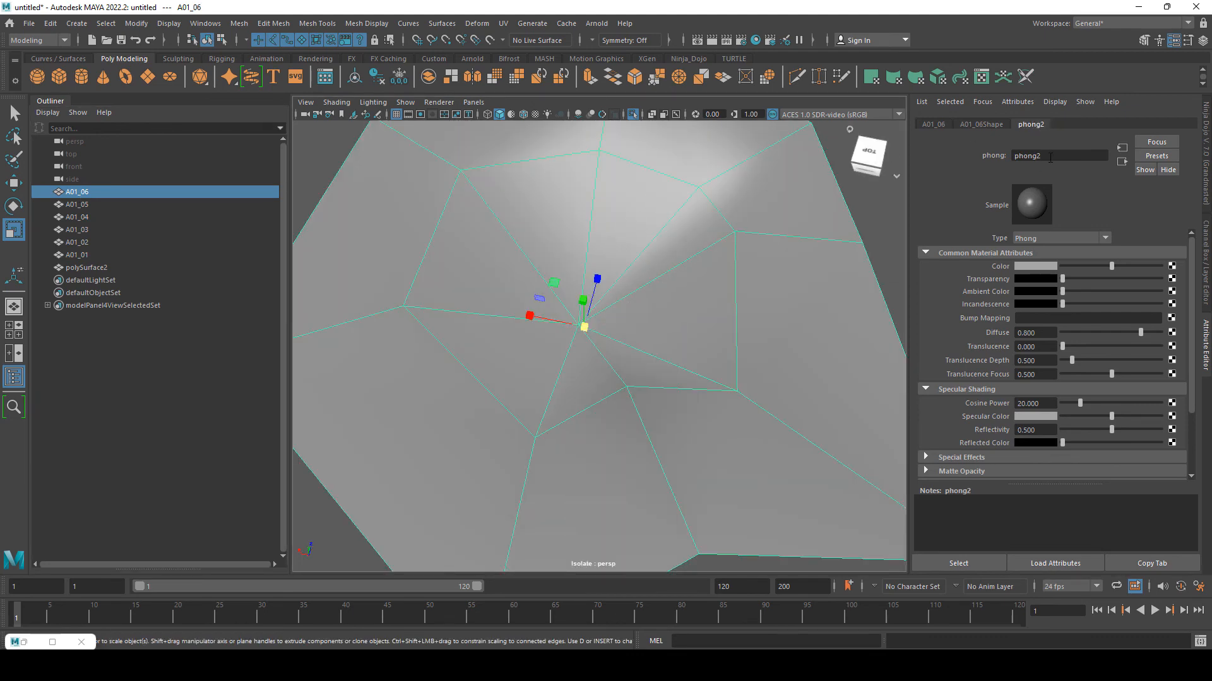
pyautogui.doubleClick(1050, 156)
pyautogui.write('s')
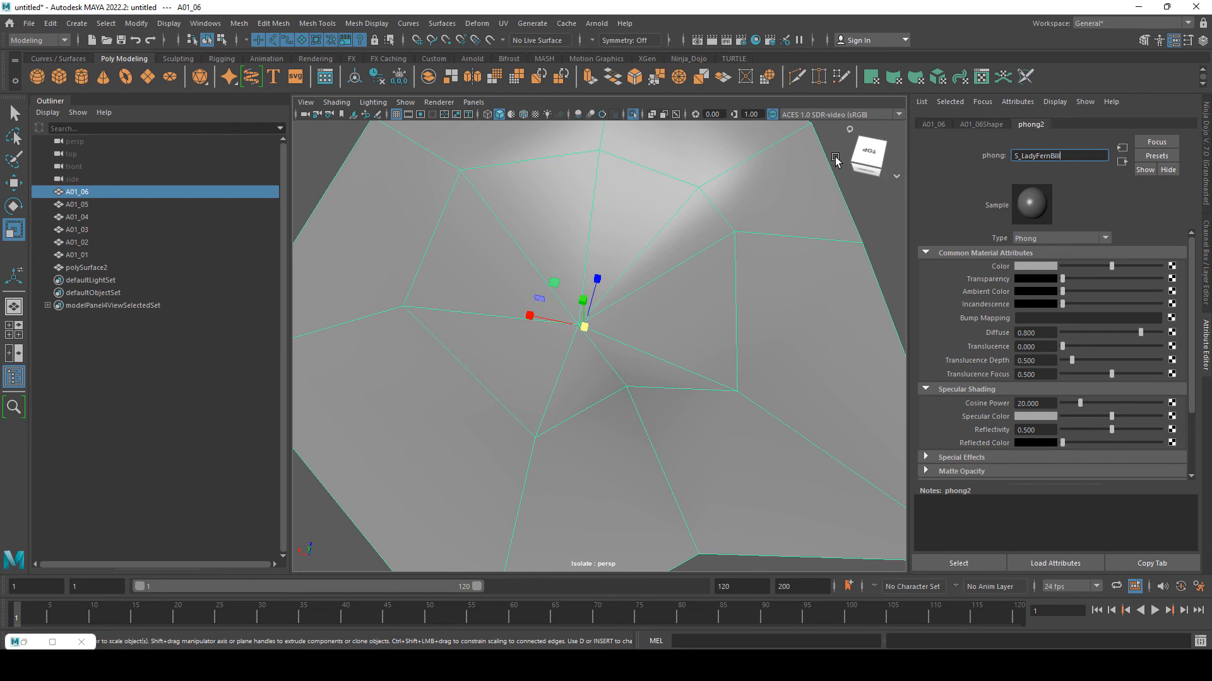
pyautogui.write('_LadyFernBillSub')
pyautogui.press('Return')
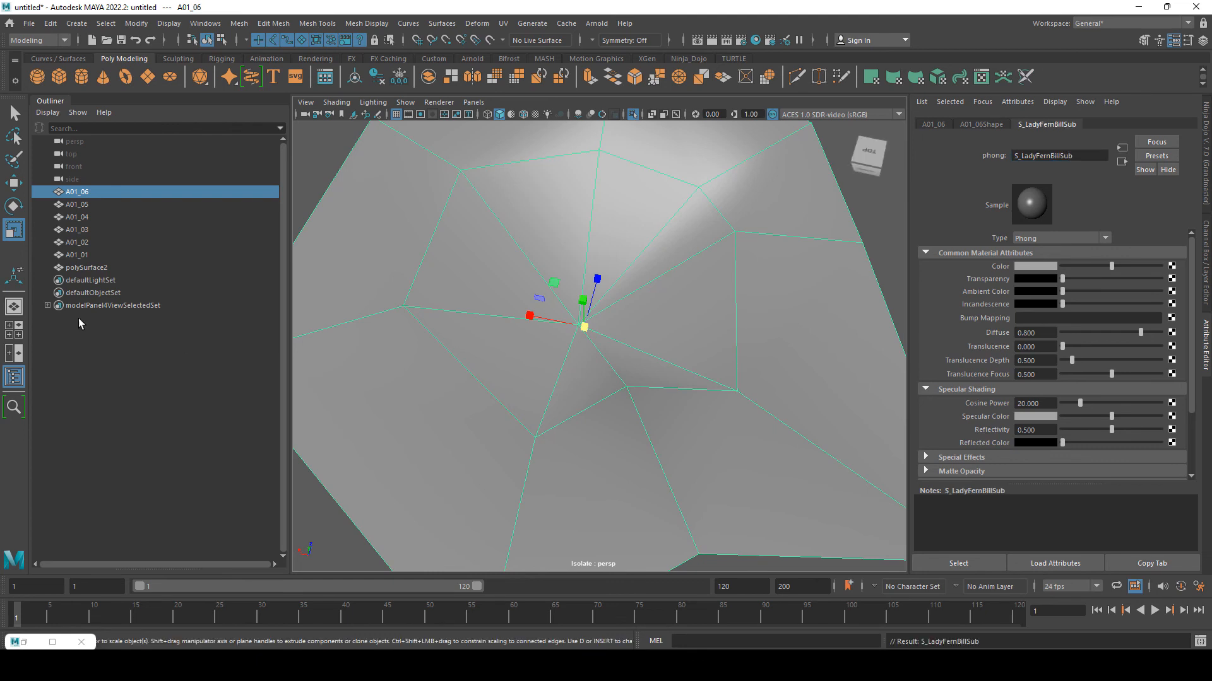
# - Rename the combined polySurface2 fern mesh to A01 and isolate it in the viewport
pyautogui.click(73, 255)
pyautogui.click(87, 269)
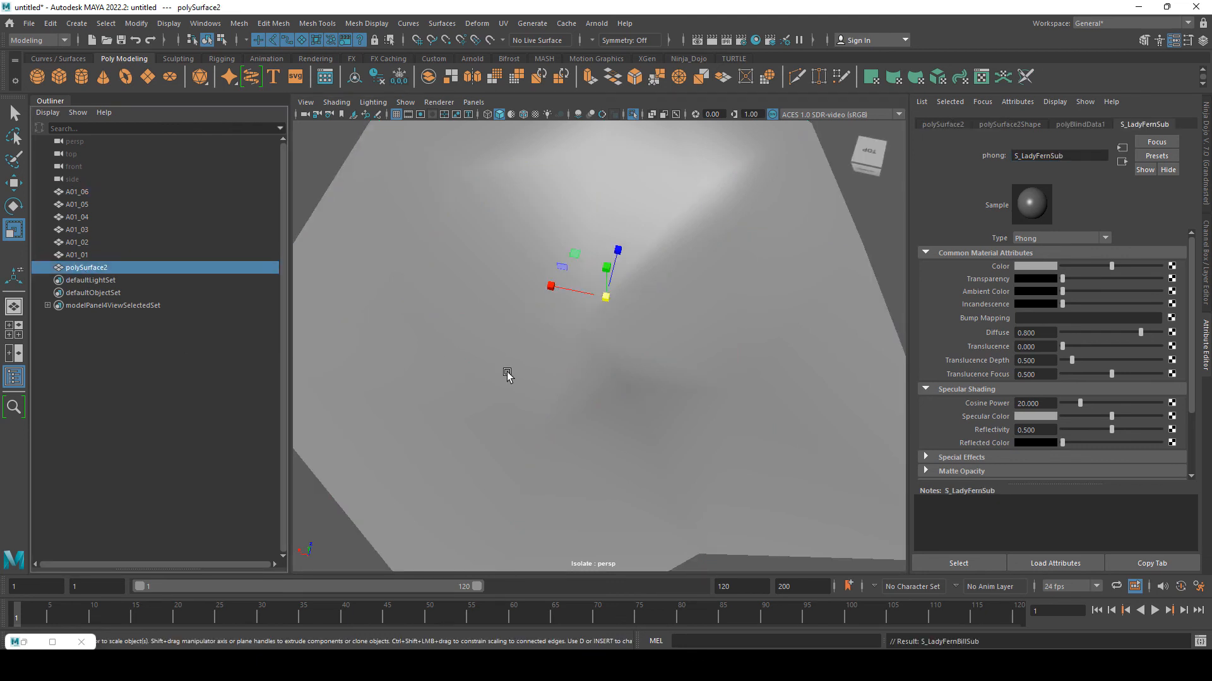
pyautogui.doubleClick(114, 270)
pyautogui.write('A01')
pyautogui.press('Return')
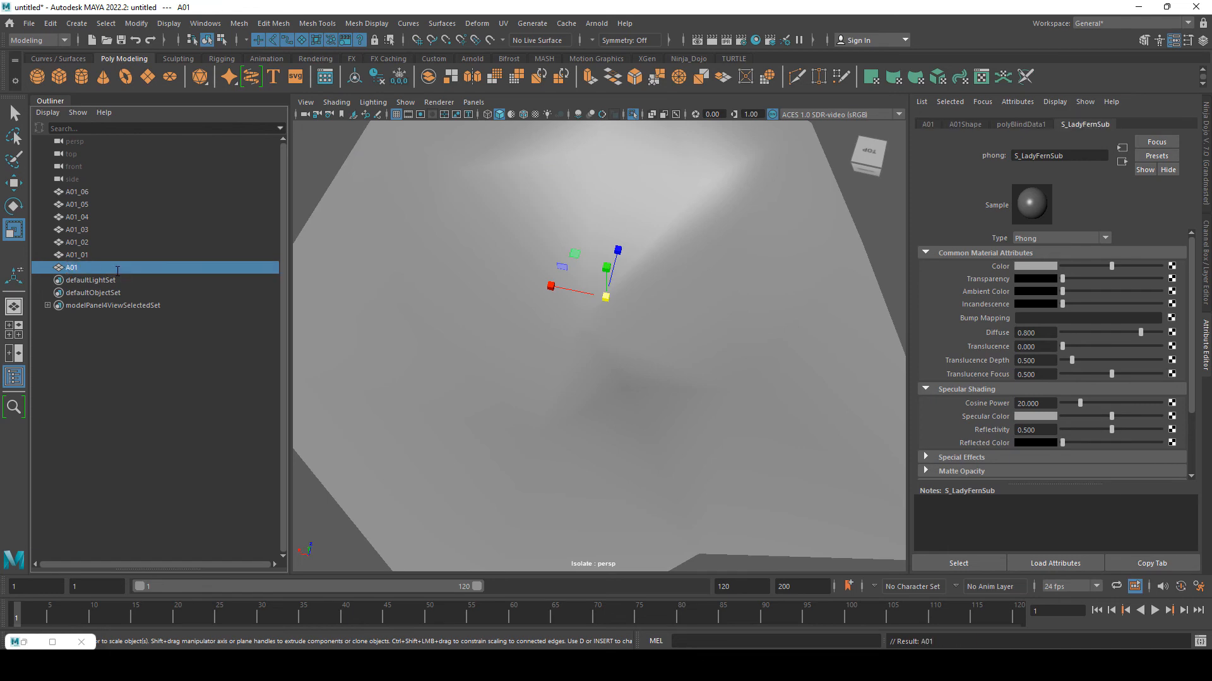
pyautogui.hotkey('ctrl', '1')
pyautogui.hotkey('ctrl', '1')
pyautogui.scroll(-3, 684, 369)
pyautogui.keyDown('alt'); pyautogui.moveTo(684, 369); pyautogui.dragTo(649, 325); pyautogui.keyUp('alt')
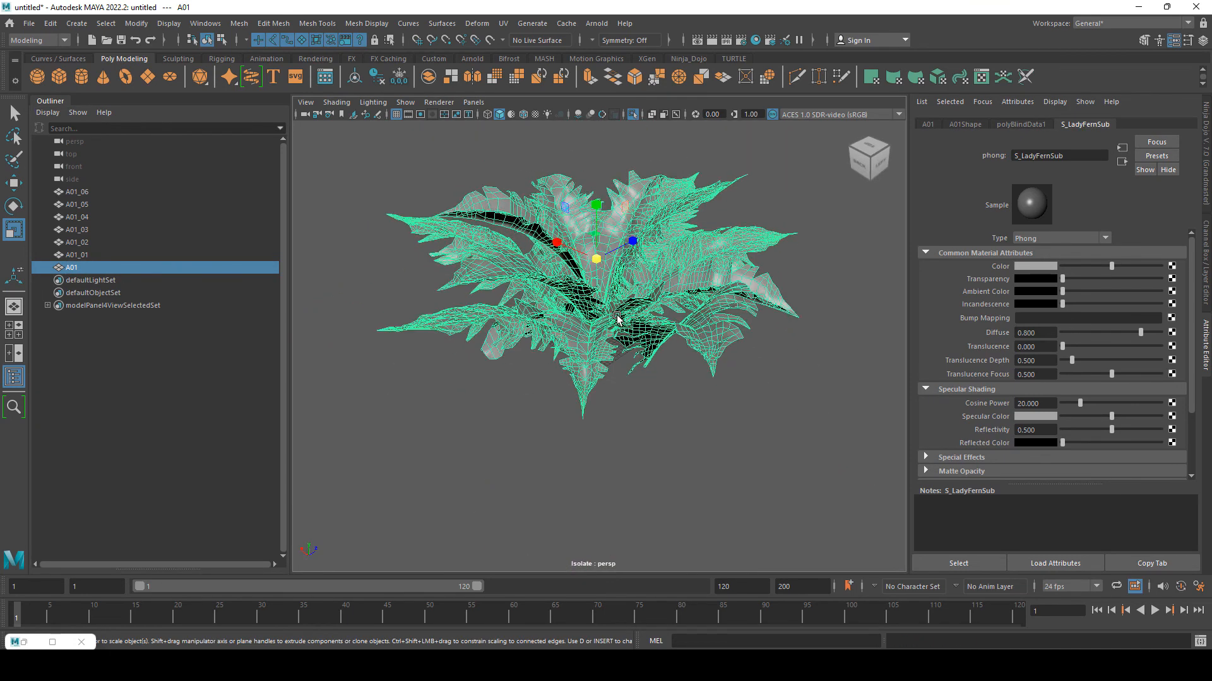
pyautogui.scroll(3, 649, 372)
# - Open the UV Set Editor and the UV Editor for the A01 mesh and arrange both windows side by side
pyautogui.click(502, 23)
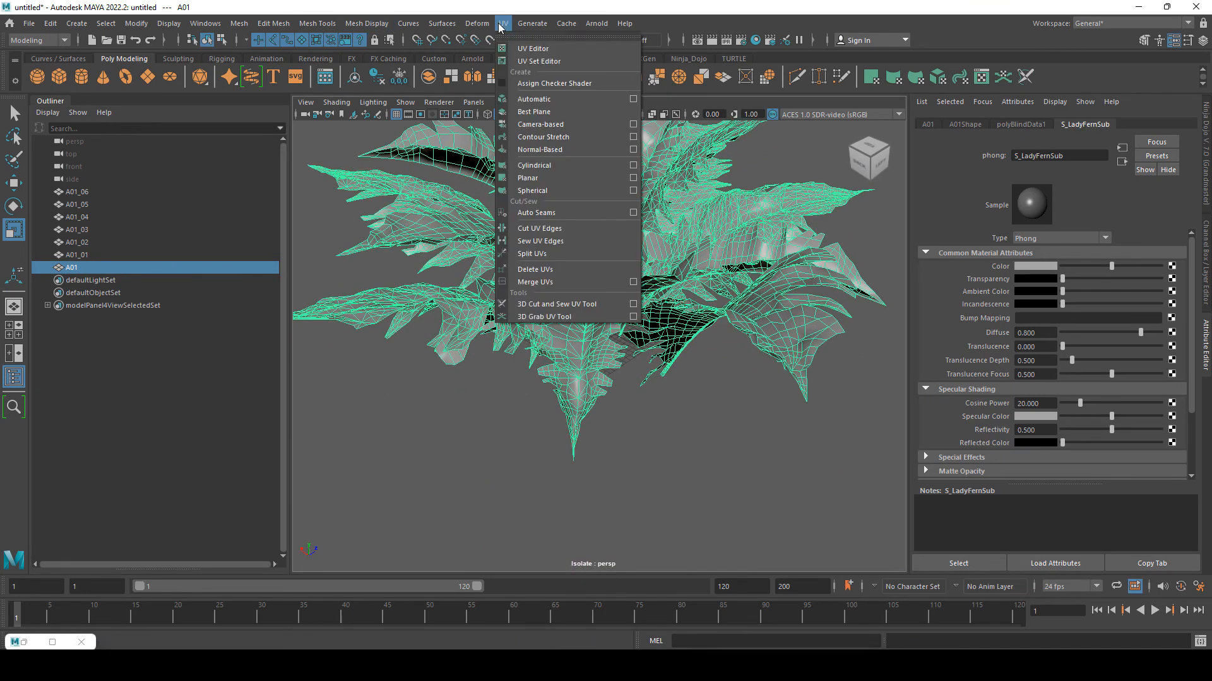
pyautogui.click(536, 68)
pyautogui.moveTo(1017, 605); pyautogui.dragTo(995, 128)
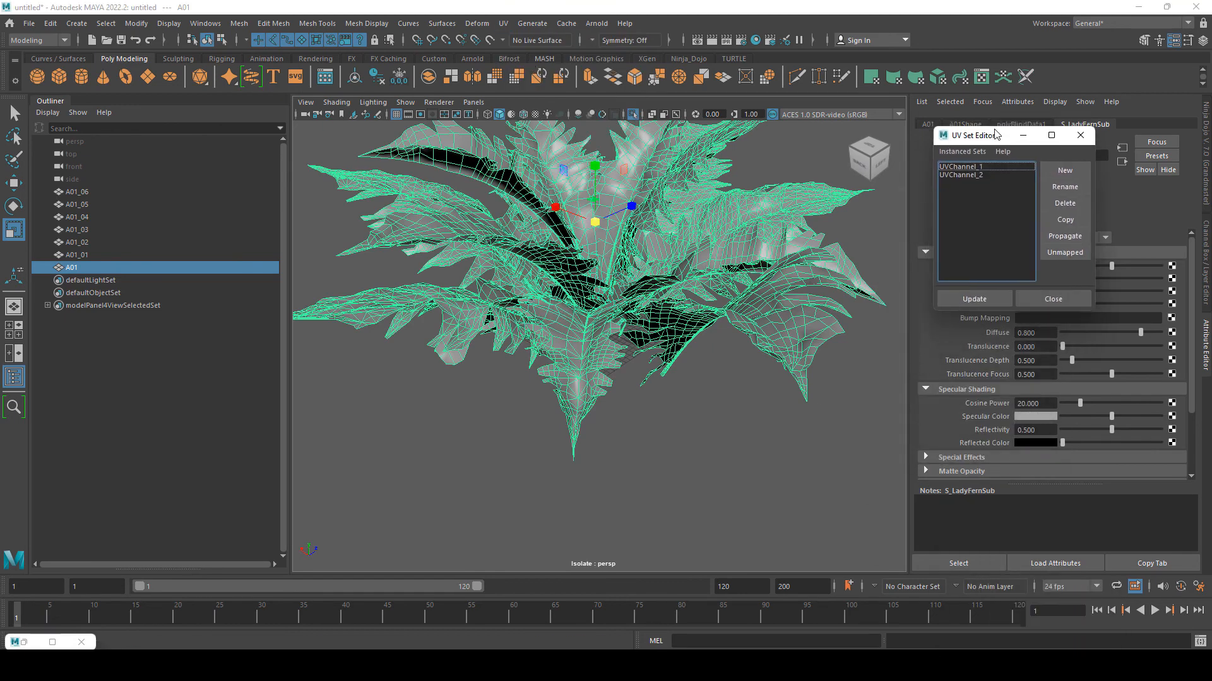
pyautogui.click(503, 23)
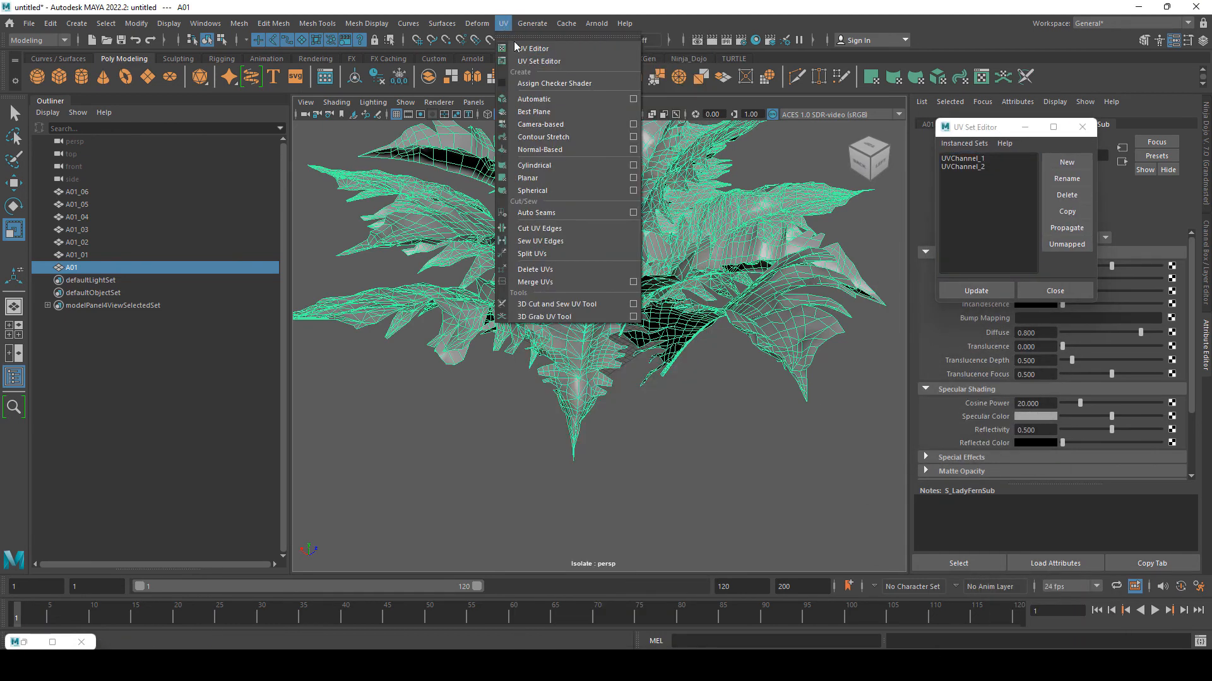
pyautogui.click(536, 52)
pyautogui.doubleClick(711, 6)
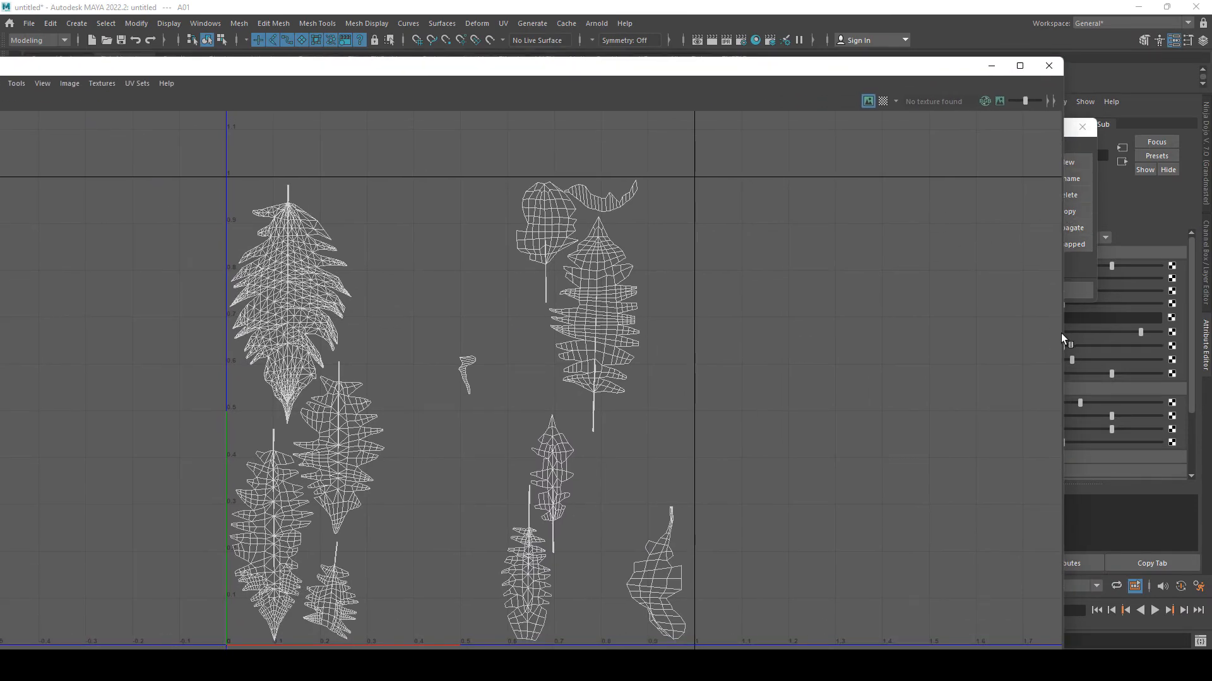
pyautogui.moveTo(1061, 333); pyautogui.dragTo(670, 333)
pyautogui.moveTo(506, 71); pyautogui.dragTo(725, 21)
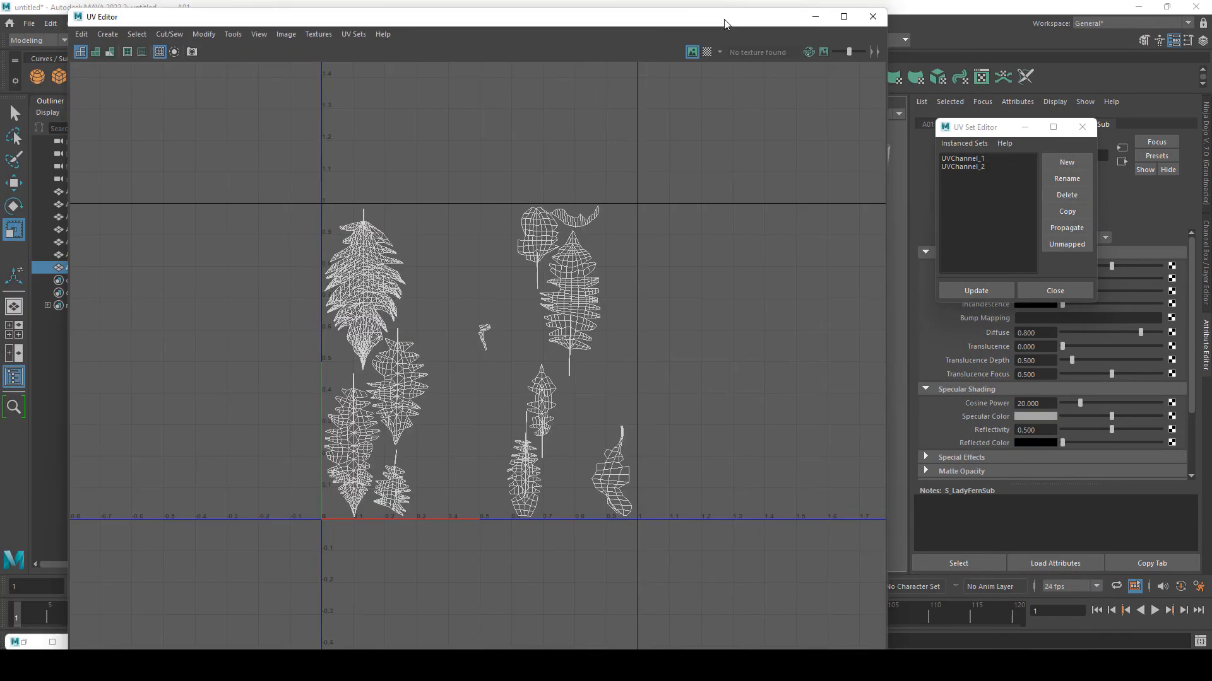
# - Compare A01's UVChannel_1 and UVChannel_2 layouts by selecting the pivot UV points, and return to object selection
pyautogui.click(975, 158)
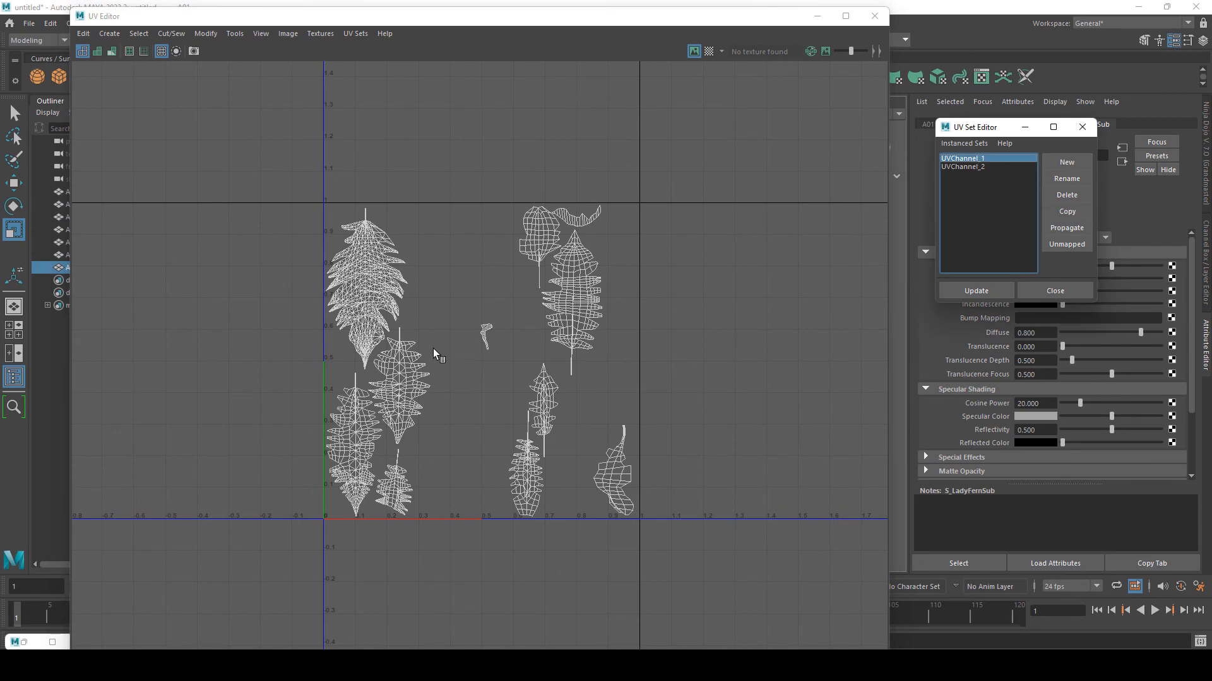
pyautogui.click(963, 166)
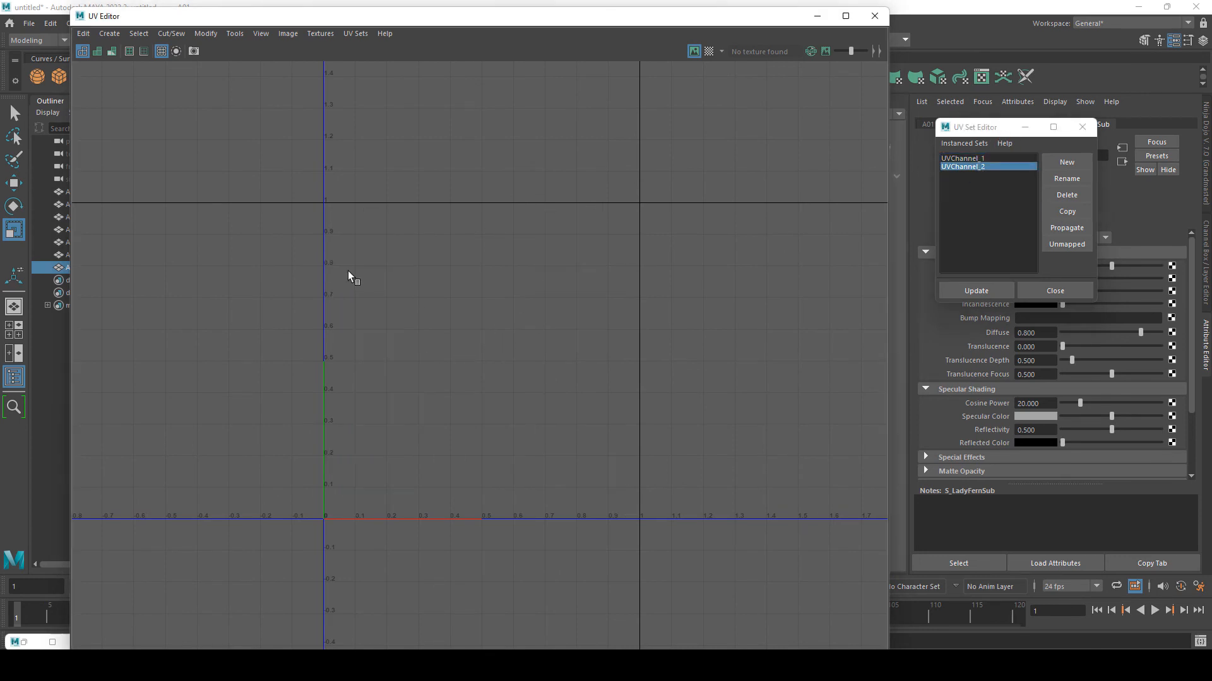
pyautogui.moveTo(176, 138); pyautogui.dragTo(615, 335)
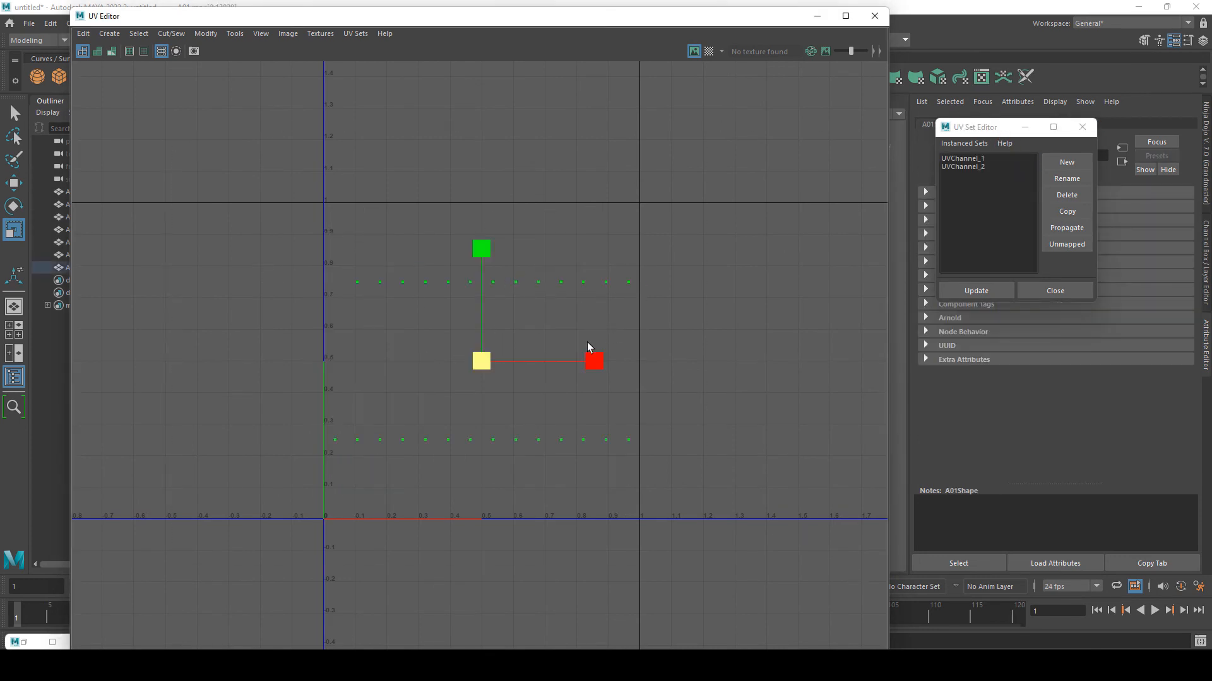
pyautogui.moveTo(700, 19); pyautogui.dragTo(475, 332)
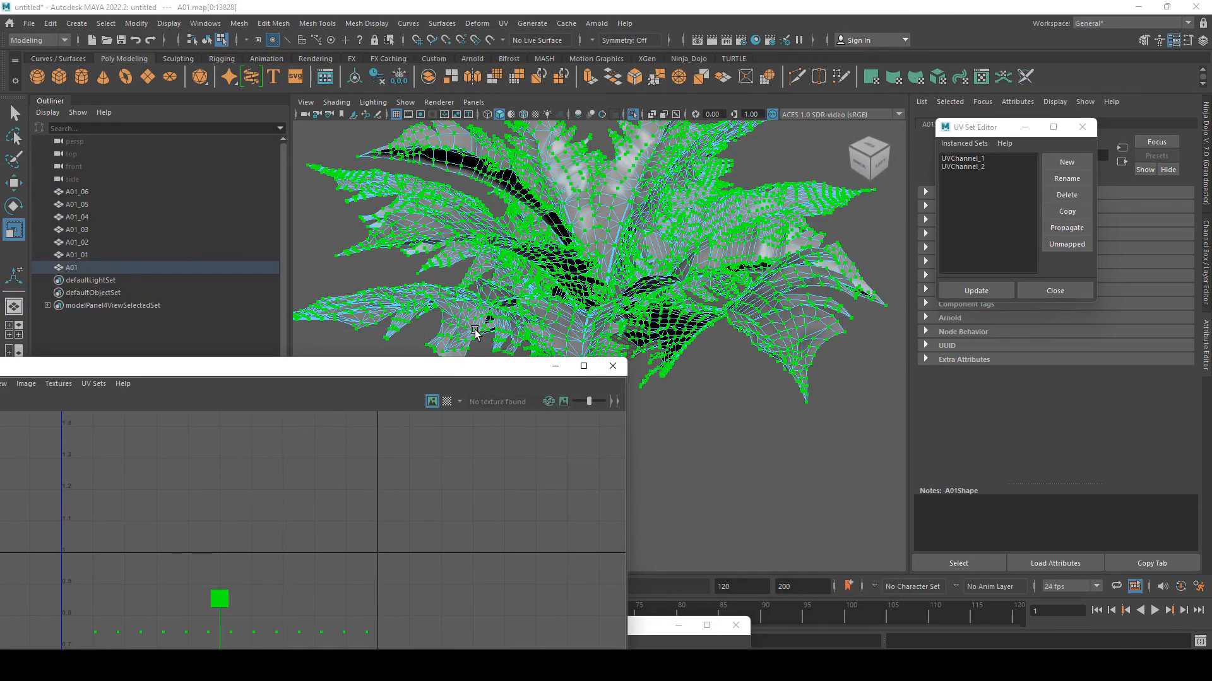
pyautogui.moveTo(587, 243); pyautogui.dragTo(650, 209, button='right')
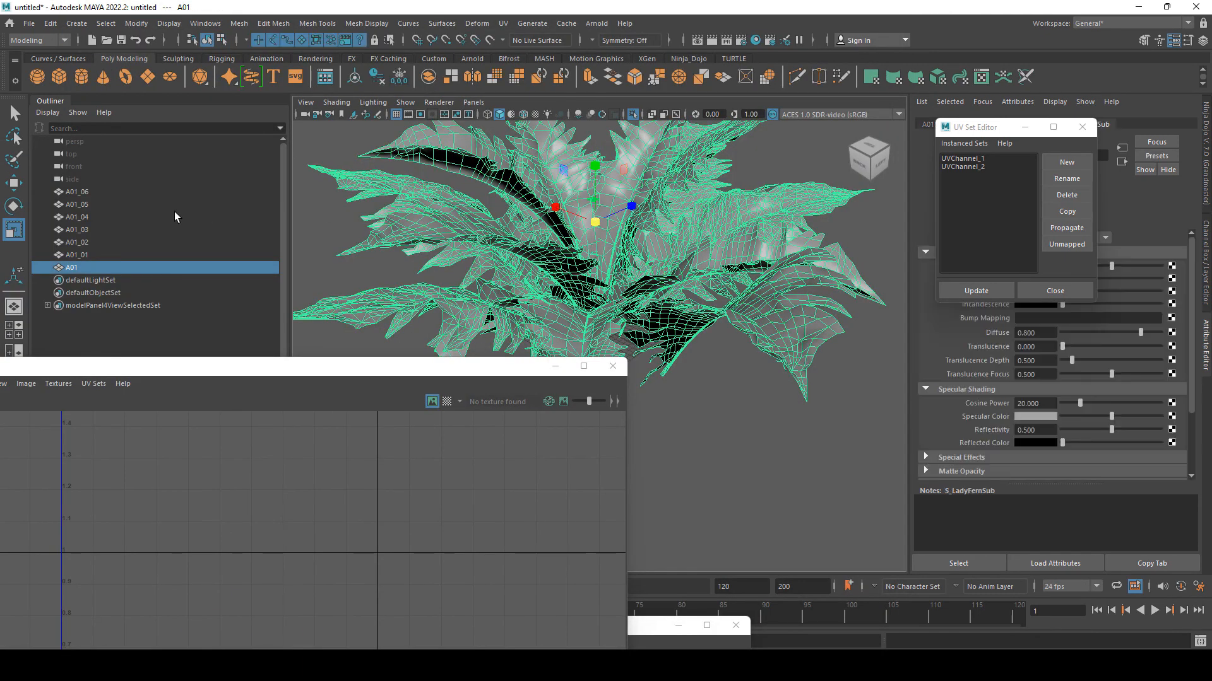
# - Delete UVChannel_2 from the A01_01 mesh and add a new empty UV set in its place
pyautogui.click(77, 255)
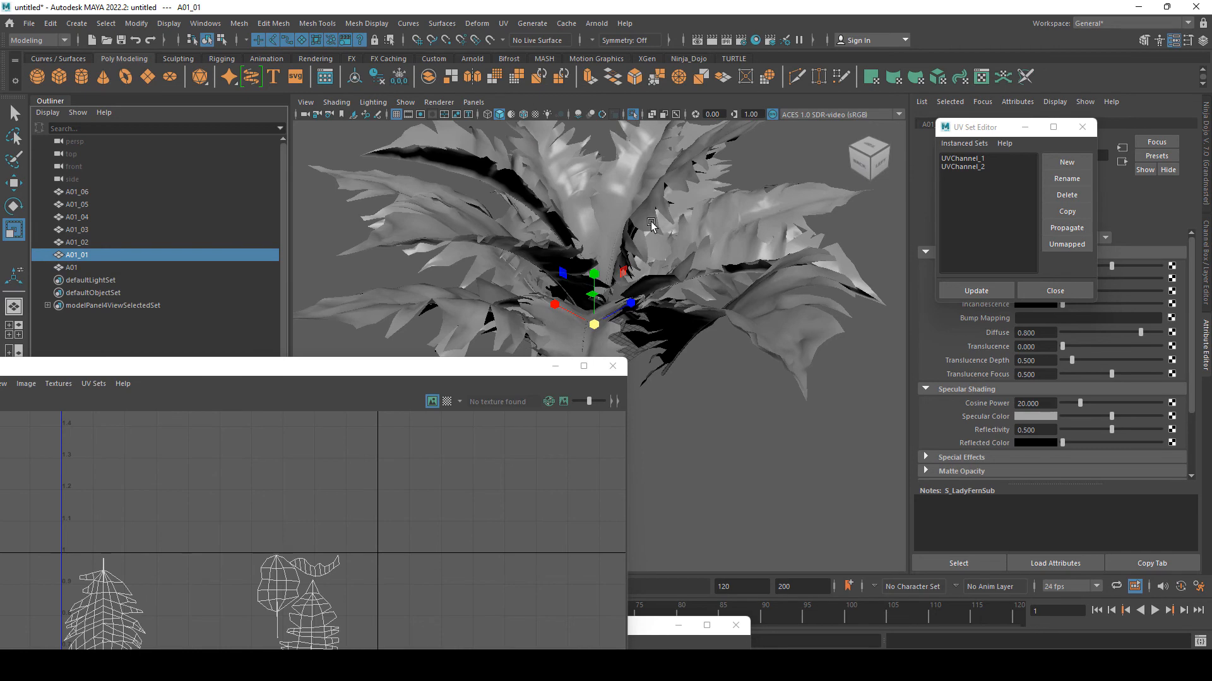
pyautogui.keyDown('alt'); pyautogui.moveTo(651, 222); pyautogui.dragTo(661, 240); pyautogui.keyUp('alt')
pyautogui.scroll(3, 661, 240)
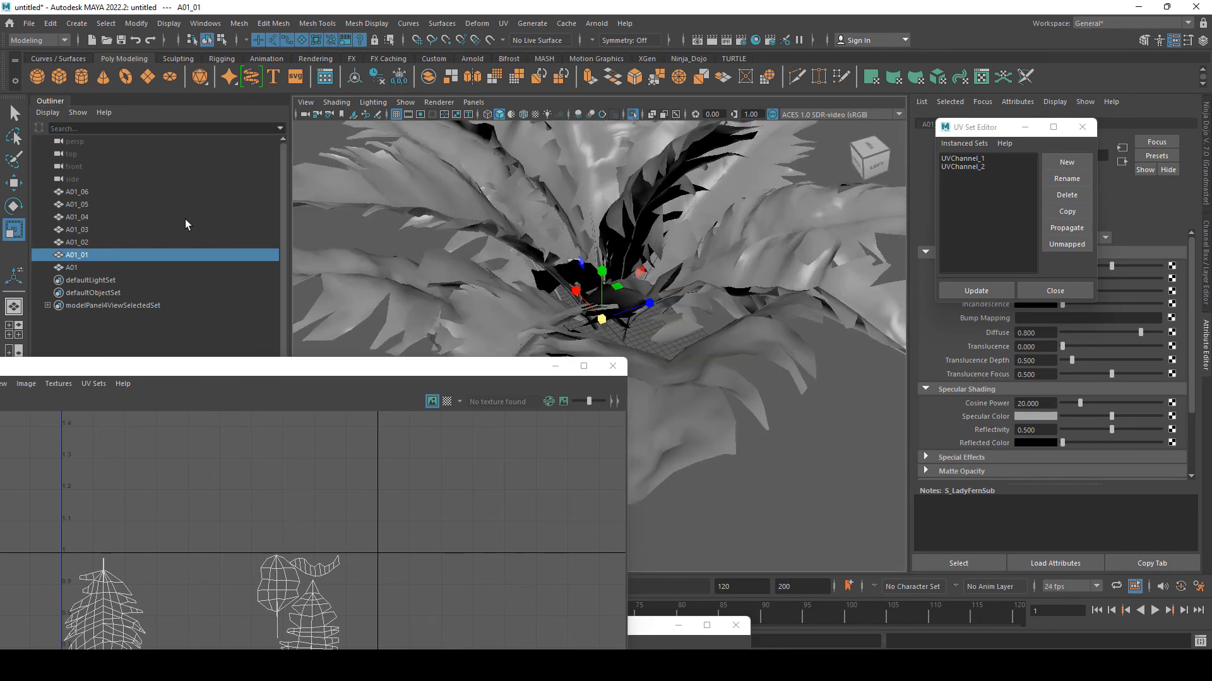
pyautogui.click(971, 159)
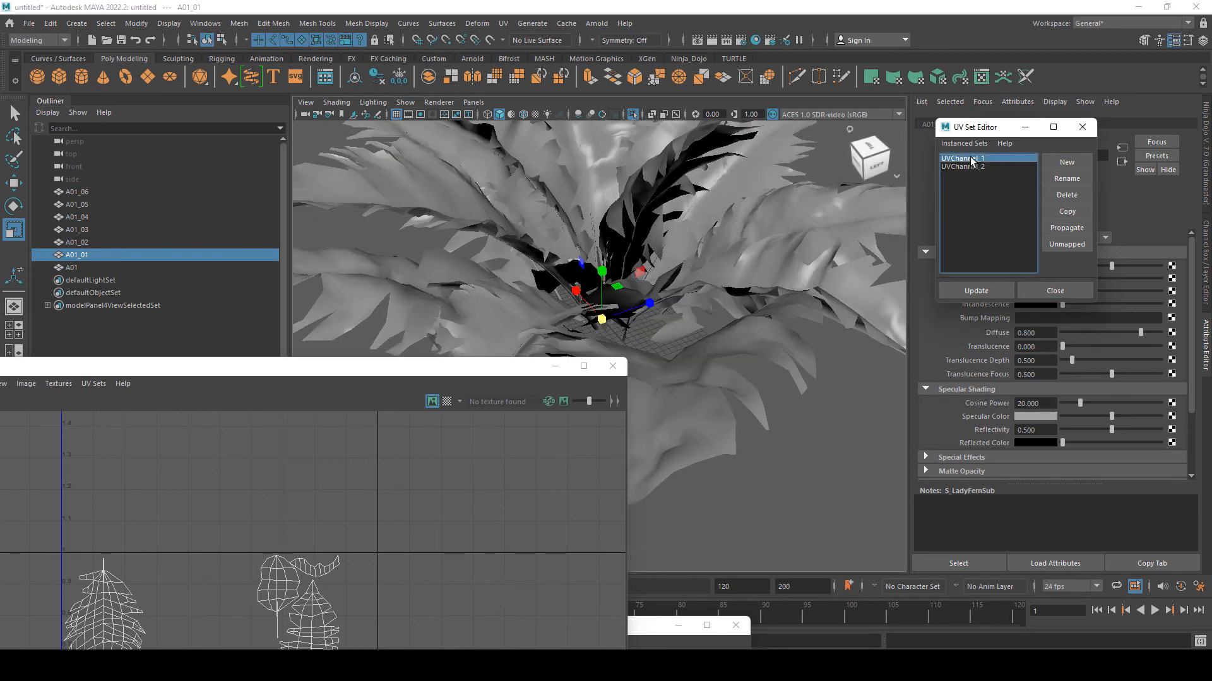
pyautogui.click(978, 167)
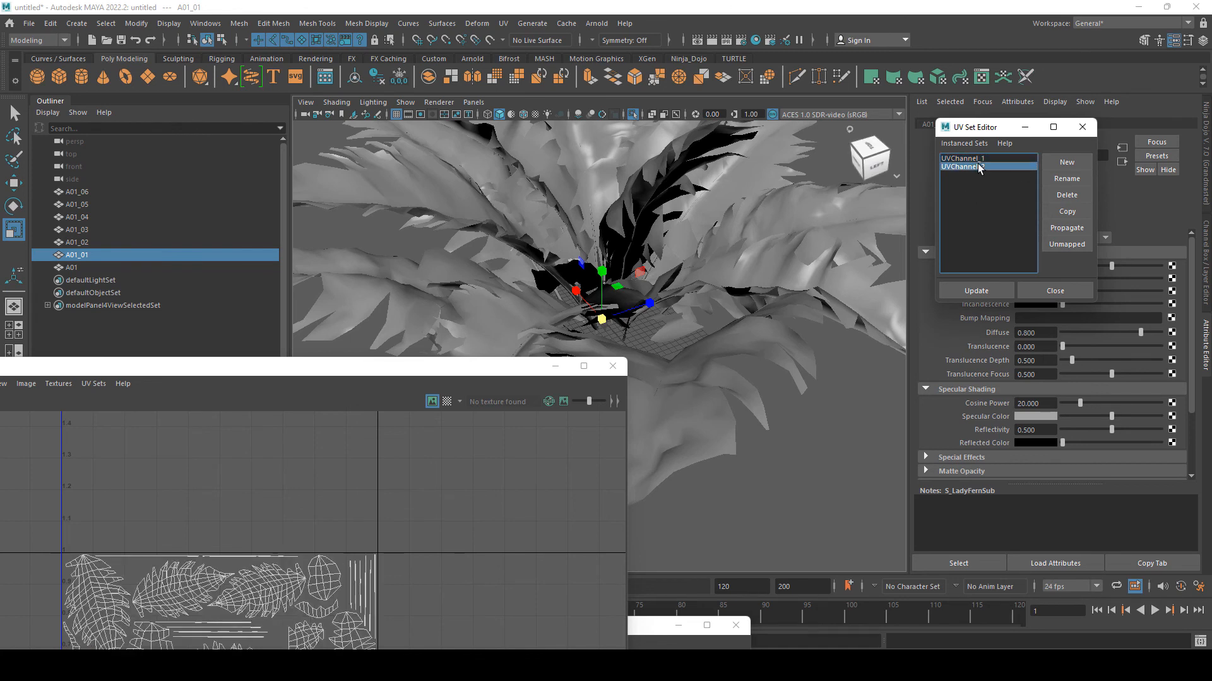
pyautogui.click(1076, 195)
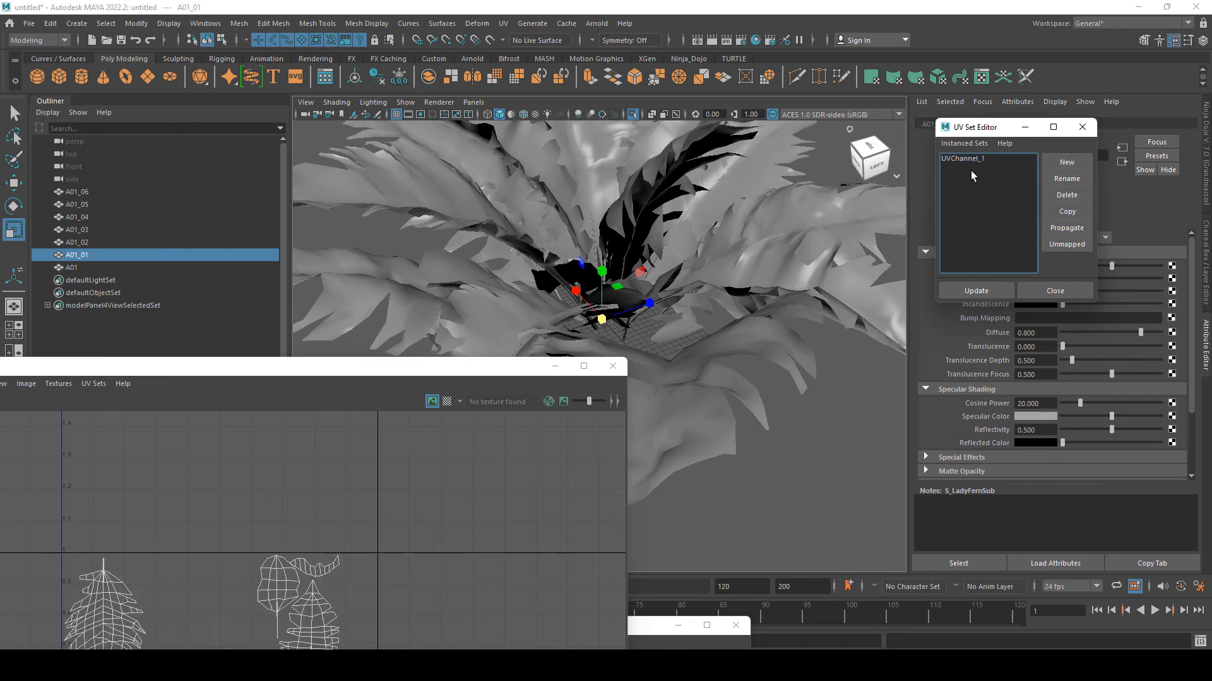
pyautogui.click(1080, 159)
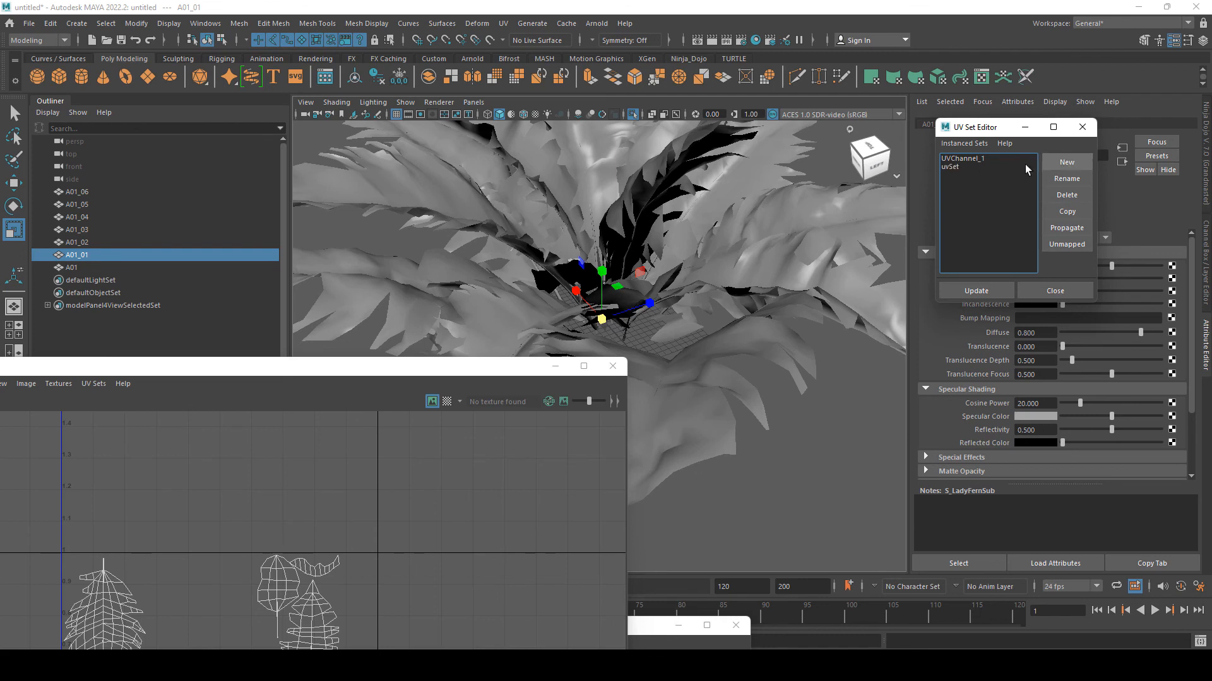
pyautogui.click(956, 165)
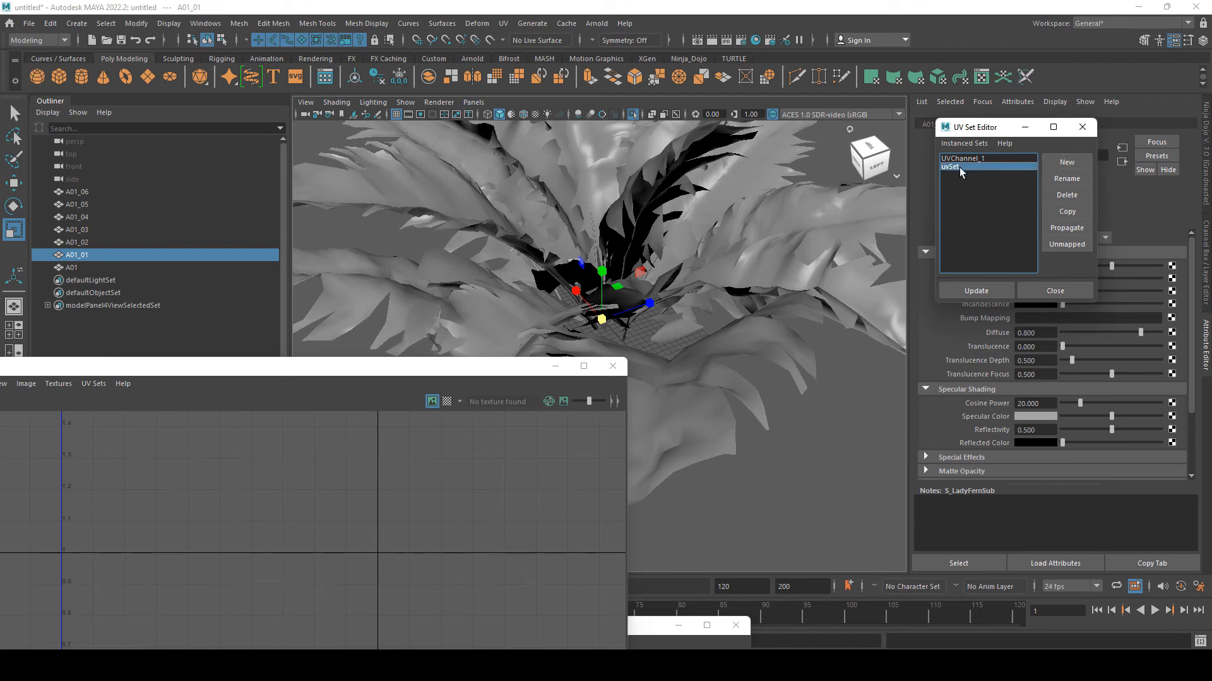
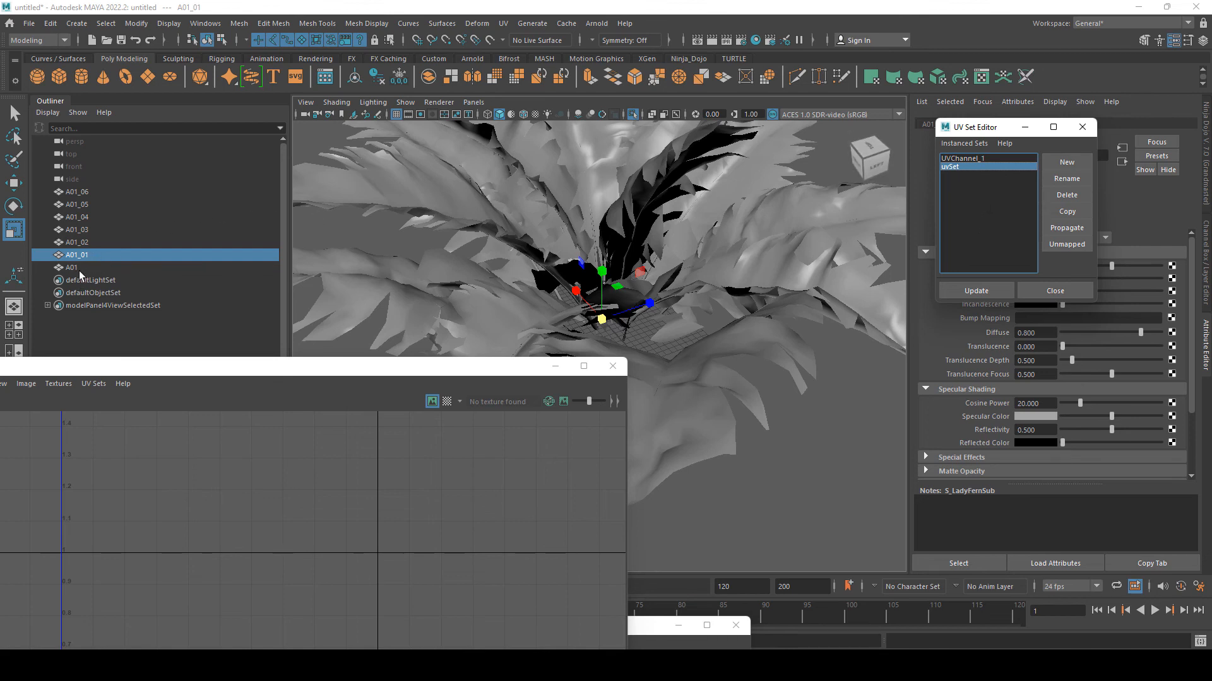
# - Make UVChannel_2 the current UV set on A01 and add the A01_01 mesh to the selection
pyautogui.click(74, 268)
pyautogui.click(965, 166)
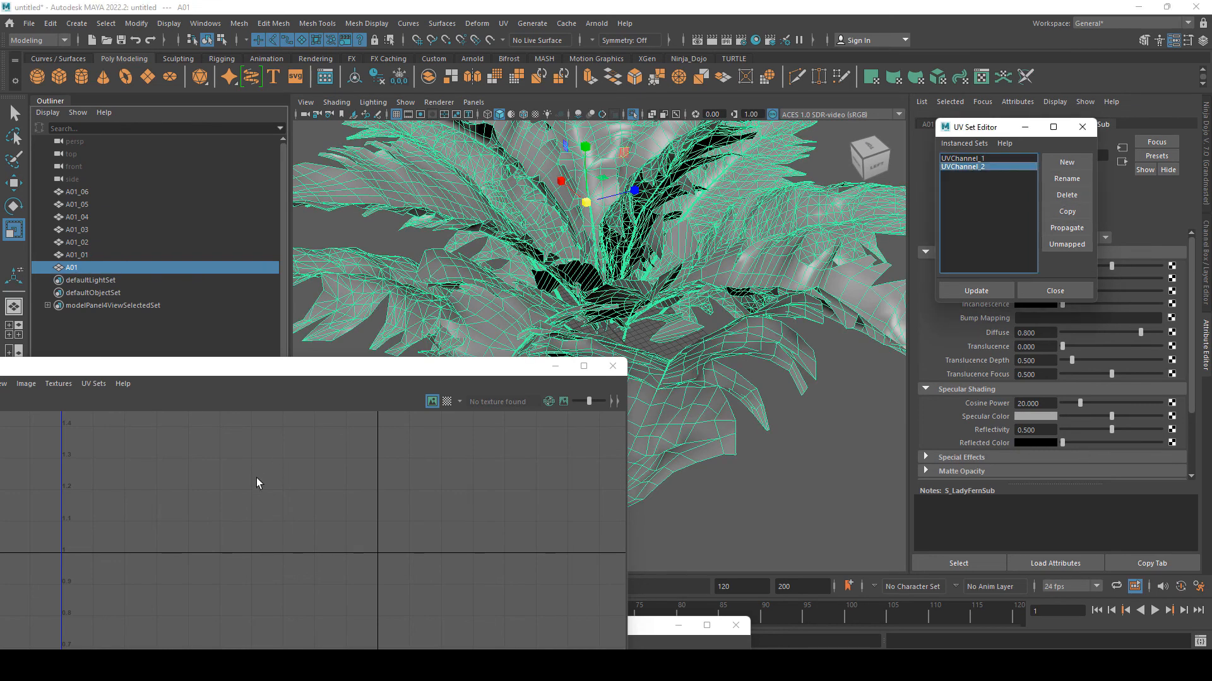
pyautogui.keyDown('ctrl'); pyautogui.click(76, 255); pyautogui.keyUp('ctrl')
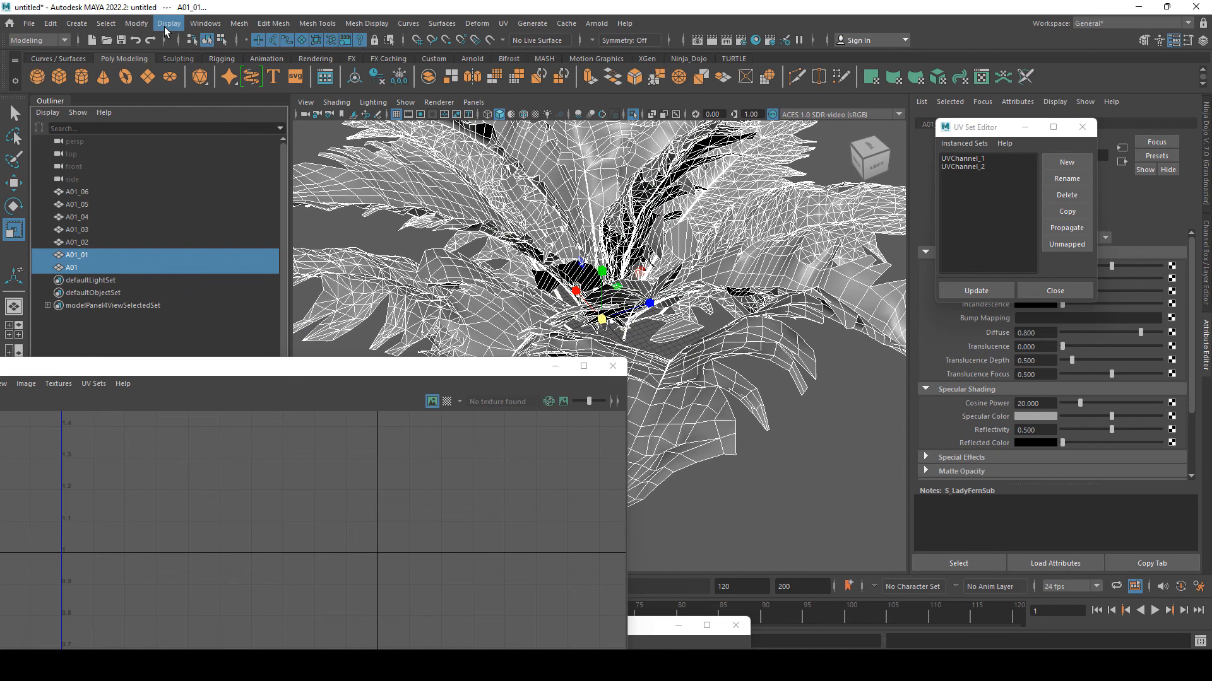
# - Transfer only the current UV set from A01 to A01_01, with Local sample space and the Closest to point search method
pyautogui.click(240, 24)
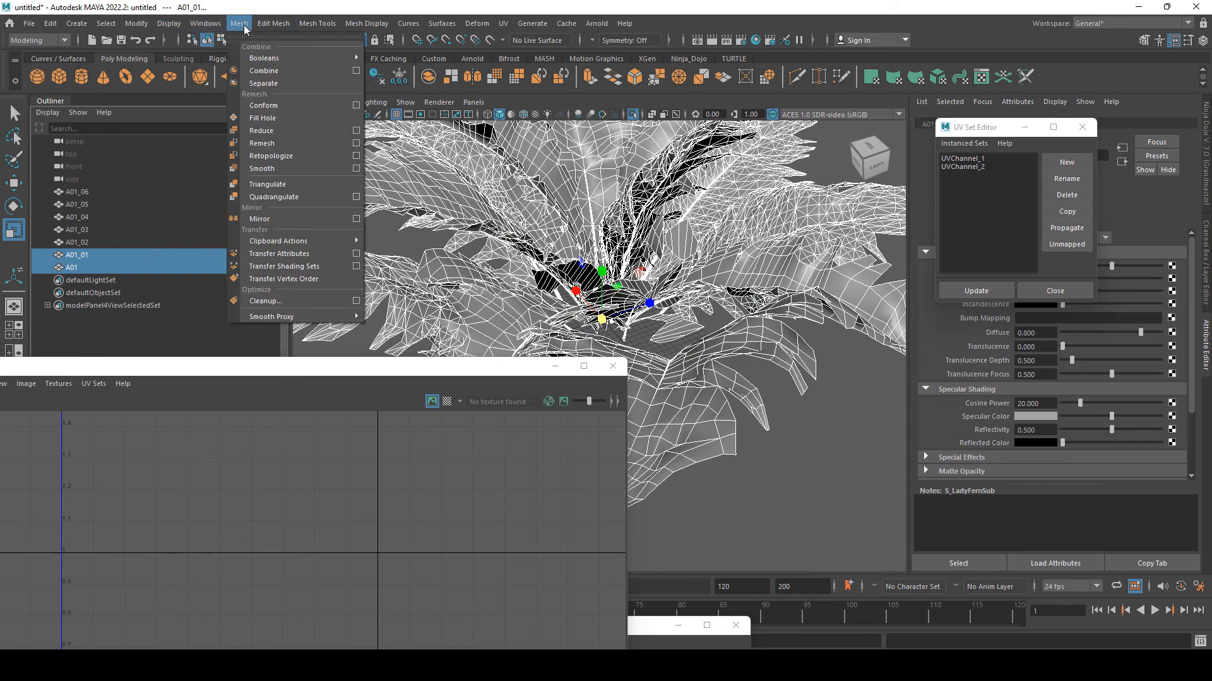
pyautogui.click(356, 254)
pyautogui.moveTo(976, 372); pyautogui.dragTo(875, 223)
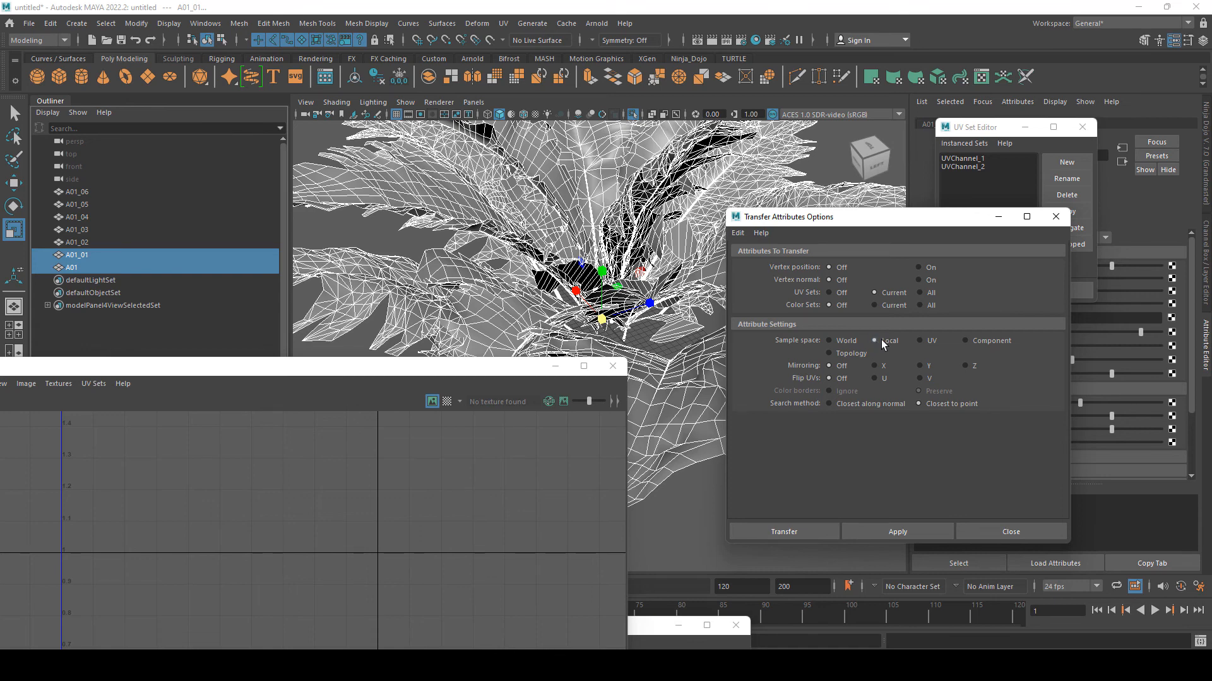
pyautogui.moveTo(877, 225); pyautogui.dragTo(881, 128)
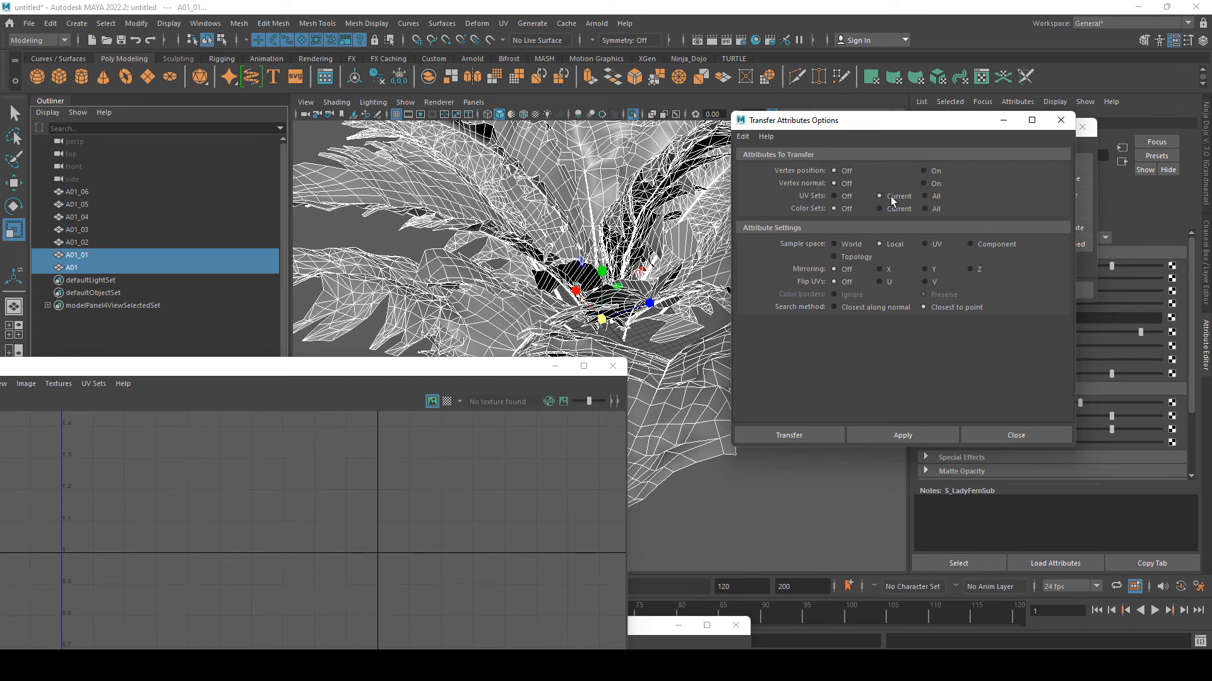
pyautogui.moveTo(898, 126); pyautogui.dragTo(795, 159)
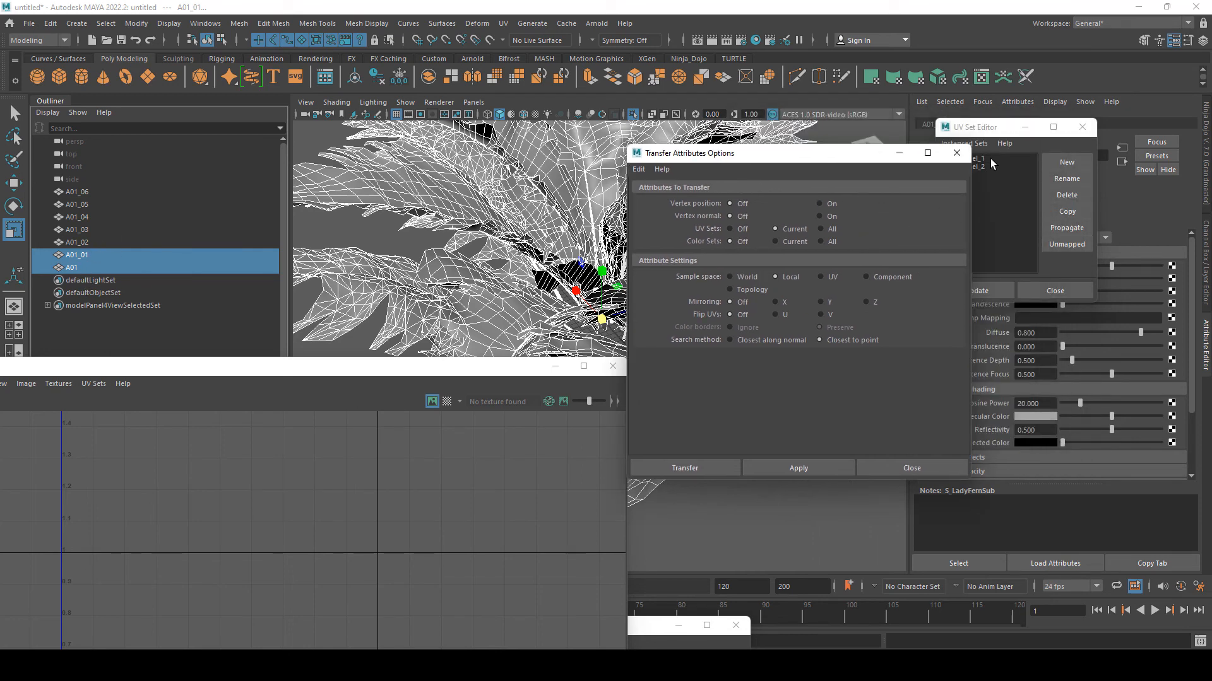
pyautogui.moveTo(870, 156); pyautogui.dragTo(883, 103)
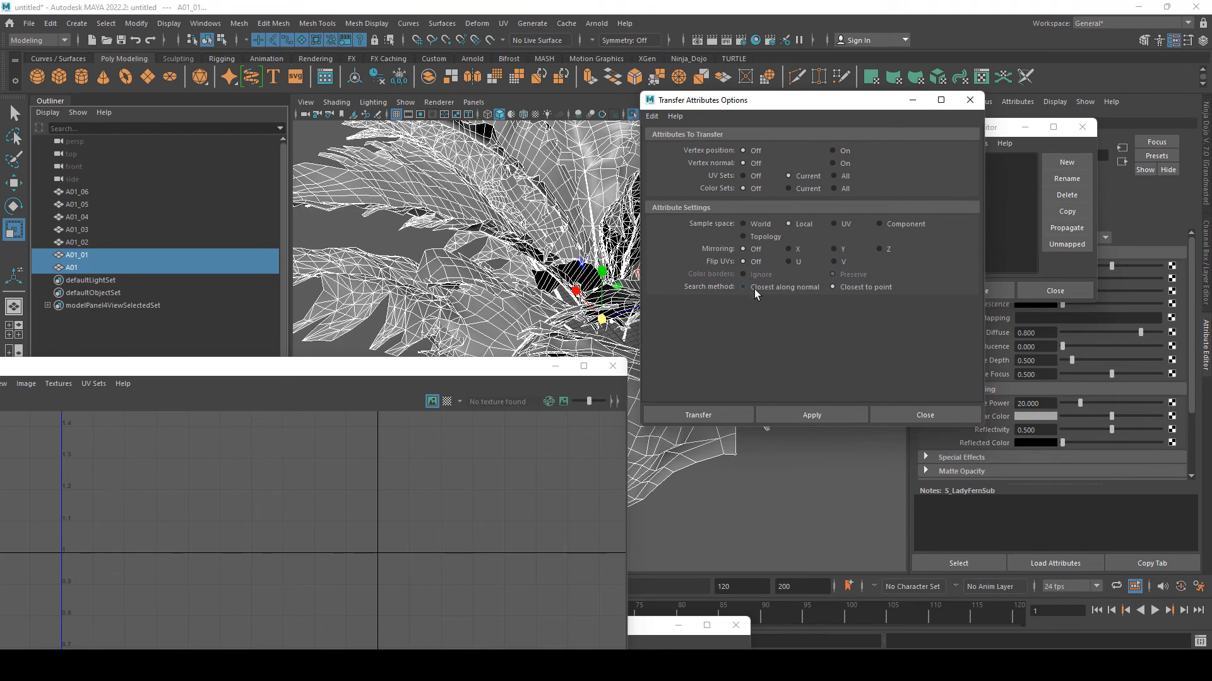
pyautogui.click(823, 415)
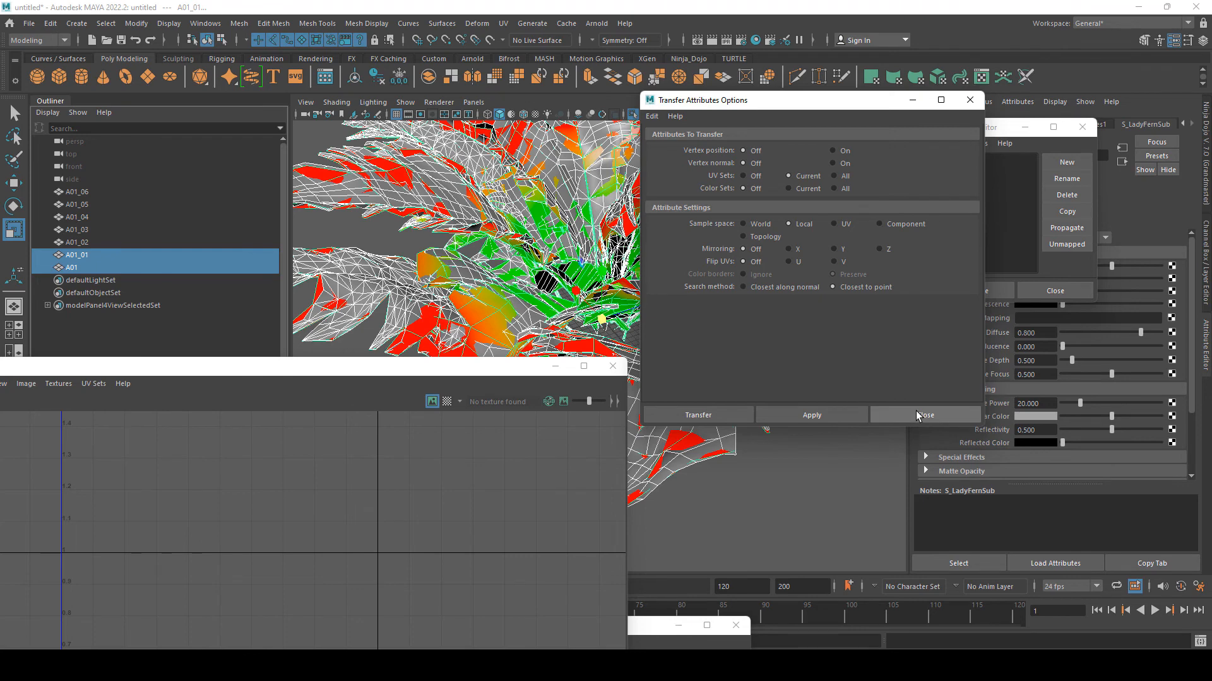
pyautogui.click(902, 414)
# - Inspect UVChannel_1 and the new uvSet of A01_01 in the UV Editor, selecting the transferred UV points
pyautogui.click(86, 257)
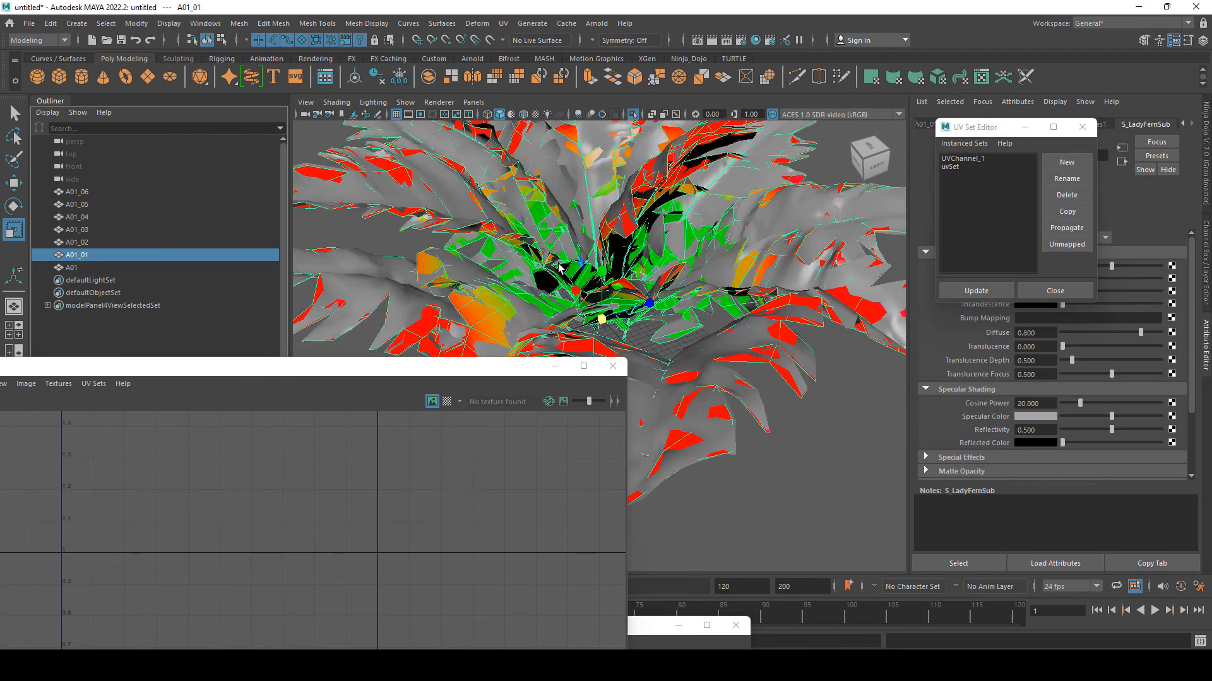
pyautogui.click(959, 159)
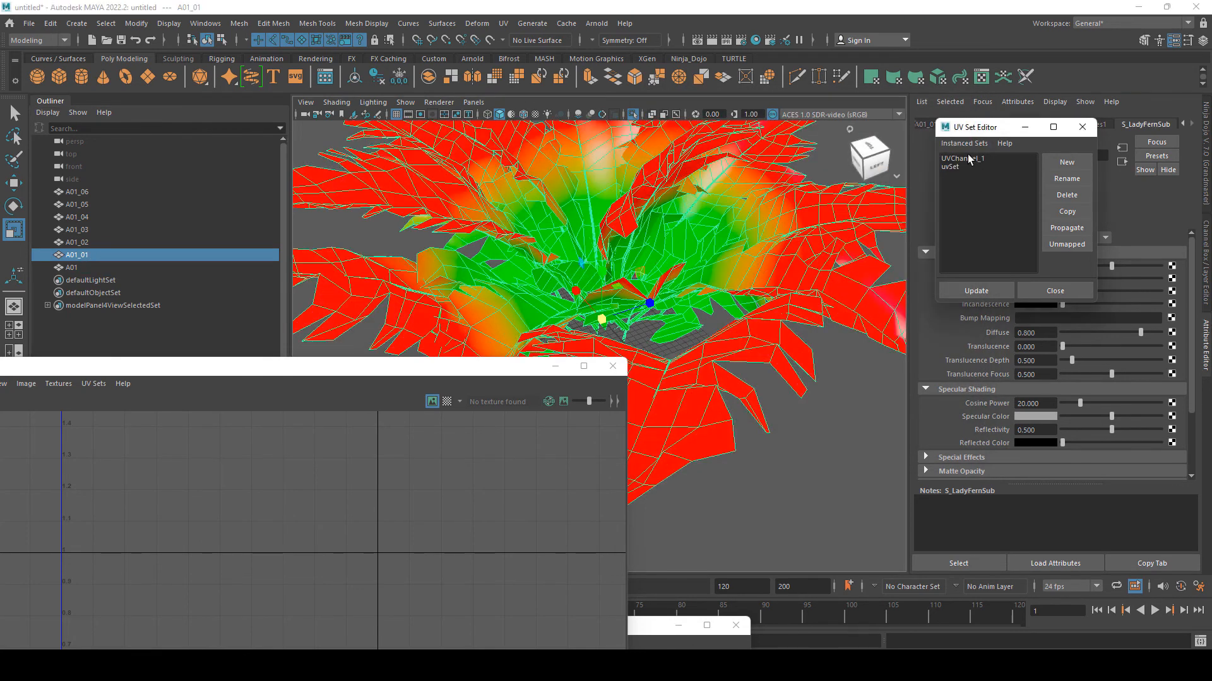
pyautogui.moveTo(359, 375); pyautogui.dragTo(543, 133)
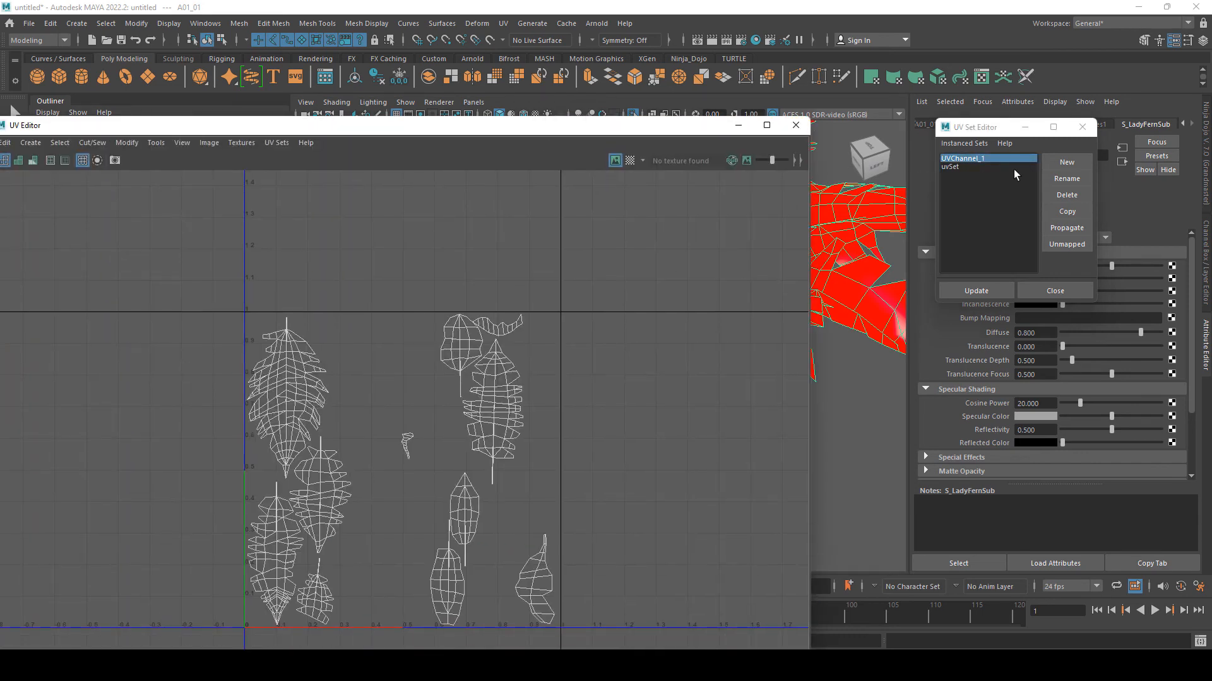
pyautogui.click(954, 167)
pyautogui.moveTo(274, 393); pyautogui.dragTo(215, 316, button='right')
pyautogui.moveTo(215, 316); pyautogui.dragTo(568, 586)
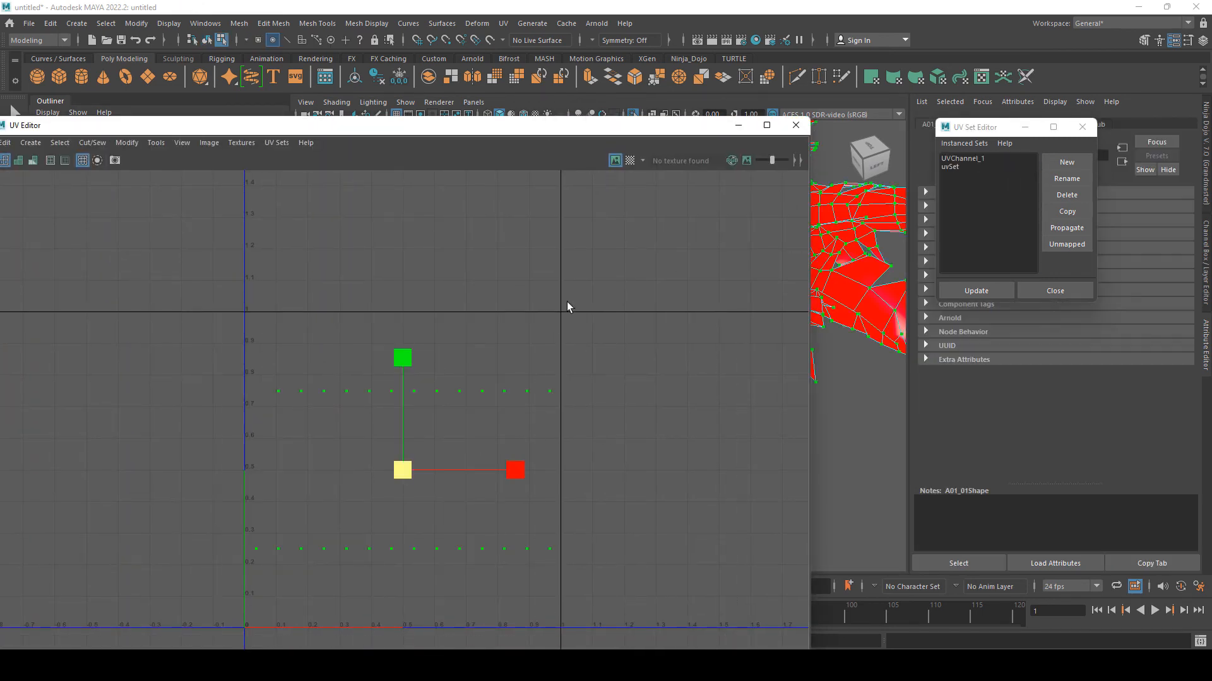
# - Return the A01_01 mesh from UV editing to object mode and select the whole plant in the viewport
pyautogui.moveTo(625, 129); pyautogui.dragTo(262, 484)
pyautogui.keyDown('alt'); pyautogui.moveTo(659, 282); pyautogui.dragTo(603, 236); pyautogui.keyUp('alt')
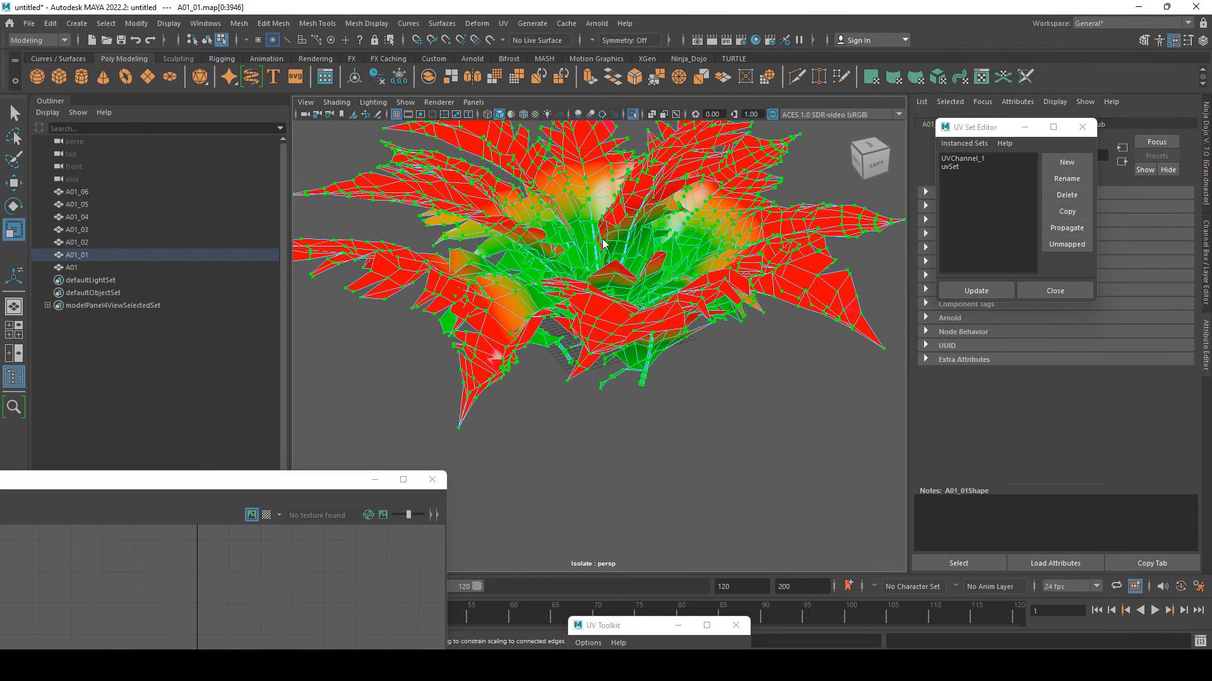
pyautogui.press('F8')
pyautogui.click(710, 391)
pyautogui.keyDown('alt'); pyautogui.moveTo(710, 391); pyautogui.dragTo(612, 354); pyautogui.keyUp('alt')
pyautogui.click(592, 275)
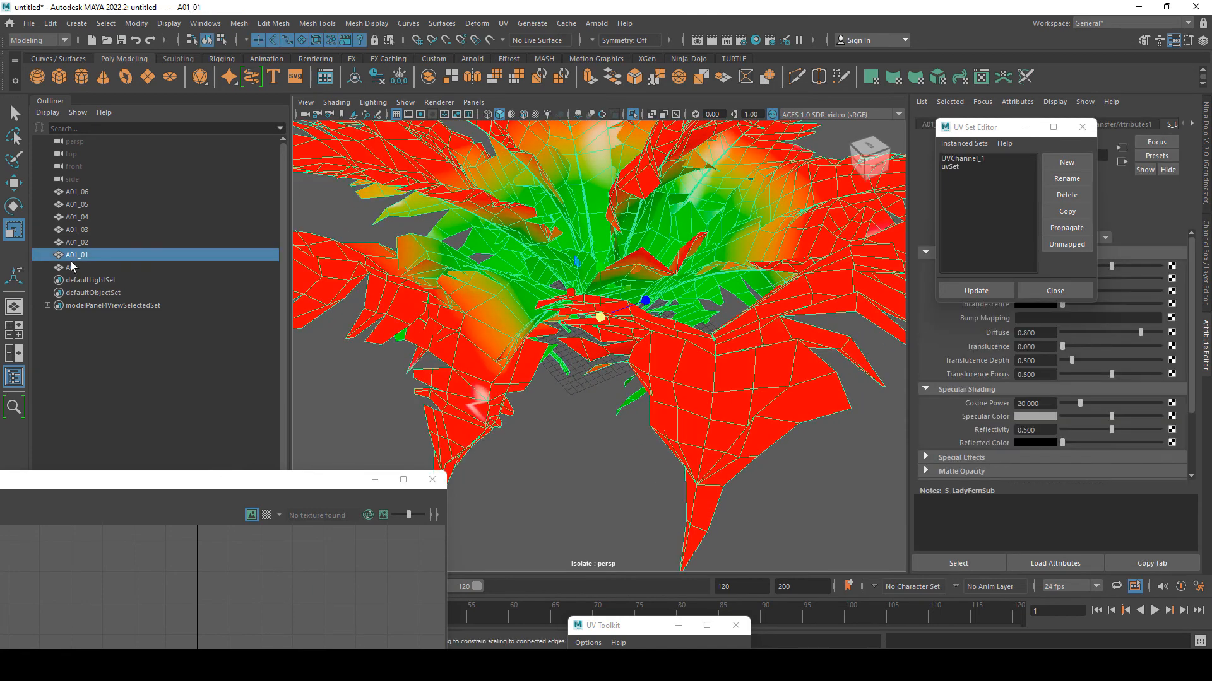
# - Isolate the A01_02 mesh in the viewport
pyautogui.click(77, 243)
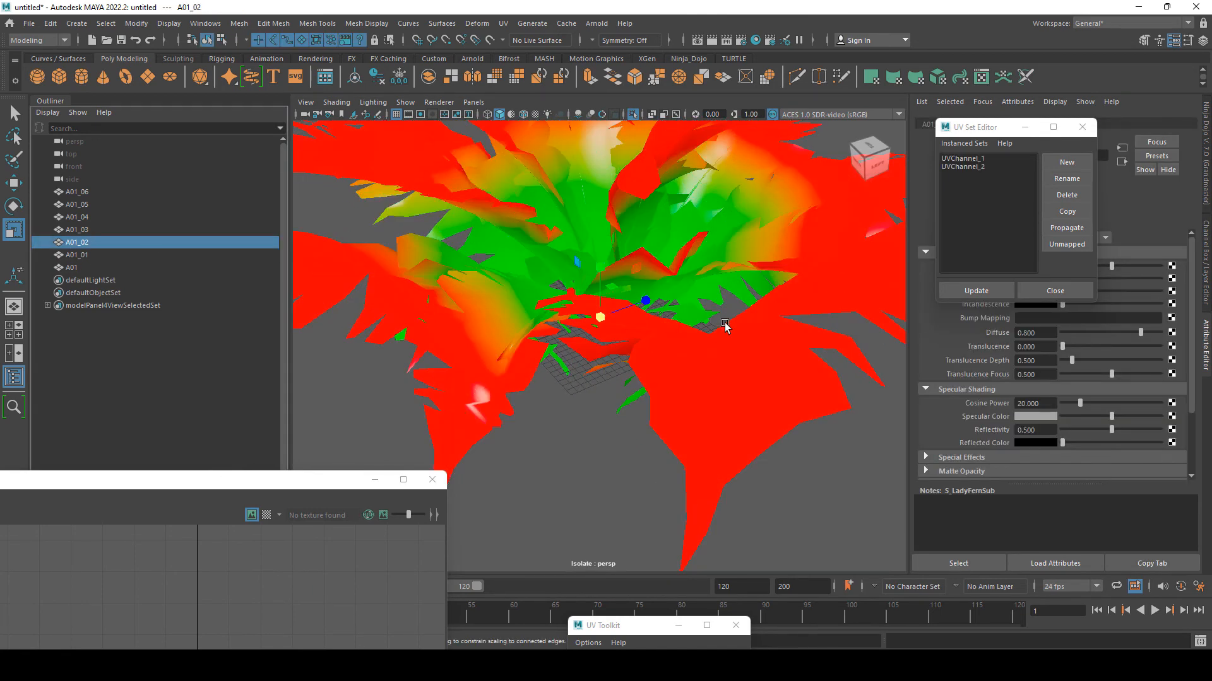
pyautogui.hotkey('ctrl', '1')
pyautogui.hotkey('ctrl', '1')
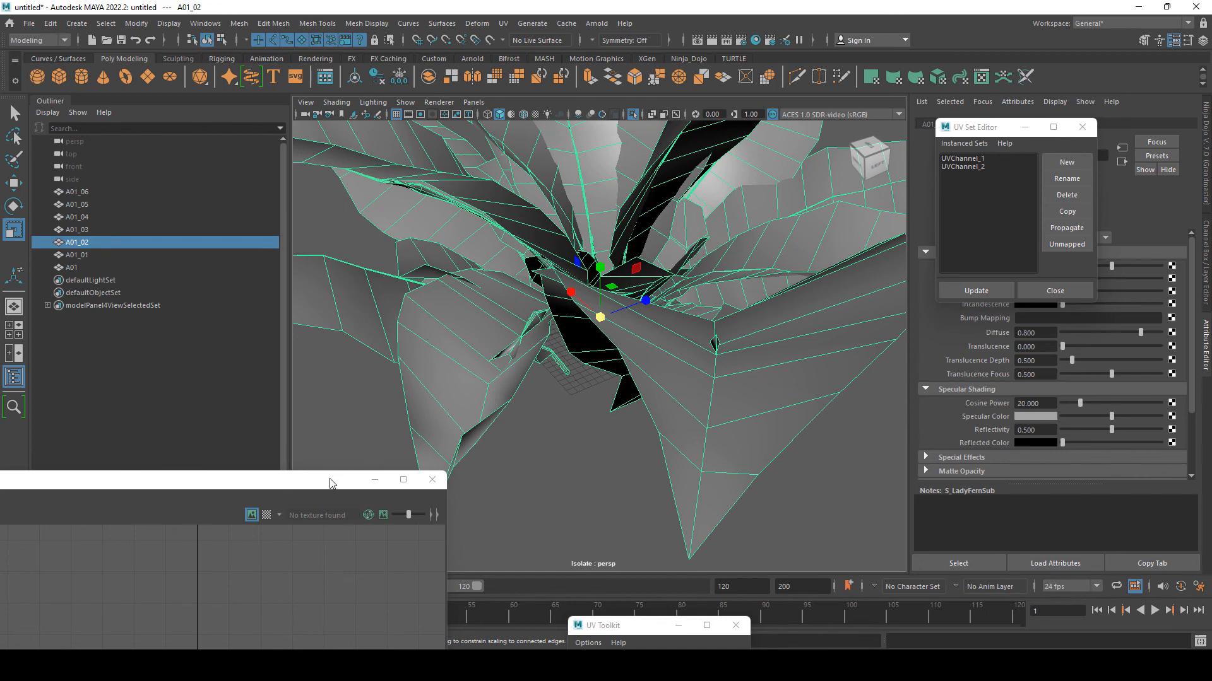
# - Add a new empty UV set to A01_02
pyautogui.moveTo(330, 483); pyautogui.dragTo(608, 136)
pyautogui.click(980, 167)
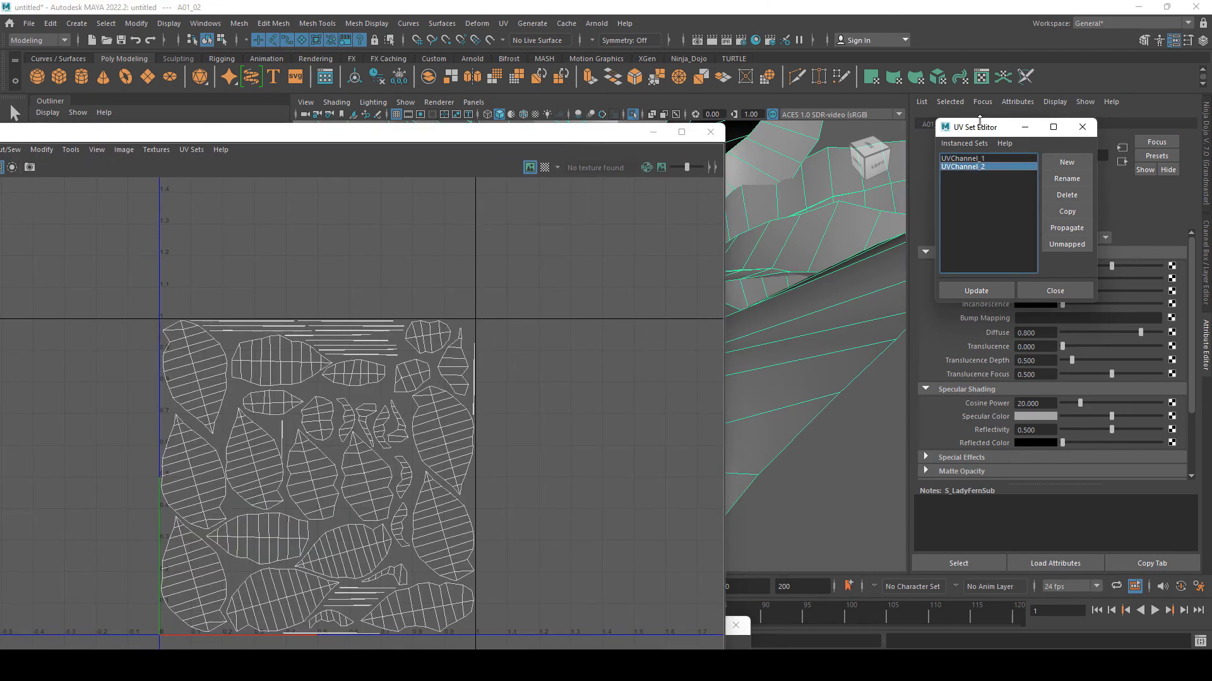
pyautogui.click(1066, 163)
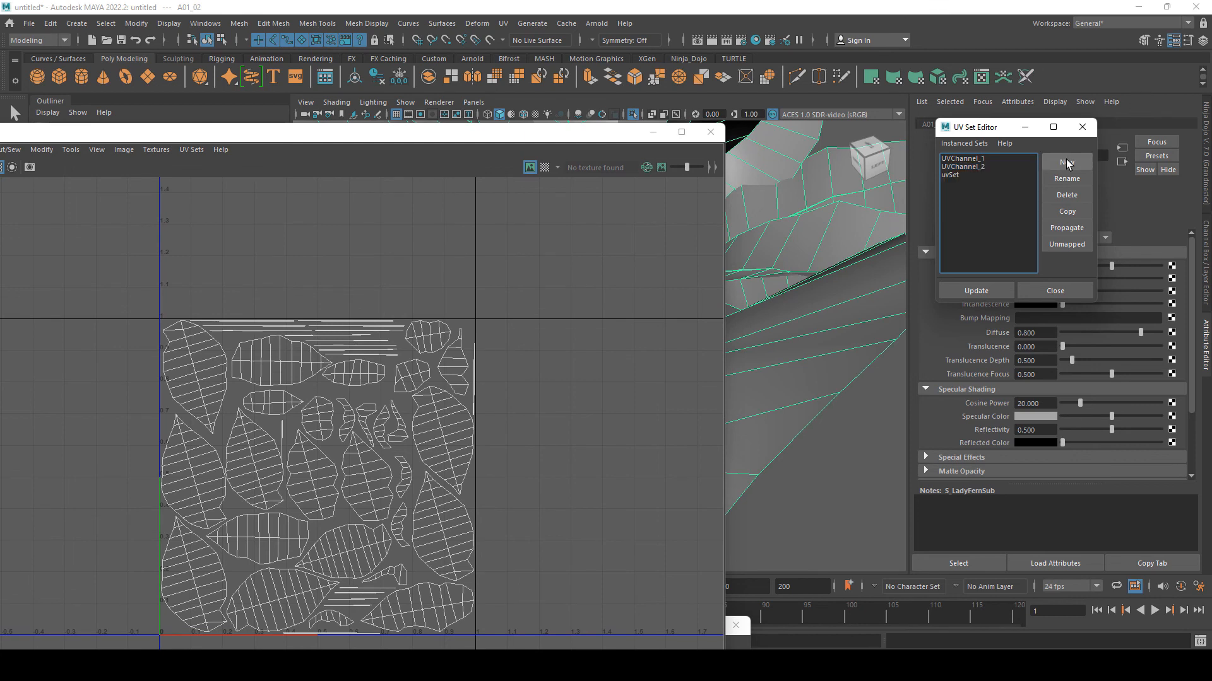
# - Copy all UVs of A01_02 from UVChannel_2 into uvSet
pyautogui.click(970, 167)
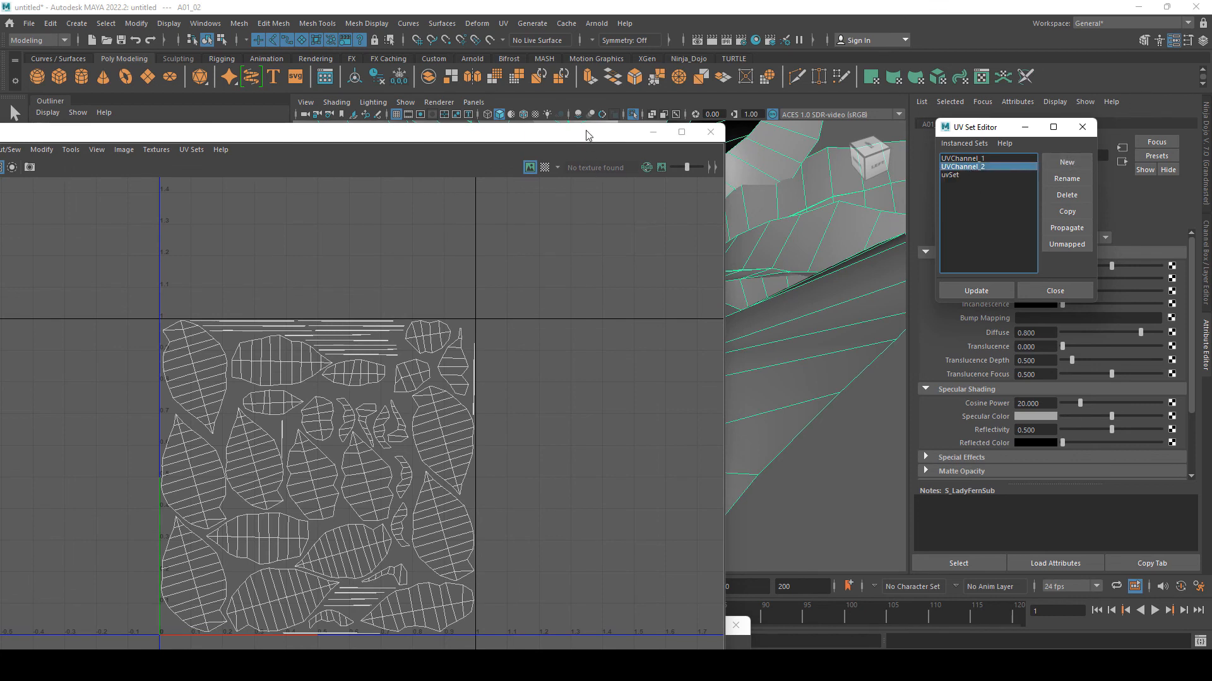
pyautogui.moveTo(585, 132); pyautogui.dragTo(427, 171)
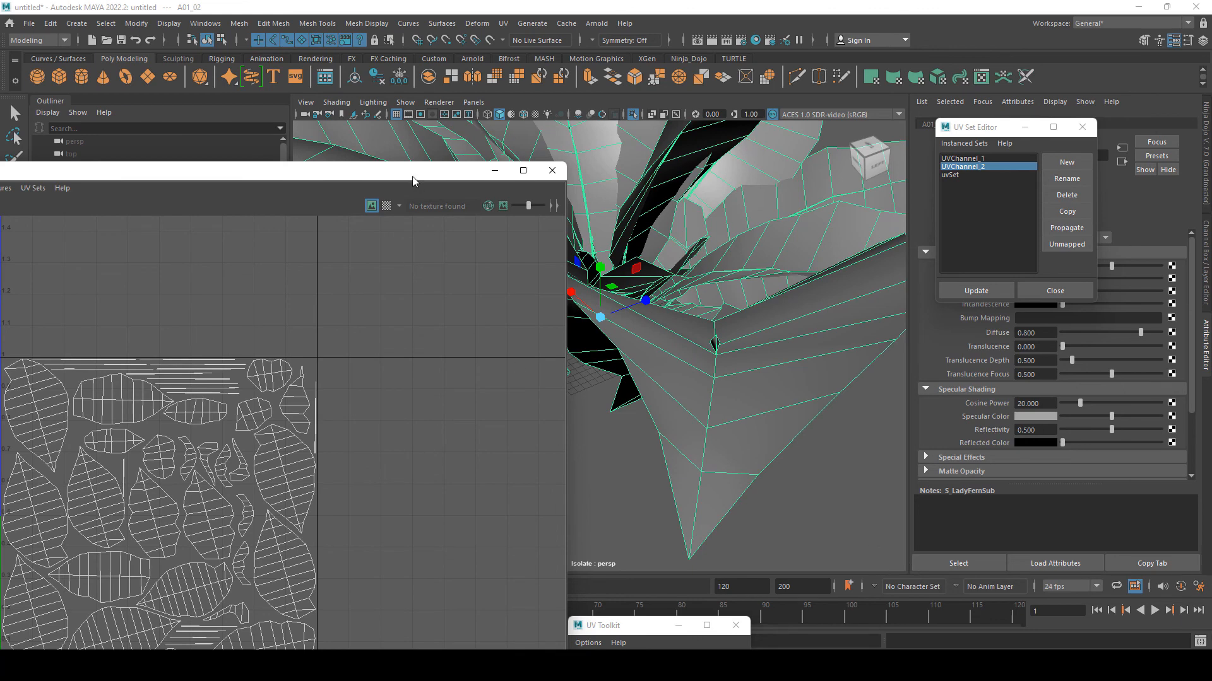
pyautogui.moveTo(425, 167); pyautogui.dragTo(748, 77)
pyautogui.moveTo(520, 267); pyautogui.dragTo(577, 266, button='right')
pyautogui.moveTo(227, 234); pyautogui.dragTo(887, 650)
pyautogui.moveTo(748, 83); pyautogui.dragTo(723, 80)
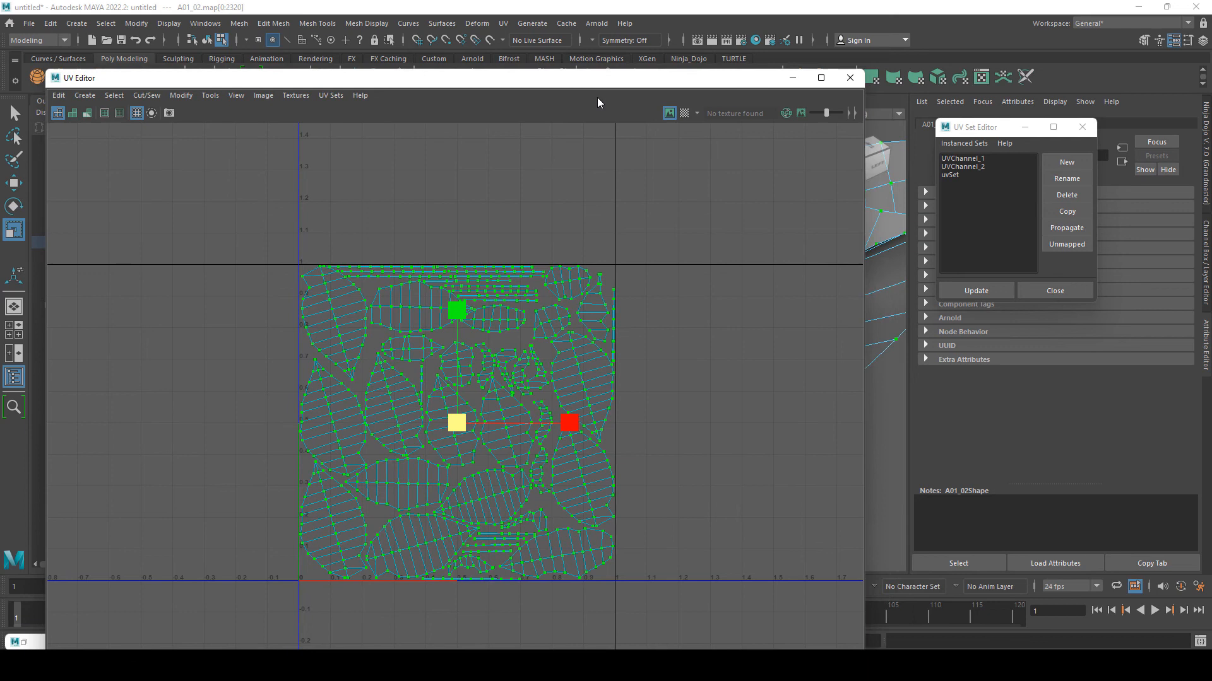
pyautogui.click(335, 95)
pyautogui.moveTo(378, 188)
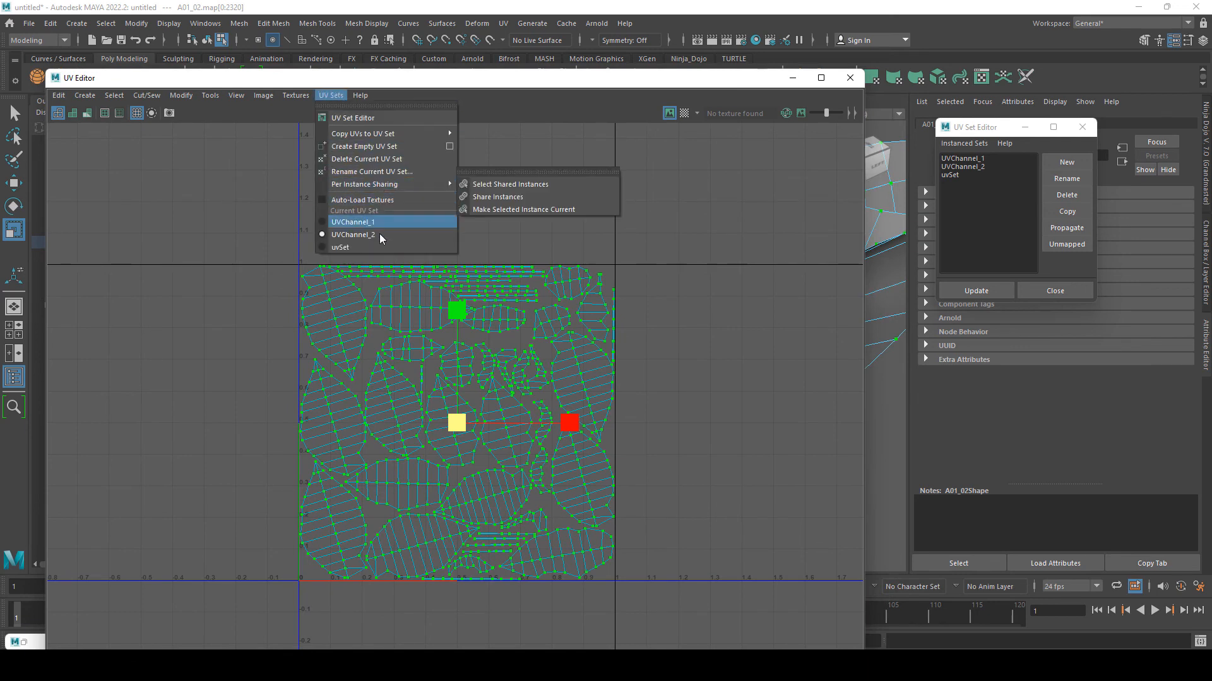
pyautogui.moveTo(383, 134)
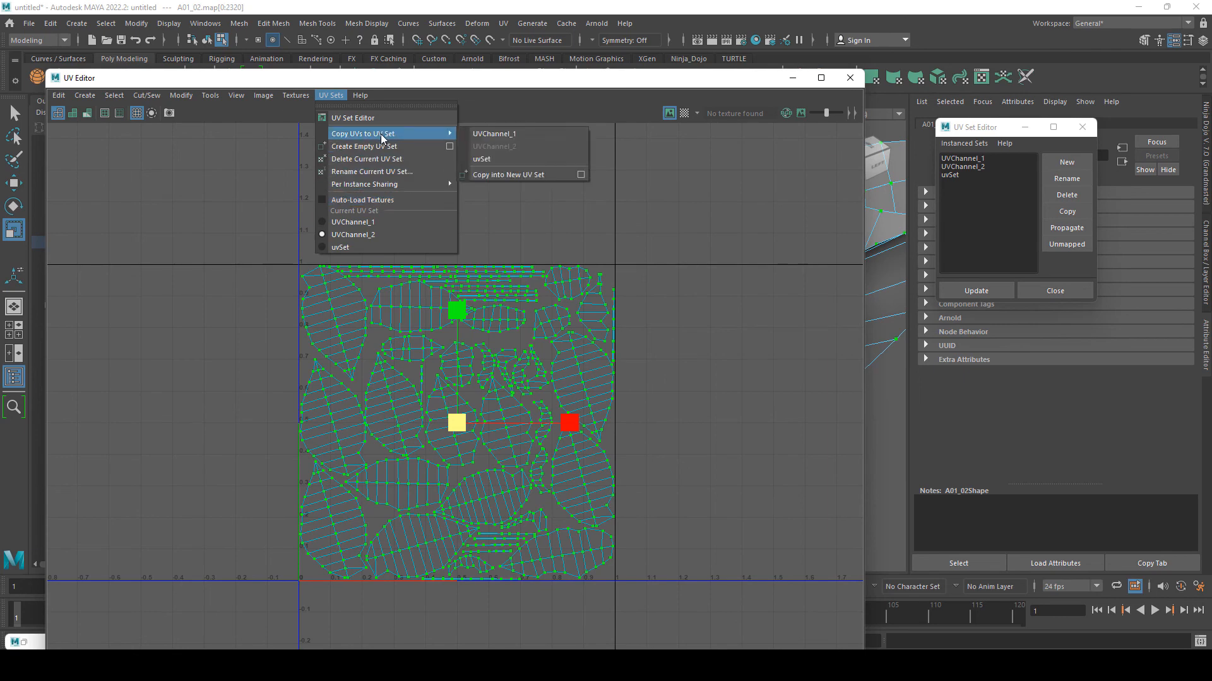
pyautogui.click(498, 159)
# - Compare the UV layouts of A01_02's uvSet, UVChannel_1 and UVChannel_2
pyautogui.moveTo(480, 77); pyautogui.dragTo(265, 87)
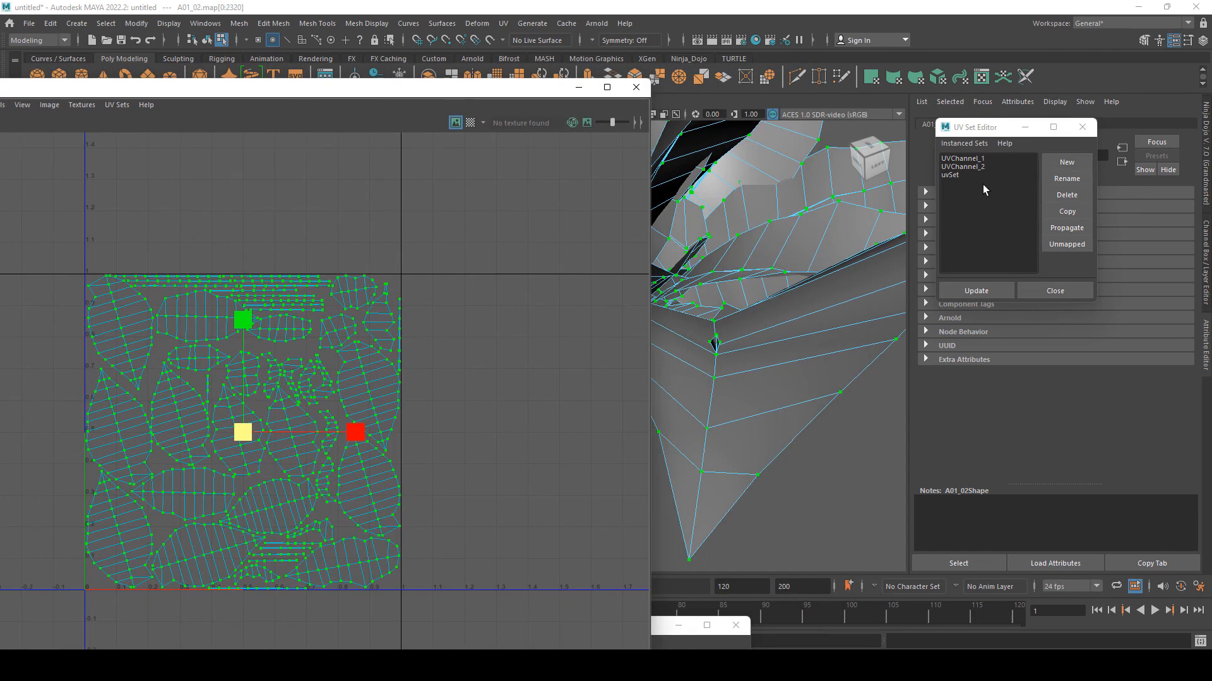
pyautogui.click(967, 174)
pyautogui.click(966, 160)
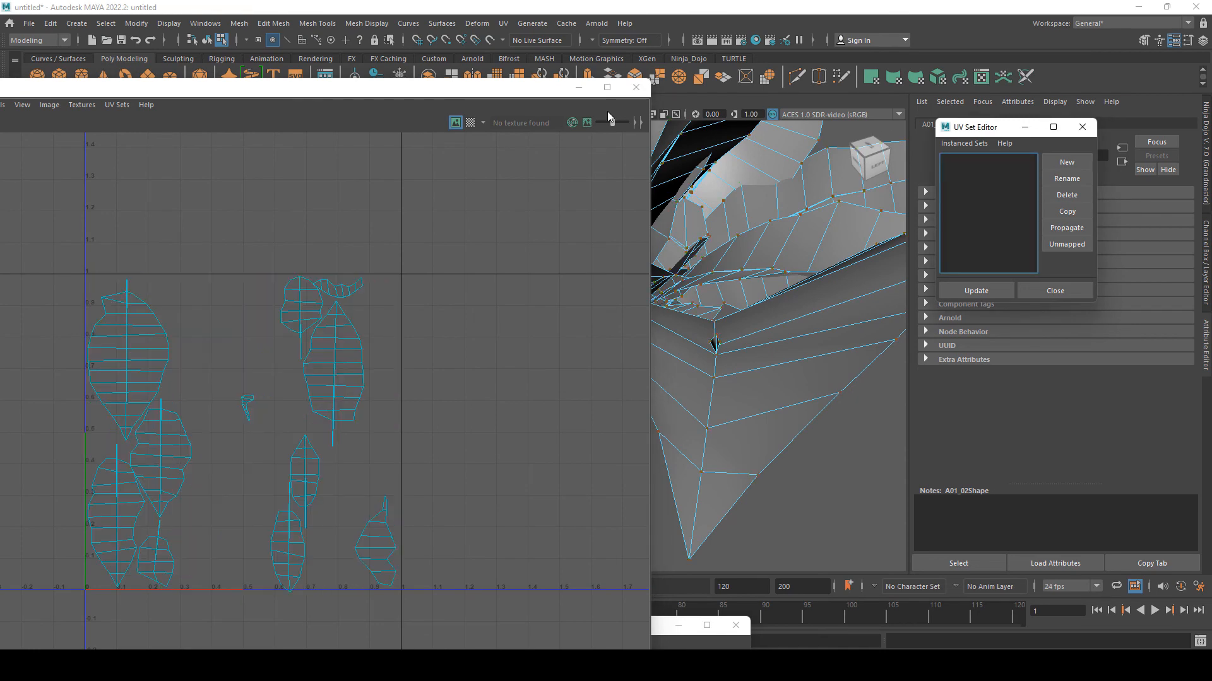
pyautogui.moveTo(540, 93); pyautogui.dragTo(324, 166)
pyautogui.moveTo(730, 250); pyautogui.dragTo(793, 230, button='right')
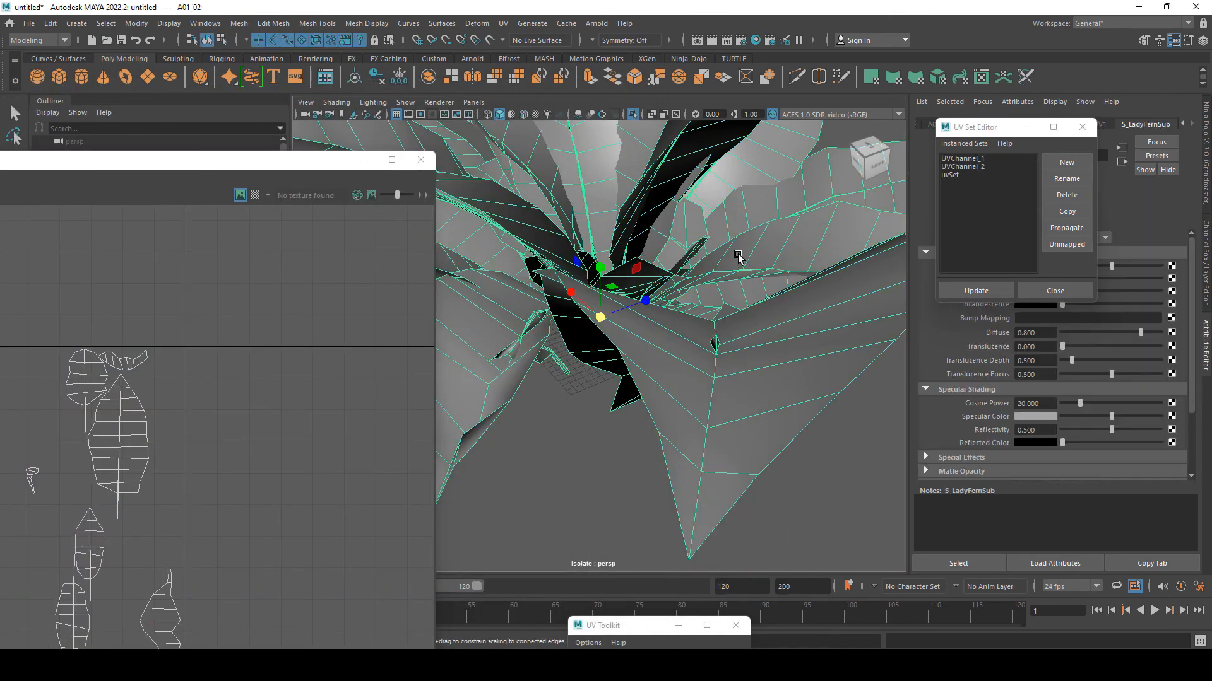
pyautogui.click(984, 159)
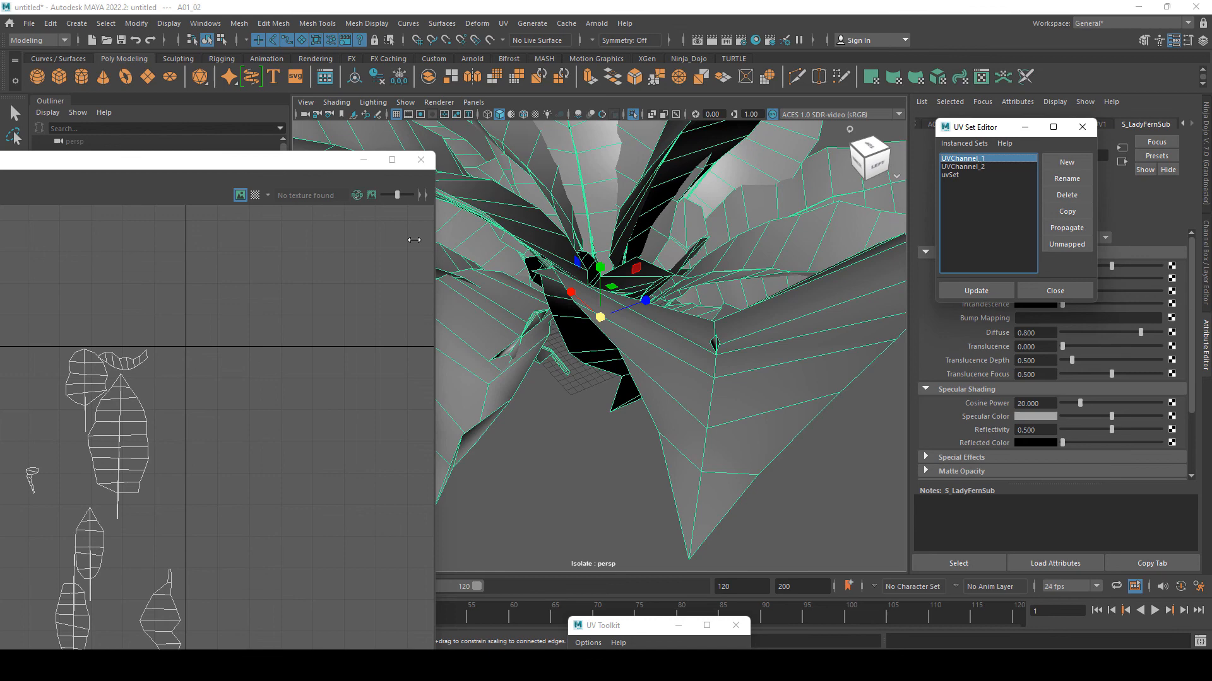
pyautogui.doubleClick(319, 160)
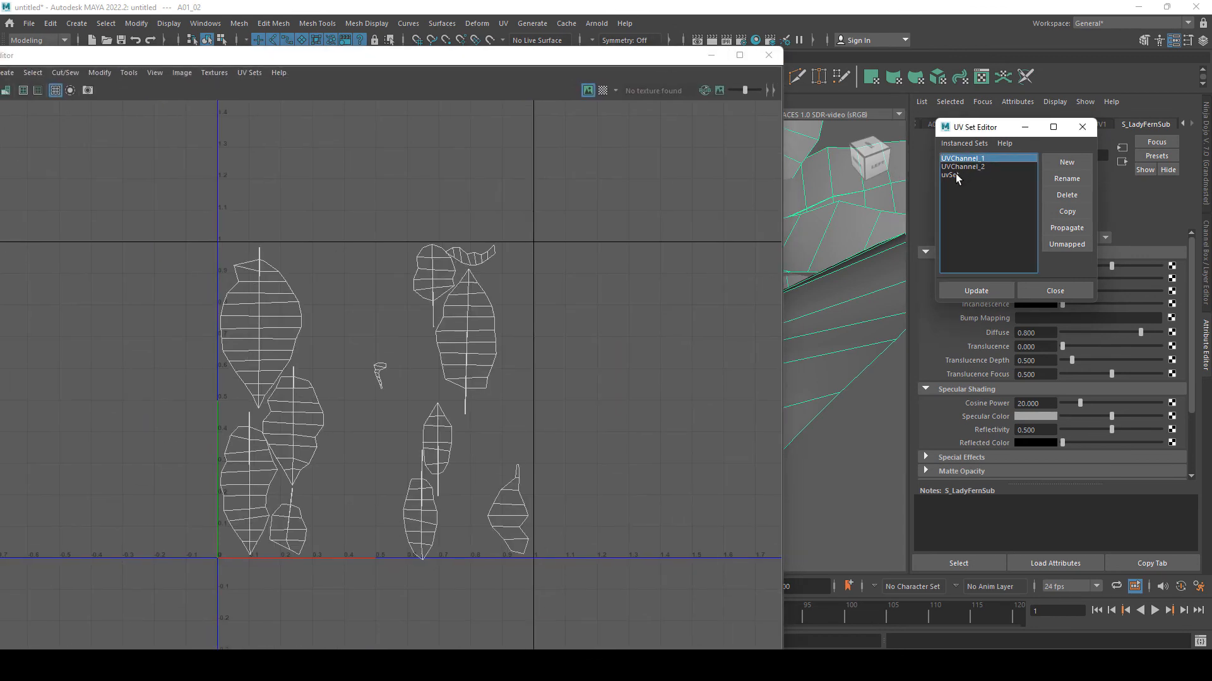
pyautogui.click(956, 175)
pyautogui.click(992, 166)
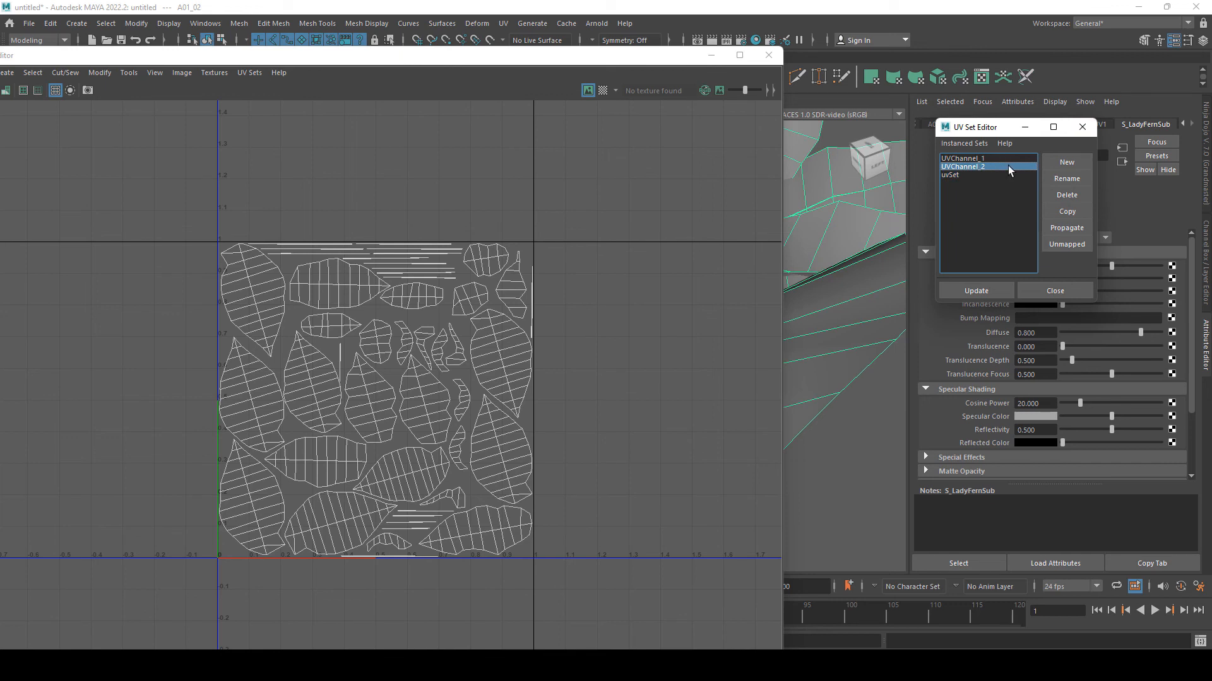
# - Make uvSet the current UV set on A01_01 and UVChannel_2 the current one on A01_02
pyautogui.moveTo(671, 63); pyautogui.dragTo(395, 464)
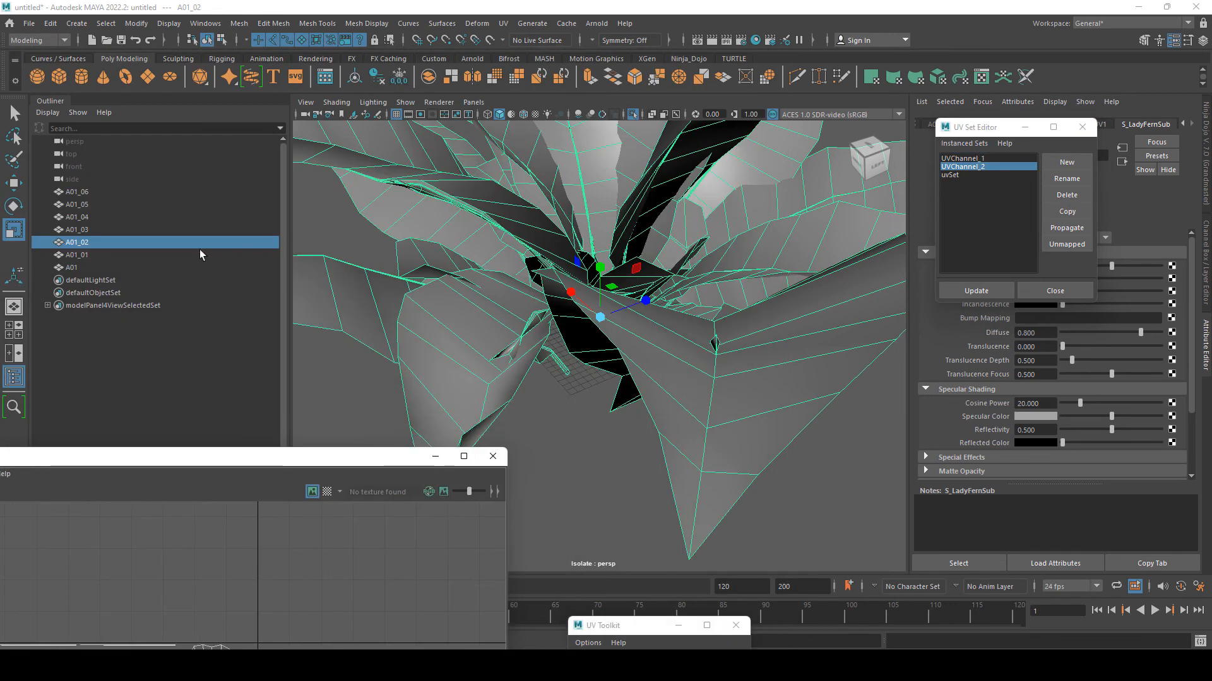
pyautogui.click(75, 255)
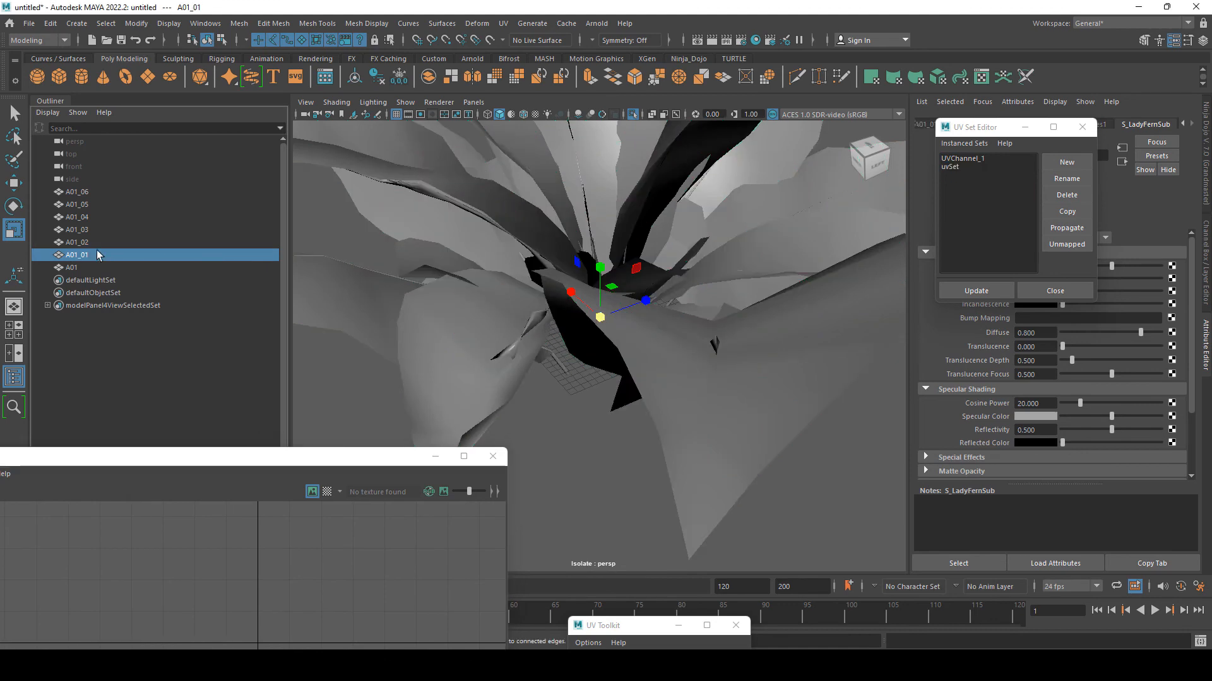
pyautogui.moveTo(355, 461); pyautogui.dragTo(590, 202)
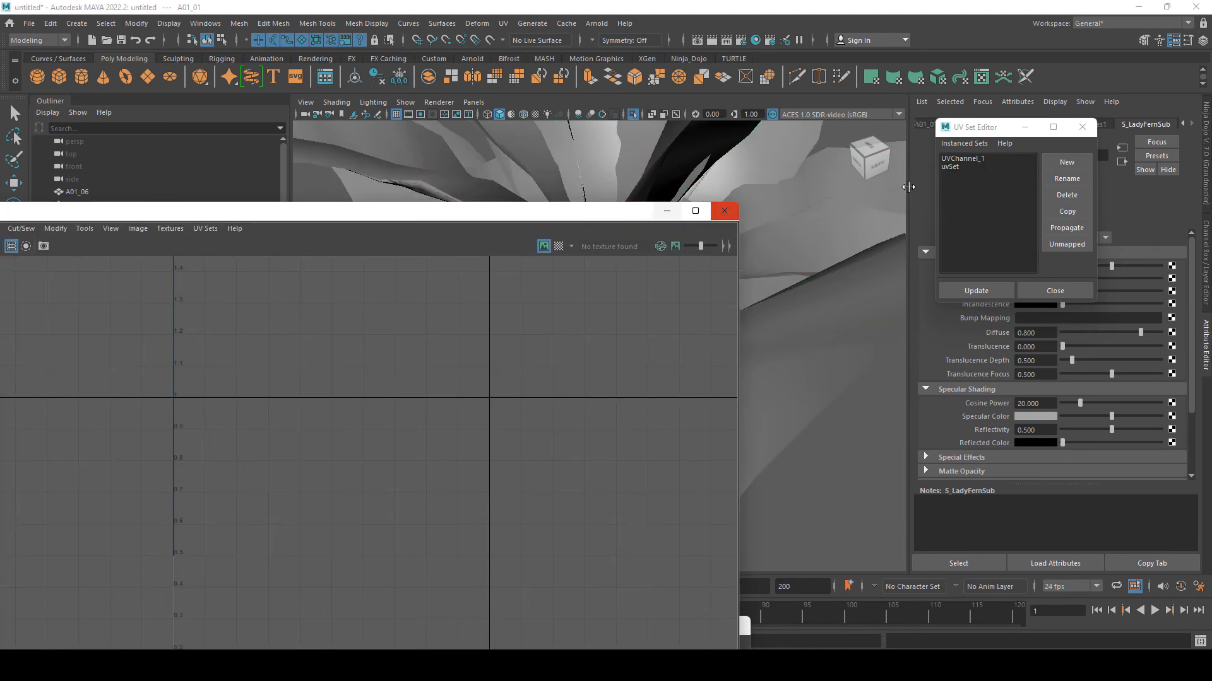
pyautogui.click(948, 167)
pyautogui.moveTo(472, 220); pyautogui.dragTo(359, 377)
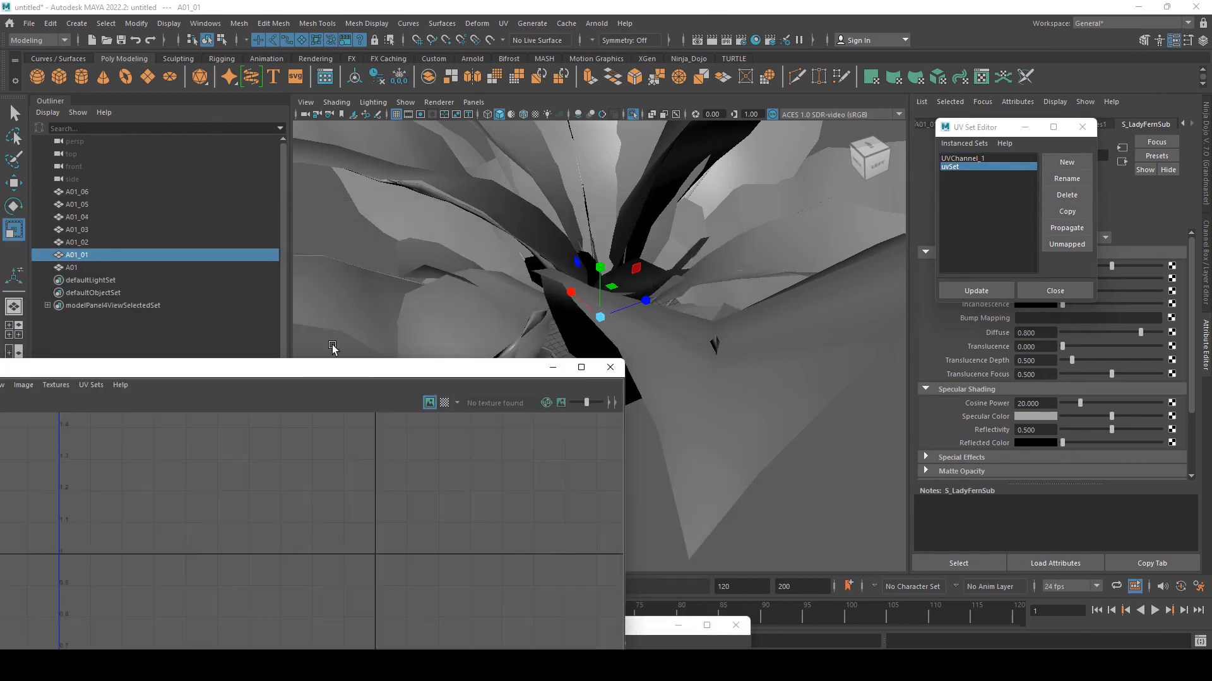
pyautogui.click(85, 244)
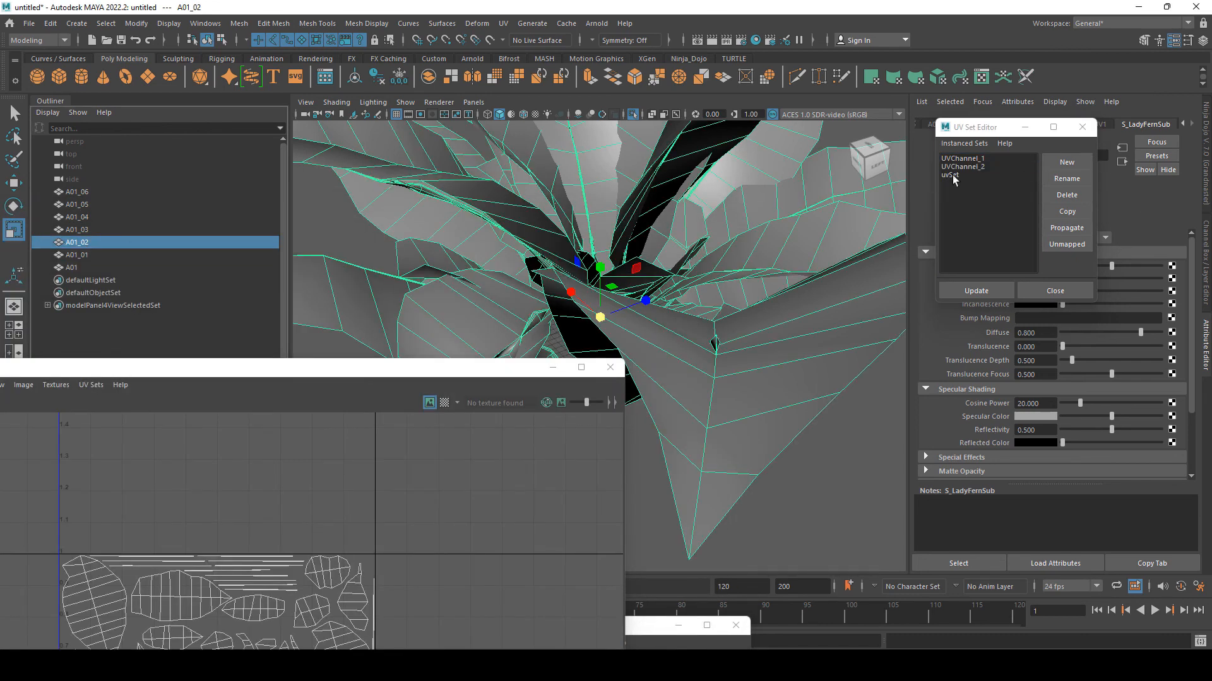
pyautogui.click(961, 166)
# - Transfer the current UV set from A01_01 to A01_02 using local sample space and the closest-to-point search method
pyautogui.click(84, 255)
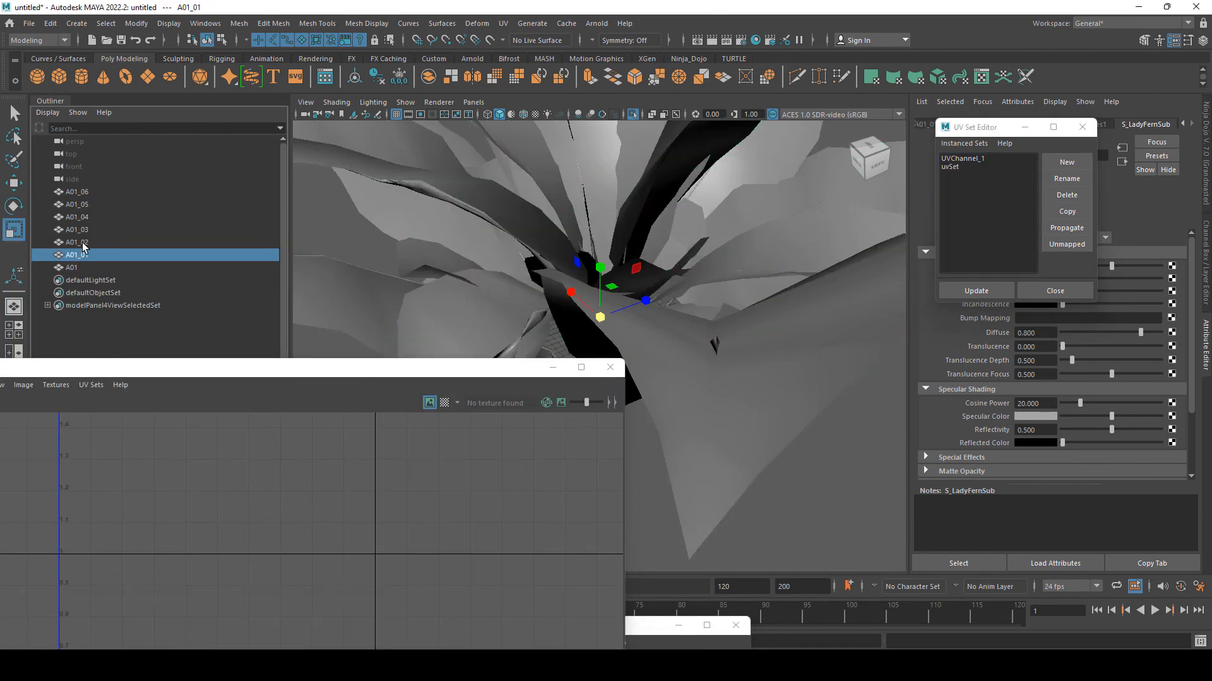
pyautogui.keyDown('shift'); pyautogui.click(83, 244); pyautogui.keyUp('shift')
pyautogui.moveTo(654, 626); pyautogui.dragTo(915, 565)
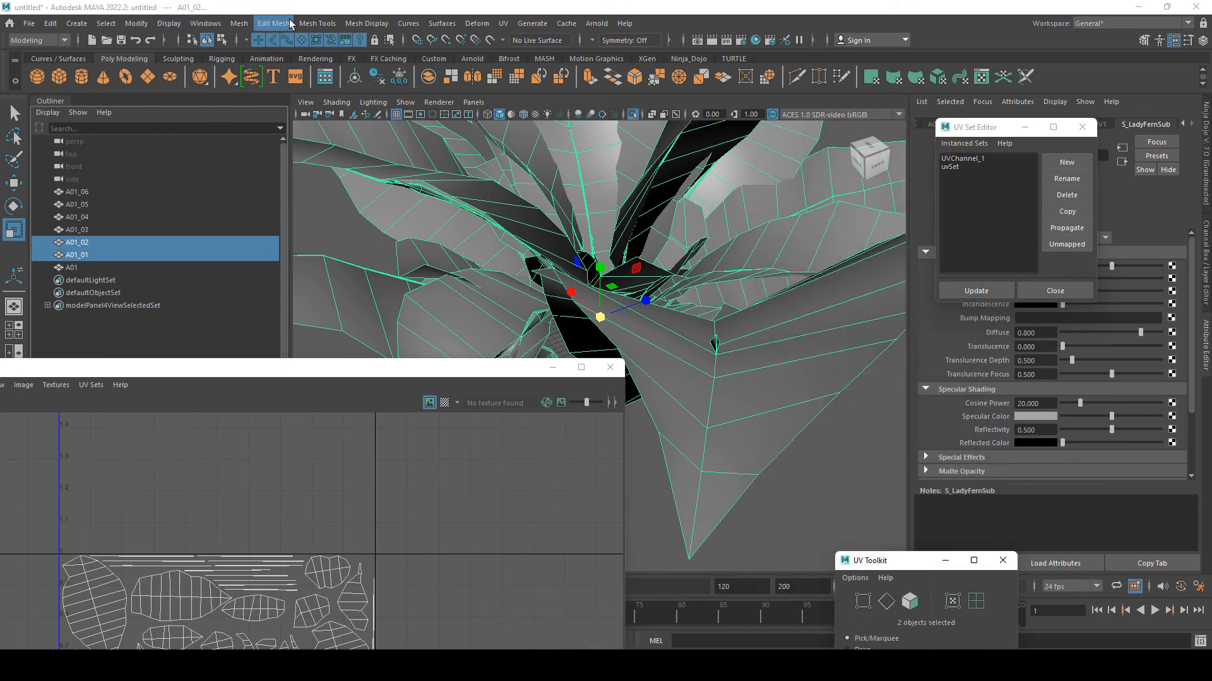
pyautogui.moveTo(322, 376); pyautogui.dragTo(936, 377)
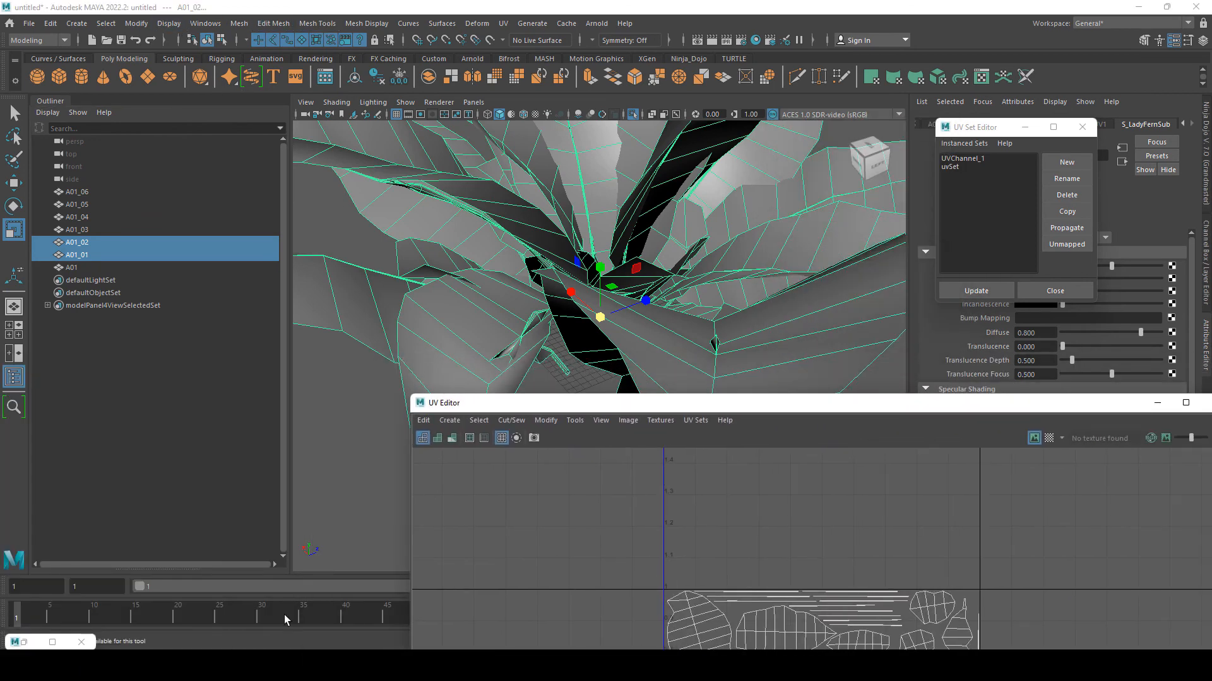
pyautogui.click(53, 642)
pyautogui.moveTo(628, 8); pyautogui.dragTo(469, 96)
pyautogui.click(759, 99)
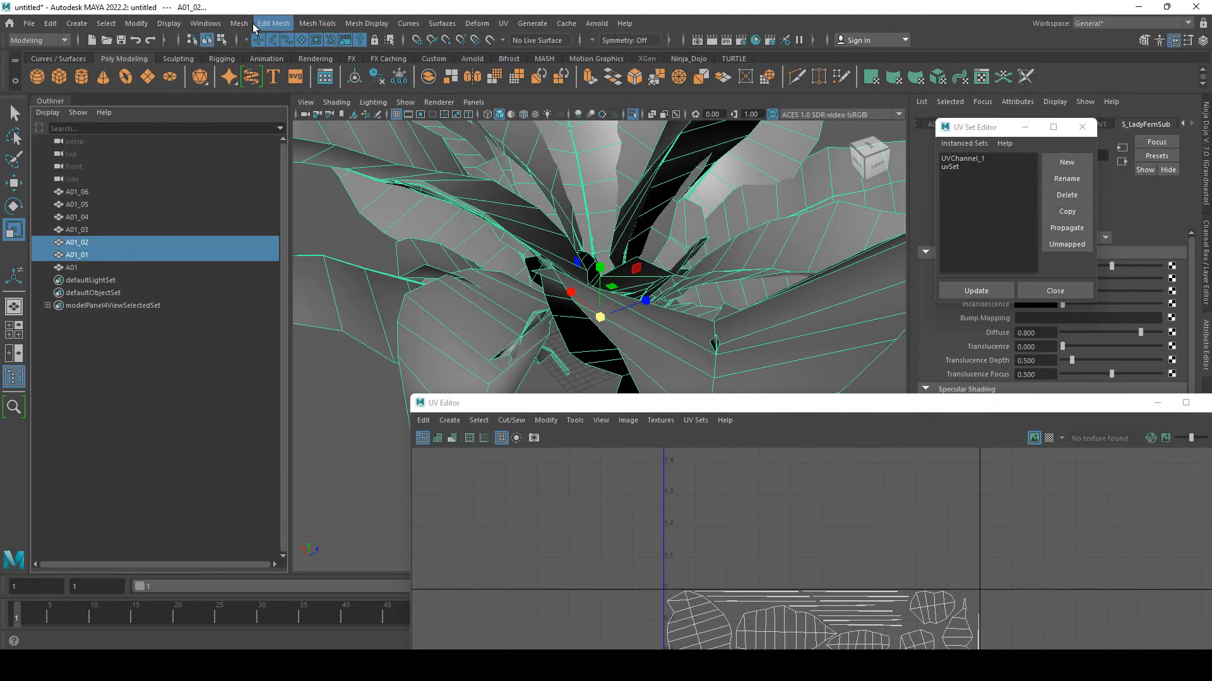
pyautogui.click(239, 23)
pyautogui.click(356, 255)
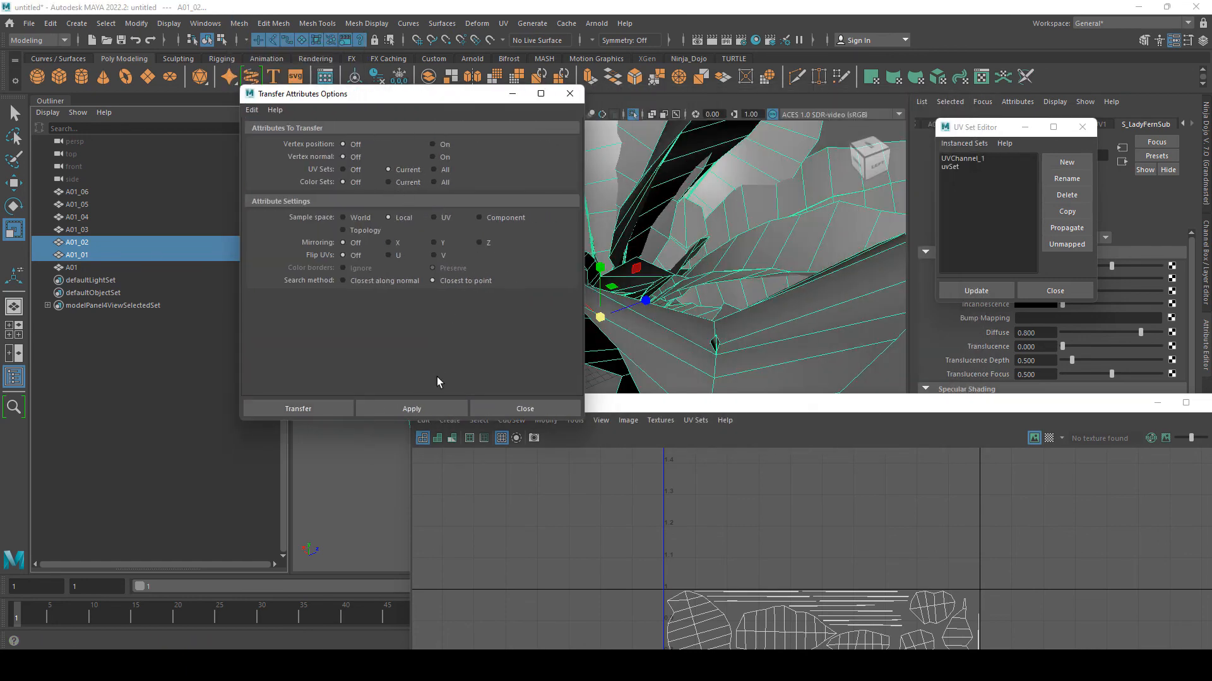
pyautogui.click(435, 408)
pyautogui.click(505, 408)
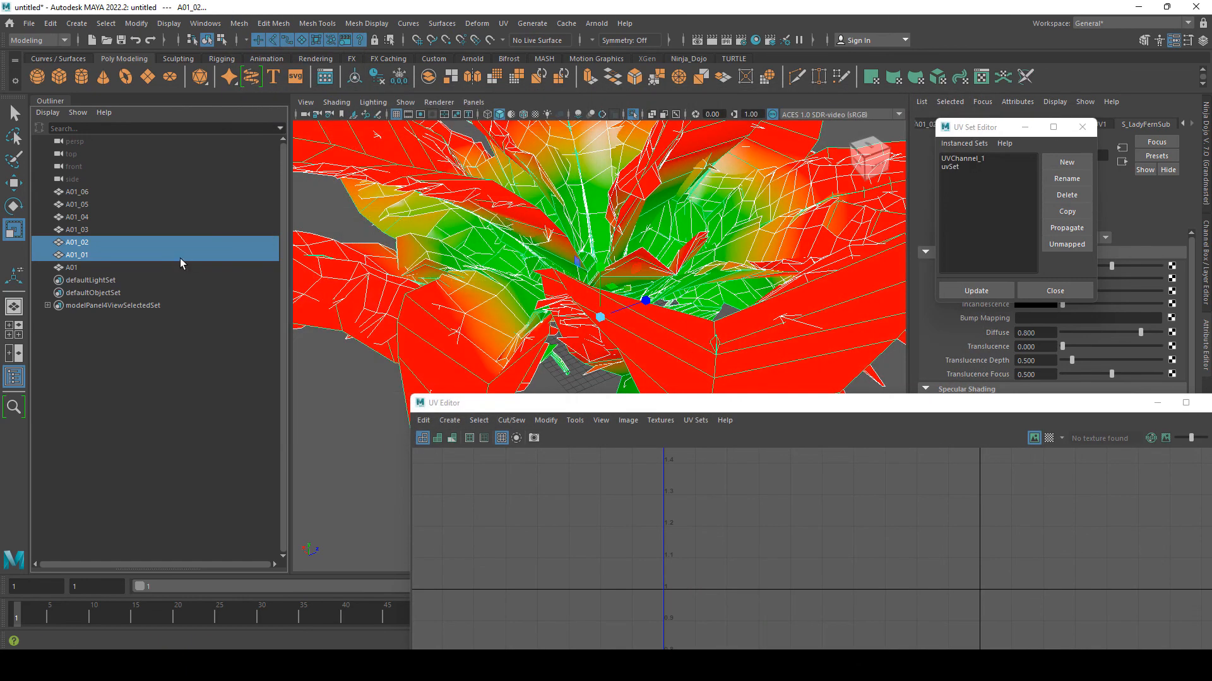
# - Examine A01_02's shading and the UVs in its UVChannel_1 and UVChannel_2 sets
pyautogui.click(100, 244)
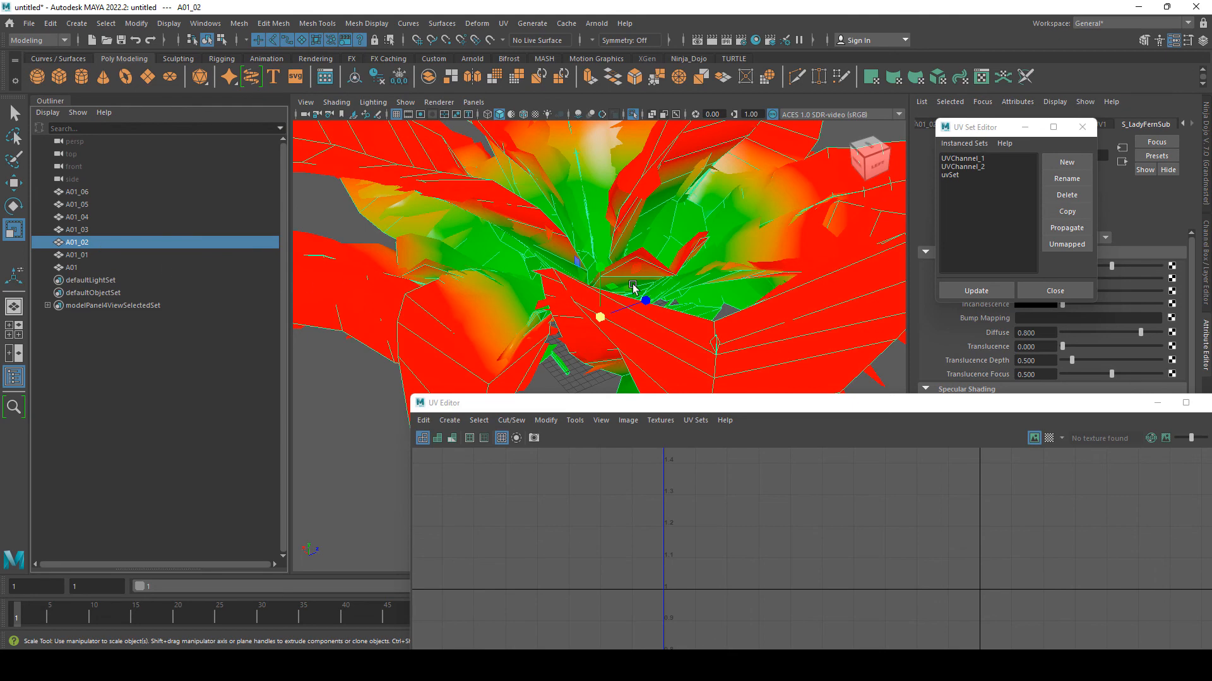
pyautogui.keyDown('alt'); pyautogui.moveTo(633, 288); pyautogui.dragTo(625, 239); pyautogui.keyUp('alt')
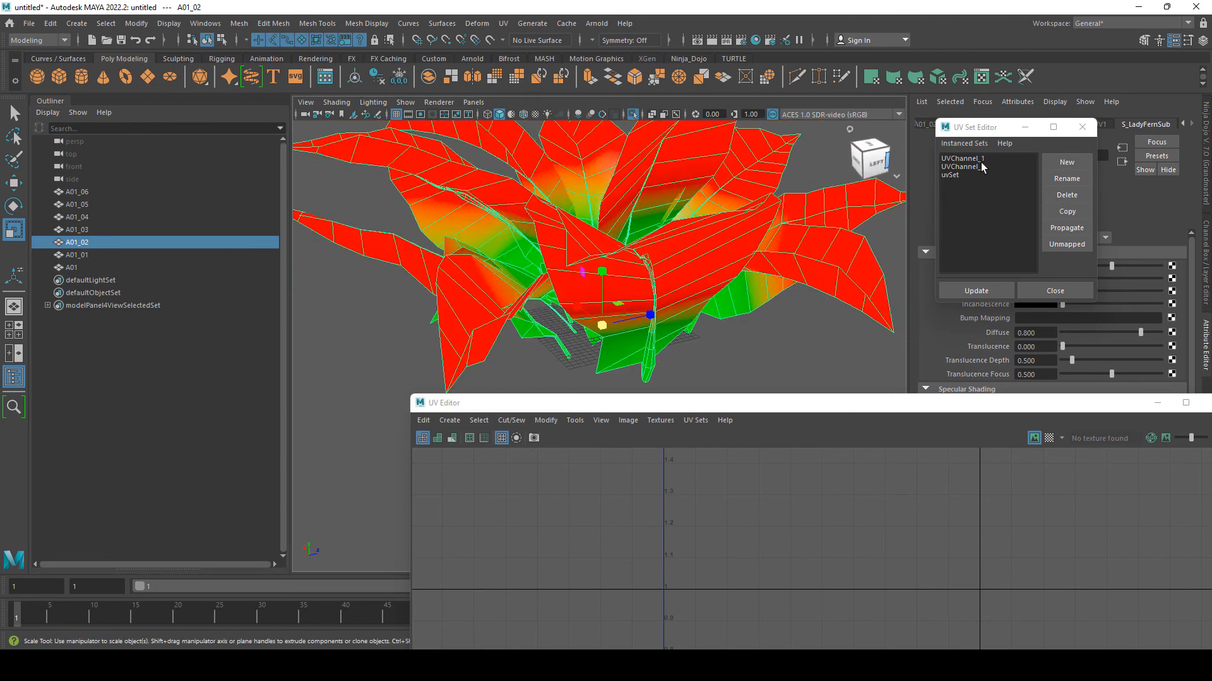
pyautogui.click(962, 158)
pyautogui.moveTo(857, 407); pyautogui.dragTo(725, 261)
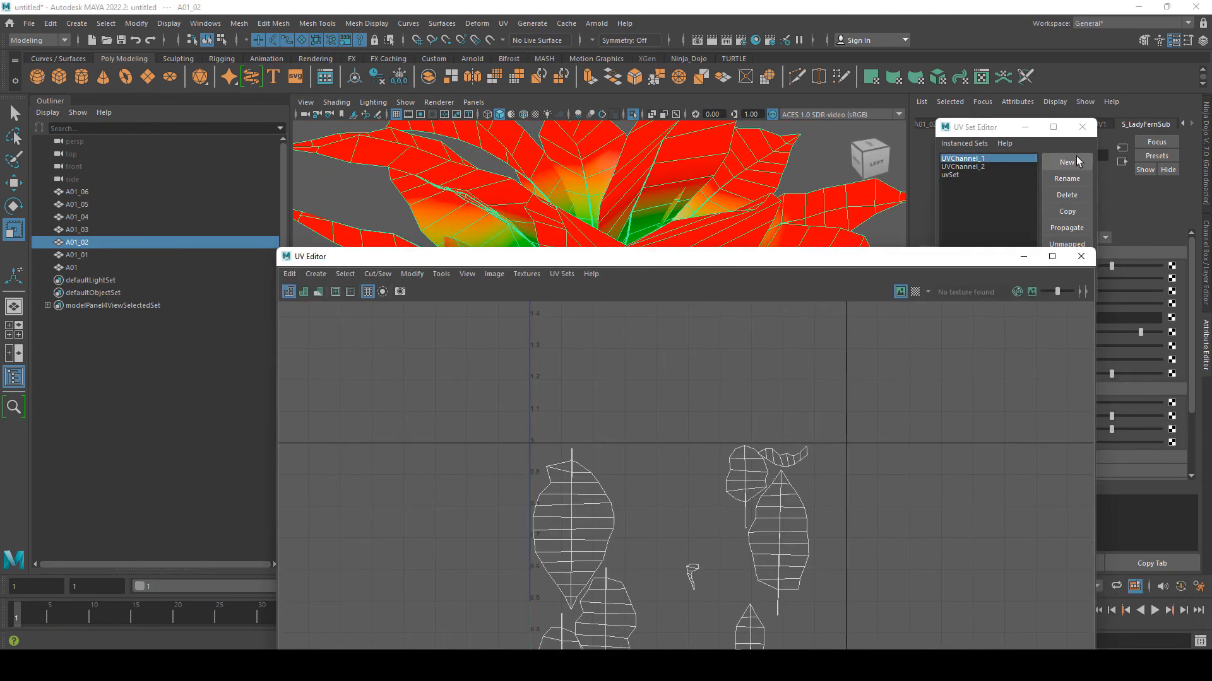
pyautogui.click(963, 167)
pyautogui.click(571, 491)
pyautogui.moveTo(572, 467); pyautogui.dragTo(644, 467, button='right')
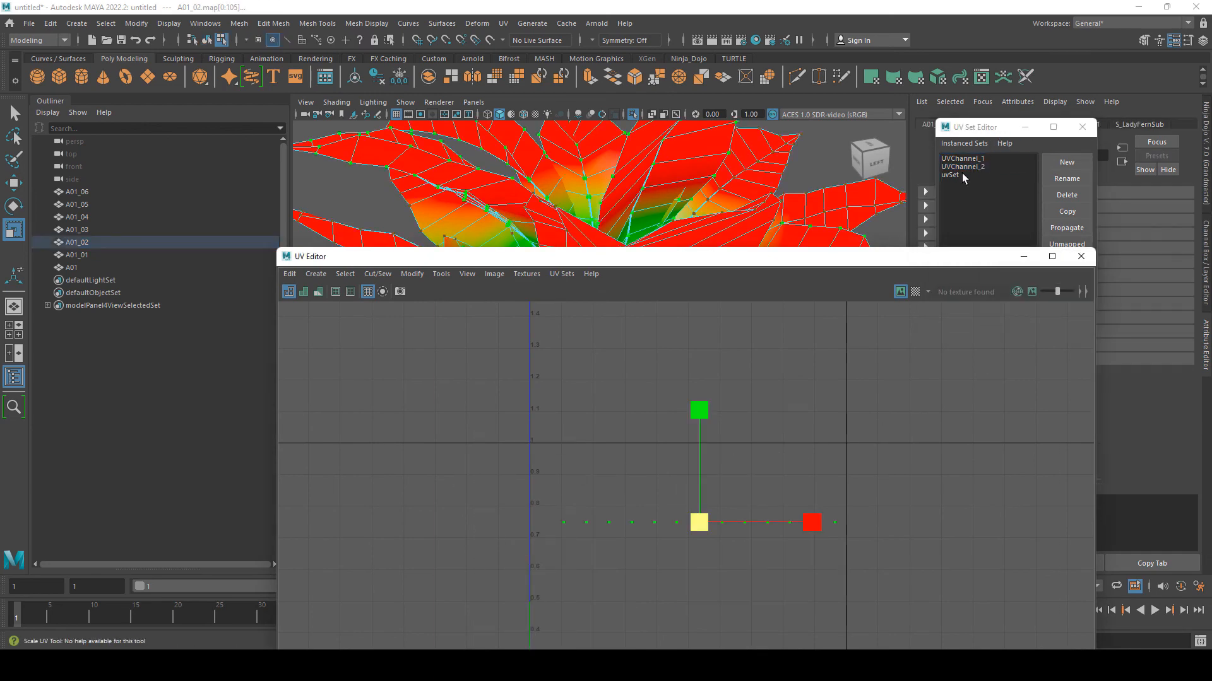
# - Switch A01_02 to uvSet and examine its copied UV layout alongside the shaded model
pyautogui.click(961, 174)
pyautogui.moveTo(793, 256); pyautogui.dragTo(770, 116)
pyautogui.moveTo(567, 331); pyautogui.dragTo(637, 332, button='right')
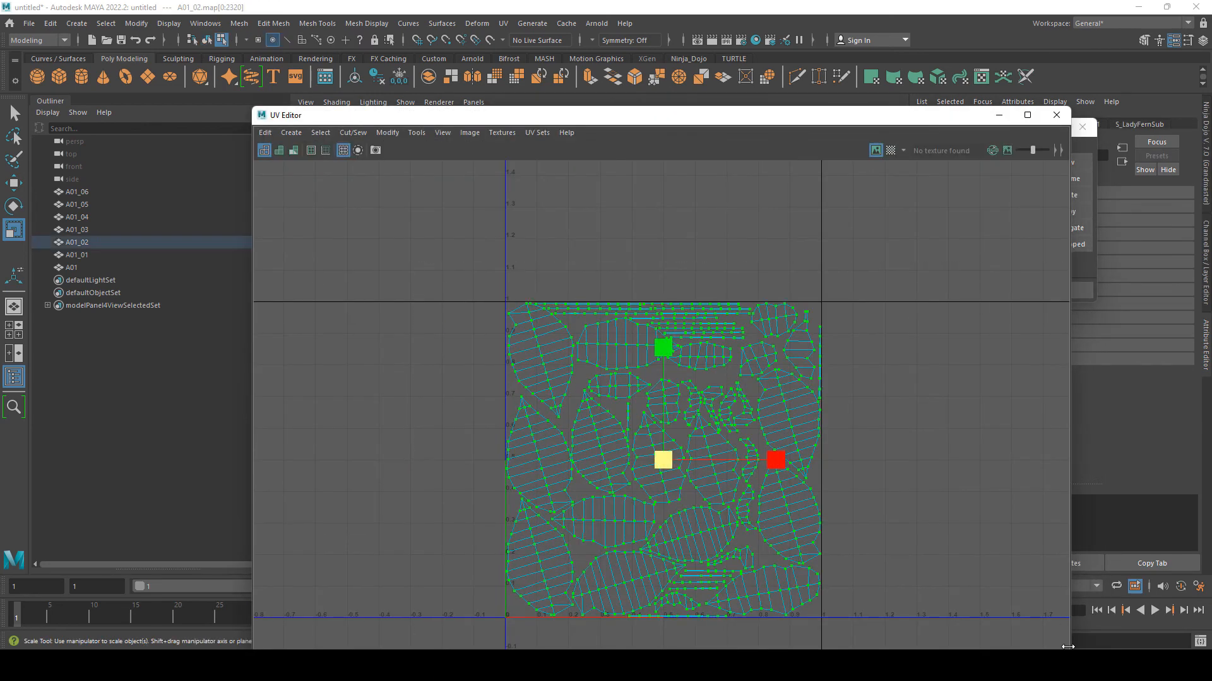
pyautogui.moveTo(900, 113); pyautogui.dragTo(884, 128)
pyautogui.moveTo(800, 201); pyautogui.dragTo(678, 509)
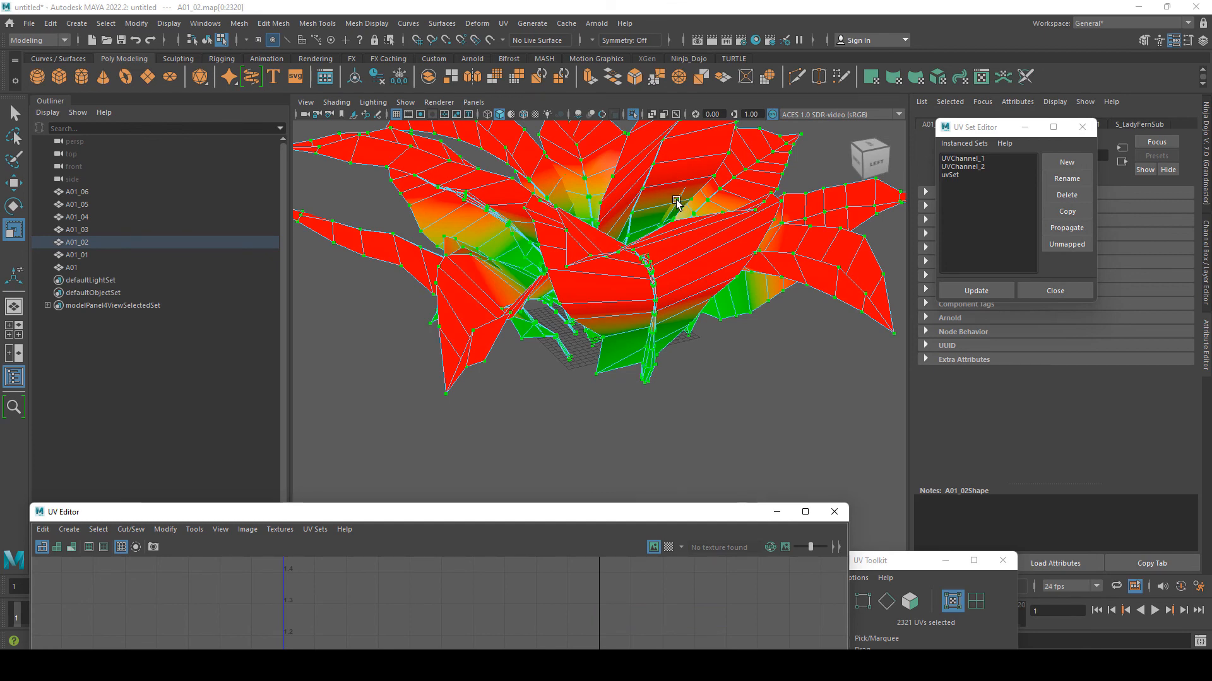
pyautogui.moveTo(567, 512); pyautogui.dragTo(658, 183)
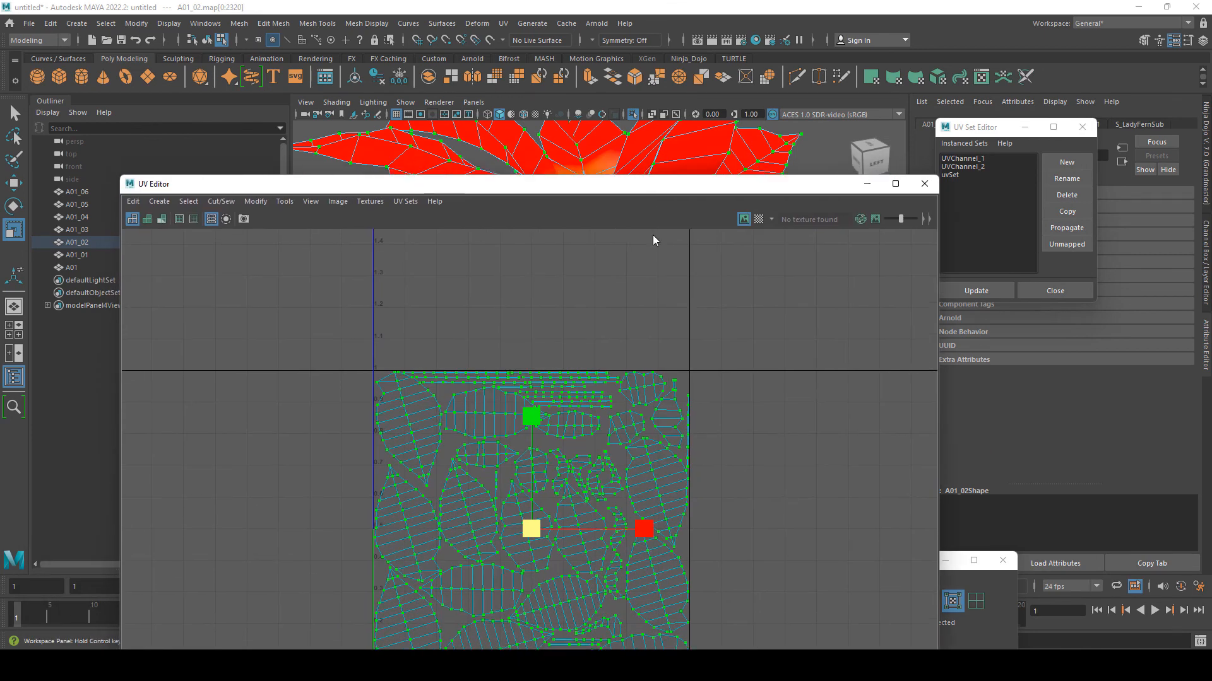
# - Delete the uvSet UV set from A01_02 and make UVChannel_2 its current set
pyautogui.moveTo(653, 235); pyautogui.dragTo(632, 355)
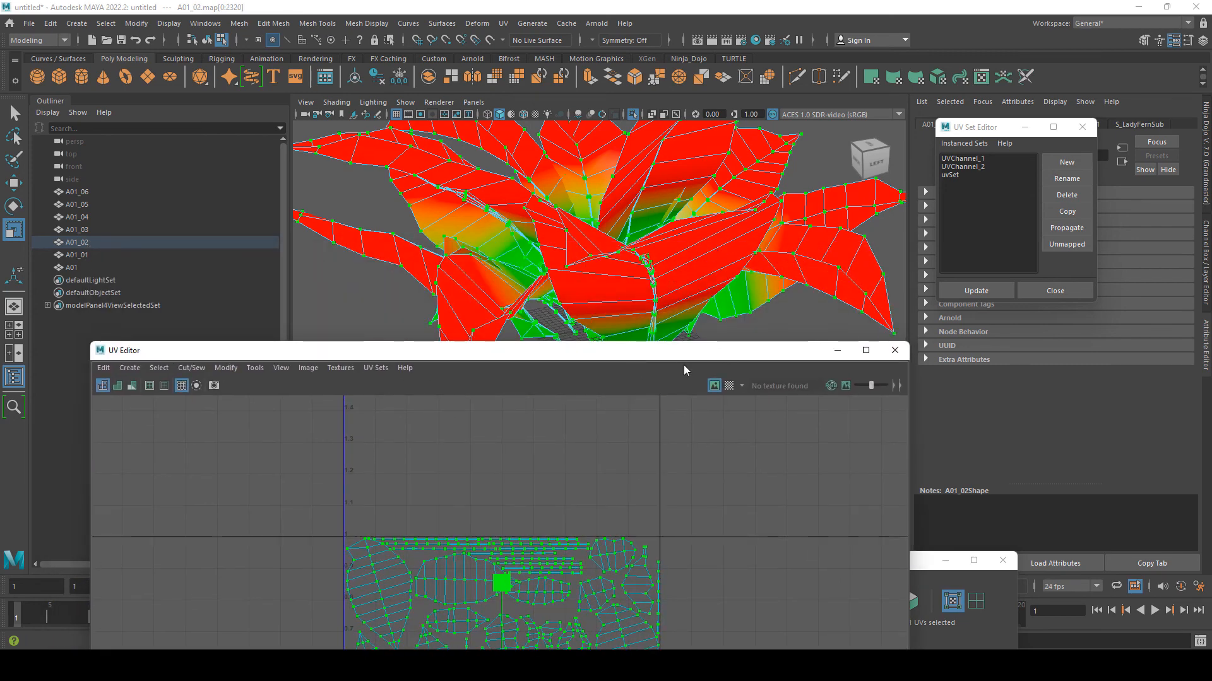
pyautogui.moveTo(691, 351); pyautogui.dragTo(682, 121)
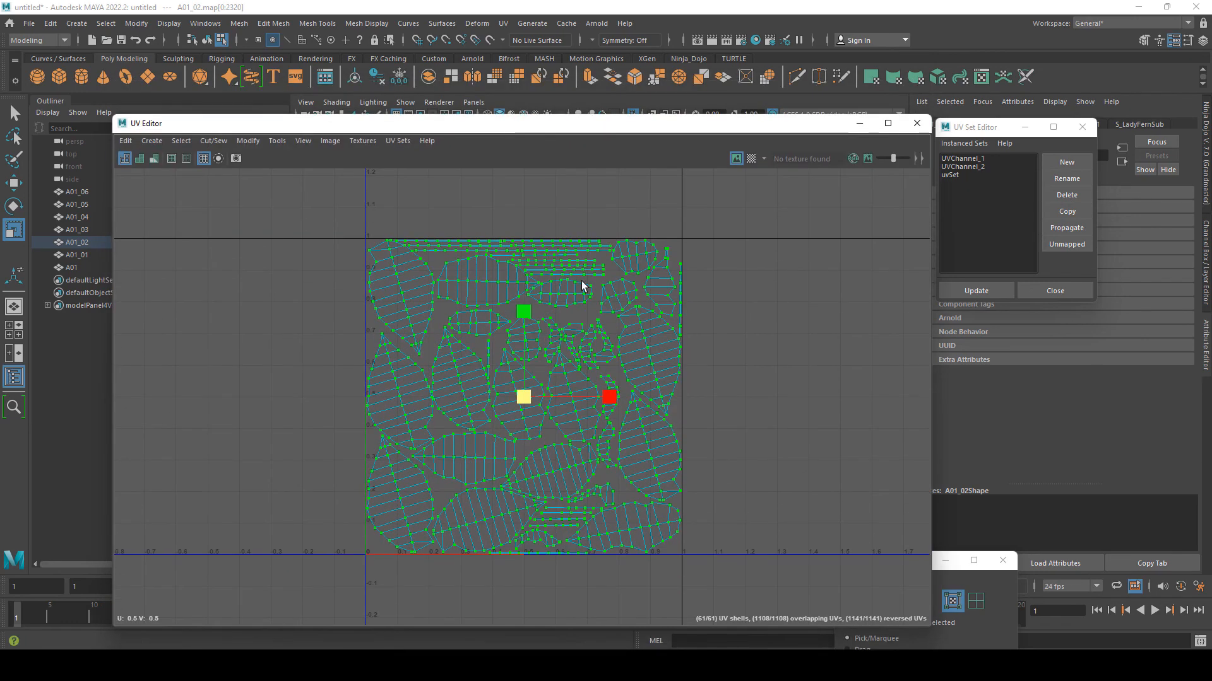
pyautogui.moveTo(790, 121); pyautogui.dragTo(590, 335)
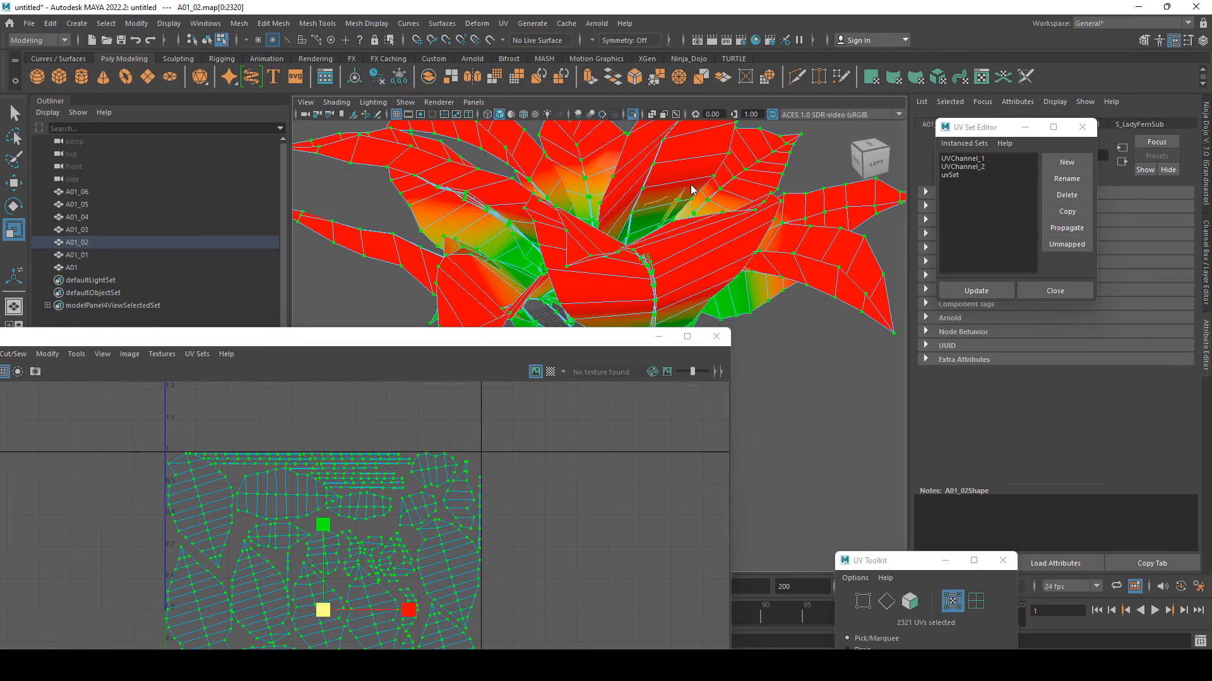
pyautogui.keyDown('alt'); pyautogui.moveTo(599, 214); pyautogui.dragTo(637, 212); pyautogui.keyUp('alt')
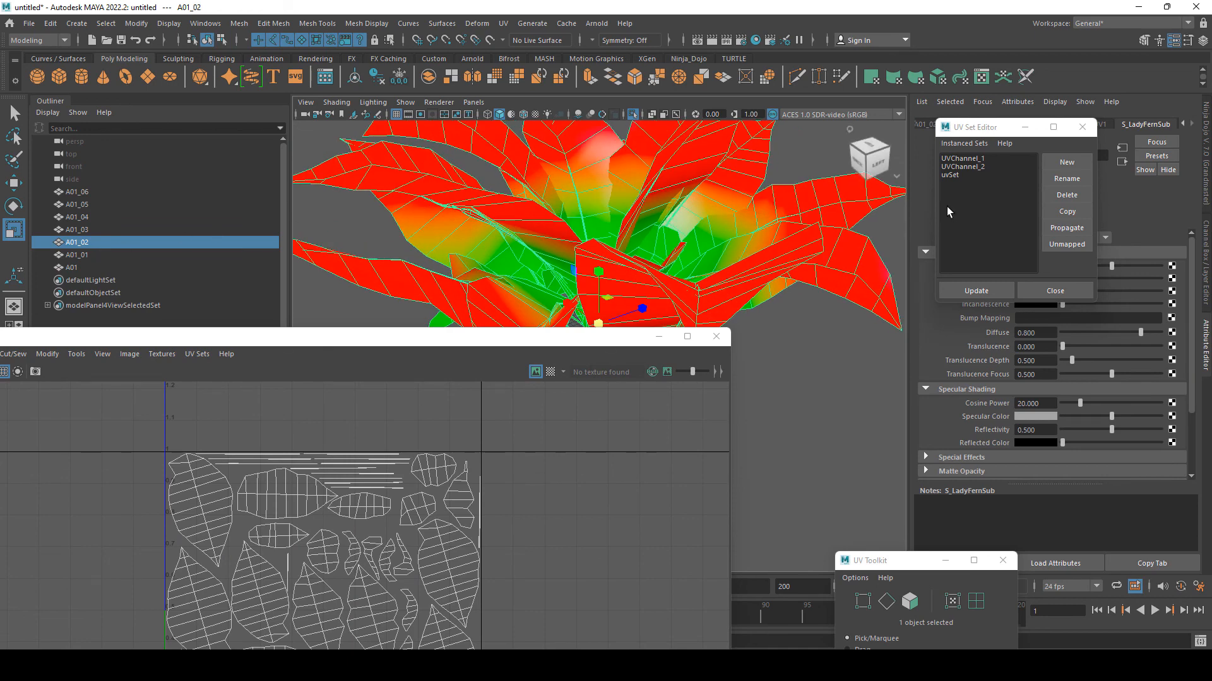
pyautogui.click(953, 175)
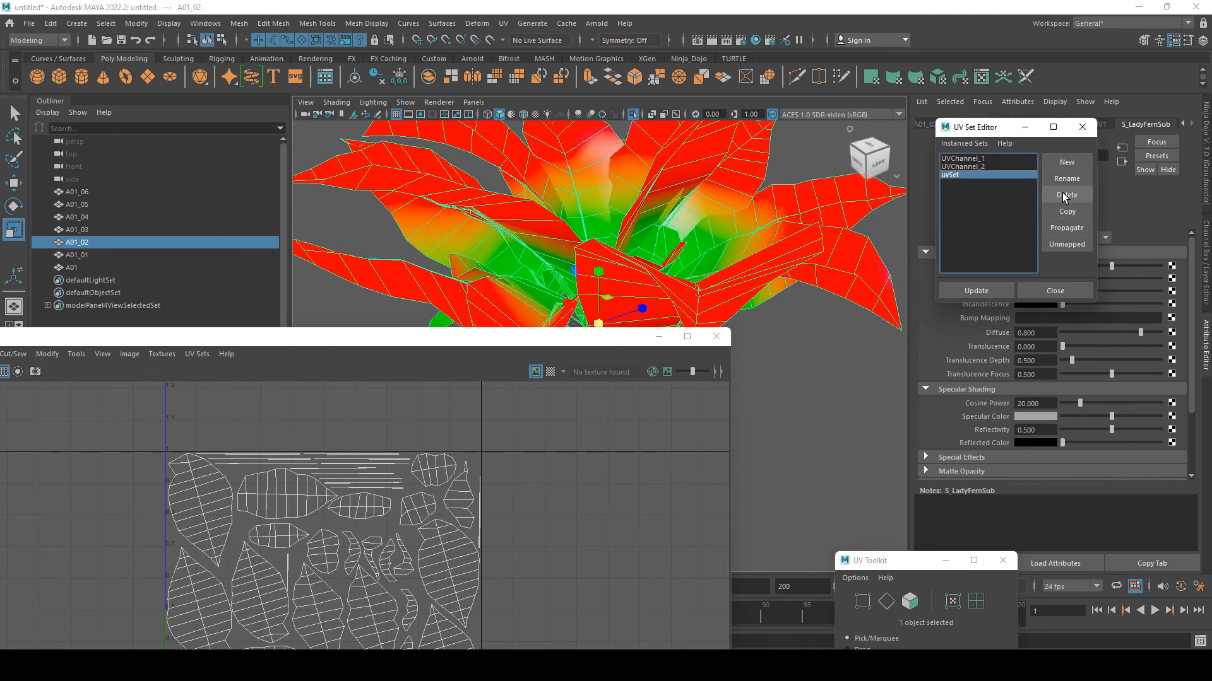
pyautogui.click(1066, 195)
pyautogui.click(978, 167)
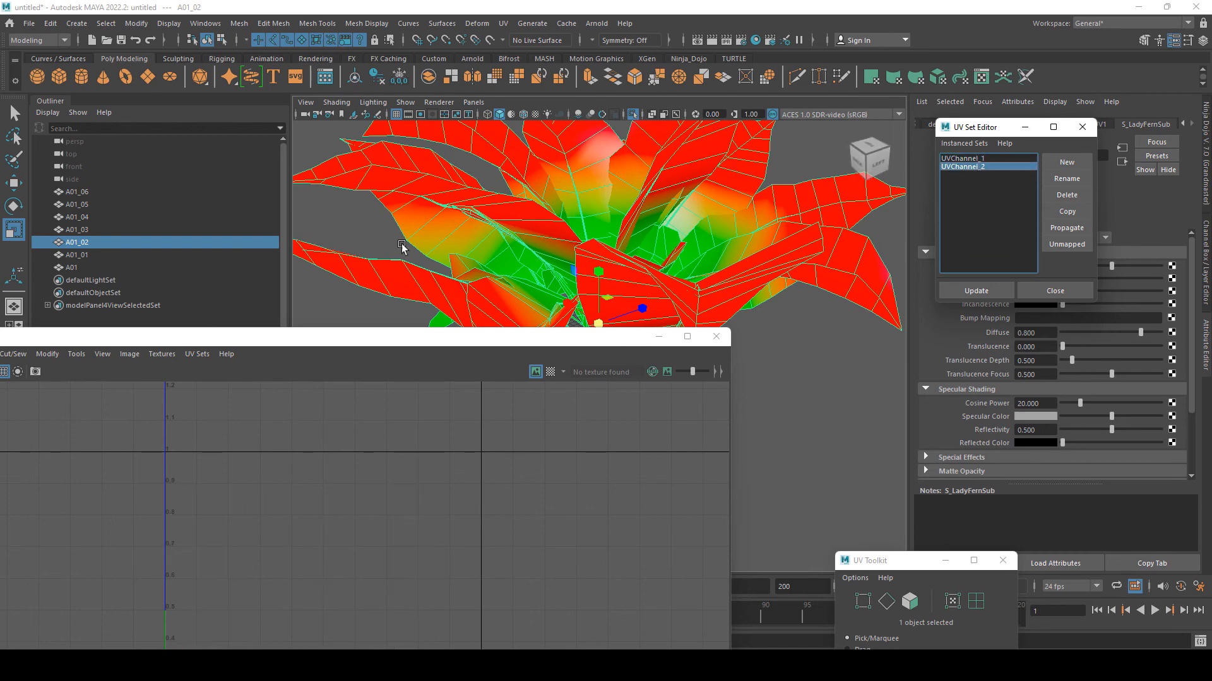
# - Replace A01_03's UVChannel_2 with a new empty UV set named uvSet and make it current
pyautogui.moveTo(345, 344); pyautogui.dragTo(275, 582)
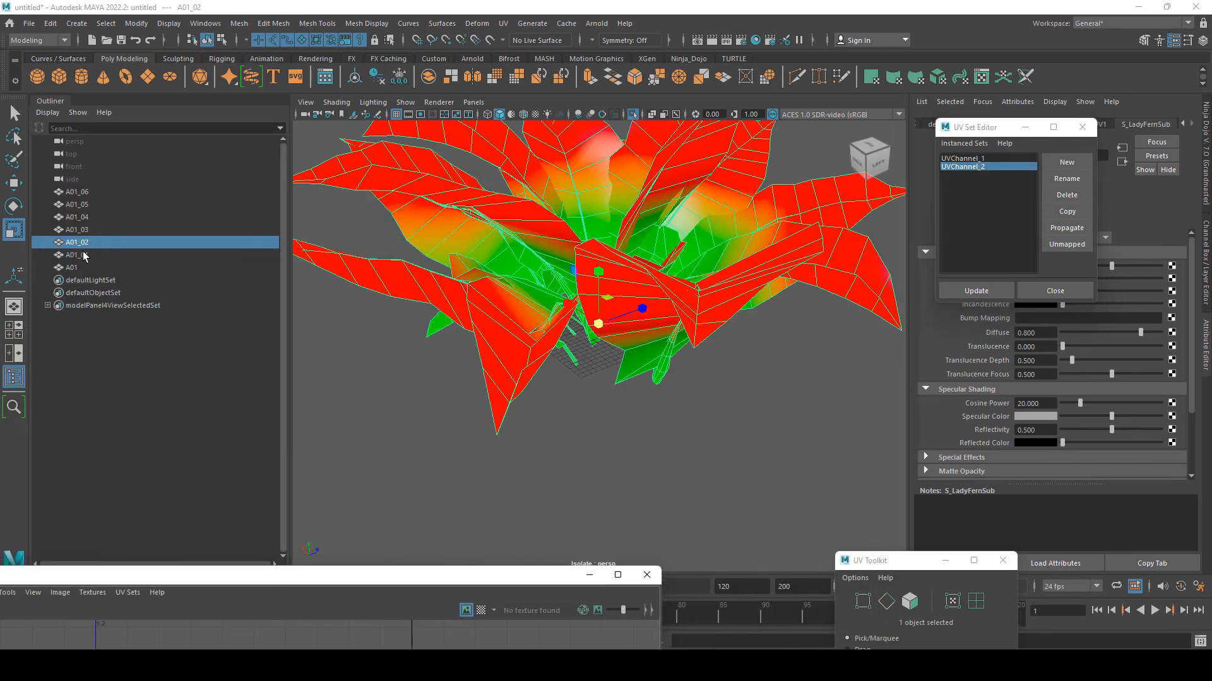
pyautogui.click(86, 230)
pyautogui.moveTo(453, 575); pyautogui.dragTo(605, 272)
pyautogui.click(972, 159)
pyautogui.click(977, 168)
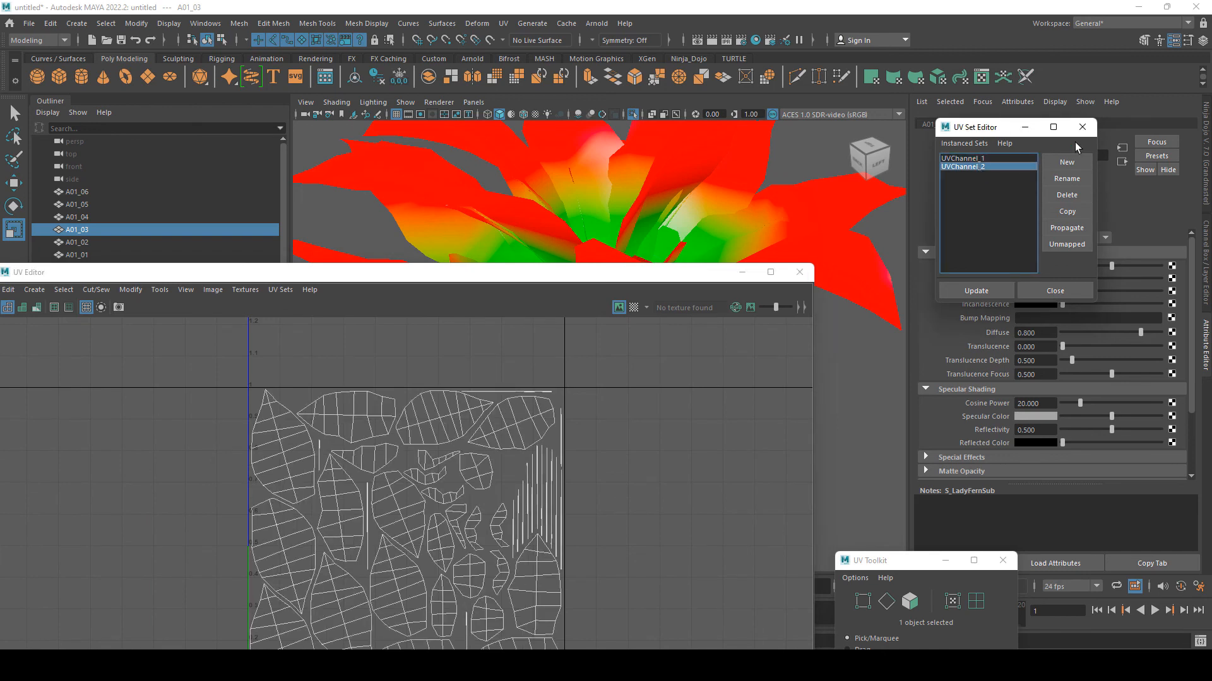
pyautogui.click(1080, 192)
pyautogui.click(1069, 161)
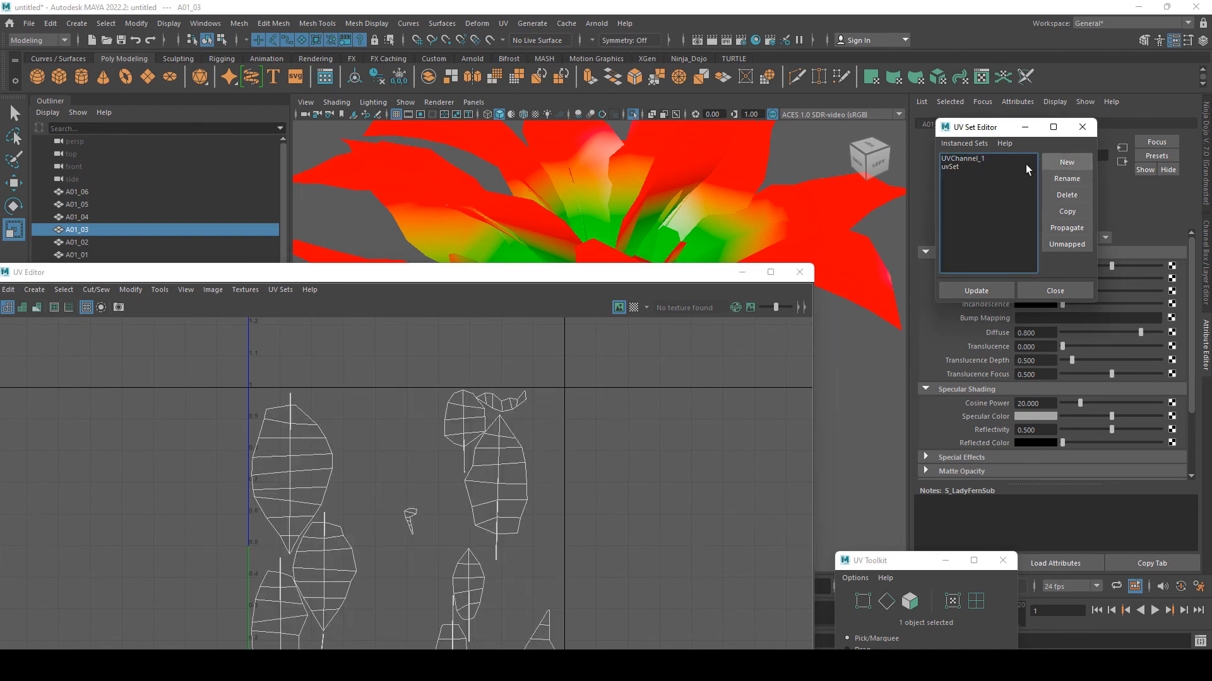
pyautogui.click(962, 166)
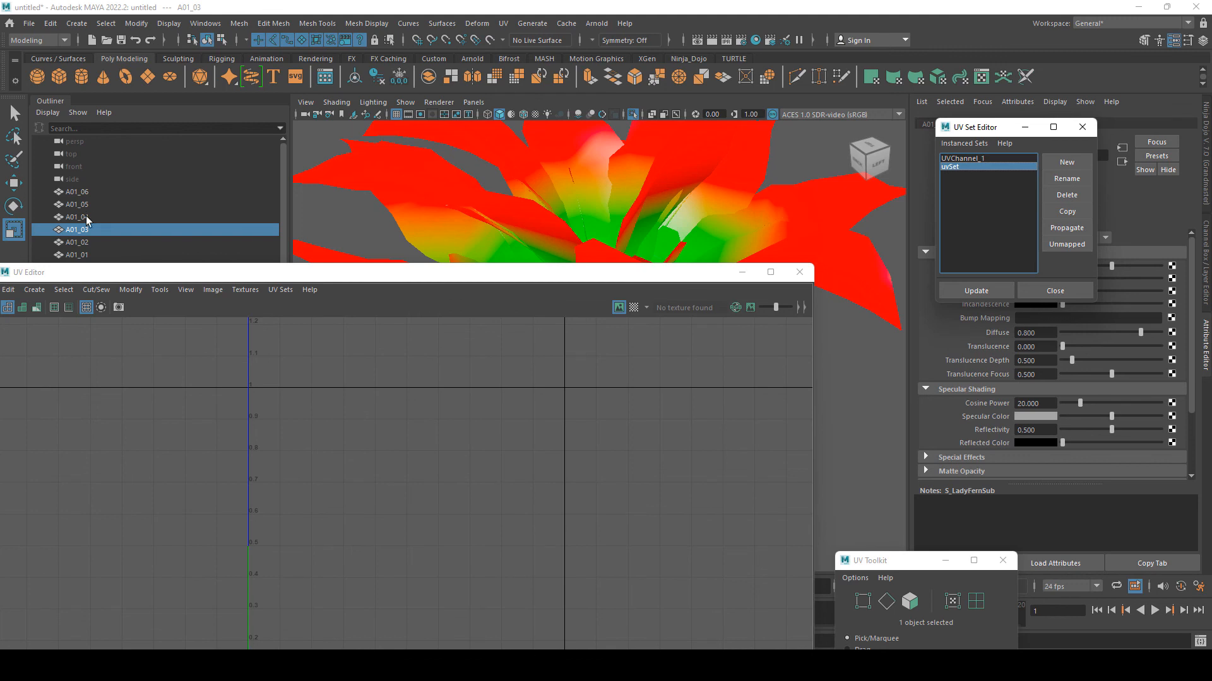
# - Delete the second UV set of A01_04, then add a new empty uvSet and make it current
pyautogui.click(86, 217)
pyautogui.click(968, 167)
pyautogui.click(1080, 194)
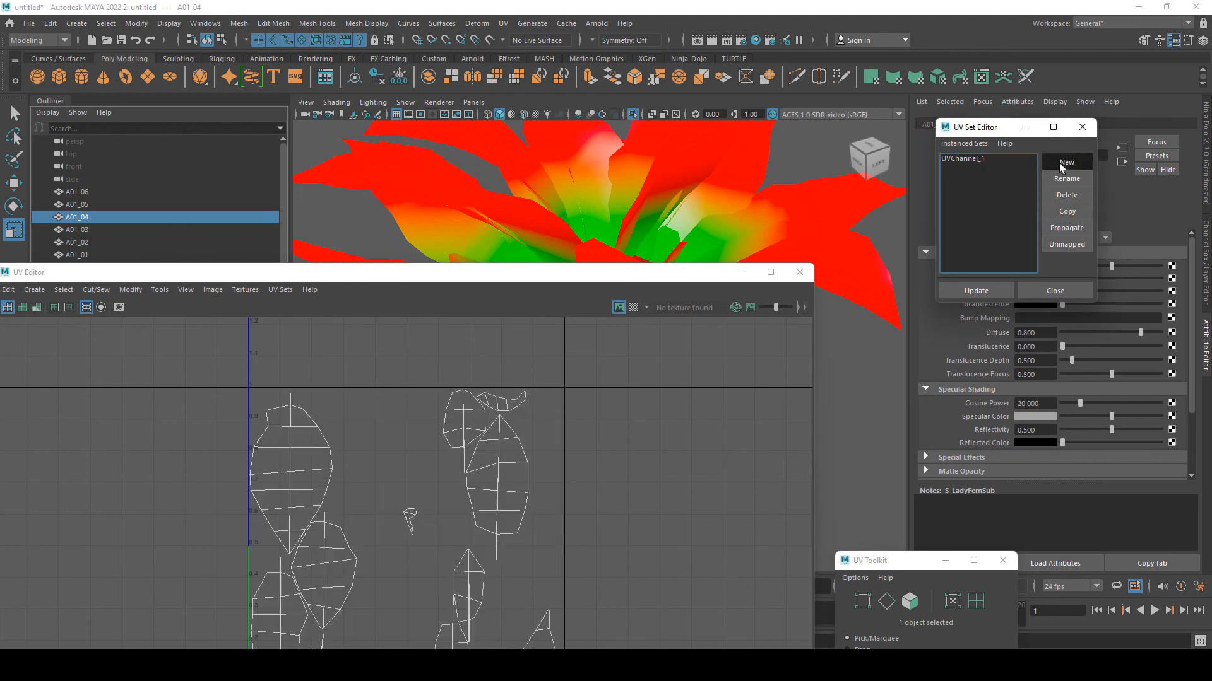
pyautogui.click(1066, 162)
pyautogui.click(963, 166)
# - Delete UVChannel_2 from A01_05 and create a new uvSet there as the current UV set
pyautogui.click(86, 206)
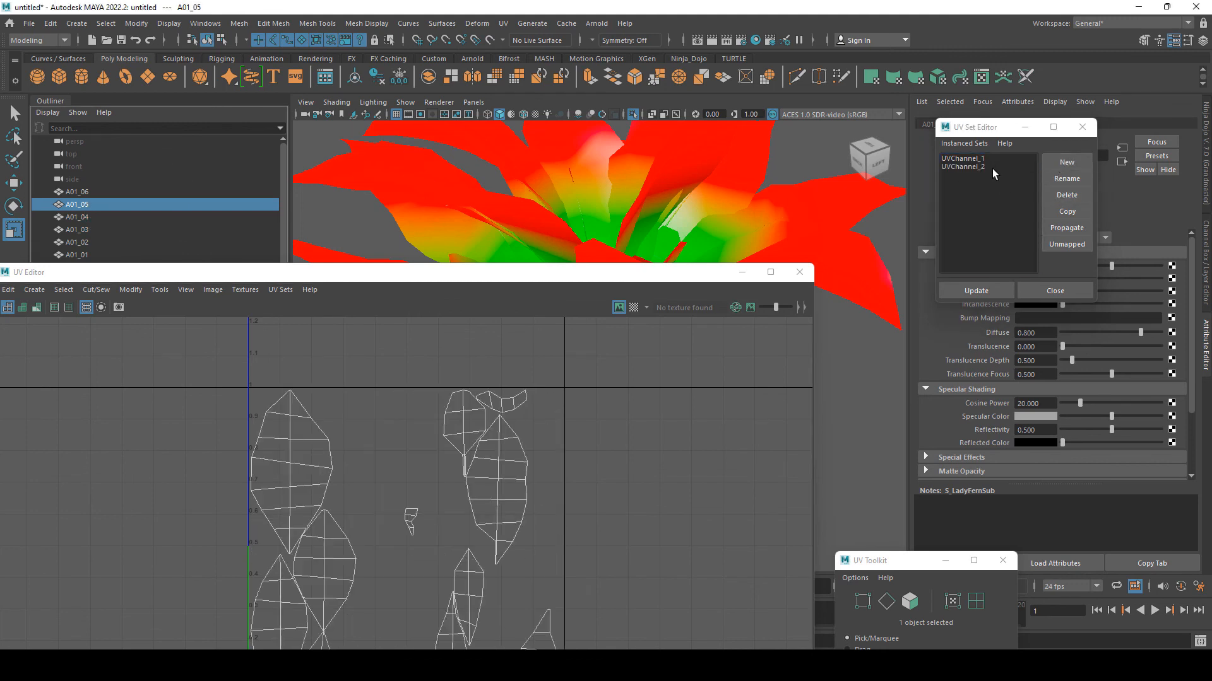
pyautogui.click(992, 167)
pyautogui.click(1053, 194)
pyautogui.click(1060, 163)
pyautogui.click(966, 167)
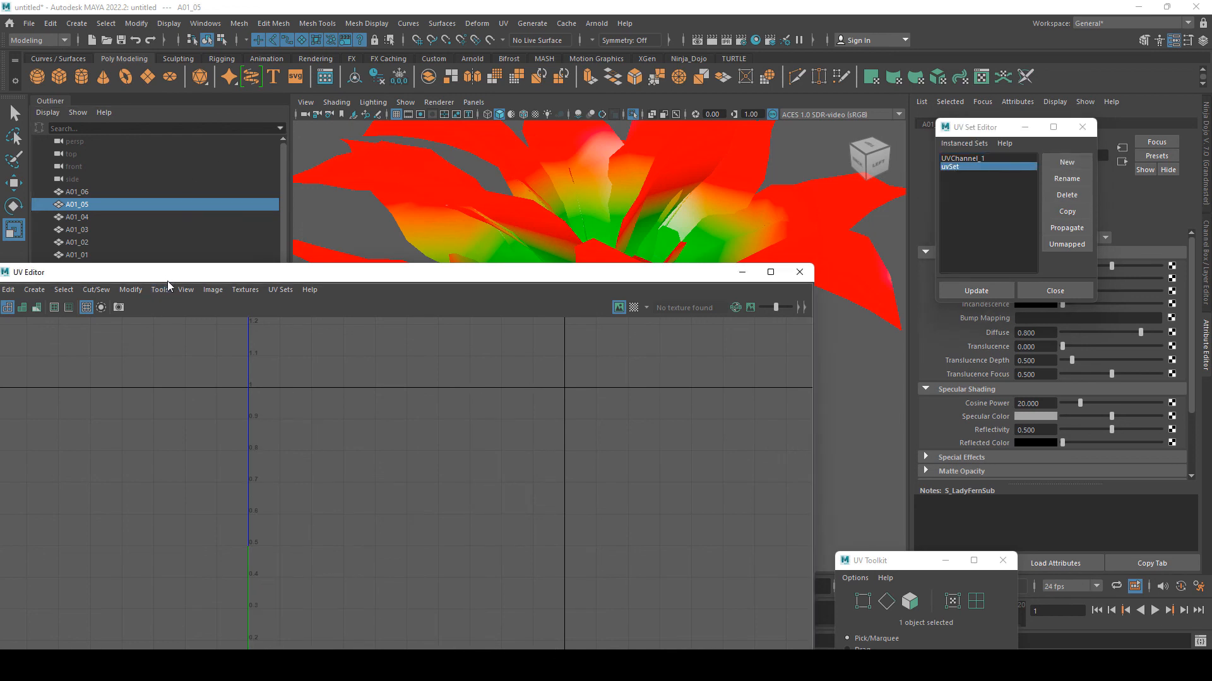
# - Transfer the current UV set from A01 to A01_02 with local sample space and the closest-to-point search method
pyautogui.moveTo(168, 282); pyautogui.dragTo(220, 304)
pyautogui.click(75, 268)
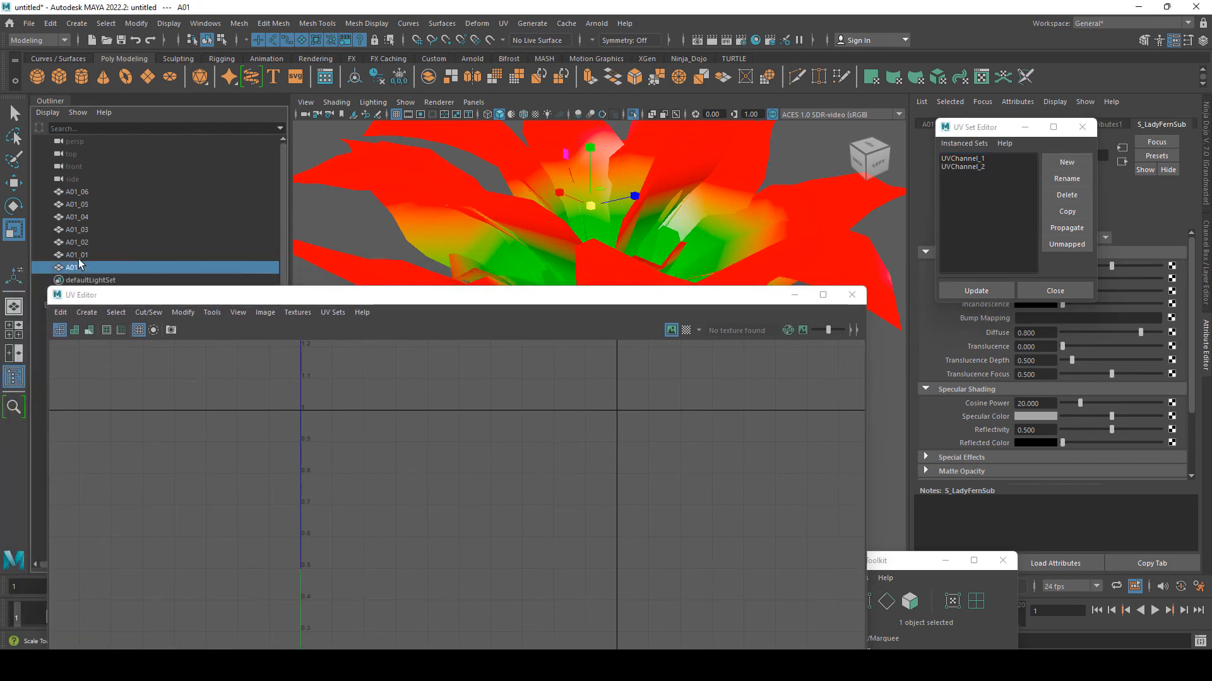
pyautogui.click(79, 248)
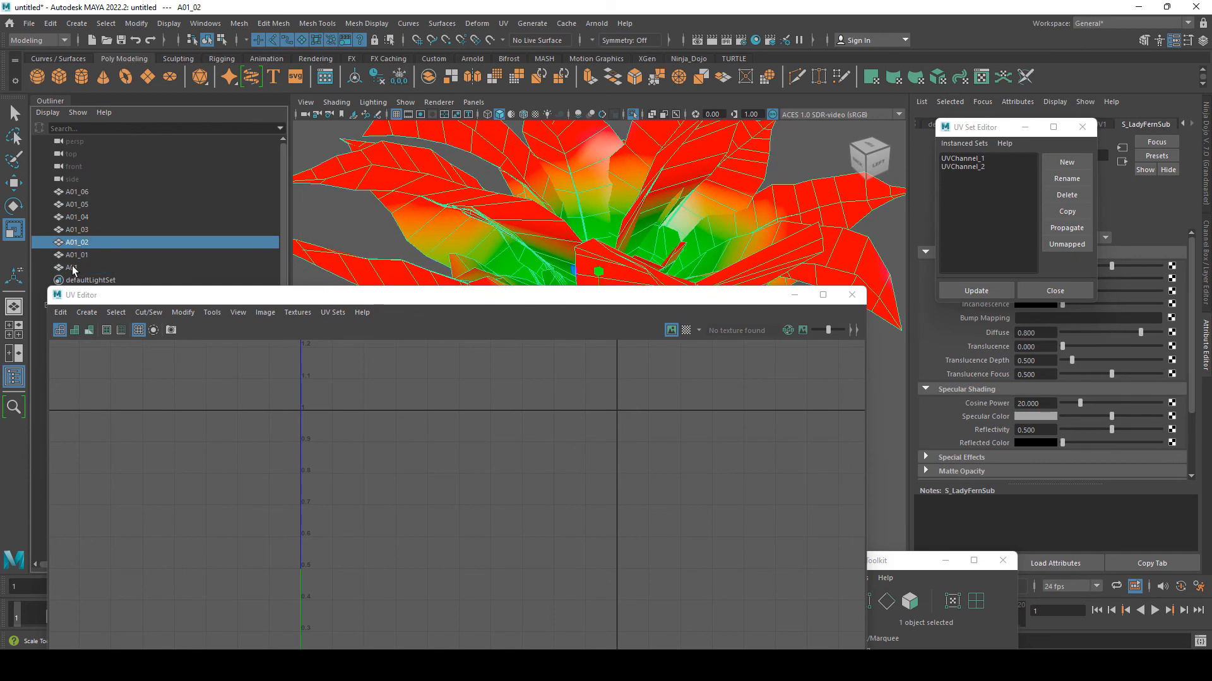
pyautogui.click(73, 268)
pyautogui.keyDown('ctrl'); pyautogui.click(77, 242); pyautogui.keyUp('ctrl')
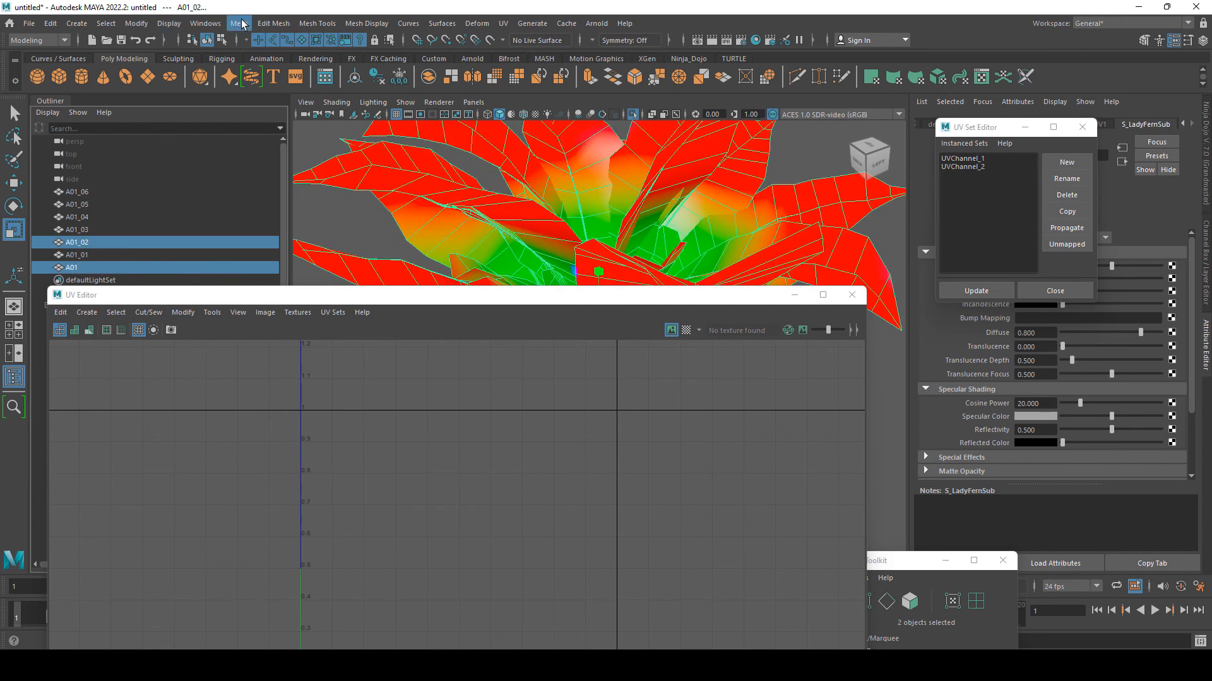
pyautogui.click(238, 23)
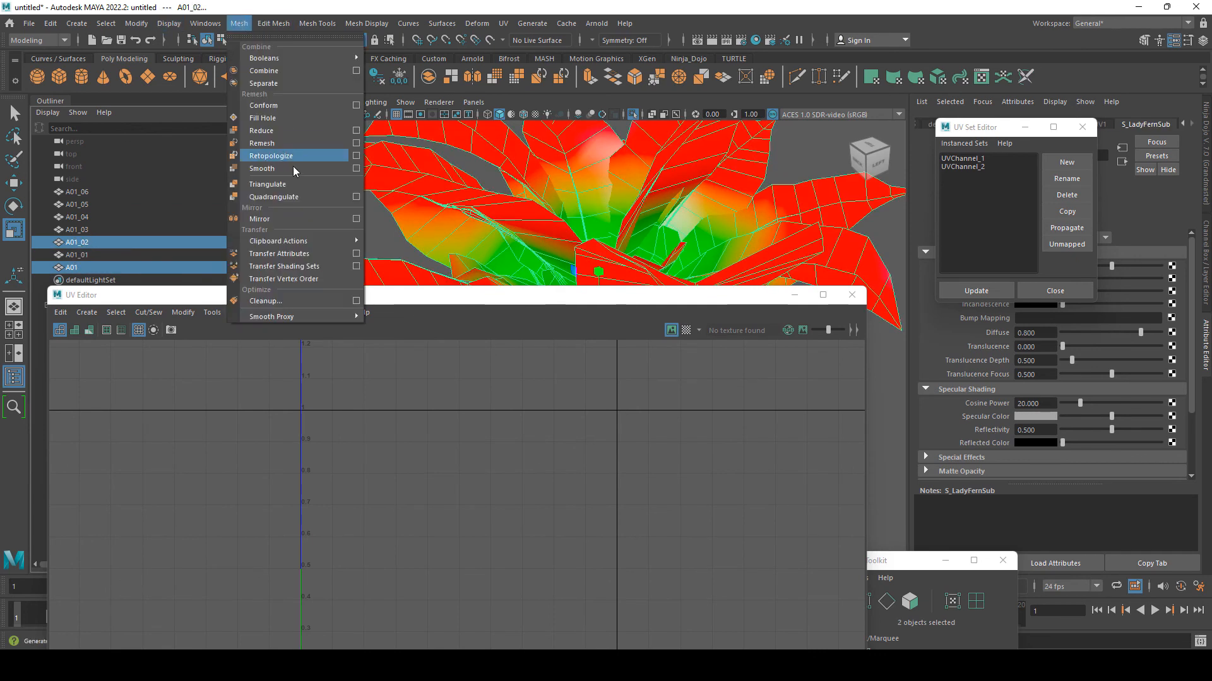
pyautogui.click(356, 253)
pyautogui.moveTo(424, 104); pyautogui.dragTo(698, 40)
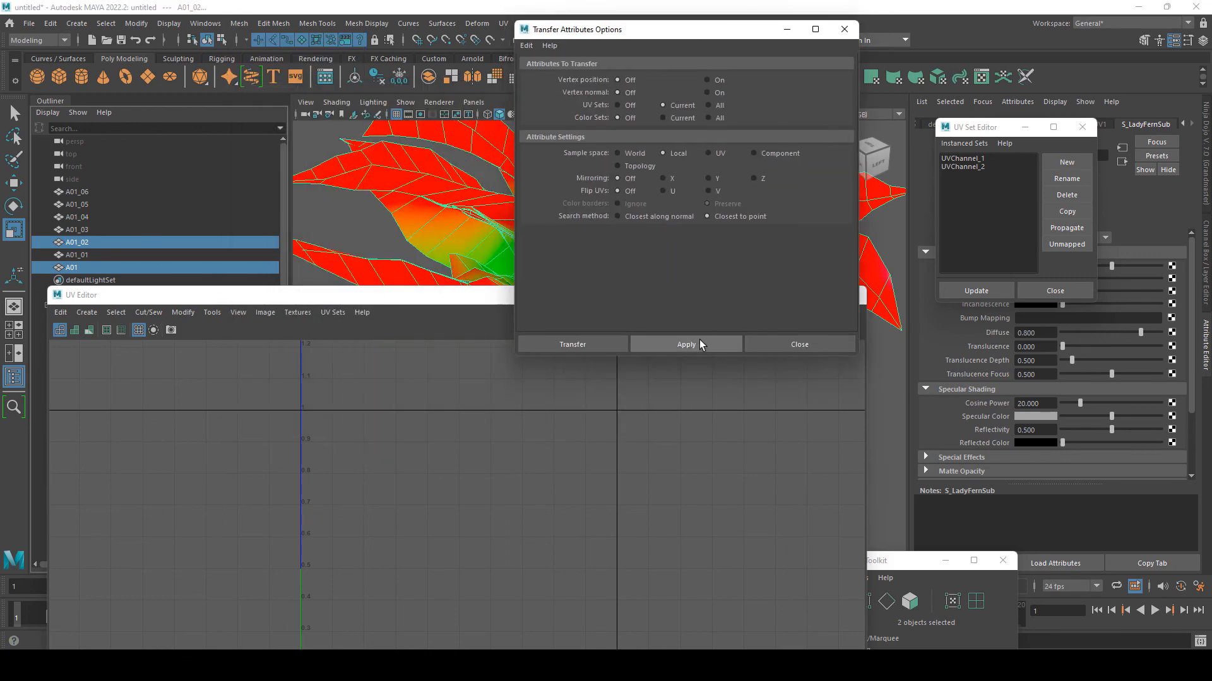
# - Transfer A01's current UV set to A01_03, A01_04 and A01_05 one after another with the same transfer settings
pyautogui.click(87, 264)
pyautogui.keyDown('ctrl'); pyautogui.click(89, 231); pyautogui.keyUp('ctrl')
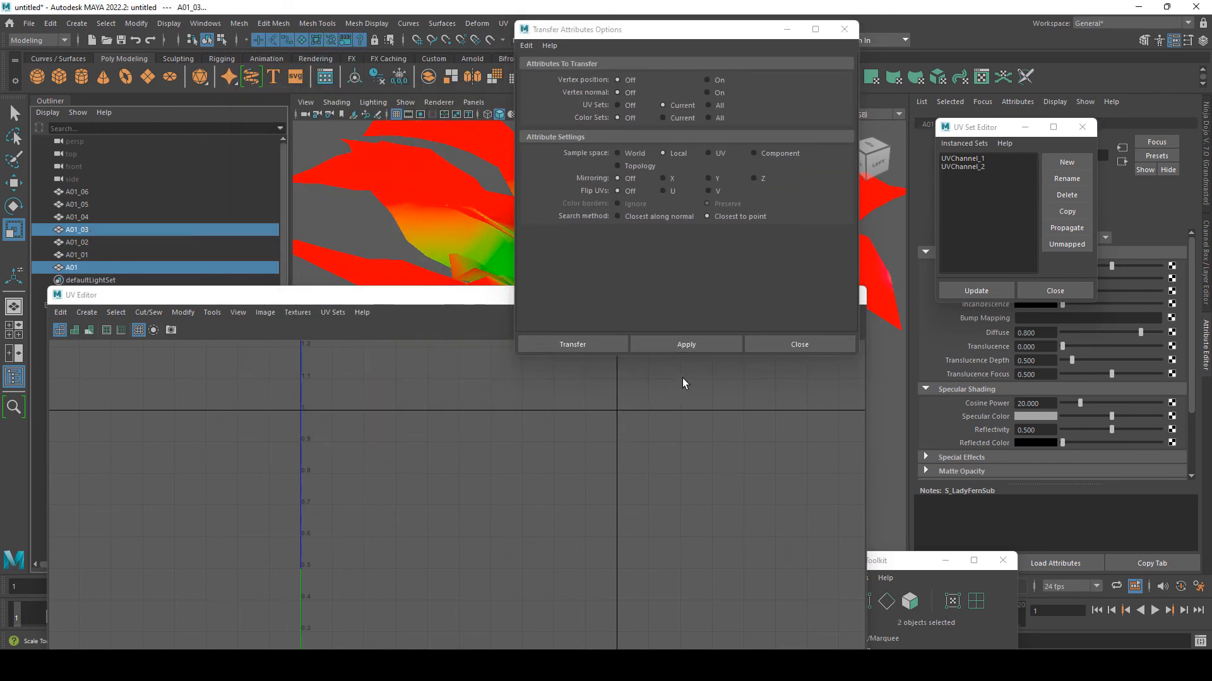
pyautogui.click(686, 344)
pyautogui.click(76, 268)
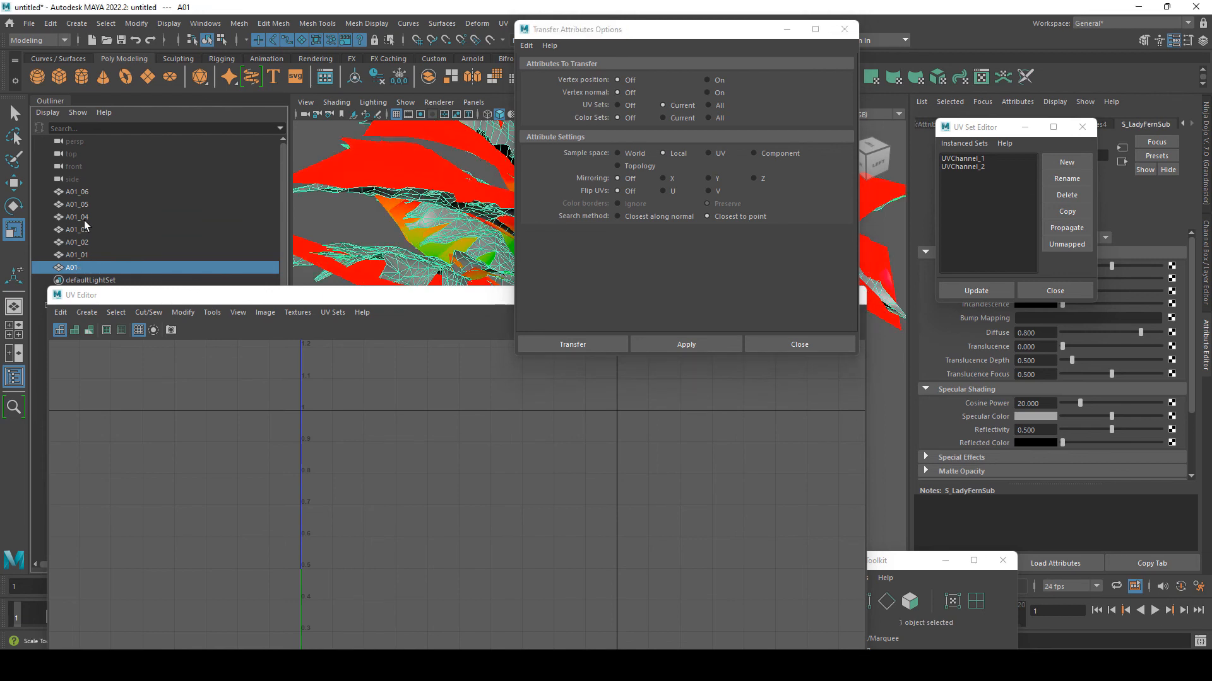
pyautogui.keyDown('ctrl'); pyautogui.click(88, 218); pyautogui.keyUp('ctrl')
pyautogui.click(679, 344)
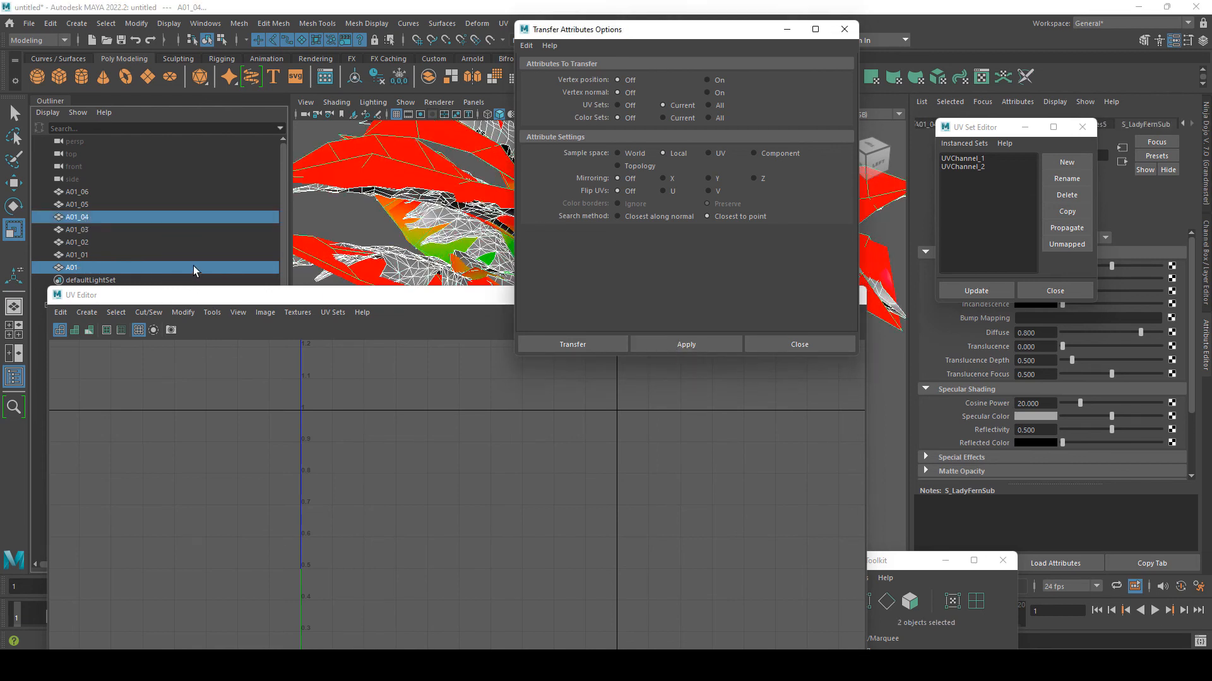
pyautogui.click(73, 268)
pyautogui.keyDown('ctrl'); pyautogui.click(78, 205); pyautogui.keyUp('ctrl')
pyautogui.click(674, 344)
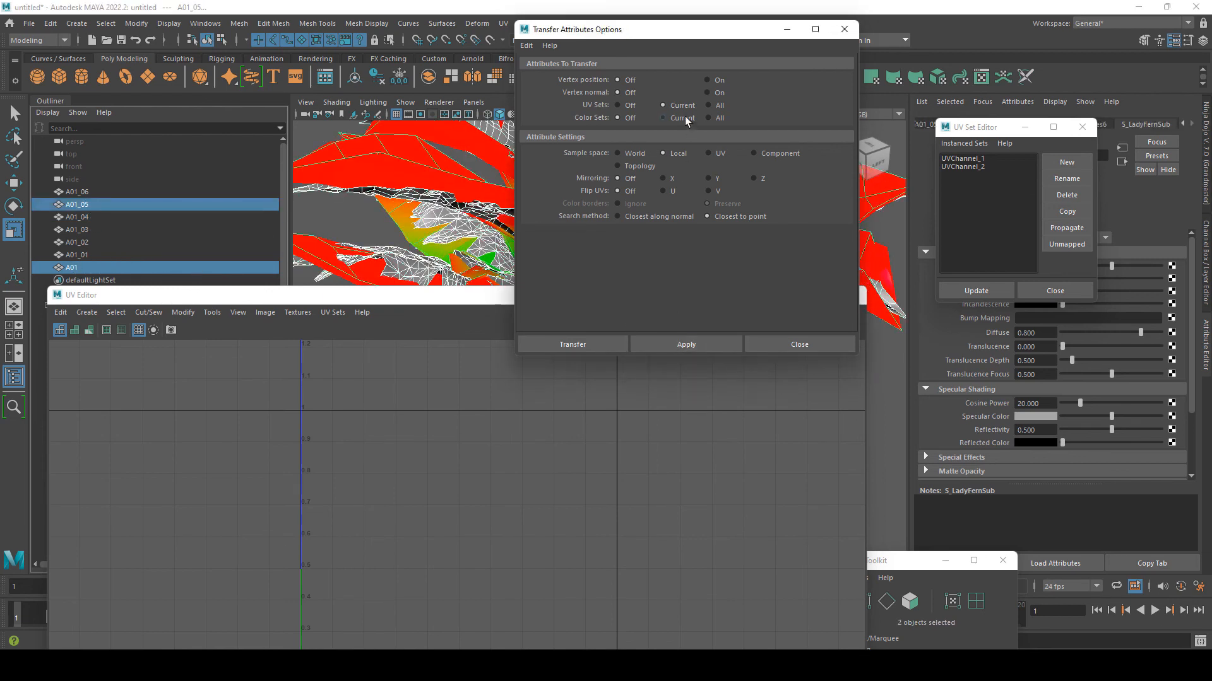
# - Delete the construction history of all the plant meshes from A01 to A01_06
pyautogui.moveTo(666, 36); pyautogui.dragTo(926, 303)
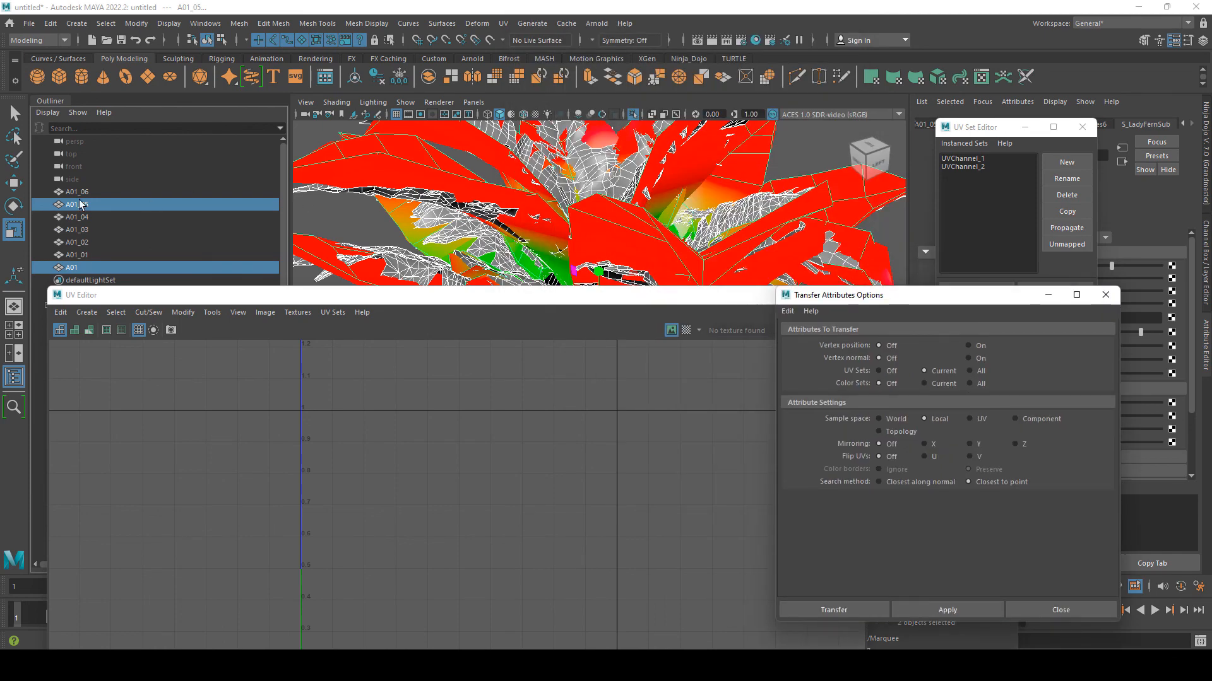
pyautogui.click(81, 268)
pyautogui.keyDown('shift'); pyautogui.click(81, 192); pyautogui.keyUp('shift')
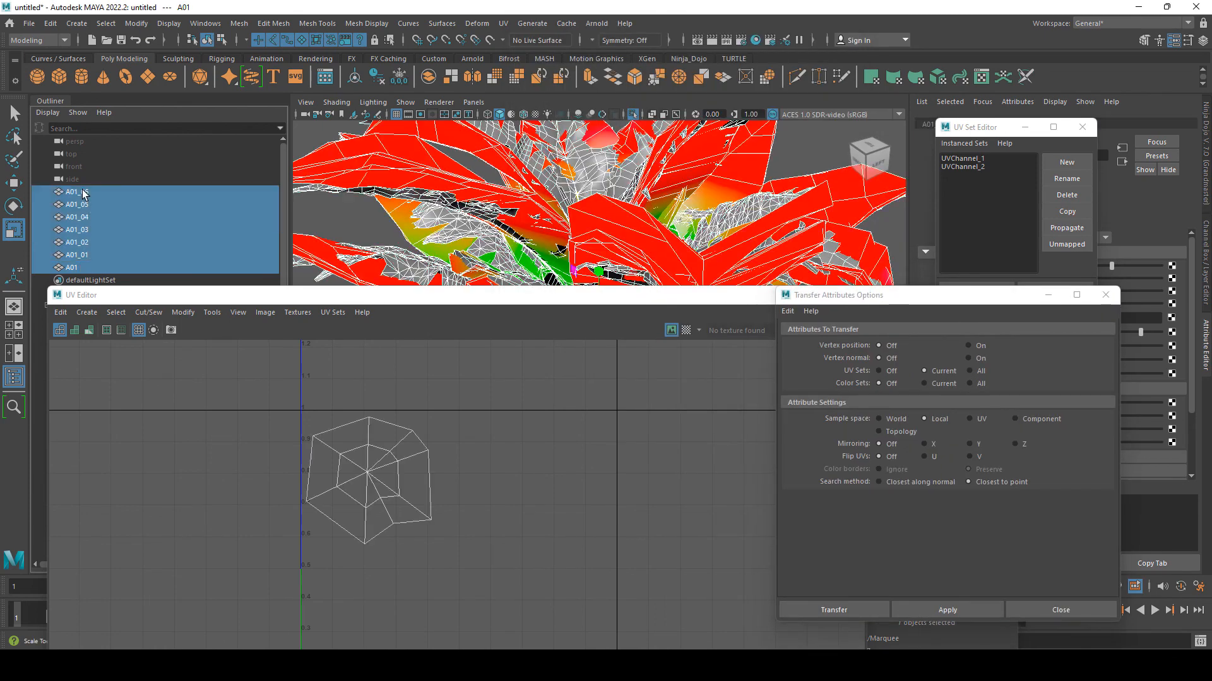
pyautogui.click(50, 24)
pyautogui.moveTo(175, 176)
pyautogui.click(236, 176)
# - Examine the transferred UVs of A01_02, A01_04 and A01_05, selecting the UV points to check their layout
pyautogui.click(90, 245)
pyautogui.scroll(-2, 479, 500)
pyautogui.moveTo(426, 498); pyautogui.dragTo(476, 561, button='right')
pyautogui.moveTo(475, 562); pyautogui.dragTo(590, 624)
pyautogui.click(87, 217)
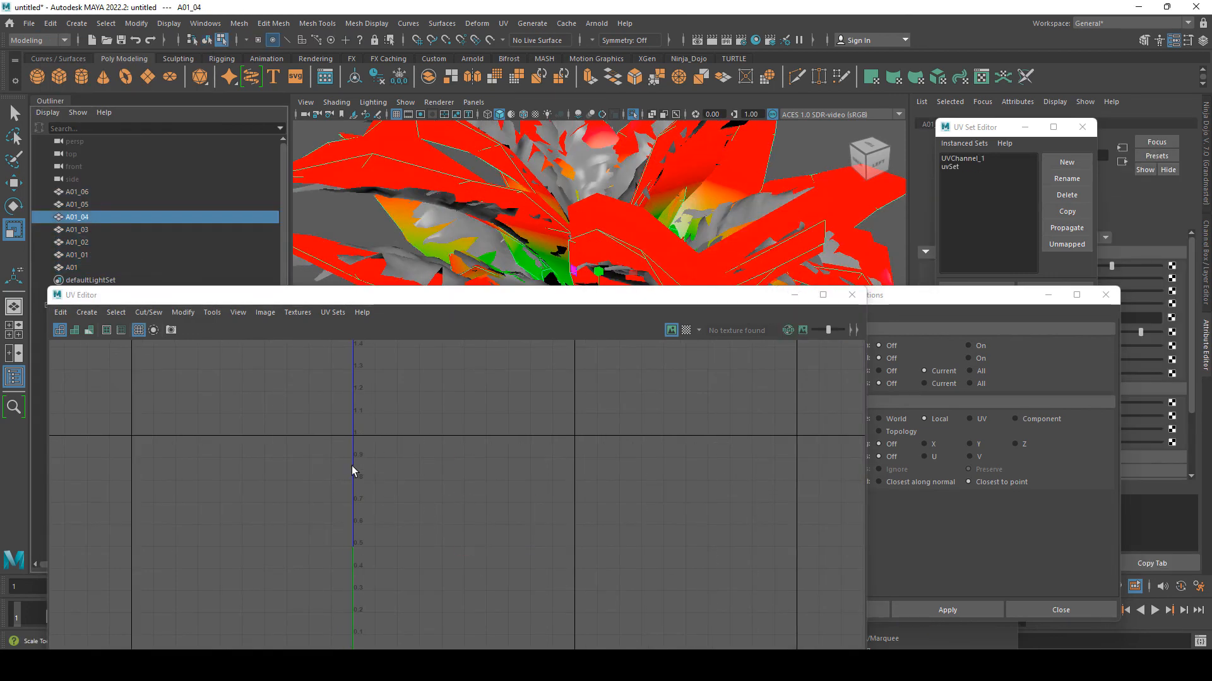
pyautogui.click(84, 206)
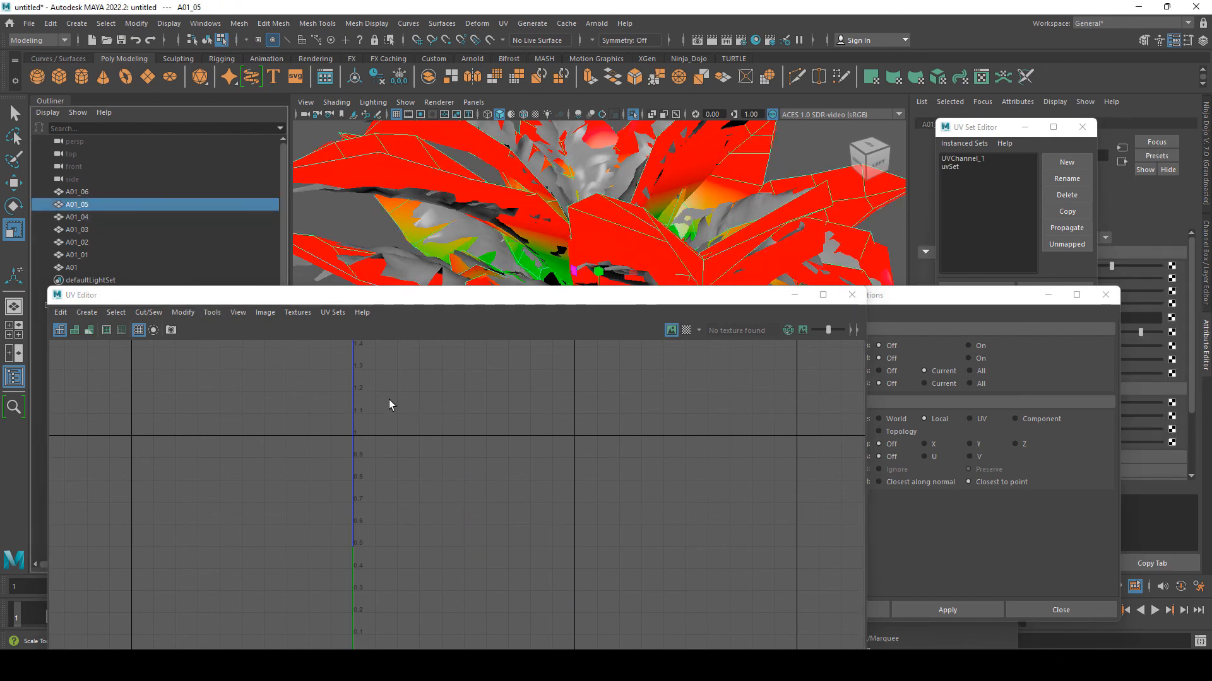
pyautogui.moveTo(390, 401); pyautogui.dragTo(437, 396, button='right')
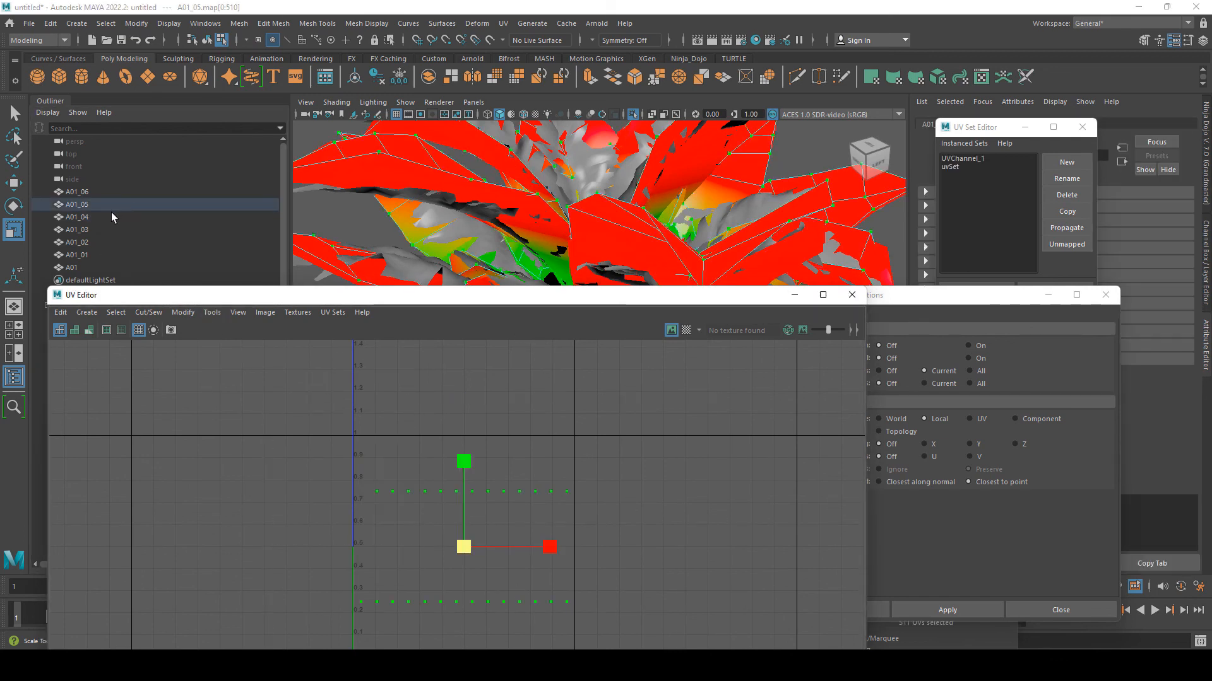
pyautogui.click(84, 215)
pyautogui.click(84, 193)
pyautogui.click(84, 205)
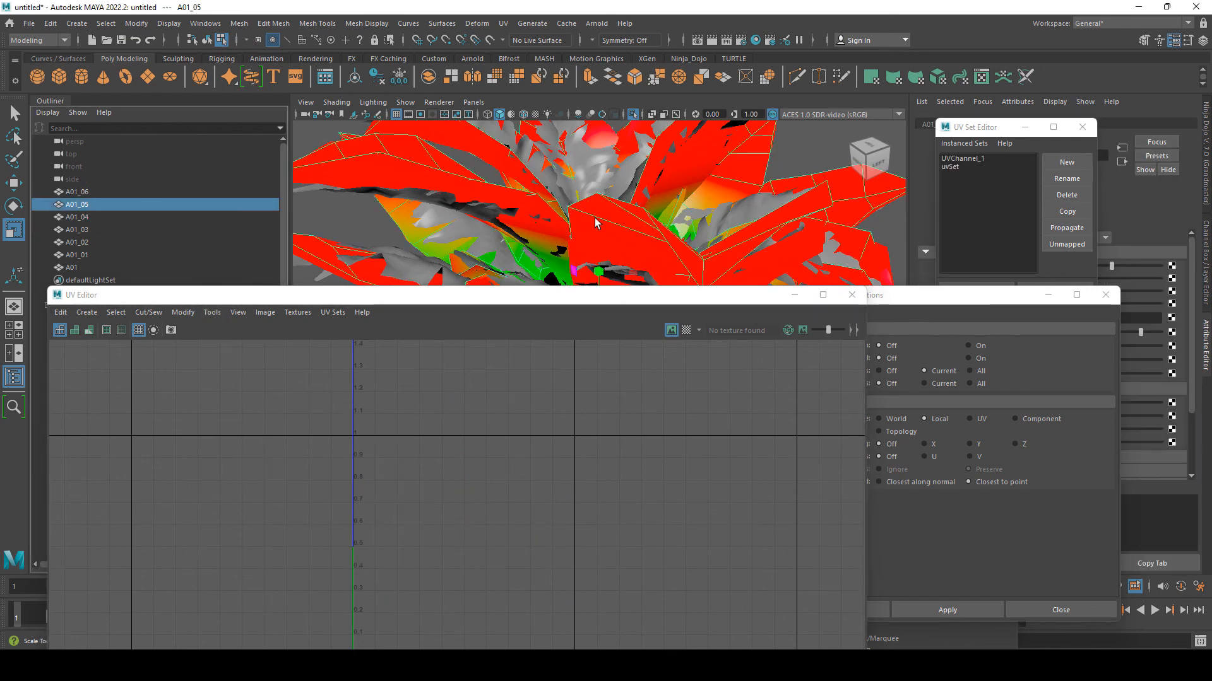
# - Make UVChannel_1 the current UV set on A01_05, A01_04 and A01_03
pyautogui.click(1010, 159)
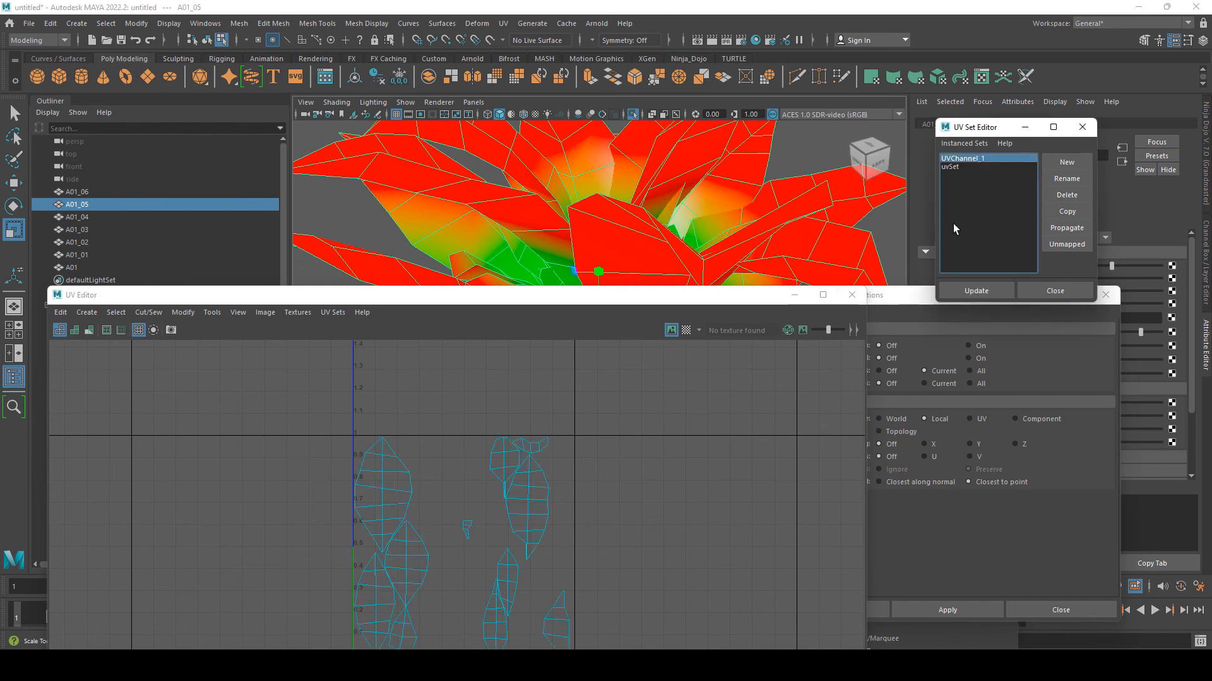
pyautogui.click(949, 167)
pyautogui.click(964, 158)
pyautogui.click(93, 217)
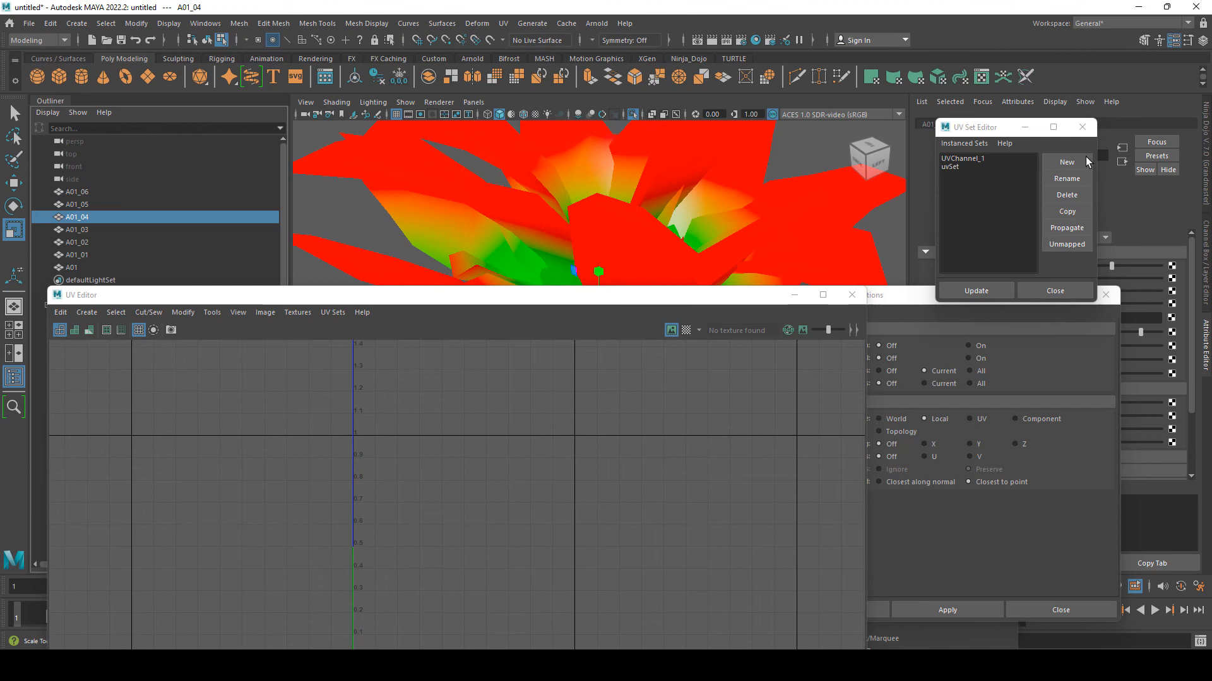
pyautogui.click(975, 159)
pyautogui.click(87, 229)
pyautogui.click(965, 159)
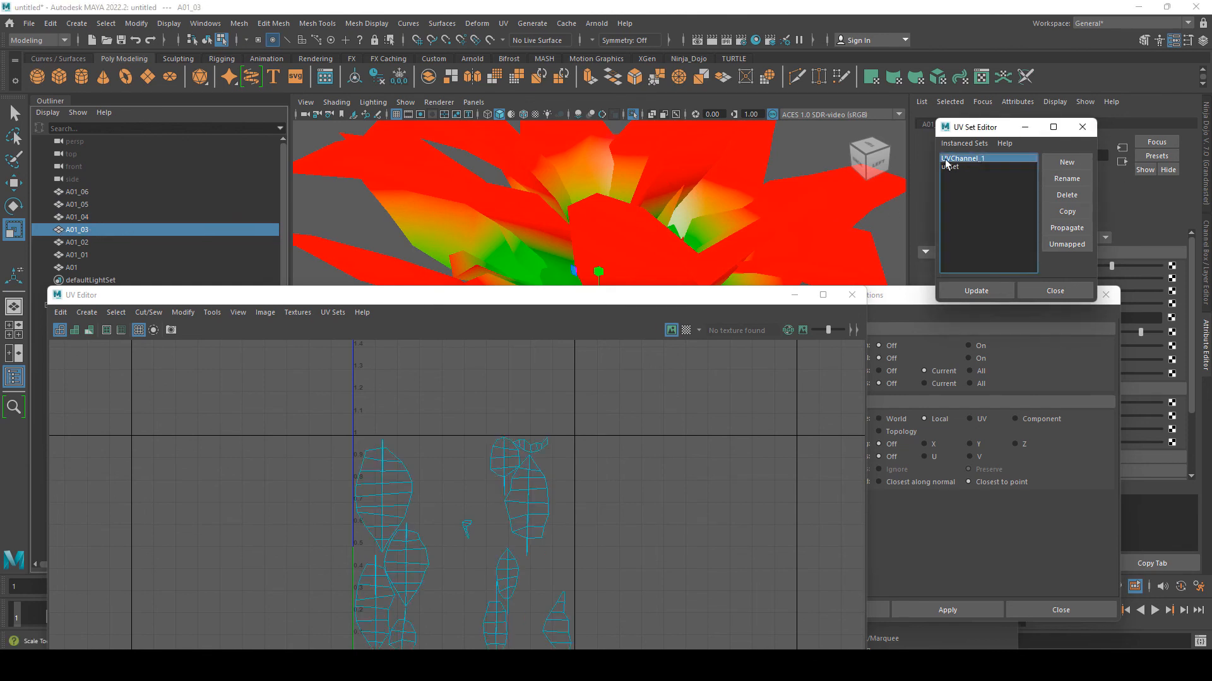
# - Isolate A01_06 in the viewport and delete its UVChannel_2 set
pyautogui.click(80, 192)
pyautogui.scroll(-3, 583, 218)
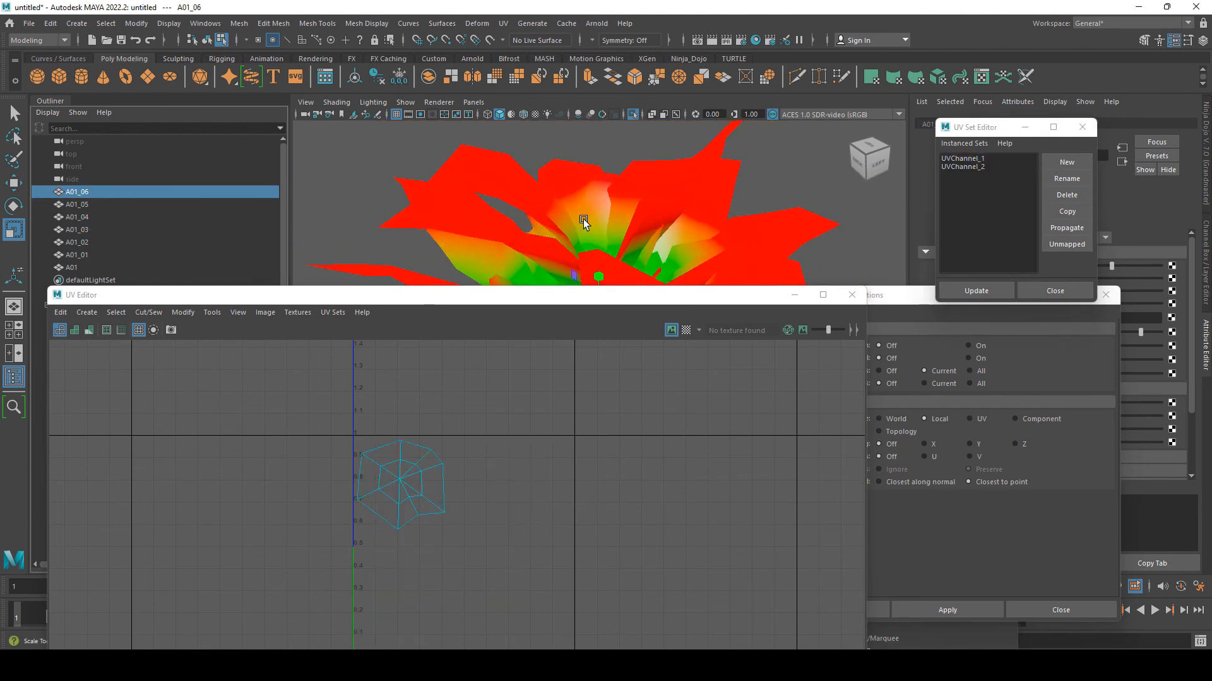
pyautogui.moveTo(720, 298); pyautogui.dragTo(662, 324)
pyautogui.moveTo(629, 365); pyautogui.dragTo(595, 390)
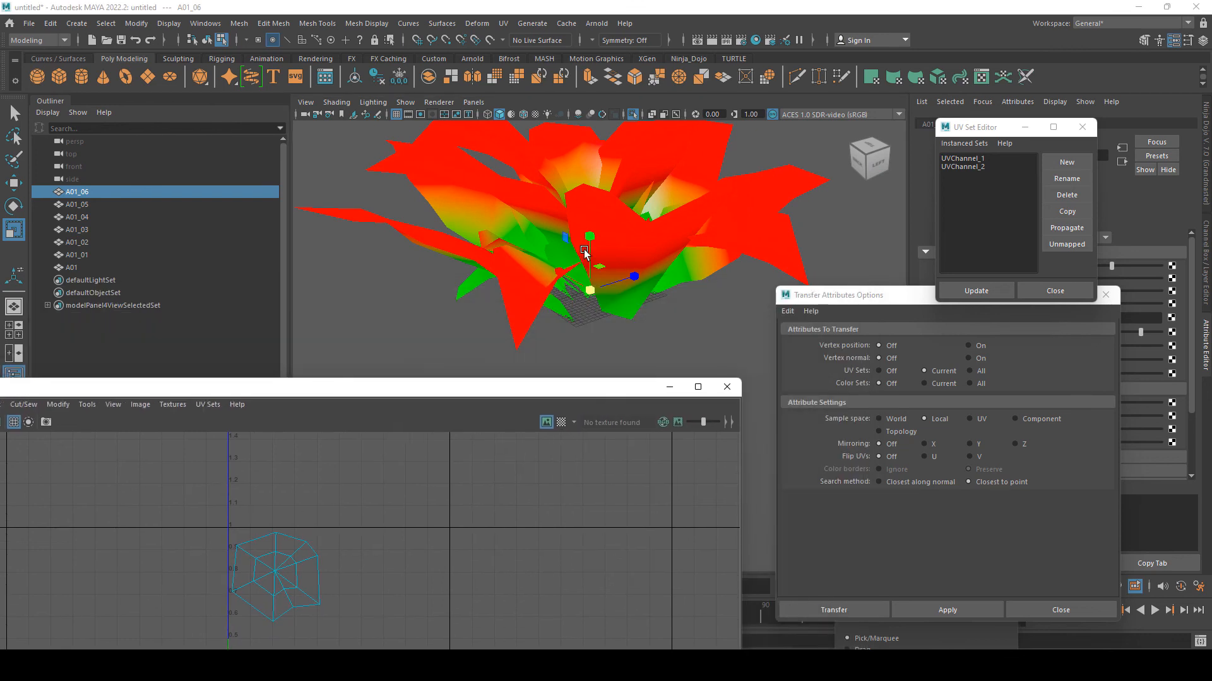
pyautogui.hotkey('ctrl', '1')
pyautogui.hotkey('ctrl', '1')
pyautogui.keyDown('alt'); pyautogui.moveTo(548, 209); pyautogui.dragTo(586, 241); pyautogui.keyUp('alt')
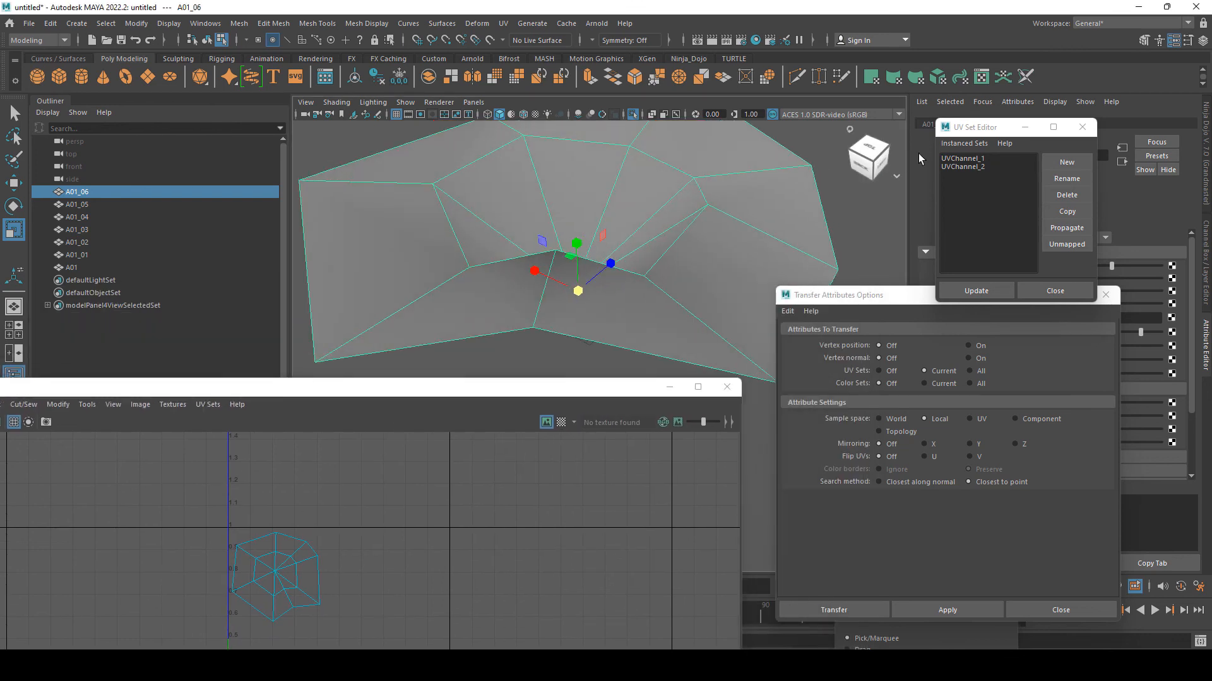
pyautogui.click(965, 166)
pyautogui.click(1074, 192)
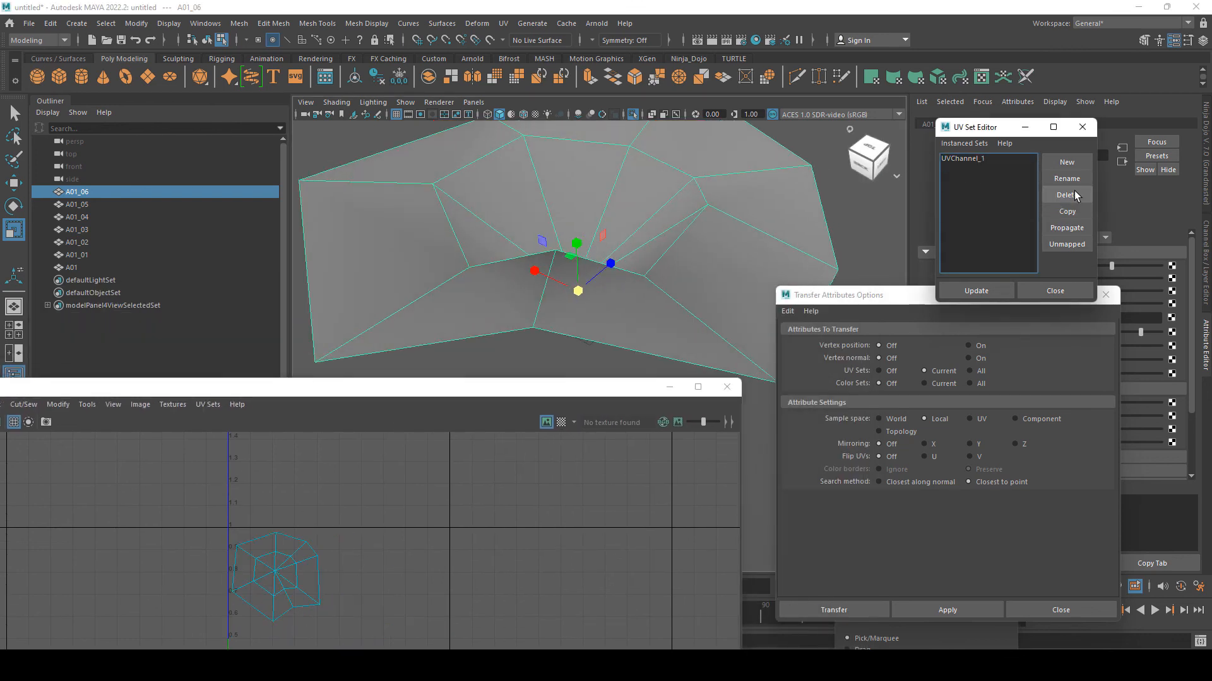
# - Add a new UV set to A01_06 below UVChannel_1
pyautogui.click(978, 160)
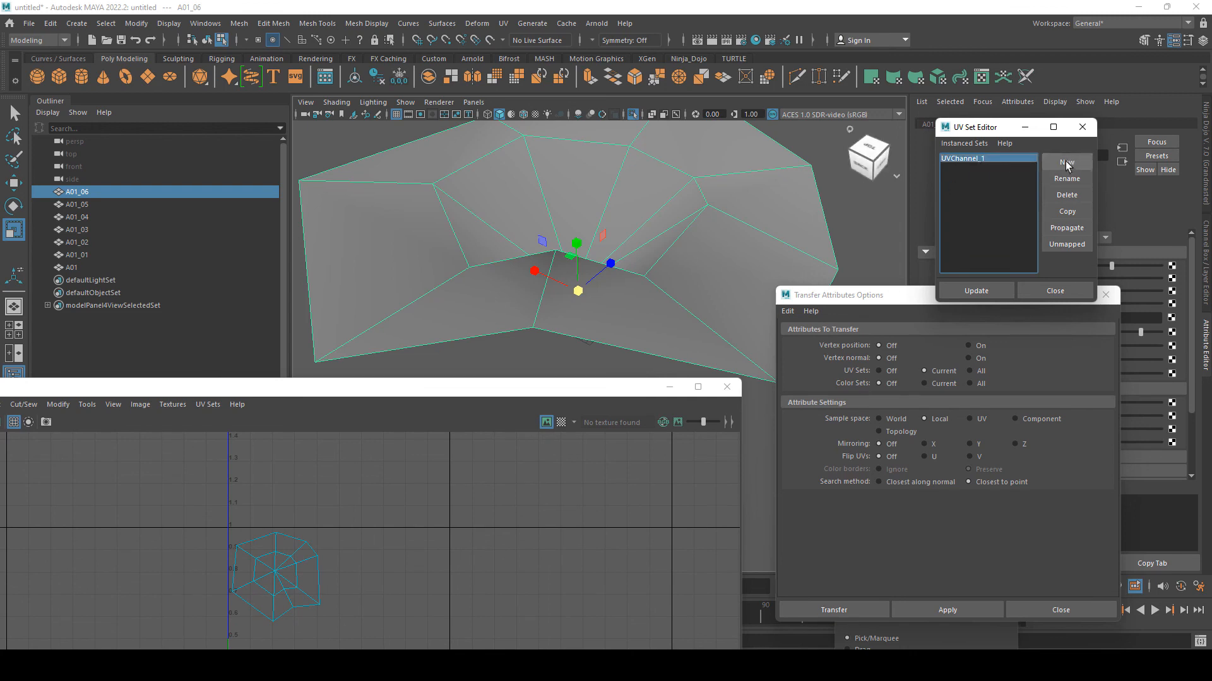
pyautogui.click(1065, 161)
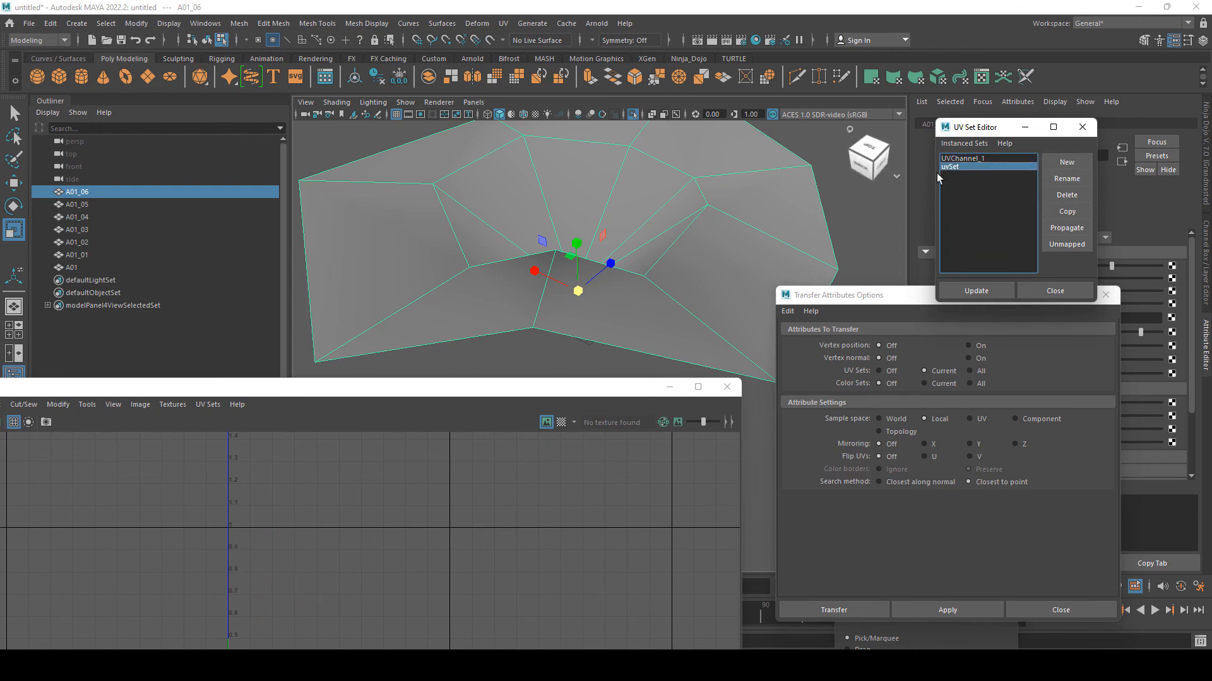
pyautogui.scroll(-3, 478, 284)
pyautogui.keyDown('alt'); pyautogui.moveTo(478, 284); pyautogui.dragTo(484, 290); pyautogui.keyUp('alt')
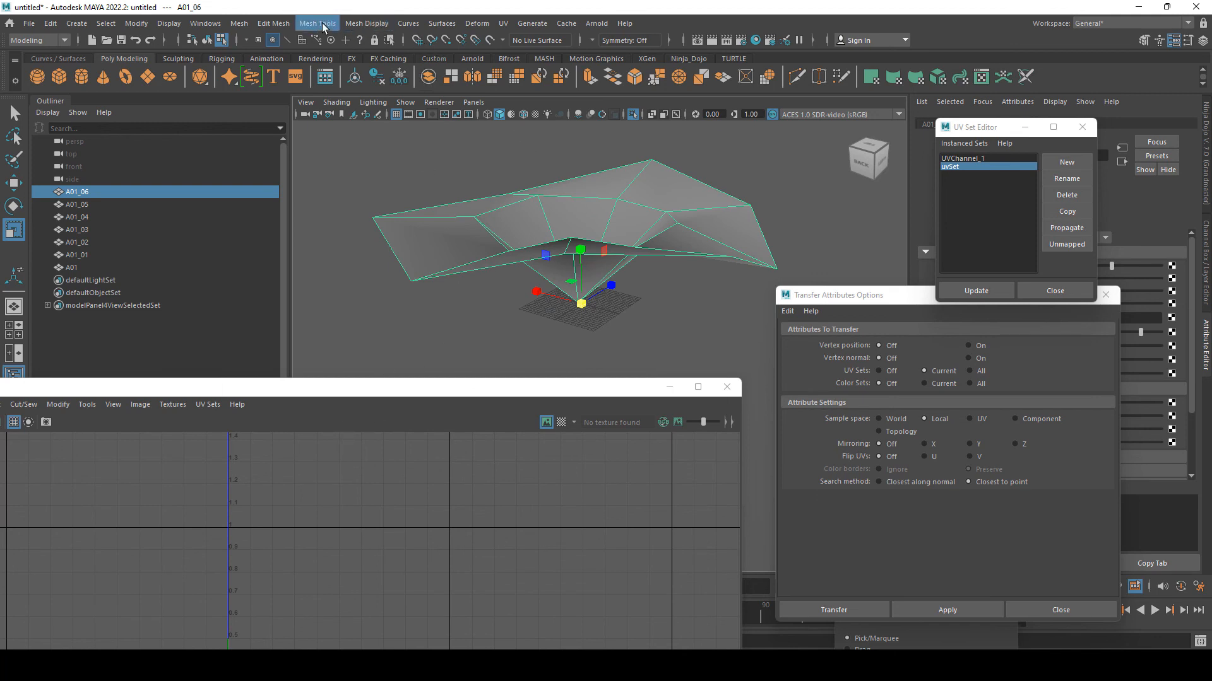
# - Apply a planar UV projection to all faces of A01_06 and return to object selection
pyautogui.moveTo(614, 263); pyautogui.dragTo(615, 295, button='right')
pyautogui.click(503, 22)
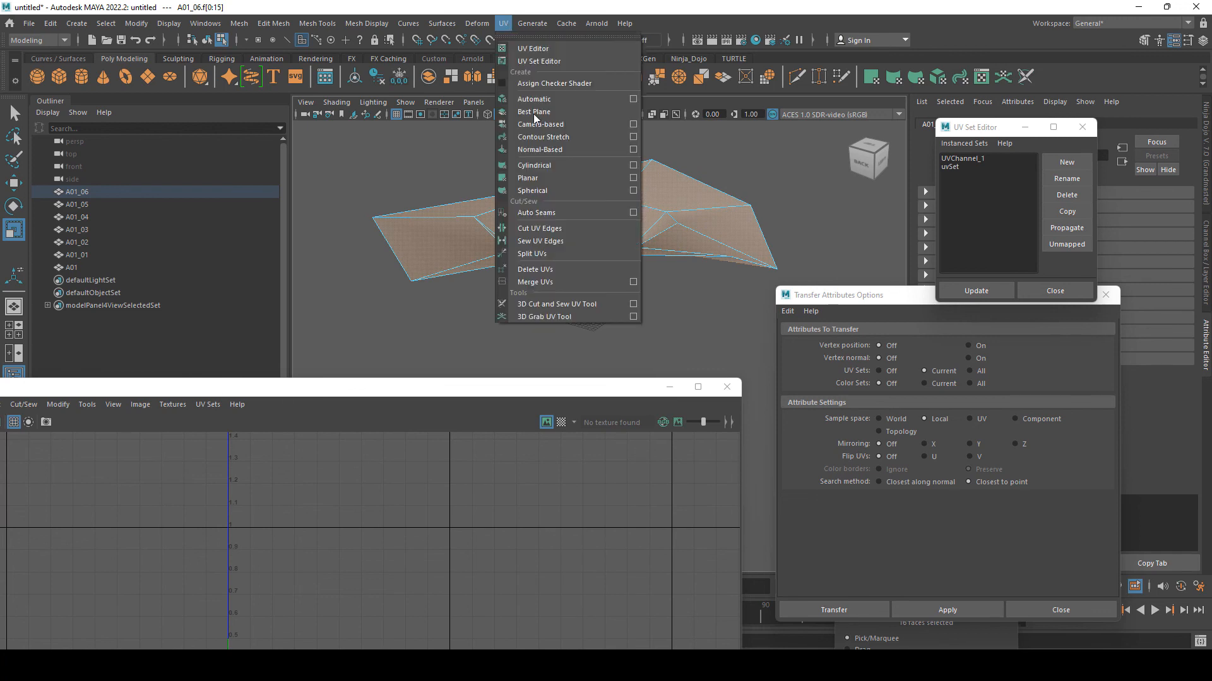
pyautogui.click(563, 179)
pyautogui.moveTo(577, 216); pyautogui.dragTo(675, 172, button='right')
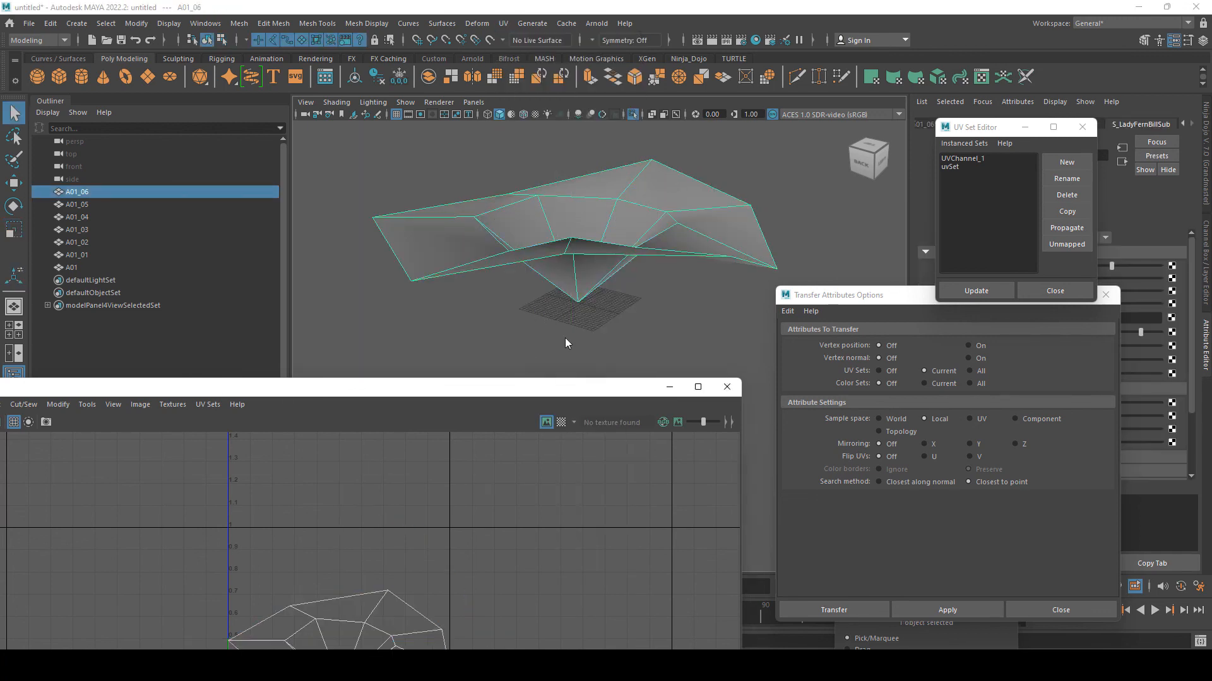
pyautogui.moveTo(474, 325); pyautogui.dragTo(524, 324, button='right')
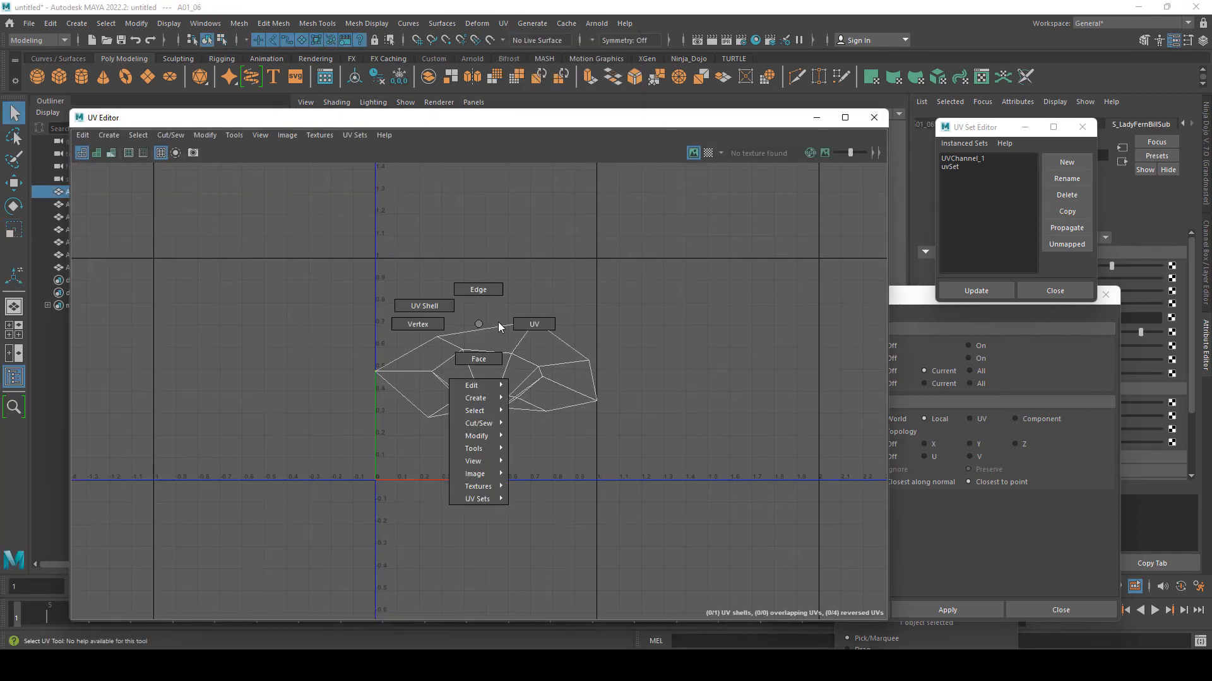
pyautogui.moveTo(319, 256); pyautogui.dragTo(752, 541)
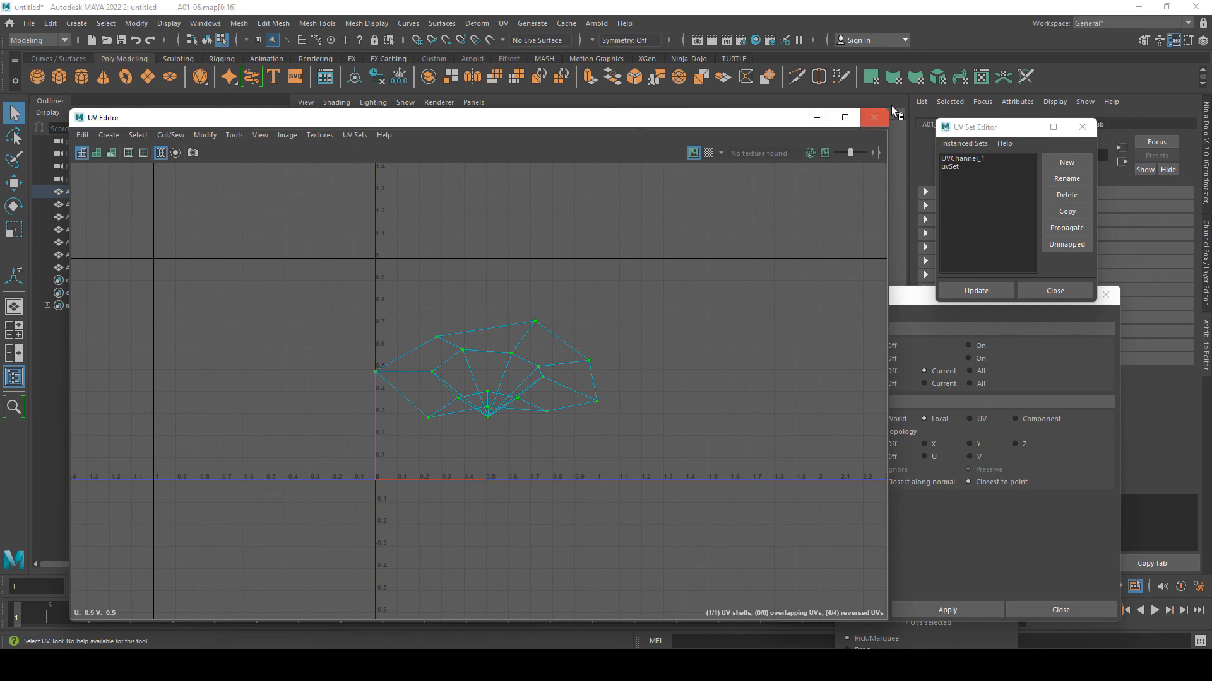
pyautogui.press('w')
pyautogui.moveTo(344, 342); pyautogui.dragTo(408, 411)
pyautogui.moveTo(323, 301); pyautogui.dragTo(721, 525)
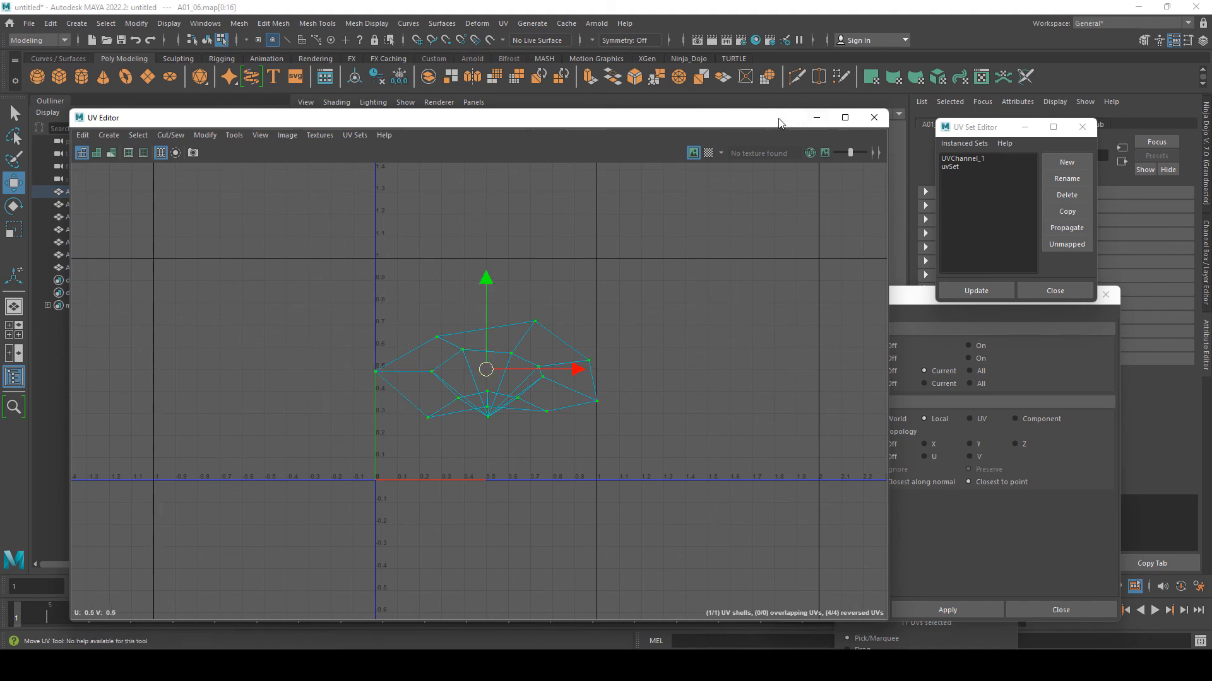
pyautogui.moveTo(779, 122); pyautogui.dragTo(776, 120)
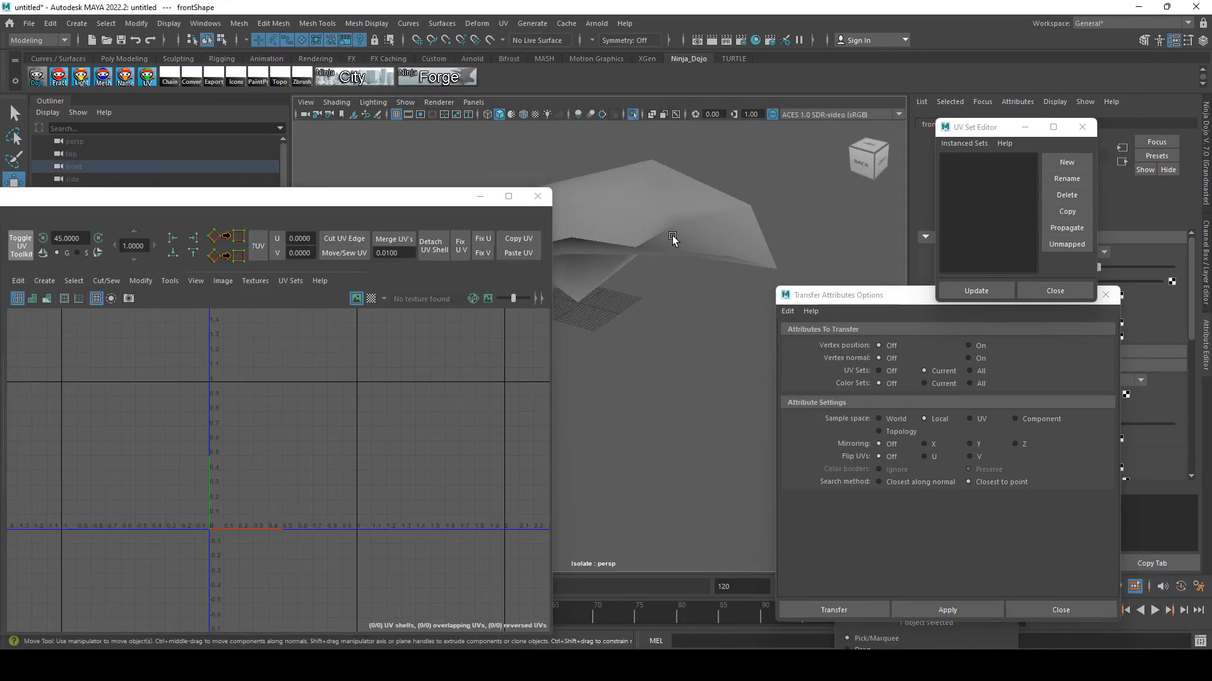
# - Select all UVs of A01_06's uvSet in the Ninja UV editor and collapse them to one point by aligning them left and top
pyautogui.click(672, 237)
pyautogui.moveTo(421, 205); pyautogui.dragTo(822, 78)
pyautogui.scroll(-2, 442, 308)
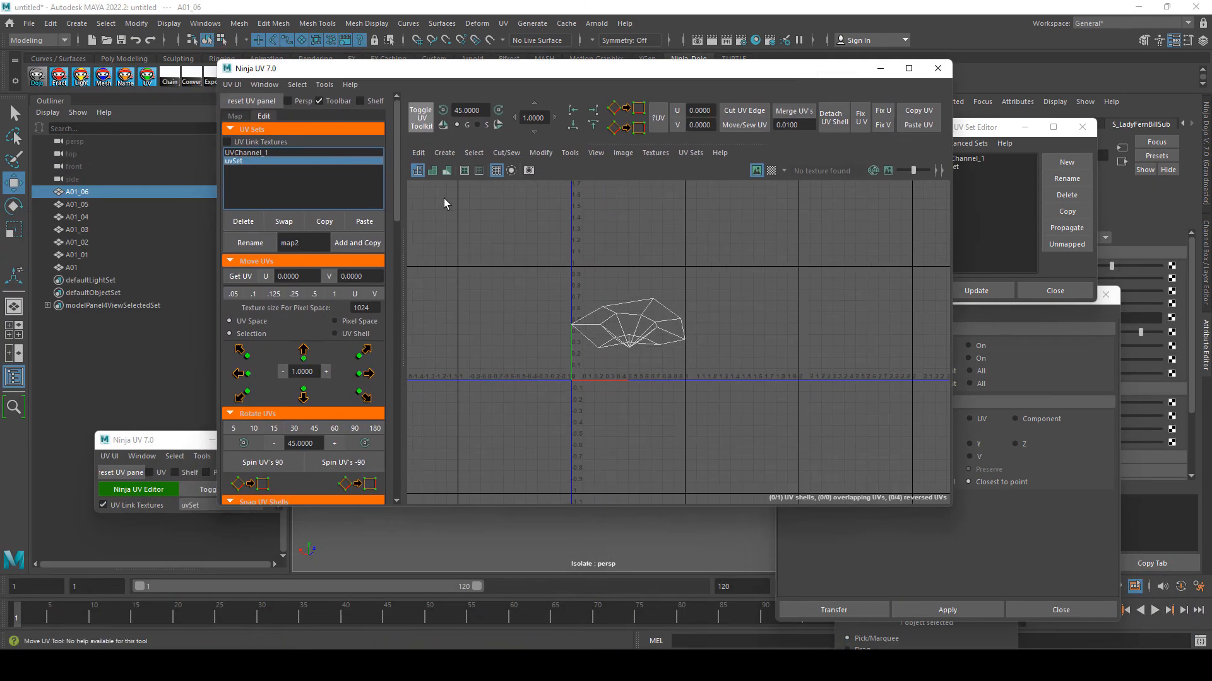
pyautogui.moveTo(529, 287); pyautogui.dragTo(580, 285, button='right')
pyautogui.moveTo(535, 275); pyautogui.dragTo(744, 432)
pyautogui.scroll(4, 690, 366)
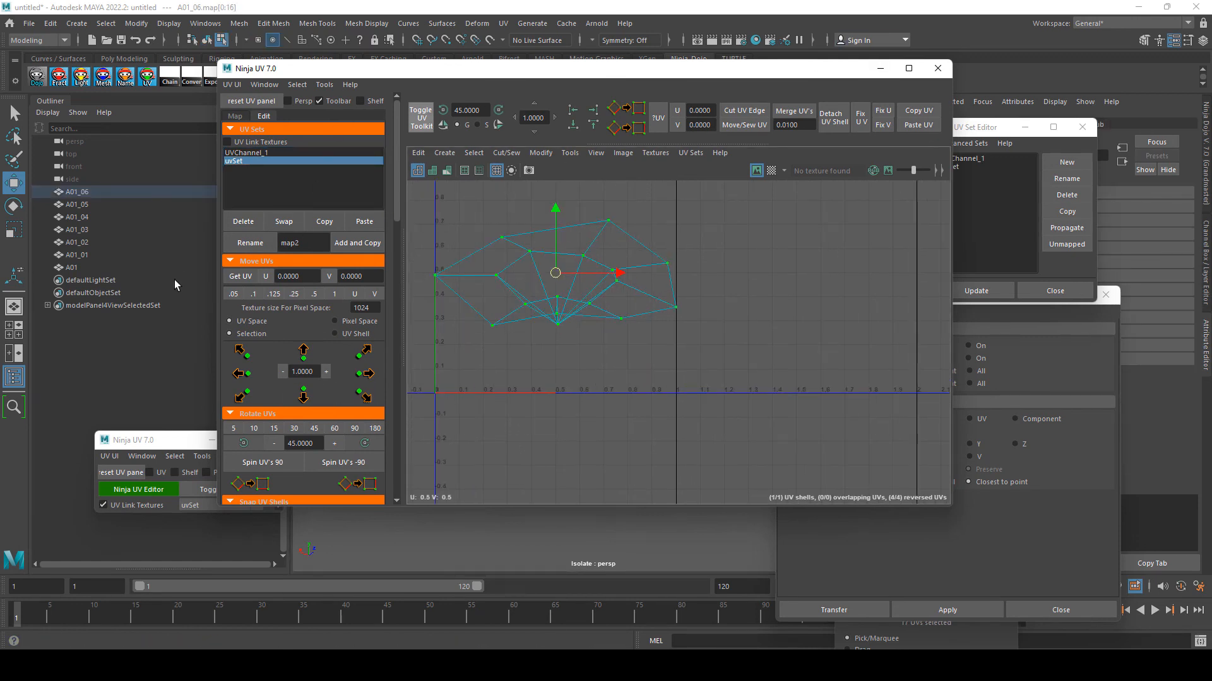
pyautogui.click(571, 109)
pyautogui.click(593, 125)
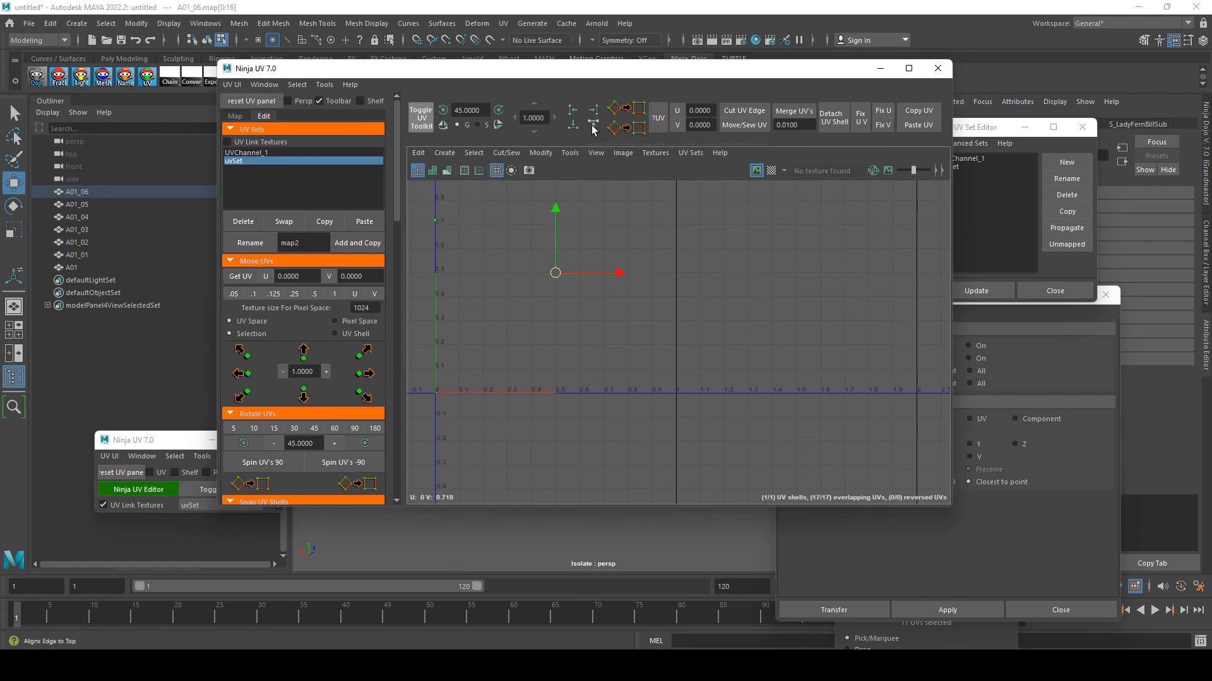
# - Move A01_06's collapsed UVs straight up to about 0.993 in V, near the upper-left corner of the UV tile
pyautogui.keyDown('alt'); pyautogui.moveTo(514, 323); pyautogui.dragTo(631, 412, button='middle'); pyautogui.keyUp('alt')
pyautogui.scroll(1, 631, 411)
pyautogui.moveTo(481, 229); pyautogui.dragTo(607, 354)
pyautogui.scroll(1, 609, 398)
pyautogui.keyDown('alt'); pyautogui.moveTo(557, 338); pyautogui.dragTo(608, 314, button='middle'); pyautogui.keyUp('alt')
pyautogui.hotkey('ctrl', 'z')
pyautogui.moveTo(589, 282); pyautogui.dragTo(590, 197)
pyautogui.moveTo(791, 60); pyautogui.dragTo(649, 97)
pyautogui.moveTo(725, 109); pyautogui.dragTo(282, 221)
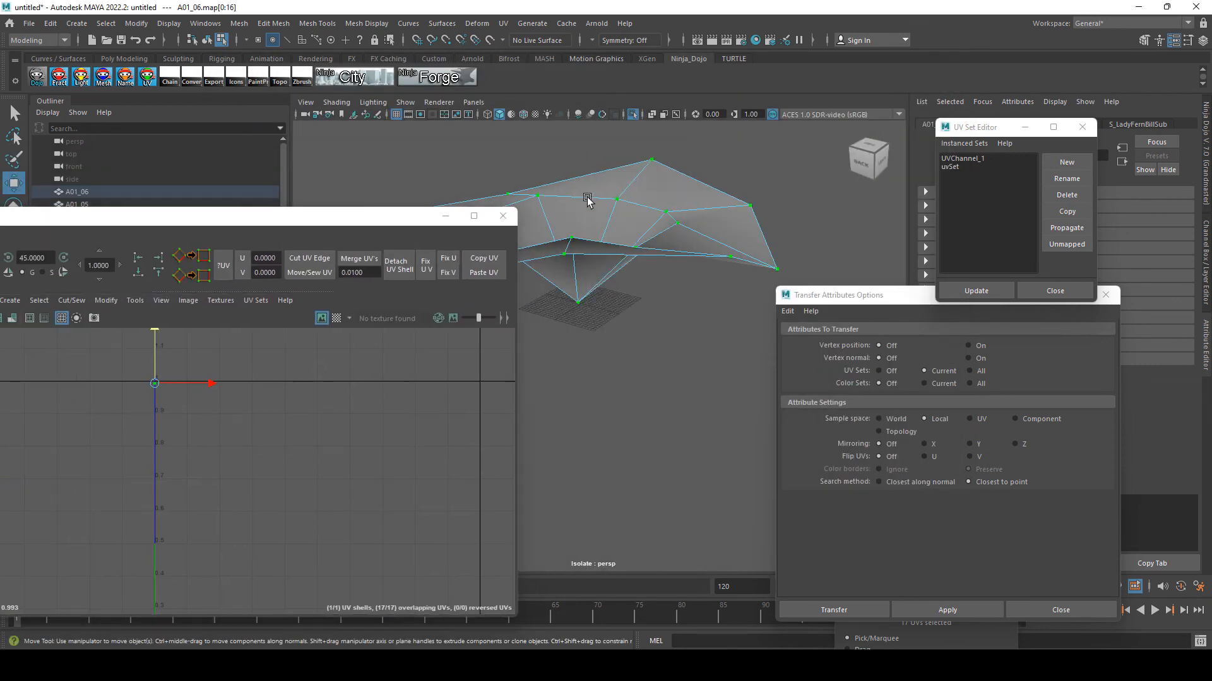
# - Return A01_06 to object mode and isolate all plant meshes from A01 to A01_06 together in the viewport
pyautogui.moveTo(588, 200); pyautogui.dragTo(633, 197, button='right')
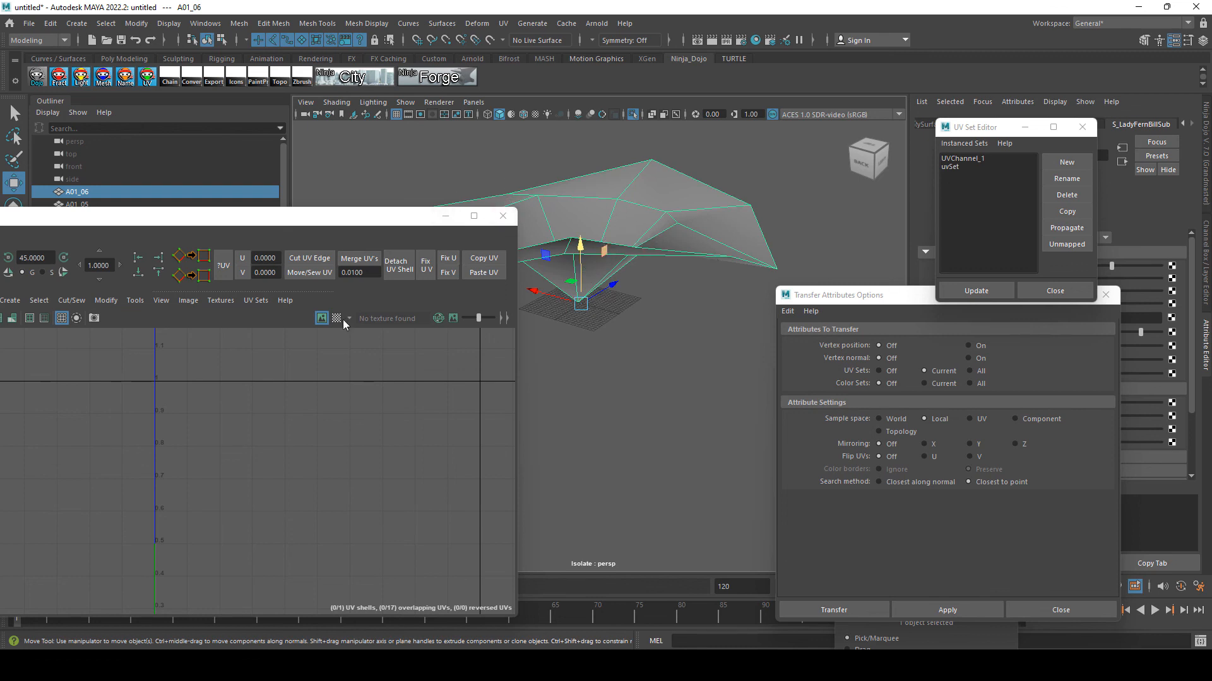
pyautogui.moveTo(320, 225); pyautogui.dragTo(323, 287)
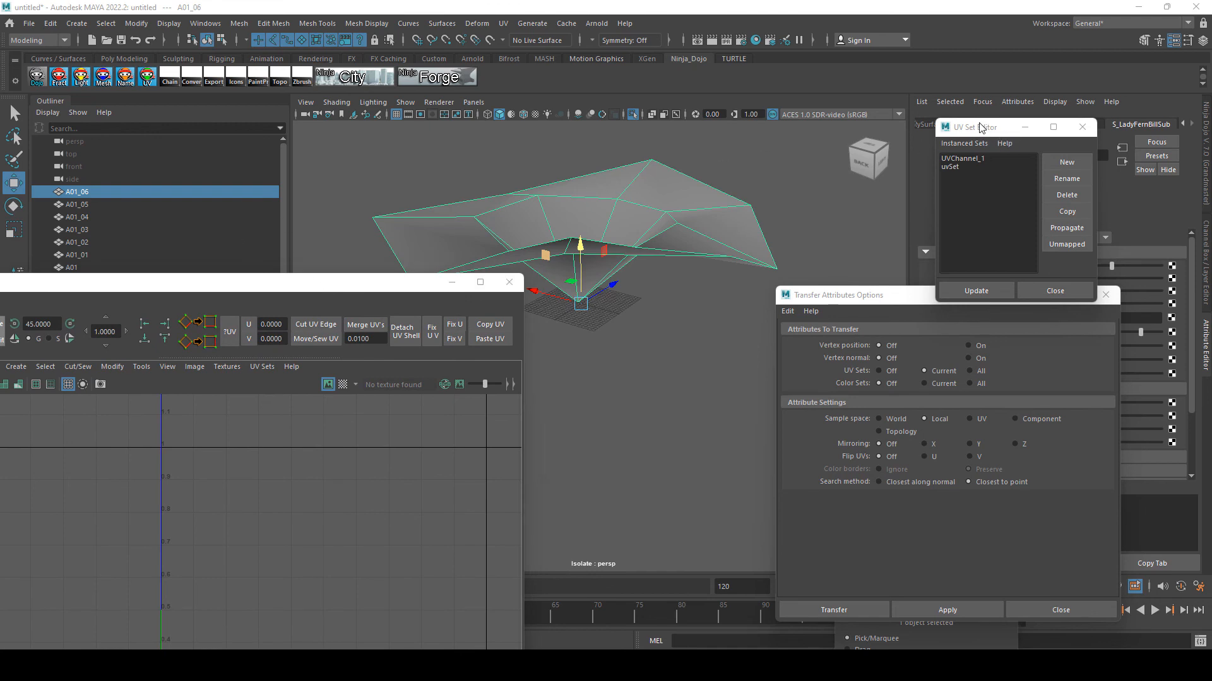
pyautogui.moveTo(980, 127); pyautogui.dragTo(908, 248)
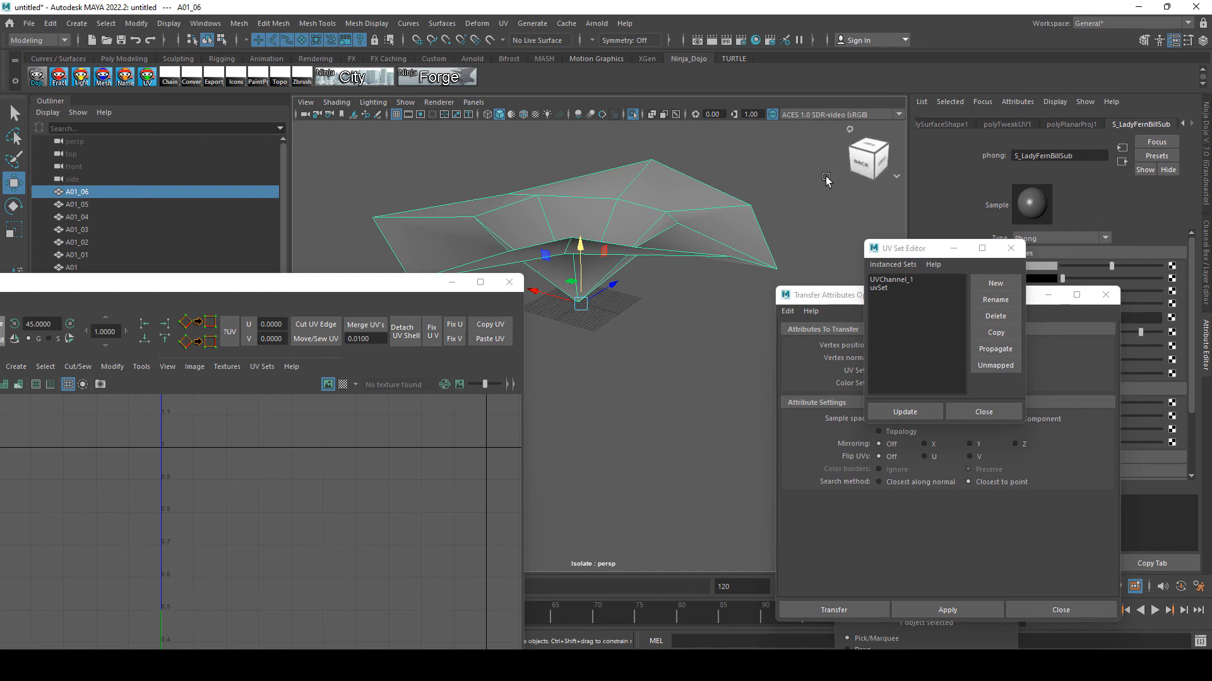
pyautogui.keyDown('alt'); pyautogui.moveTo(752, 197); pyautogui.dragTo(665, 209); pyautogui.keyUp('alt')
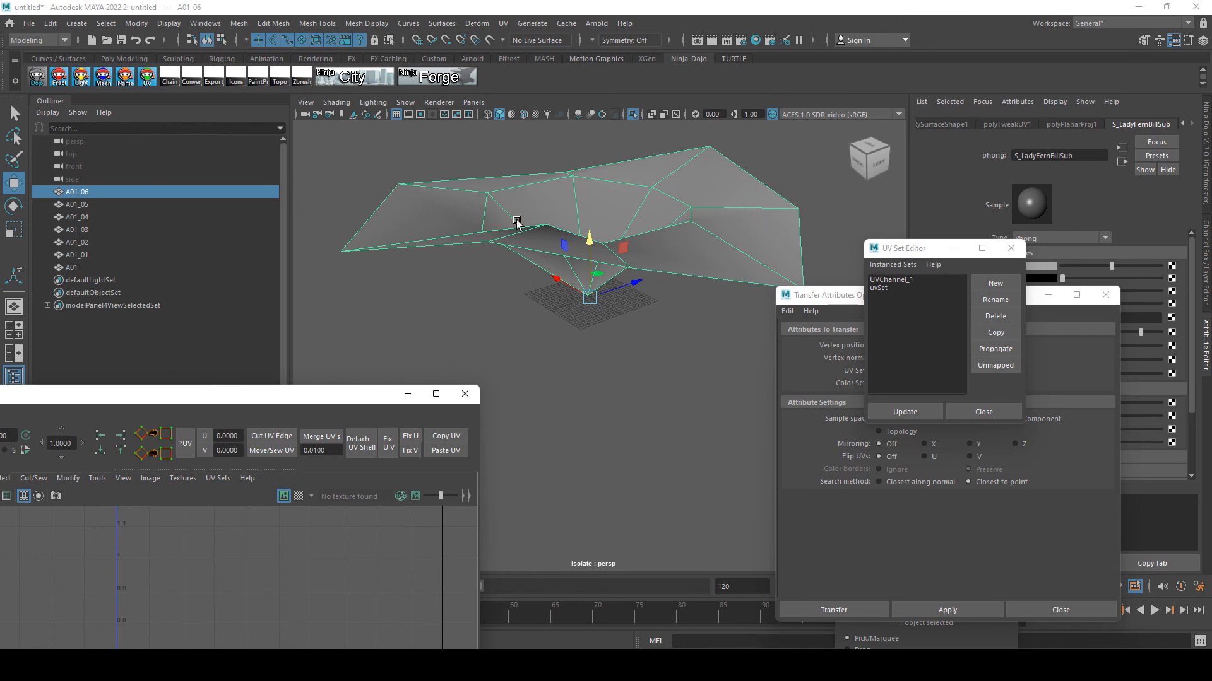
pyautogui.keyDown('alt'); pyautogui.moveTo(516, 227); pyautogui.dragTo(396, 236); pyautogui.keyUp('alt')
pyautogui.click(87, 267)
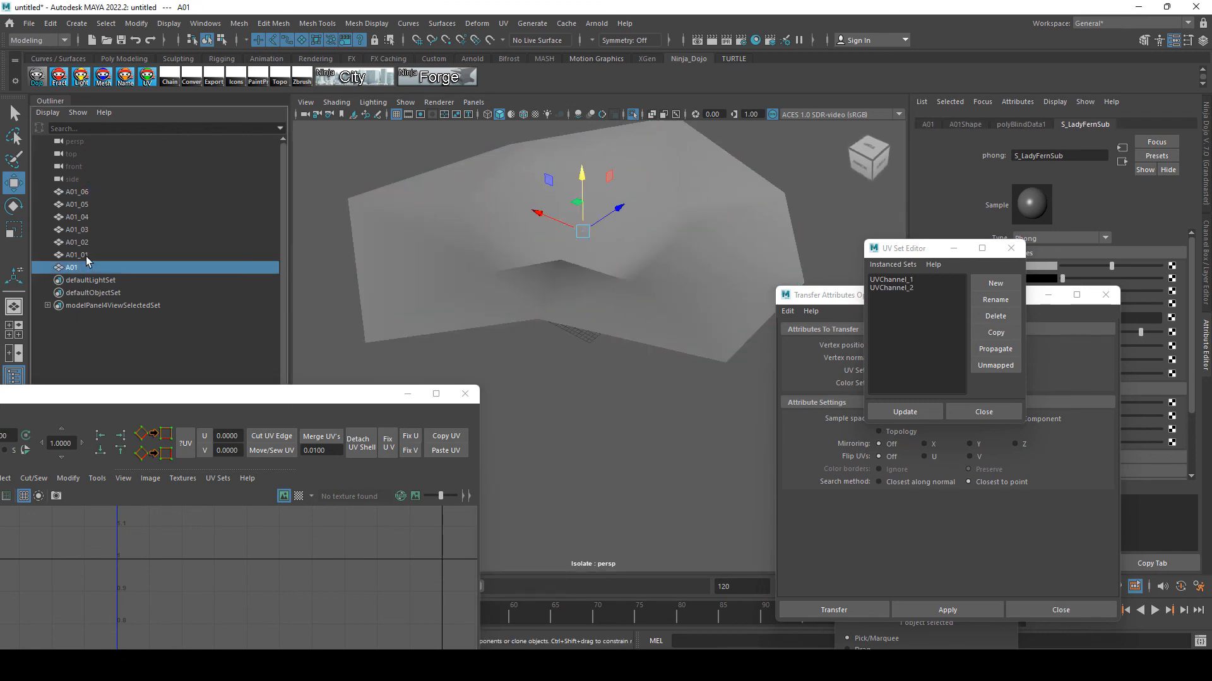
pyautogui.keyDown('shift'); pyautogui.click(79, 192); pyautogui.keyUp('shift')
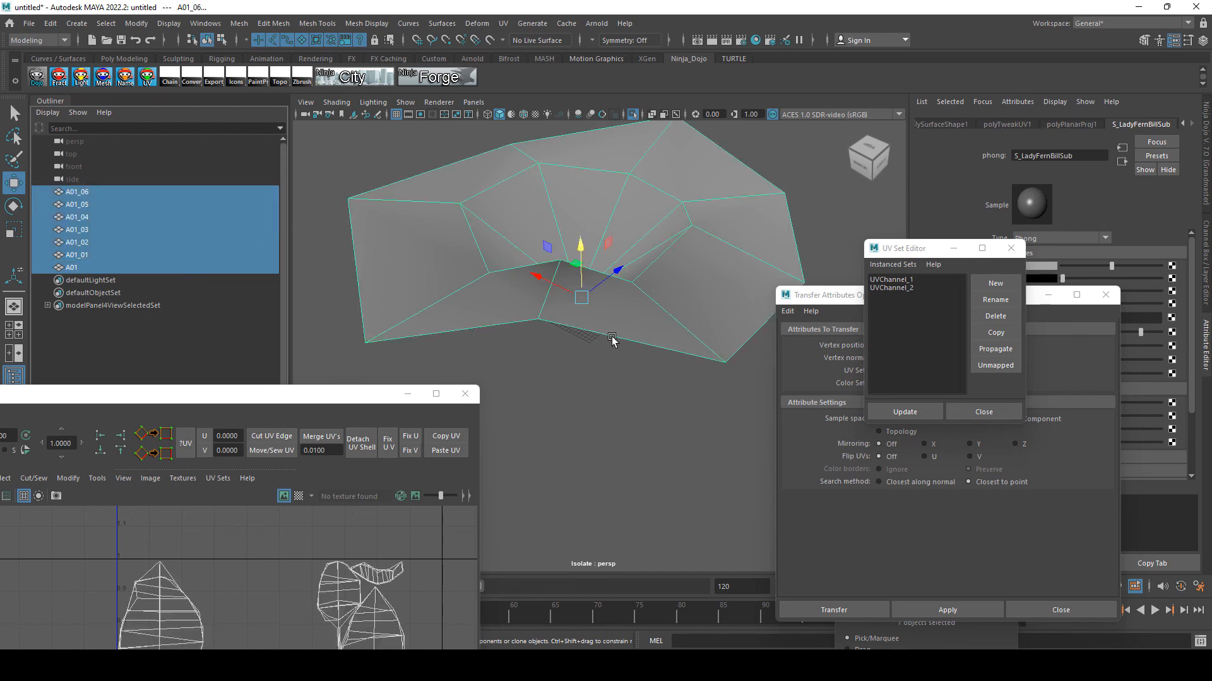
pyautogui.hotkey('ctrl', '1')
pyautogui.hotkey('ctrl', '1')
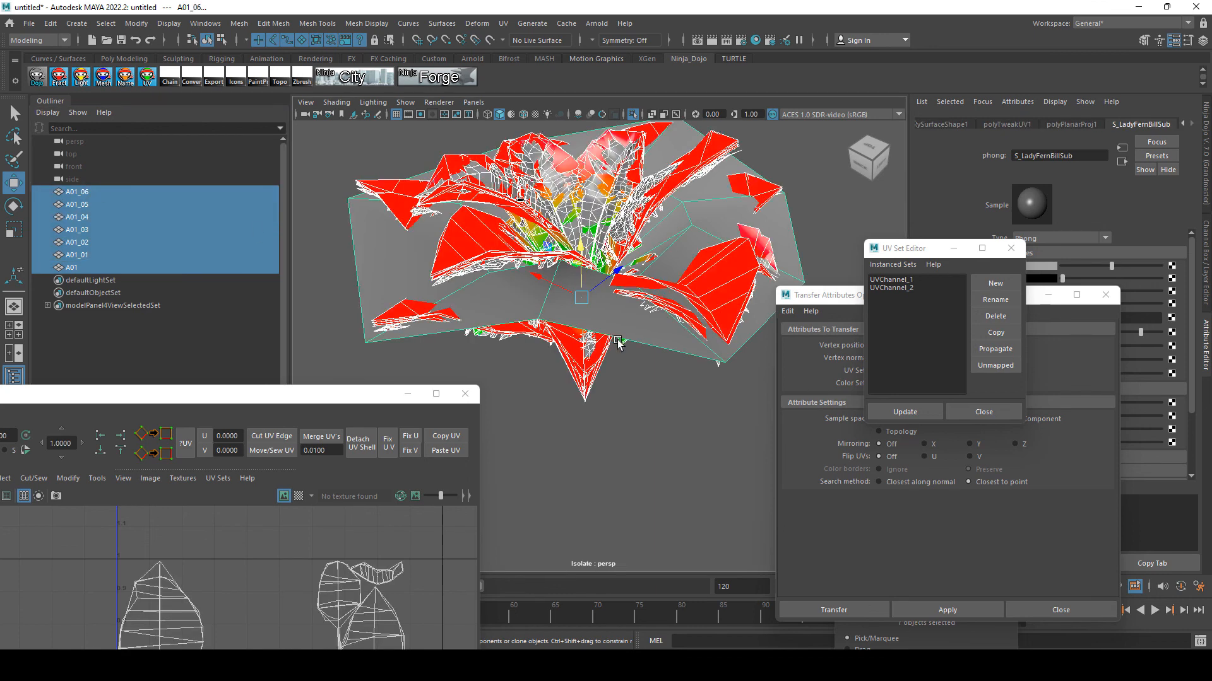
# - Combine the meshes A01 through A01_06 into one level-of-detail group, selecting A01 first
pyautogui.click(85, 266)
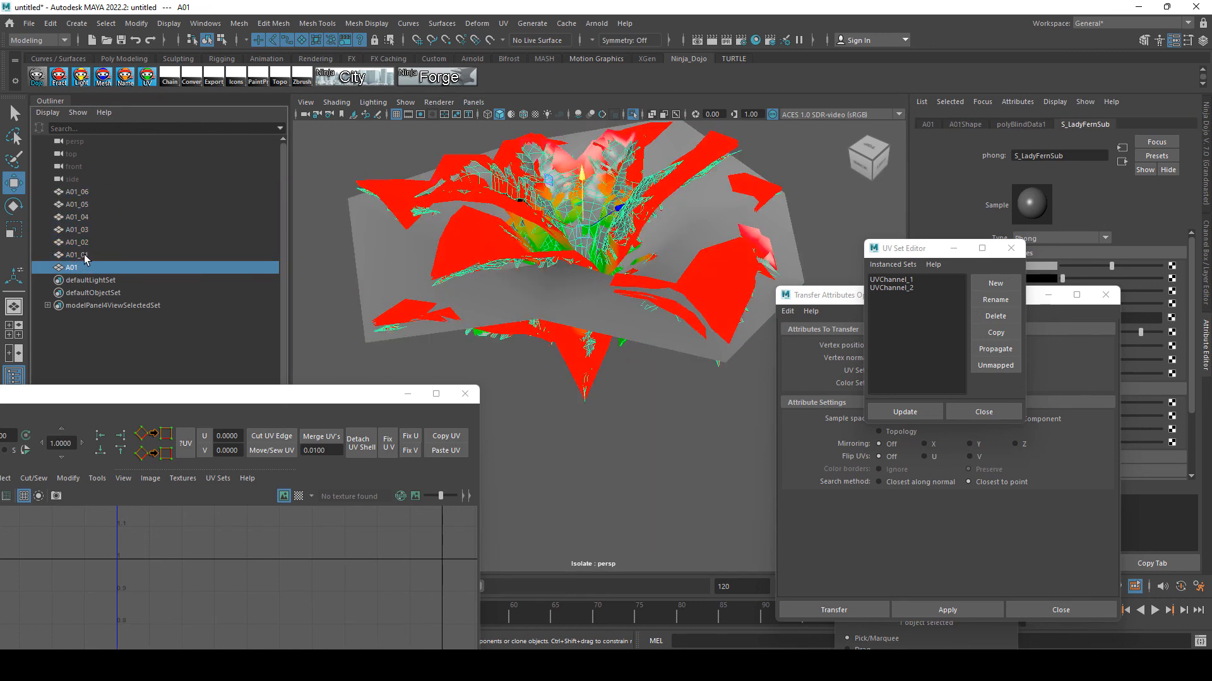
pyautogui.keyDown('shift'); pyautogui.click(95, 192); pyautogui.keyUp('shift')
pyautogui.click(50, 24)
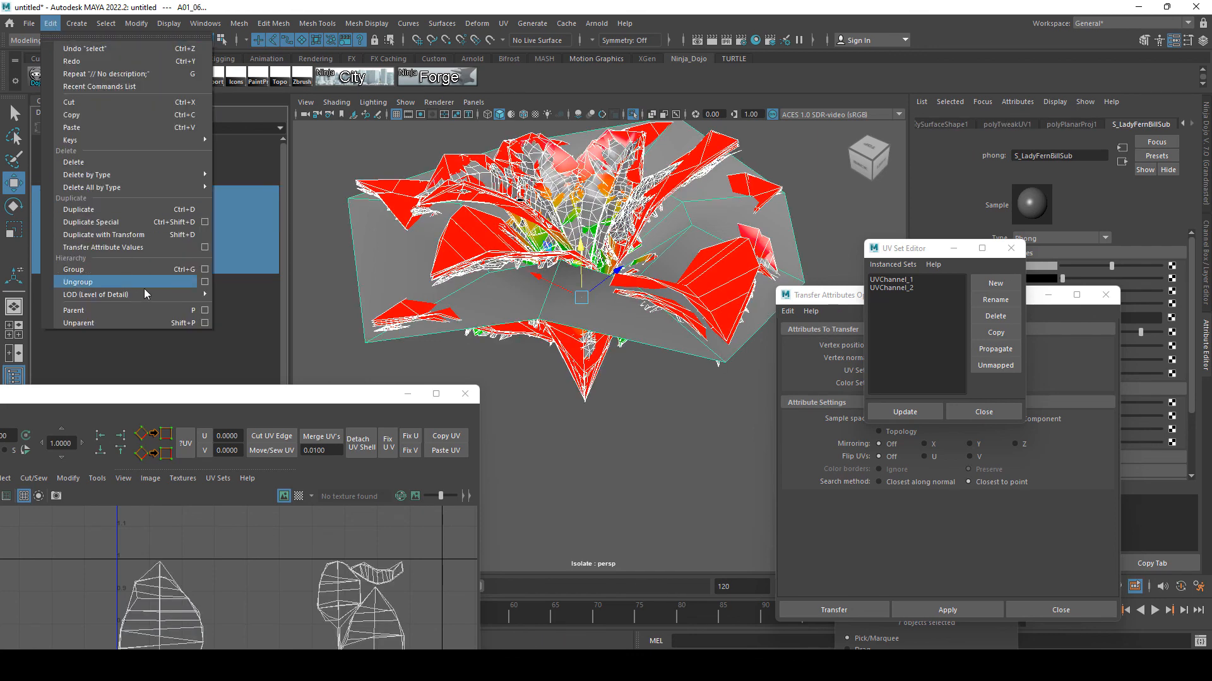
pyautogui.moveTo(146, 291)
pyautogui.click(290, 293)
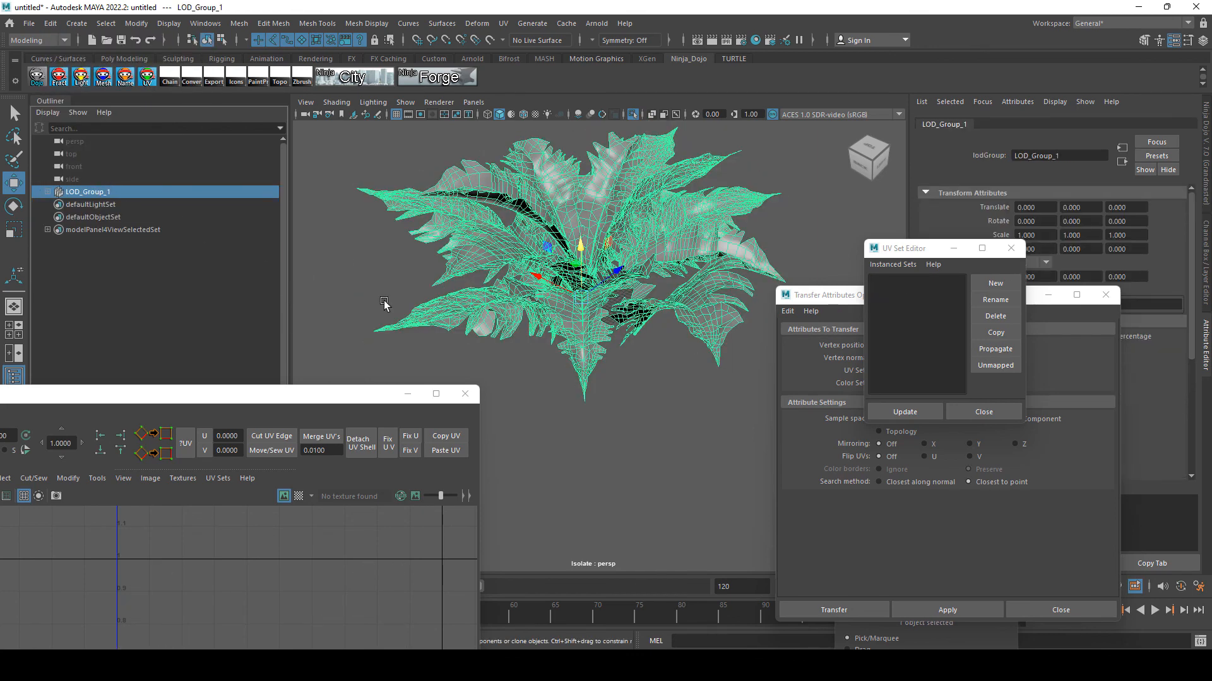
pyautogui.keyDown('alt'); pyautogui.moveTo(424, 290); pyautogui.dragTo(437, 208); pyautogui.keyUp('alt')
pyautogui.click(376, 246)
pyautogui.click(448, 280)
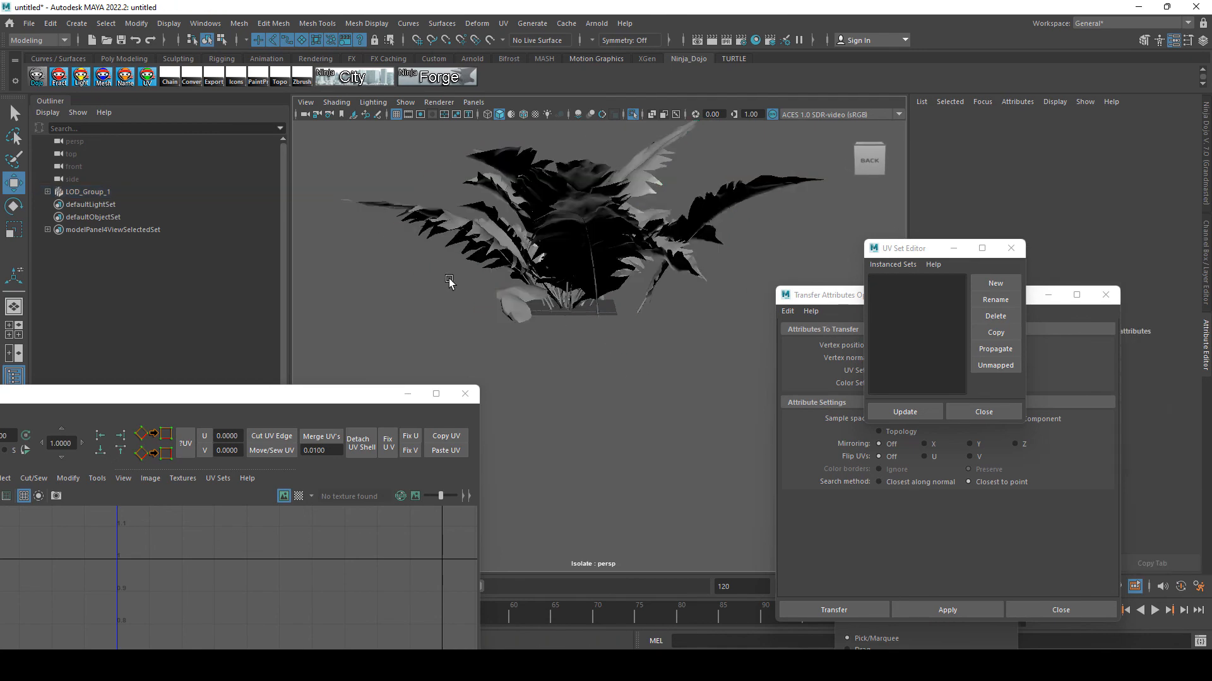
# - Export the LOD group as FBX to the Desktop, replacing the existing S_LadyFernA01.fbx
pyautogui.click(95, 192)
pyautogui.click(29, 23)
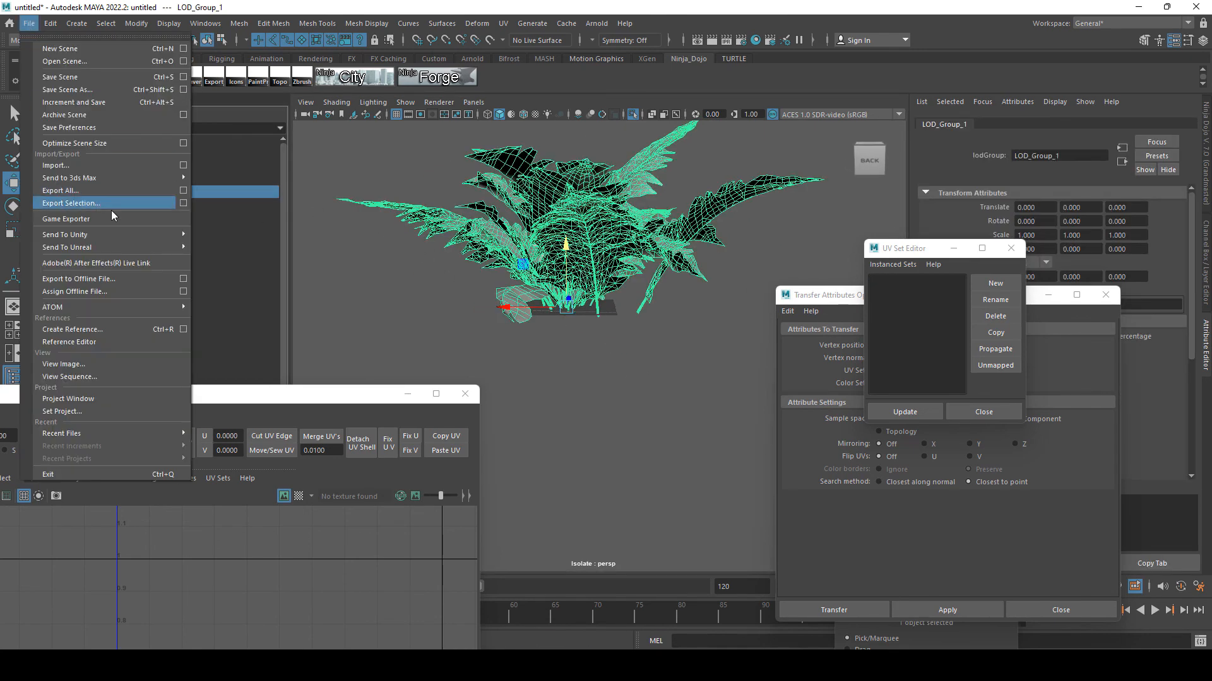
pyautogui.click(164, 210)
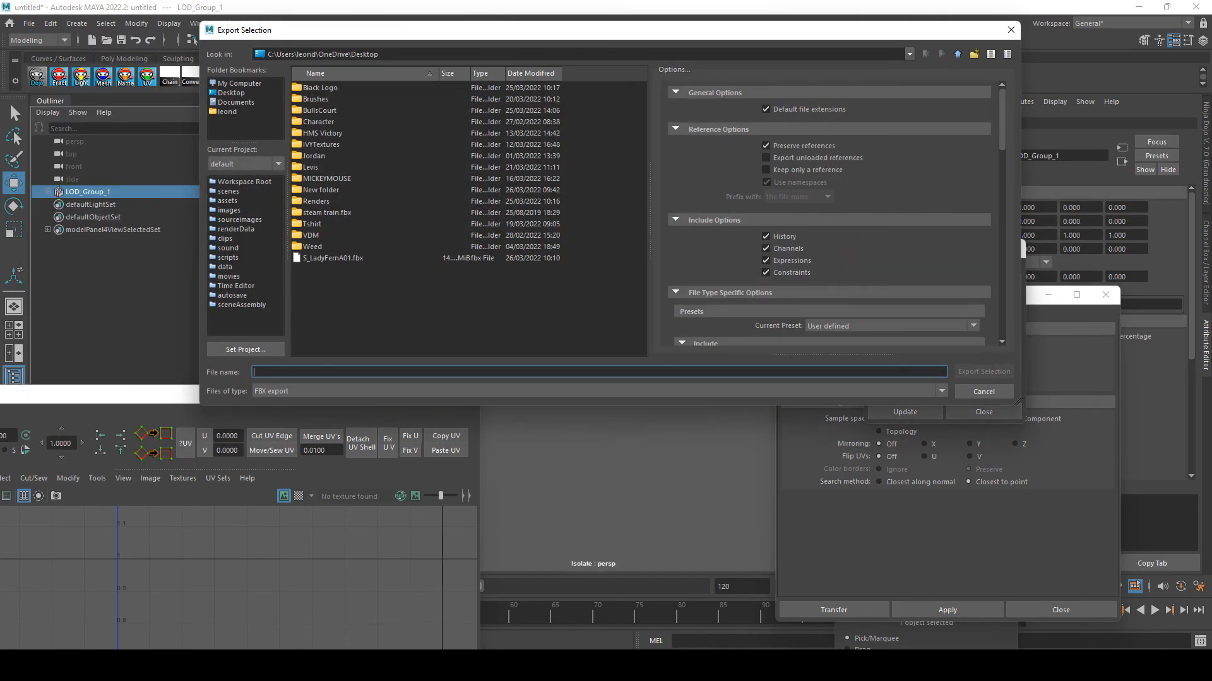
pyautogui.click(344, 260)
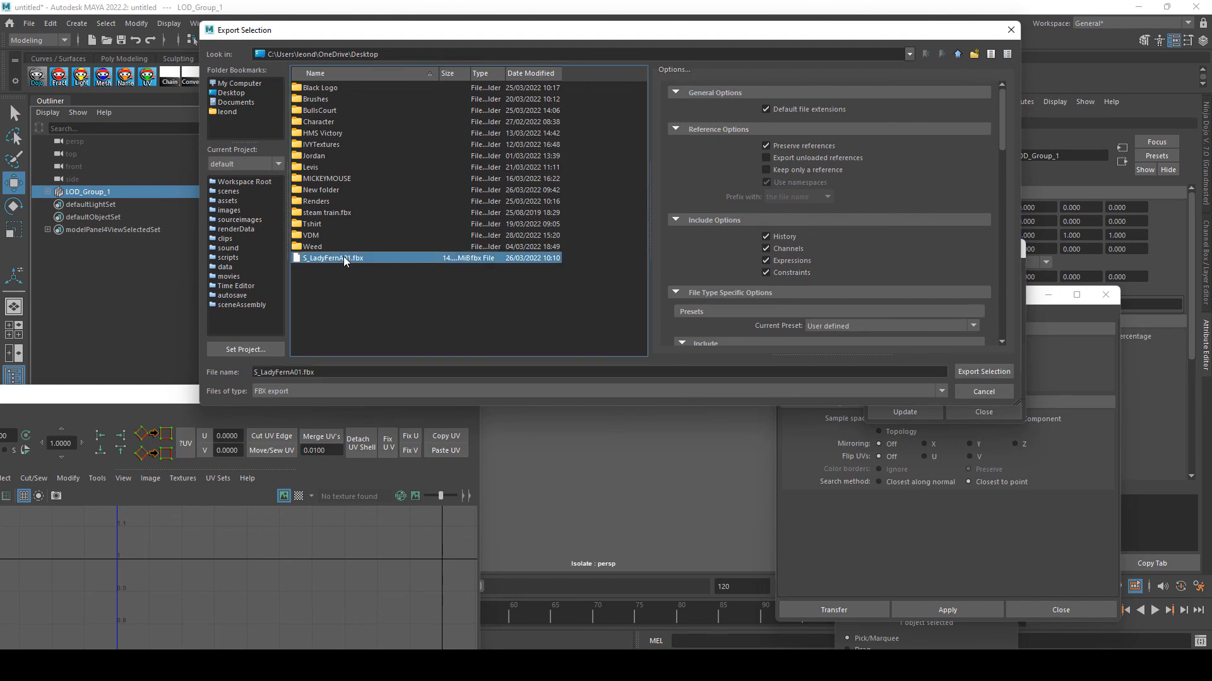
pyautogui.click(988, 376)
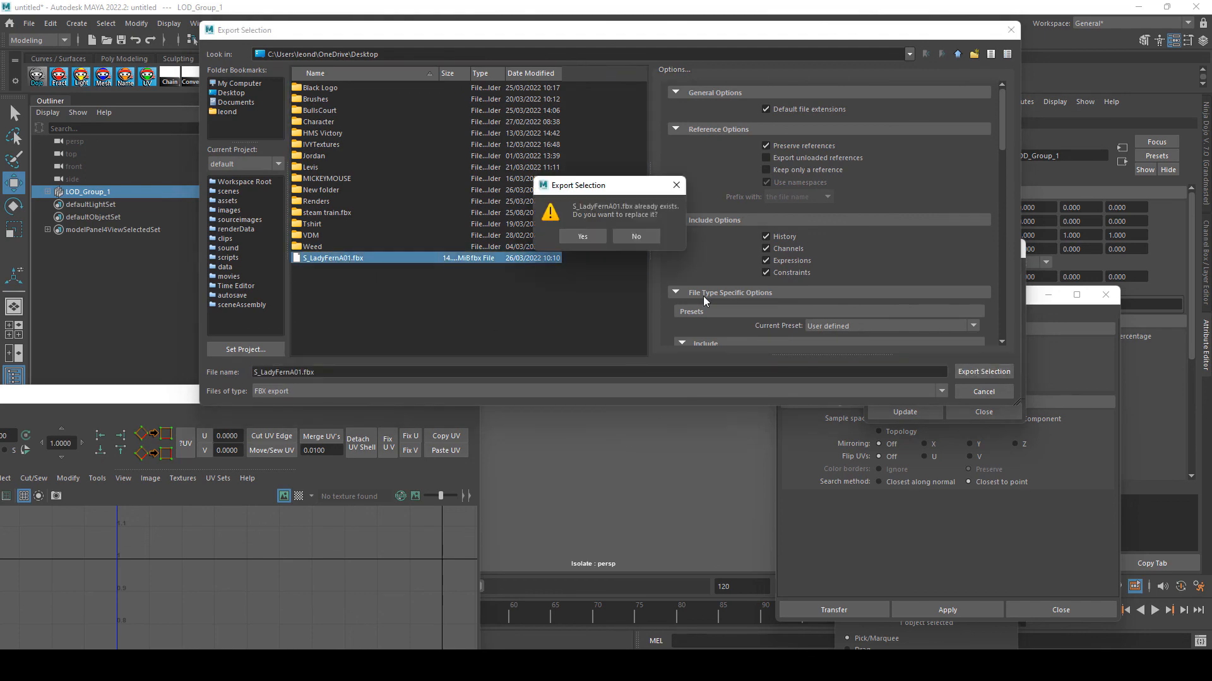
pyautogui.click(583, 237)
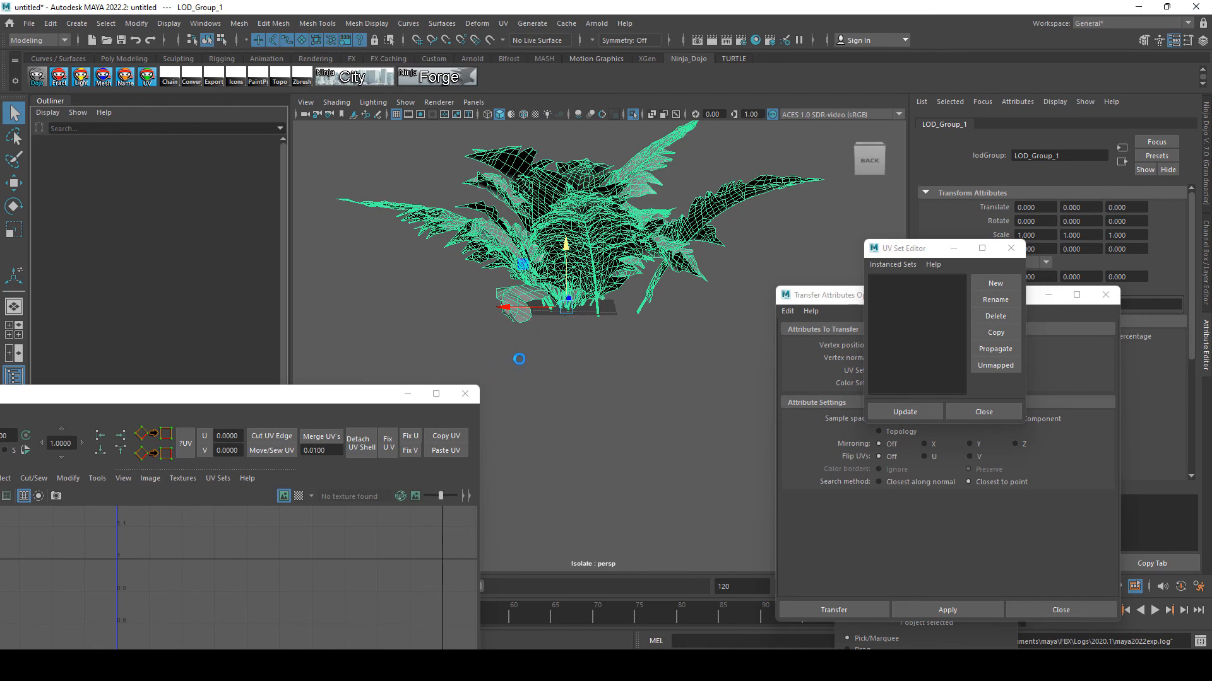
# - Switch to File Explorer and move S_LadyFernA01.fbx from the desktop into the project's Plants\LadyFern folder
pyautogui.click(1138, 7)
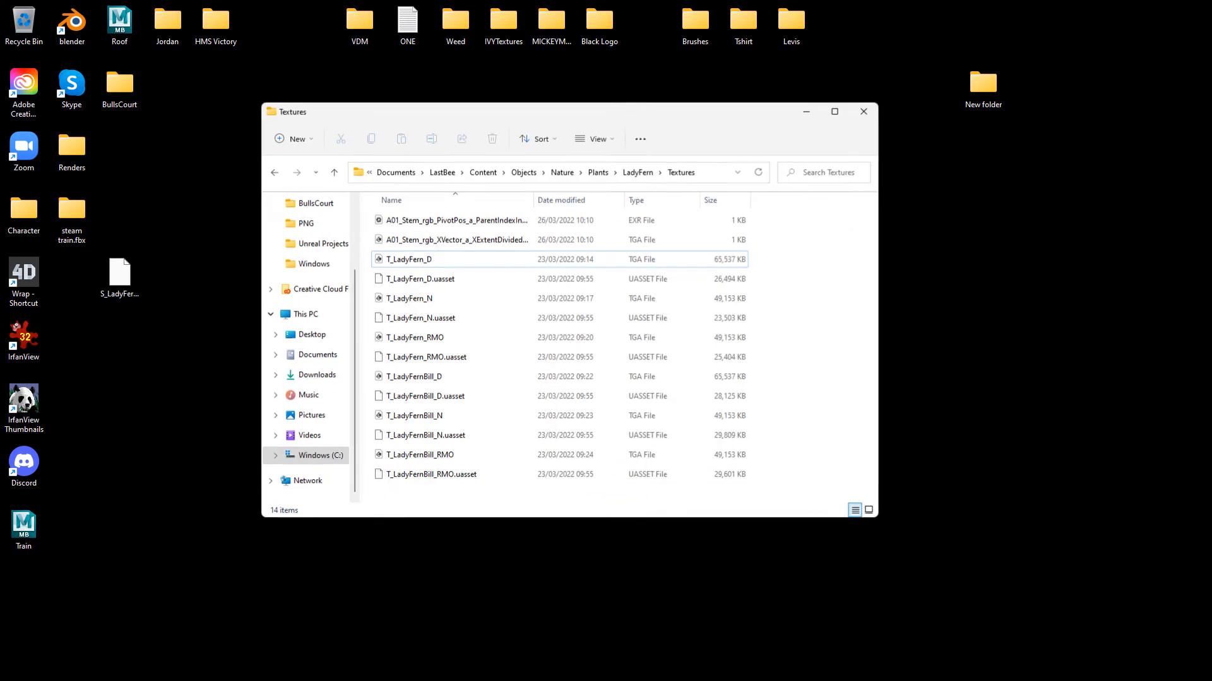
pyautogui.click(650, 171)
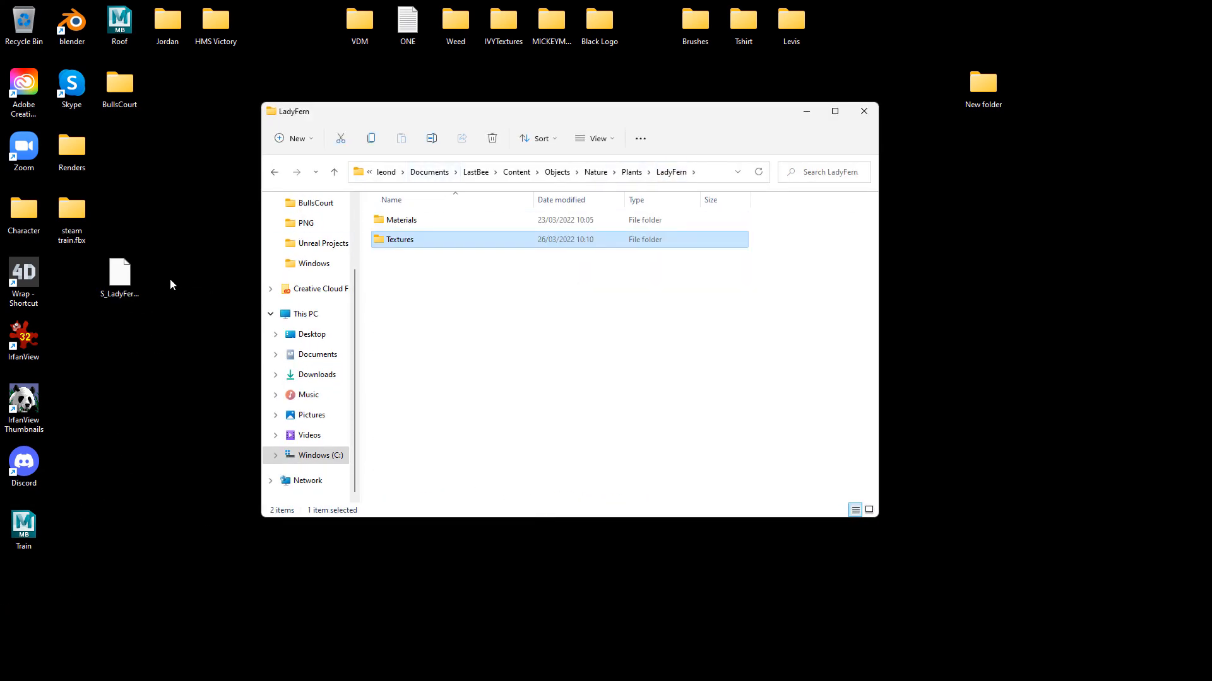
pyautogui.moveTo(523, 337); pyautogui.dragTo(532, 337)
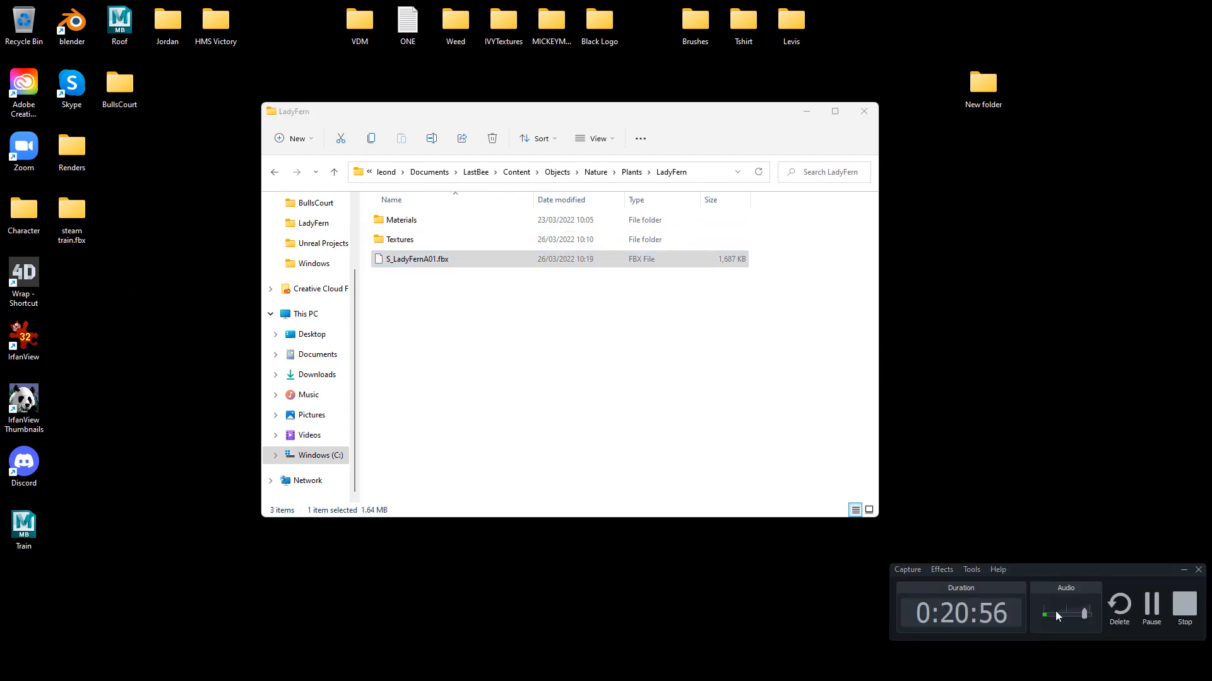
pyautogui.click(1148, 609)
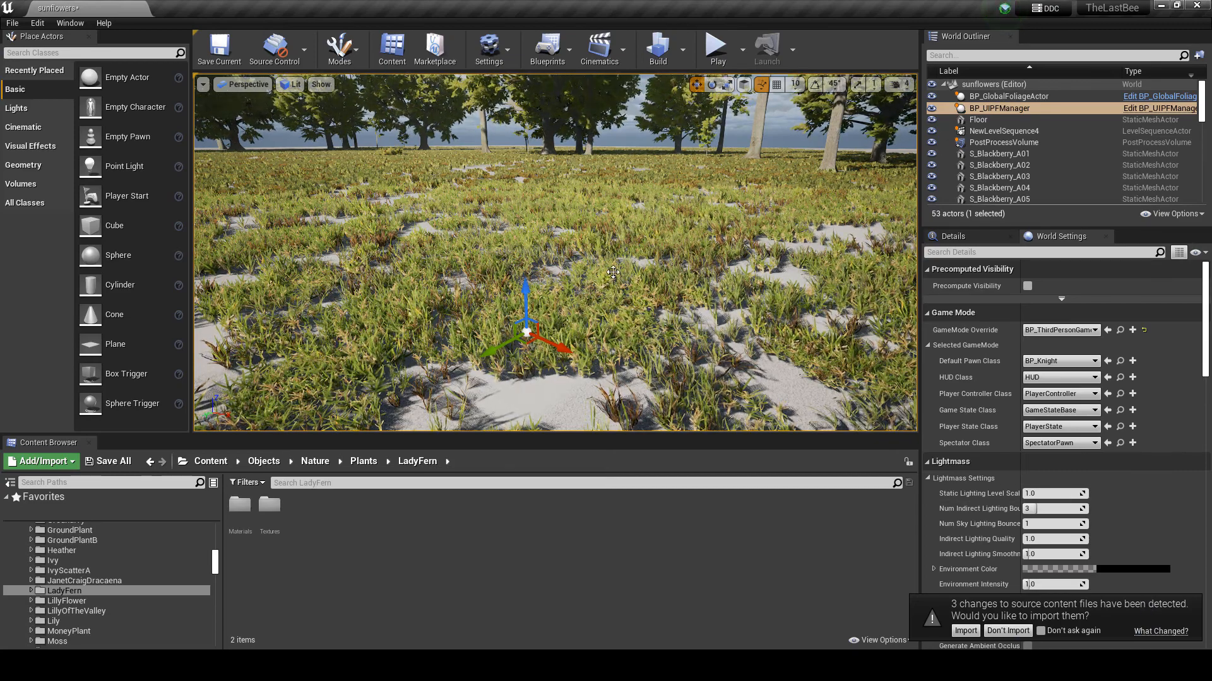
# - In Unreal Engine, import S_LadyFernA01.fbx into the LadyFern content folder using the current FBX import options, and dismiss the message log
pyautogui.moveTo(620, 311); pyautogui.dragTo(646, 325, button='right')
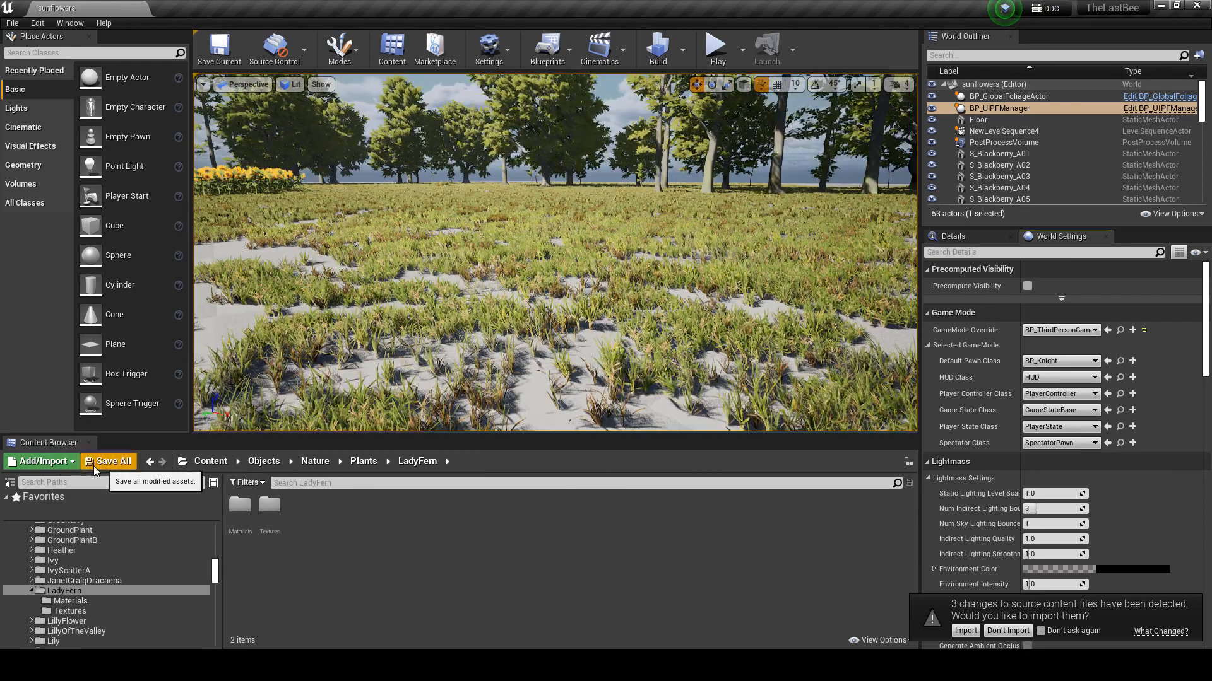
pyautogui.click(42, 462)
pyautogui.click(101, 100)
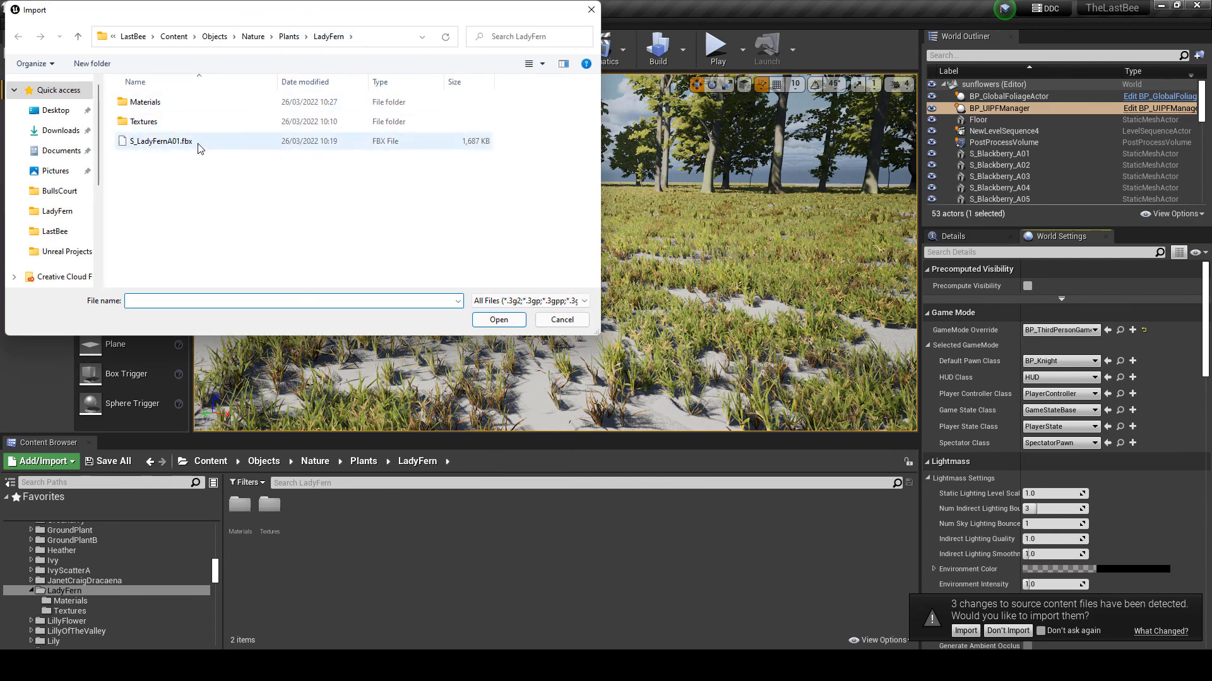
pyautogui.click(499, 320)
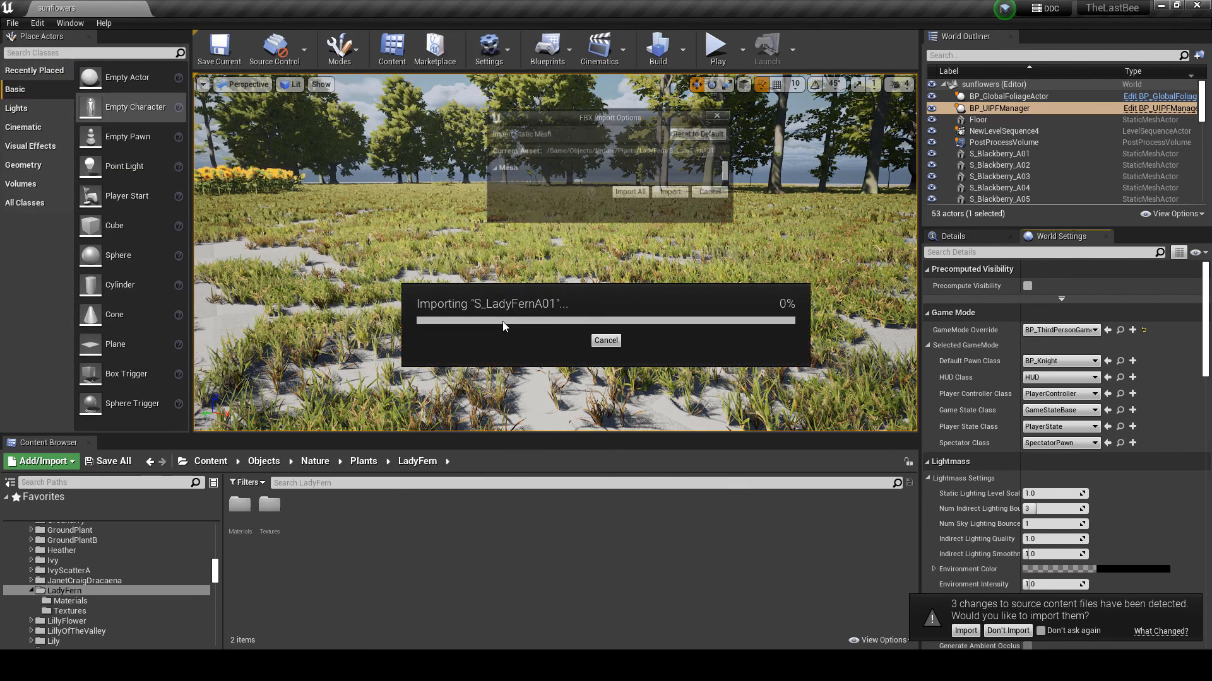
pyautogui.scroll(-10, 656, 382)
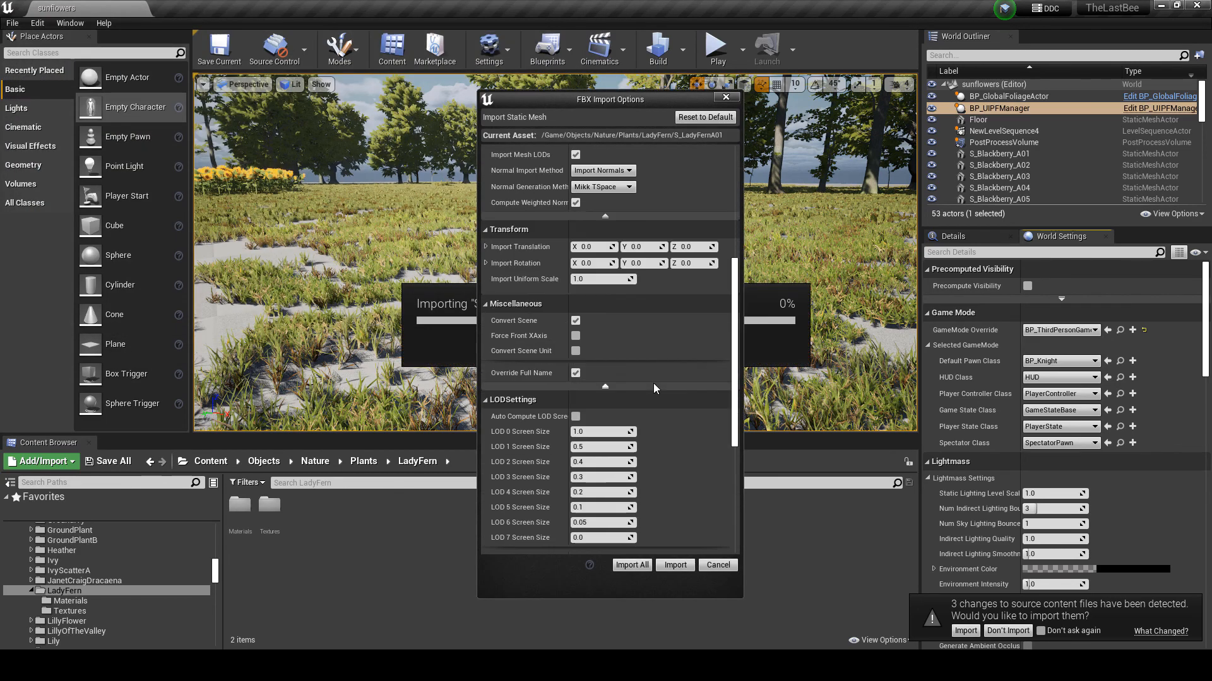
pyautogui.click(674, 565)
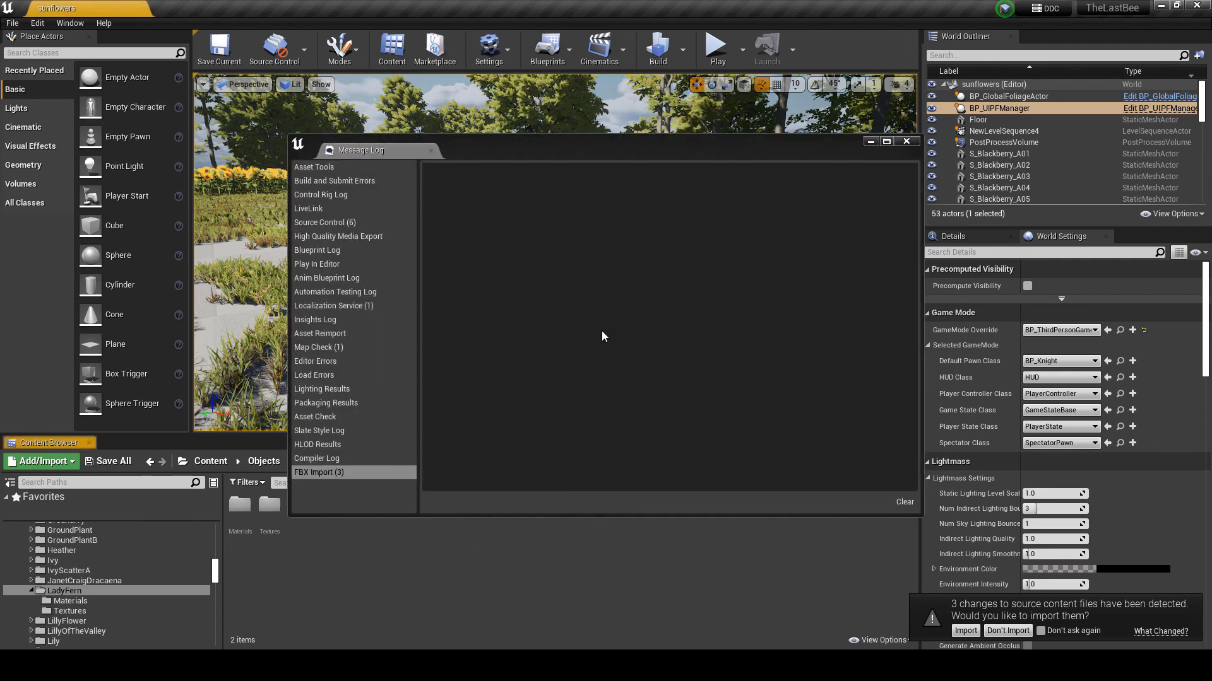
pyautogui.click(906, 143)
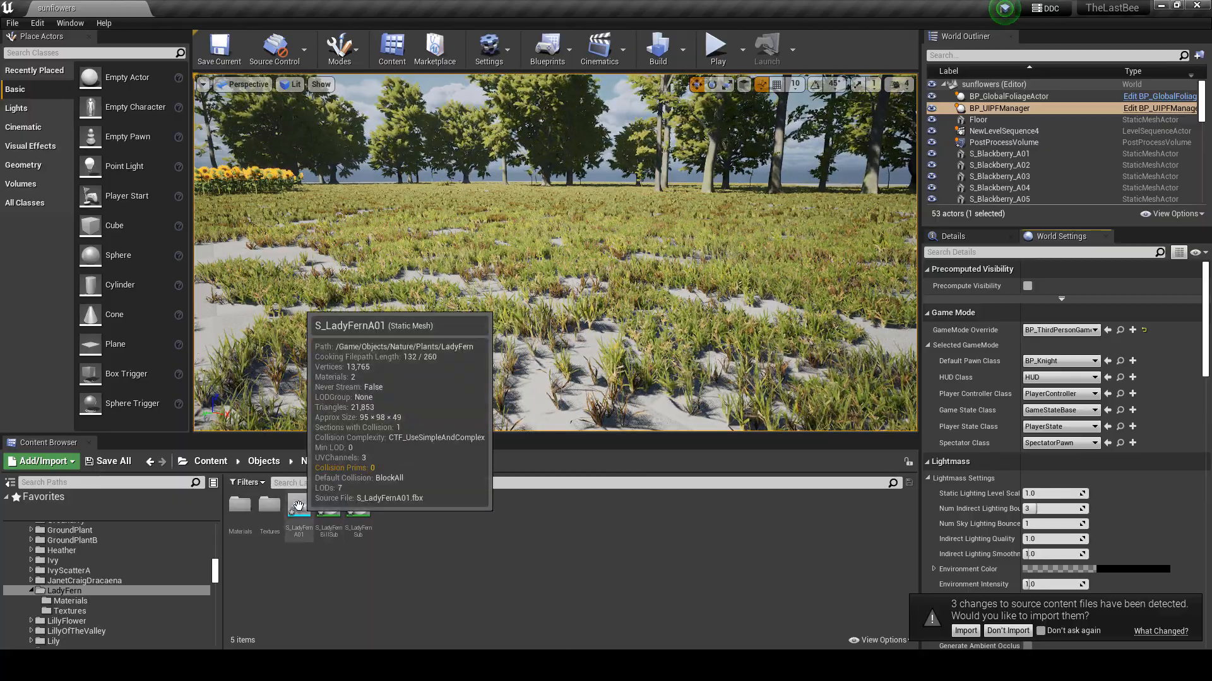
# - Place the S_LadyFernA01 mesh on the sandy ground in the level and view it up close
pyautogui.moveTo(299, 505); pyautogui.dragTo(590, 330)
pyautogui.moveTo(590, 330); pyautogui.dragTo(622, 429, button='right')
pyautogui.press('s')
pyautogui.press('w')
pyautogui.press('w')
pyautogui.press('s')
pyautogui.press('w')
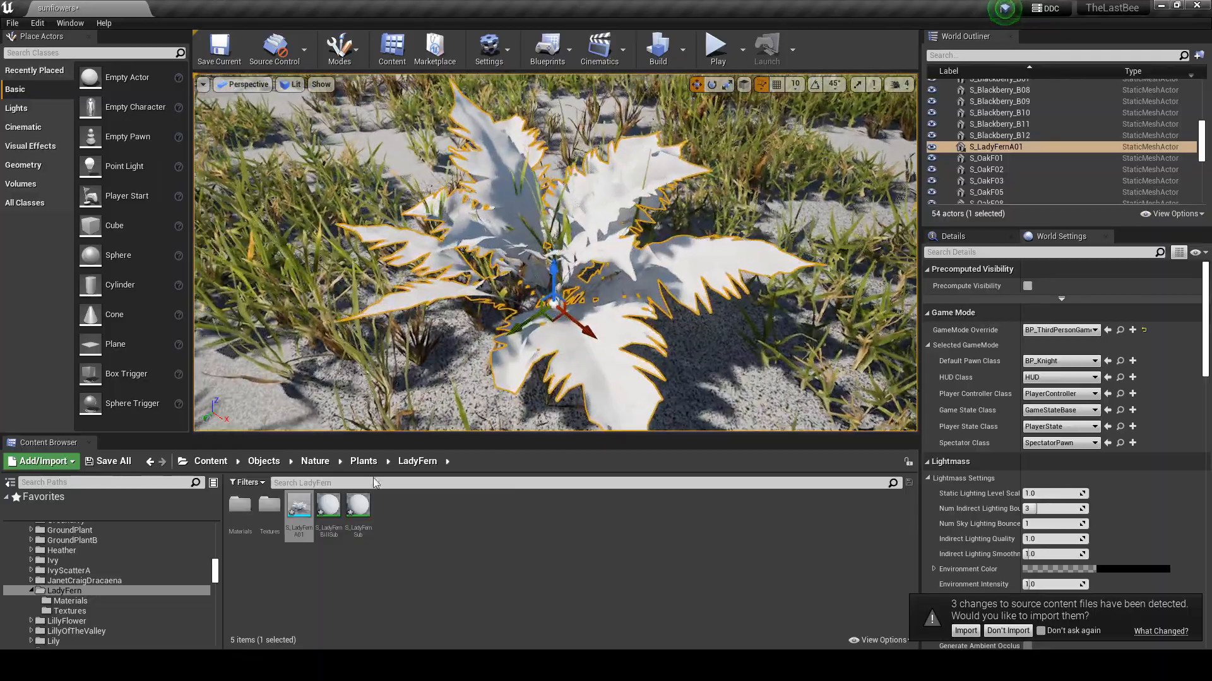
# - Assign MI_LadyFernA to Element 0 and MI_LadyFernABill to Element 1 of the S_LadyFernA01 mesh, and save the mesh
pyautogui.doubleClick(300, 503)
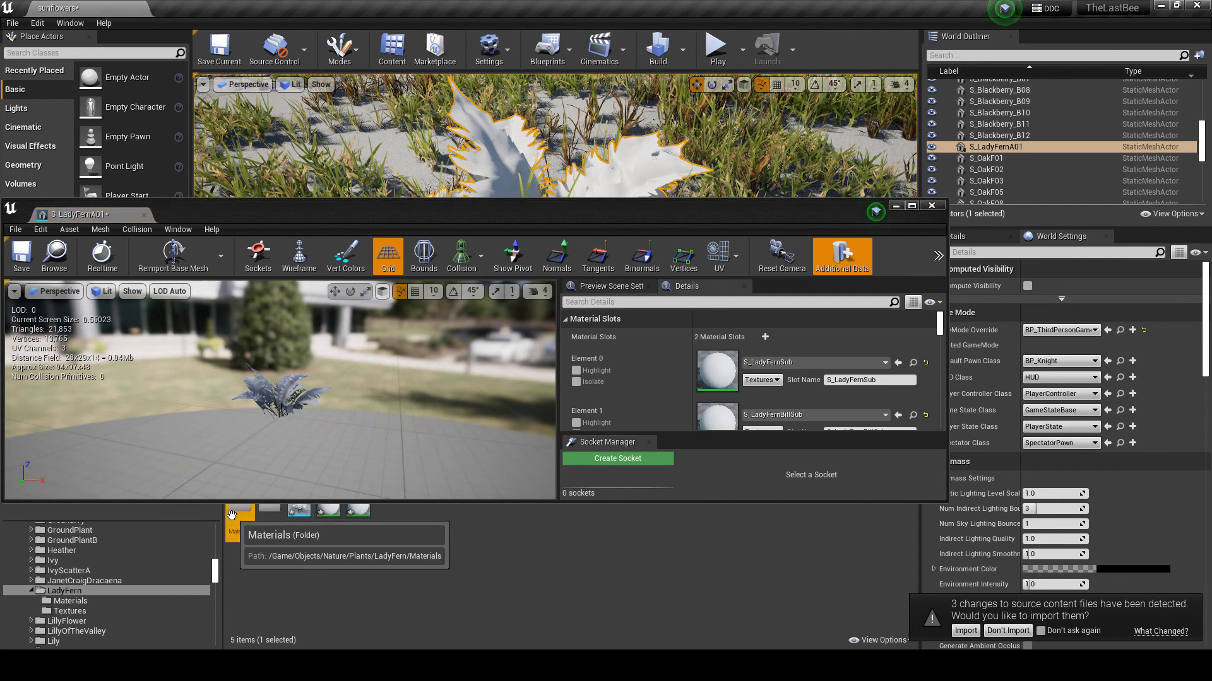
pyautogui.doubleClick(239, 505)
pyautogui.moveTo(631, 213); pyautogui.dragTo(619, 70)
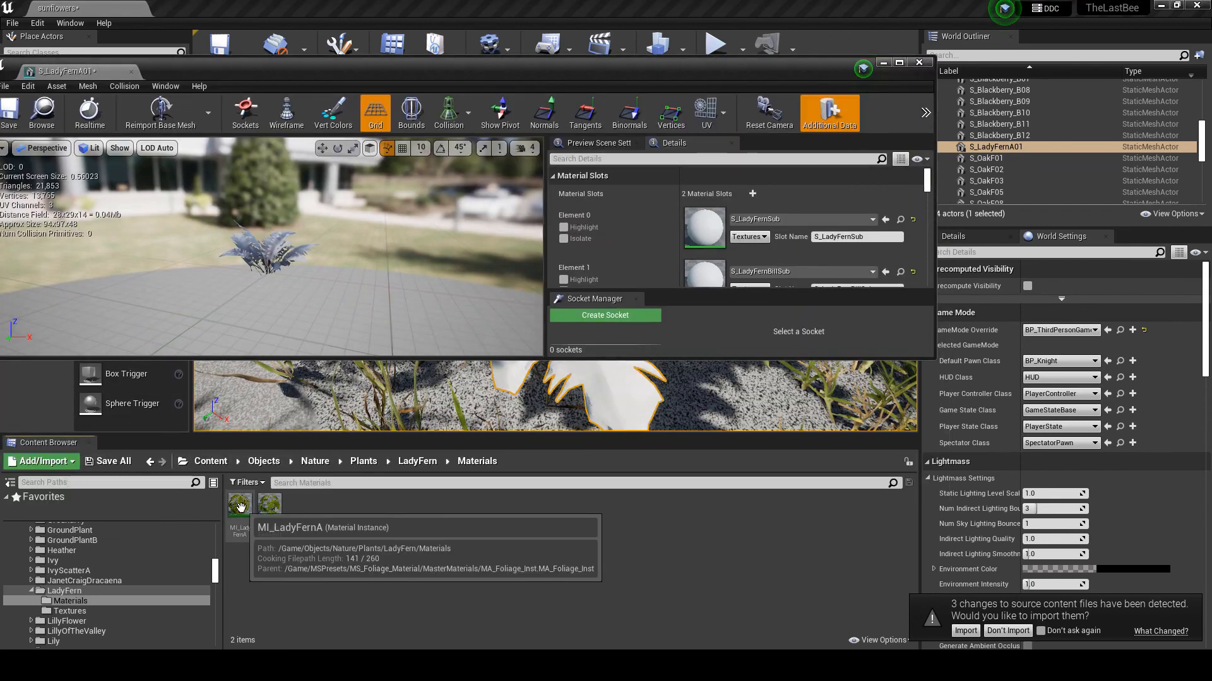
pyautogui.moveTo(240, 504); pyautogui.dragTo(709, 219)
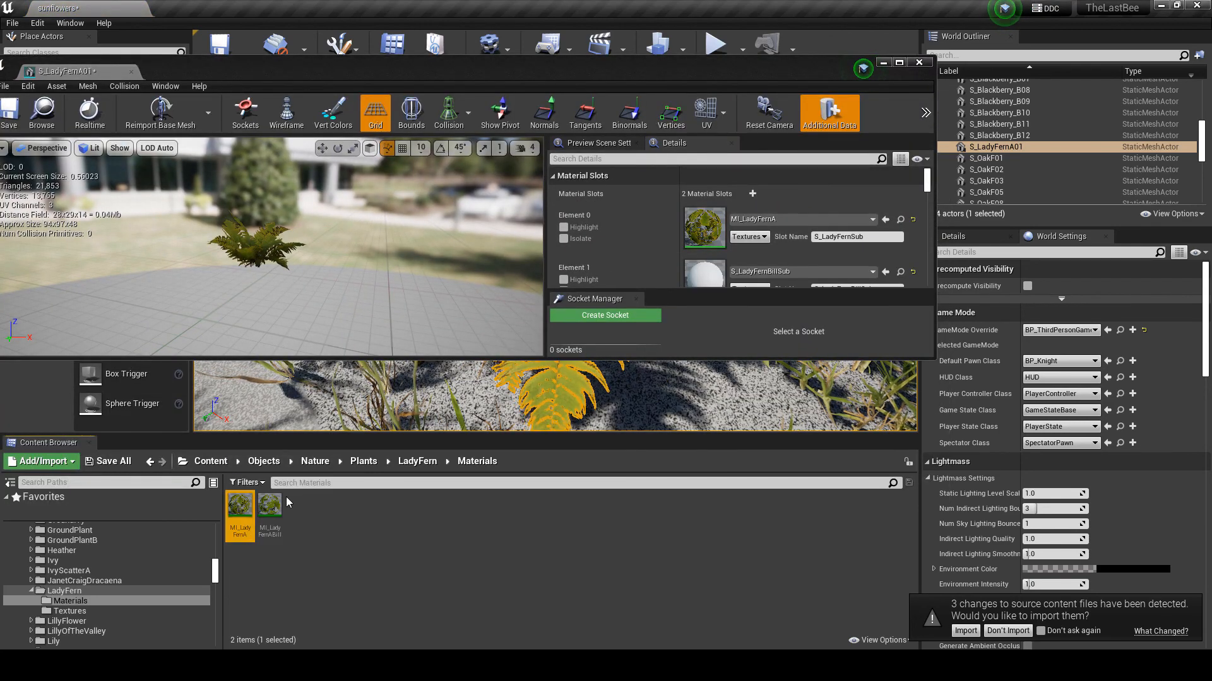
pyautogui.moveTo(270, 505); pyautogui.dragTo(681, 287)
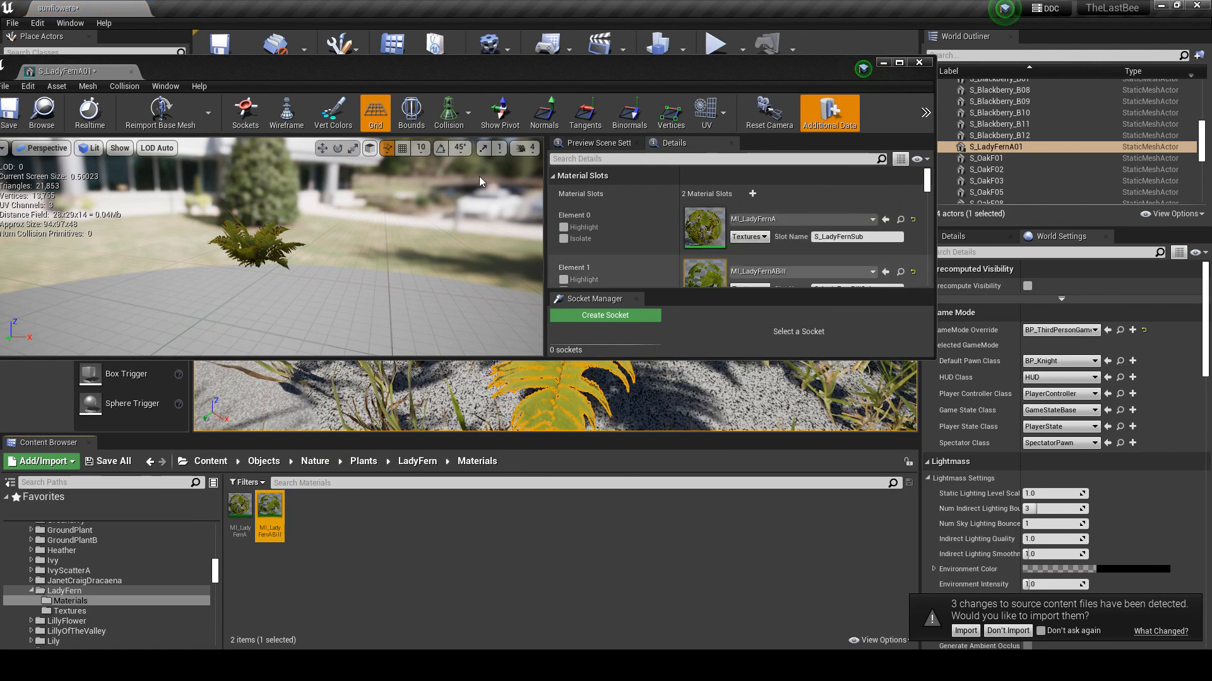
pyautogui.click(9, 113)
pyautogui.click(919, 63)
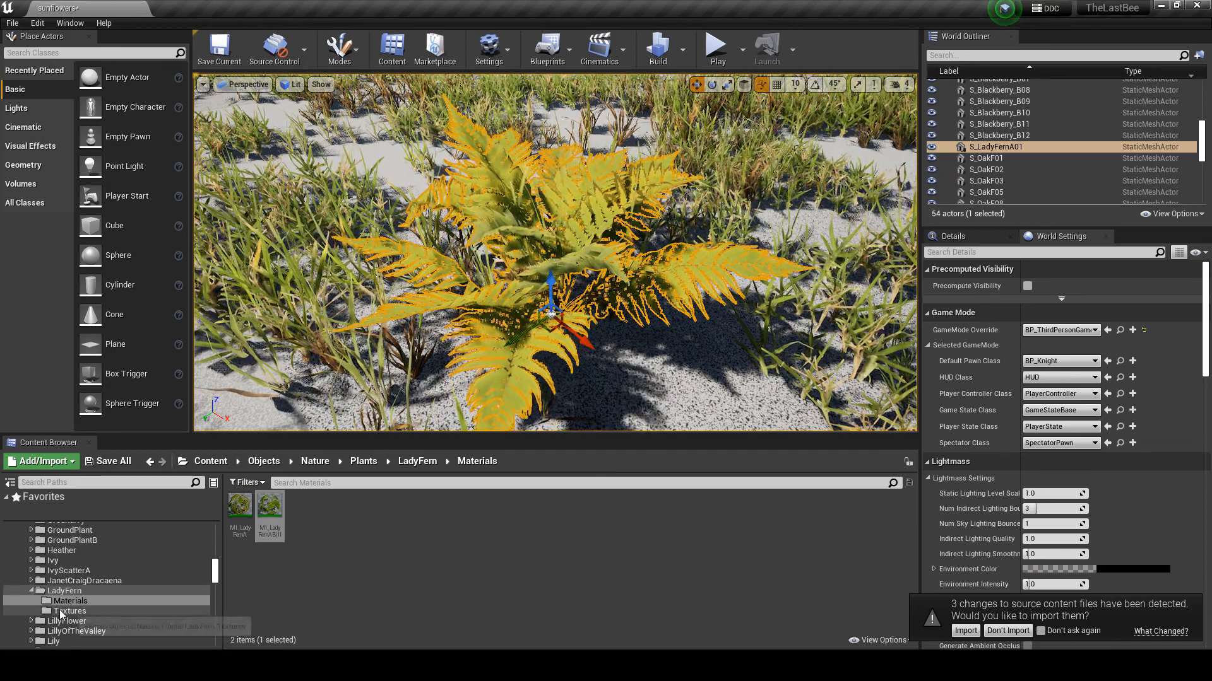
# - Import the A01_Stem_rgb_PivotPos_a_ParentIndexInt_UV_2 and A01_Stem_rgb_XVector_a_XExtentDividedby2048reaches2048_UV_2 textures into the LadyFern Textures folder
pyautogui.click(70, 611)
pyautogui.click(42, 462)
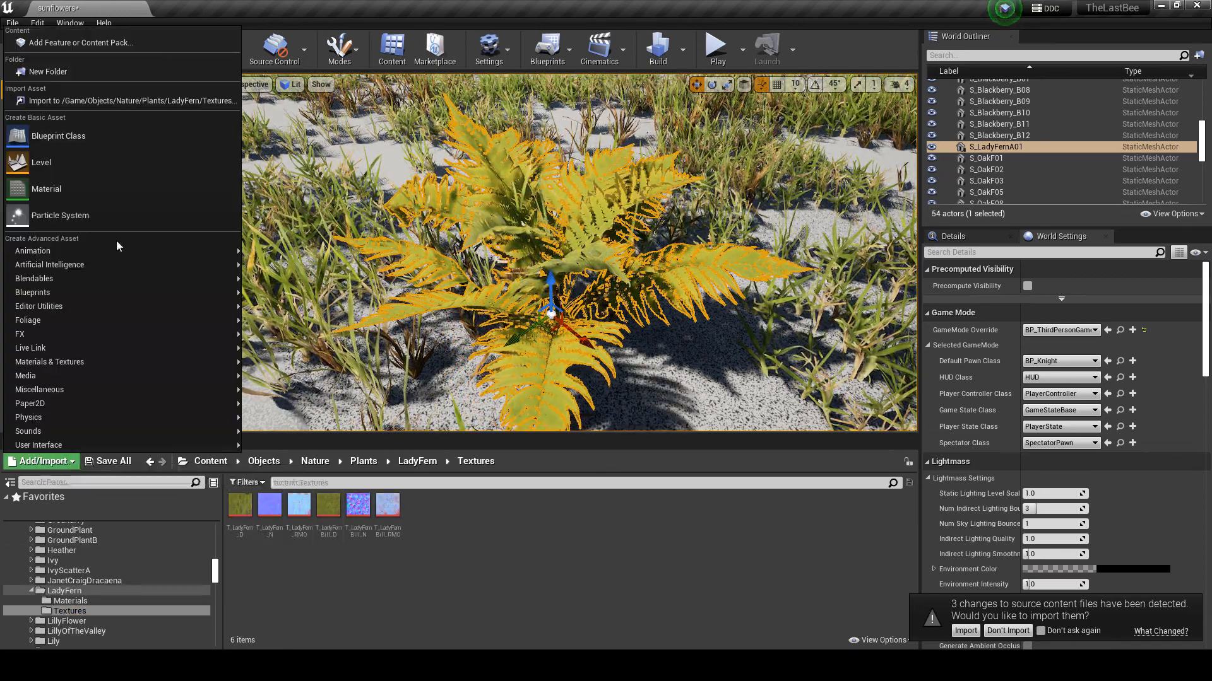
pyautogui.click(164, 102)
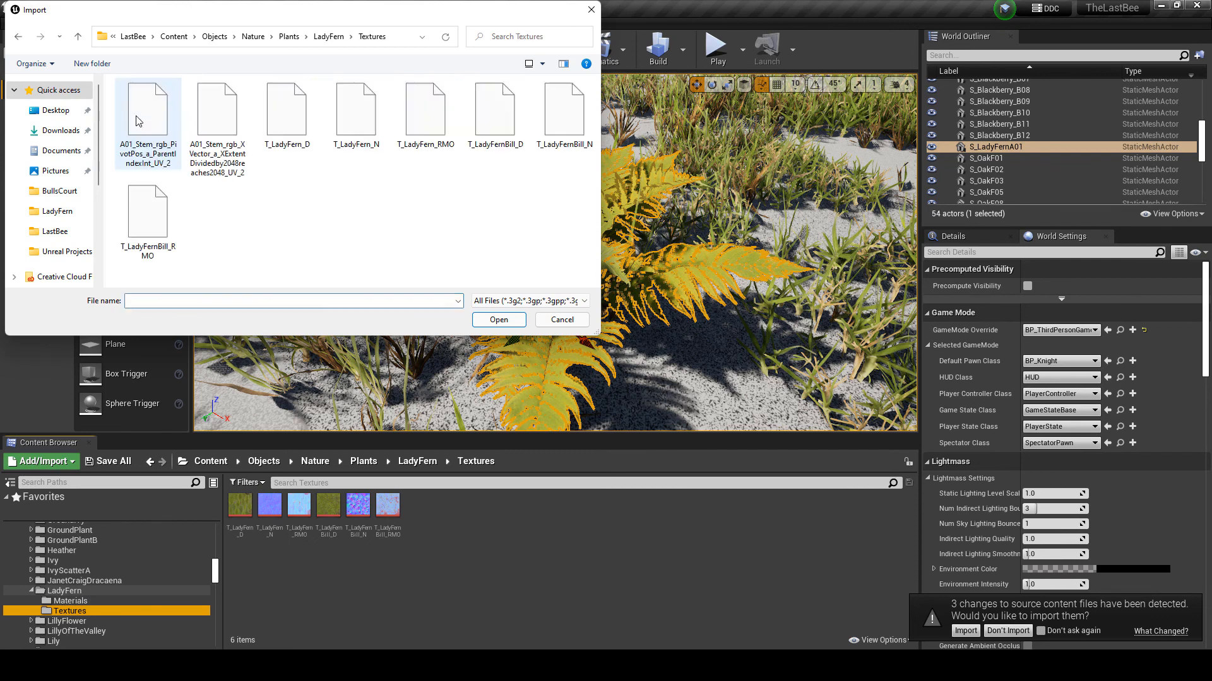
pyautogui.click(198, 142)
pyautogui.keyDown('ctrl'); pyautogui.click(157, 129); pyautogui.keyUp('ctrl')
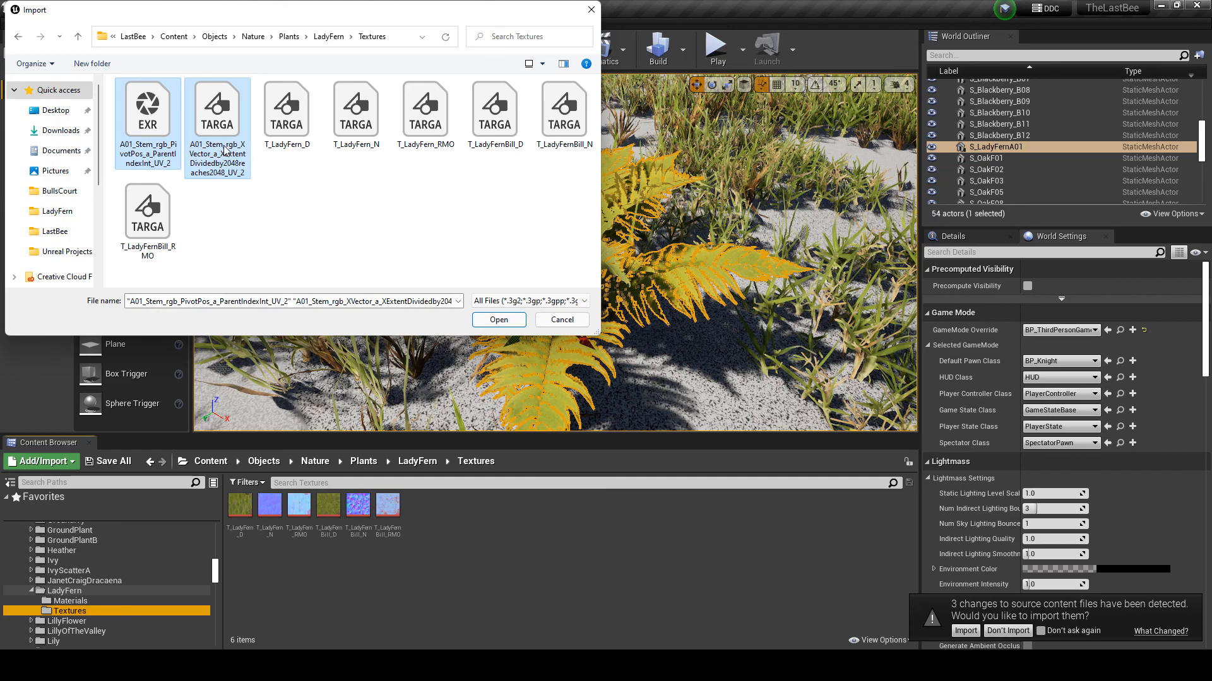
pyautogui.click(498, 320)
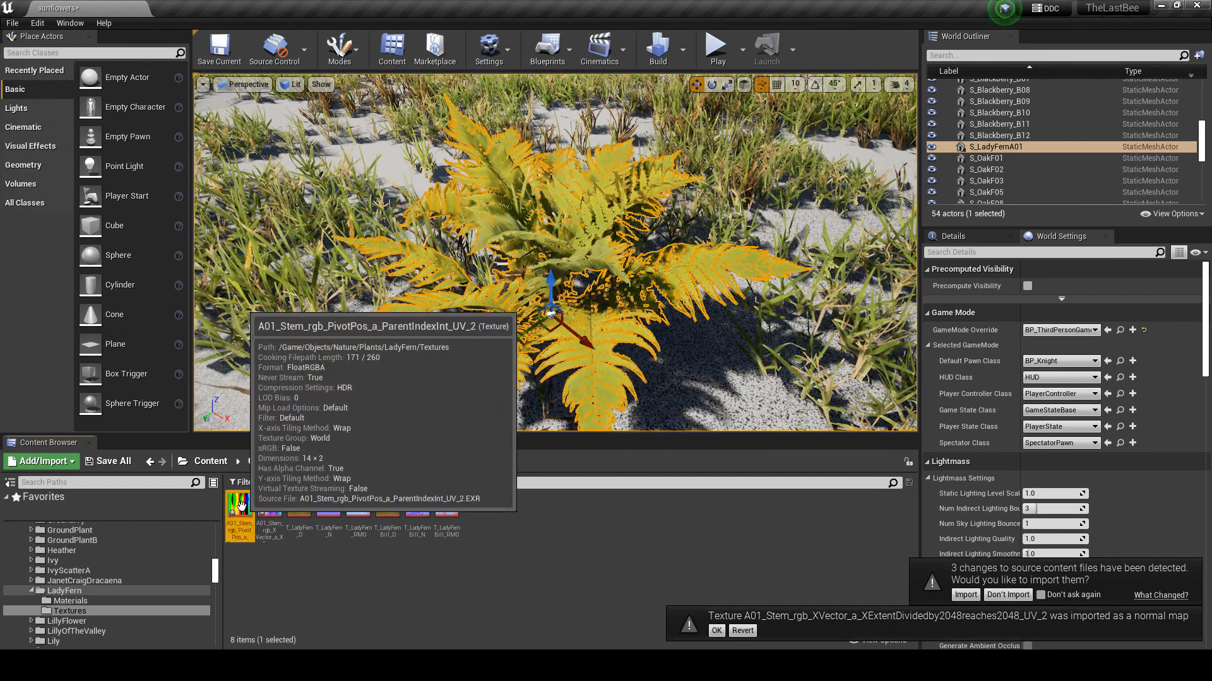
# - Set the A01_Stem PivotPos texture's filter to Nearest, check its remaining compression and mipmap settings, and save it
pyautogui.doubleClick(242, 505)
pyautogui.moveTo(872, 198); pyautogui.dragTo(687, 35)
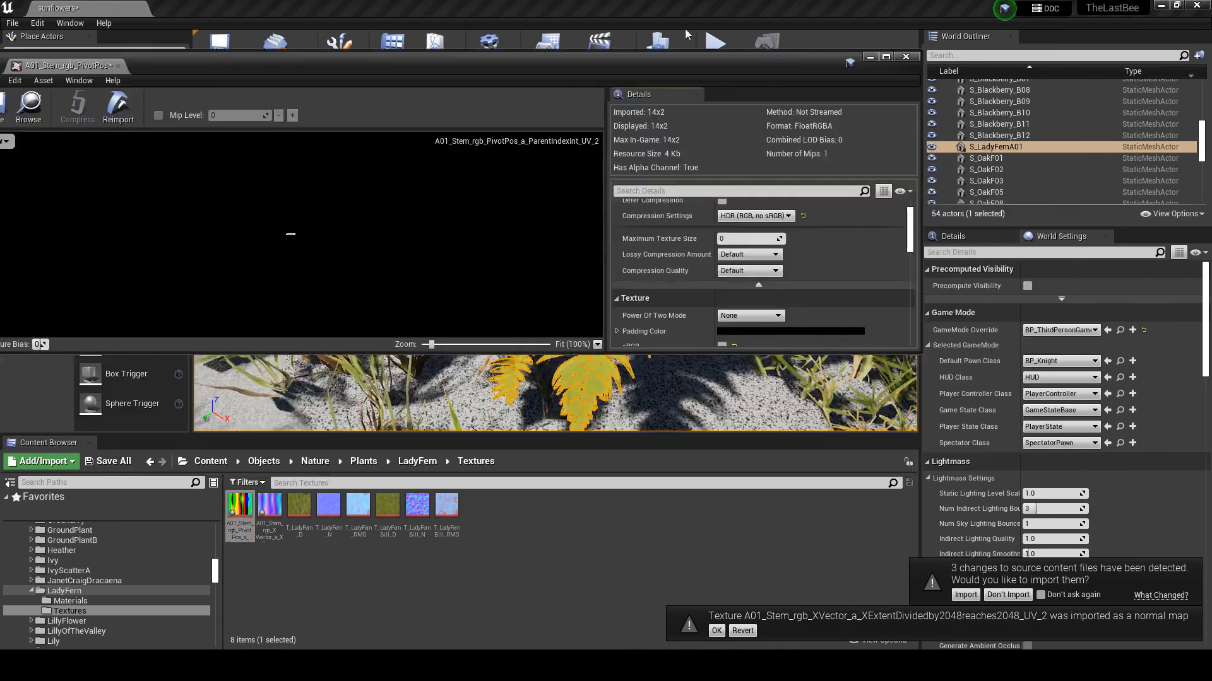
pyautogui.scroll(-3, 688, 258)
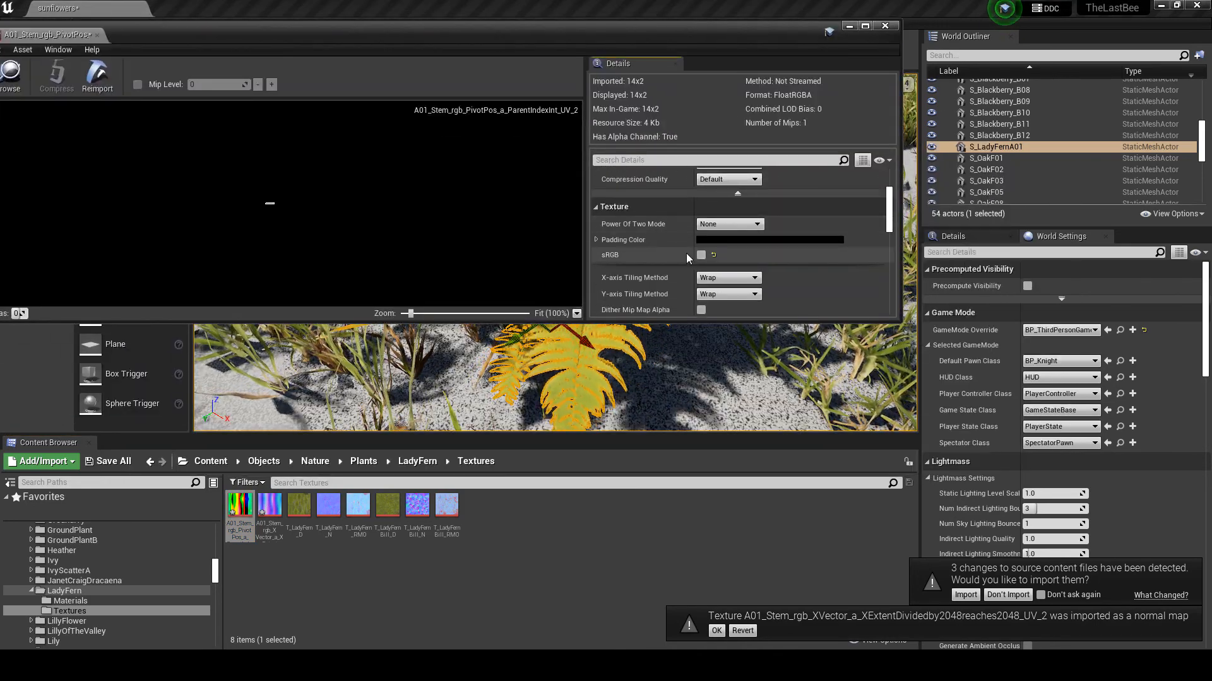
pyautogui.scroll(-4, 771, 251)
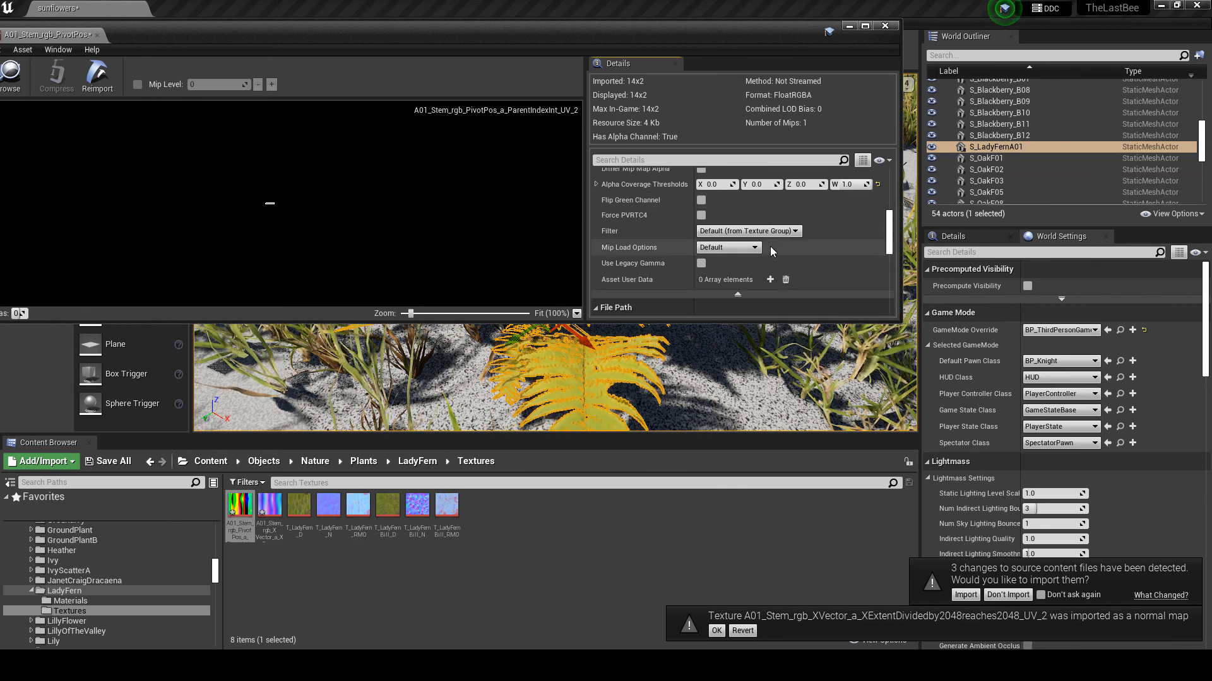
pyautogui.click(741, 247)
pyautogui.scroll(-3, 808, 229)
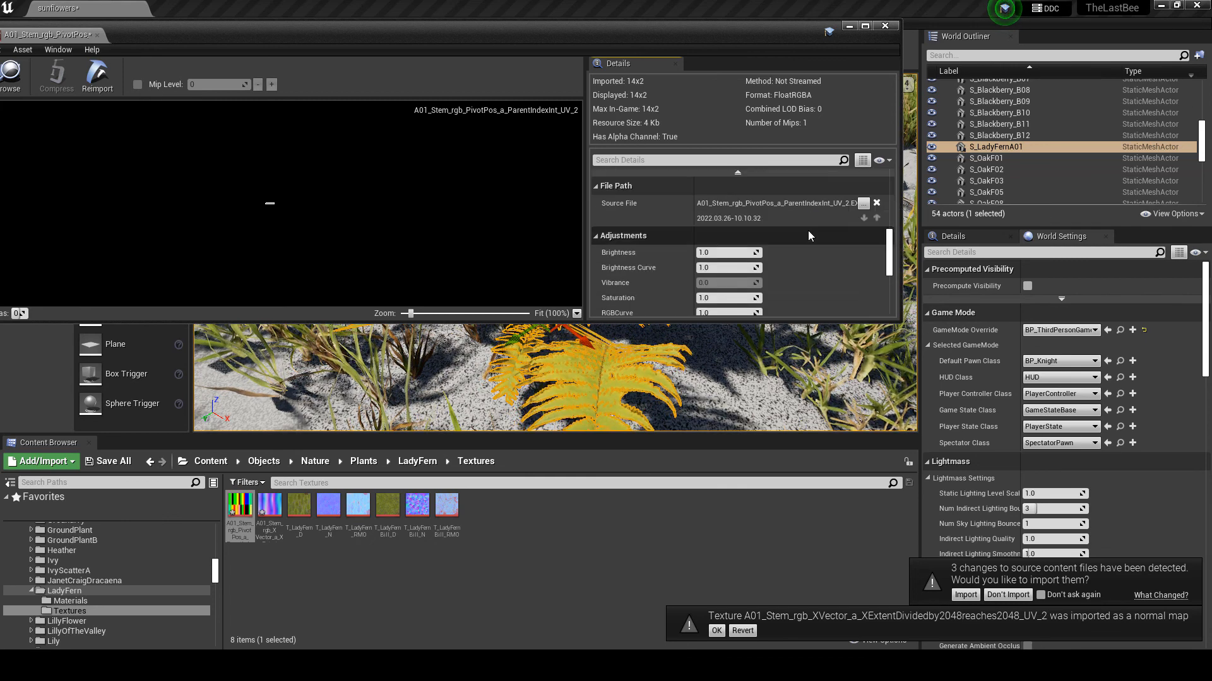
pyautogui.scroll(-6, 807, 230)
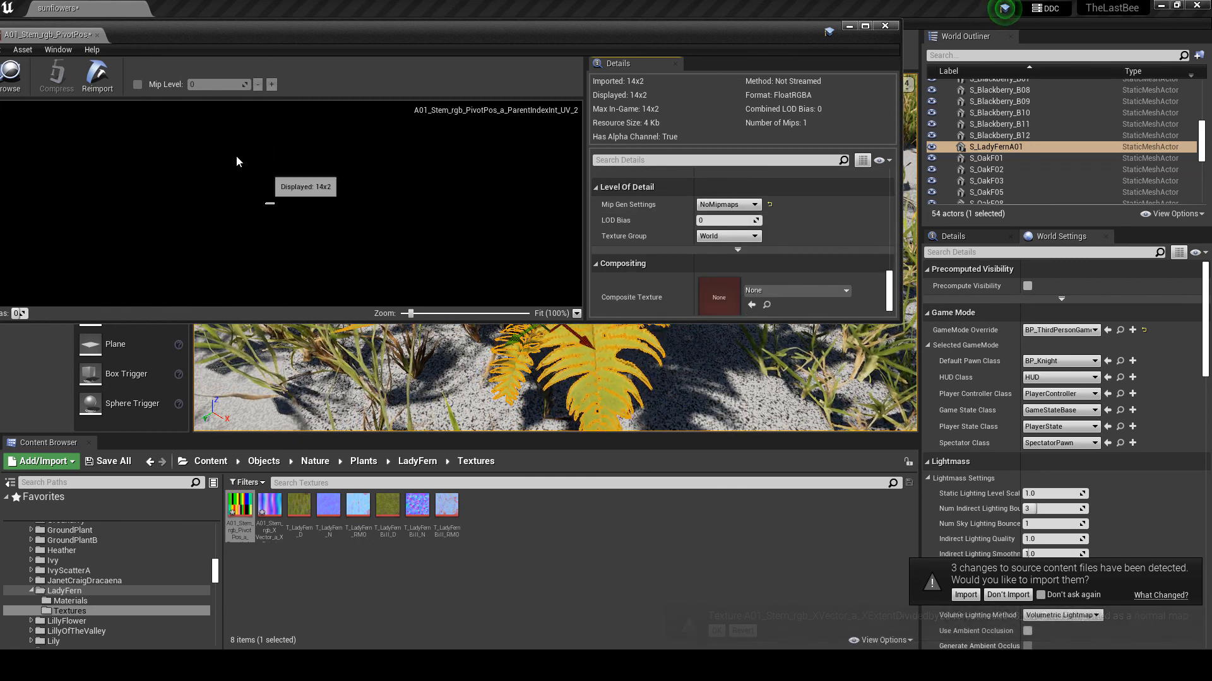
pyautogui.moveTo(177, 37); pyautogui.dragTo(441, 38)
pyautogui.click(239, 79)
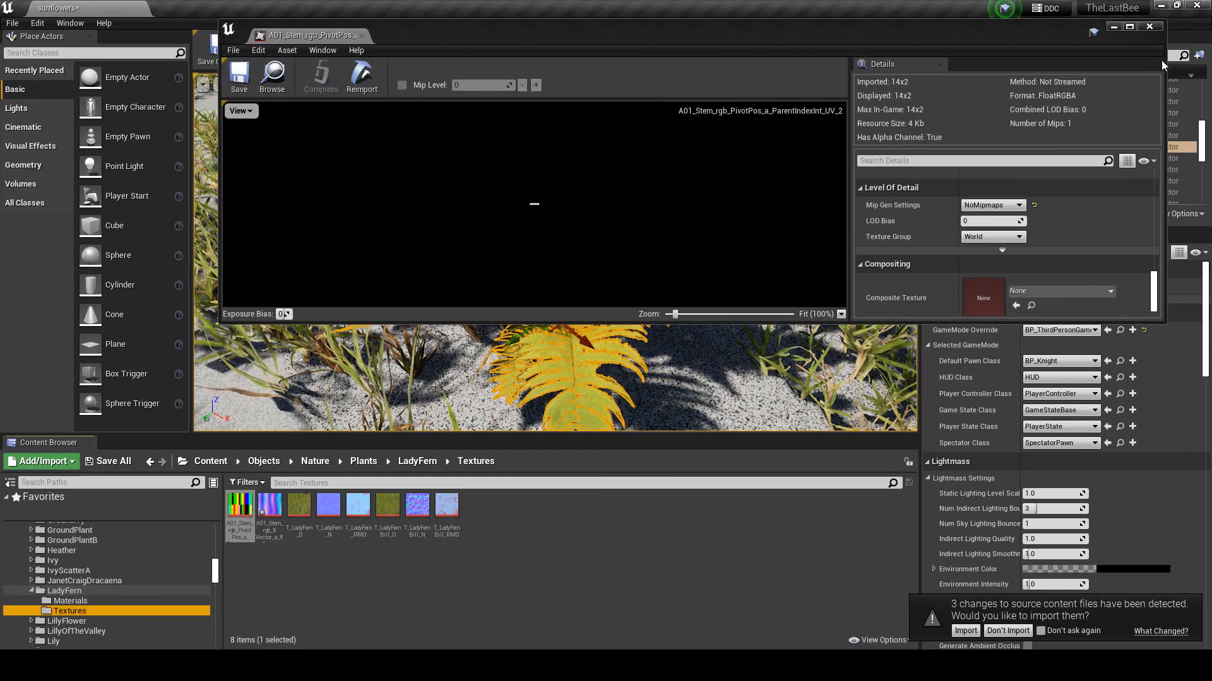
pyautogui.click(1149, 27)
# - Set the A01_Stem XVector texture's compression to VectorDisplacementmap (RGBA8) and its filter to Nearest
pyautogui.doubleClick(270, 505)
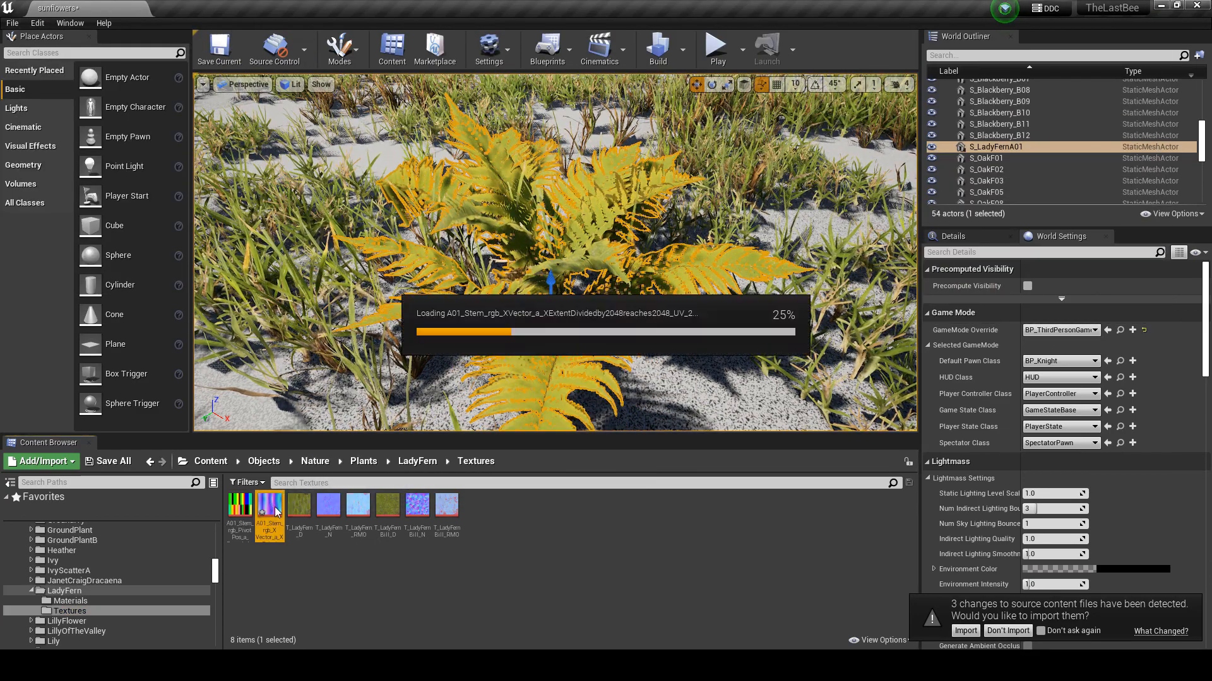
pyautogui.click(1019, 225)
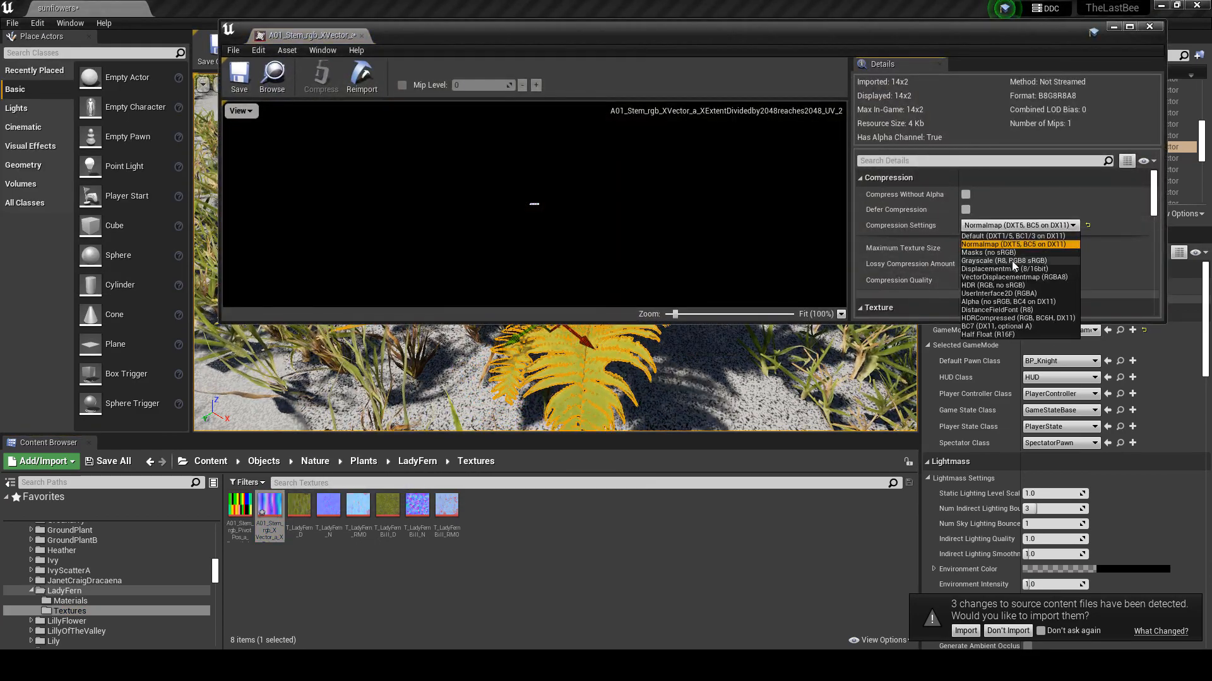
pyautogui.click(1011, 278)
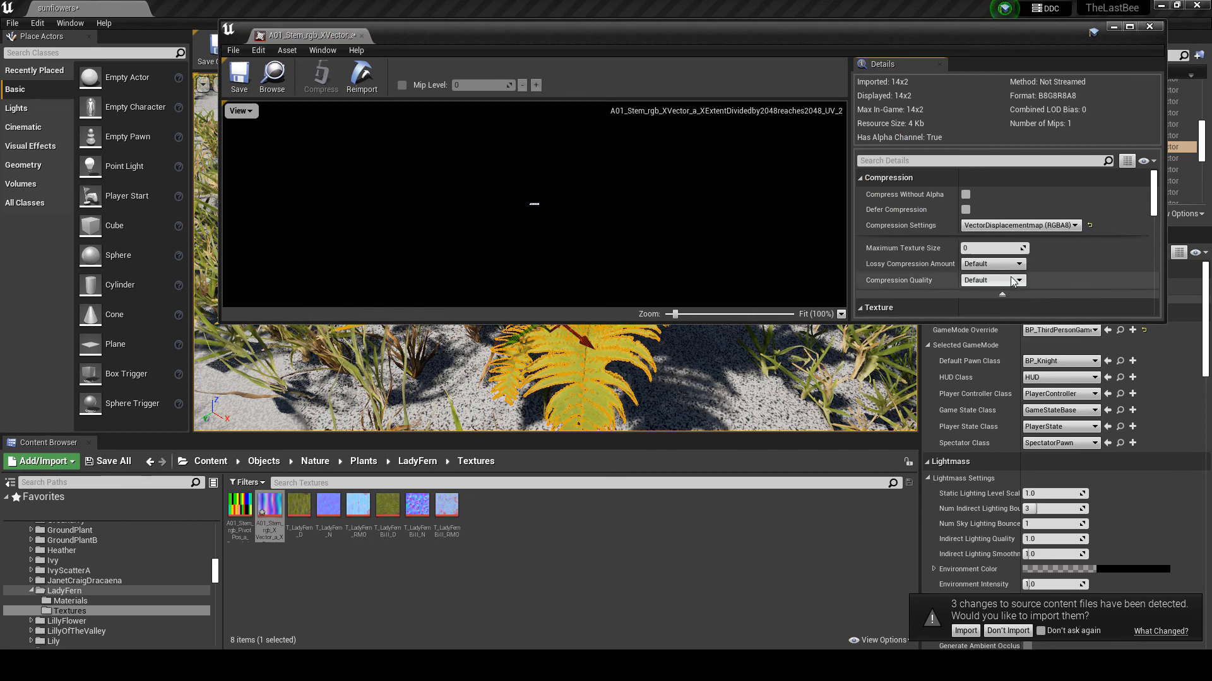
pyautogui.scroll(-5, 1016, 259)
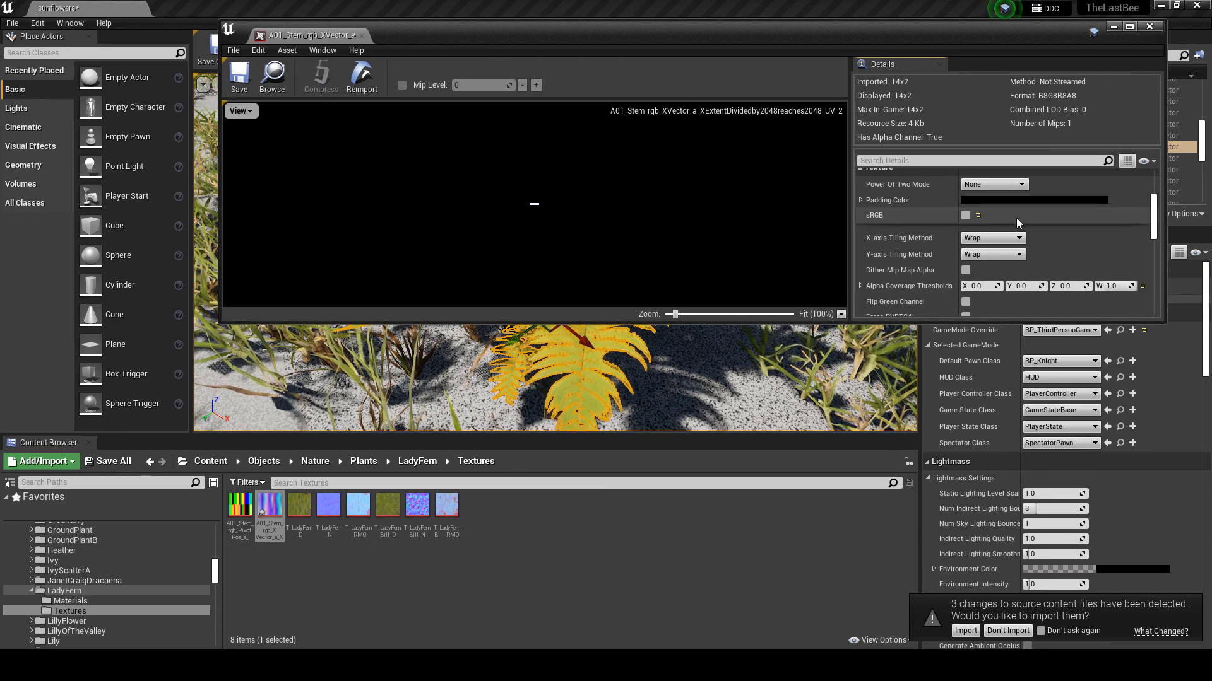
pyautogui.scroll(-6, 1055, 230)
pyautogui.click(1026, 192)
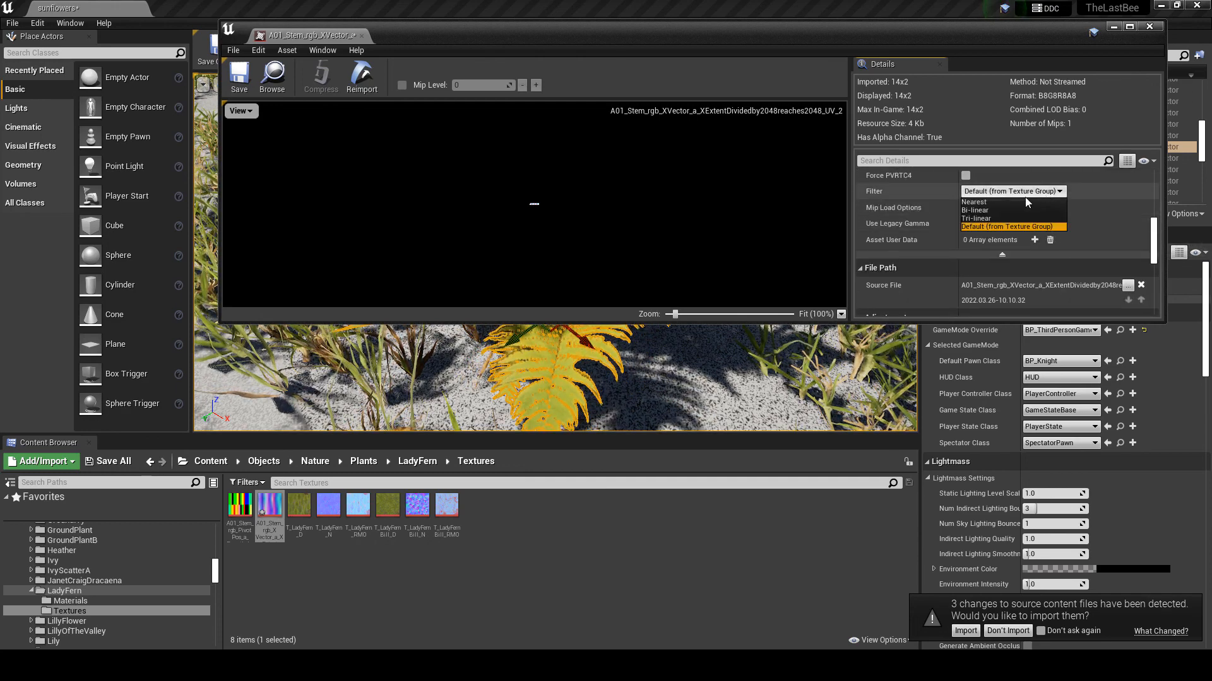
pyautogui.click(972, 202)
# - Set the XVector texture's texture group to World, then save and close the texture
pyautogui.scroll(-6, 978, 218)
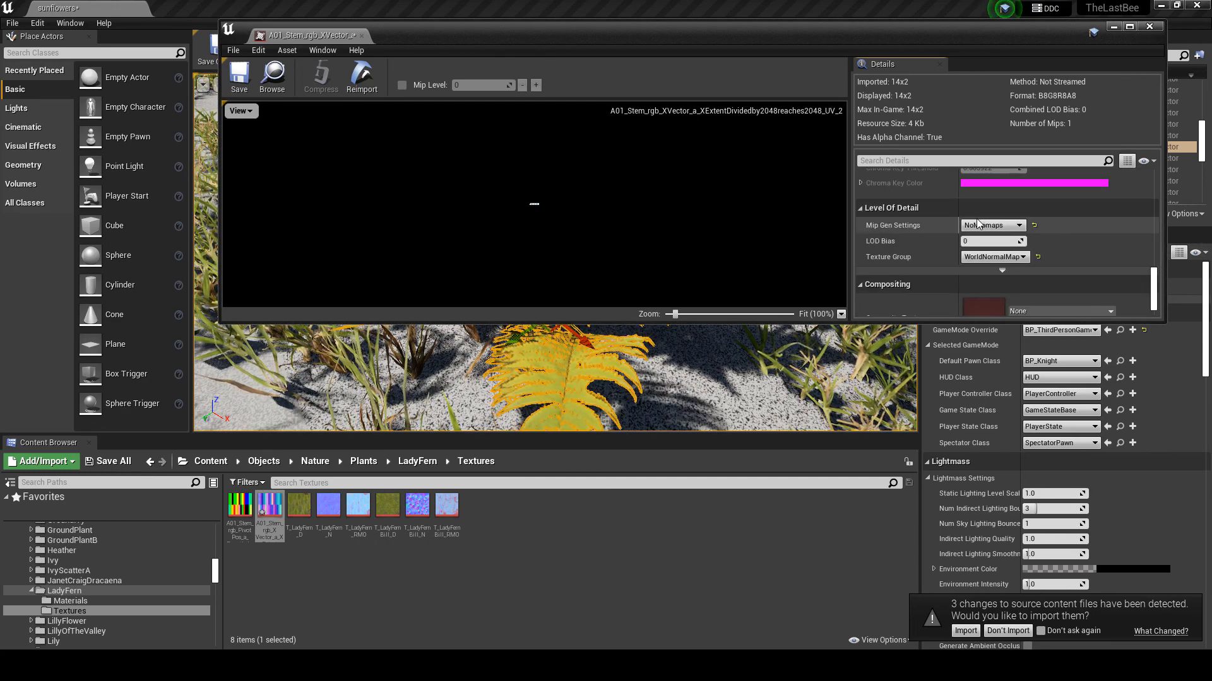
pyautogui.click(994, 257)
pyautogui.click(985, 284)
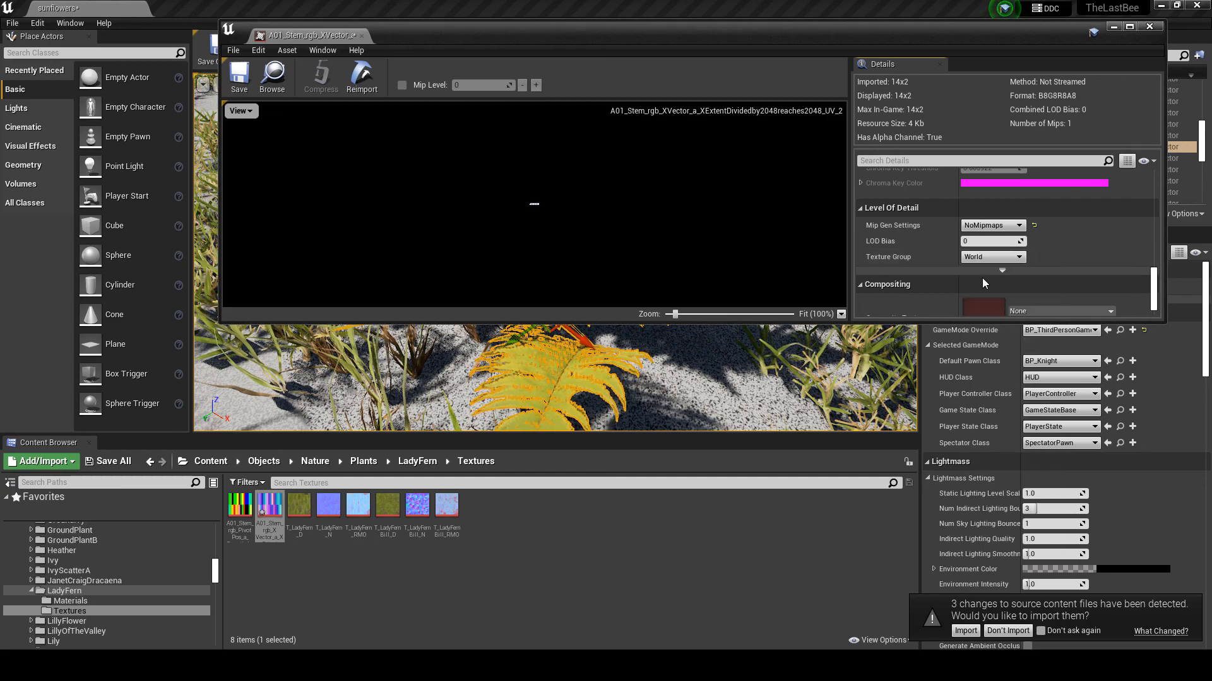
pyautogui.click(239, 74)
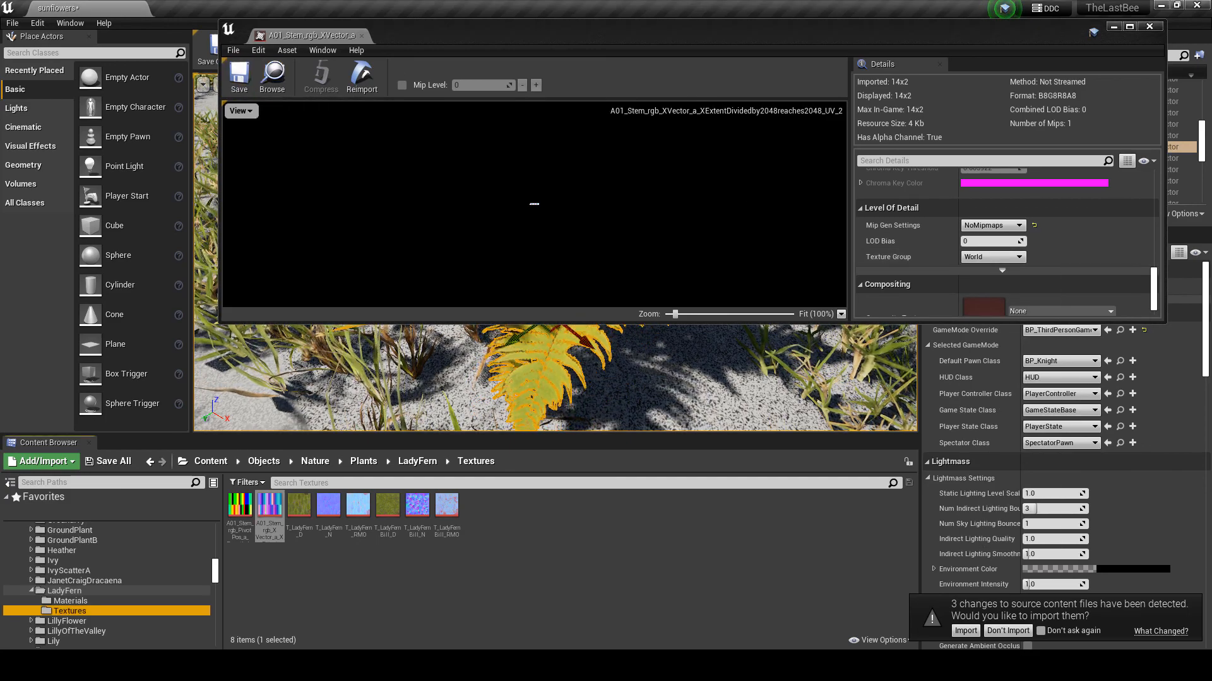
pyautogui.click(1146, 31)
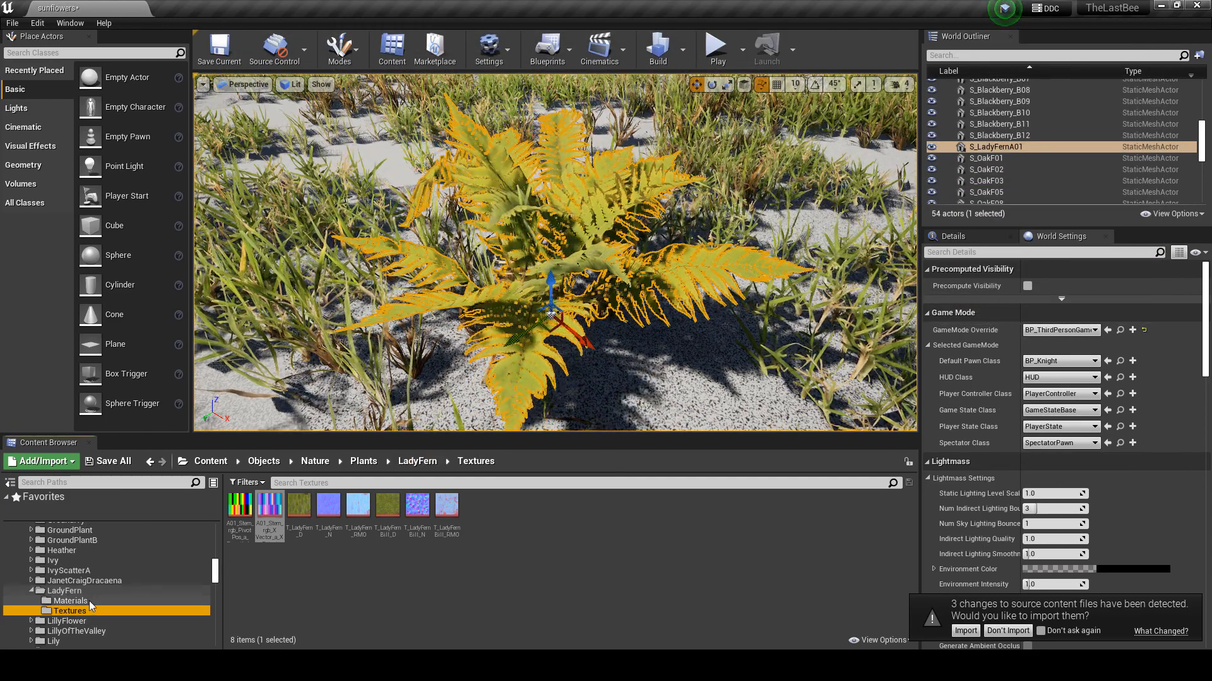
# - In MI_LadyFernA, assign the A01_Stem PivotPos texture to the Position and Index parameter and the A01_Stem XVector texture to X-Vector And X-Extent
pyautogui.click(89, 601)
pyautogui.doubleClick(240, 504)
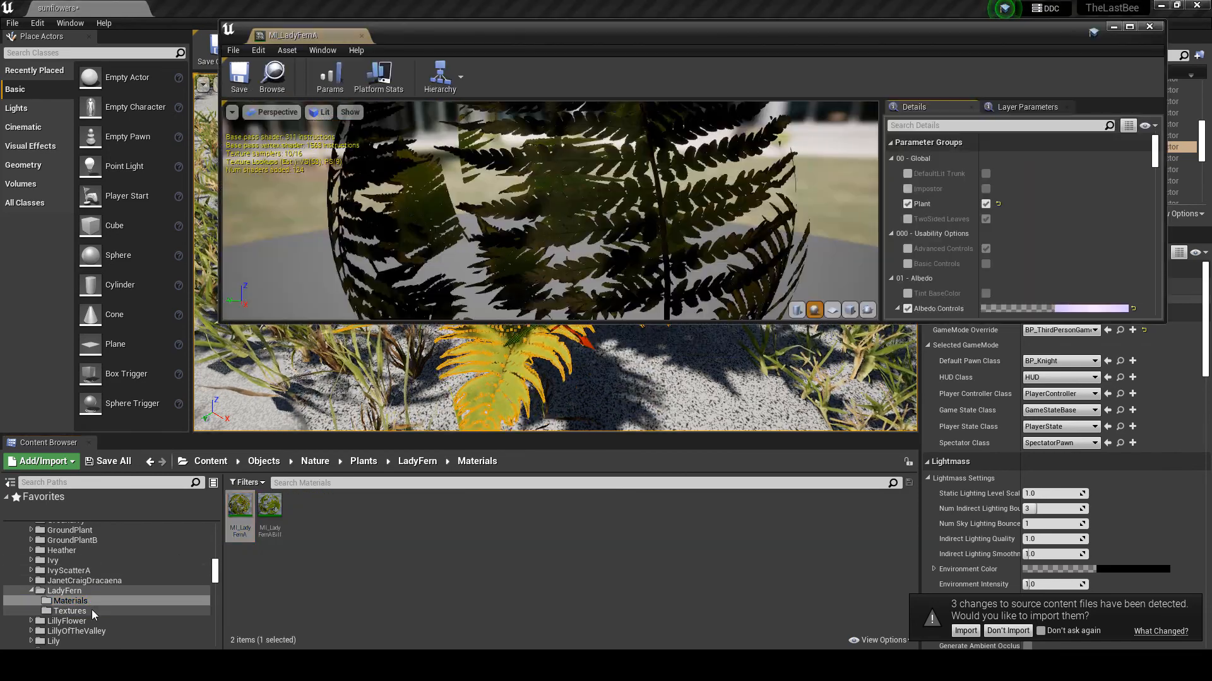
pyautogui.click(92, 609)
pyautogui.moveTo(860, 35); pyautogui.dragTo(611, 33)
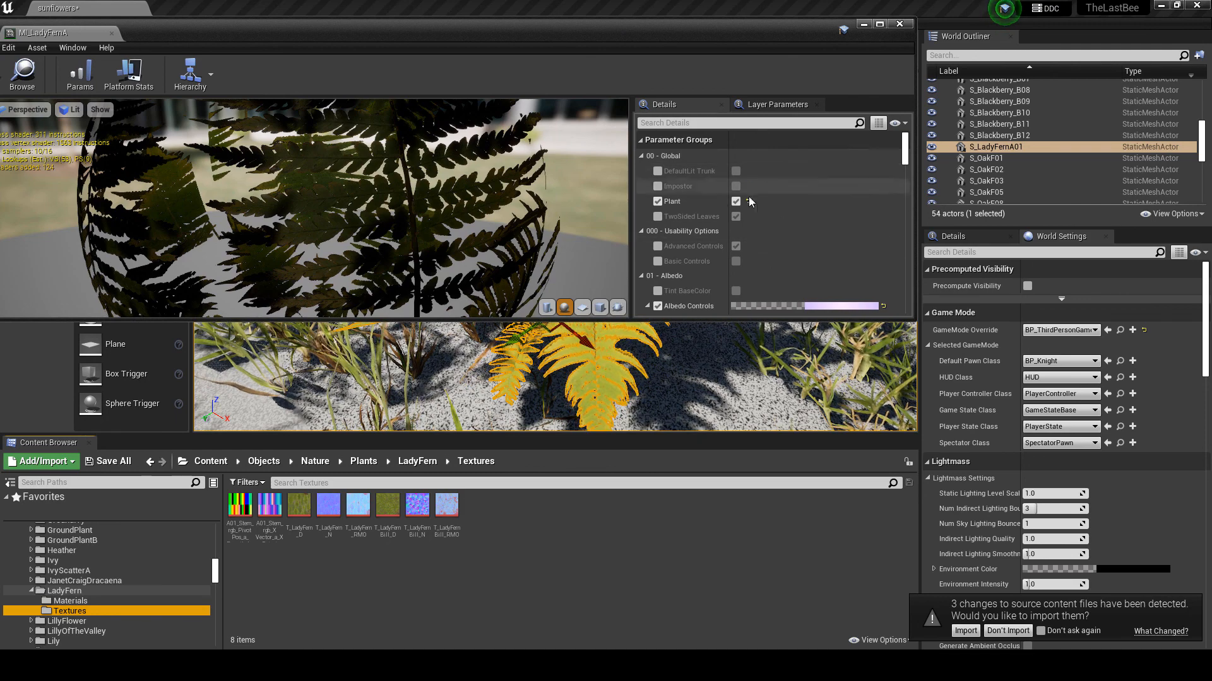
pyautogui.moveTo(906, 152); pyautogui.dragTo(908, 210)
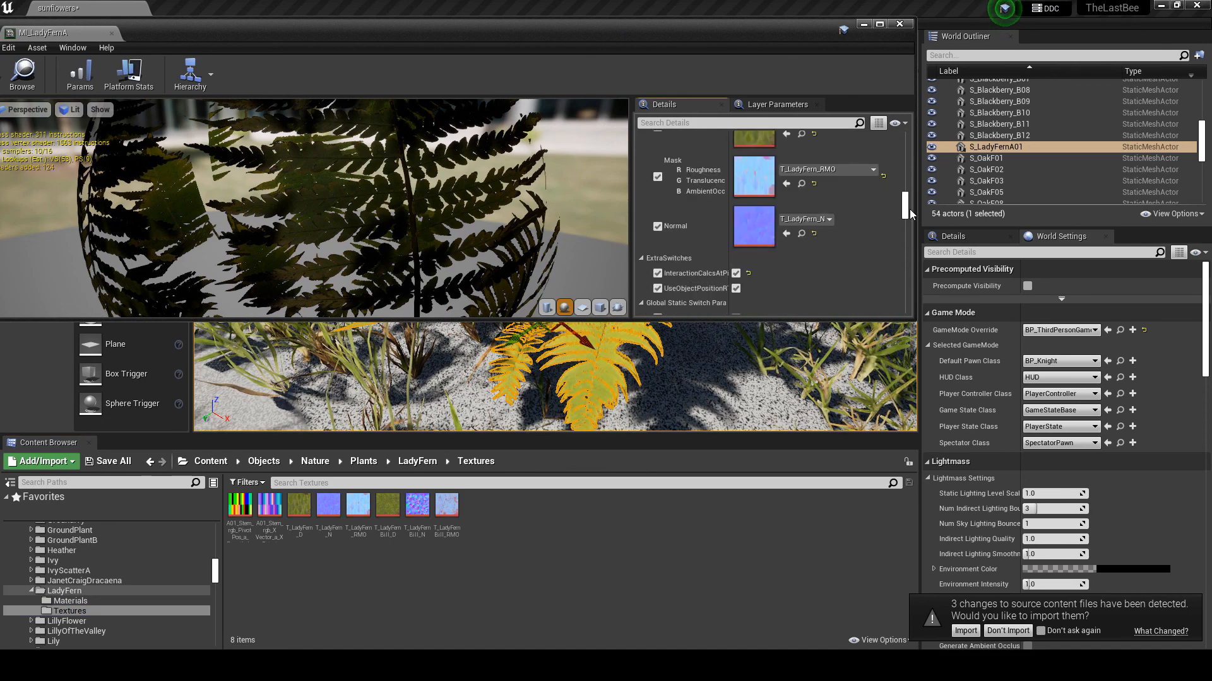
pyautogui.scroll(4, 848, 216)
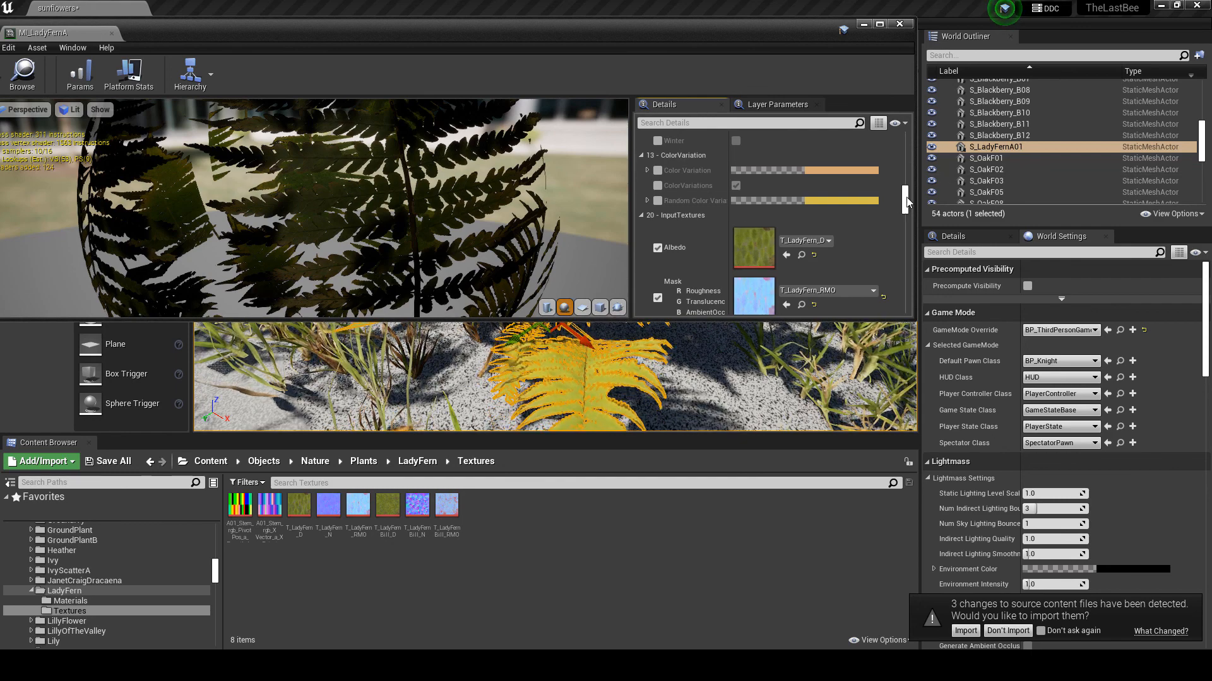
pyautogui.moveTo(907, 202); pyautogui.dragTo(902, 242)
pyautogui.scroll(-1, 682, 154)
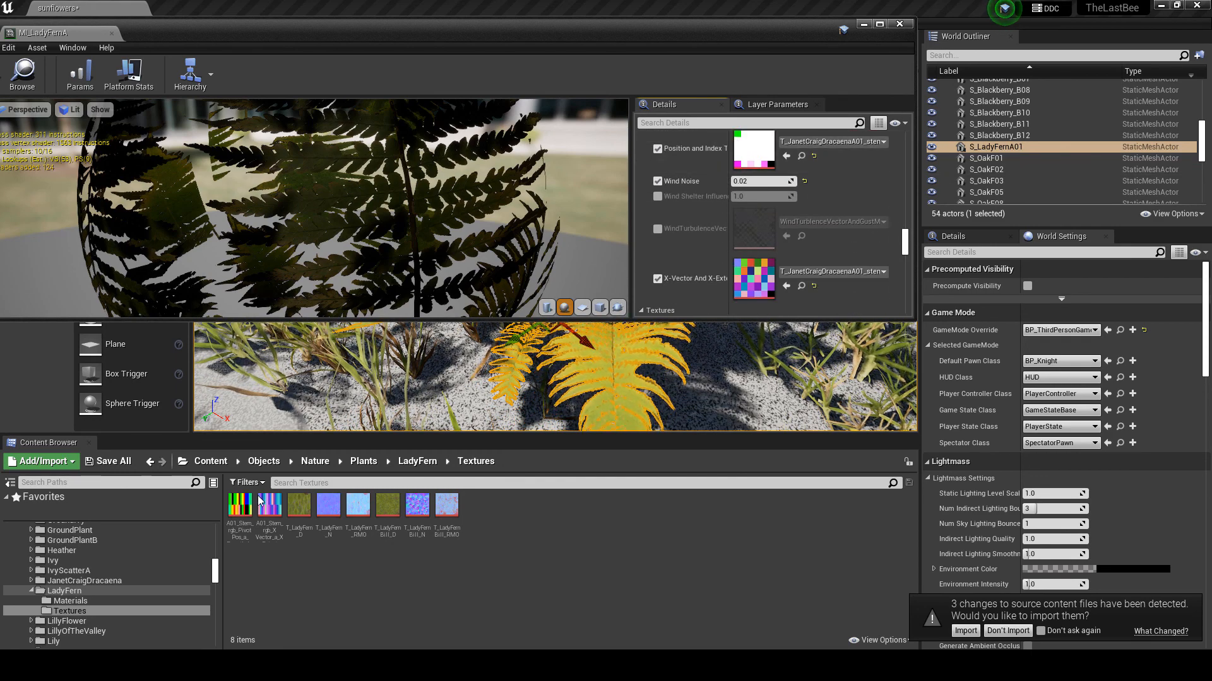
pyautogui.moveTo(240, 505); pyautogui.dragTo(754, 150)
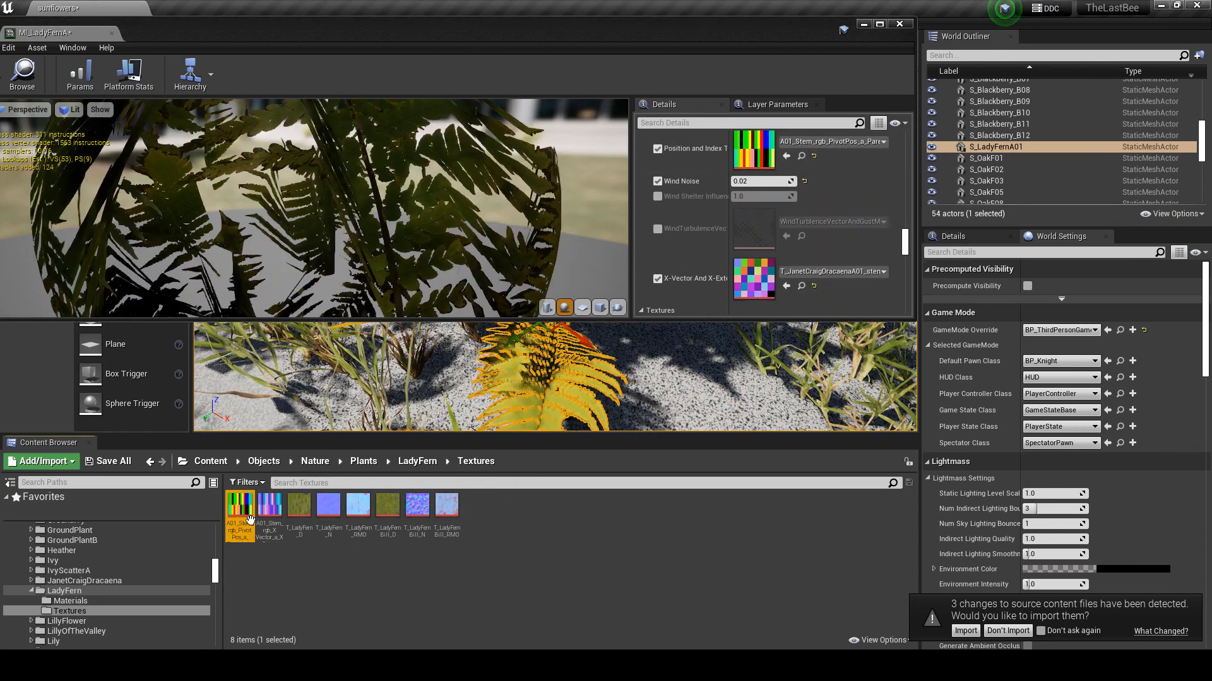
pyautogui.moveTo(269, 504); pyautogui.dragTo(754, 278)
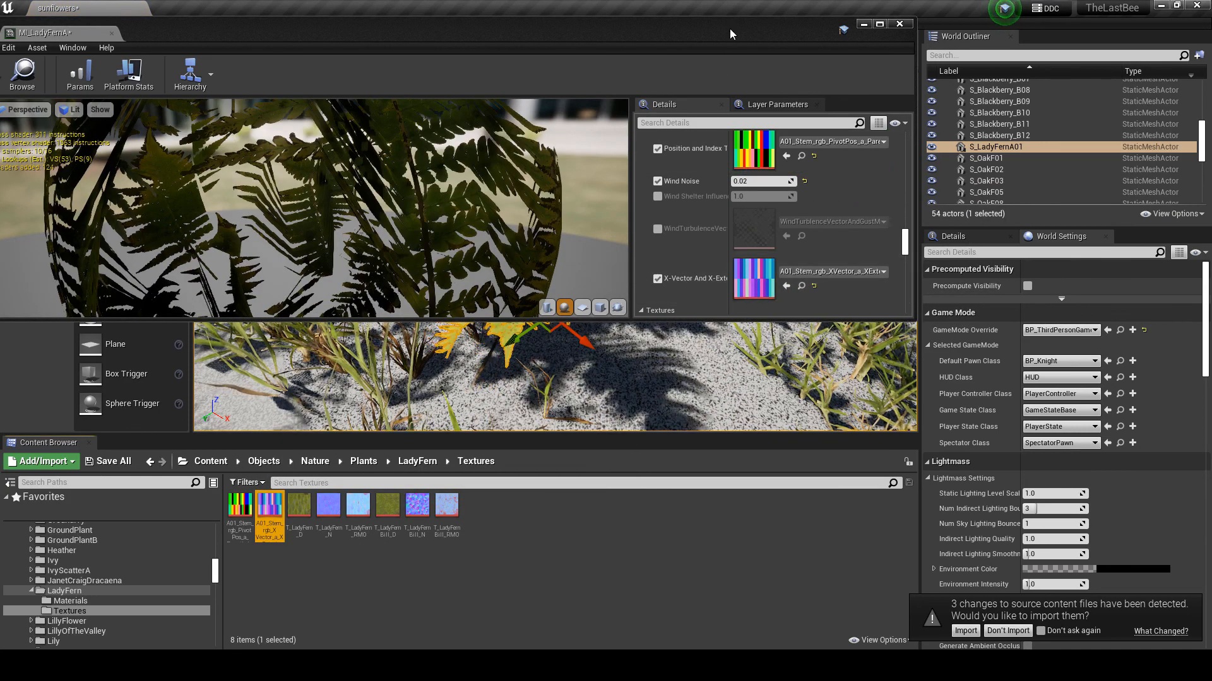
# - With the fern in the level kept in view, enable Stiffness 1 in MI_LadyFernA's Wind Setting 1 and set it to 0
pyautogui.moveTo(730, 34); pyautogui.dragTo(682, 460)
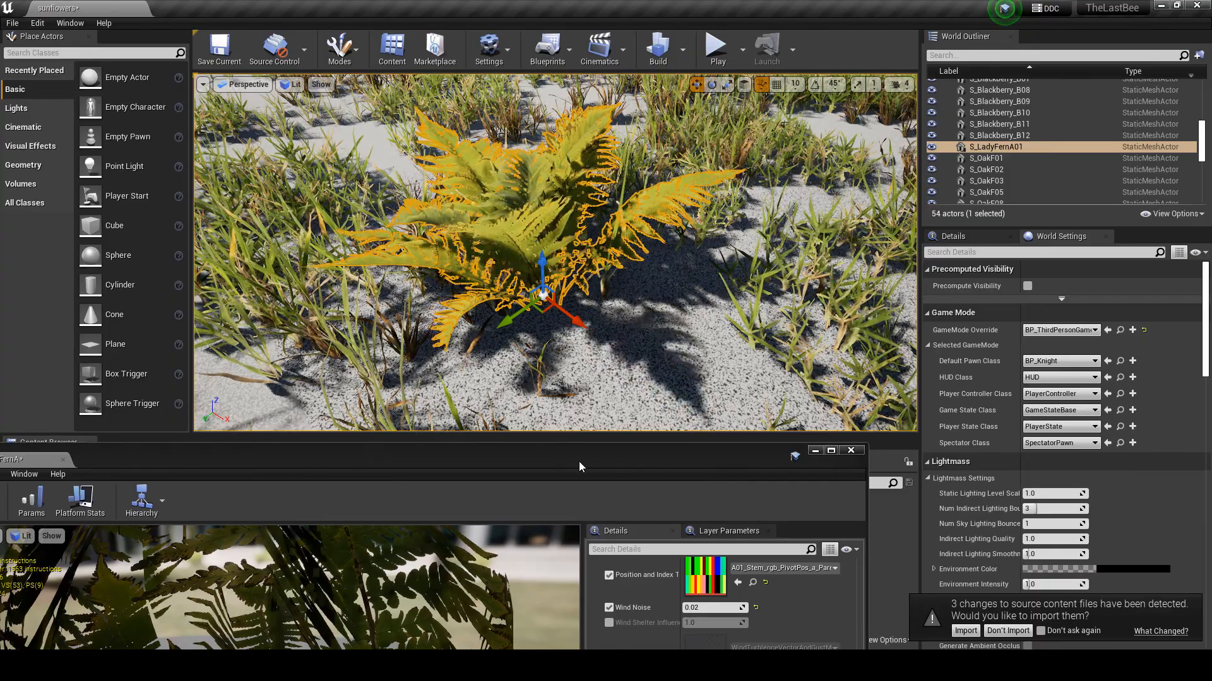
pyautogui.moveTo(580, 467); pyautogui.dragTo(790, 89)
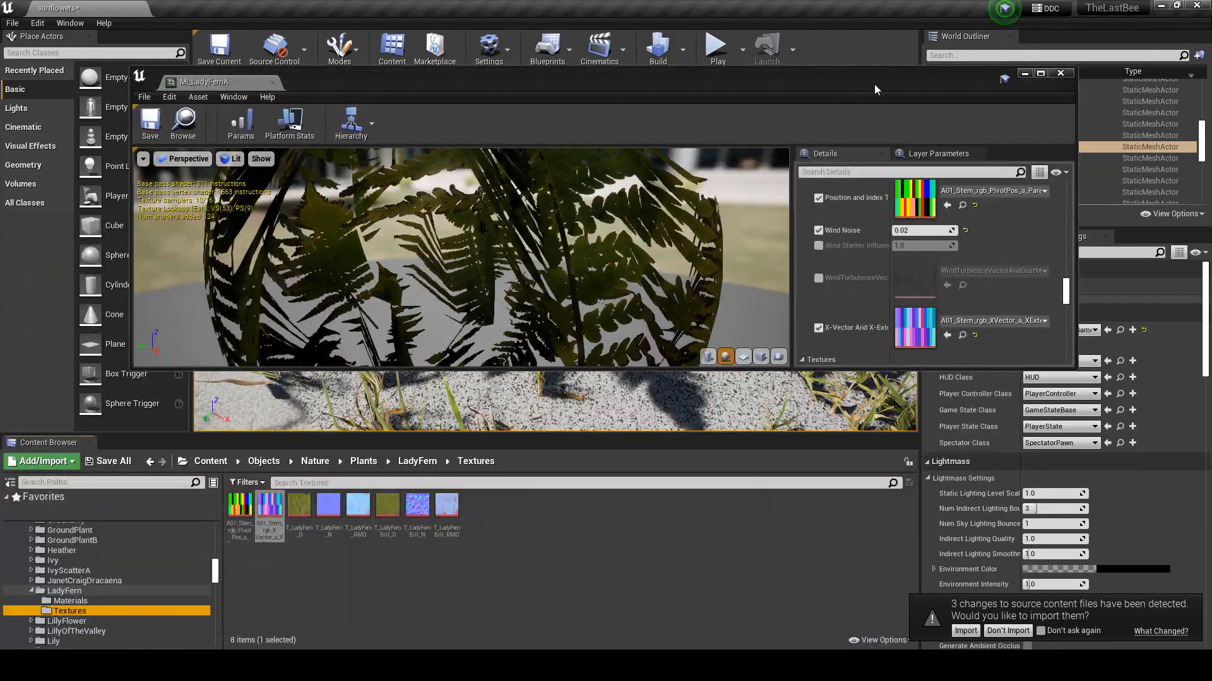
pyautogui.moveTo(873, 89); pyautogui.dragTo(278, 215)
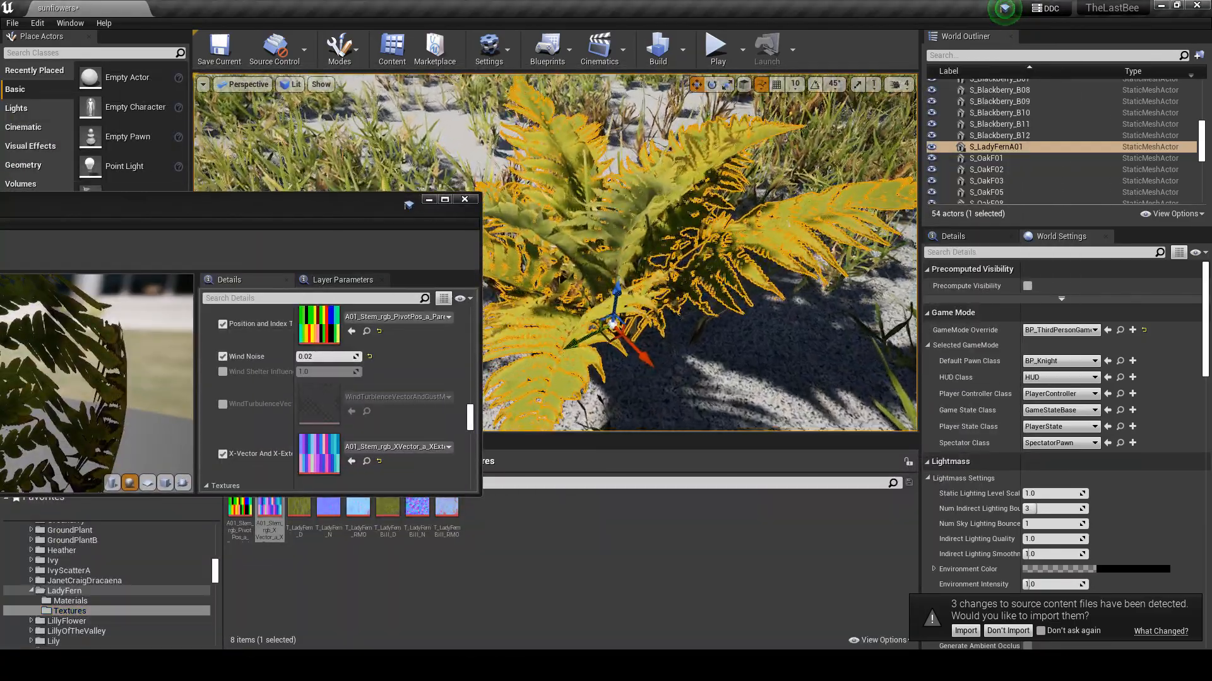
pyautogui.scroll(-5, 373, 404)
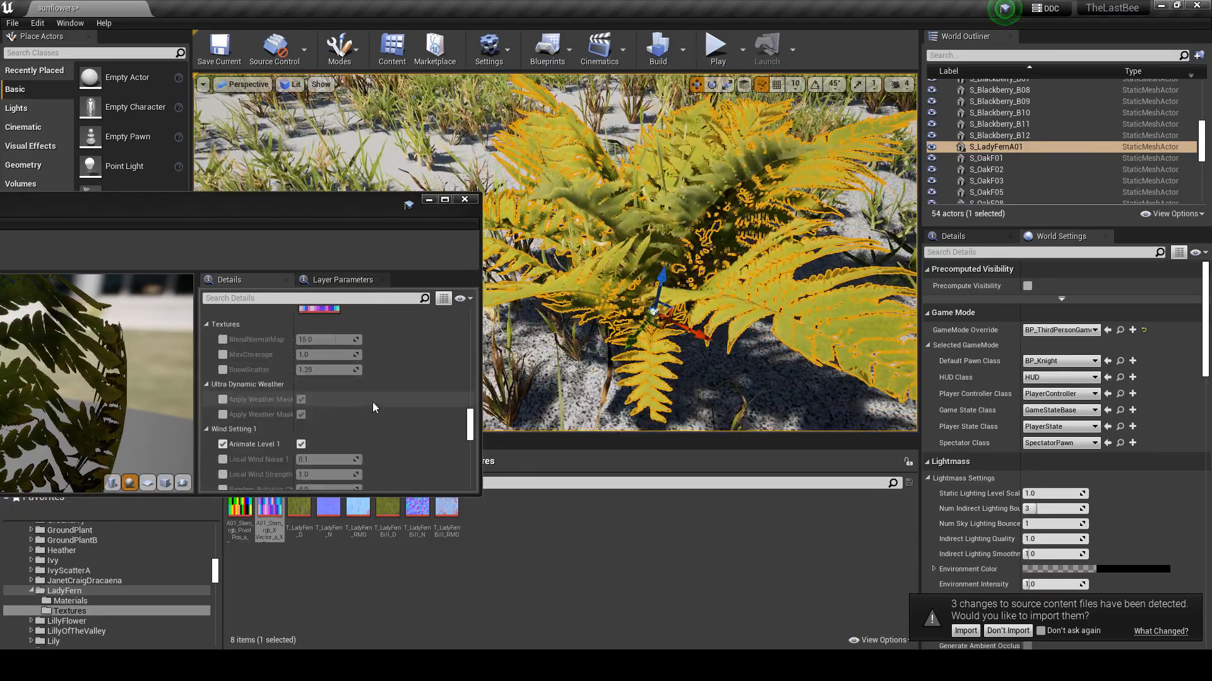
pyautogui.scroll(-2, 384, 400)
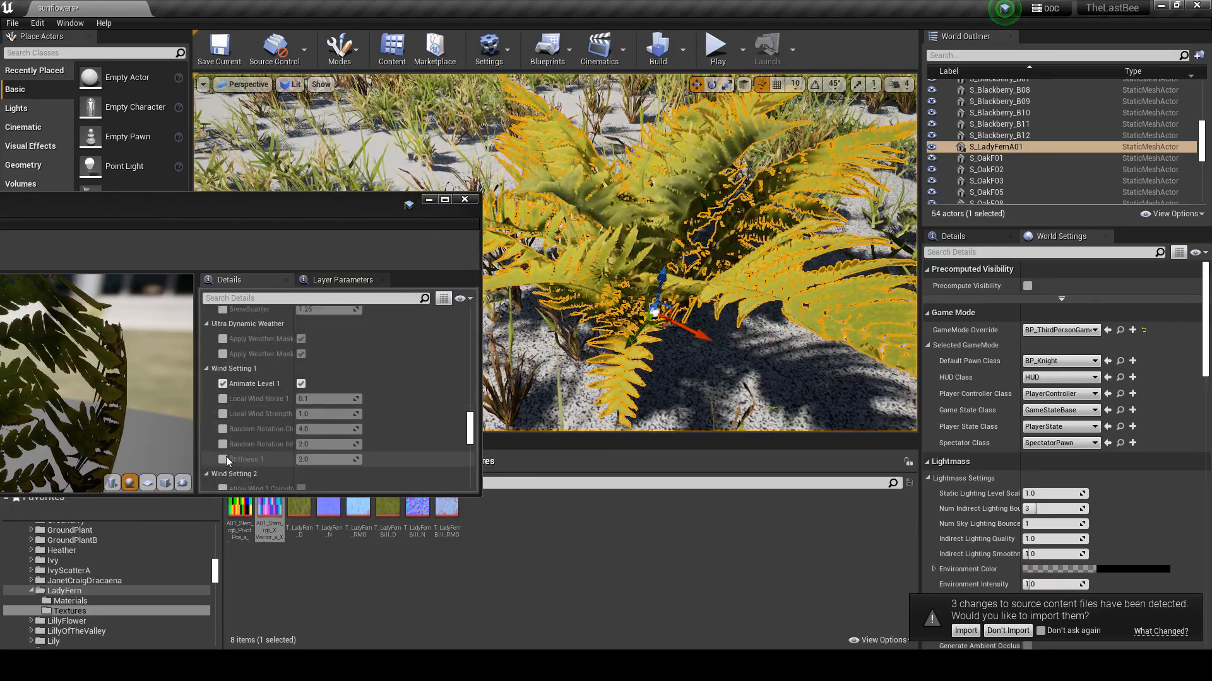
pyautogui.click(222, 460)
pyautogui.click(323, 460)
pyautogui.write('0')
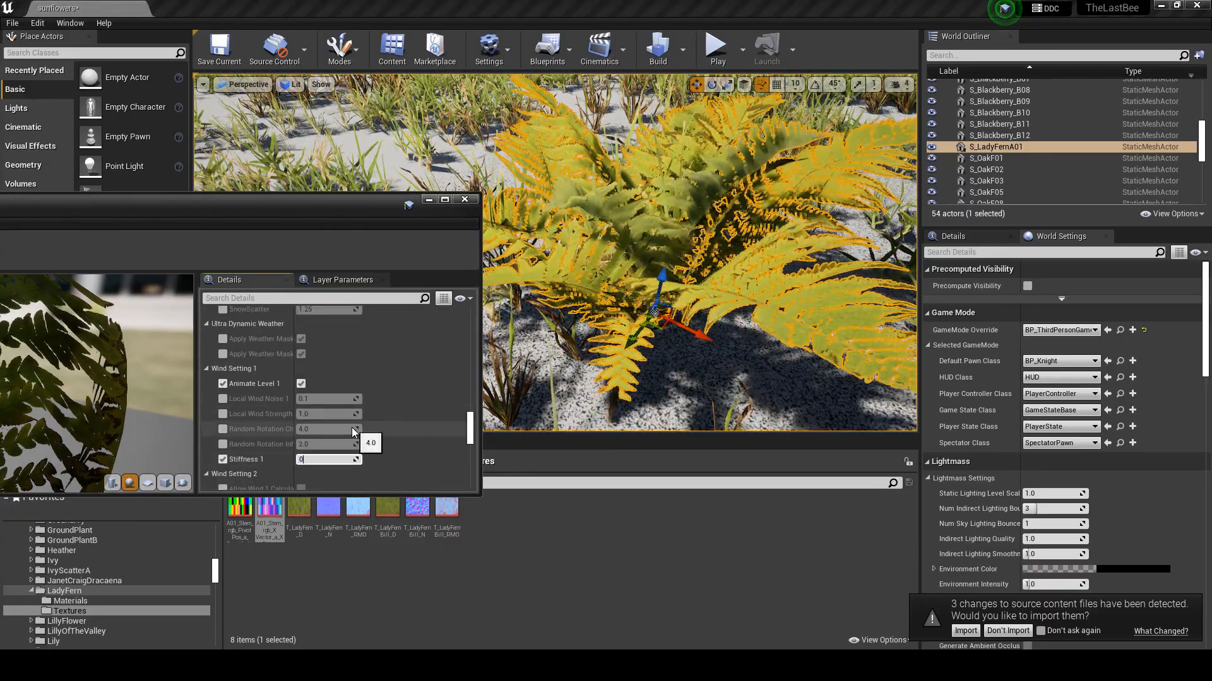
pyautogui.press('Return')
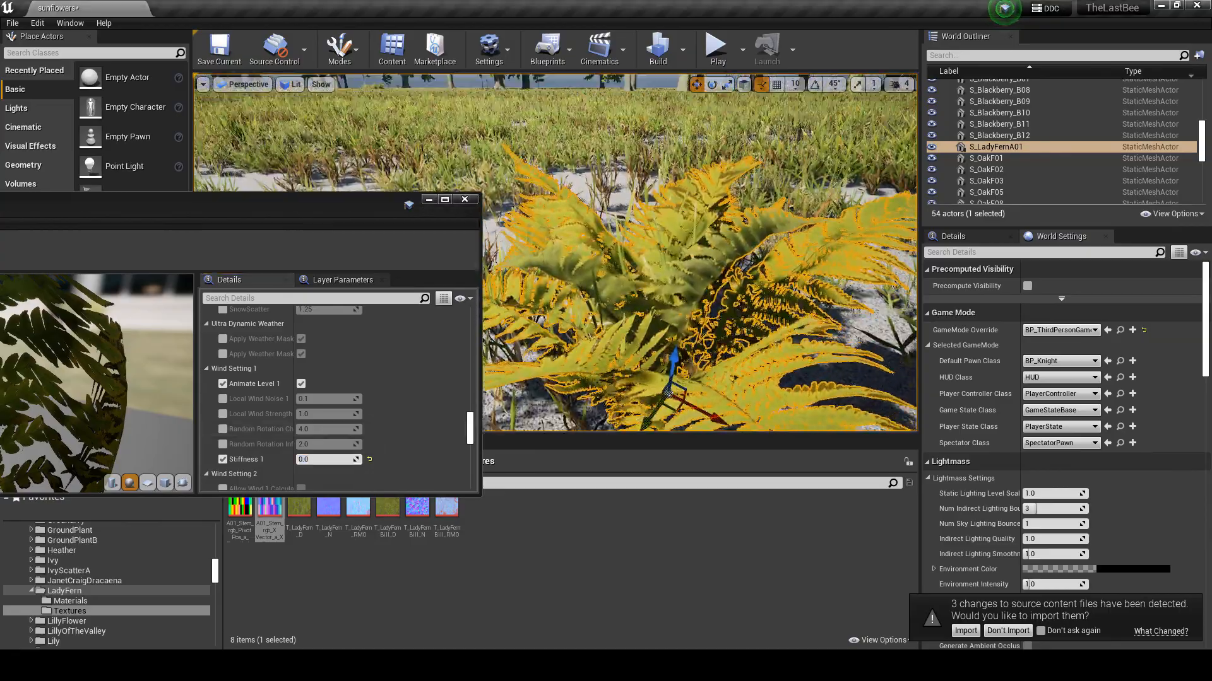
pyautogui.moveTo(601, 128); pyautogui.dragTo(601, 196, button='right')
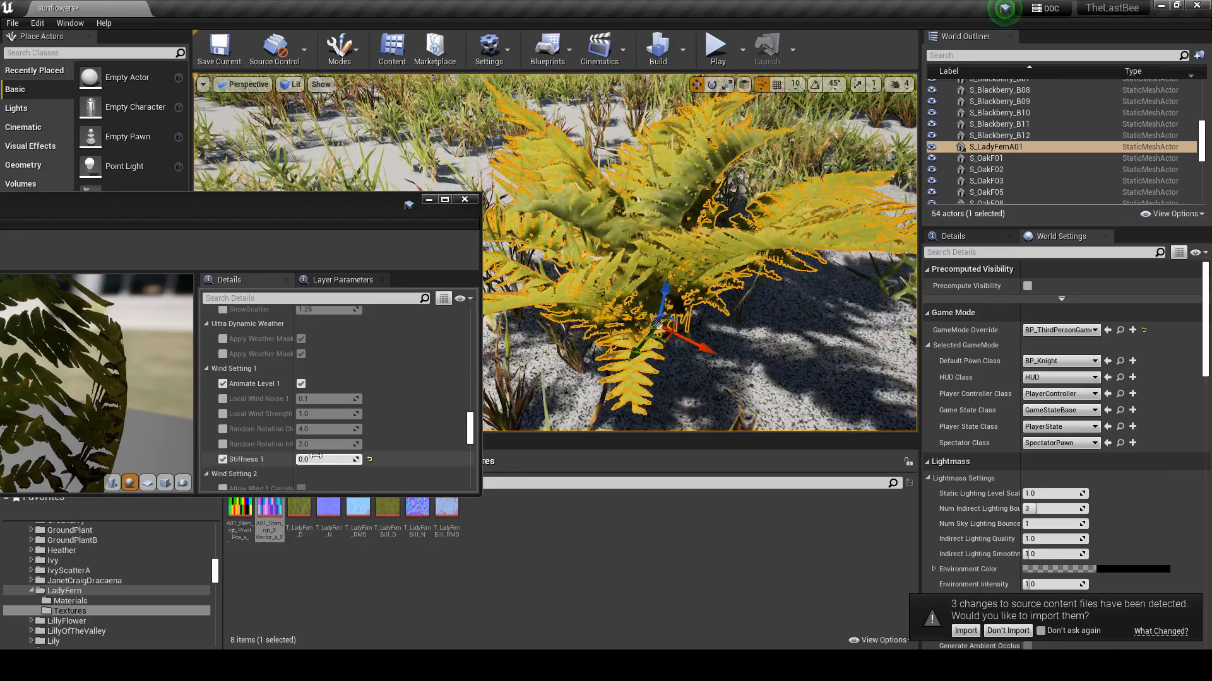
# - Test Stiffness 1 at 100 on the fern in the level, and set it back to 0
pyautogui.click(325, 459)
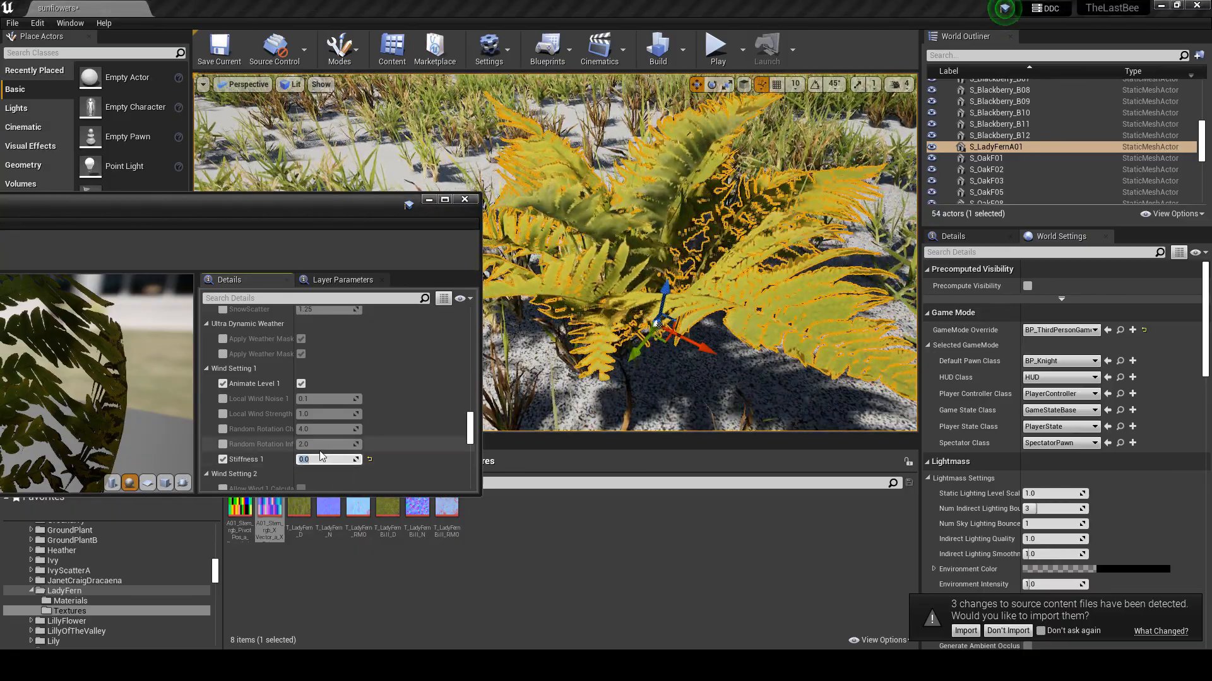
pyautogui.write('100')
pyautogui.press('Return')
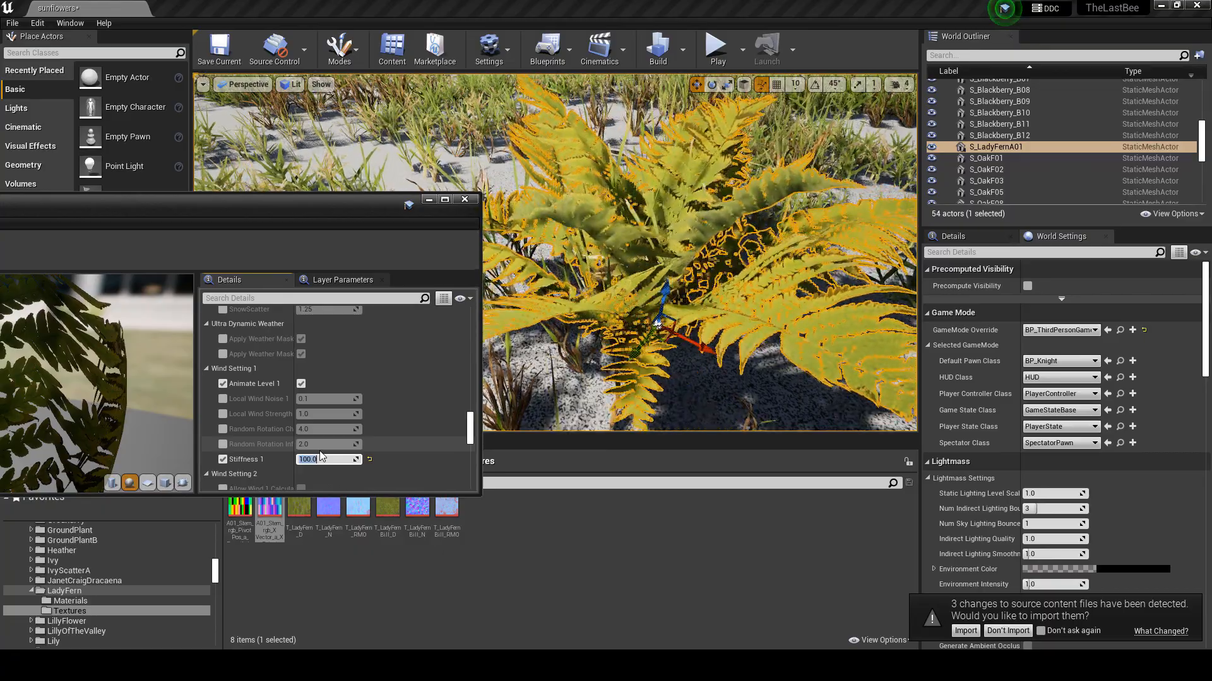
pyautogui.write('0')
pyautogui.press('Return')
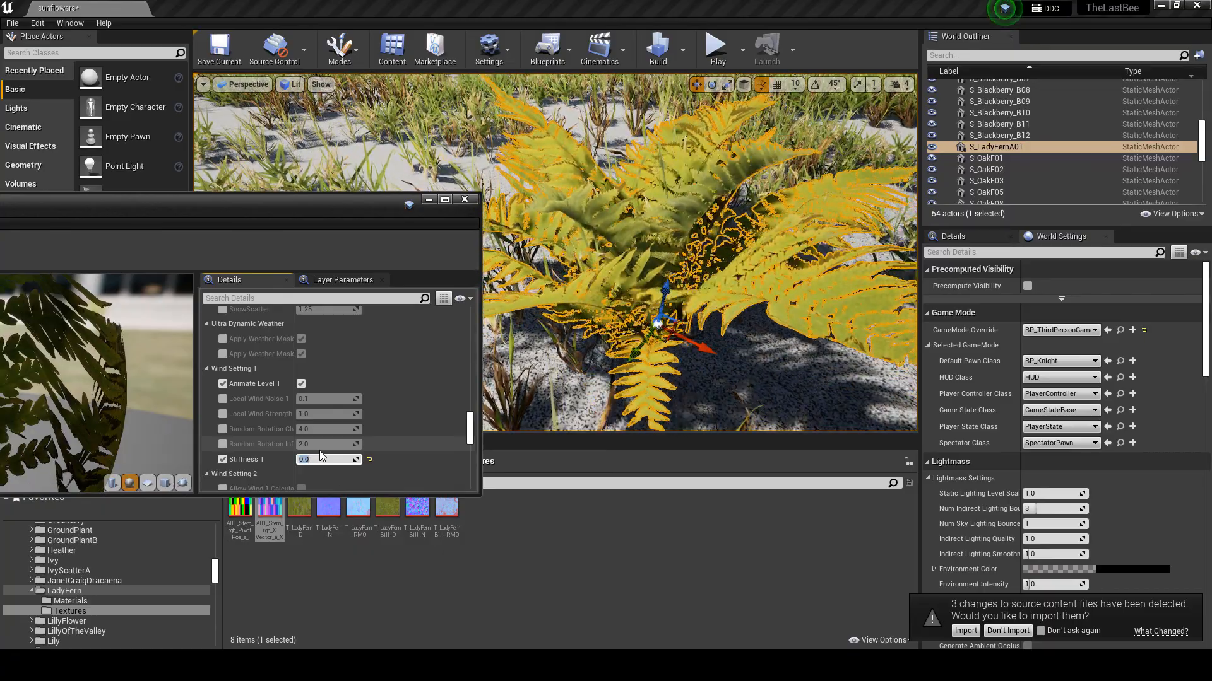
pyautogui.moveTo(690, 237); pyautogui.dragTo(682, 241, button='right')
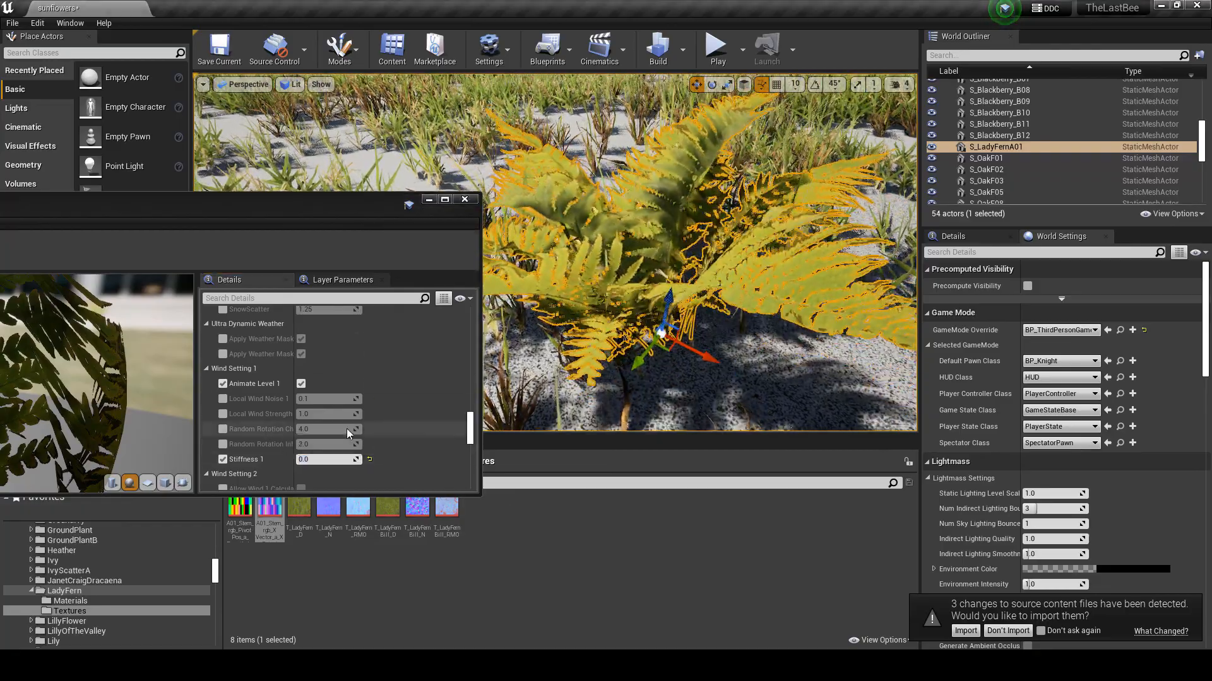
# - Test Stiffness 2 in Wind Setting 2 at 10 and 20 on the fern, and set it back to 0
pyautogui.scroll(-5, 346, 429)
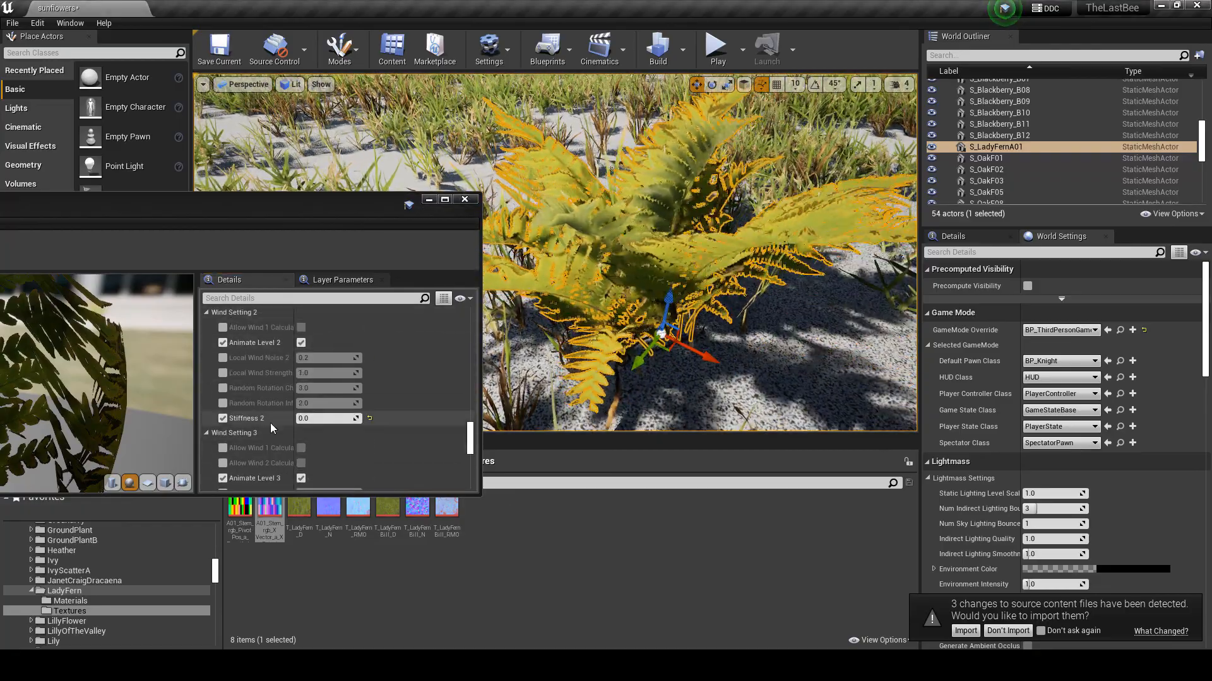
pyautogui.click(328, 419)
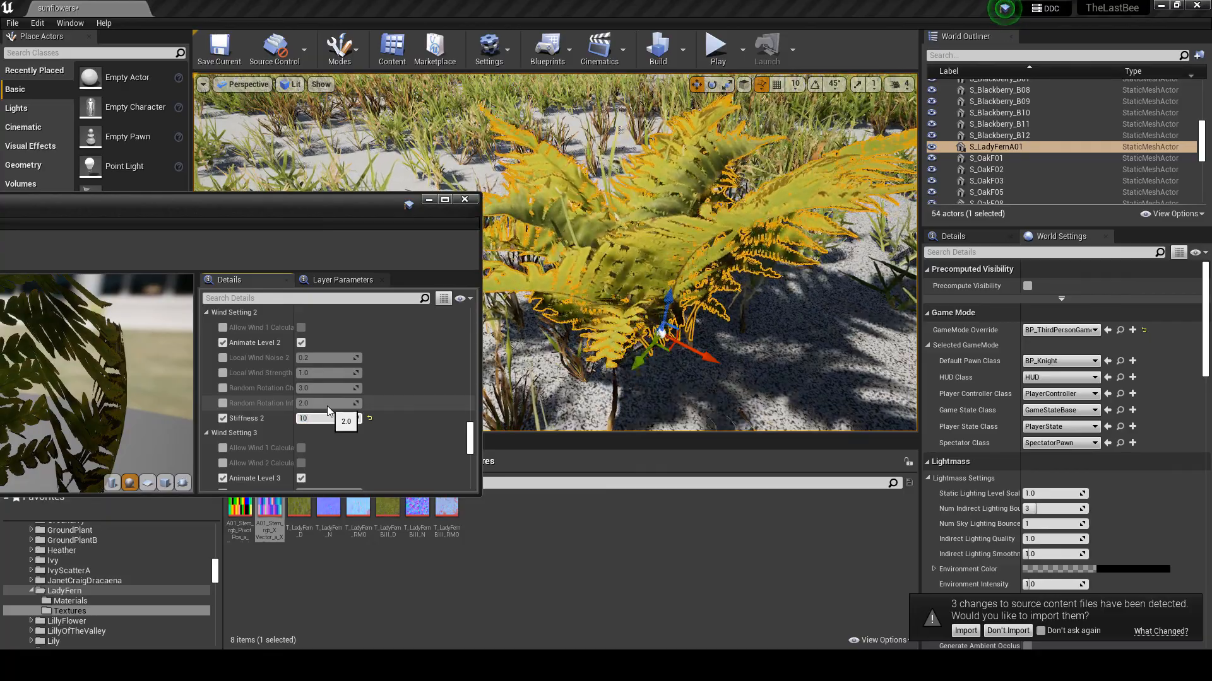
pyautogui.write('10')
pyautogui.press('Return')
pyautogui.write('20')
pyautogui.press('Return')
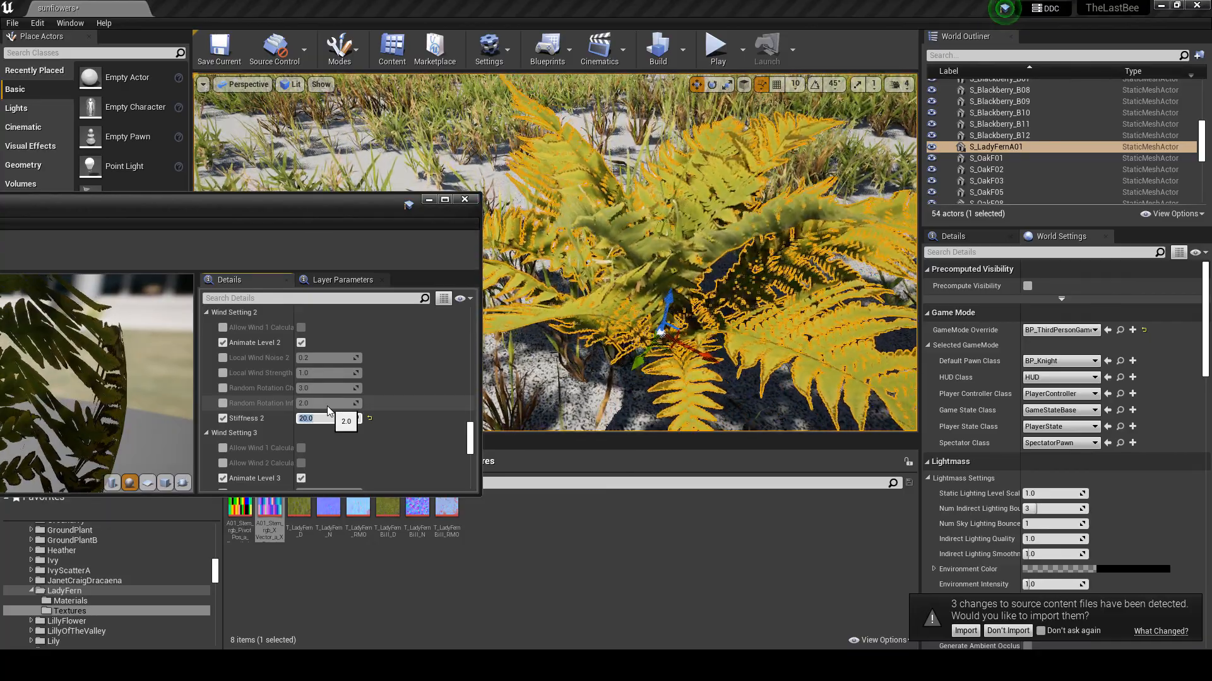
pyautogui.write('0')
pyautogui.press('Return')
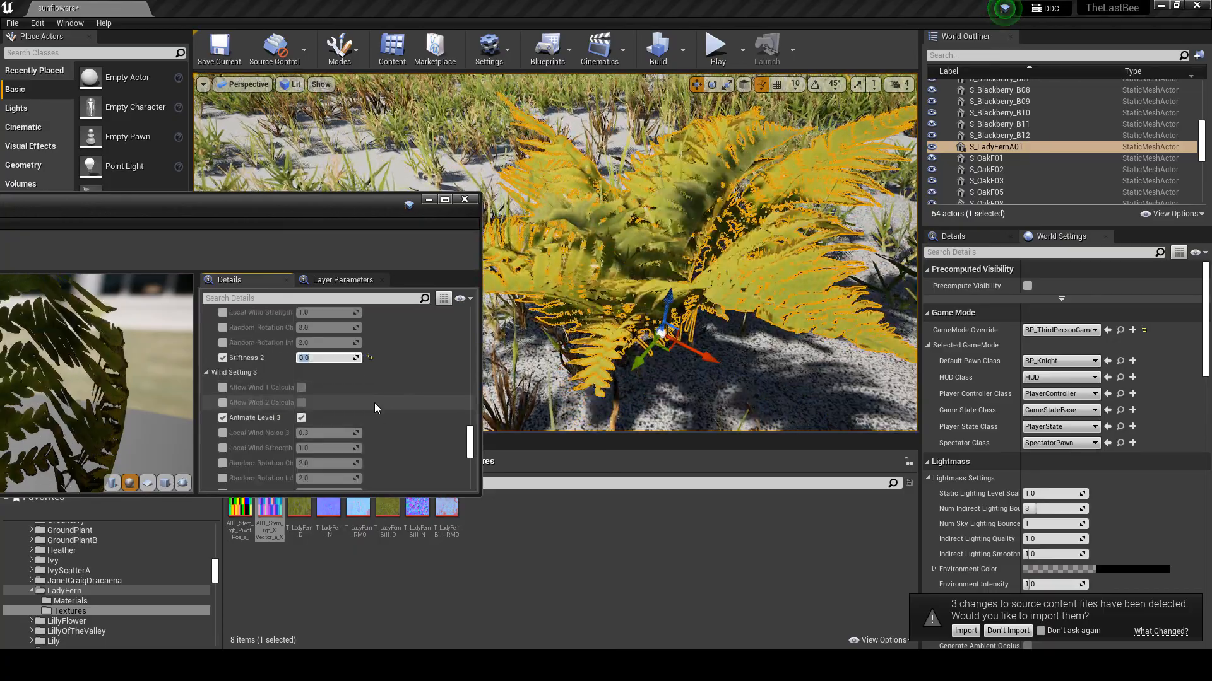
# - Examine the Wind Setting 3 and Wind Setting 4 parameters of MI_LadyFernA
pyautogui.scroll(-3, 383, 395)
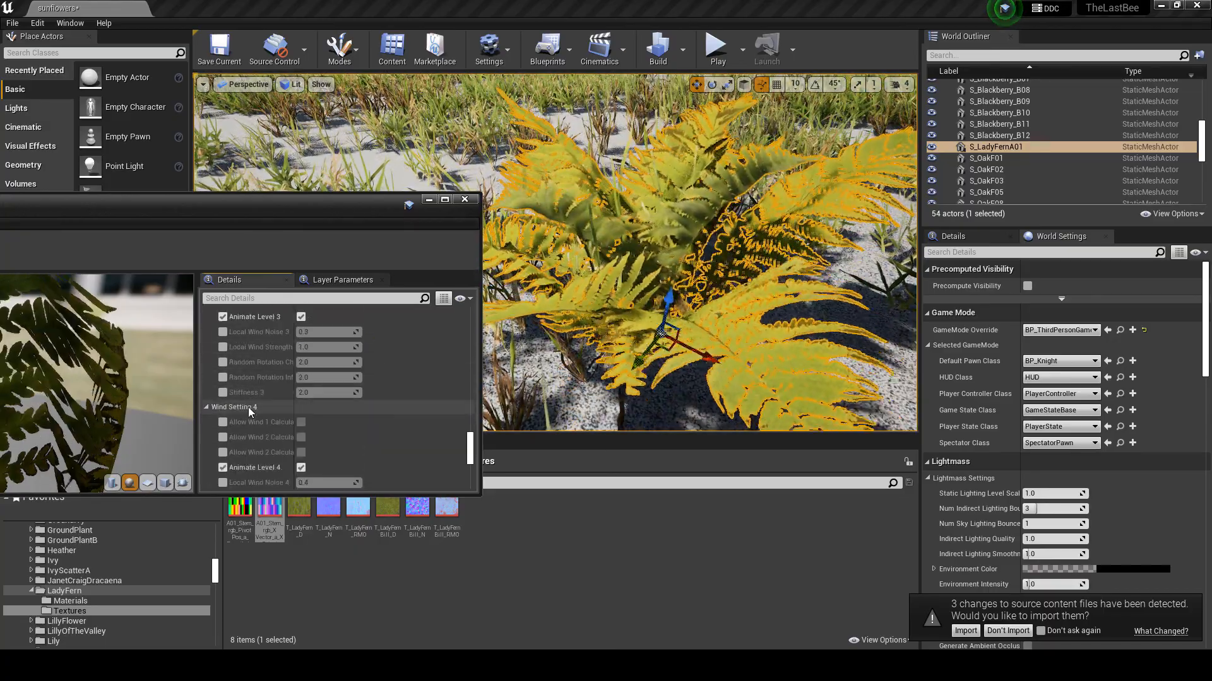
pyautogui.scroll(-1, 248, 407)
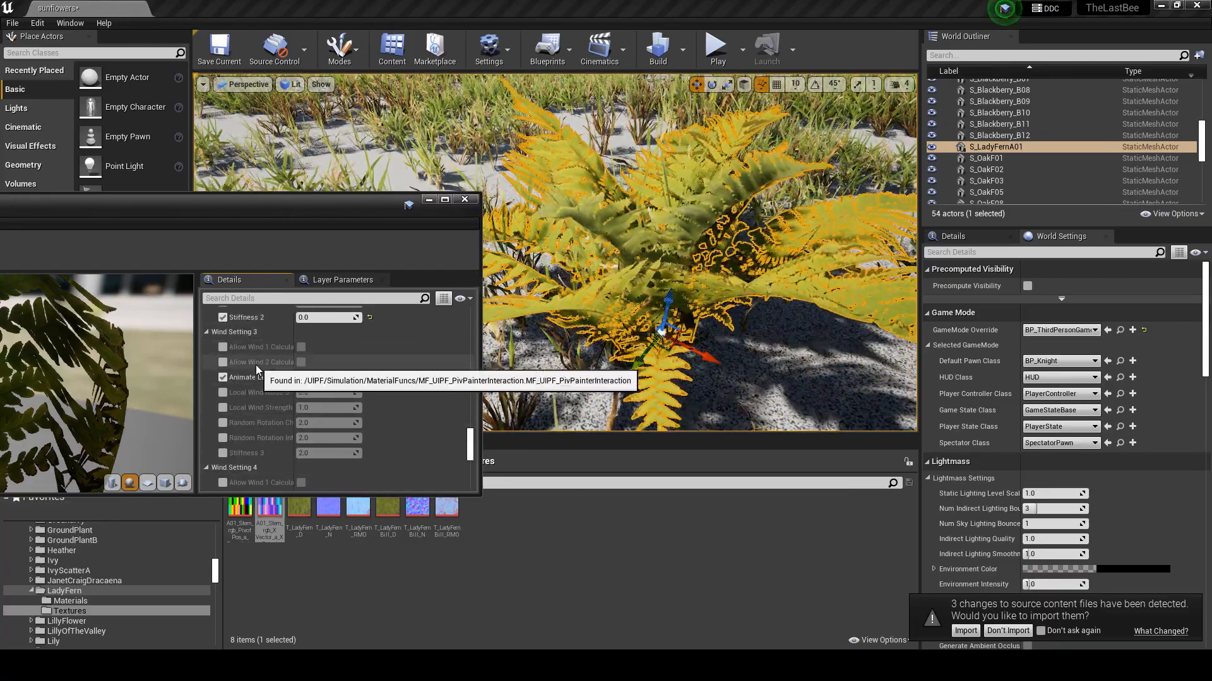
pyautogui.scroll(-4, 299, 385)
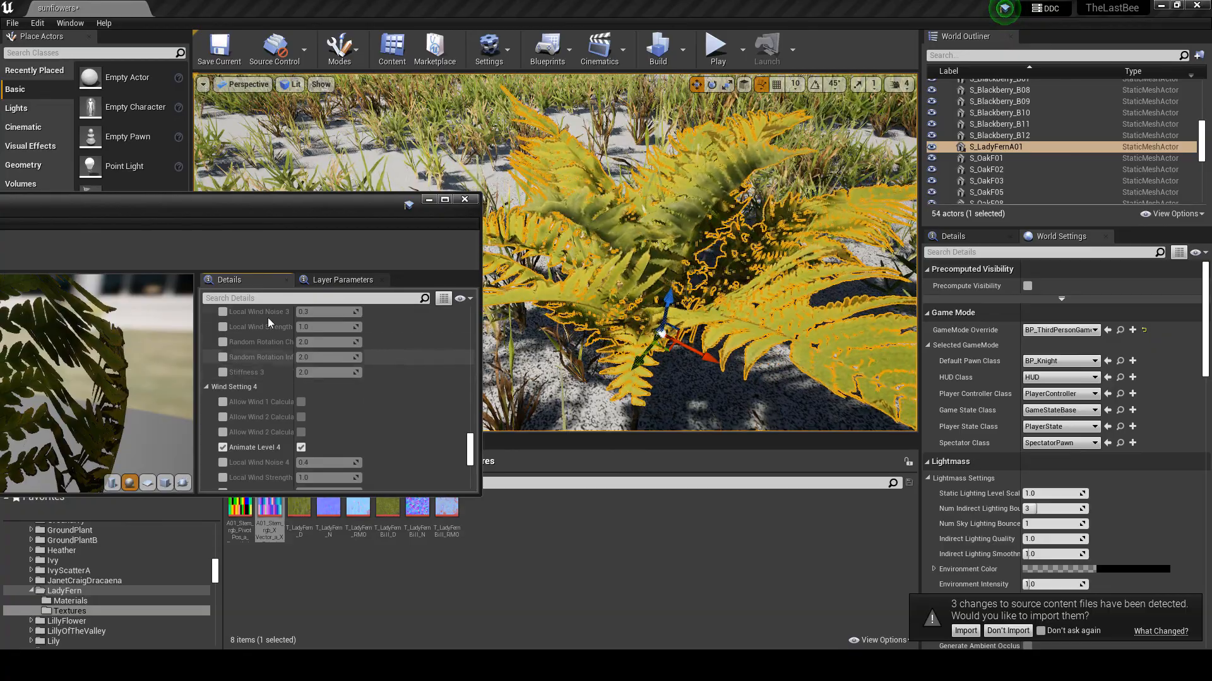
pyautogui.scroll(-1, 319, 382)
pyautogui.scroll(-1, 327, 375)
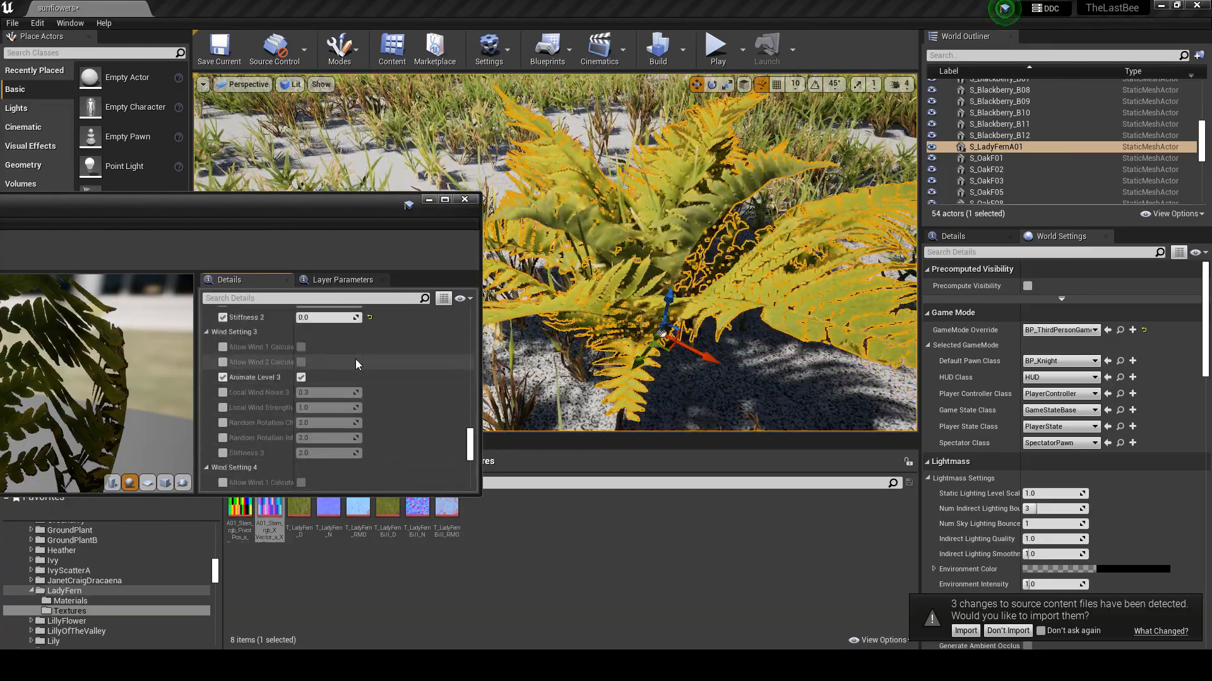
pyautogui.scroll(4, 355, 361)
pyautogui.scroll(-4, 320, 410)
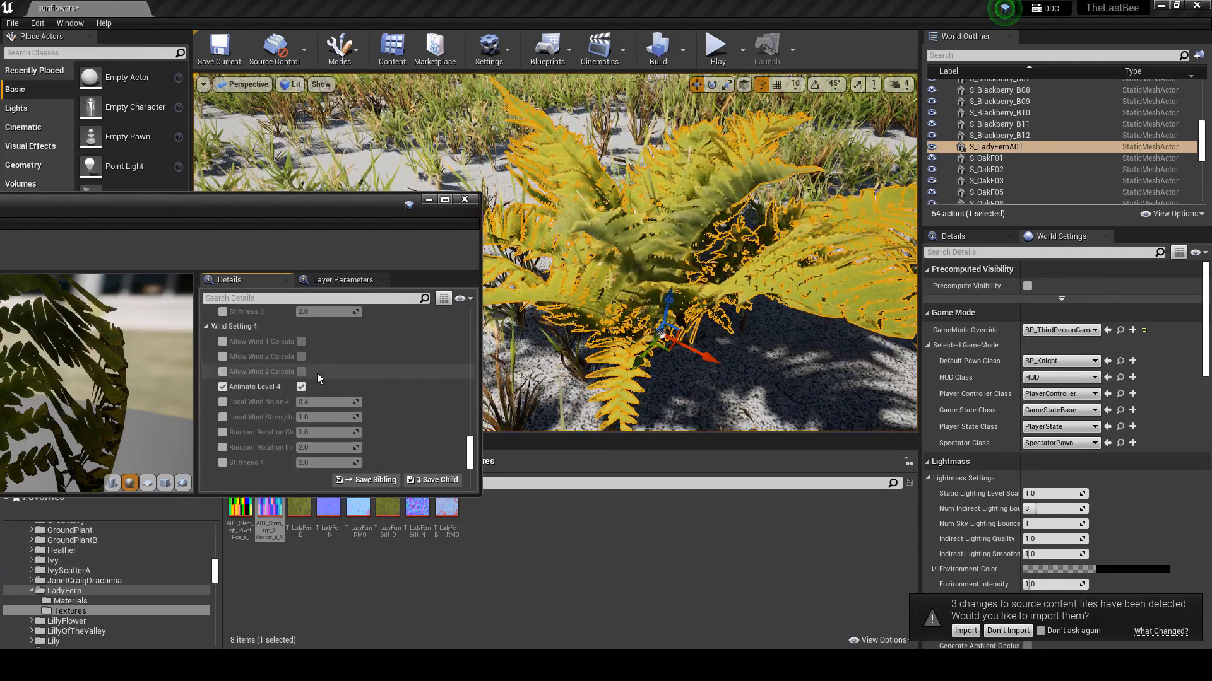
# - Save the MI_LadyFernA material instance and close it
pyautogui.moveTo(315, 206); pyautogui.dragTo(846, 215)
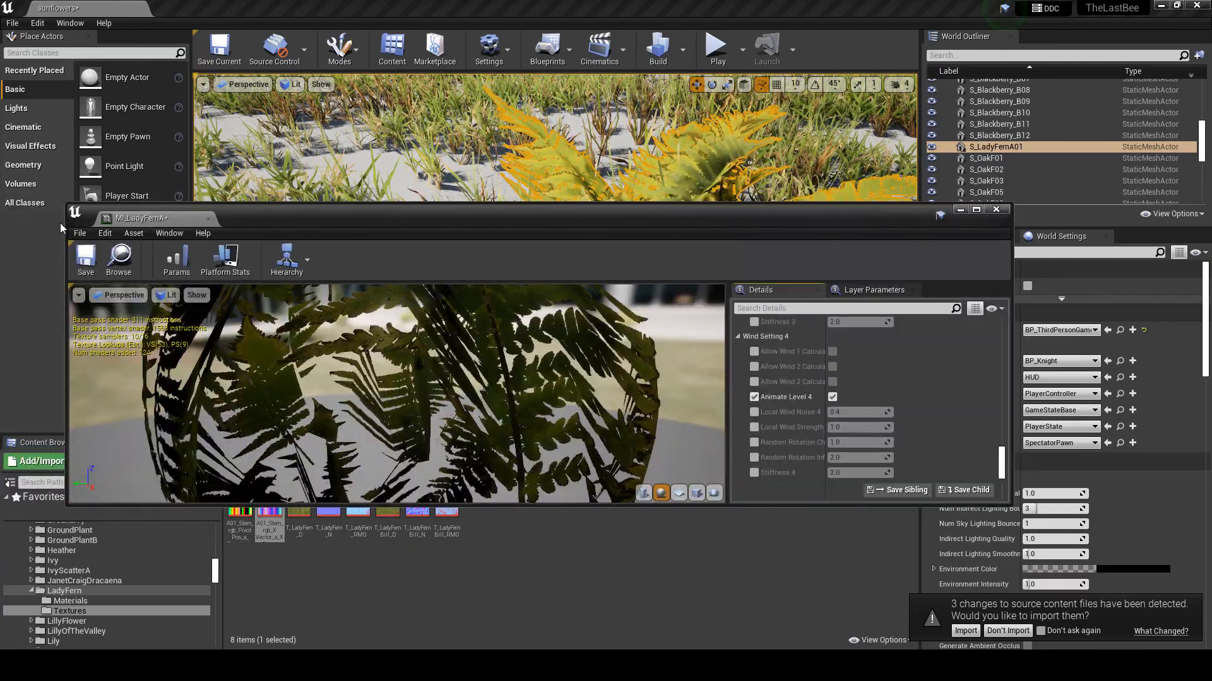
pyautogui.click(85, 259)
pyautogui.click(995, 208)
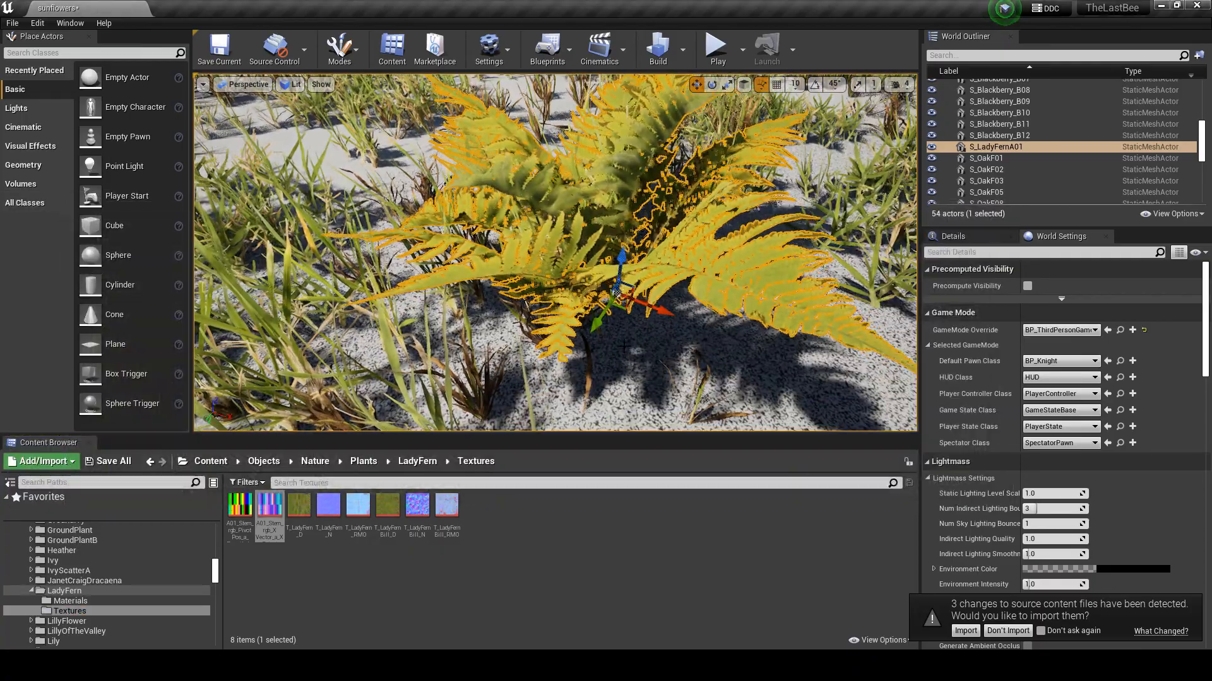
# - Open the MI_LadyFernABill material instance from the LadyFern materials and go to its Position and Index and X-Vector wind texture parameters
pyautogui.click(417, 461)
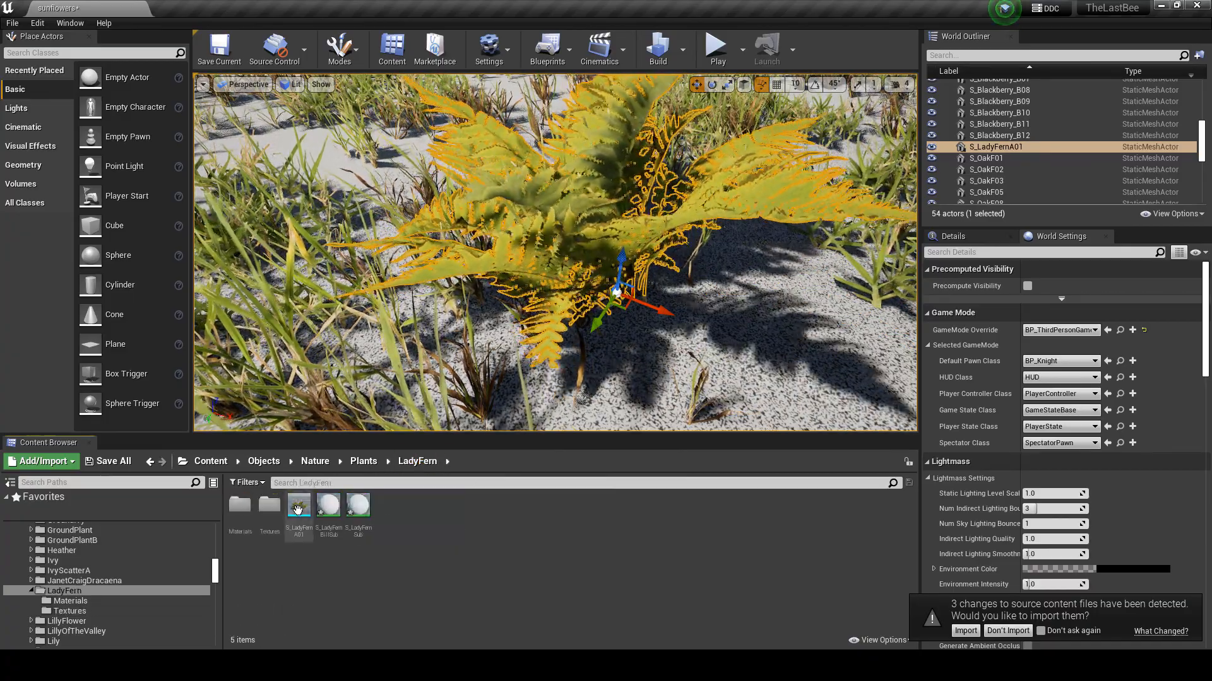
pyautogui.doubleClick(240, 505)
pyautogui.doubleClick(282, 514)
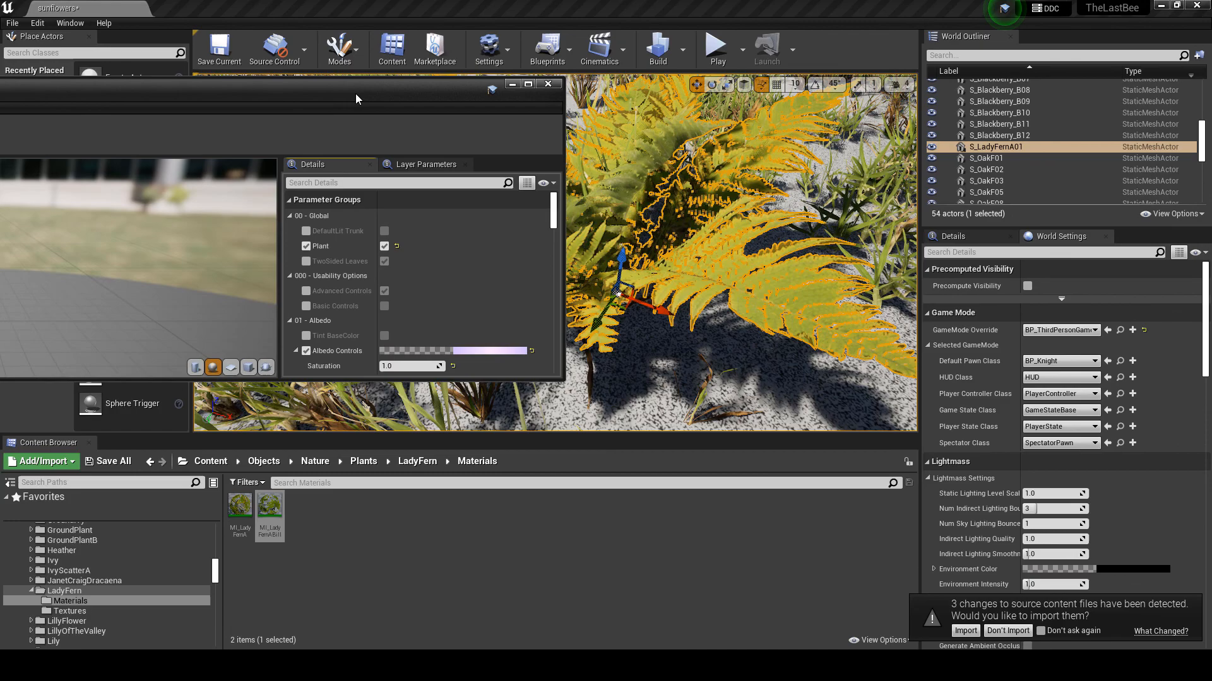
pyautogui.moveTo(356, 94); pyautogui.dragTo(336, 95)
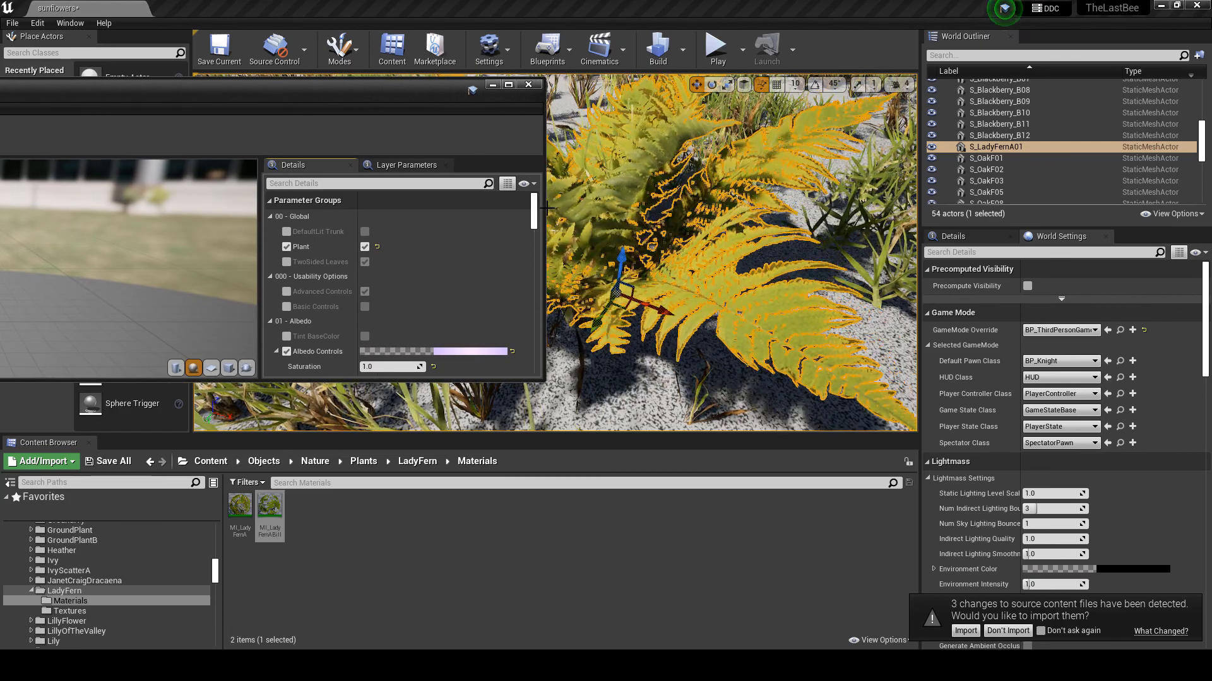
pyautogui.moveTo(532, 216); pyautogui.dragTo(530, 269)
pyautogui.scroll(-10, 480, 277)
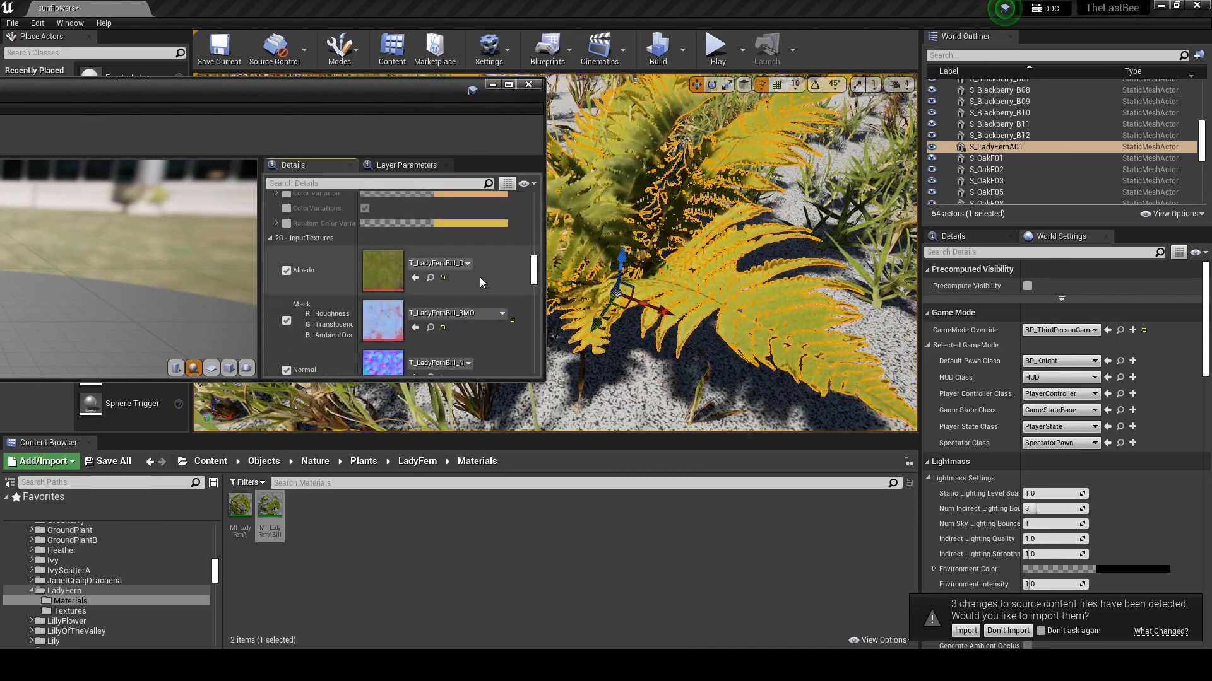
pyautogui.scroll(-3, 471, 274)
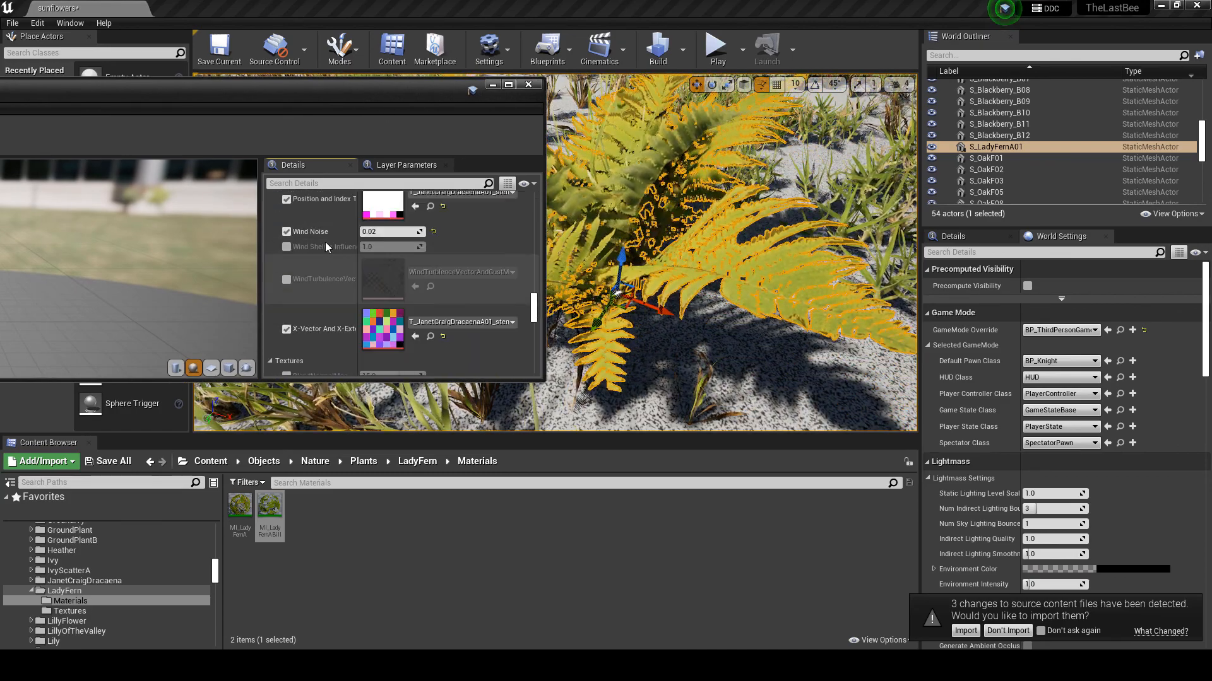
# - Assign the A01_Stem PivotPos texture to the Position and Index parameter and the A01_Stem X-Vector texture to the X-Vector parameter
pyautogui.click(103, 602)
pyautogui.click(102, 610)
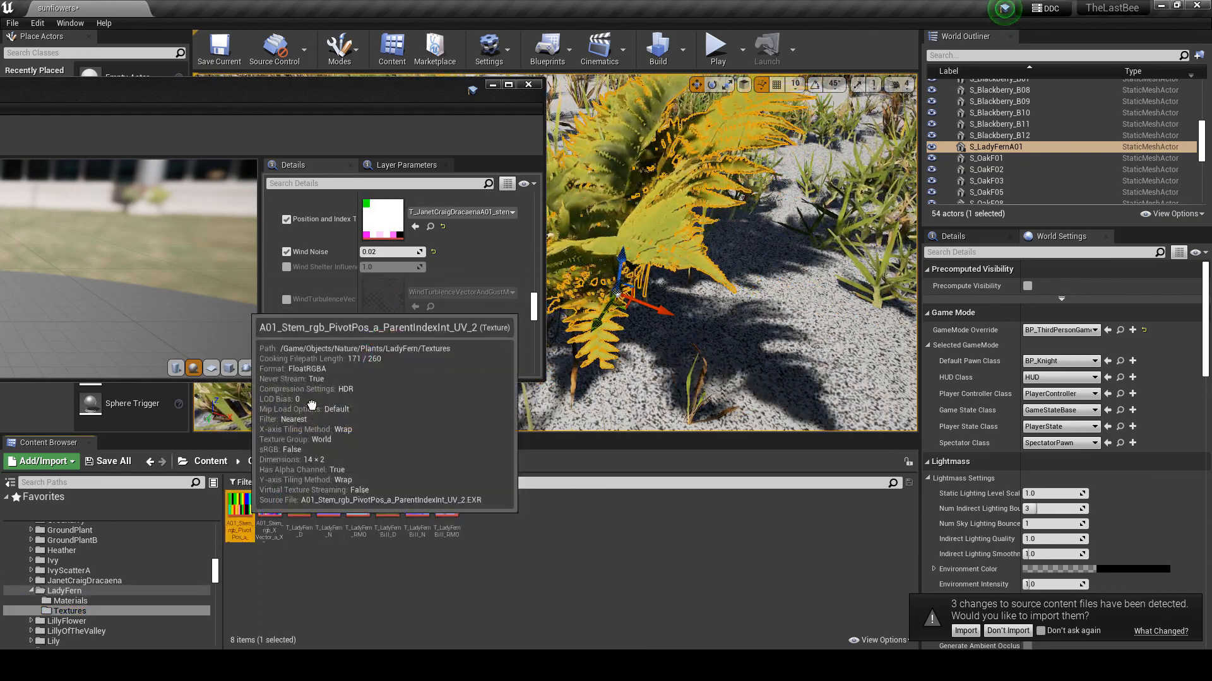
pyautogui.moveTo(250, 531); pyautogui.dragTo(382, 219)
pyautogui.moveTo(268, 500); pyautogui.dragTo(383, 349)
# - Check the Animate Level options of Wind Settings 1 to 4 and close the MI_LadyFernABill material instance
pyautogui.scroll(-5, 488, 270)
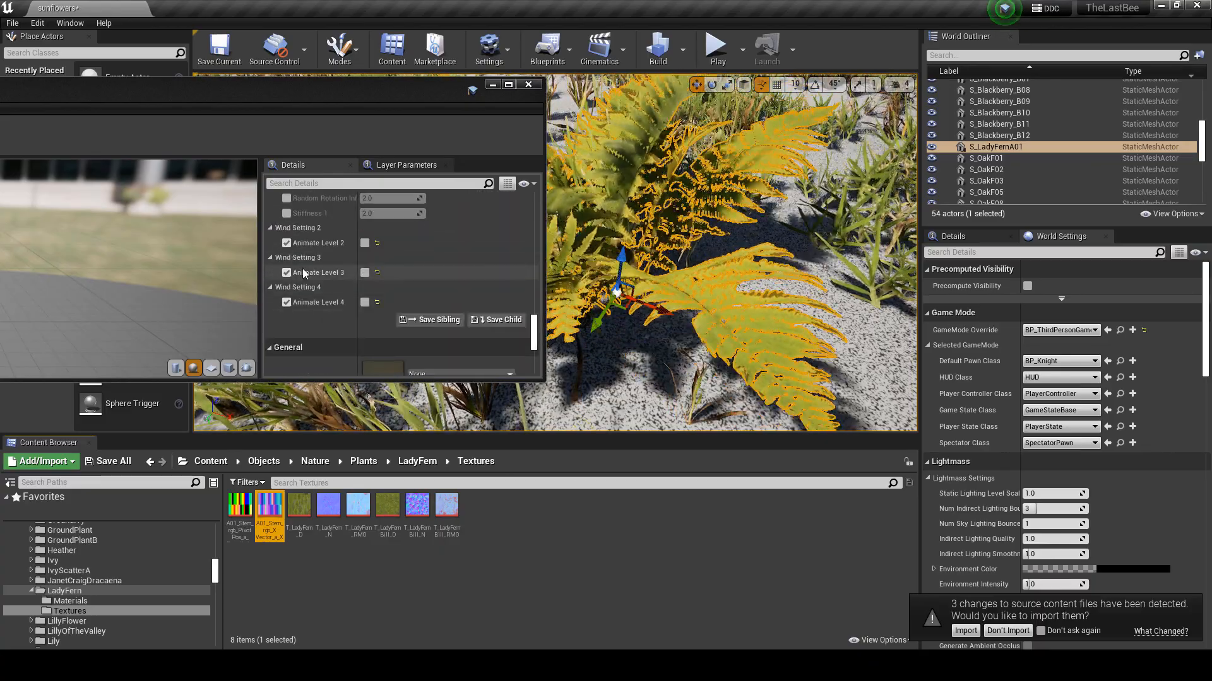
pyautogui.scroll(3, 429, 252)
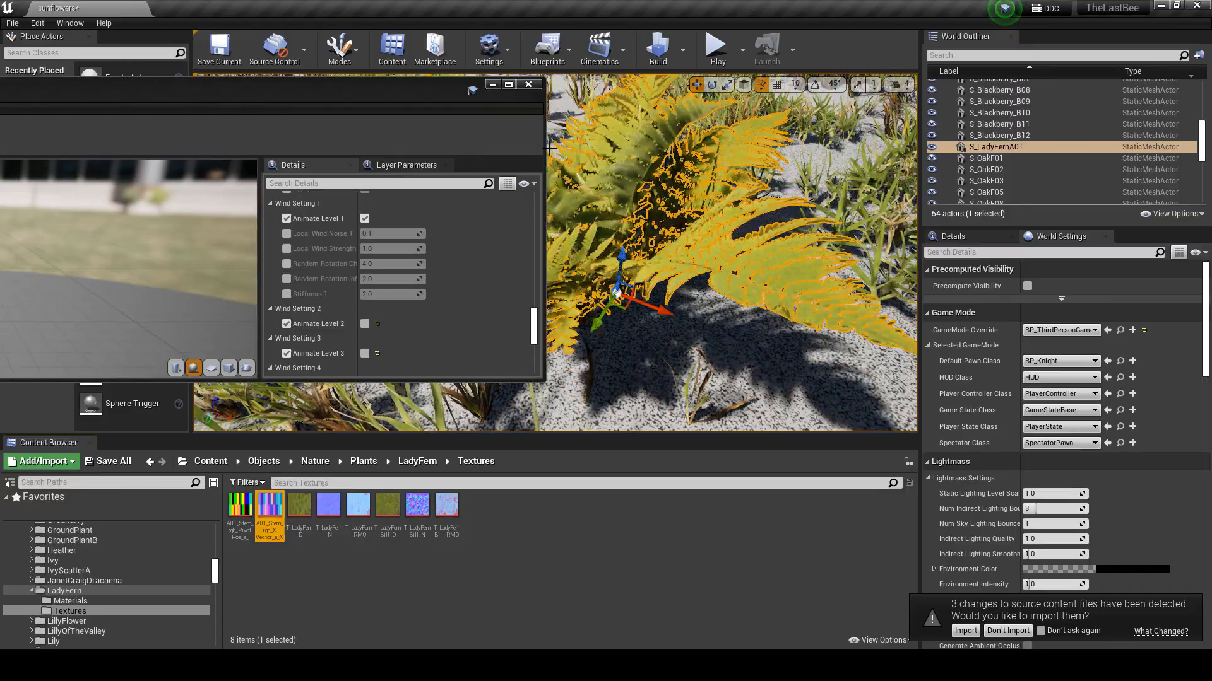
pyautogui.click(528, 84)
pyautogui.press('f')
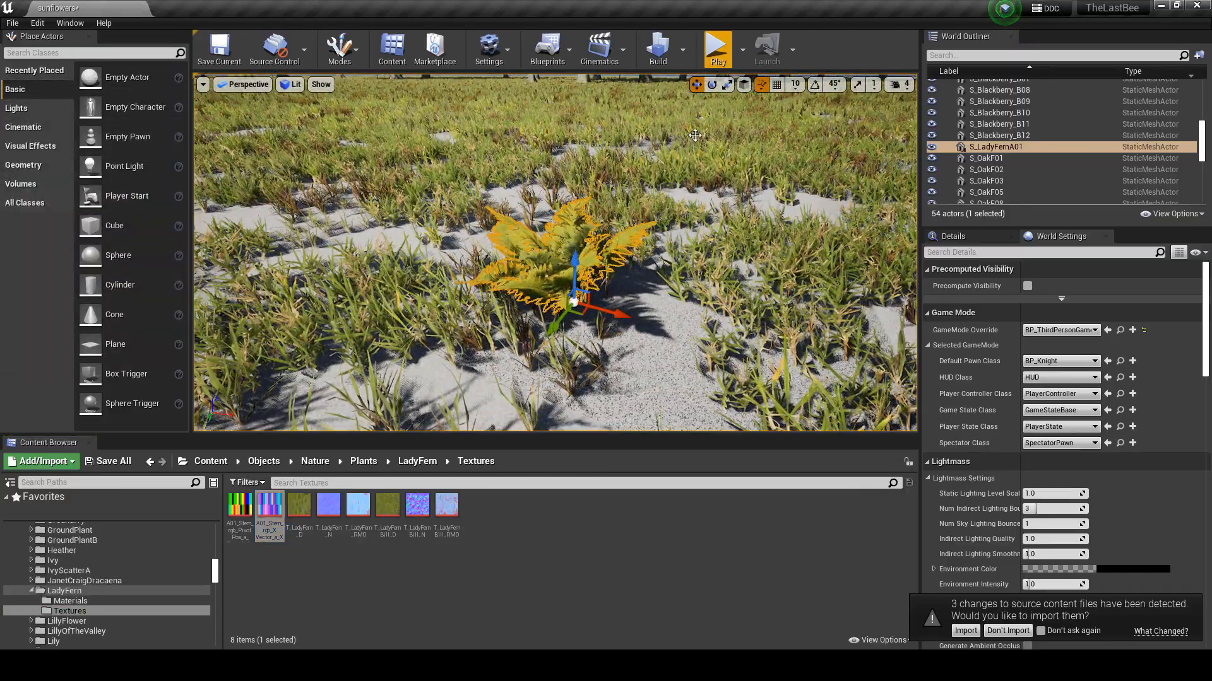
pyautogui.moveTo(709, 101); pyautogui.dragTo(709, 81, button='right')
pyautogui.press('s')
pyautogui.click(1149, 608)
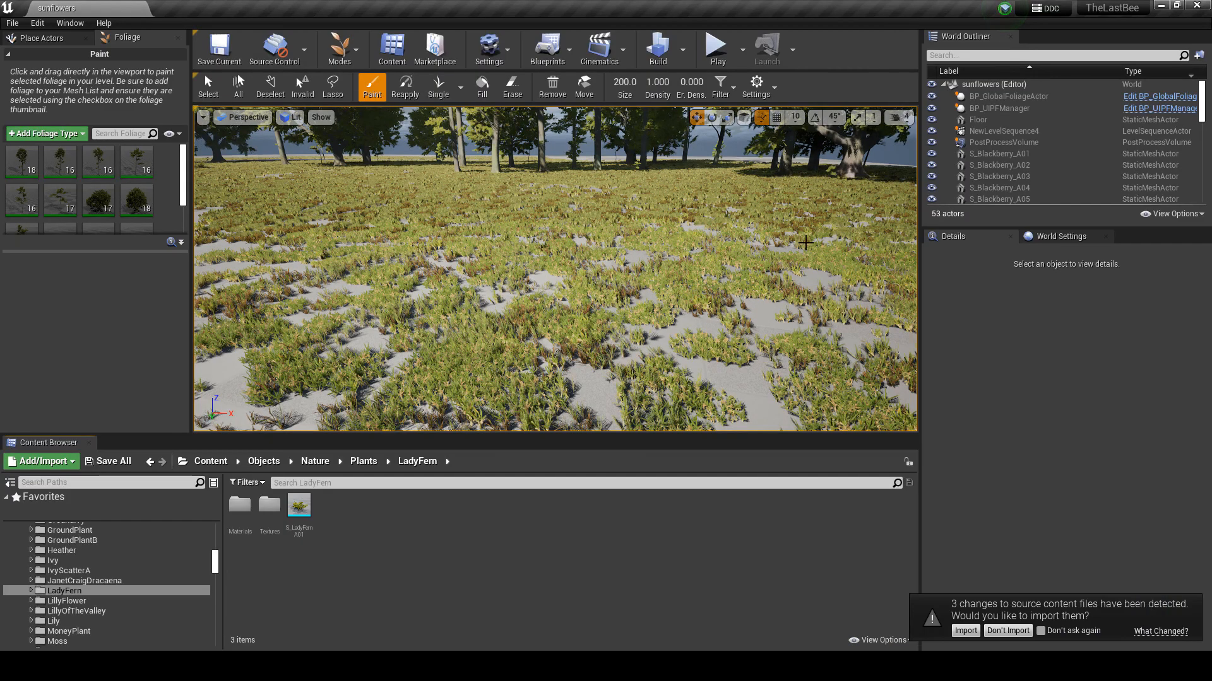
# - Add the S_LadyFernA01 mesh as foliage and save it as S_LadyFernA01_FoliageType in the LadyFern folder
pyautogui.moveTo(297, 503); pyautogui.dragTo(156, 185)
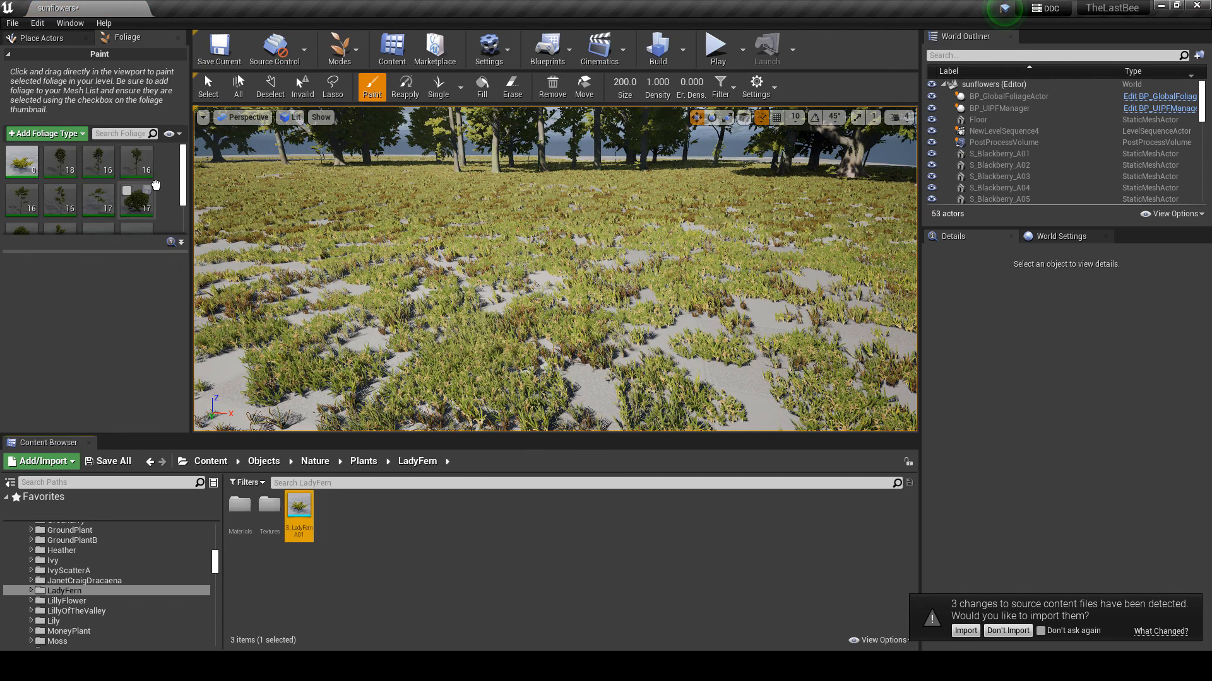
pyautogui.rightClick(9, 184)
pyautogui.click(69, 189)
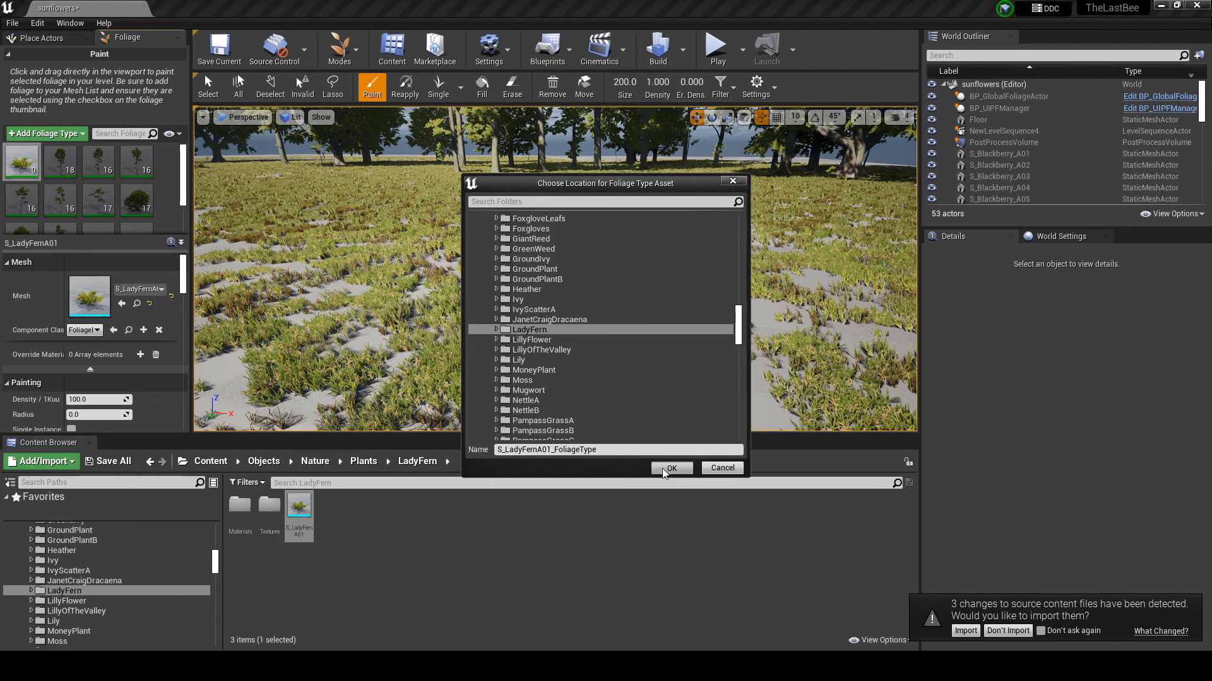
pyautogui.click(670, 468)
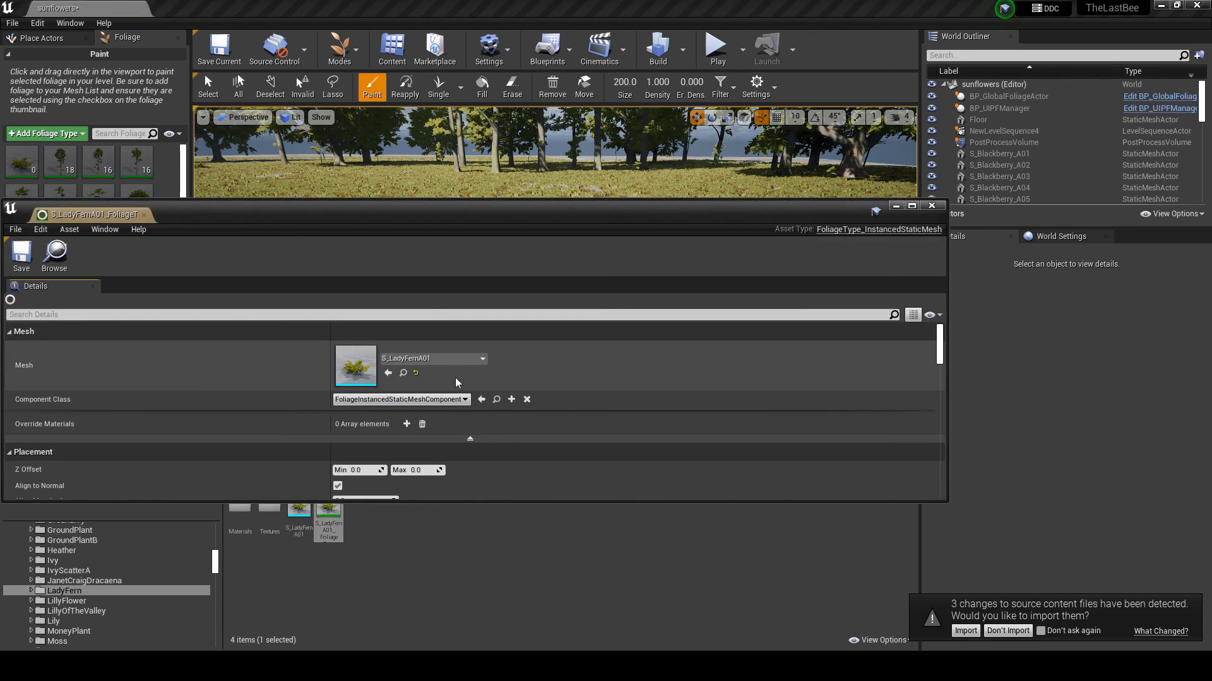
# - Set the fern foliage type's Mobility to Movable, enable Affect Distance Field Lighting, and save and close the asset
pyautogui.moveTo(530, 214); pyautogui.dragTo(796, 141)
pyautogui.scroll(-6, 733, 303)
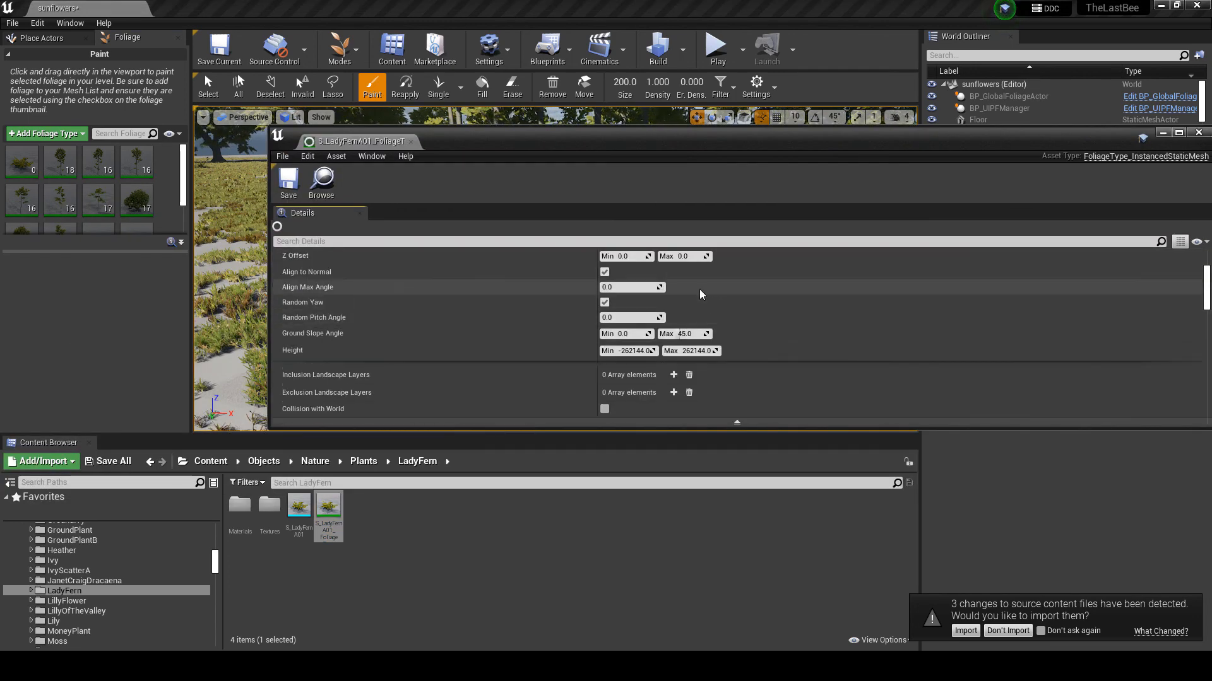
pyautogui.scroll(-3, 700, 294)
pyautogui.click(631, 352)
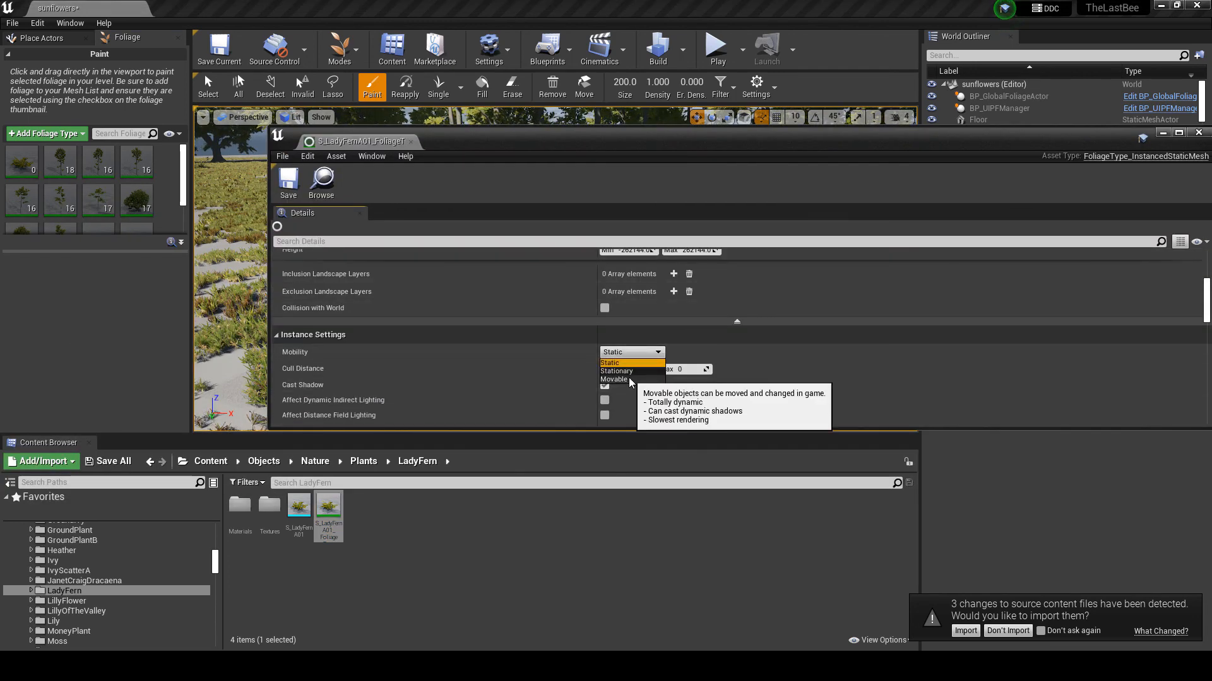
pyautogui.click(618, 380)
pyautogui.scroll(-4, 606, 298)
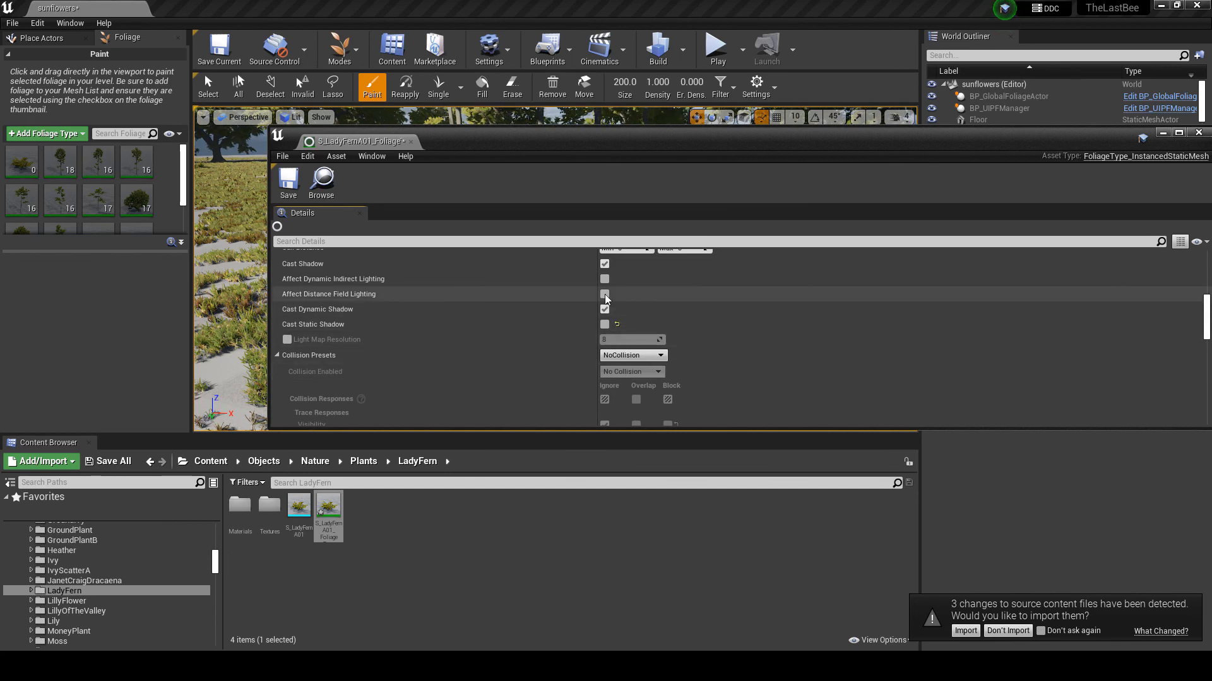
pyautogui.click(290, 190)
pyautogui.moveTo(827, 148); pyautogui.dragTo(392, 161)
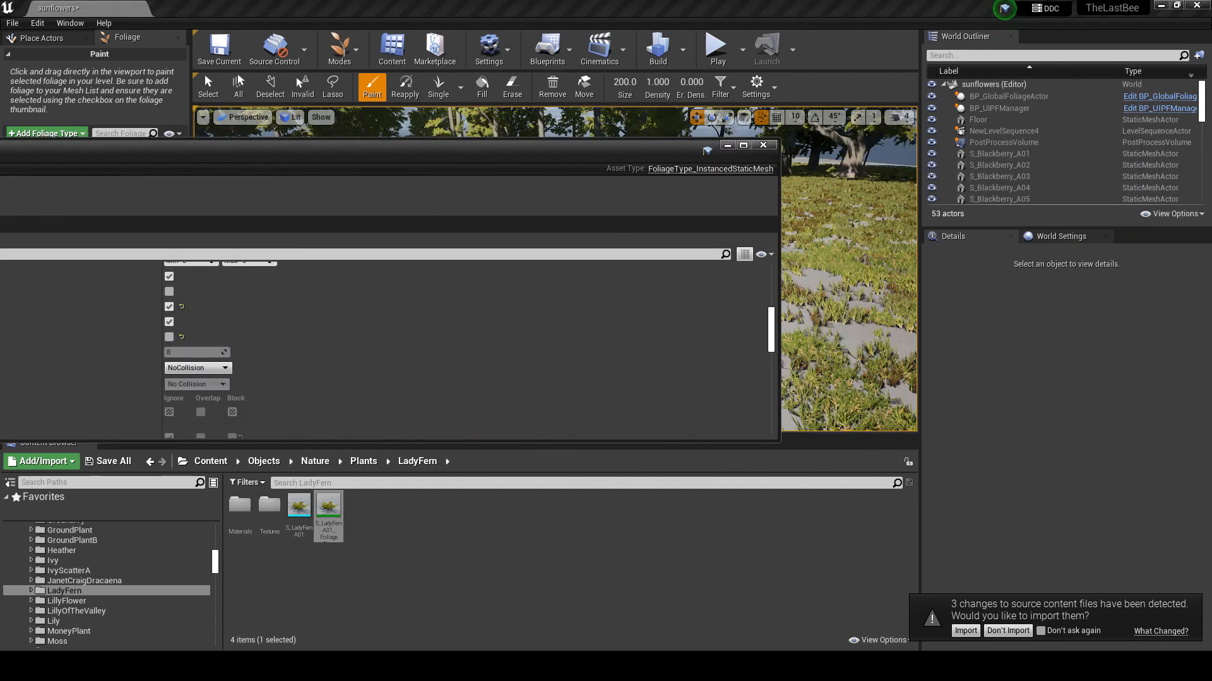
pyautogui.click(763, 145)
# - Paint a dense patch of lady ferns on the open ground at density 400 and save the level
pyautogui.click(22, 161)
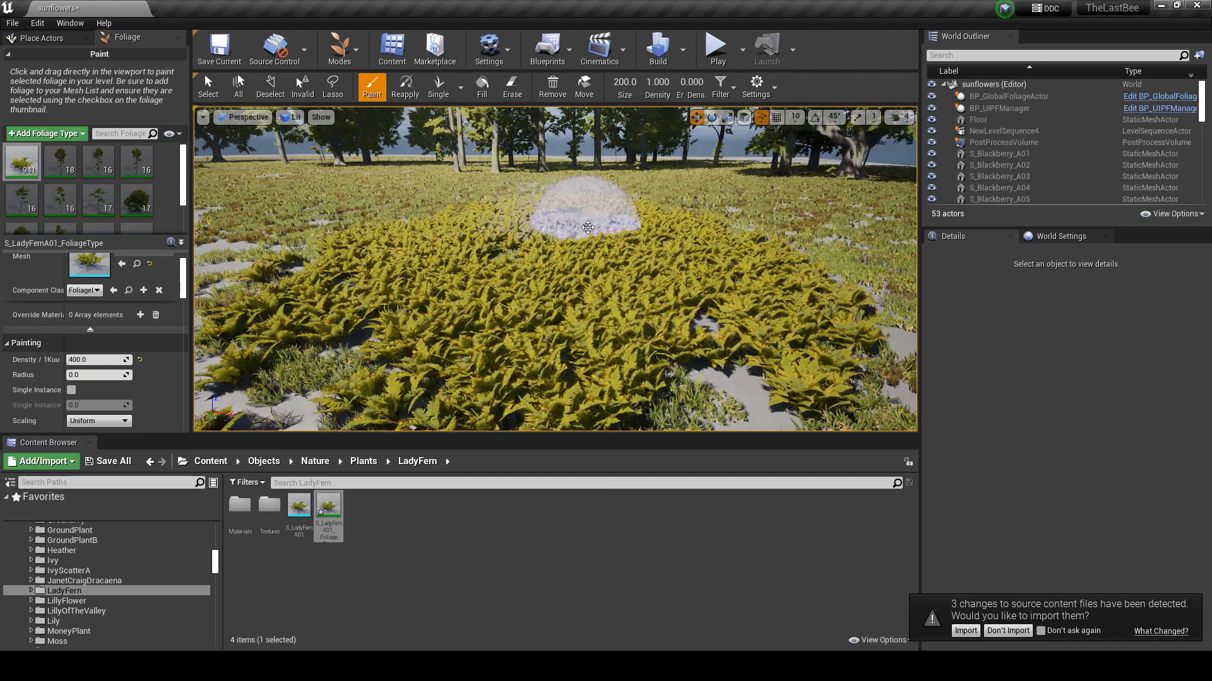
pyautogui.moveTo(630, 363); pyautogui.dragTo(530, 265, button='right')
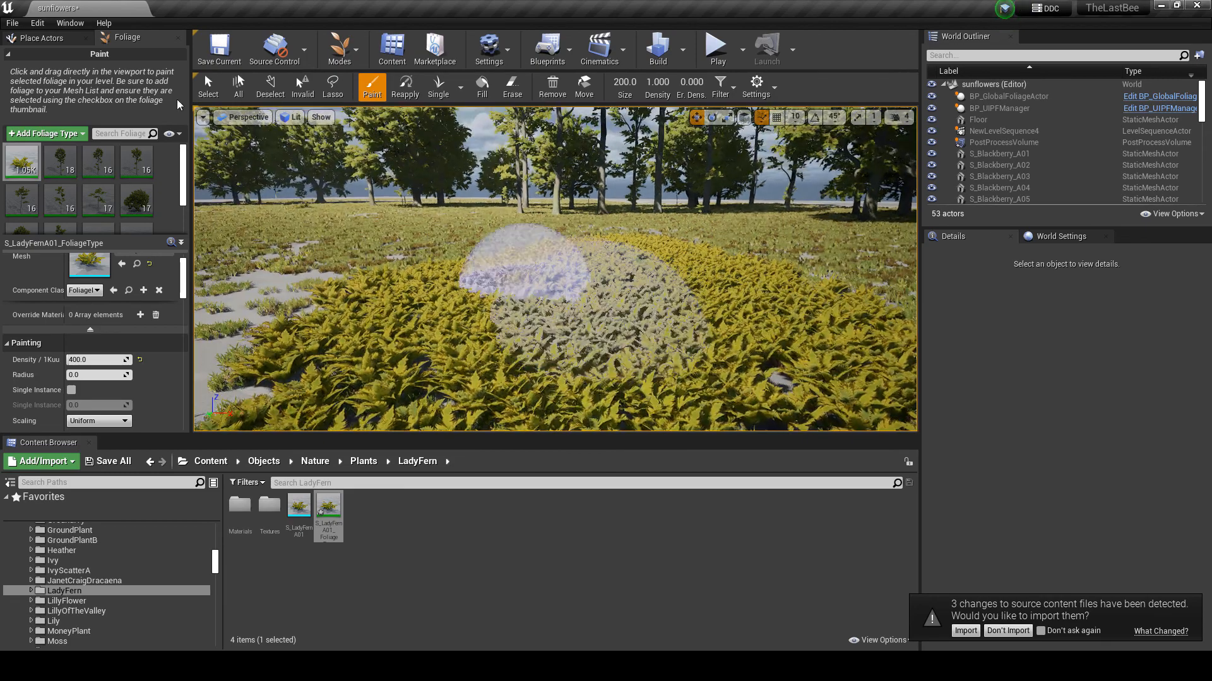
pyautogui.click(225, 53)
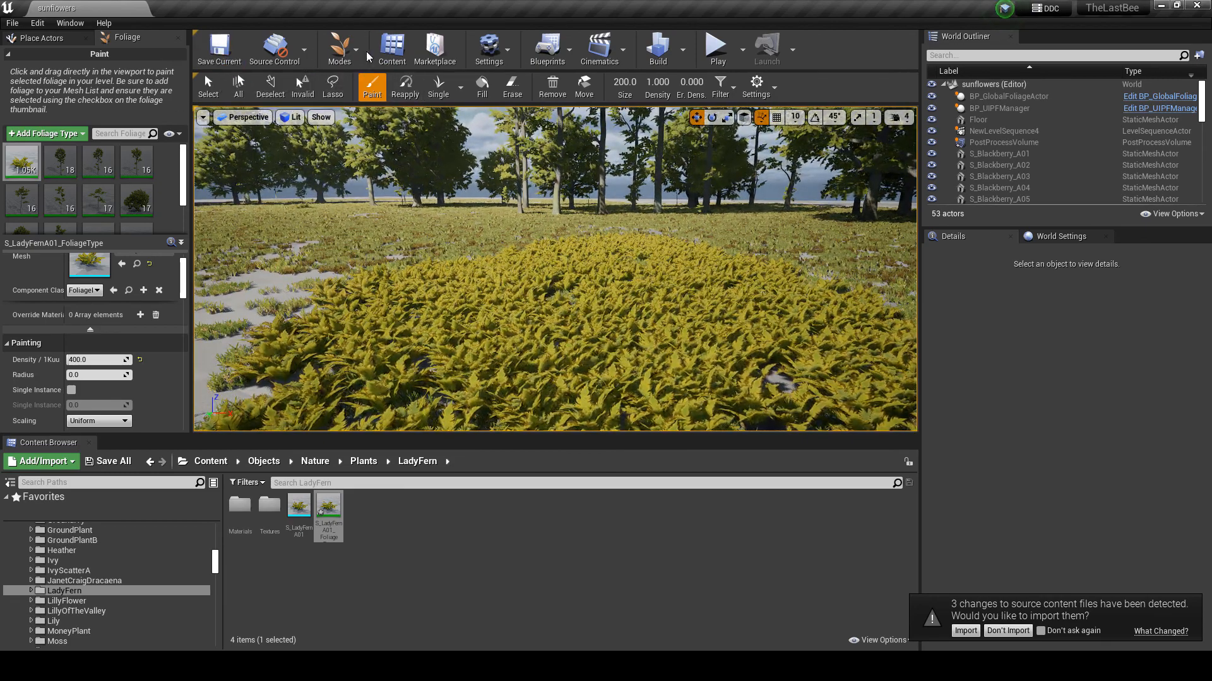
# - Switch to Select mode and examine the painted fern patch full screen from near and far
pyautogui.click(344, 54)
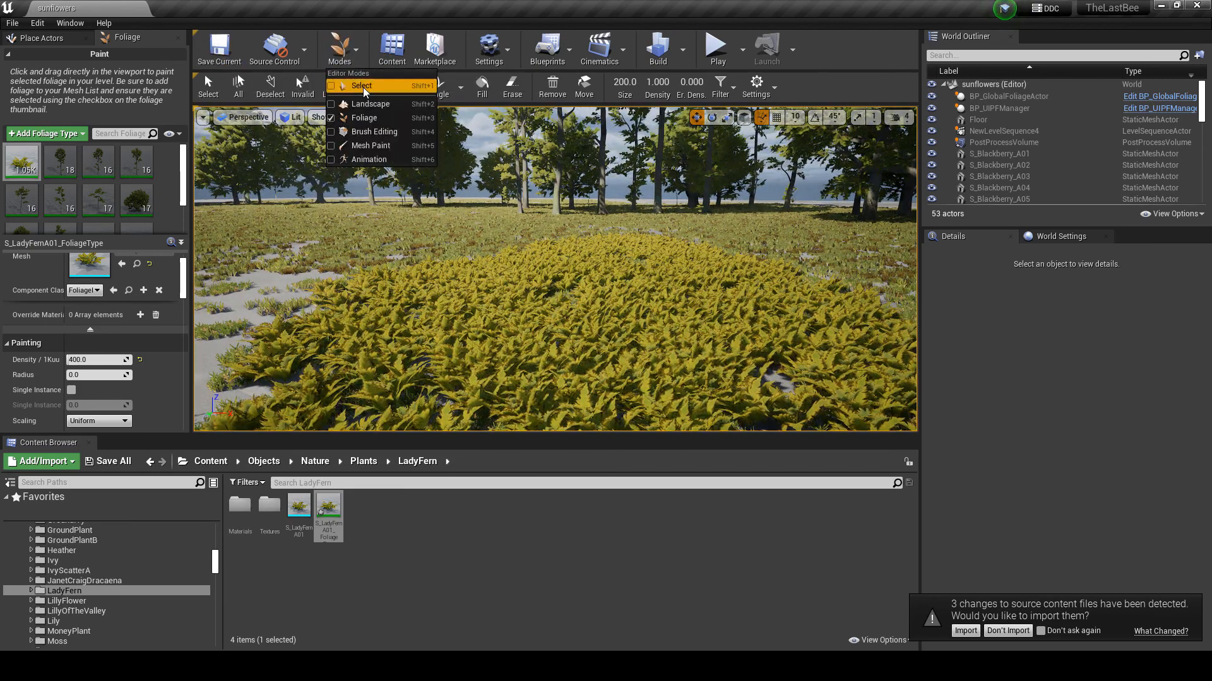
pyautogui.click(364, 85)
pyautogui.scroll(4, 612, 292)
pyautogui.press('F11')
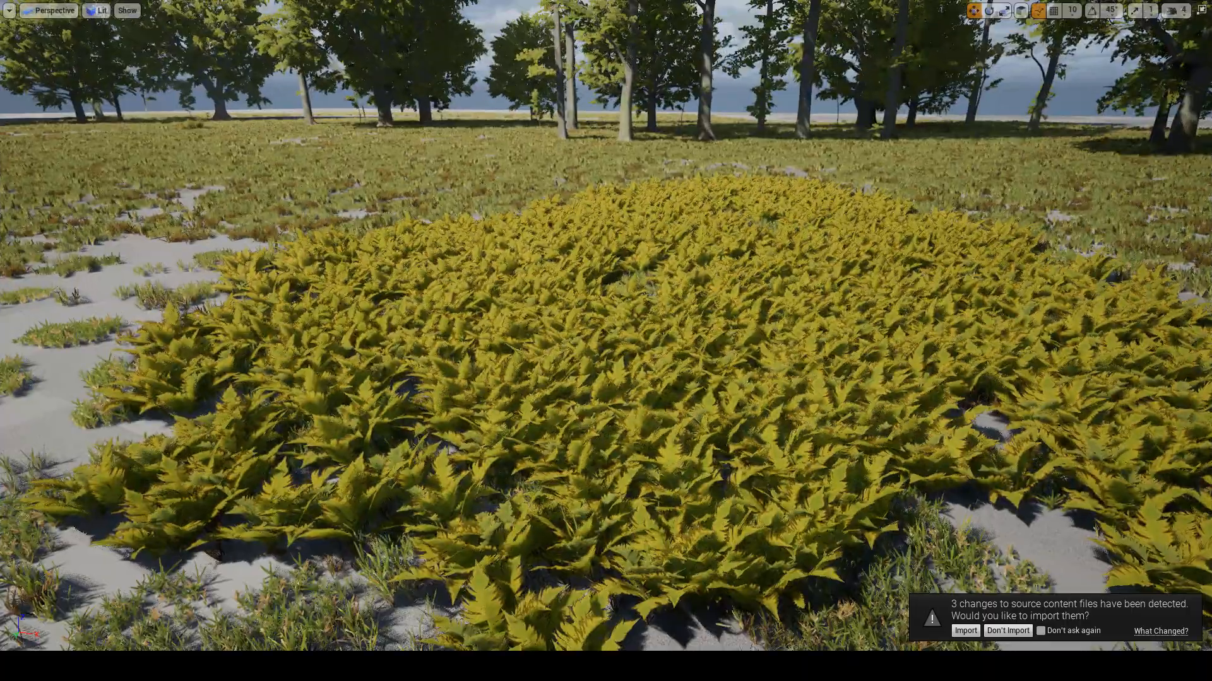
pyautogui.moveTo(612, 292); pyautogui.dragTo(615, 236, button='right')
pyautogui.press('w')
pyautogui.press('w')
pyautogui.press('s')
pyautogui.press('s')
pyautogui.press('s')
pyautogui.moveTo(613, 316); pyautogui.dragTo(647, 292, button='right')
pyautogui.press('w')
pyautogui.press('F11')
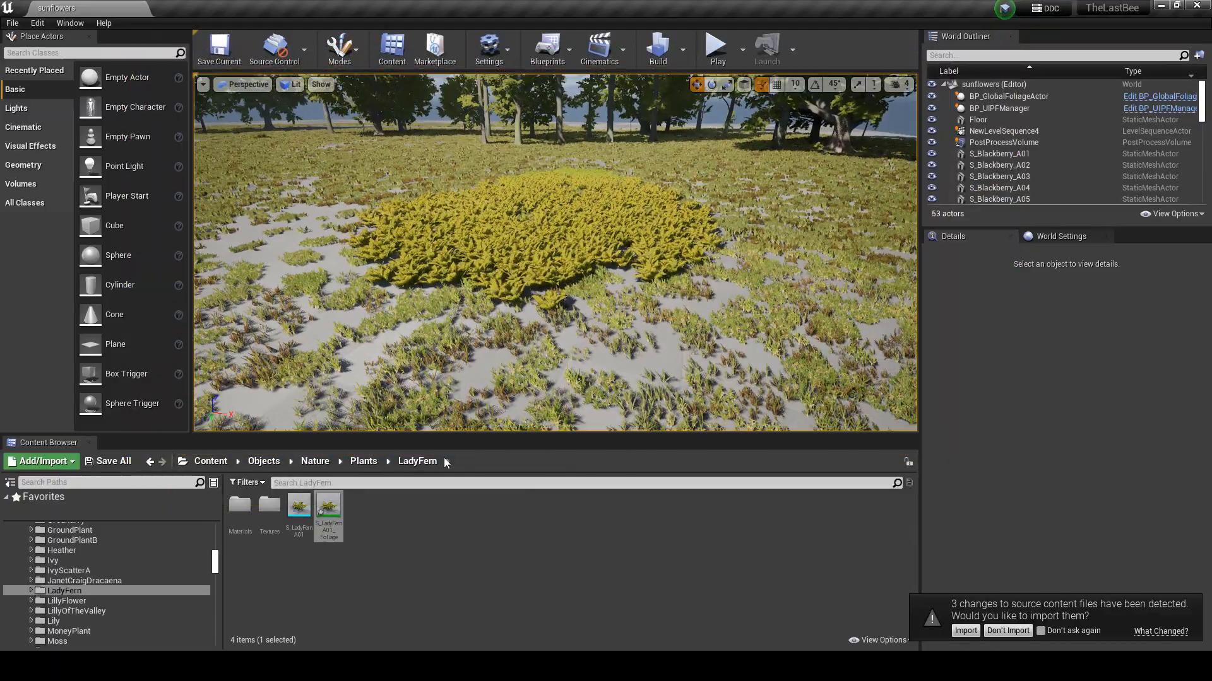
# - Reopen the MI_LadyFernABill material instance and arrange it beside a view of the distant billboard ferns
pyautogui.doubleClick(239, 503)
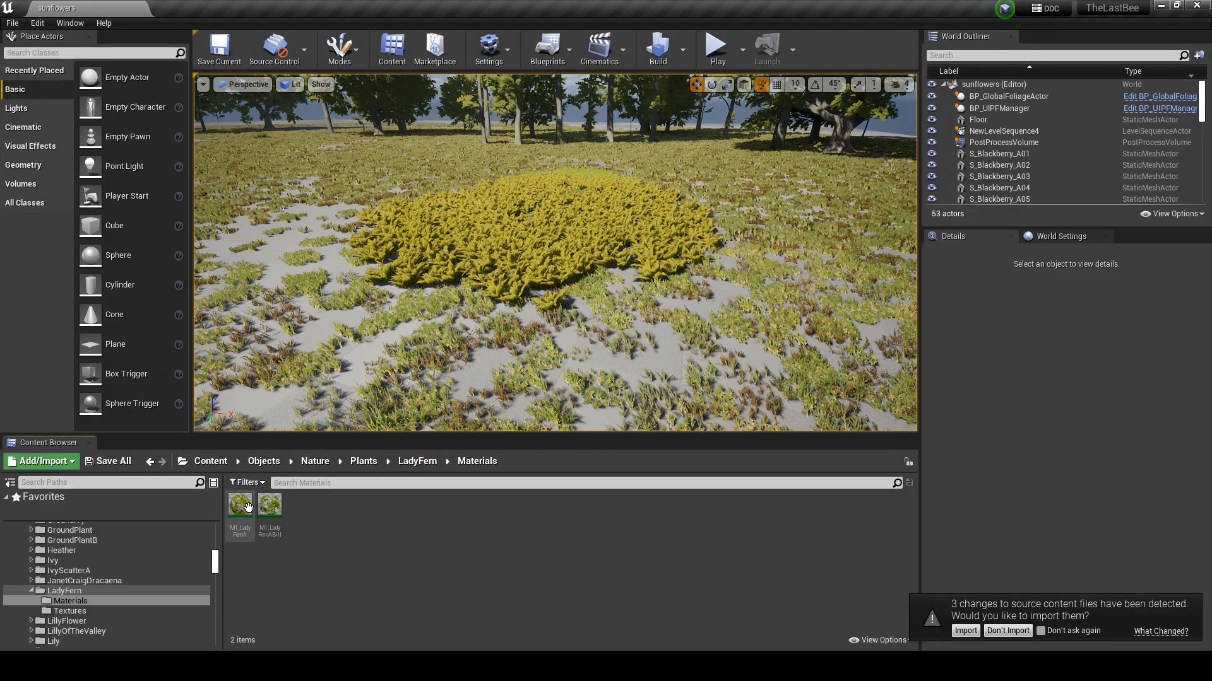
pyautogui.doubleClick(270, 504)
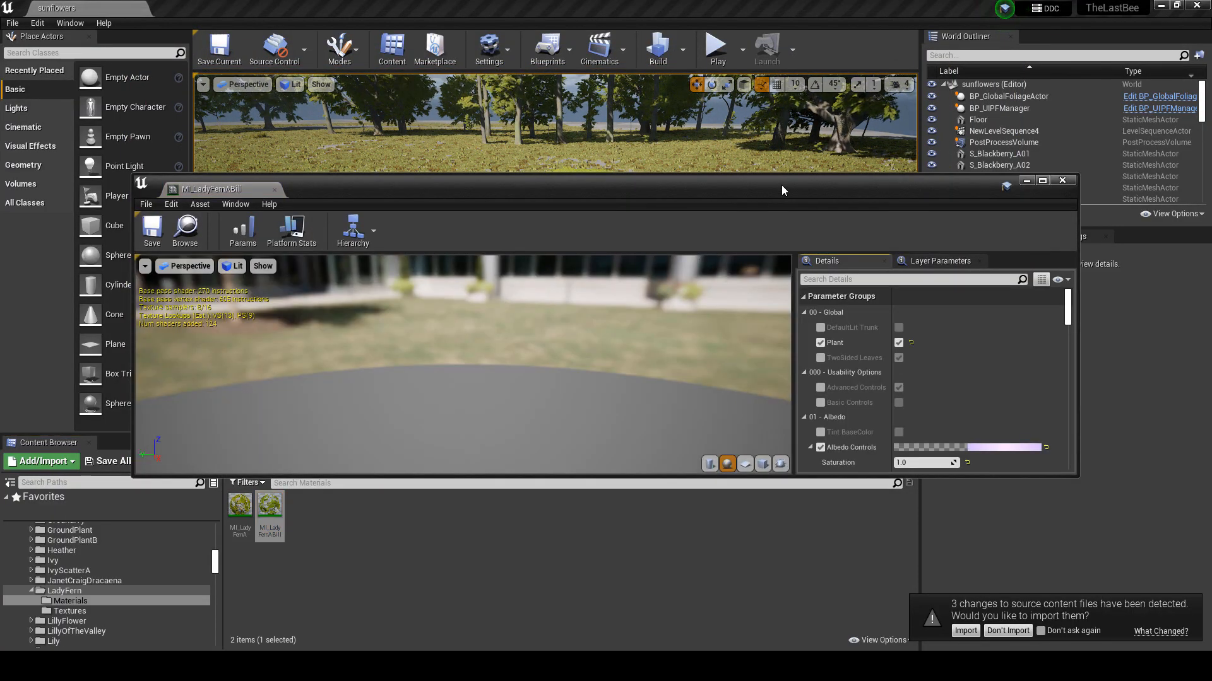
pyautogui.moveTo(781, 185); pyautogui.dragTo(199, 206)
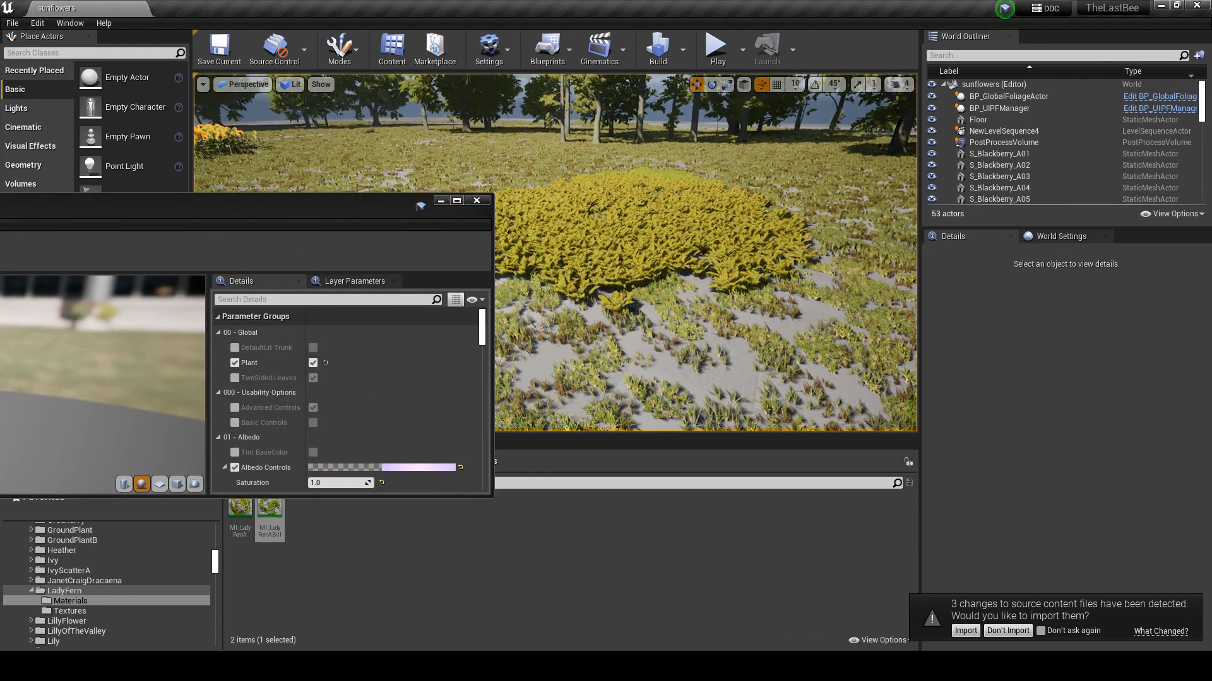
pyautogui.press('s')
pyautogui.moveTo(556, 265); pyautogui.dragTo(565, 271, button='right')
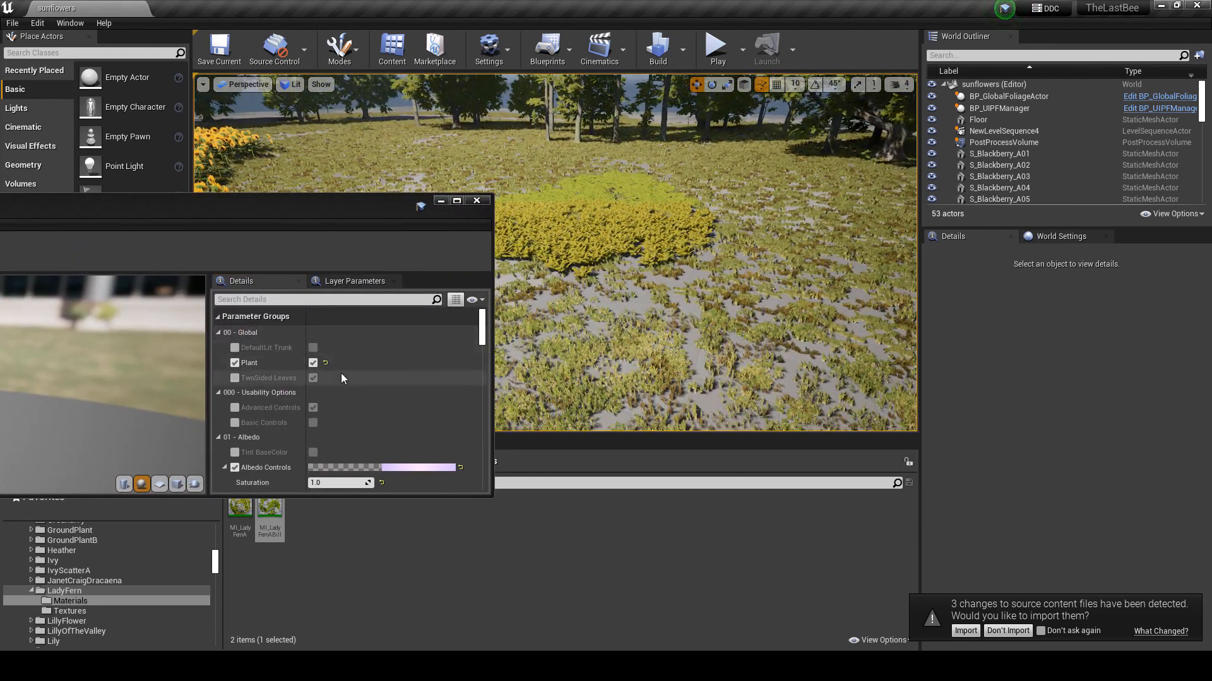
# - Try Albedo Controls Contrast at 1.0 and 1.4, set it to 1.3, and set Saturation to 0.8
pyautogui.scroll(-3, 342, 377)
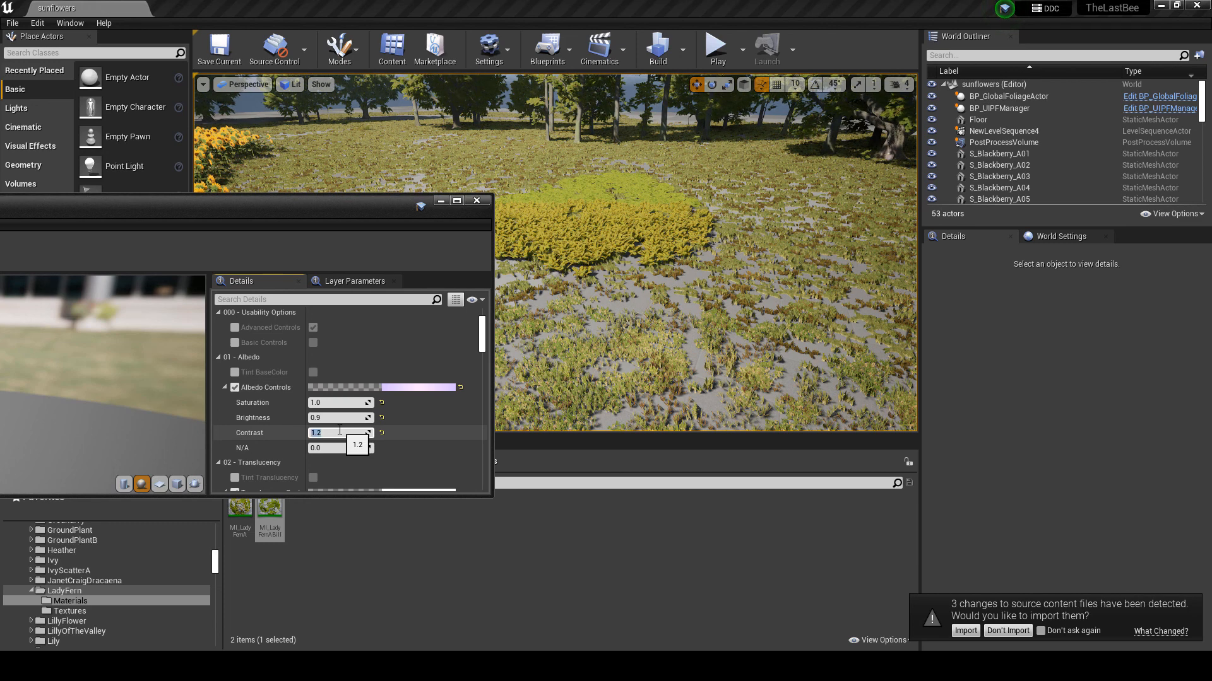
pyautogui.write('1.0')
pyautogui.press('Return')
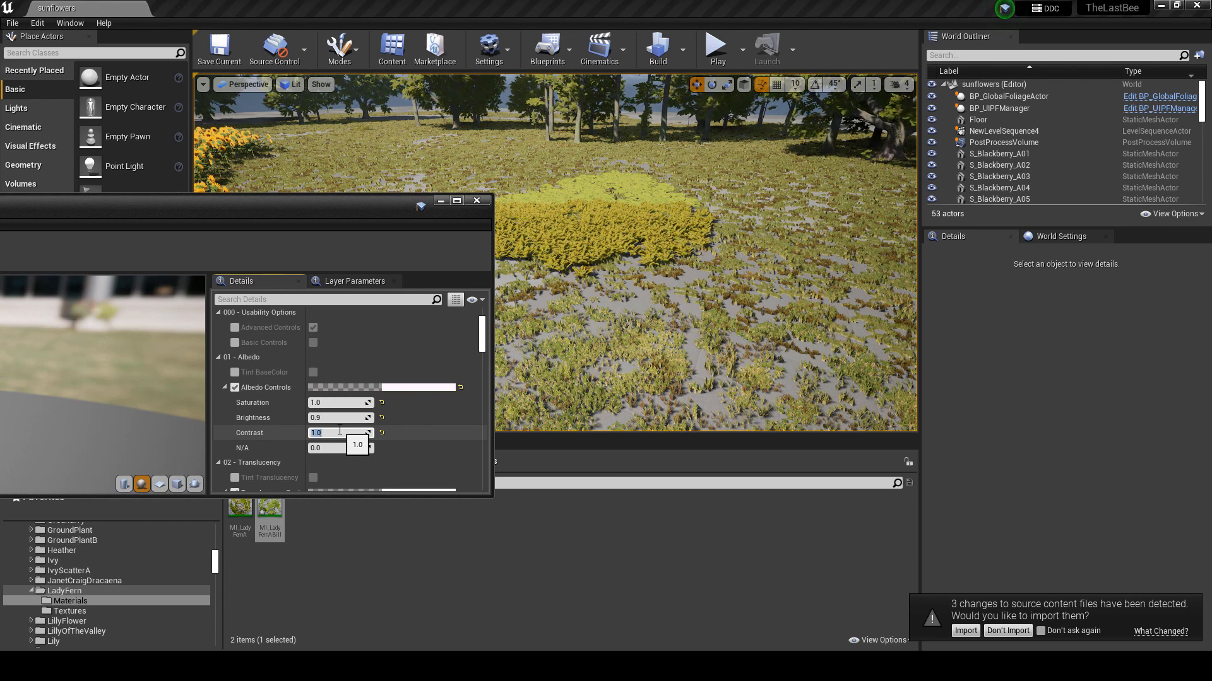
pyautogui.write('1.4')
pyautogui.press('Return')
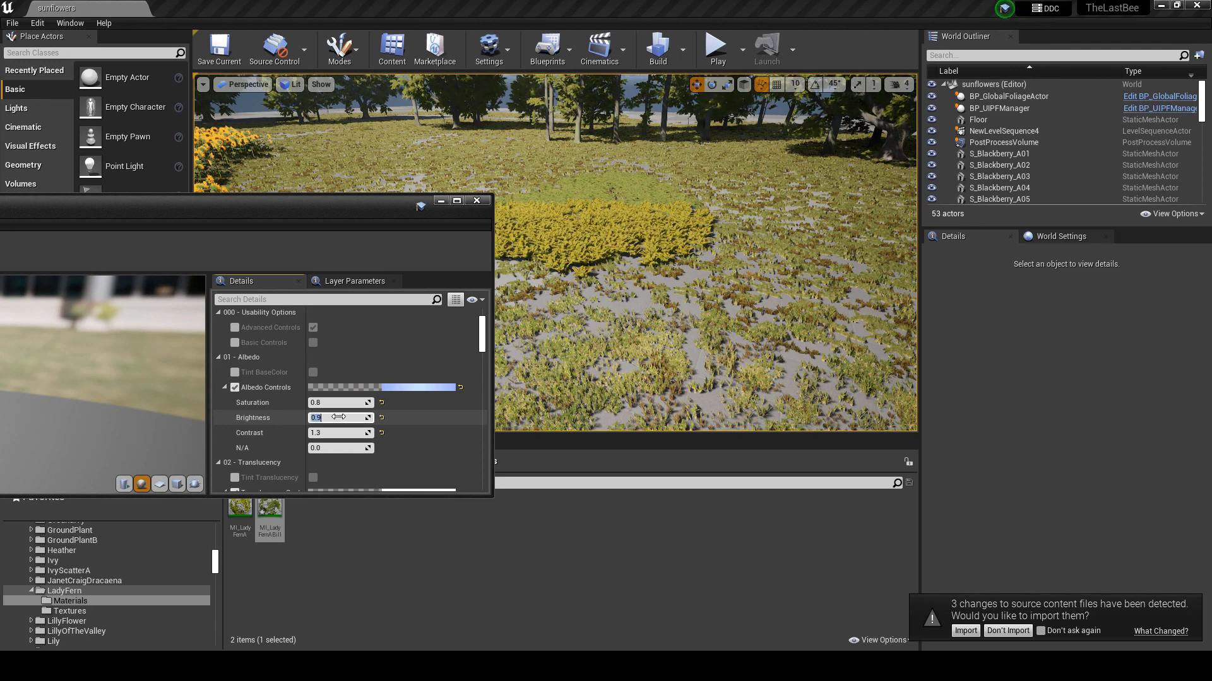
# - Check the Translucency Controls values, try the Albedo Controls Saturation at 1.4, and set it to 1.2
pyautogui.scroll(-5, 329, 403)
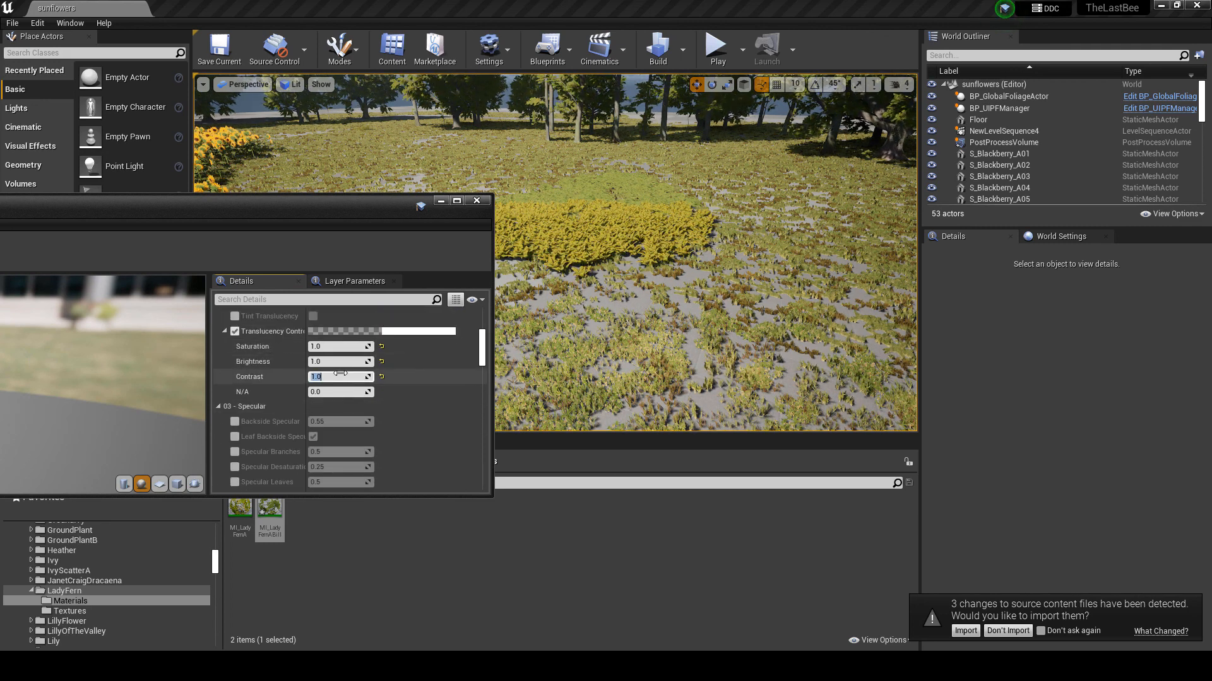
pyautogui.click(335, 358)
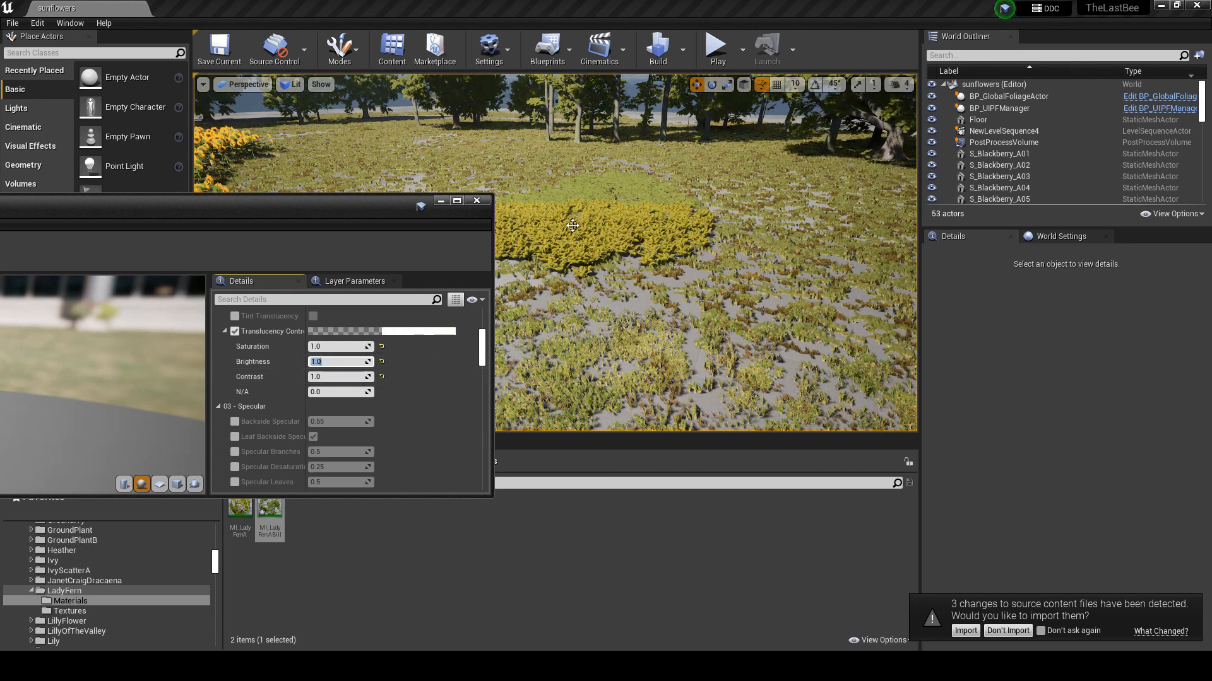
pyautogui.scroll(4, 406, 371)
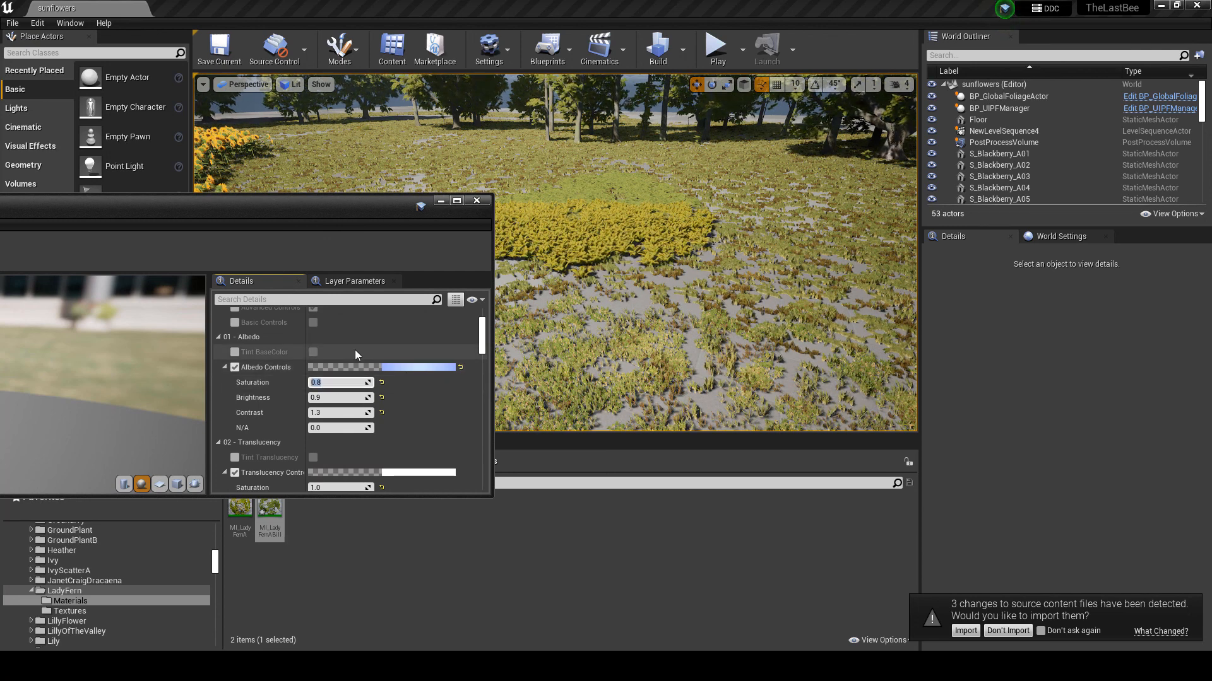
pyautogui.write('1.4')
pyautogui.press('Return')
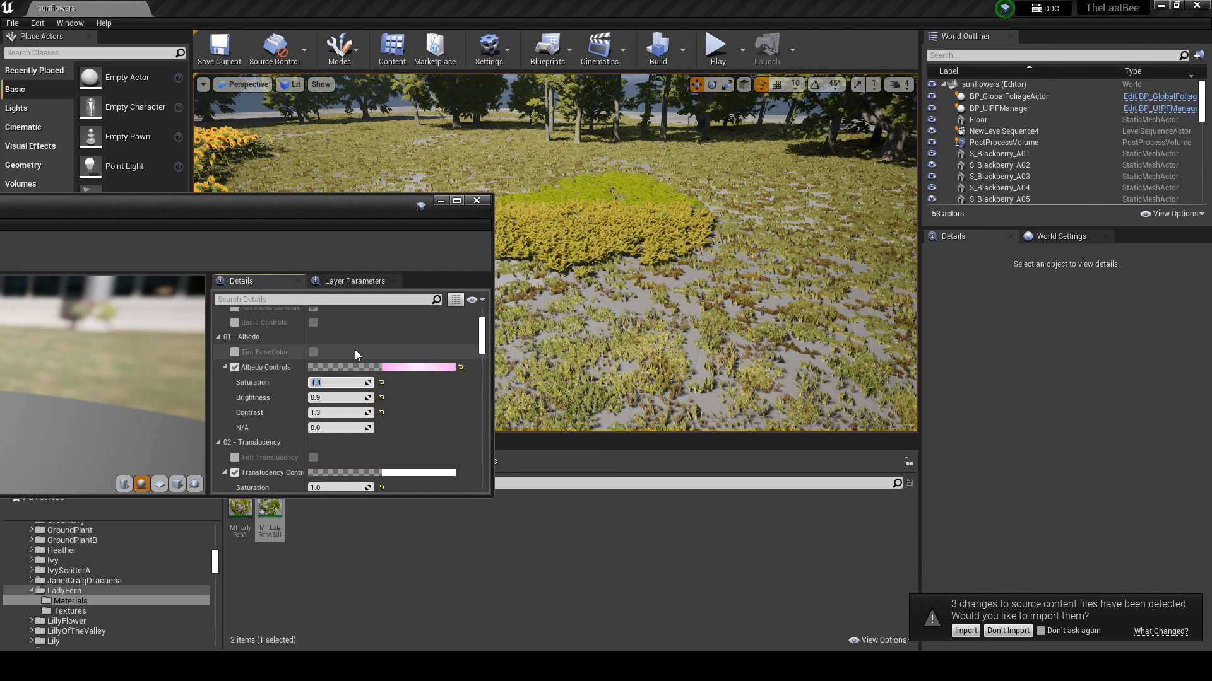
pyautogui.write('1.2')
pyautogui.press('Return')
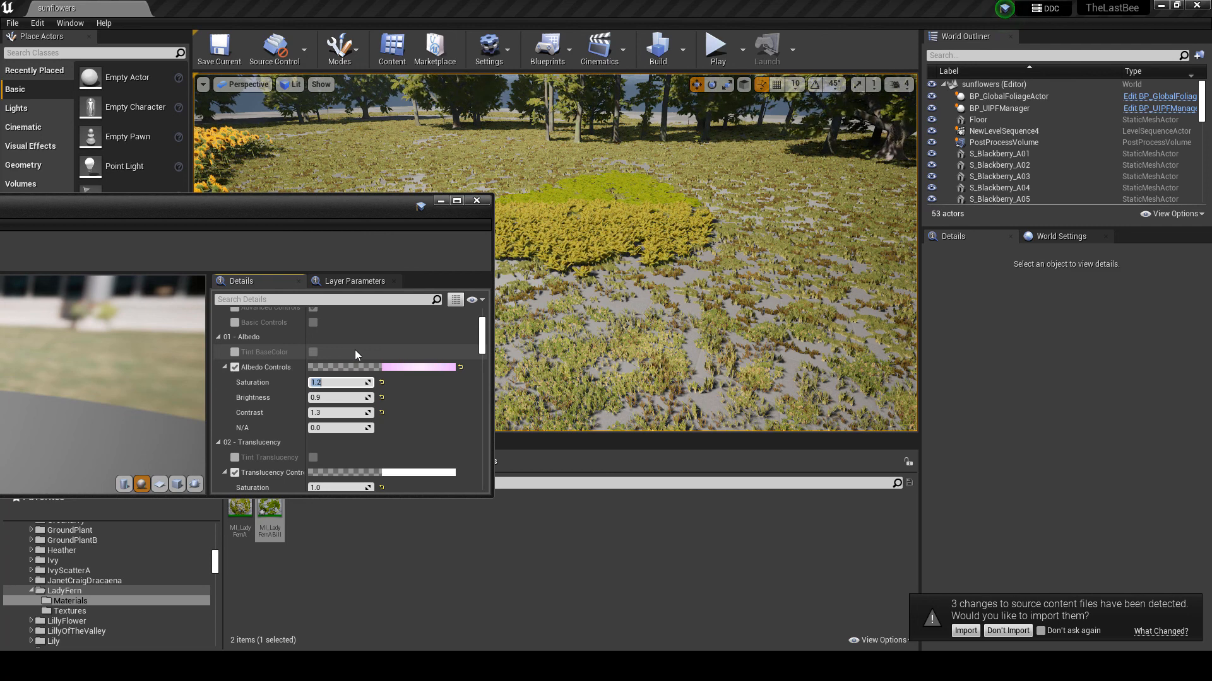
# - Try the Albedo Controls Saturation at 1.1, set it to 1.0, and save and close the material instance
pyautogui.write('1.1')
pyautogui.press('Return')
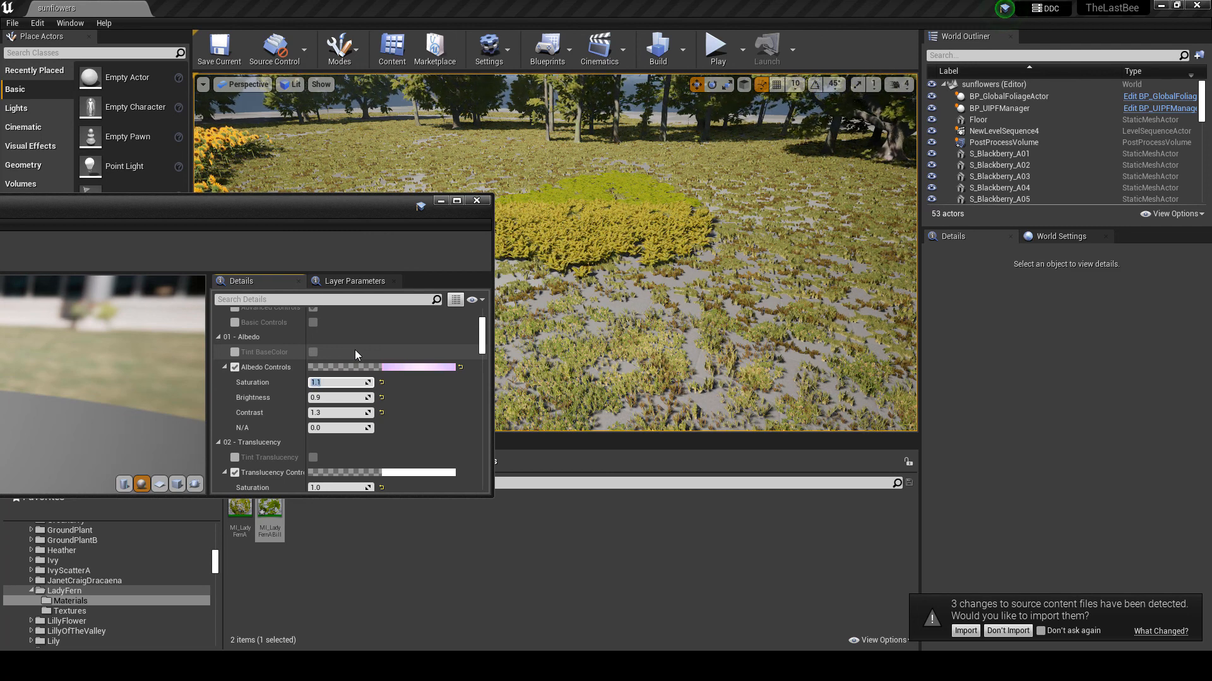
pyautogui.write('1.0')
pyautogui.press('Return')
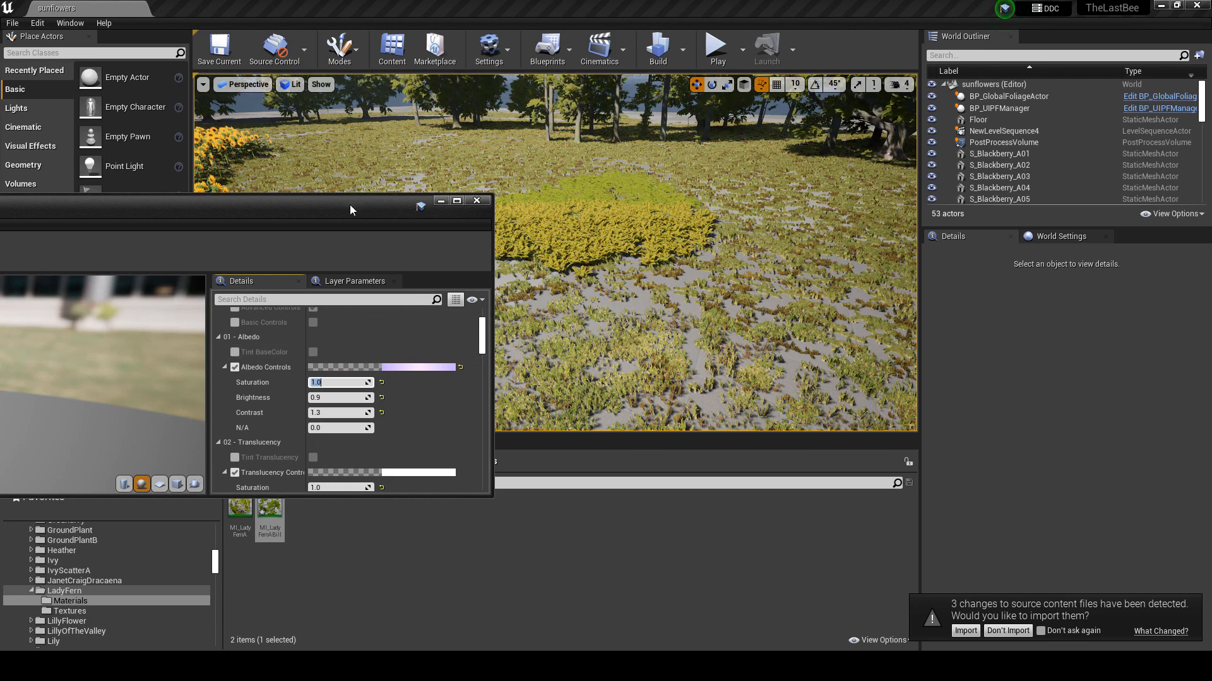
pyautogui.moveTo(349, 205); pyautogui.dragTo(899, 210)
pyautogui.click(117, 251)
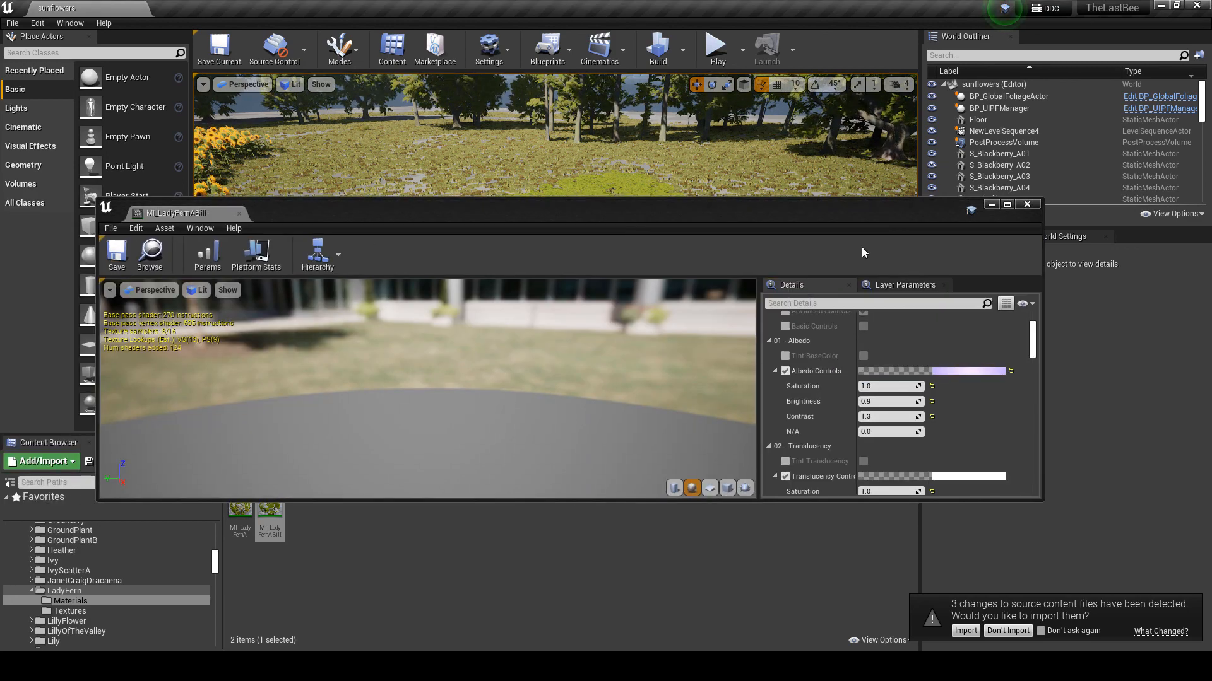
pyautogui.click(1027, 205)
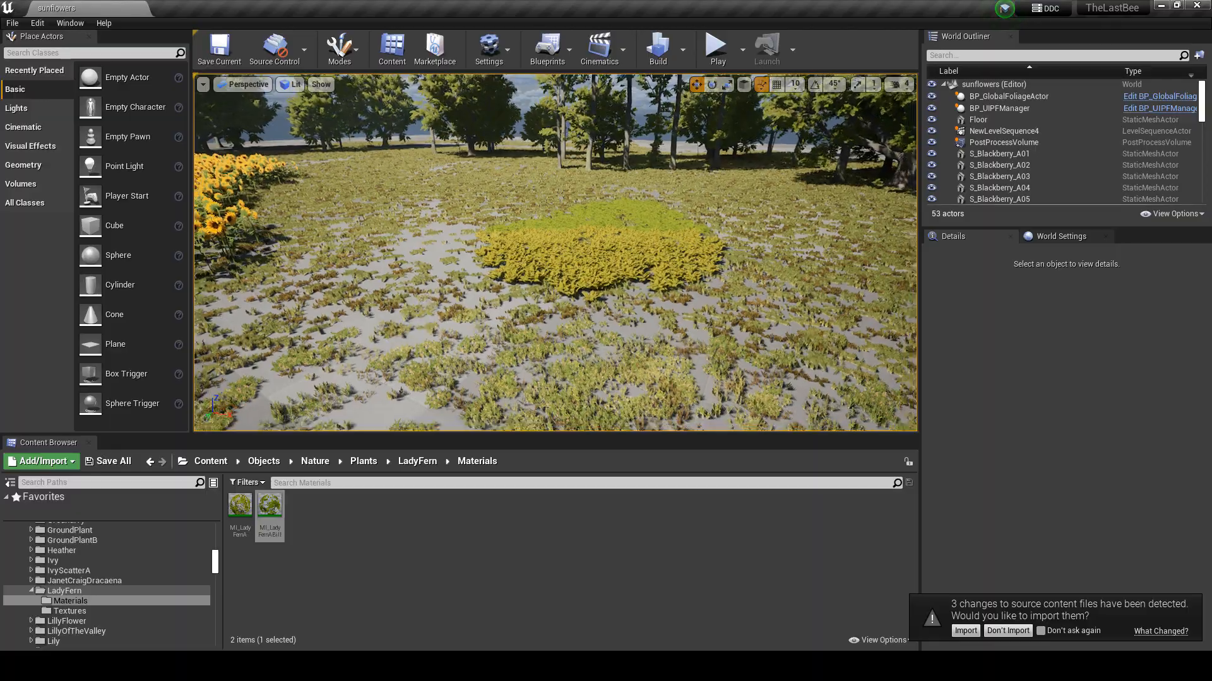
# - Examine how the billboard ferns match the mesh ferns from near and far, including full screen
pyautogui.press('w')
pyautogui.moveTo(555, 252)
pyautogui.mouseDown(button='right')
pyautogui.moveTo(612, 322)
pyautogui.moveTo(593, 278)
pyautogui.moveTo(555, 252)
pyautogui.mouseUp(button='right')
pyautogui.press('s')
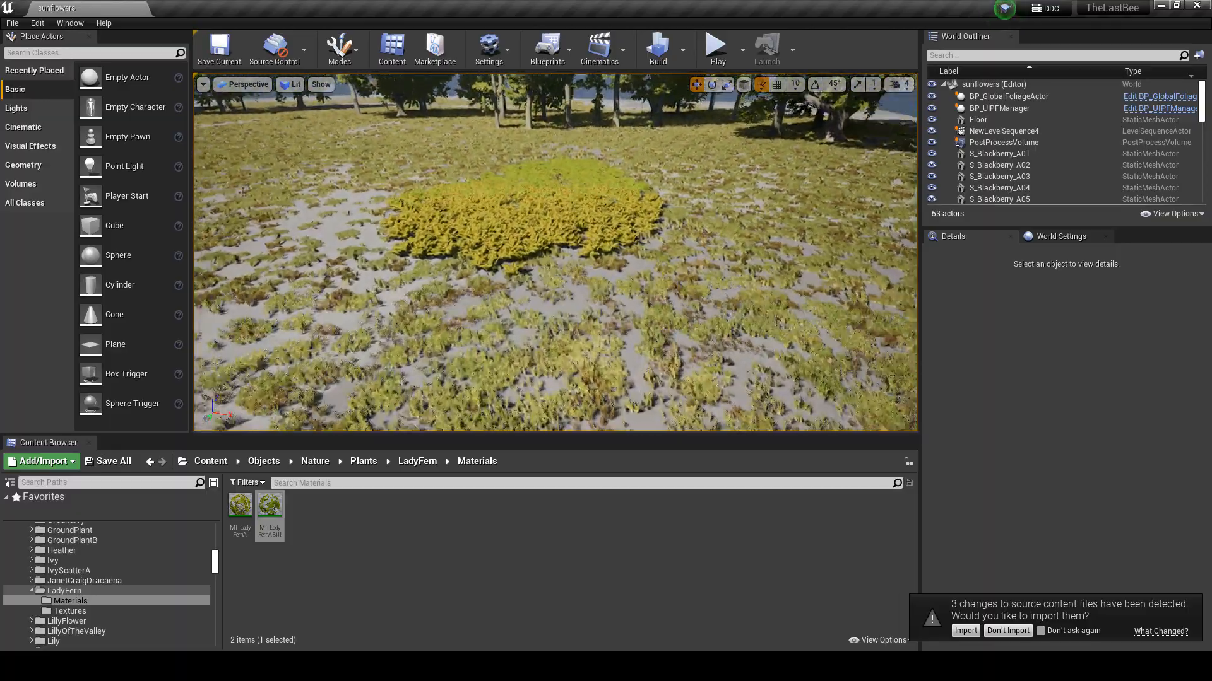
pyautogui.press('w')
pyautogui.press('F11')
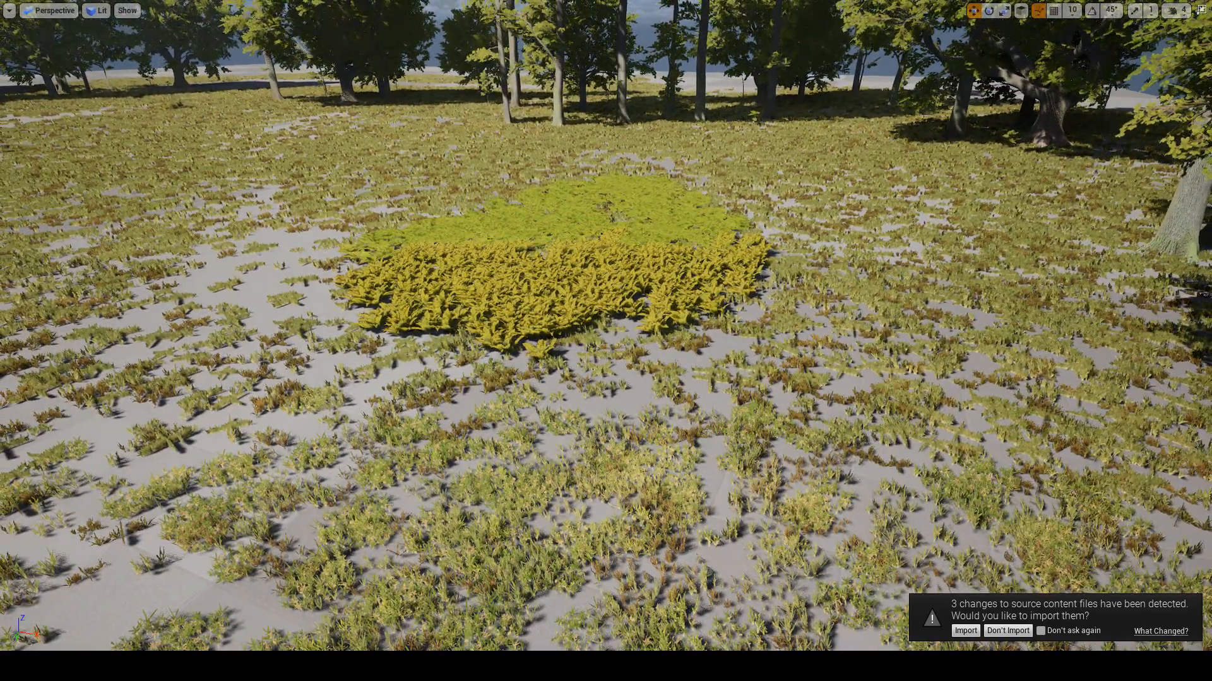
pyautogui.press('F11')
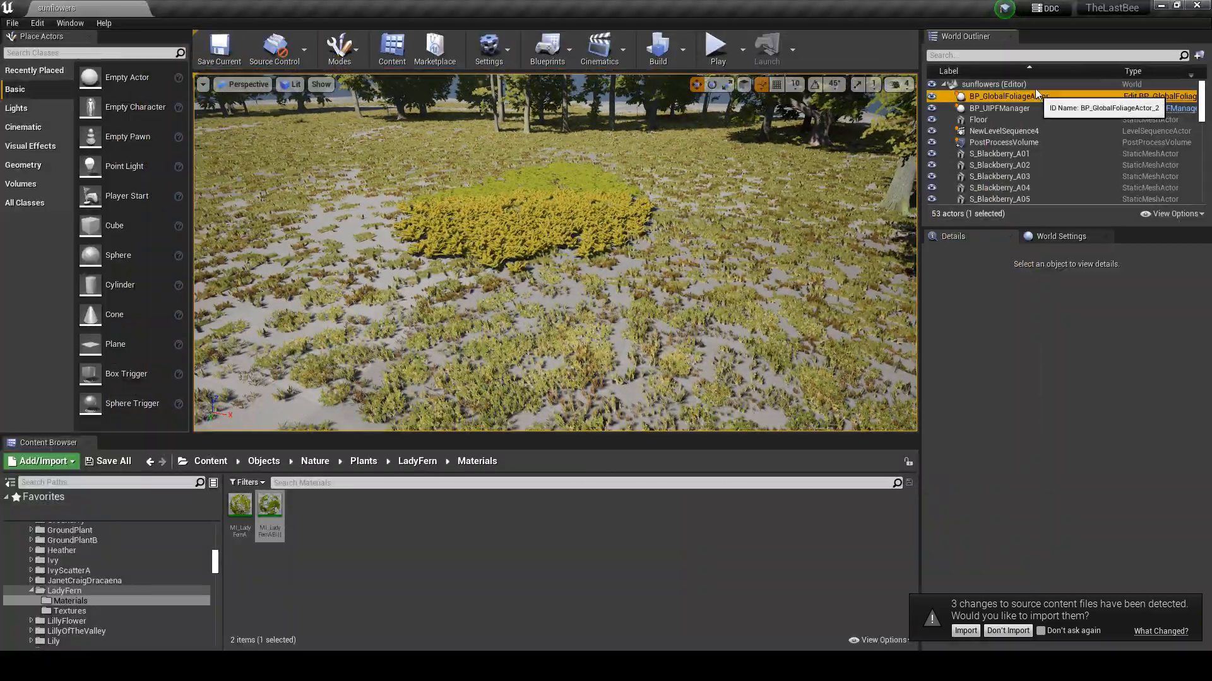
# - Delete the existing BP_GlobalFoliageActor from the level
pyautogui.click(1010, 96)
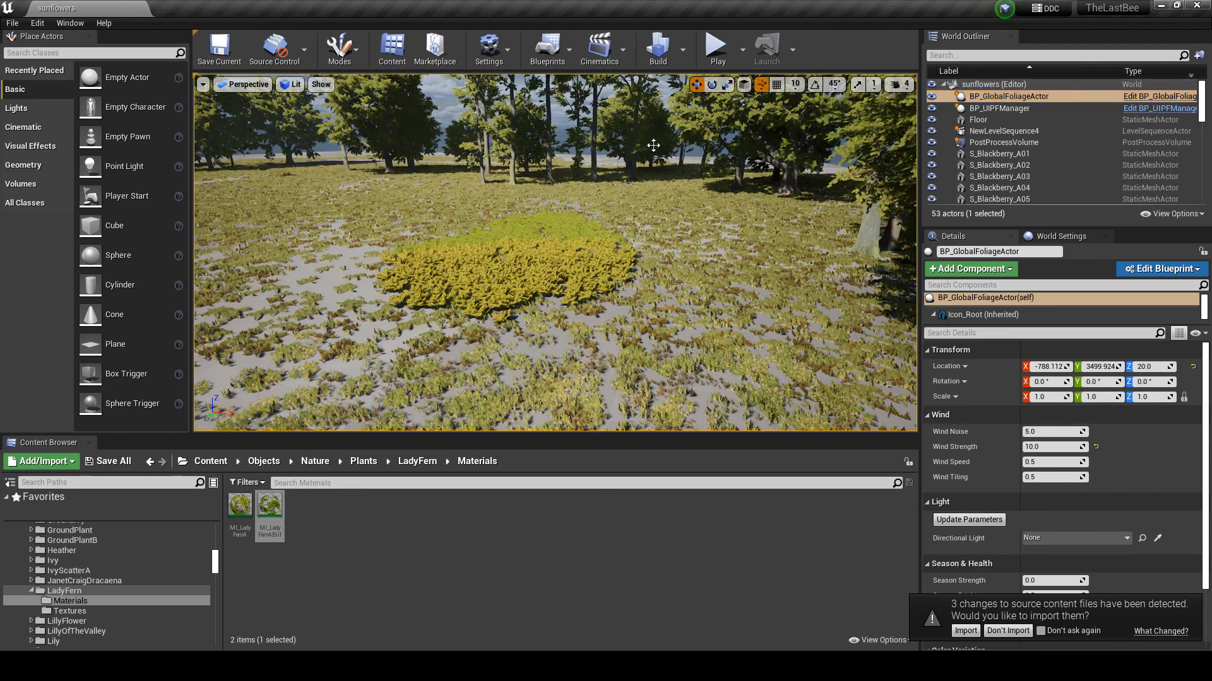
pyautogui.moveTo(554, 252); pyautogui.dragTo(479, 227, button='right')
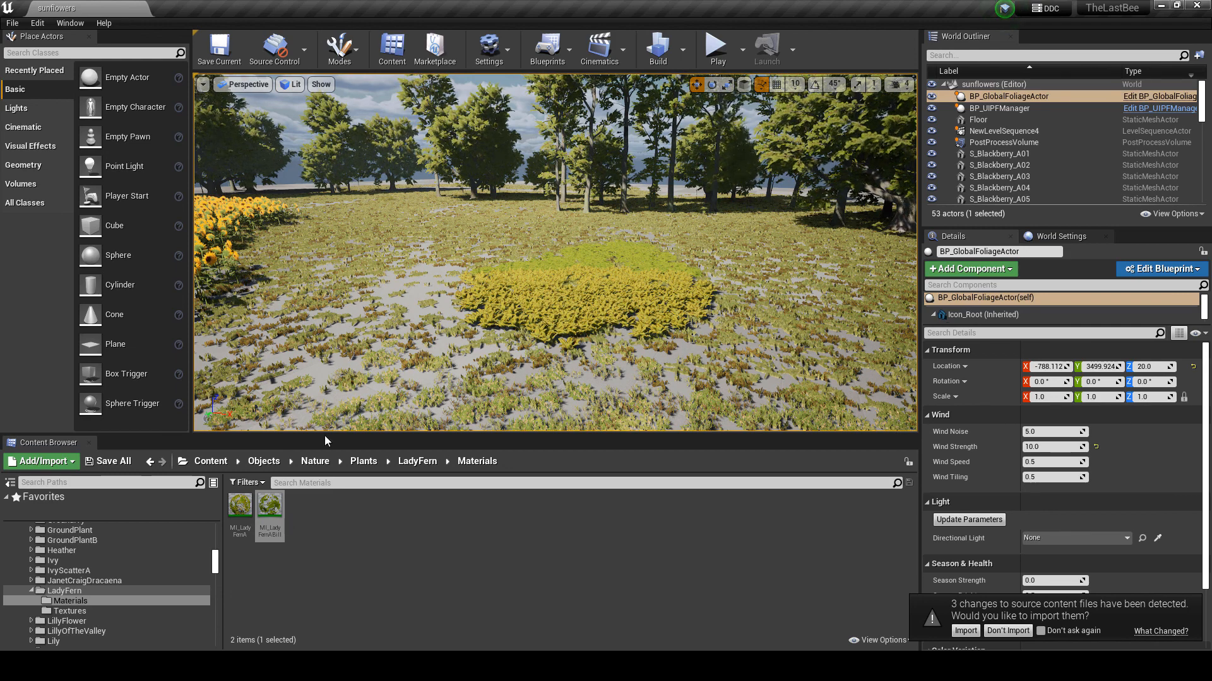
pyautogui.click(988, 96)
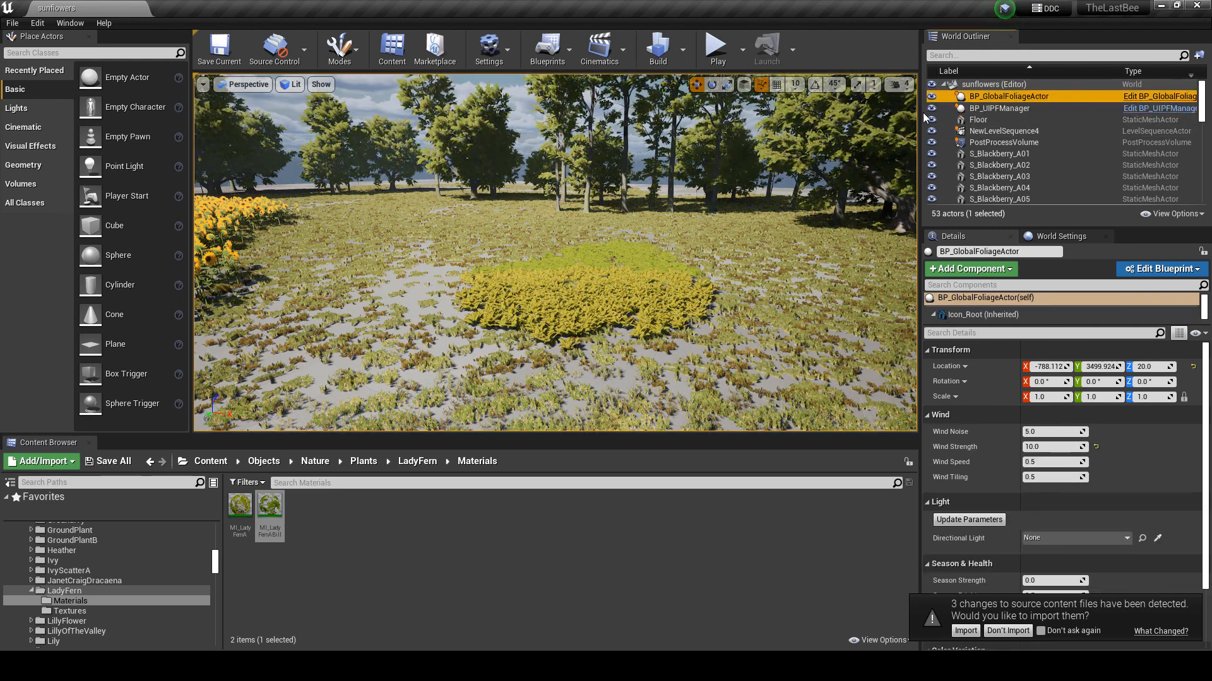
pyautogui.press('Delete')
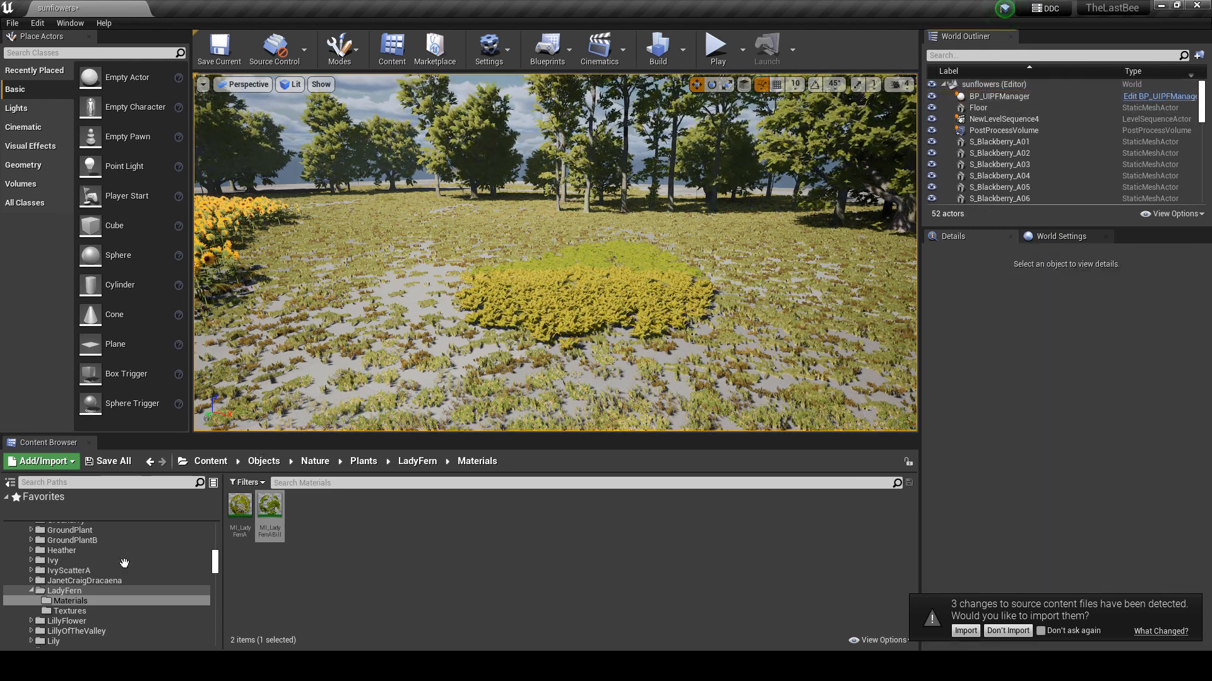
# - Place a new BP_GlobalFoliageActor from MSPresets/MS_Foliage_Material/GlobalFoliageActor on the ground beside the fern patch
pyautogui.scroll(5, 128, 569)
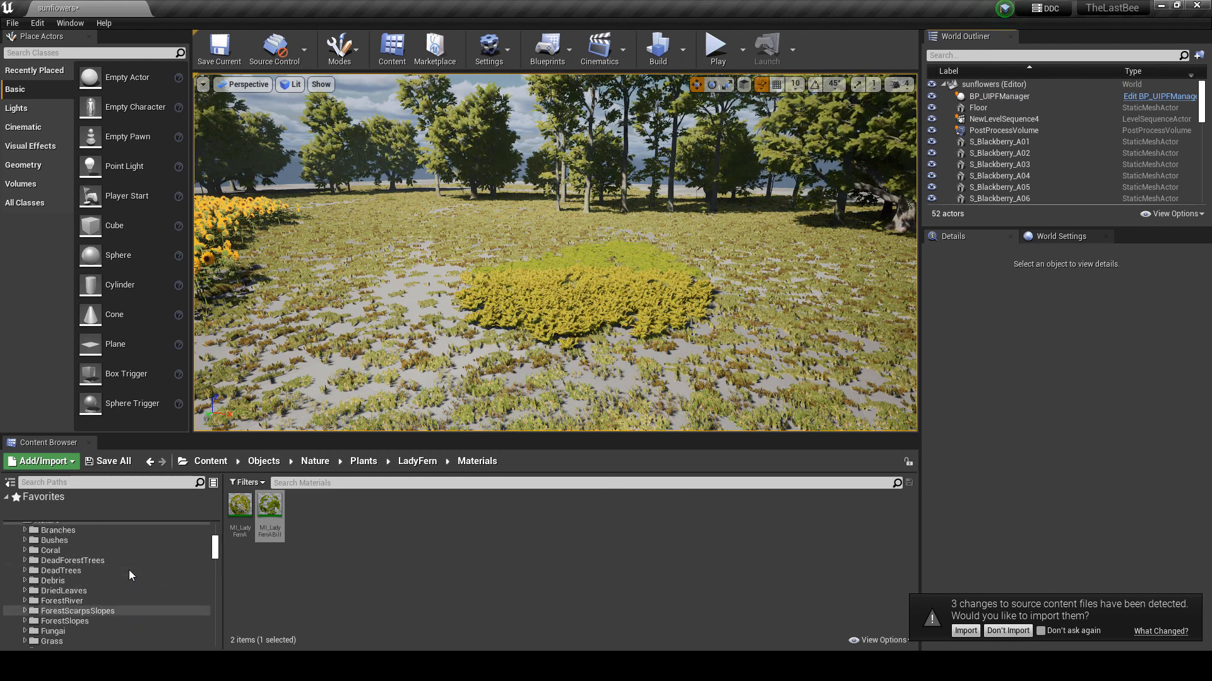
pyautogui.scroll(10, 129, 574)
pyautogui.scroll(-4, 101, 592)
pyautogui.click(13, 541)
pyautogui.scroll(5, 42, 555)
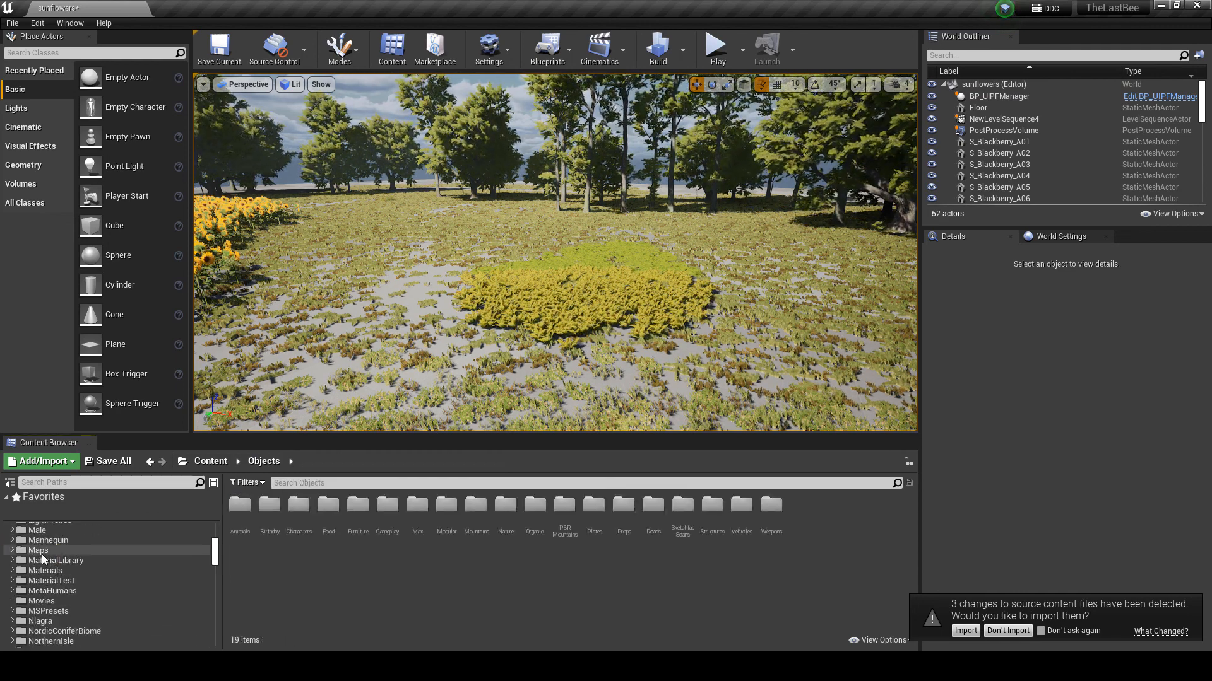
pyautogui.scroll(8, 41, 554)
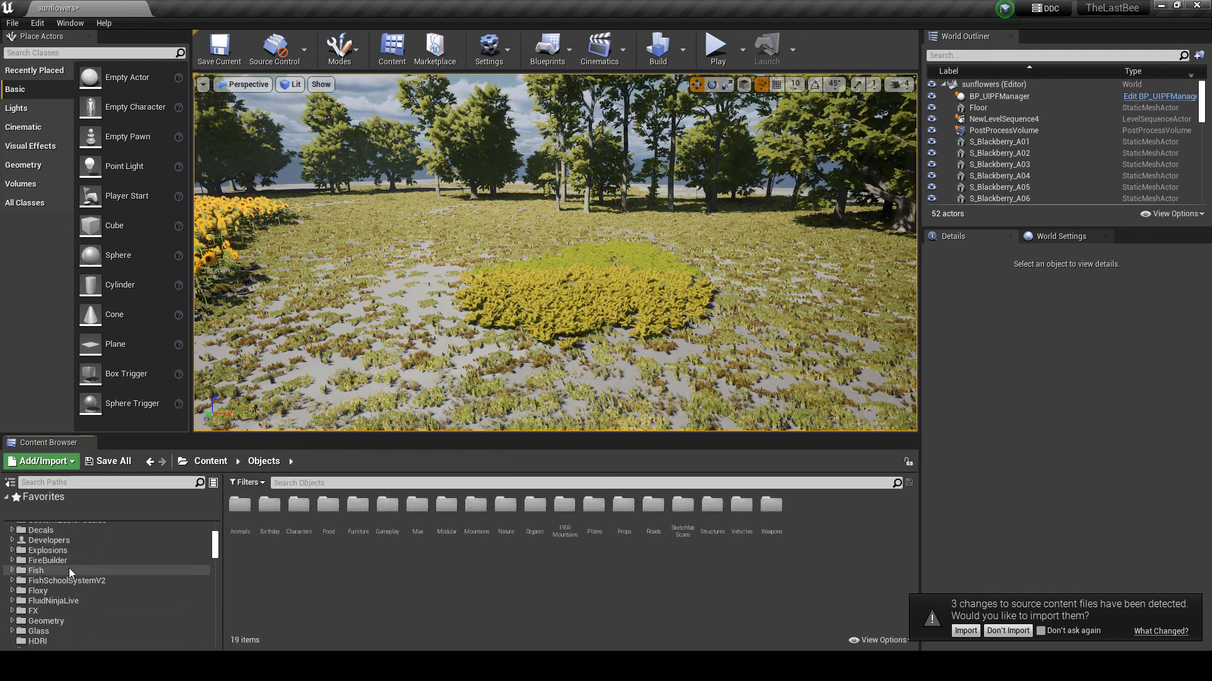
pyautogui.scroll(-7, 70, 567)
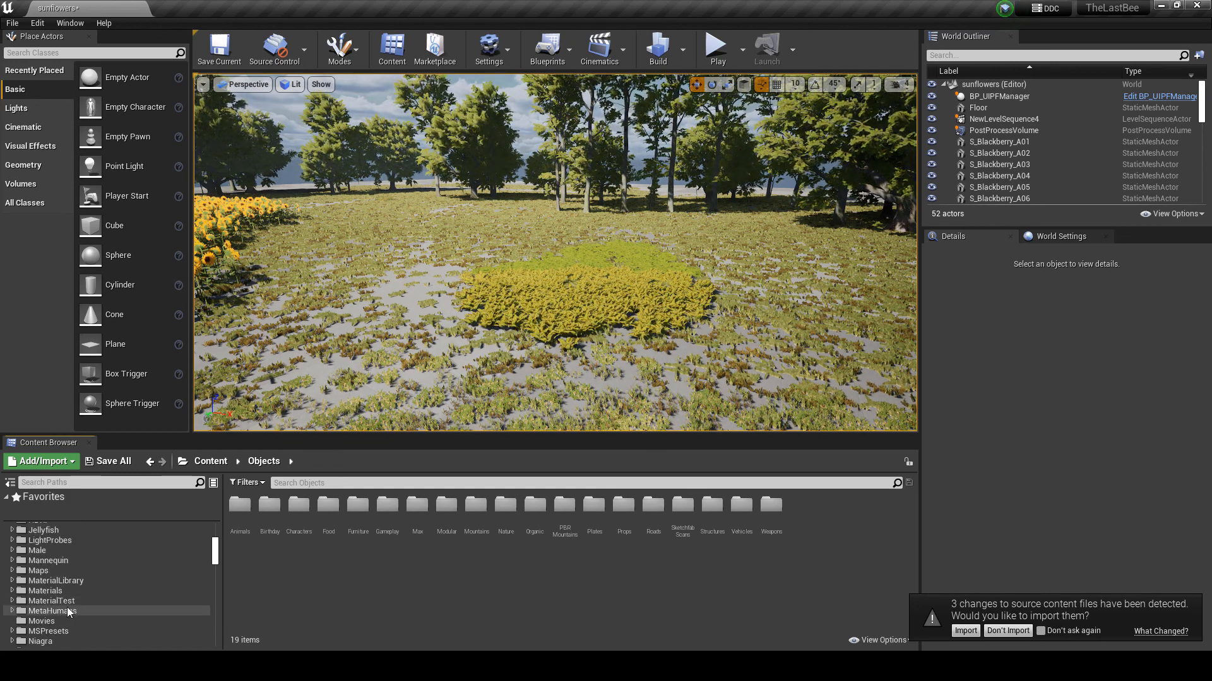
pyautogui.click(50, 631)
pyautogui.scroll(-1, 62, 591)
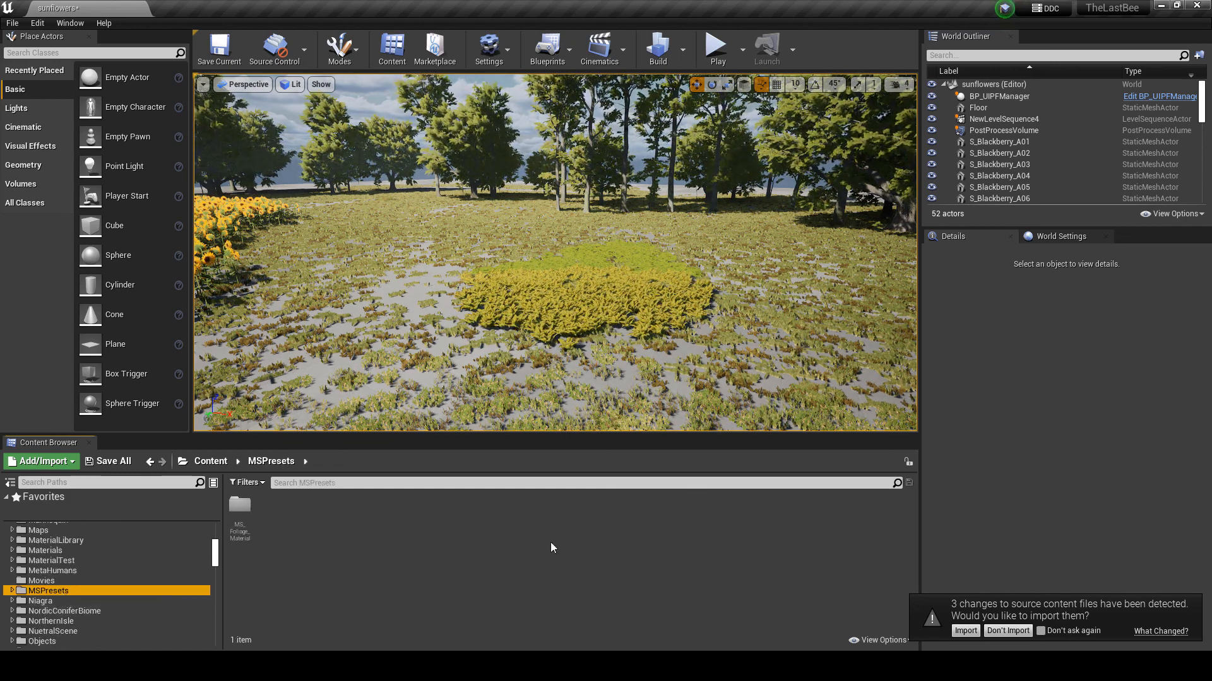
pyautogui.doubleClick(239, 504)
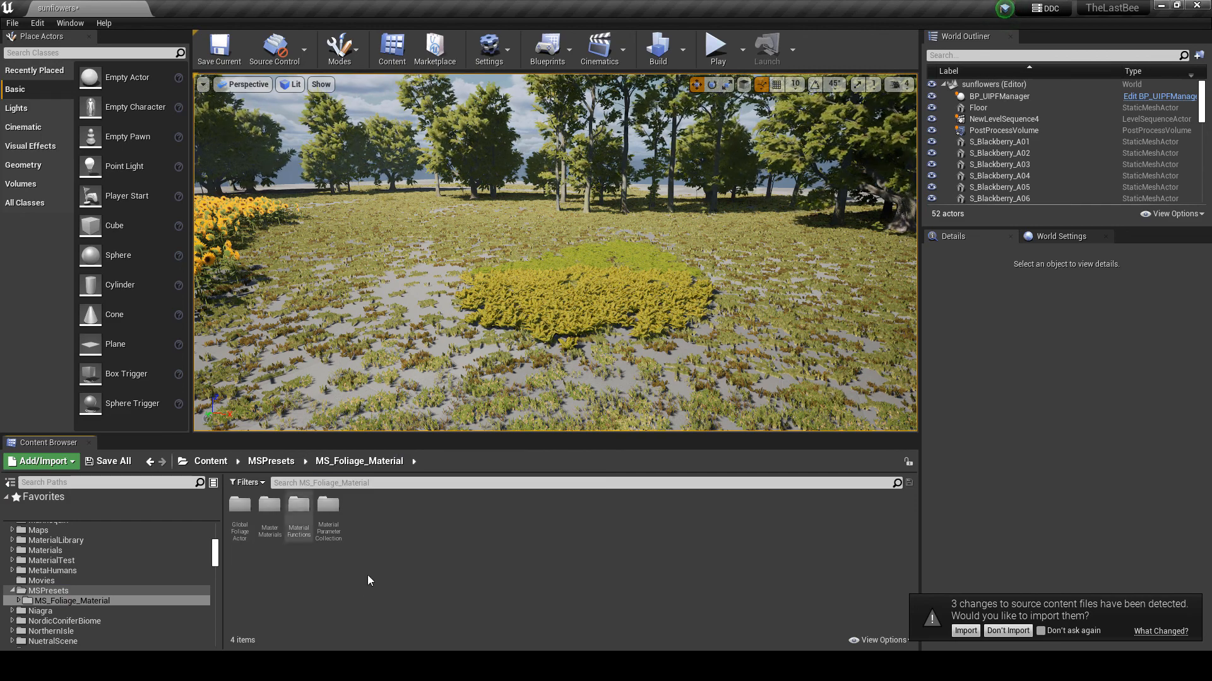
pyautogui.doubleClick(246, 506)
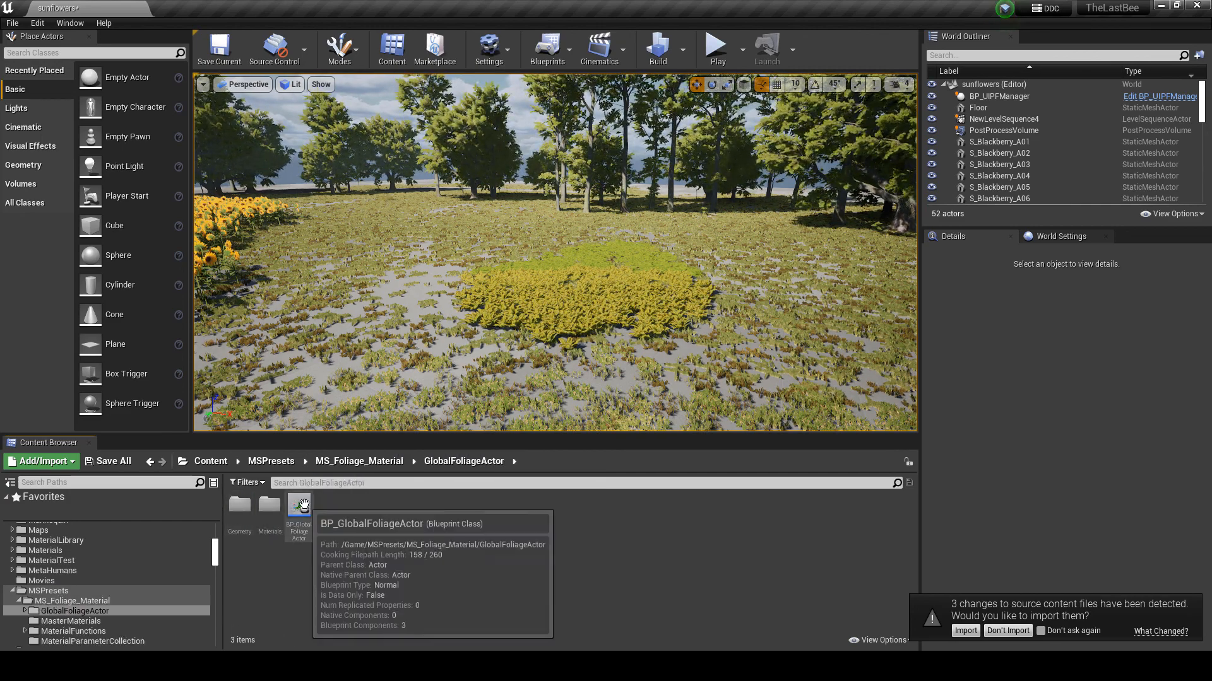
pyautogui.moveTo(299, 505); pyautogui.dragTo(393, 341)
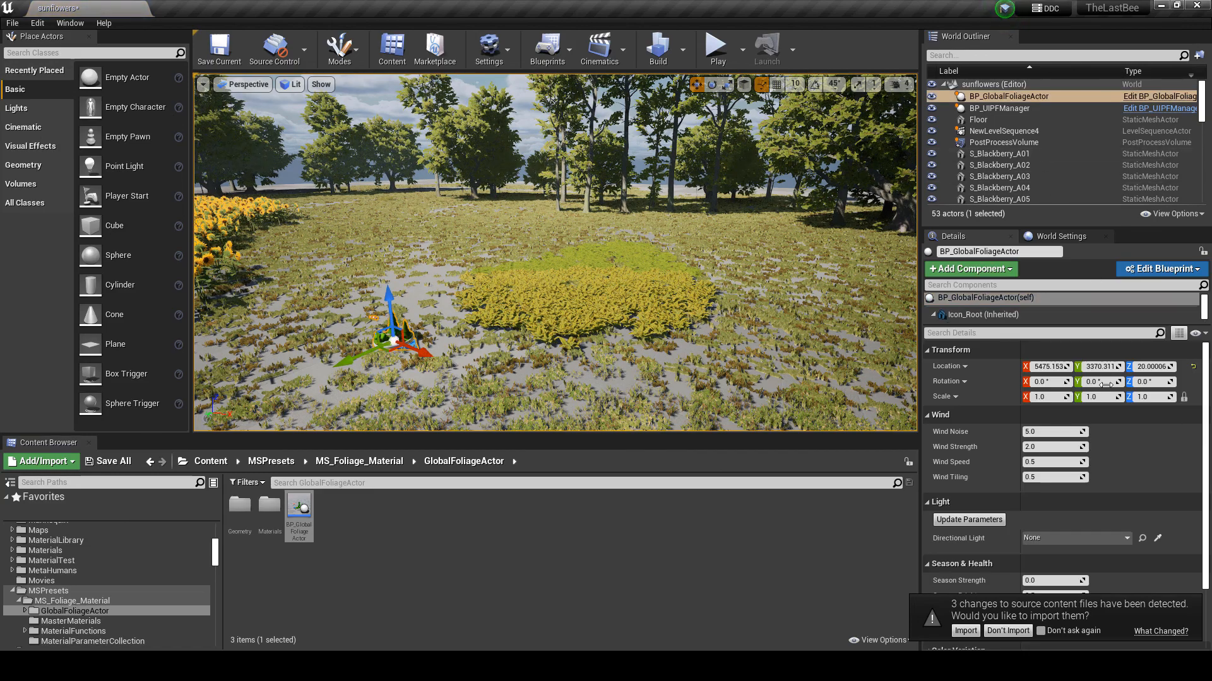
# - Raise the foliage actor's Wind Strength to about 16.12 and examine the ferns' wind movement full screen from several distances
pyautogui.moveTo(1058, 452)
pyautogui.mouseDown()
pyautogui.moveTo(1105, 453)
pyautogui.moveTo(1044, 446)
pyautogui.mouseUp()
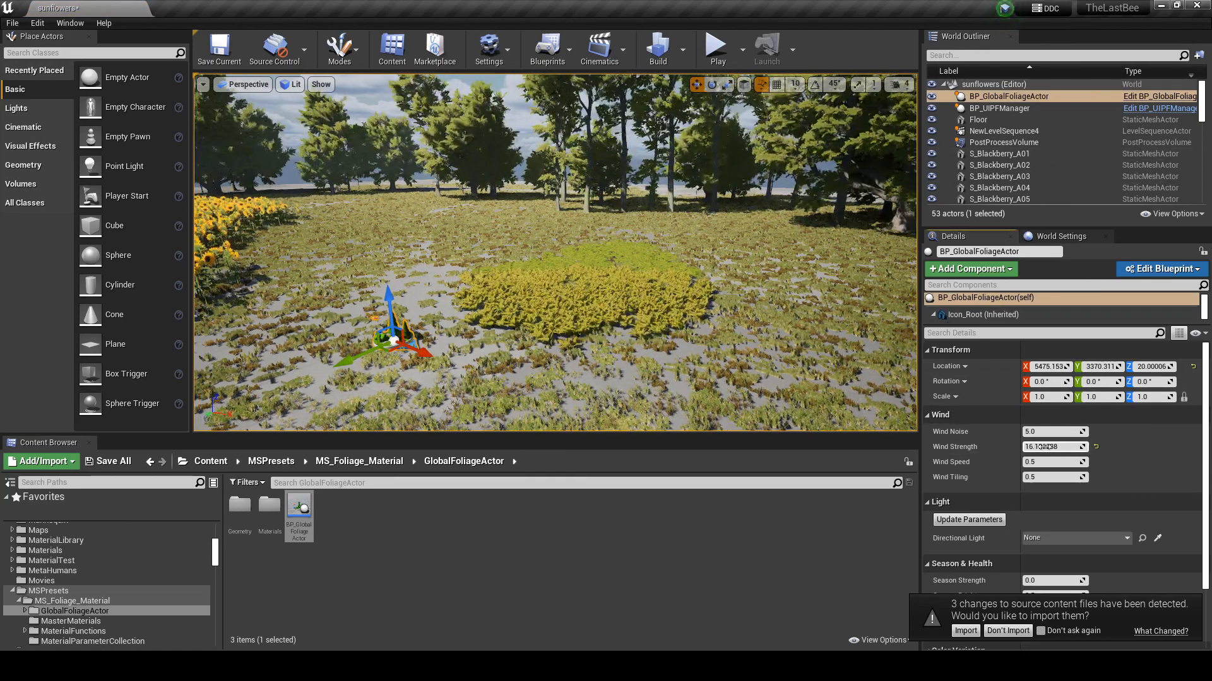
pyautogui.moveTo(556, 252); pyautogui.dragTo(565, 245, button='right')
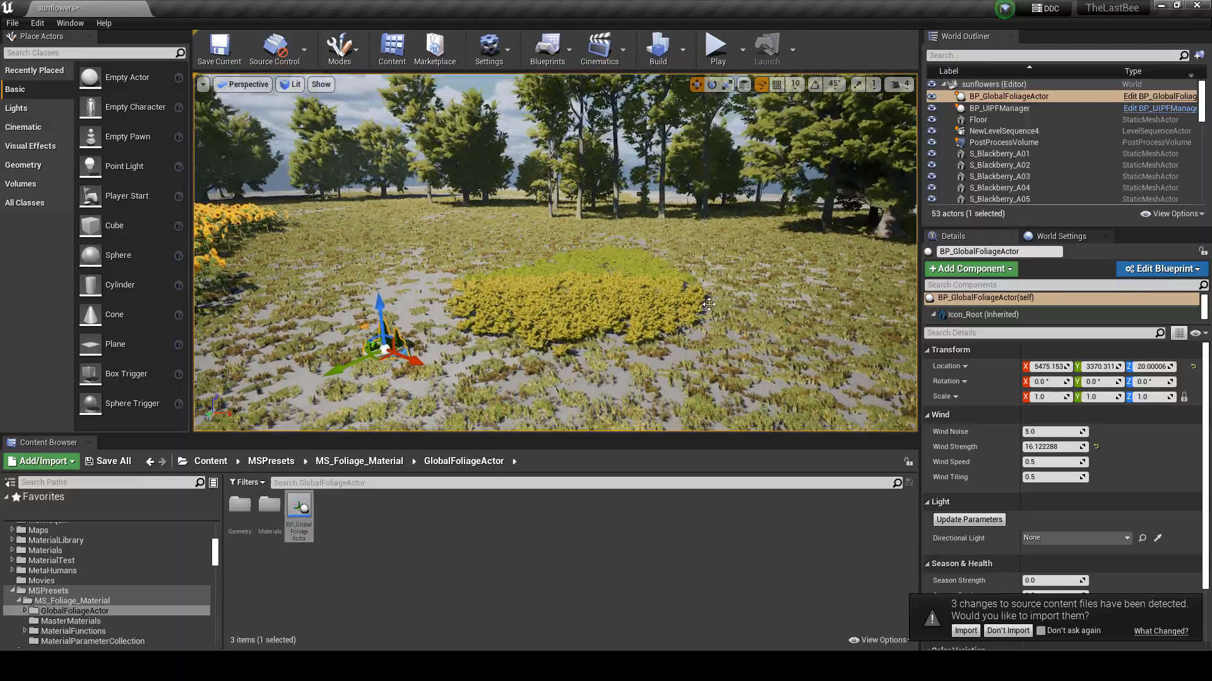
pyautogui.press('F11')
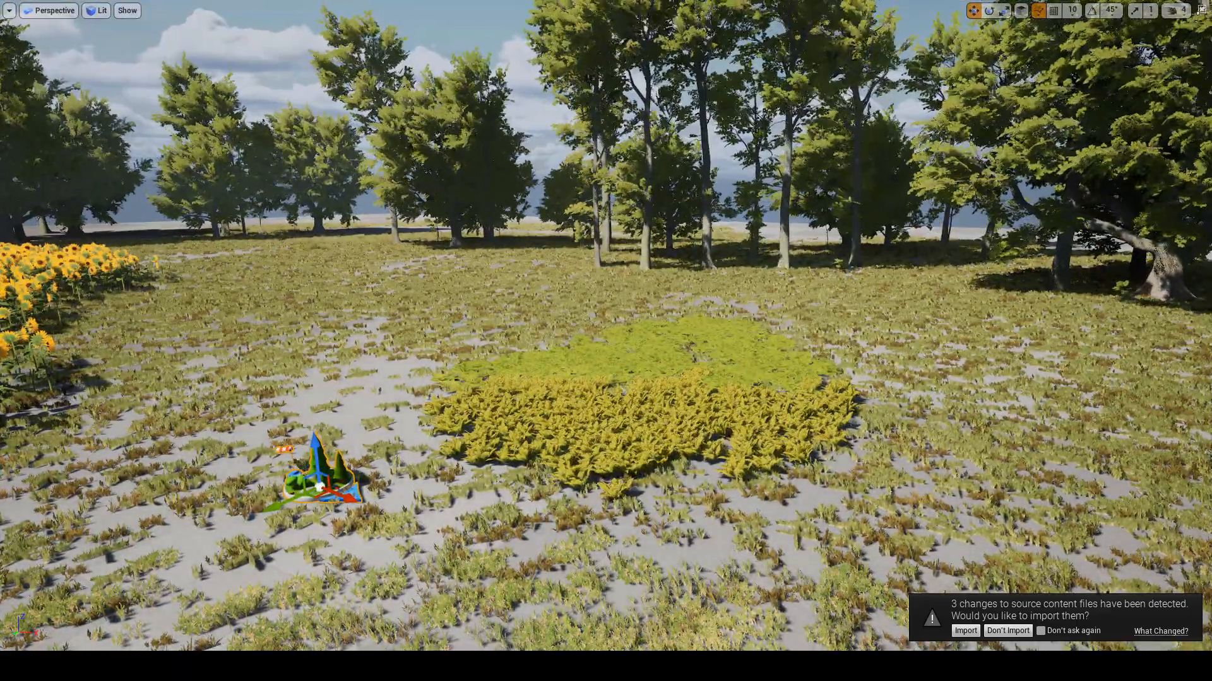
pyautogui.moveTo(606, 341); pyautogui.dragTo(616, 404, button='right')
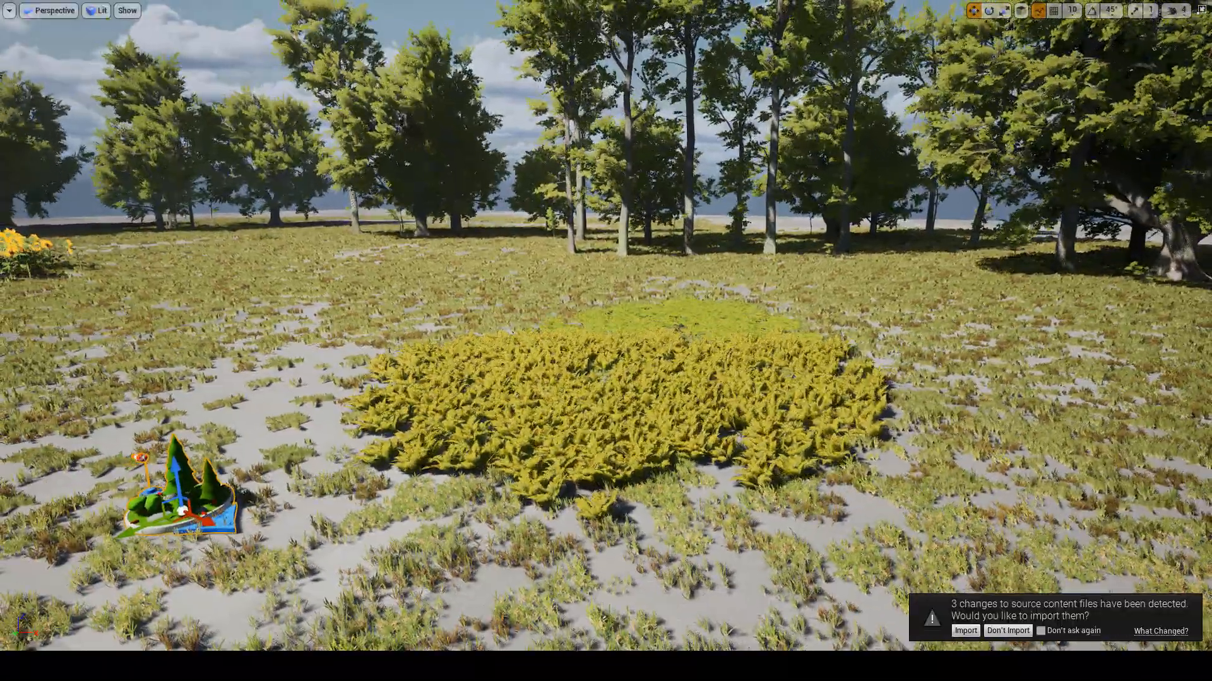
pyautogui.moveTo(606, 341); pyautogui.dragTo(645, 361, button='right')
pyautogui.press('s')
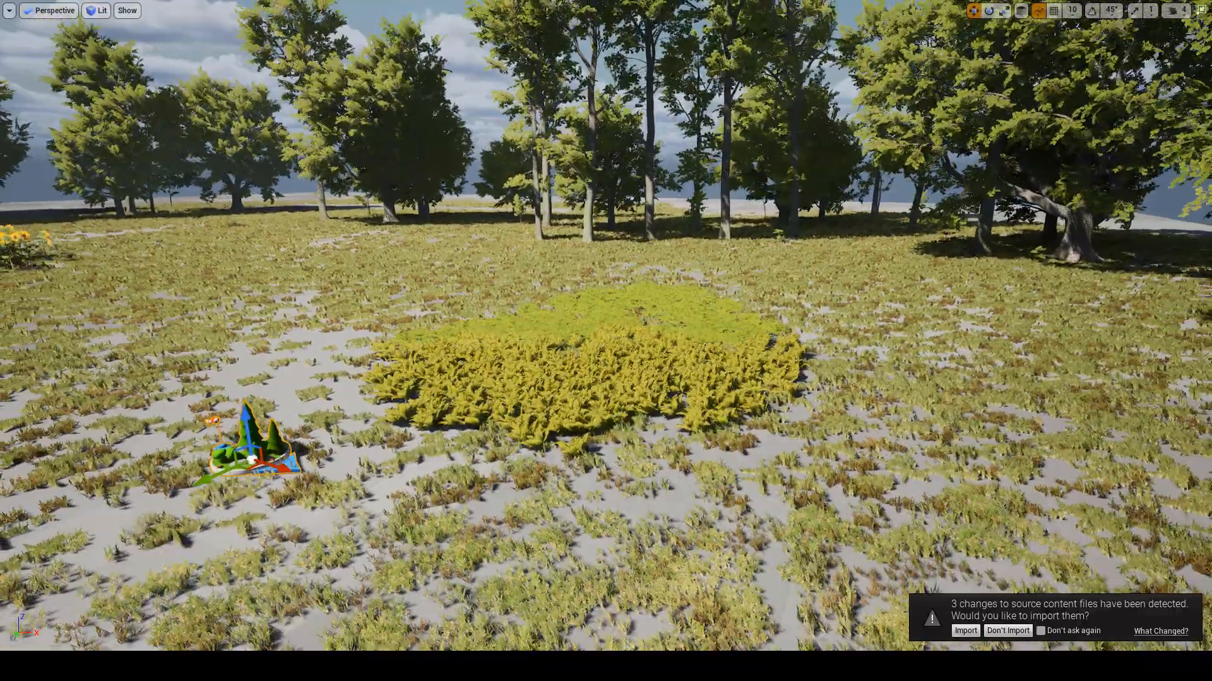
pyautogui.press('w')
pyautogui.press('w')
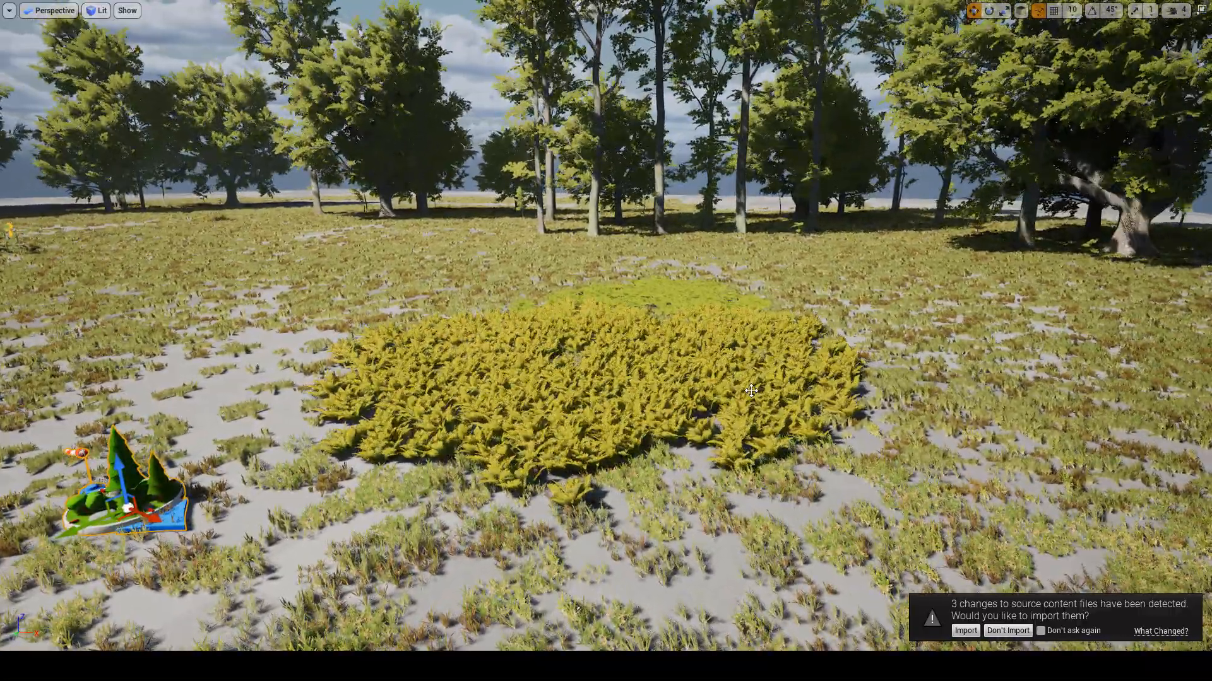
pyautogui.moveTo(665, 311); pyautogui.dragTo(664, 299, button='right')
pyautogui.press('q')
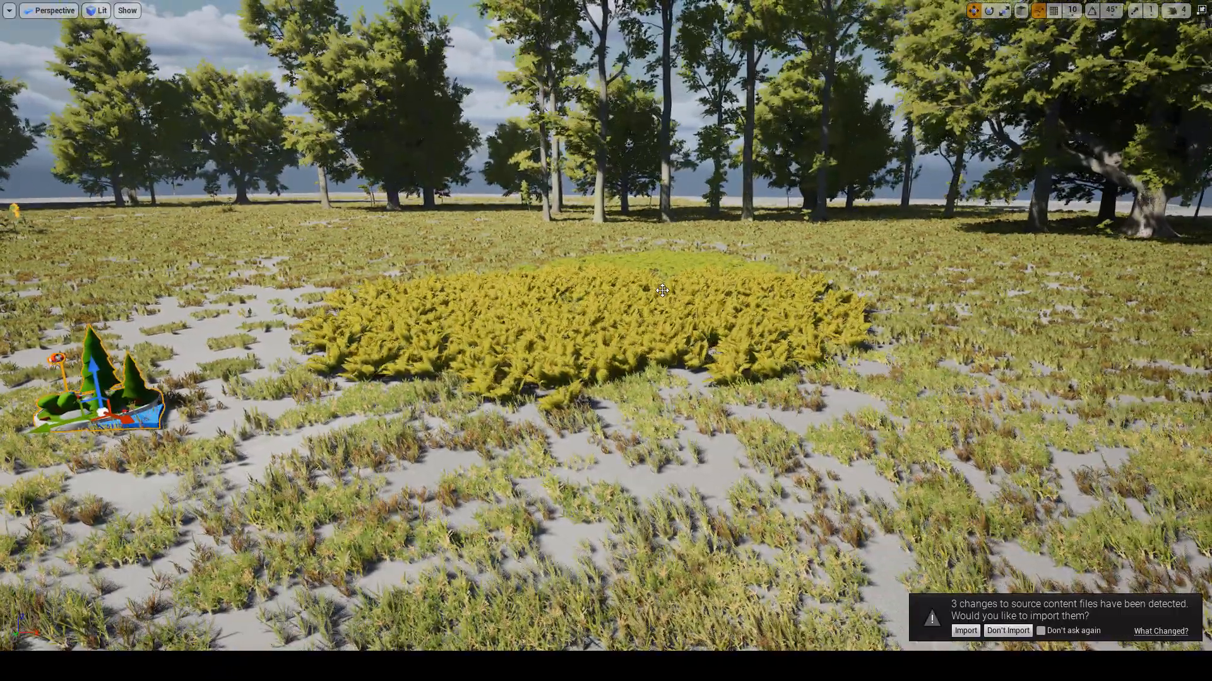
pyautogui.press('F11')
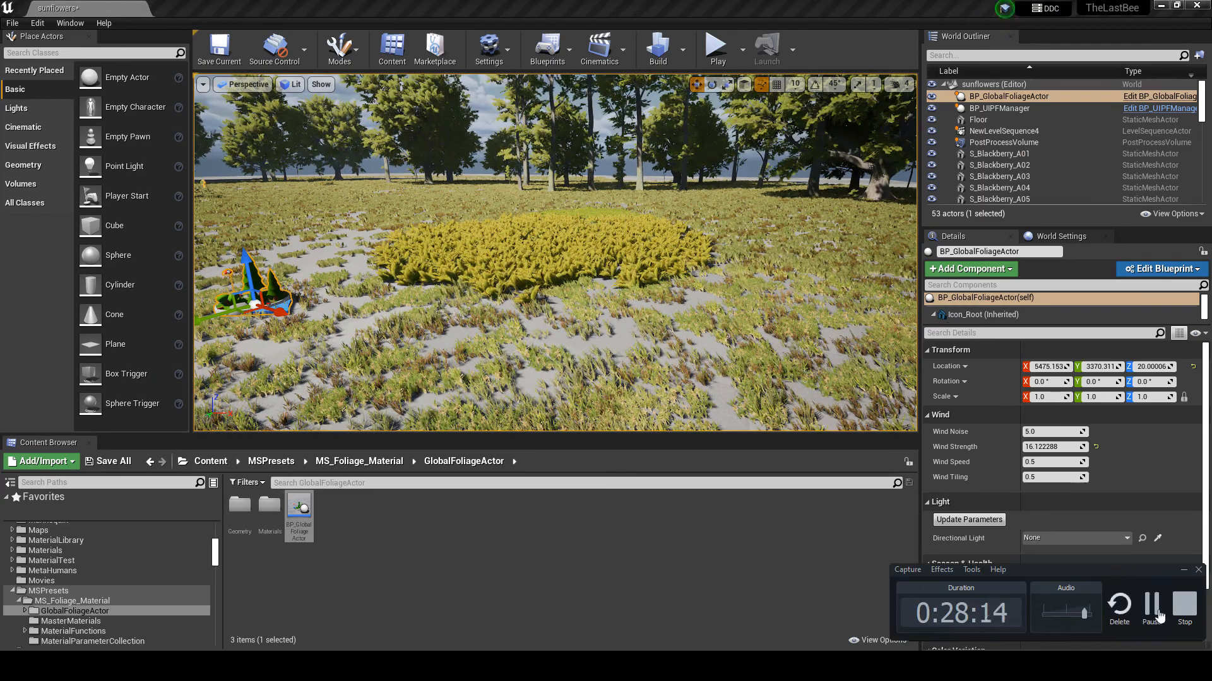
pyautogui.click(1152, 607)
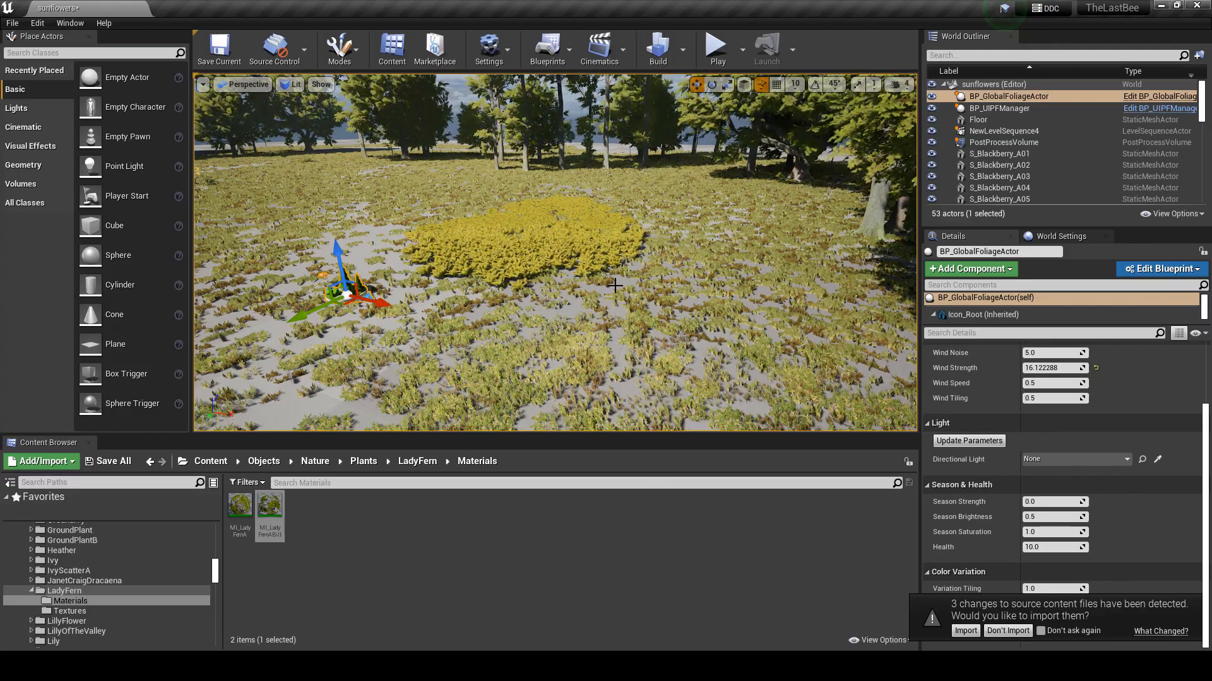
# - Reopen the MI_LadyFernABill material instance, check its wind, health, season and color variation parameters, and minimize its window
pyautogui.press('w')
pyautogui.moveTo(616, 286)
pyautogui.mouseDown(button='right')
pyautogui.moveTo(628, 293)
pyautogui.moveTo(603, 284)
pyautogui.moveTo(628, 309)
pyautogui.moveTo(577, 306)
pyautogui.moveTo(596, 297)
pyautogui.mouseUp(button='right')
pyautogui.press('s')
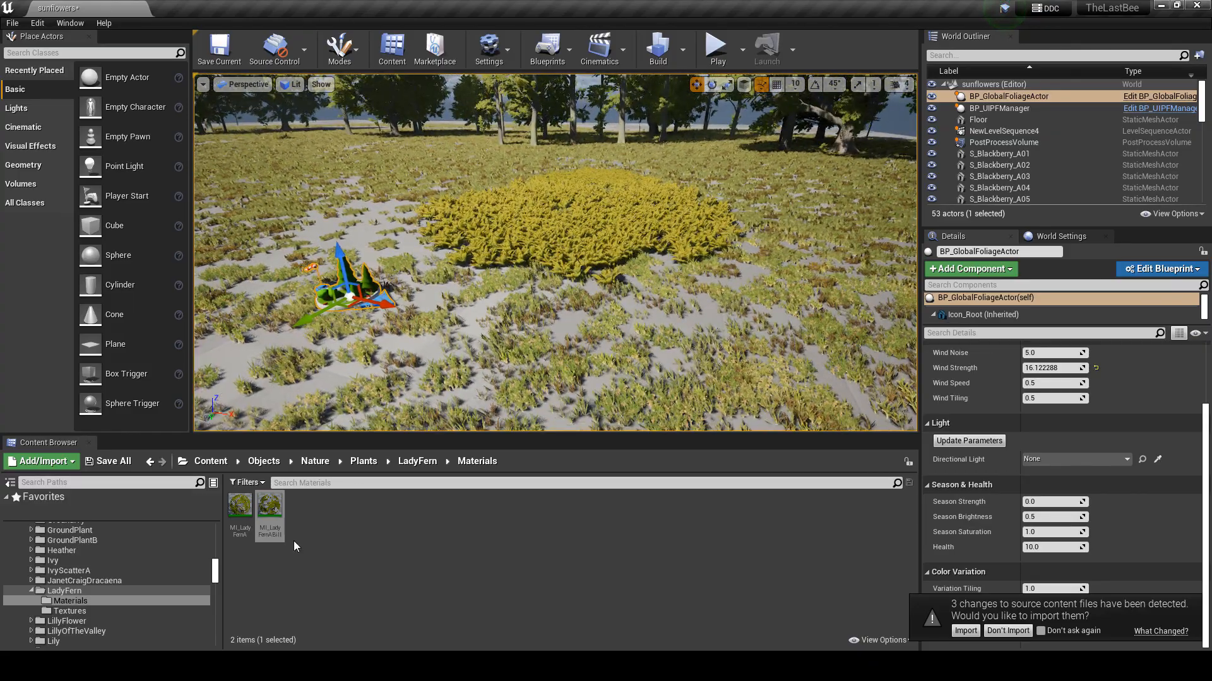
pyautogui.doubleClick(269, 508)
pyautogui.moveTo(800, 301); pyautogui.dragTo(603, 160)
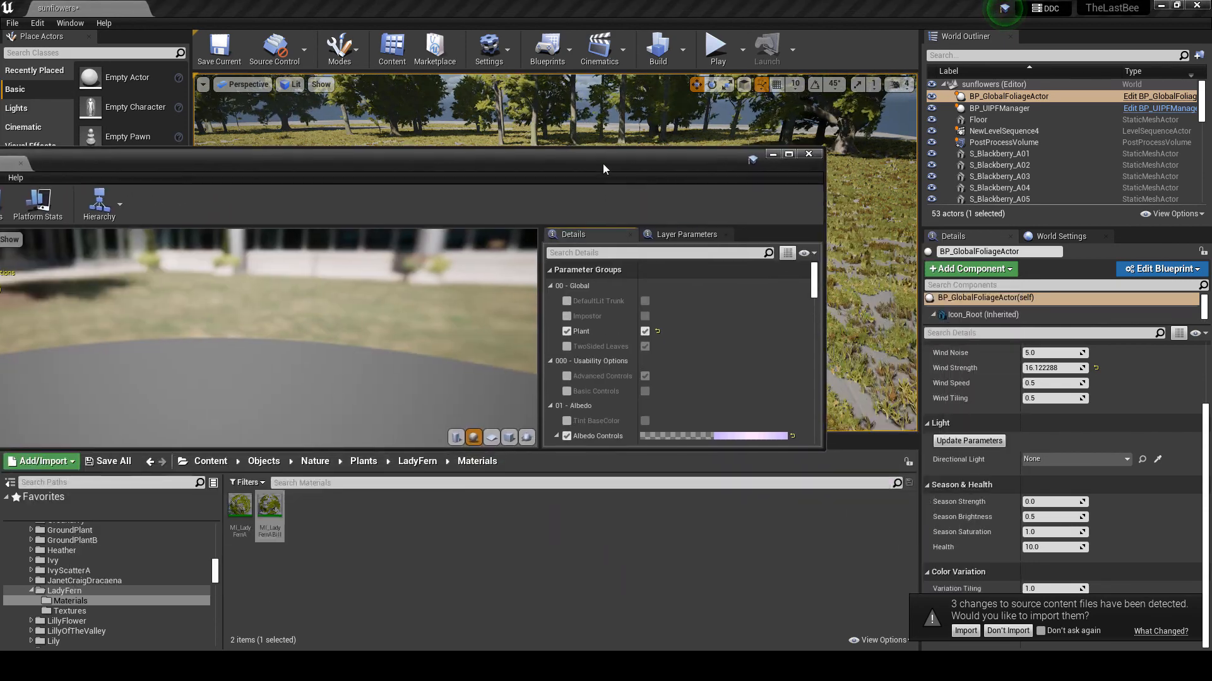
pyautogui.scroll(-3, 661, 357)
pyautogui.scroll(-8, 672, 312)
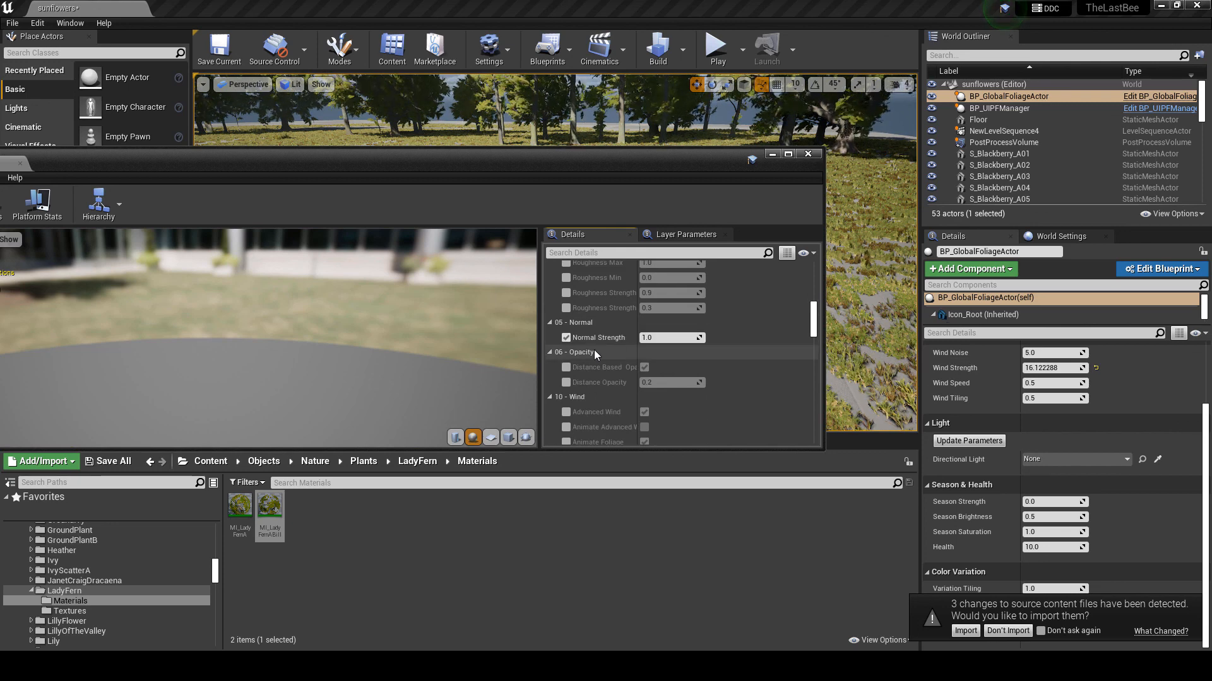
pyautogui.scroll(-10, 593, 350)
pyautogui.scroll(5, 626, 331)
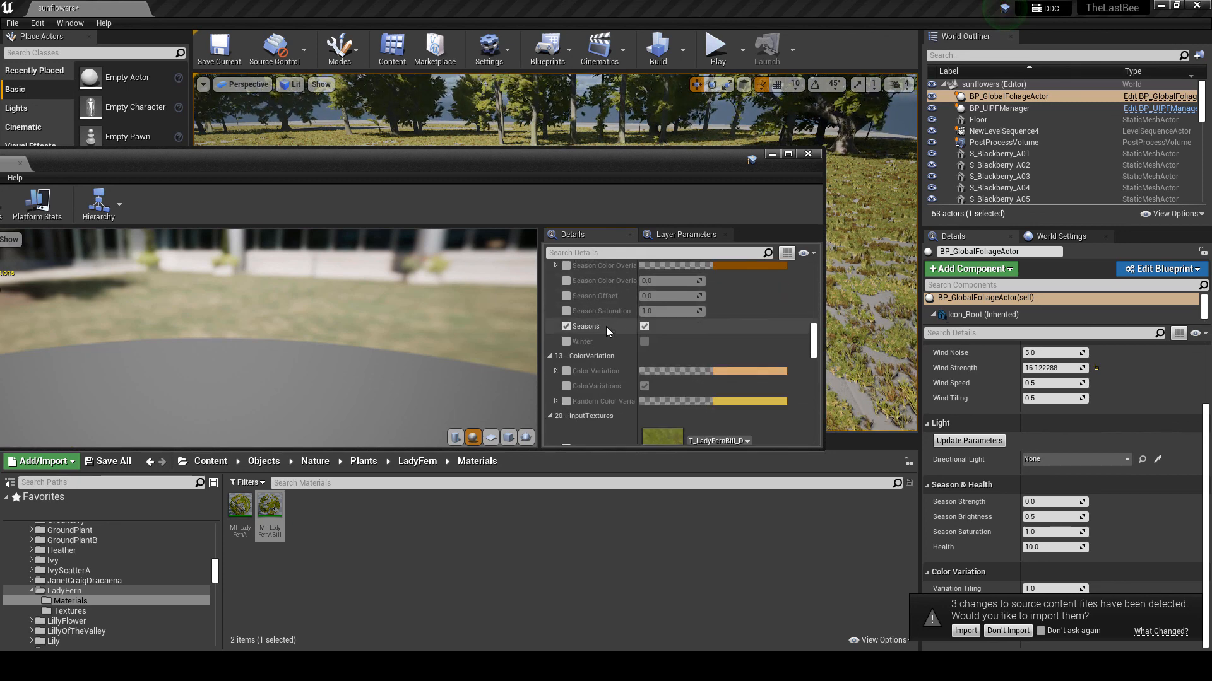
pyautogui.scroll(-4, 625, 316)
pyautogui.scroll(-3, 610, 324)
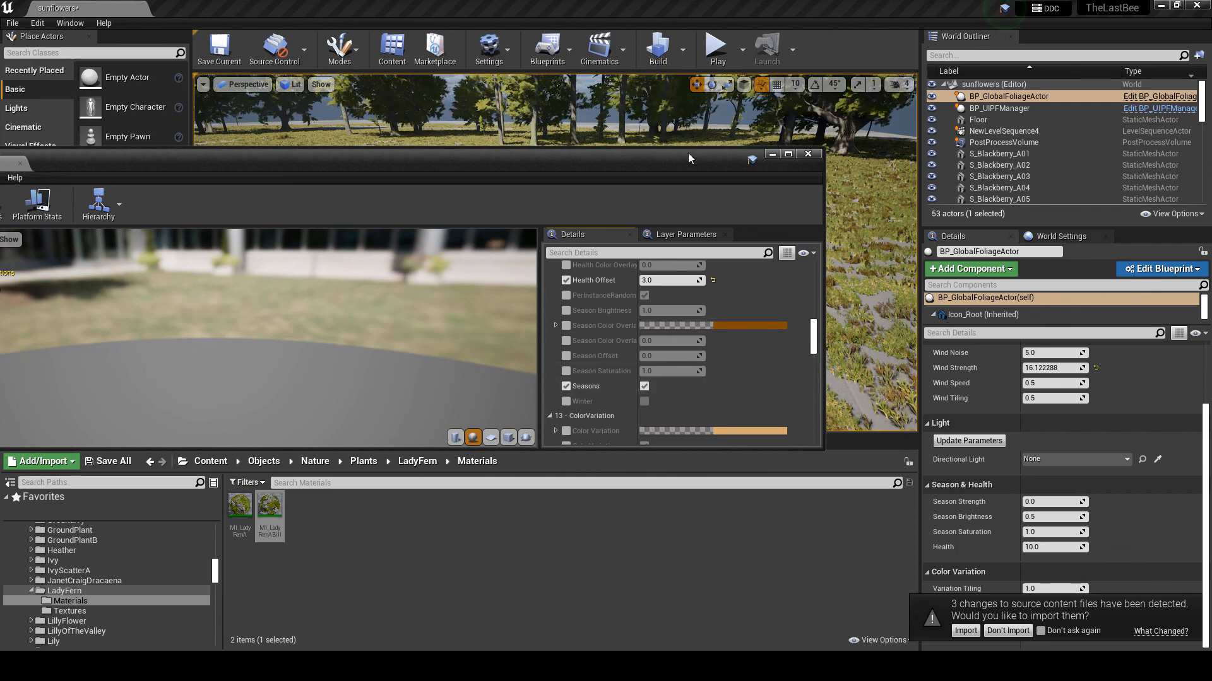
pyautogui.click(768, 156)
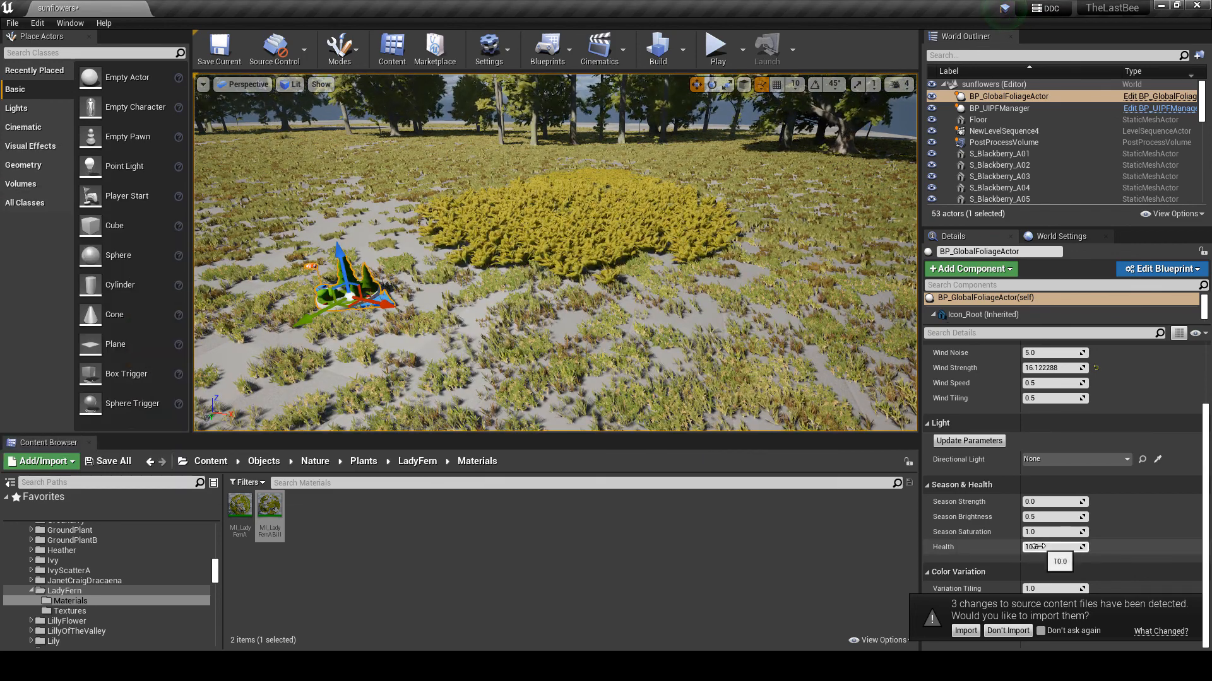
# - Set the foliage actor's Health to about 10.17 and its Season Strength to about 2.07
pyautogui.moveTo(1053, 547)
pyautogui.mouseDown()
pyautogui.moveTo(1040, 547)
pyautogui.moveTo(1054, 547)
pyautogui.mouseUp()
pyautogui.moveTo(1047, 501); pyautogui.dragTo(1062, 502)
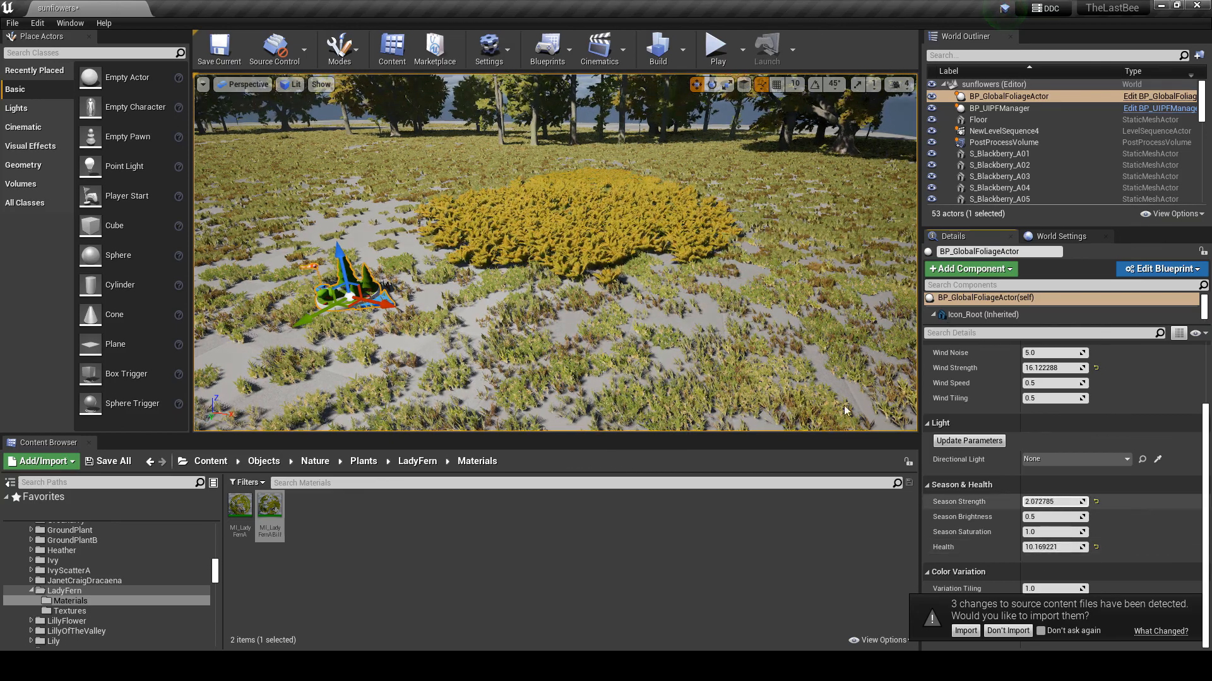
# - Reset the foliage actor's Season Strength and Health to their defaults and view the fern patch full screen
pyautogui.moveTo(734, 380)
pyautogui.mouseDown(button='right')
pyautogui.moveTo(732, 340)
pyautogui.moveTo(741, 368)
pyautogui.mouseUp(button='right')
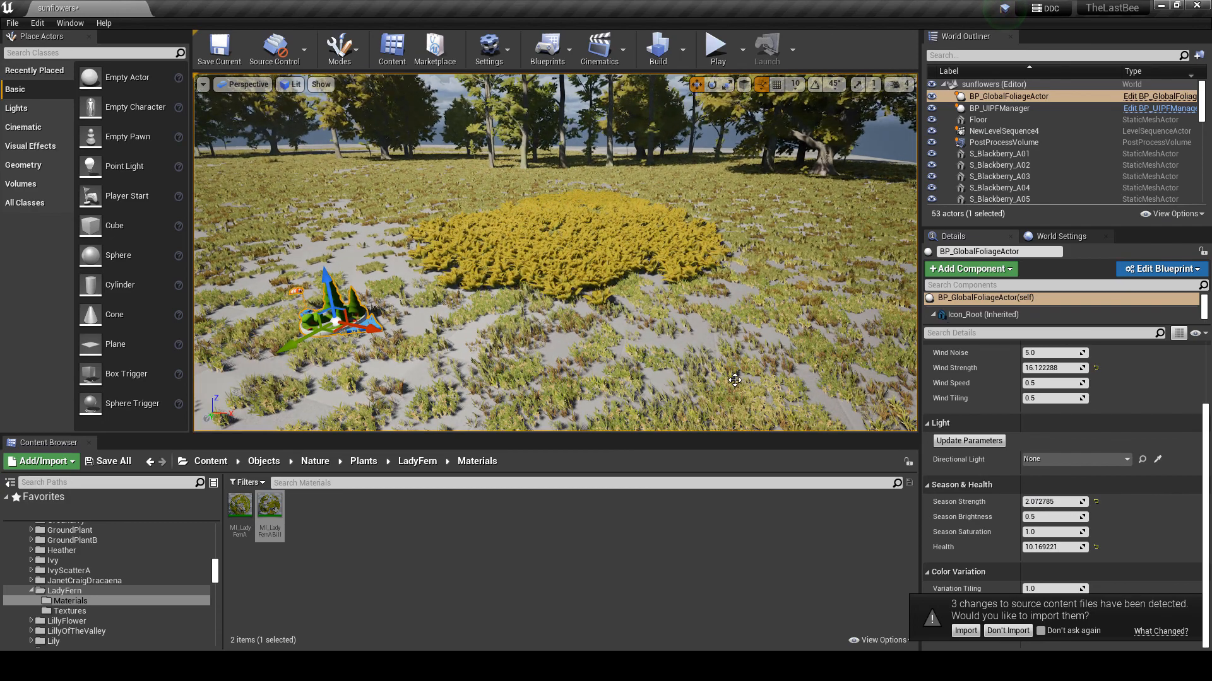
pyautogui.click(1097, 502)
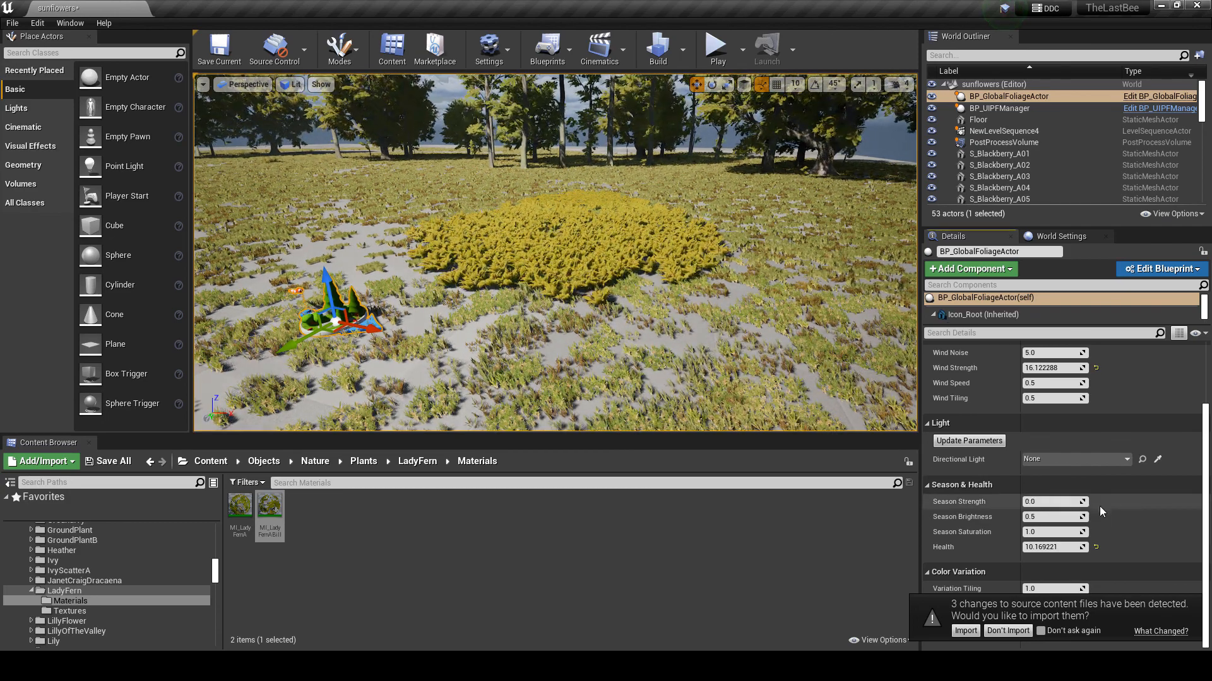
pyautogui.click(1097, 547)
pyautogui.moveTo(745, 366)
pyautogui.mouseDown(button='right')
pyautogui.moveTo(770, 379)
pyautogui.moveTo(740, 383)
pyautogui.moveTo(745, 355)
pyautogui.mouseUp(button='right')
pyautogui.press('w')
pyautogui.press('w')
pyautogui.press('F11')
pyautogui.press('s')
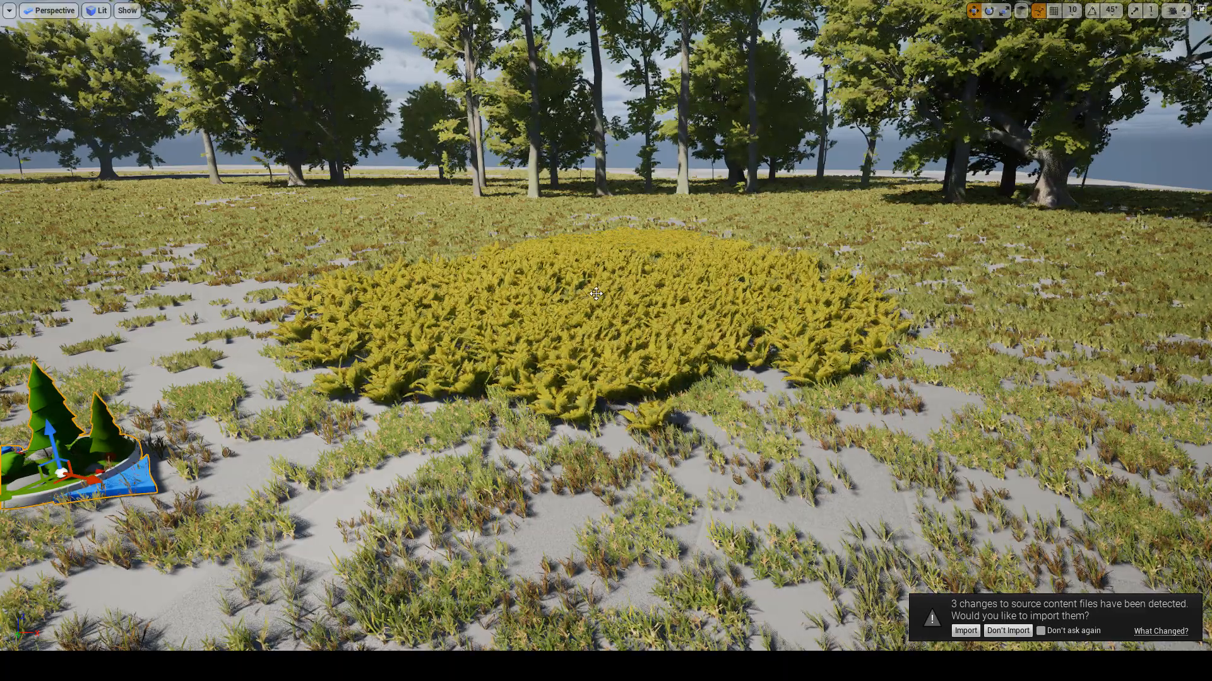
pyautogui.press('F11')
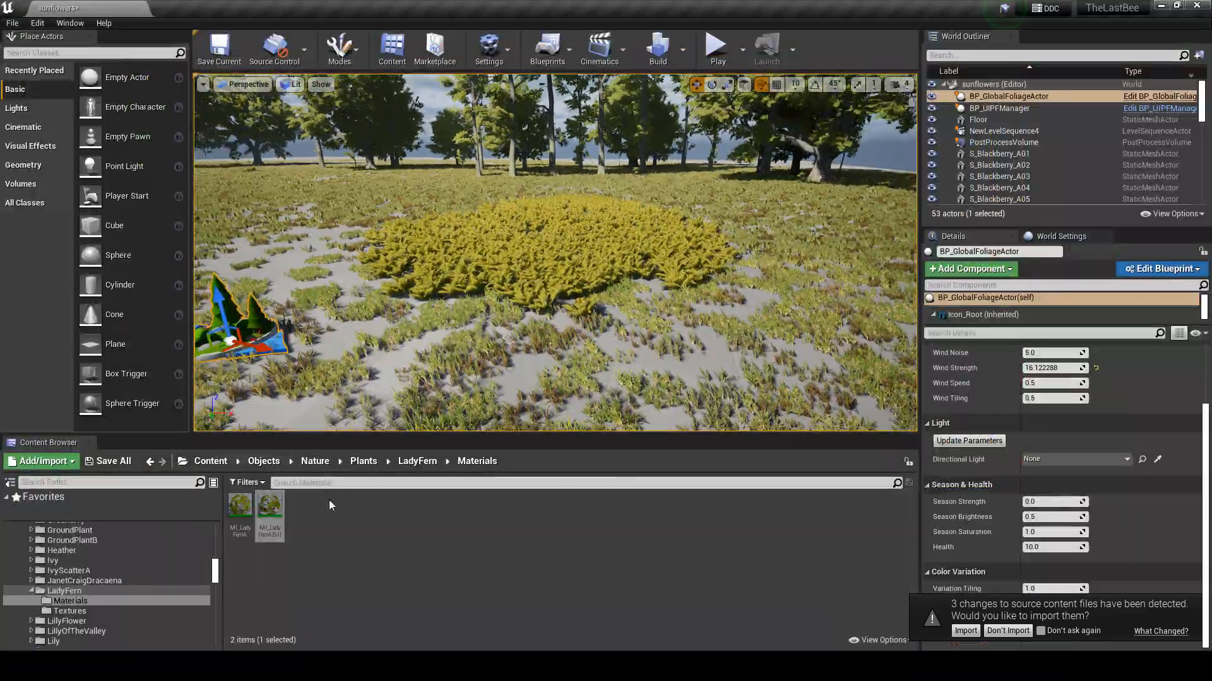
# - Open the MI_LadyFernABill material instance, override Stiffness 1 under Wind Setting 1 with 0, and view the ferns full screen
pyautogui.doubleClick(269, 505)
pyautogui.moveTo(647, 187); pyautogui.dragTo(337, 154)
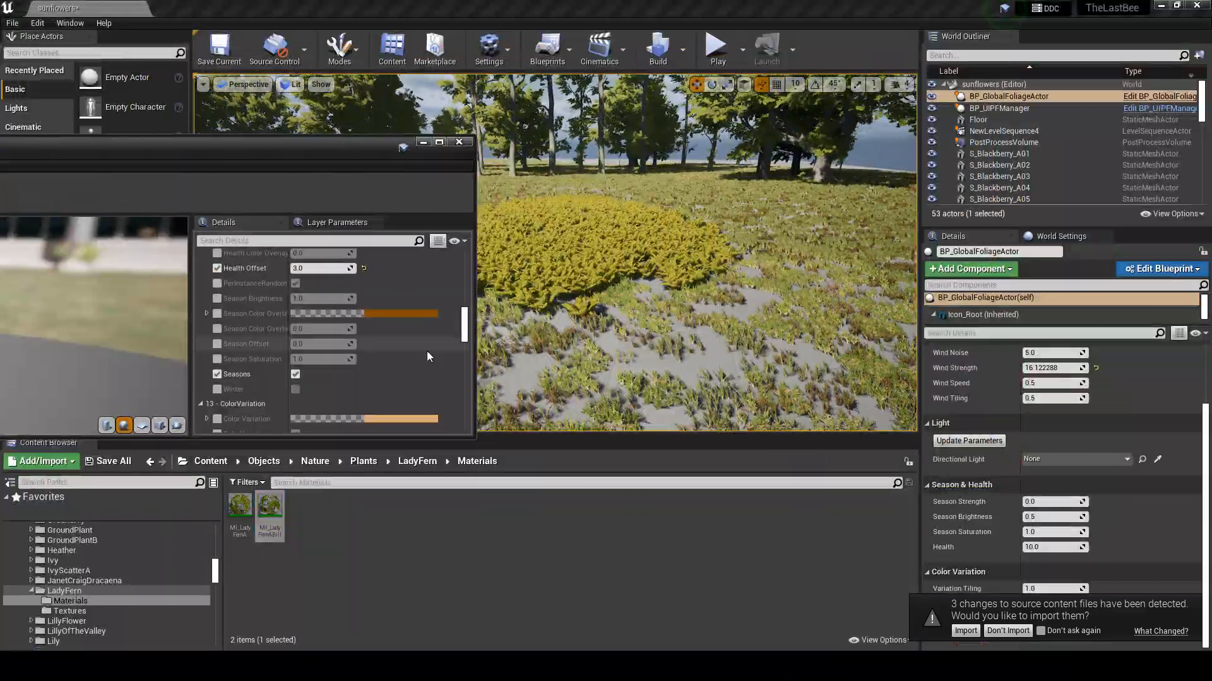
pyautogui.scroll(-10, 426, 351)
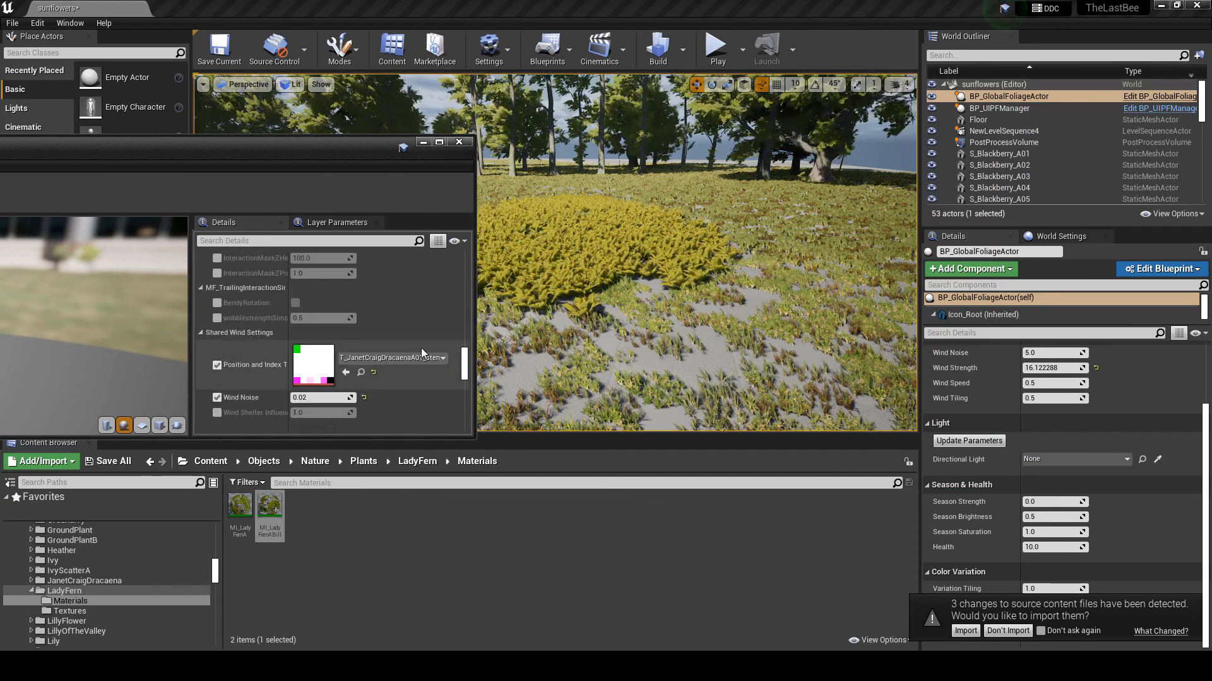
pyautogui.scroll(-10, 421, 350)
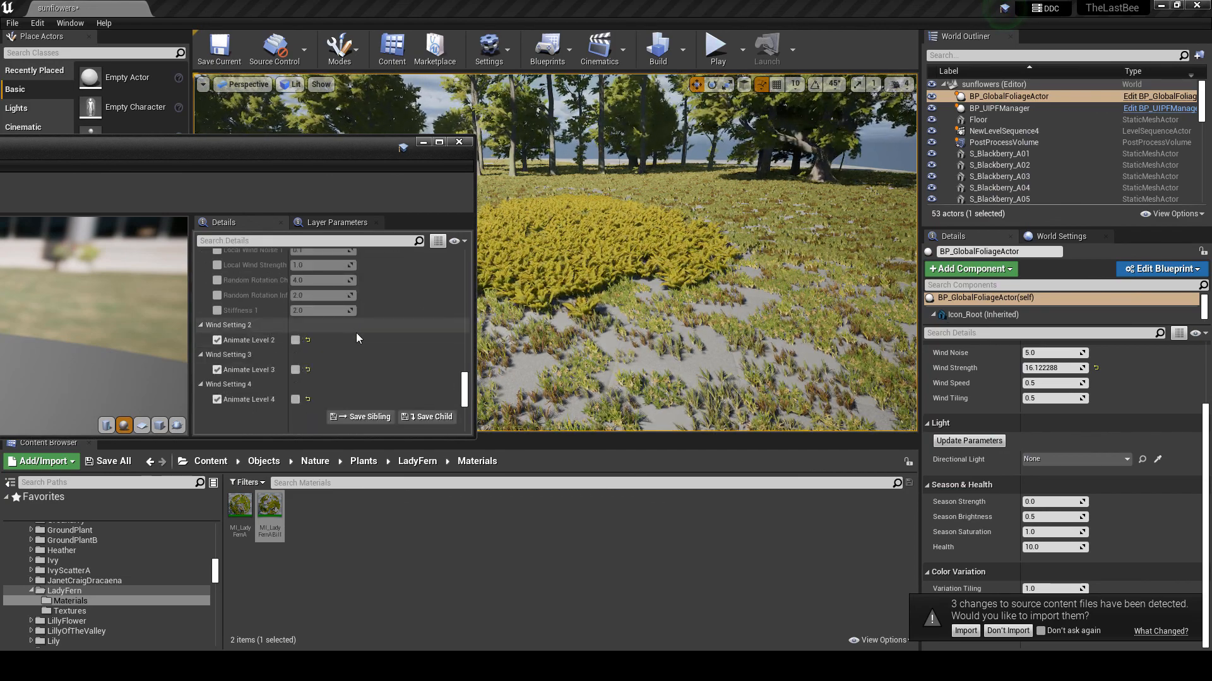
pyautogui.scroll(2, 356, 332)
pyautogui.click(219, 371)
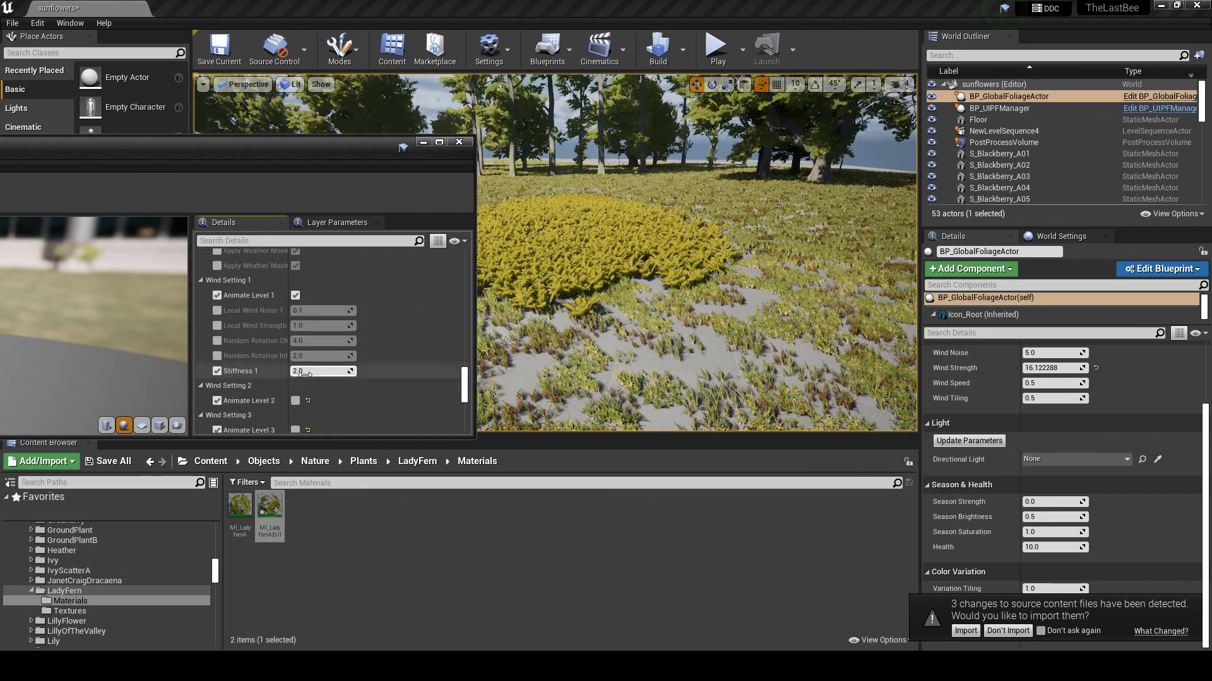
pyautogui.write('0')
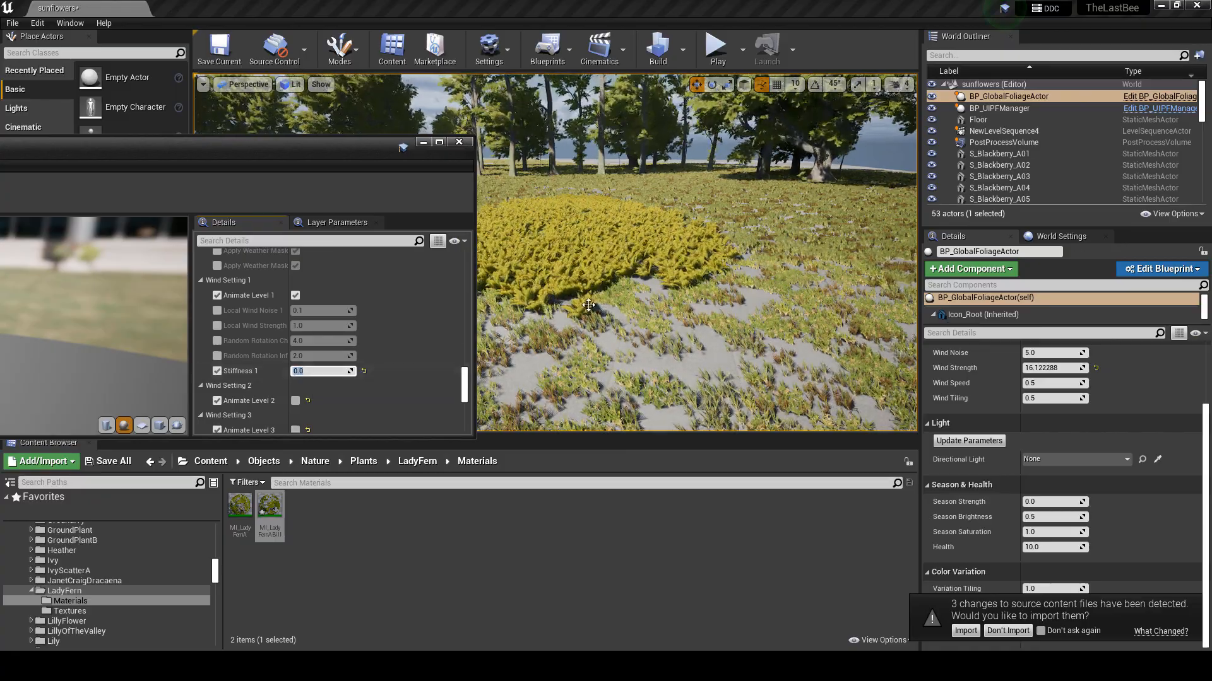
pyautogui.moveTo(565, 153); pyautogui.dragTo(521, 127, button='right')
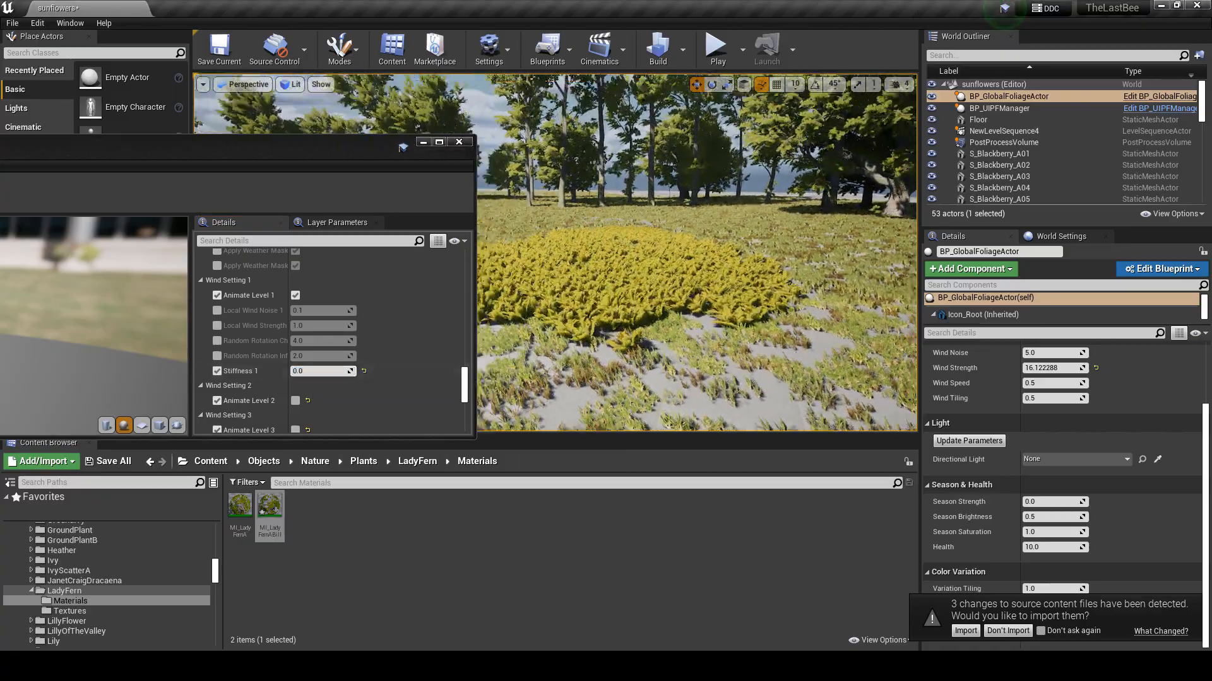
pyautogui.press('F11')
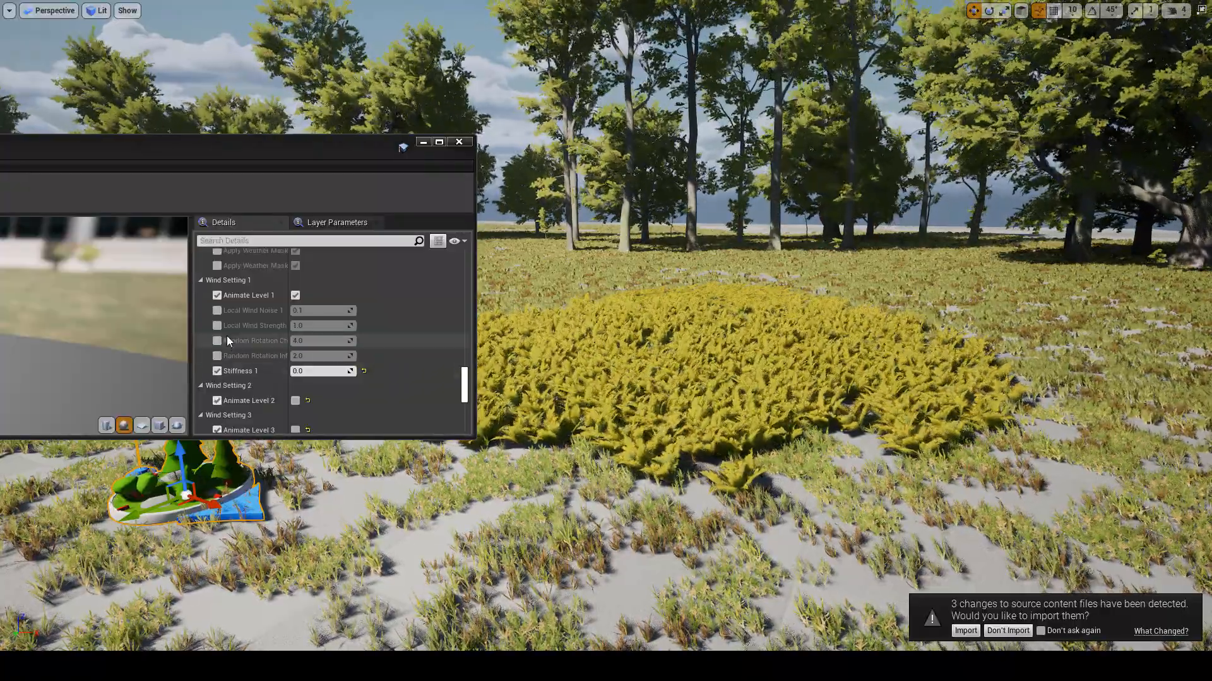
# - Override Local Wind Strength under Wind Setting 1 with 10 and compare the ferns' wind movement from near and far
pyautogui.click(217, 326)
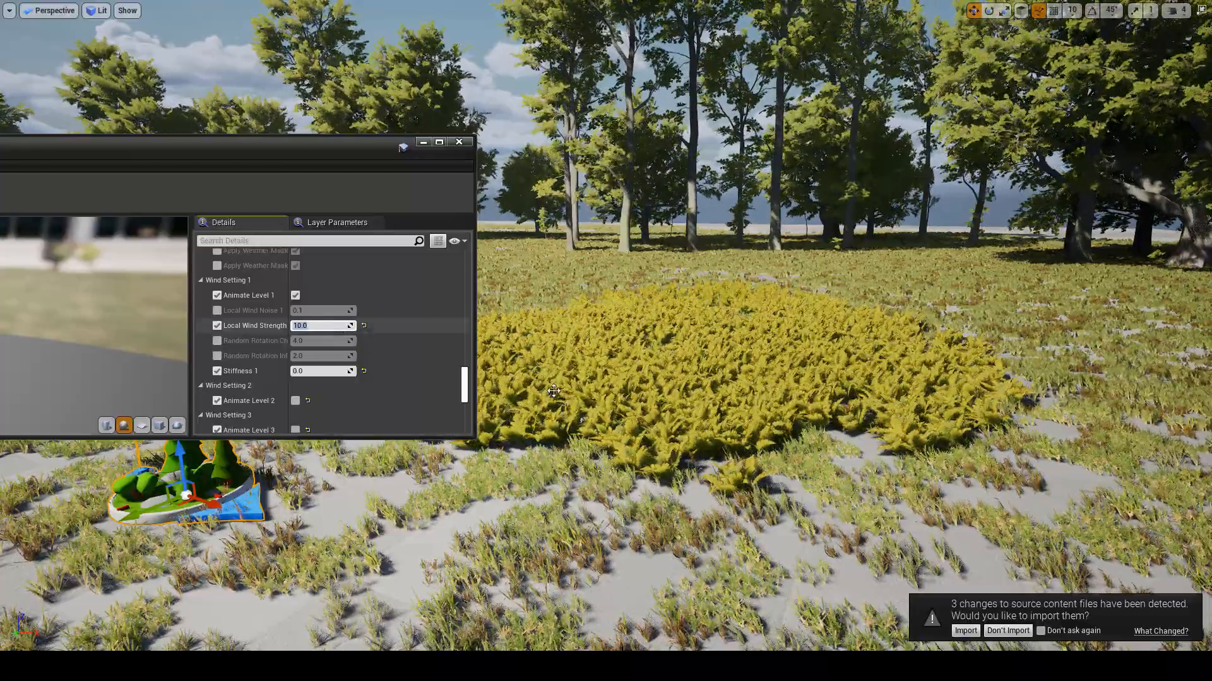
pyautogui.press('s')
pyautogui.moveTo(782, 290)
pyautogui.mouseDown(button='right')
pyautogui.moveTo(782, 280)
pyautogui.moveTo(783, 295)
pyautogui.moveTo(796, 292)
pyautogui.moveTo(754, 270)
pyautogui.moveTo(787, 294)
pyautogui.mouseUp(button='right')
pyautogui.press('w')
pyautogui.press('s')
pyautogui.press('w')
pyautogui.press('w')
pyautogui.press('s')
pyautogui.press('w')
pyautogui.press('s')
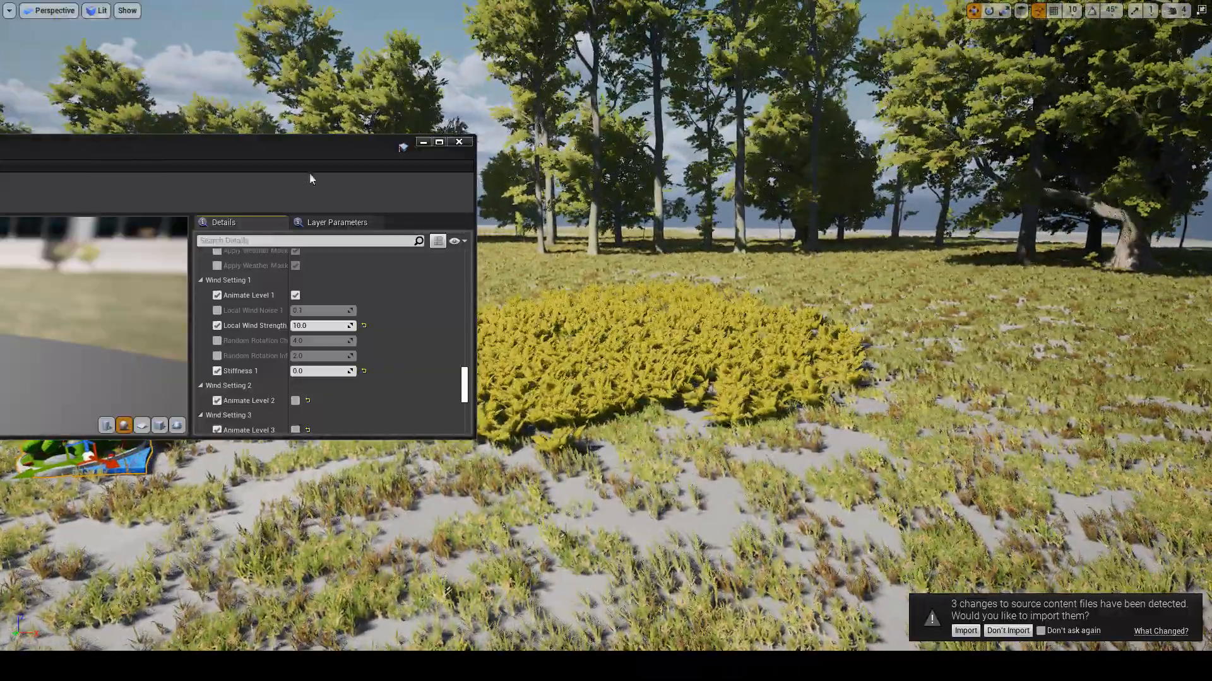
# - Save the MI_LadyFernABill material instance and return from the full-screen view to the editor layout
pyautogui.moveTo(322, 144); pyautogui.dragTo(858, 155)
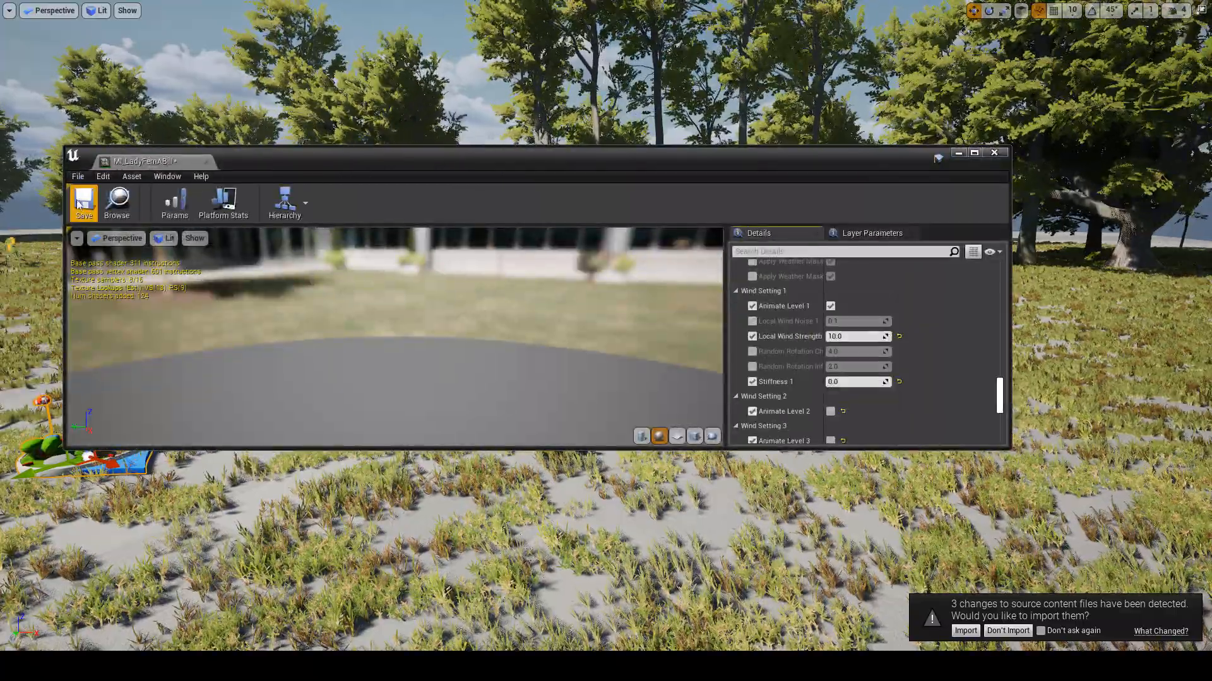
pyautogui.click(78, 205)
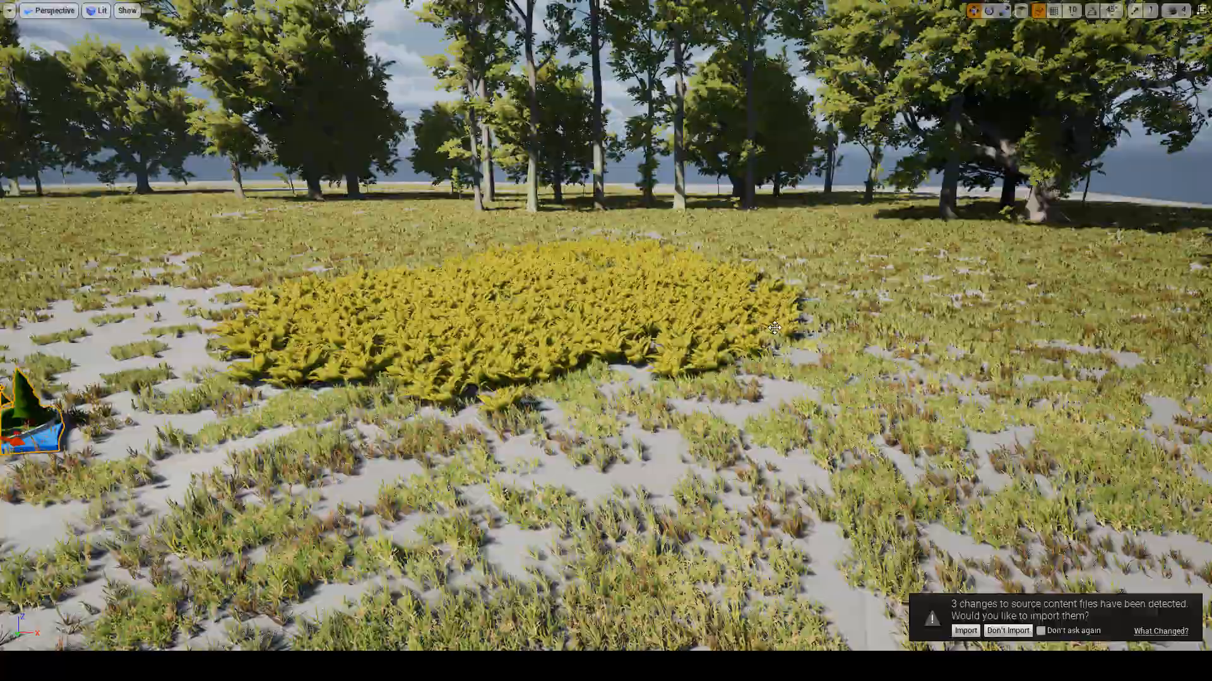
pyautogui.press('F11')
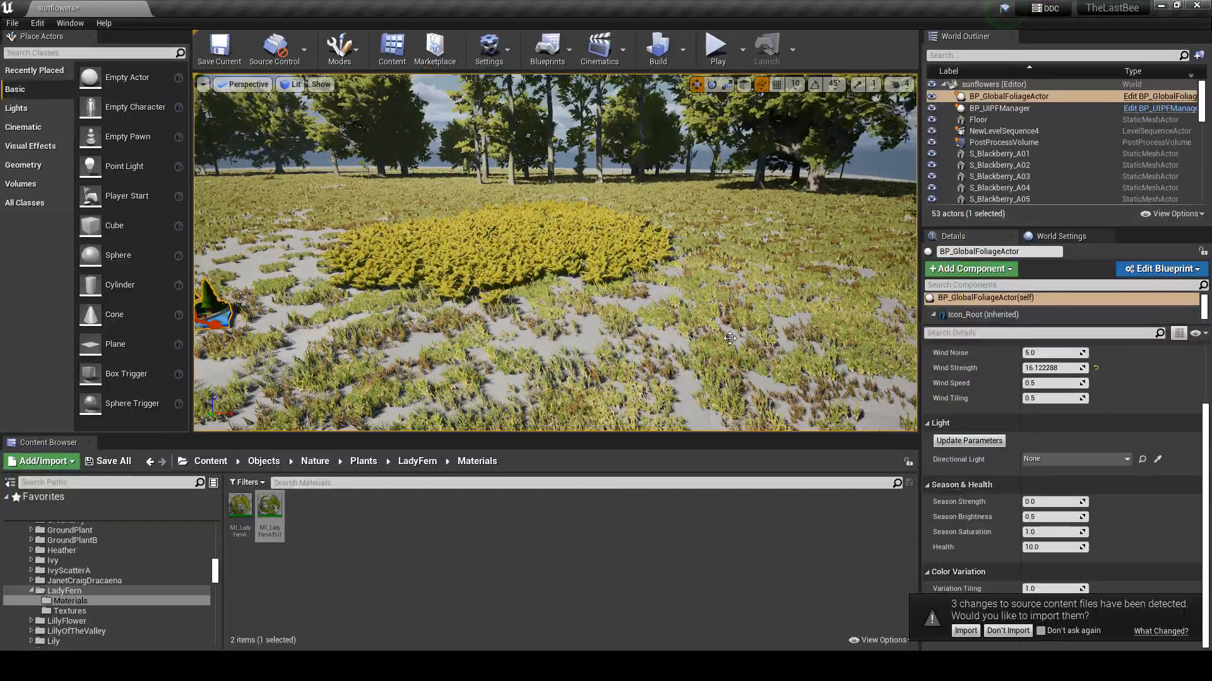
# - Play the level from beside the ferns, run the knight through the patch to examine foliage interaction and wind, and stop playing
pyautogui.moveTo(631, 329); pyautogui.dragTo(631, 329, button='right')
pyautogui.press('w')
pyautogui.click(717, 49)
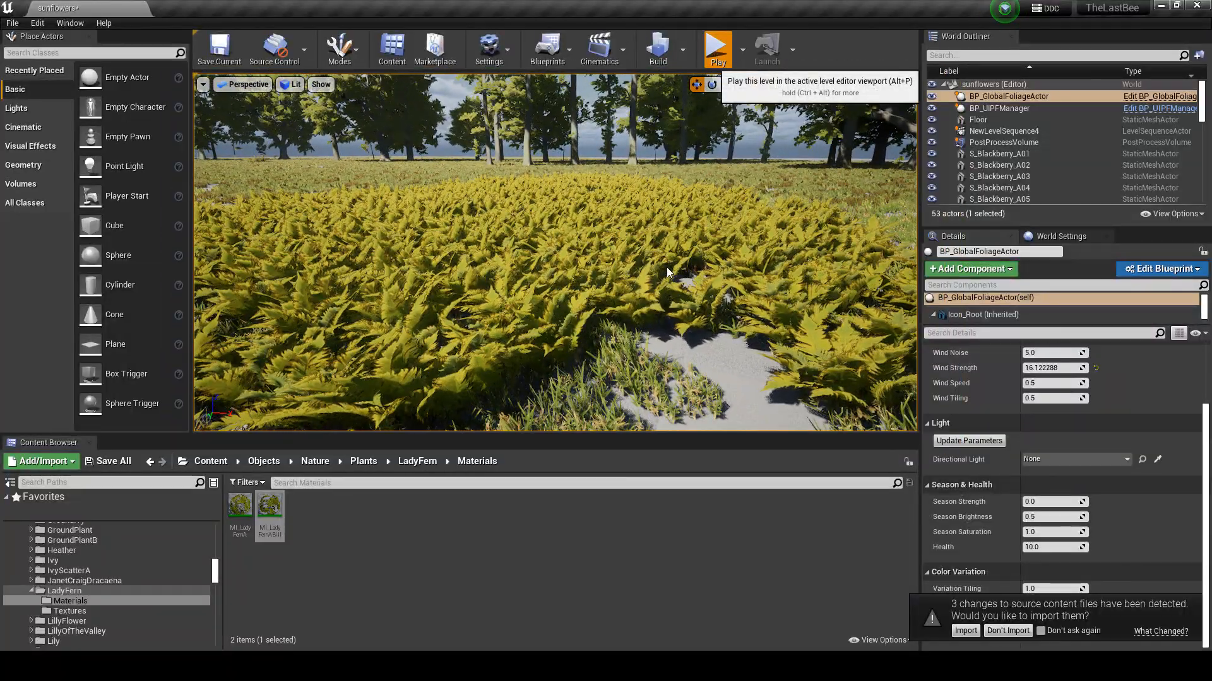
pyautogui.press('F11')
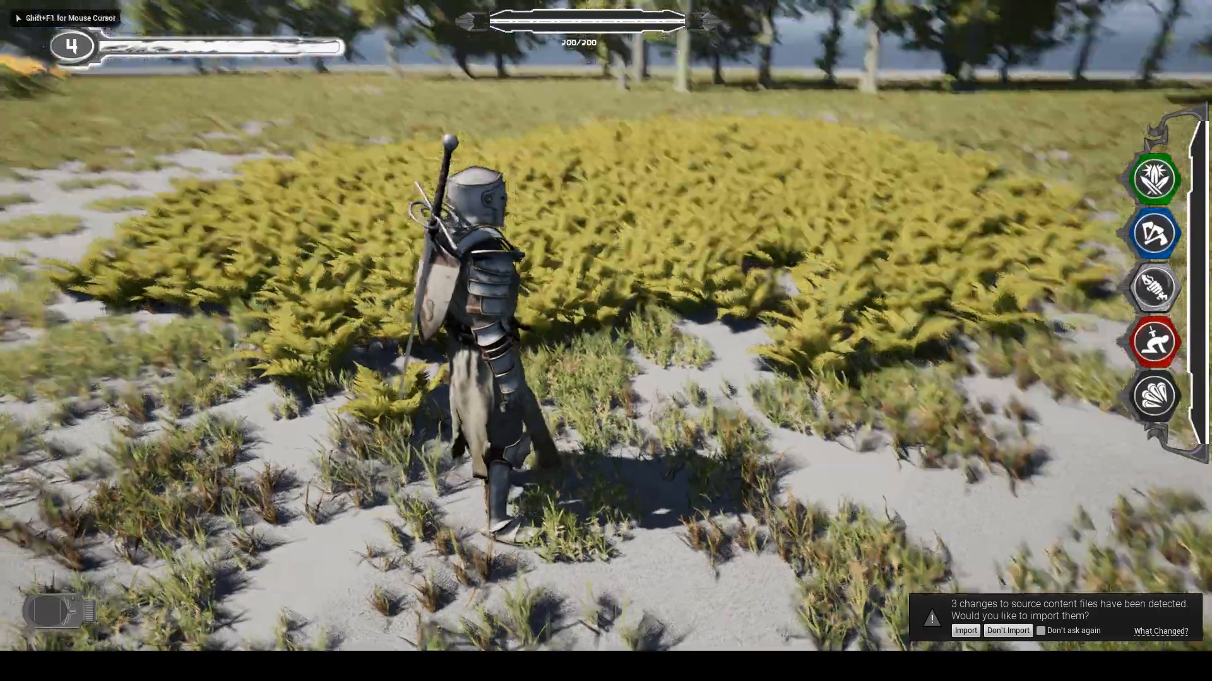
pyautogui.press('w')
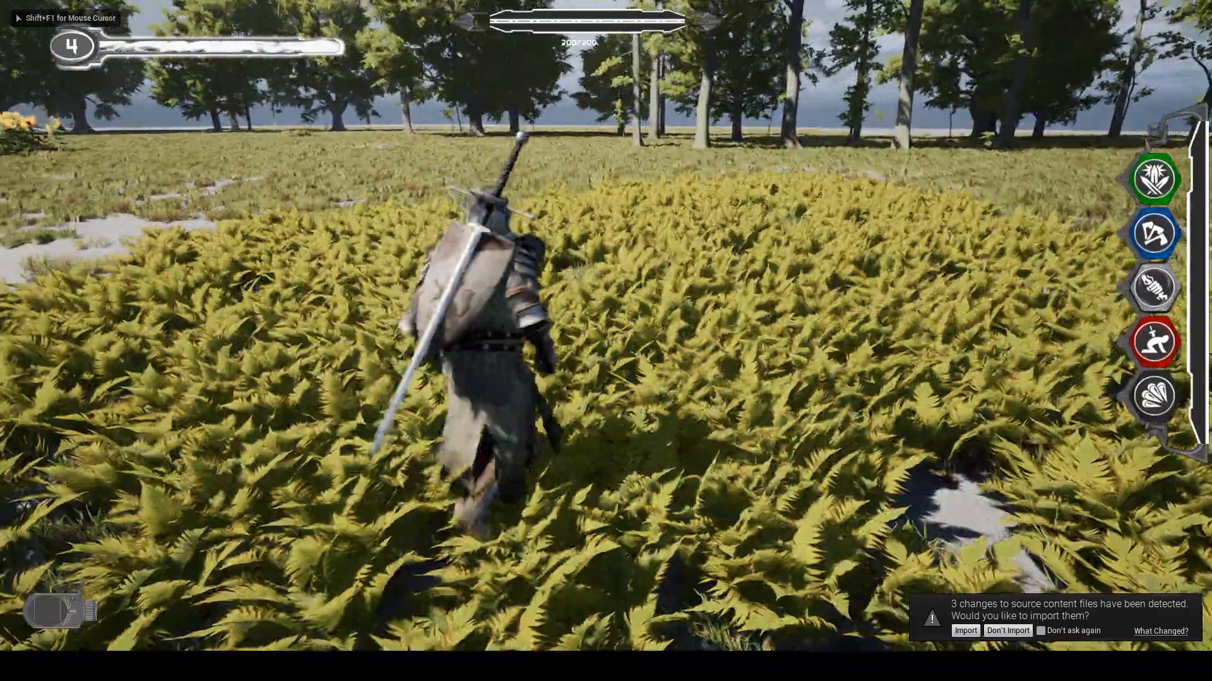
pyautogui.press('d')
pyautogui.press('s')
pyautogui.press('a')
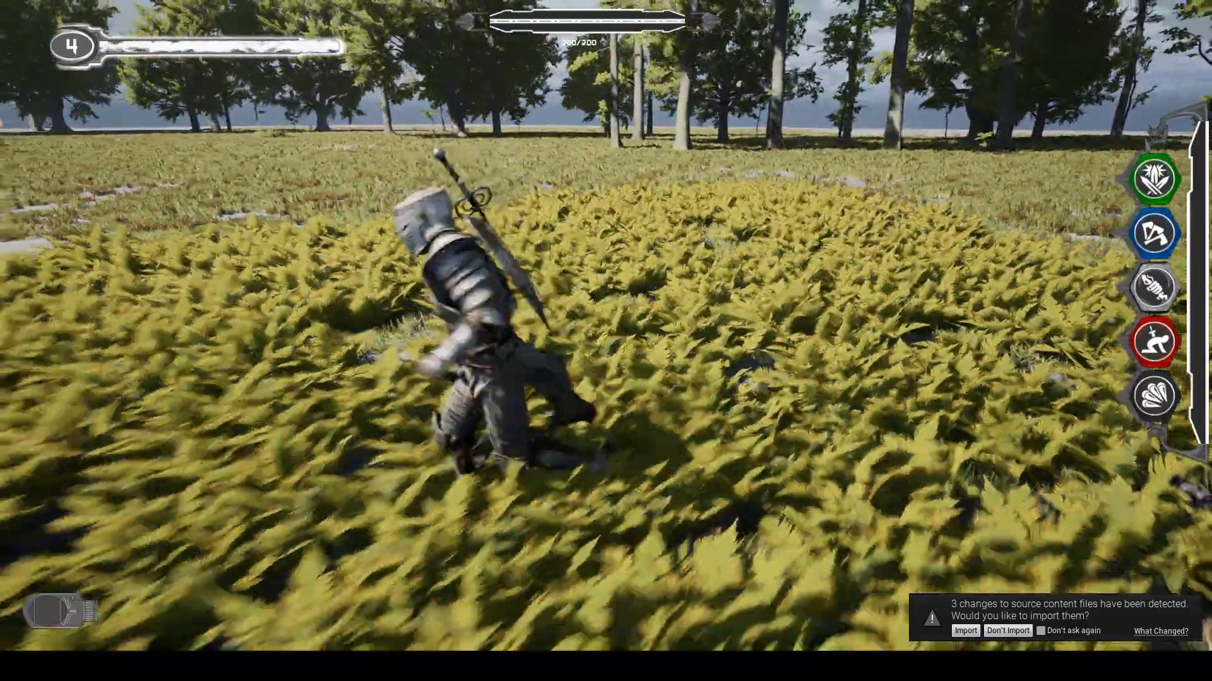
pyautogui.press('s')
pyautogui.press('d')
pyautogui.press('w')
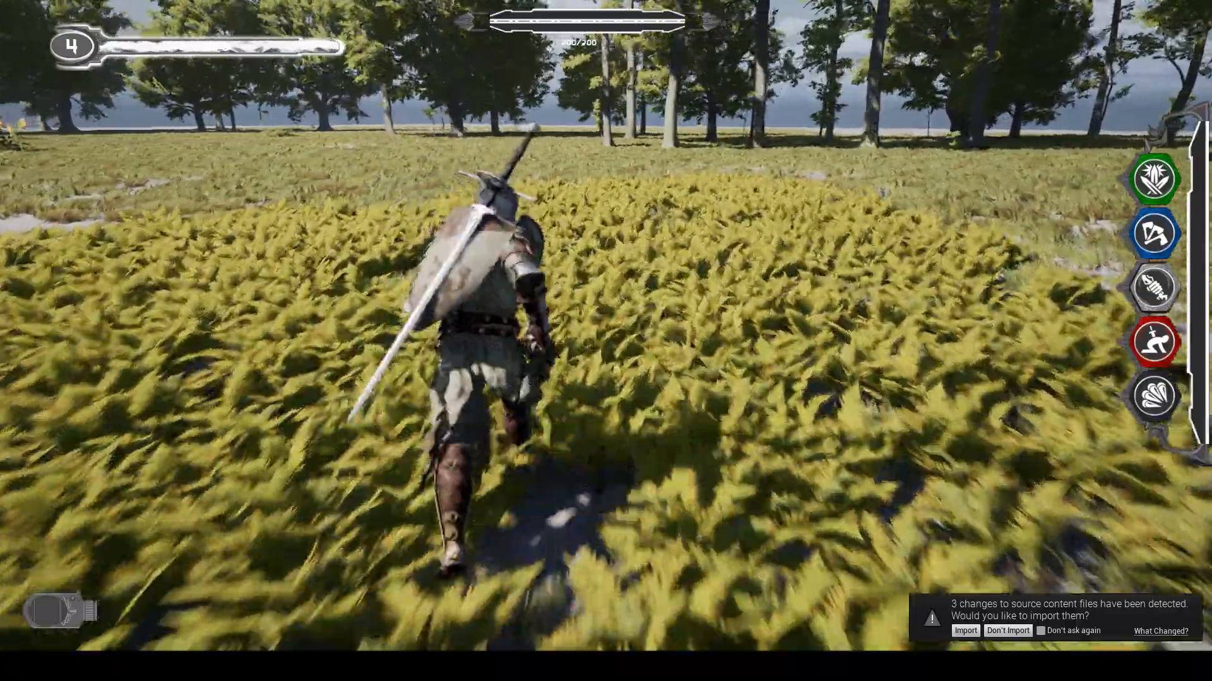
pyautogui.press('d')
pyautogui.press('s')
pyautogui.press('a')
pyautogui.press('w')
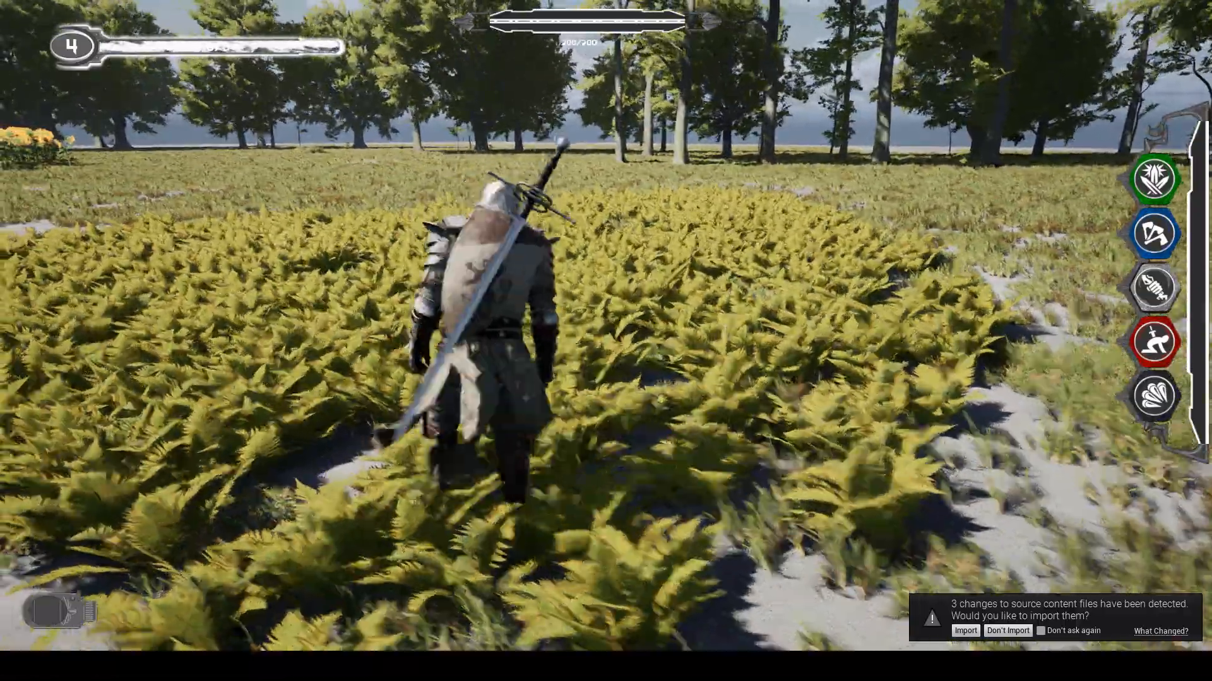
pyautogui.press('a')
pyautogui.press('s')
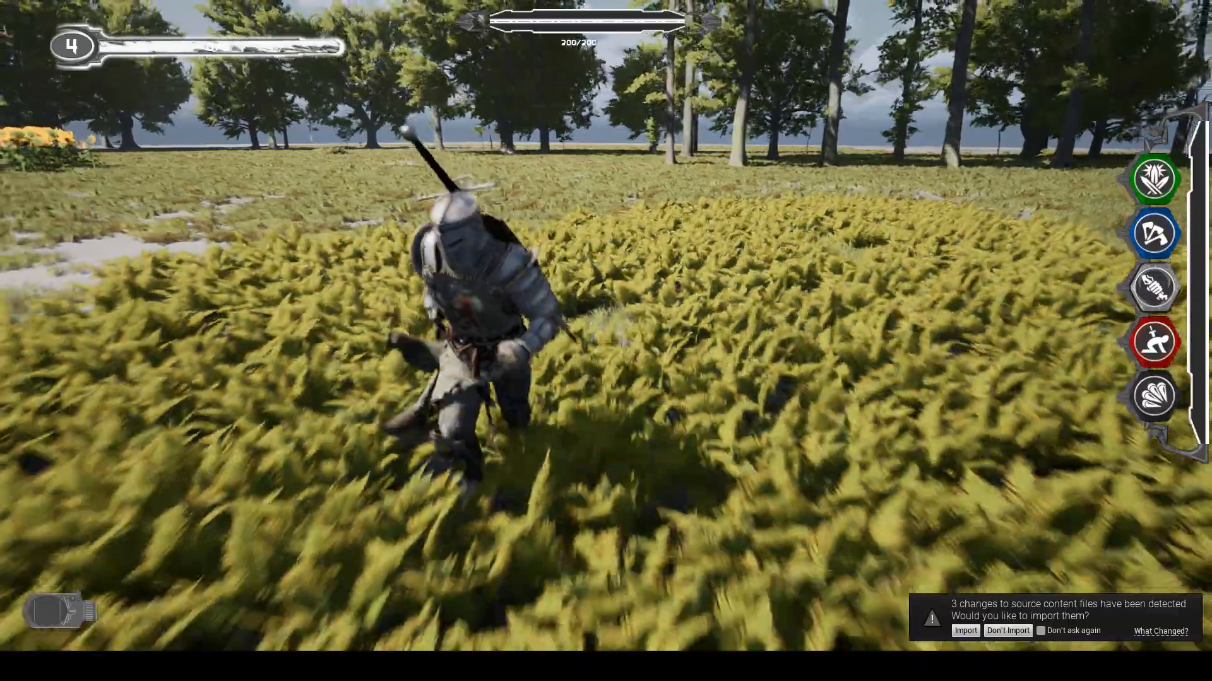
pyautogui.press('a')
pyautogui.press('w')
pyautogui.press('d')
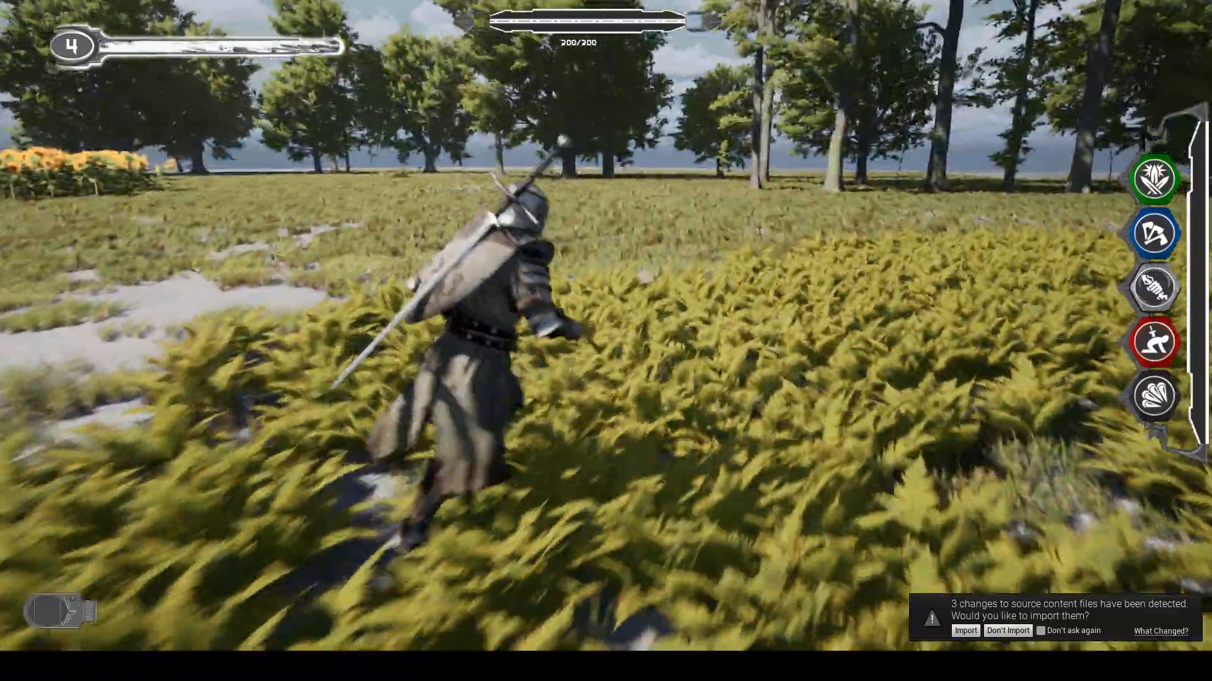
pyautogui.press('s')
pyautogui.press('a')
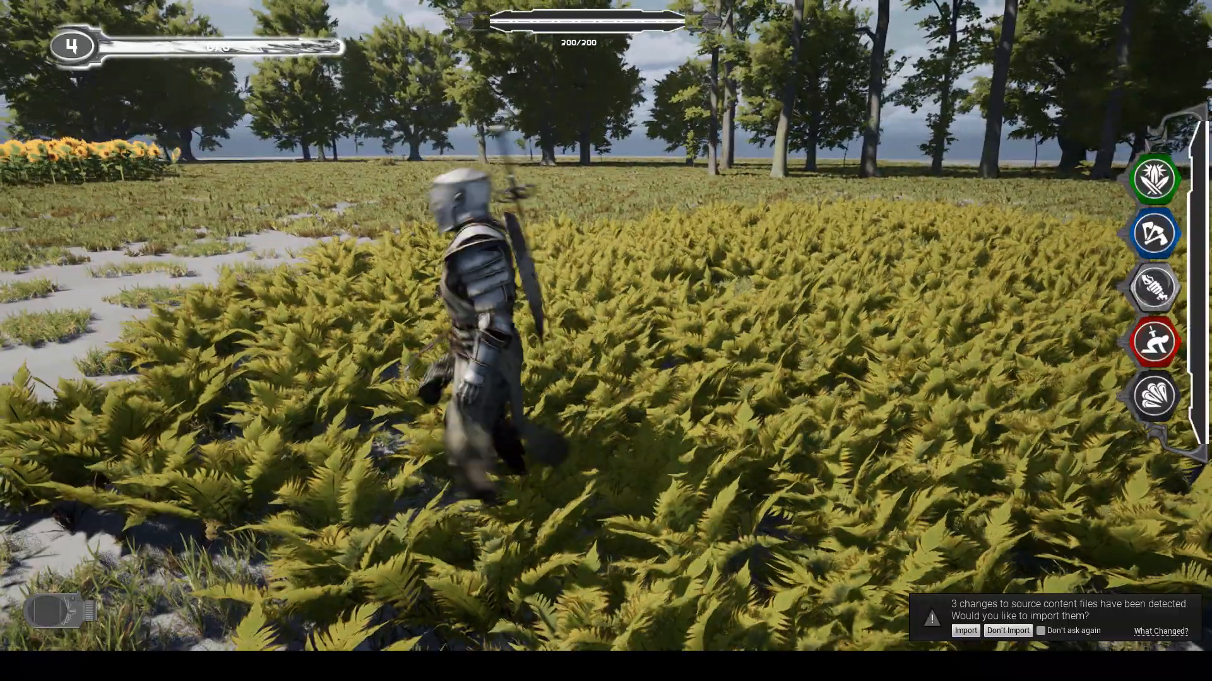
pyautogui.press('Escape')
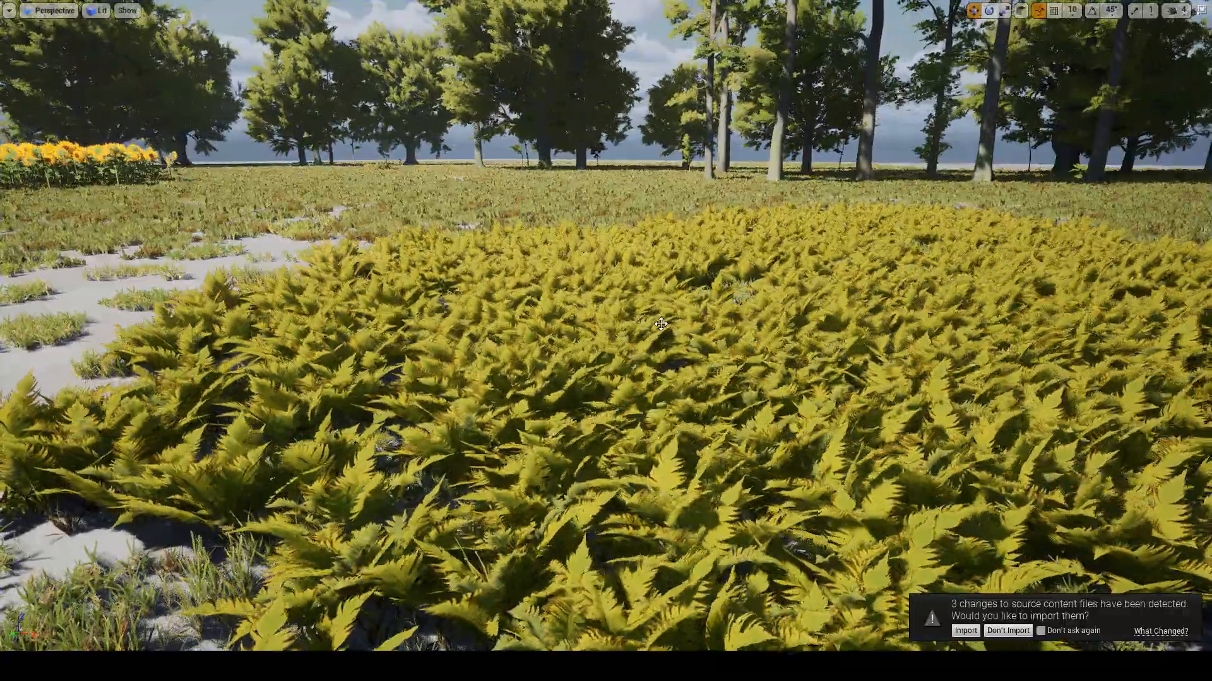
pyautogui.moveTo(660, 323); pyautogui.dragTo(681, 347, button='right')
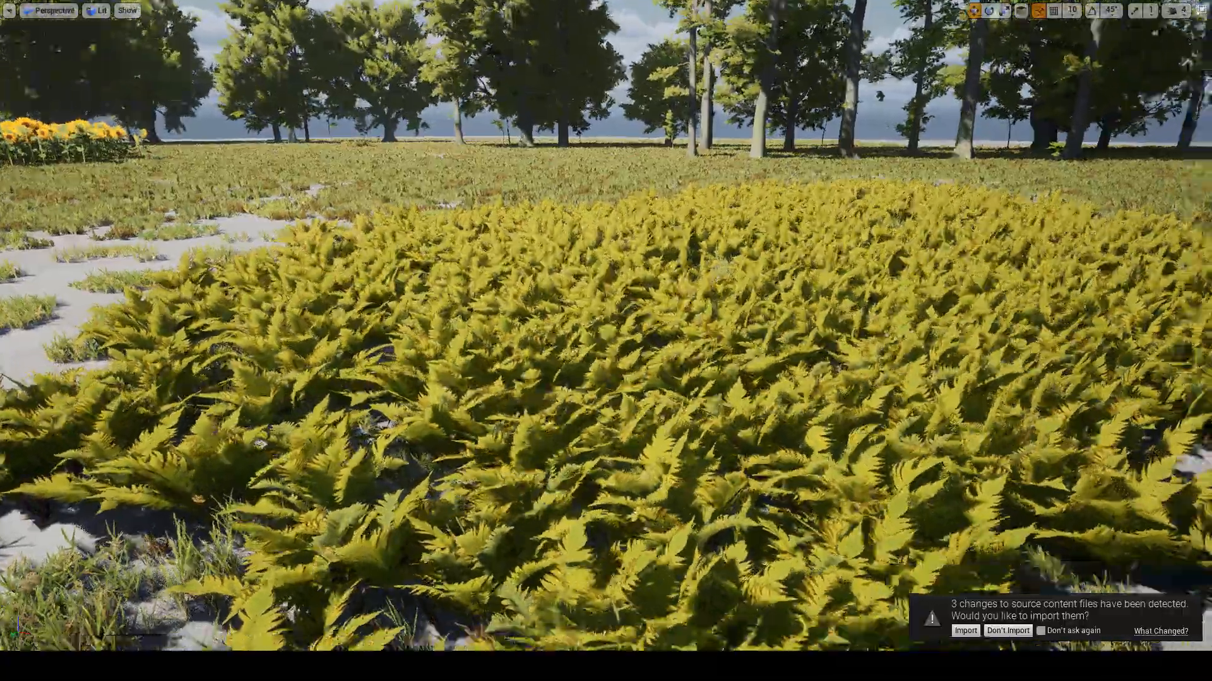
pyautogui.press('F11')
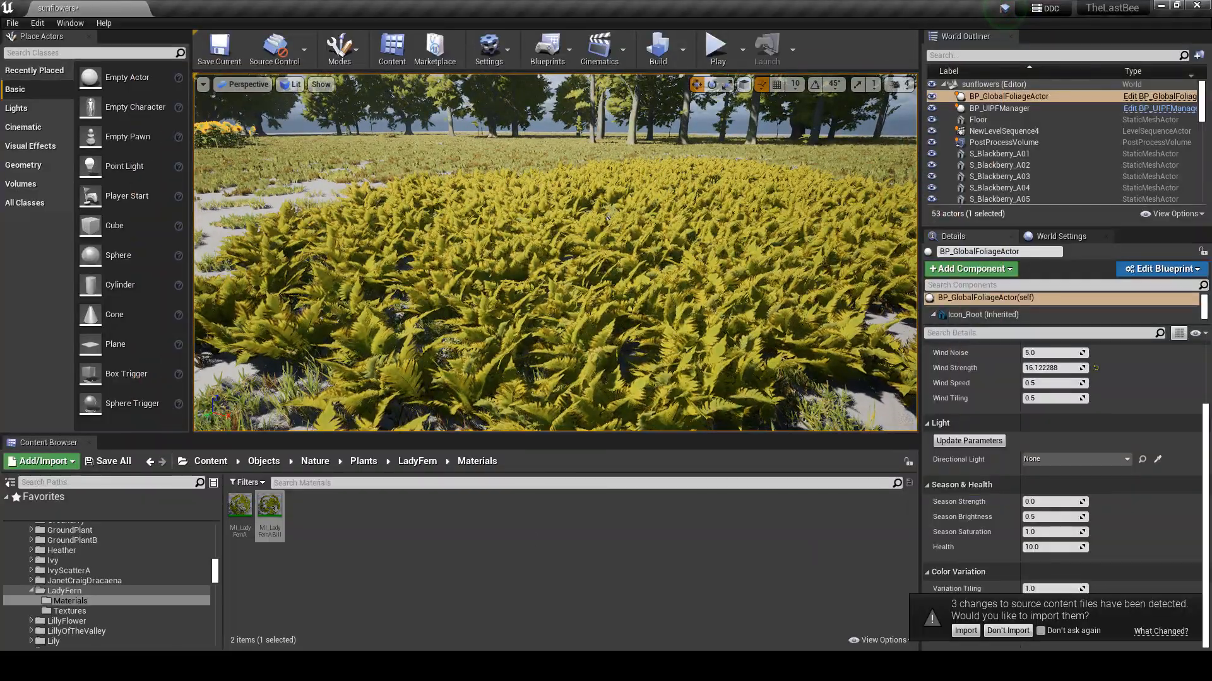
# - Switch to Maya and examine from several angles where the fern stems meet the pPlane1 ground plane
pyautogui.hotkey('alt', 'Tab')
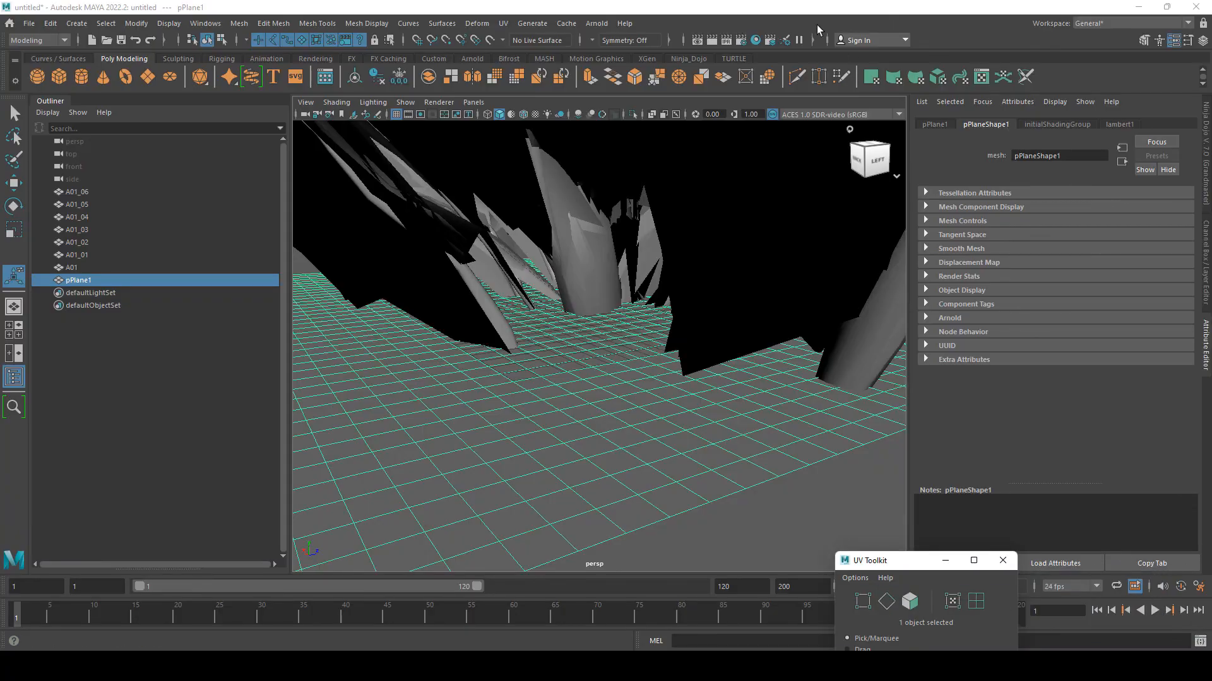
pyautogui.keyDown('alt'); pyautogui.moveTo(629, 443); pyautogui.dragTo(587, 279); pyautogui.keyUp('alt')
pyautogui.click(591, 299)
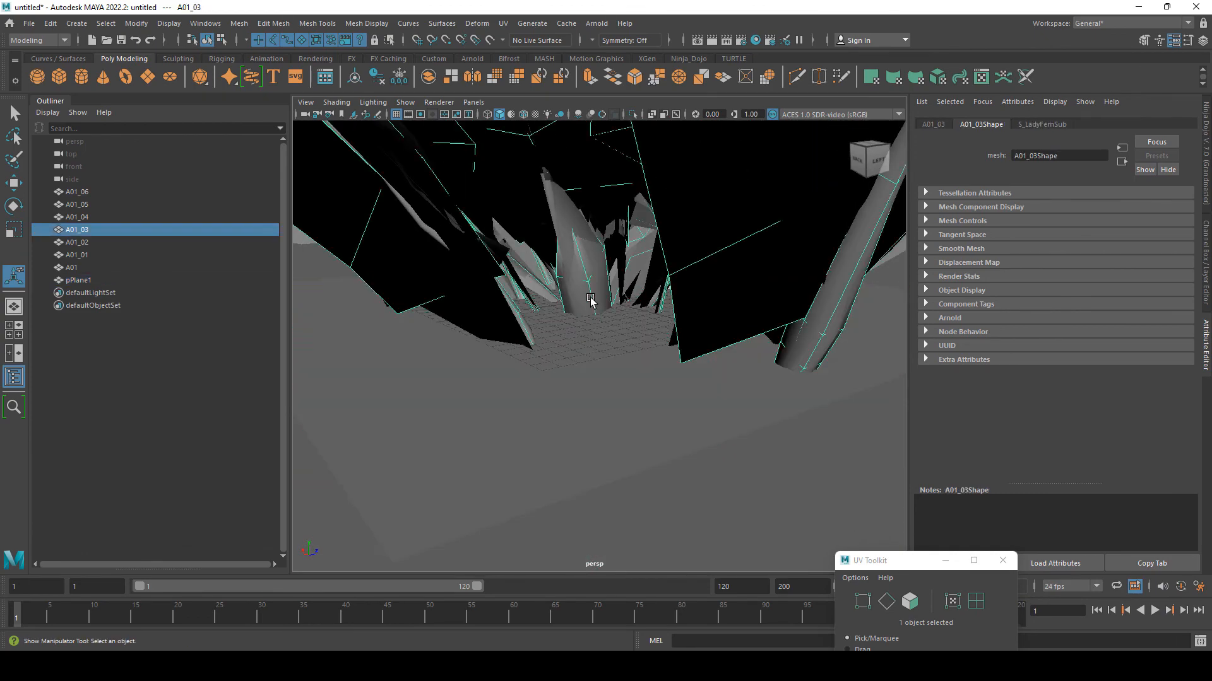
pyautogui.click(608, 378)
pyautogui.keyDown('alt'); pyautogui.moveTo(608, 378); pyautogui.dragTo(506, 321); pyautogui.keyUp('alt')
pyautogui.keyDown('alt'); pyautogui.moveTo(661, 419); pyautogui.dragTo(606, 354); pyautogui.keyUp('alt')
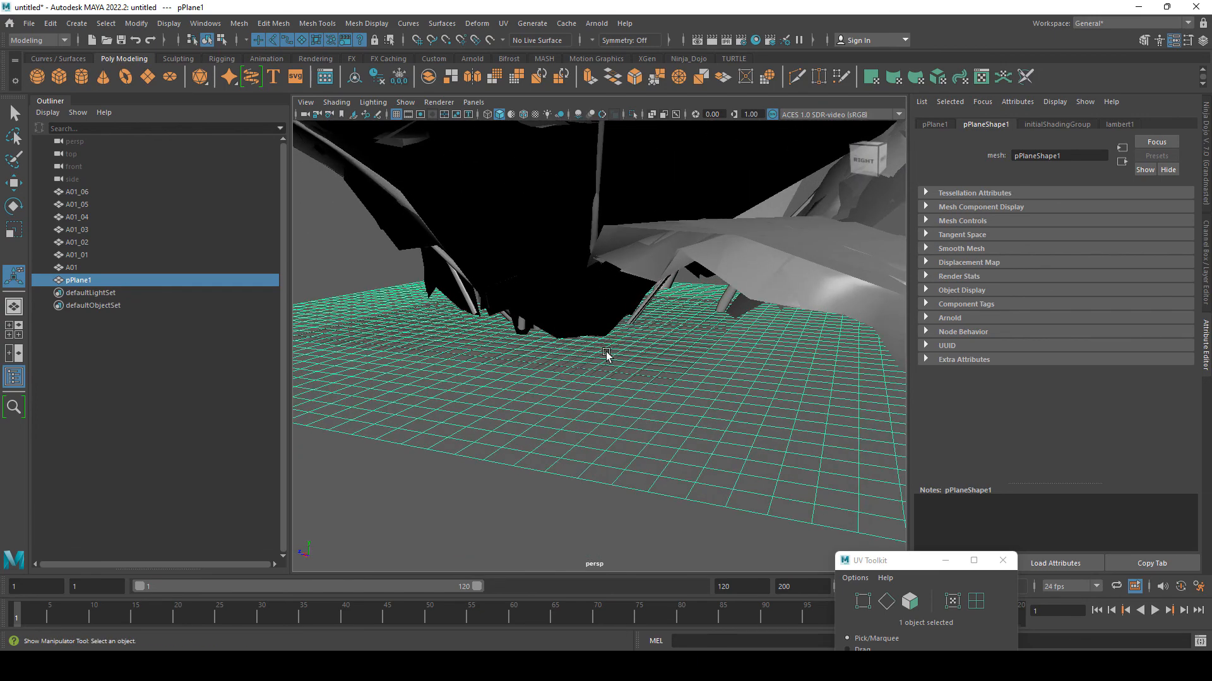
pyautogui.moveTo(599, 399)
pyautogui.keyDown('alt'); pyautogui.mouseDown()
pyautogui.moveTo(608, 406)
pyautogui.moveTo(603, 376)
pyautogui.mouseUp(); pyautogui.keyUp('alt')
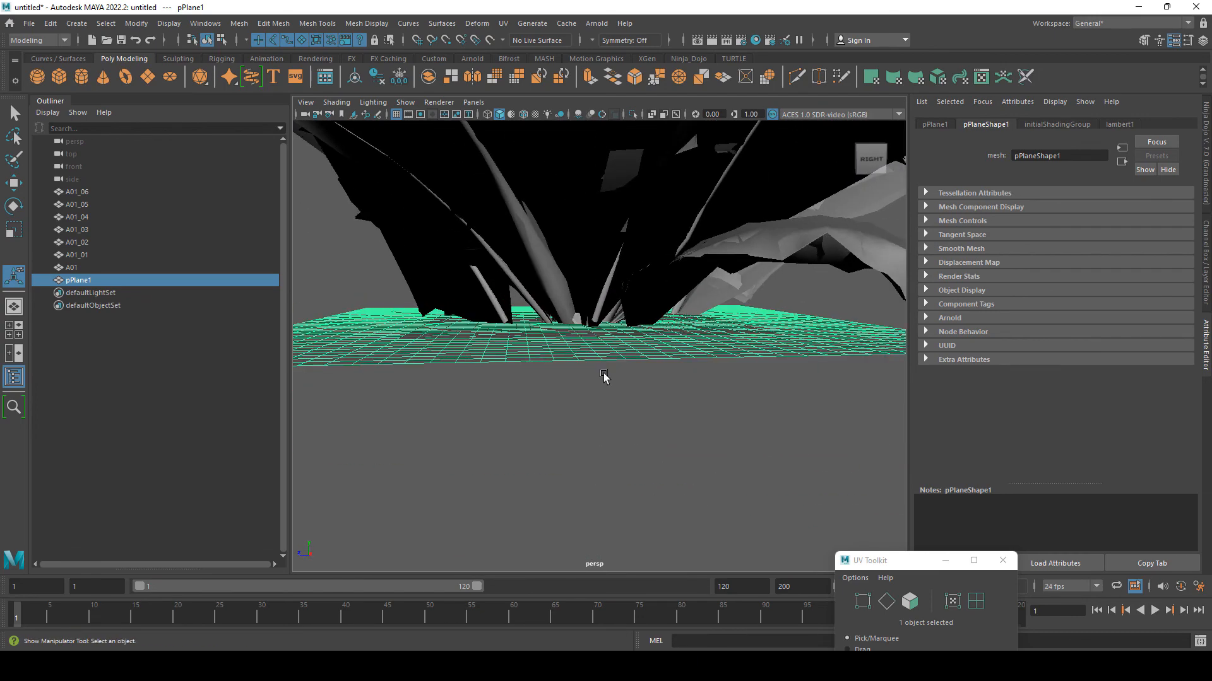
pyautogui.keyDown('alt'); pyautogui.moveTo(583, 232); pyautogui.dragTo(593, 292); pyautogui.keyUp('alt')
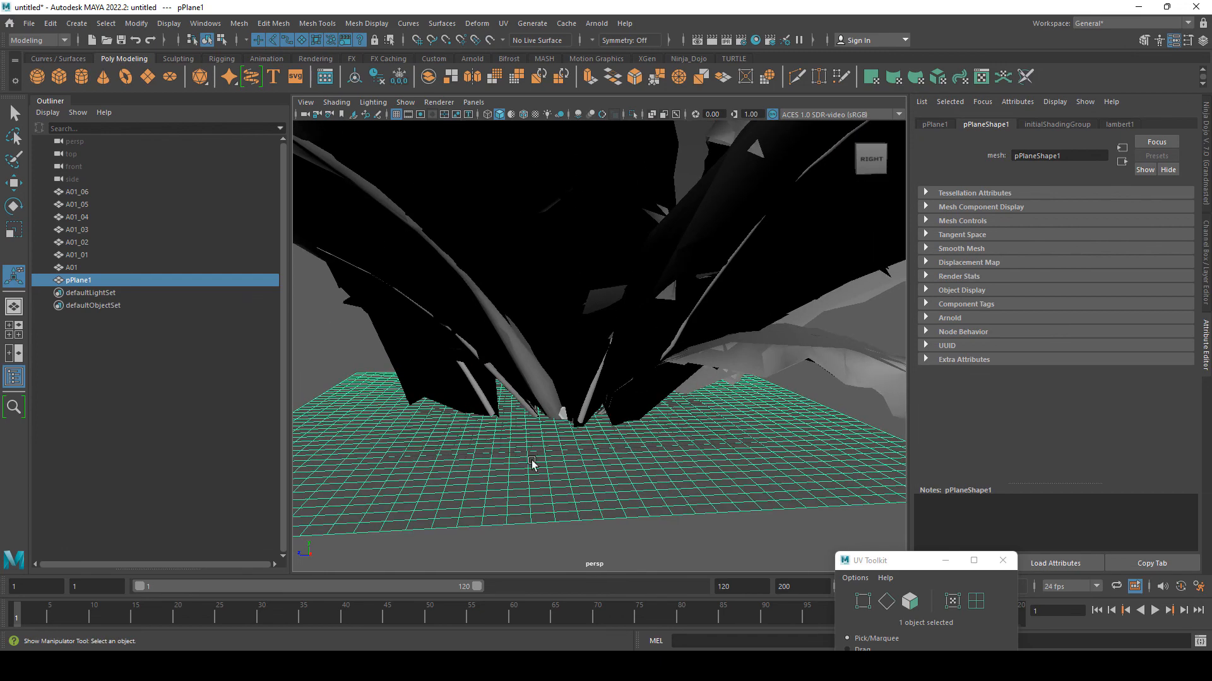
pyautogui.keyDown('alt'); pyautogui.moveTo(641, 489); pyautogui.dragTo(494, 369); pyautogui.keyUp('alt')
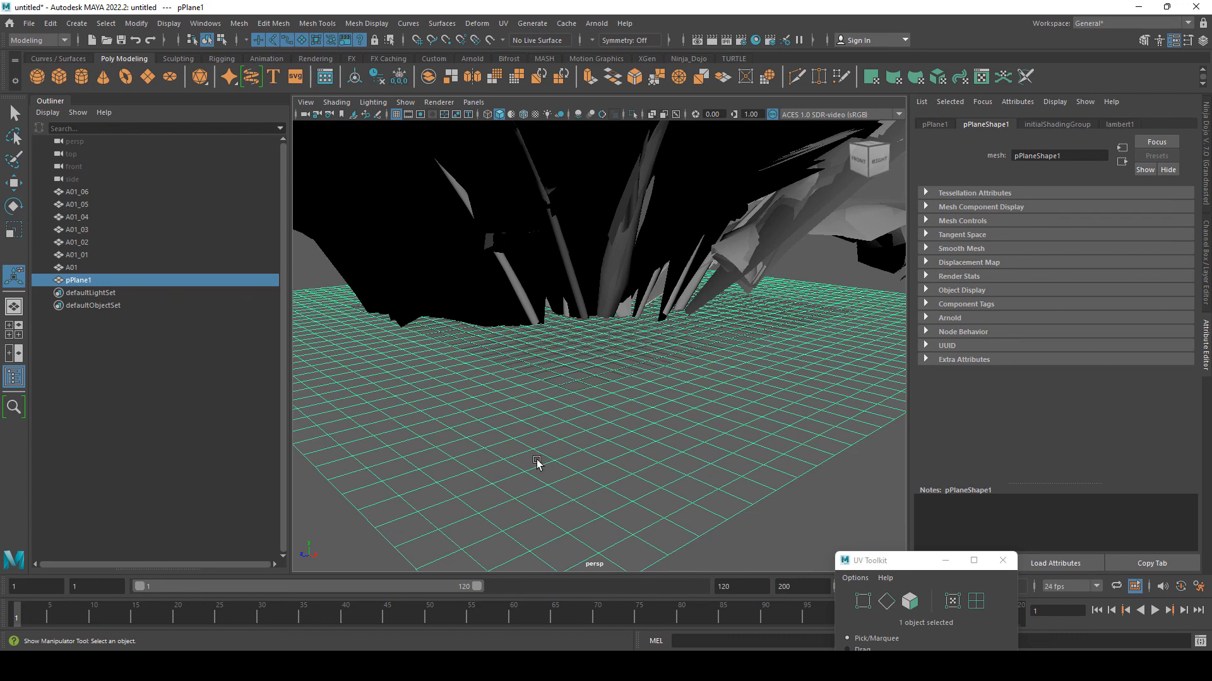
pyautogui.keyDown('alt'); pyautogui.moveTo(644, 501); pyautogui.dragTo(536, 427, button='right'); pyautogui.keyUp('alt')
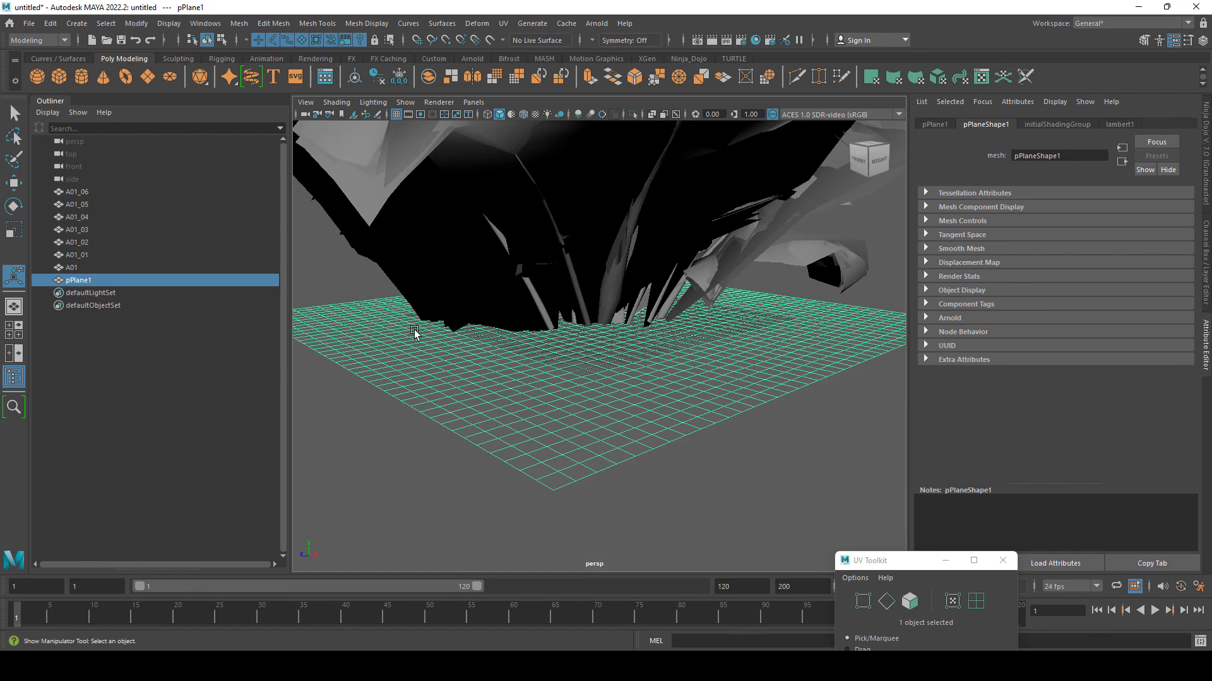
# - Inspect the fern's stem bases up close from the front and right sides, checking how each one intersects the ground plane
pyautogui.keyDown('alt'); pyautogui.moveTo(518, 336); pyautogui.dragTo(538, 378); pyautogui.keyUp('alt')
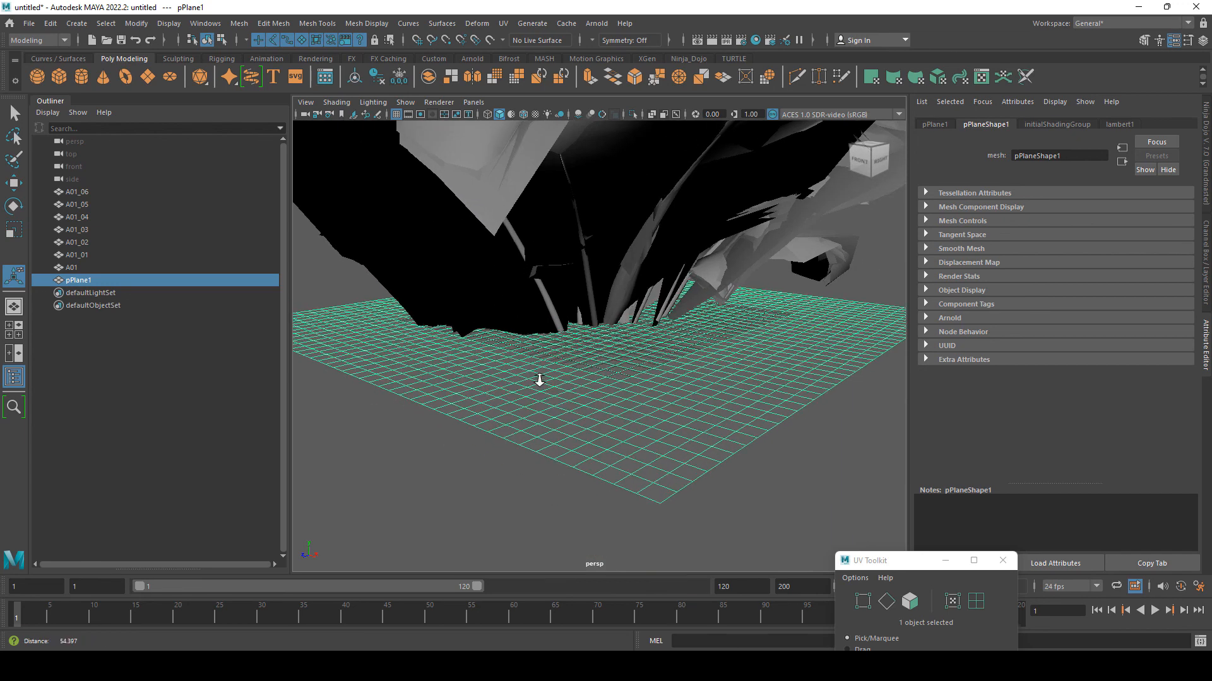
pyautogui.keyDown('alt'); pyautogui.moveTo(538, 379); pyautogui.dragTo(593, 380, button='right'); pyautogui.keyUp('alt')
pyautogui.keyDown('alt'); pyautogui.moveTo(691, 470); pyautogui.dragTo(453, 294, button='right'); pyautogui.keyUp('alt')
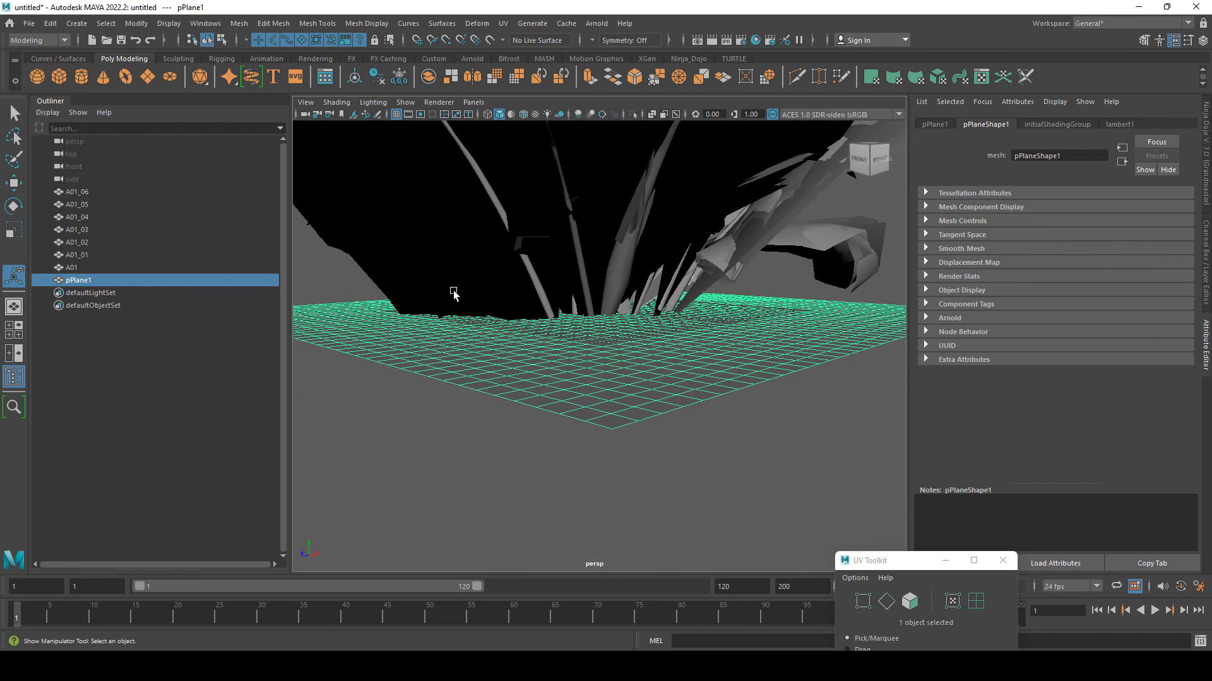
pyautogui.keyDown('alt'); pyautogui.moveTo(671, 377); pyautogui.dragTo(365, 290); pyautogui.keyUp('alt')
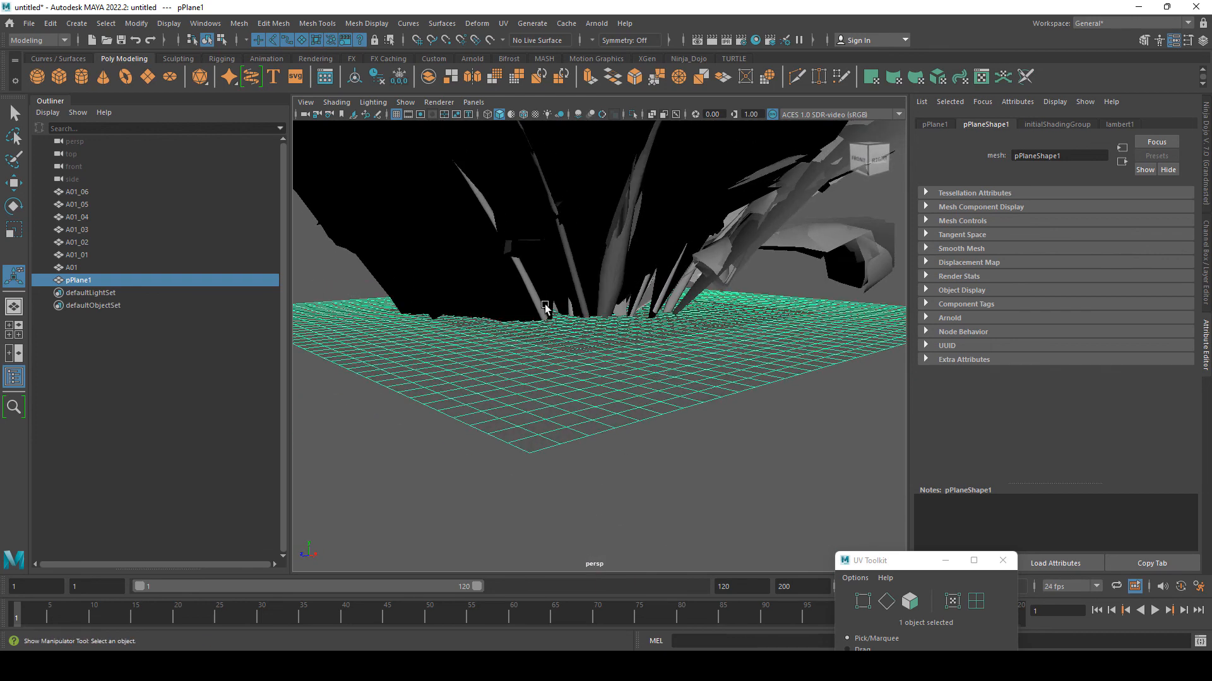
pyautogui.keyDown('alt'); pyautogui.moveTo(665, 327); pyautogui.dragTo(640, 374, button='right'); pyautogui.keyUp('alt')
pyautogui.keyDown('alt'); pyautogui.moveTo(639, 368); pyautogui.dragTo(656, 389); pyautogui.keyUp('alt')
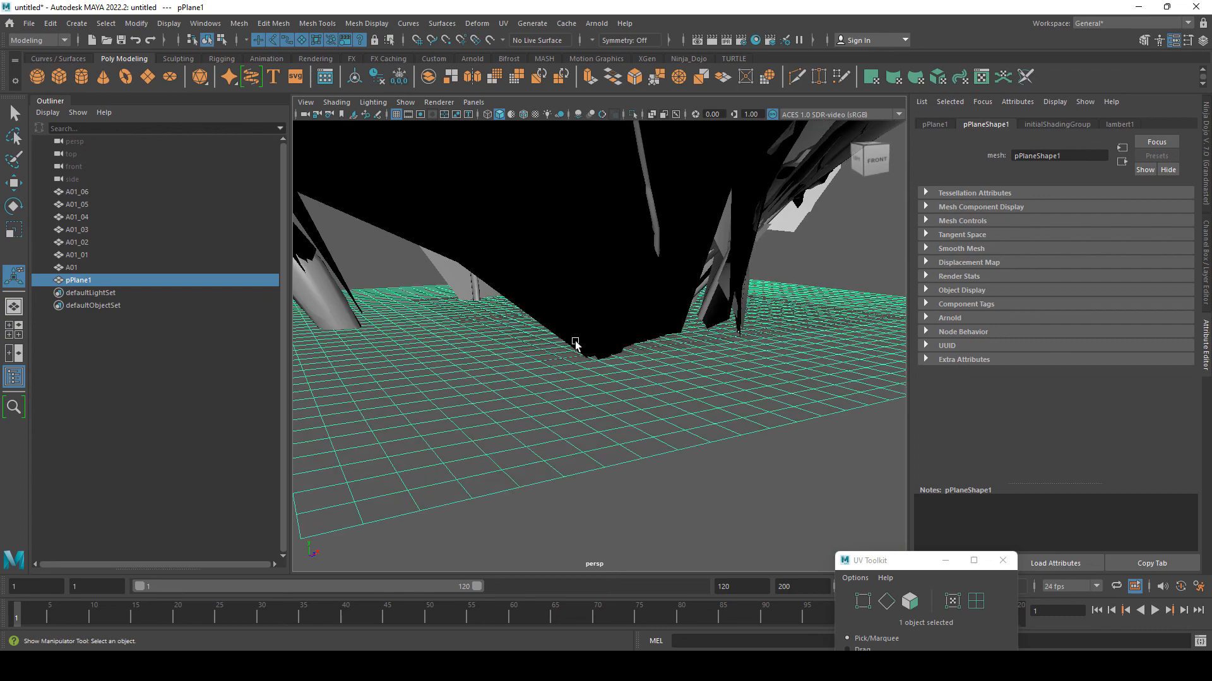
pyautogui.keyDown('alt'); pyautogui.moveTo(467, 301); pyautogui.dragTo(475, 313, button='right'); pyautogui.keyUp('alt')
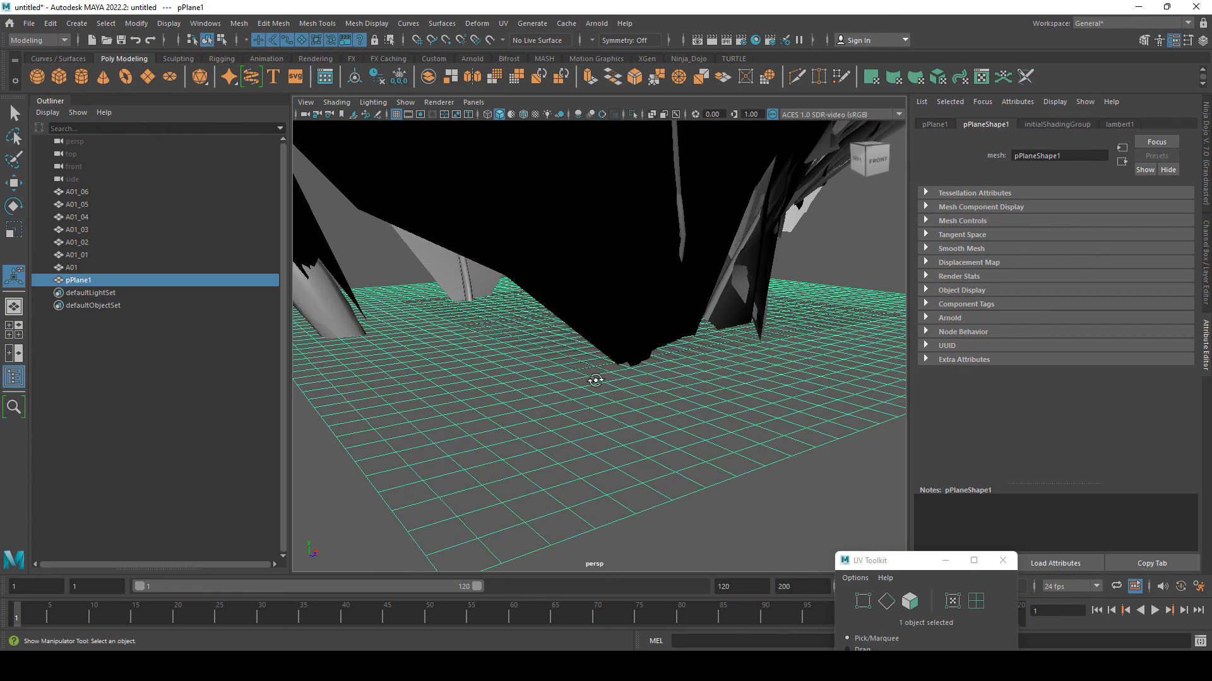
pyautogui.moveTo(593, 378)
pyautogui.keyDown('alt'); pyautogui.mouseDown()
pyautogui.moveTo(560, 260)
pyautogui.moveTo(609, 325)
pyautogui.moveTo(546, 331)
pyautogui.moveTo(617, 316)
pyautogui.moveTo(627, 395)
pyautogui.moveTo(585, 345)
pyautogui.moveTo(596, 369)
pyautogui.mouseUp(); pyautogui.keyUp('alt')
pyautogui.keyDown('alt'); pyautogui.moveTo(616, 376); pyautogui.dragTo(622, 414, button='right'); pyautogui.keyUp('alt')
pyautogui.moveTo(622, 414)
pyautogui.keyDown('alt'); pyautogui.mouseDown()
pyautogui.moveTo(623, 401)
pyautogui.moveTo(676, 482)
pyautogui.moveTo(619, 419)
pyautogui.mouseUp(); pyautogui.keyUp('alt')
pyautogui.keyDown('alt'); pyautogui.moveTo(624, 410); pyautogui.dragTo(616, 400, button='right'); pyautogui.keyUp('alt')
pyautogui.keyDown('alt'); pyautogui.moveTo(617, 399); pyautogui.dragTo(631, 439); pyautogui.keyUp('alt')
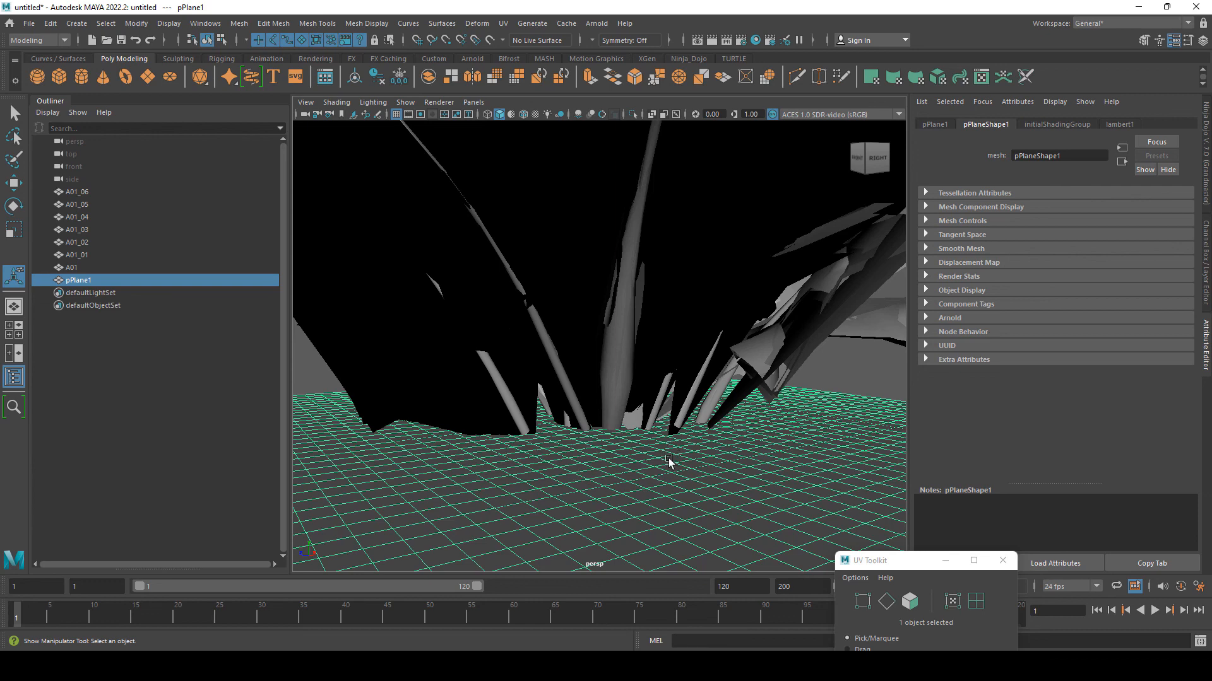
pyautogui.scroll(2, 669, 462)
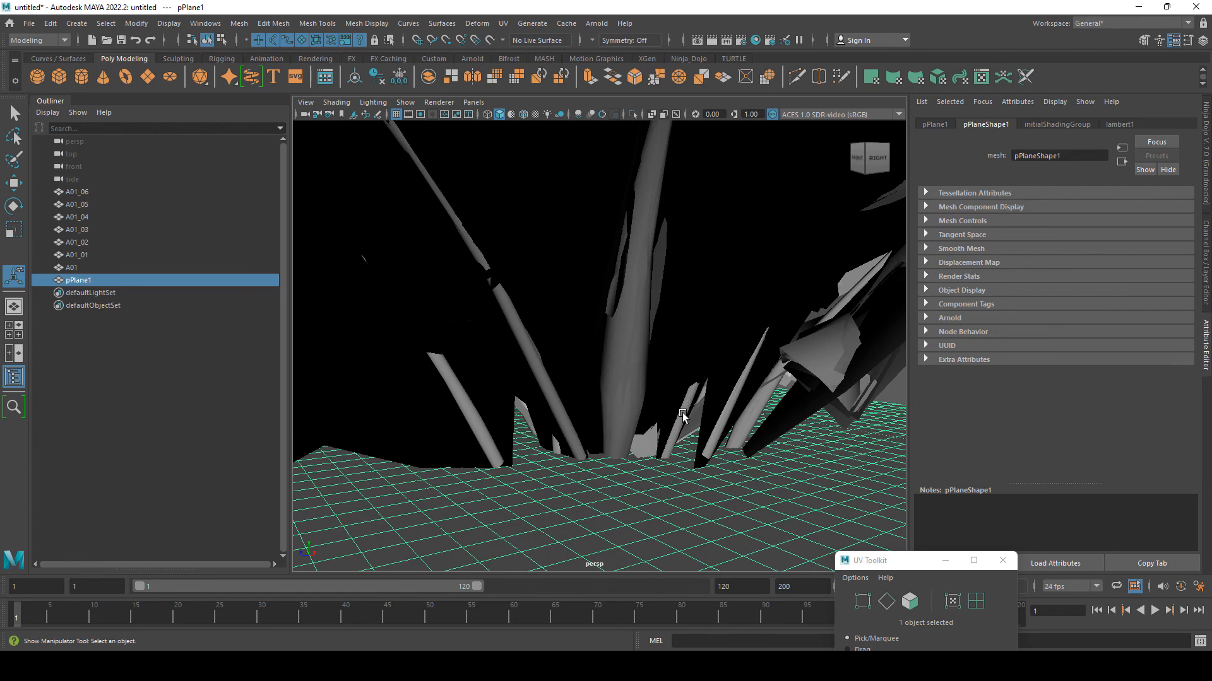
pyautogui.moveTo(673, 429)
pyautogui.keyDown('alt'); pyautogui.mouseDown()
pyautogui.moveTo(641, 433)
pyautogui.moveTo(637, 412)
pyautogui.moveTo(679, 414)
pyautogui.mouseUp(); pyautogui.keyUp('alt')
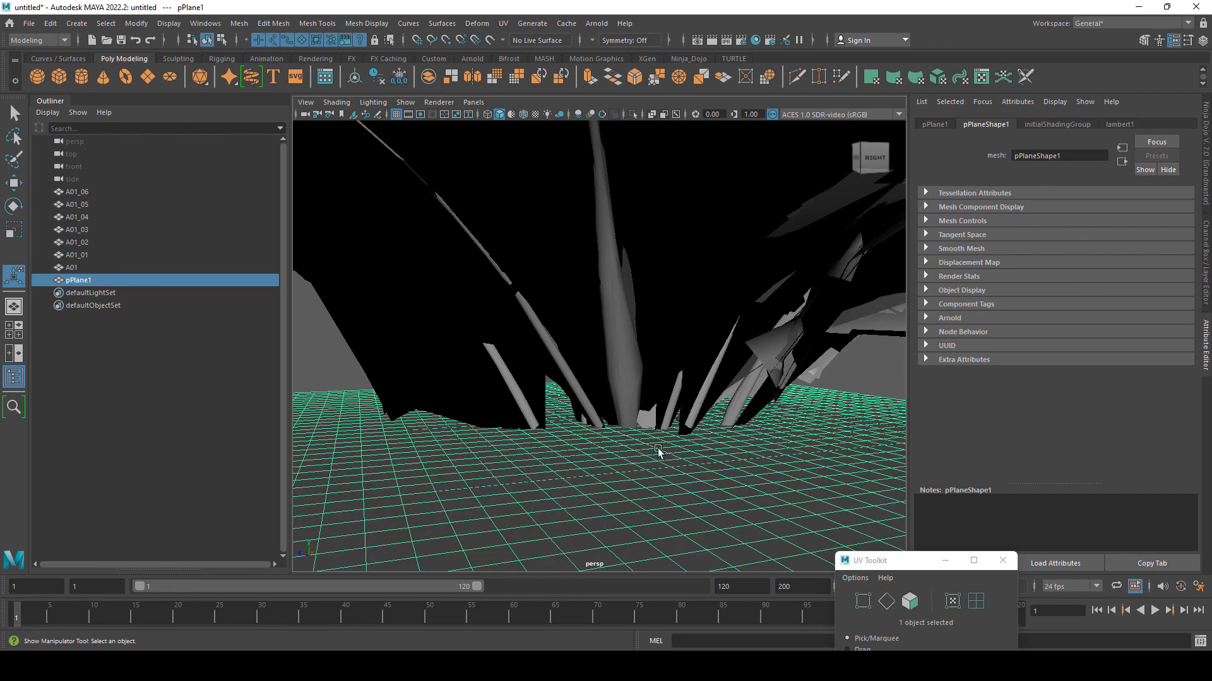
pyautogui.moveTo(644, 450)
pyautogui.keyDown('alt'); pyautogui.mouseDown()
pyautogui.moveTo(614, 437)
pyautogui.moveTo(631, 463)
pyautogui.mouseUp(); pyautogui.keyUp('alt')
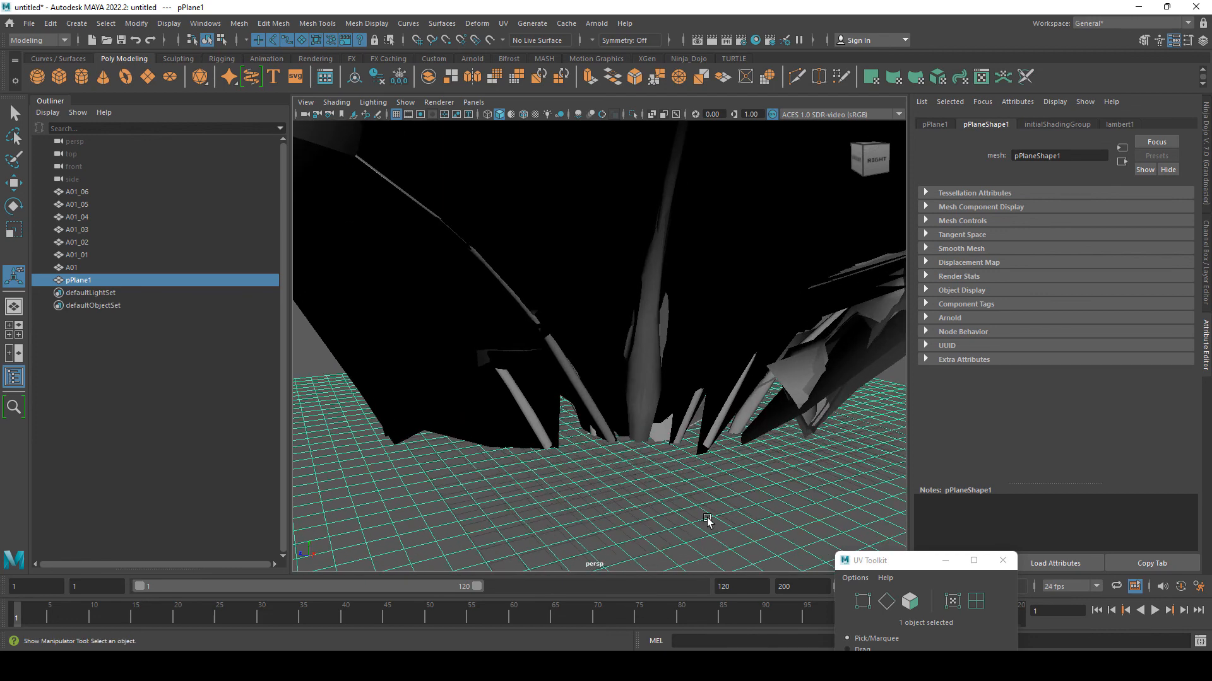
pyautogui.hotkey('alt', 'Tab')
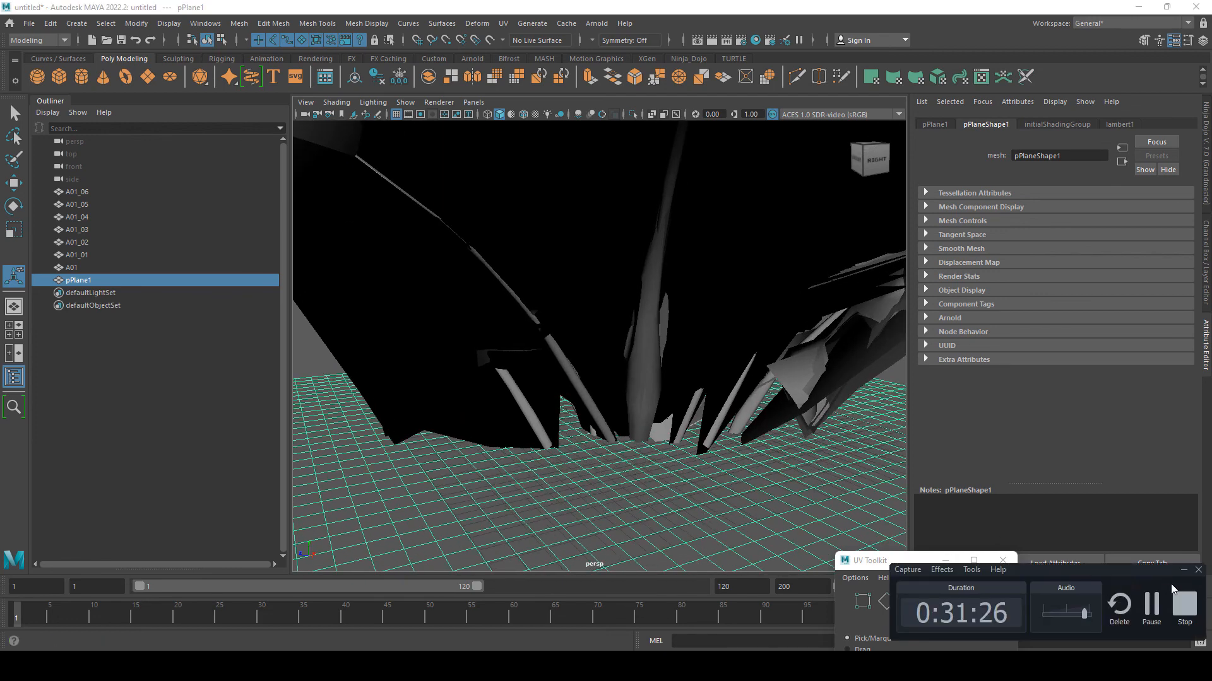